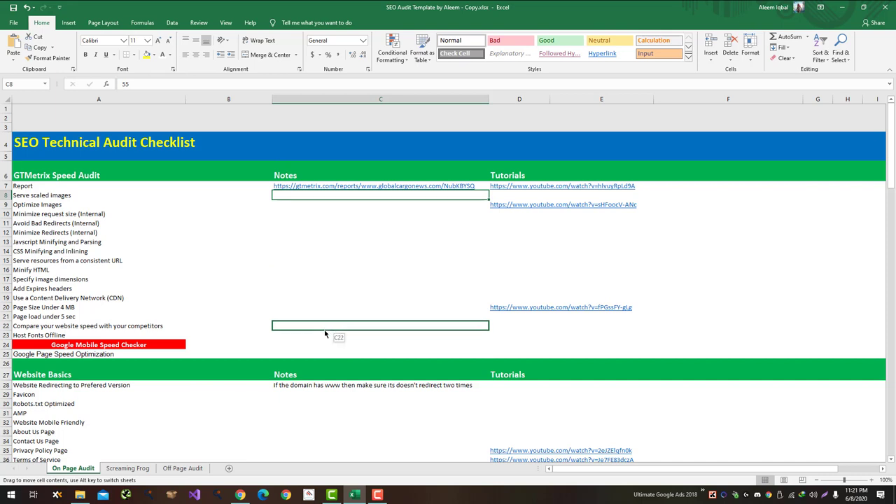
Step: Cancel the accidental cell move and give the score cells C8:C25 a visible font colour
{"action": "key", "text": "Escape"}
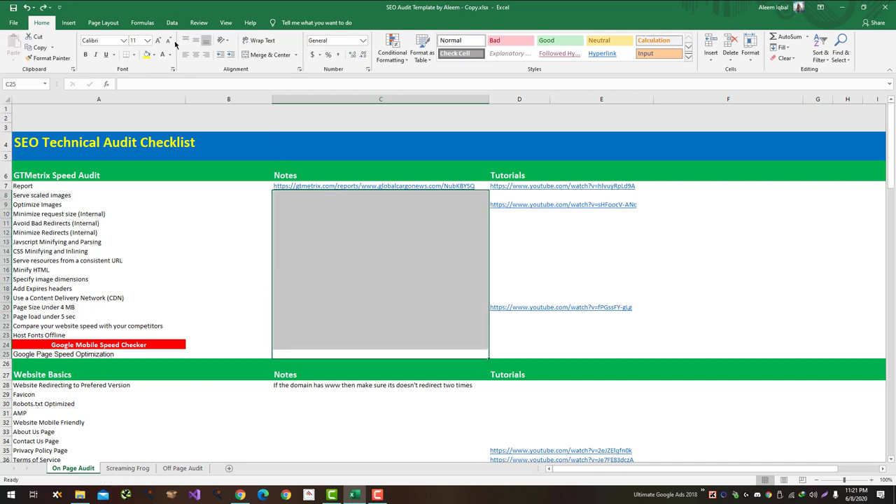
{"action": "left_click", "coordinate": [169, 56]}
{"action": "left_click", "coordinate": [169, 87]}
{"action": "left_click", "coordinate": [326, 196]}
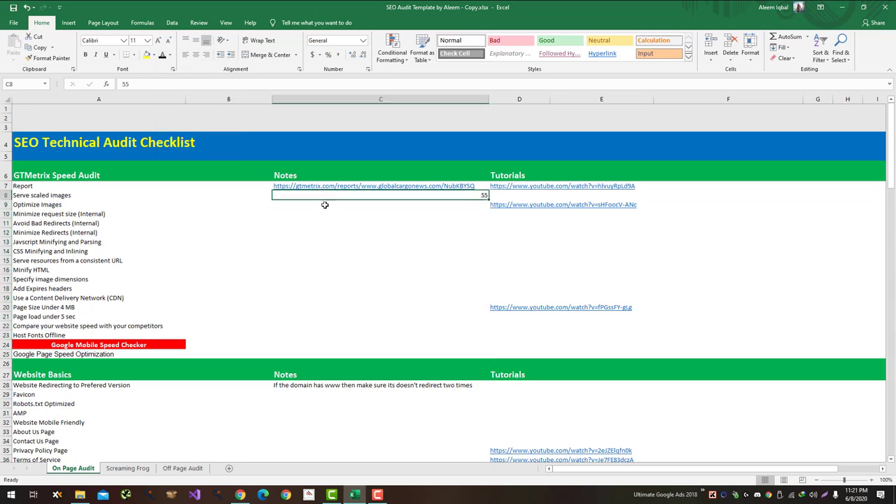
Step: Enter the GTmetrix score 98 for Optimize Images in C9
{"action": "left_click", "coordinate": [325, 205]}
{"action": "key", "text": "alt+Tab"}
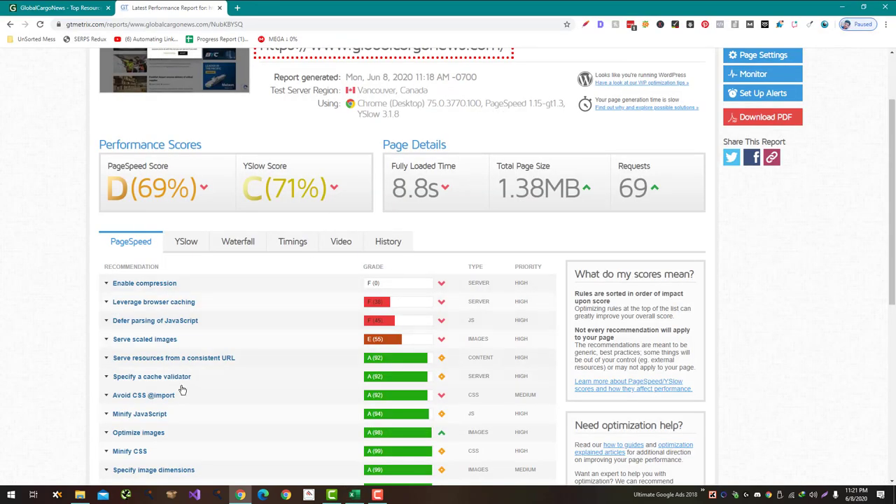
{"action": "scroll", "coordinate": [180, 394], "scroll_direction": "down", "scroll_amount": 1}
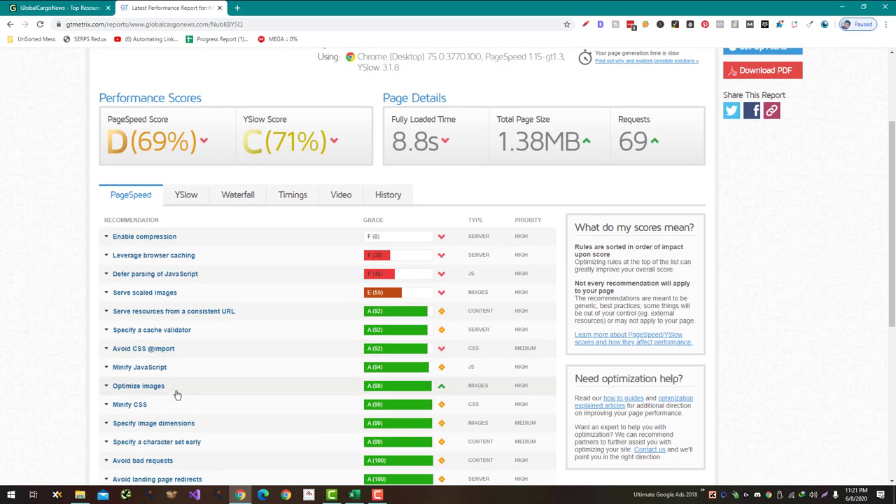
{"action": "key", "text": "alt+Tab"}
{"action": "type", "text": "98"}
{"action": "key", "text": "Return"}
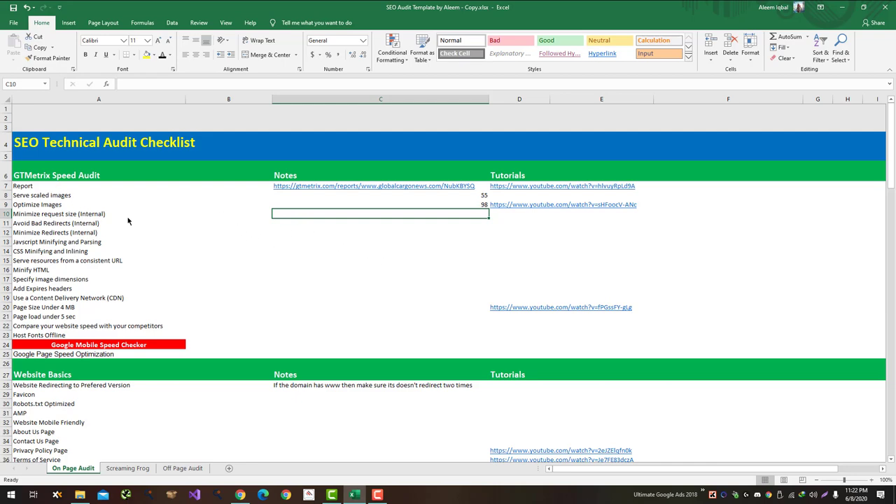
Step: Enter the GTmetrix score 100 for Minimize request size in C10
{"action": "key", "text": "alt+Tab"}
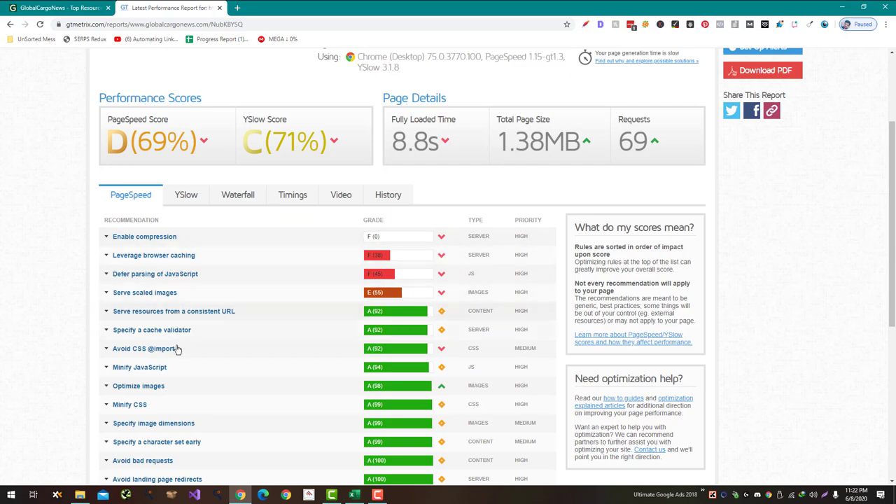
{"action": "scroll", "coordinate": [176, 386], "scroll_direction": "down", "scroll_amount": 2}
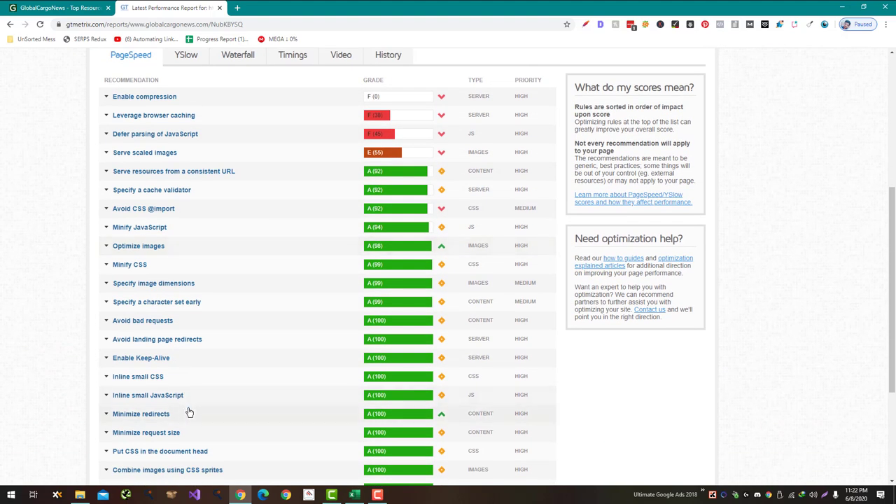
{"action": "key", "text": "alt+Tab"}
{"action": "type", "text": "10"}
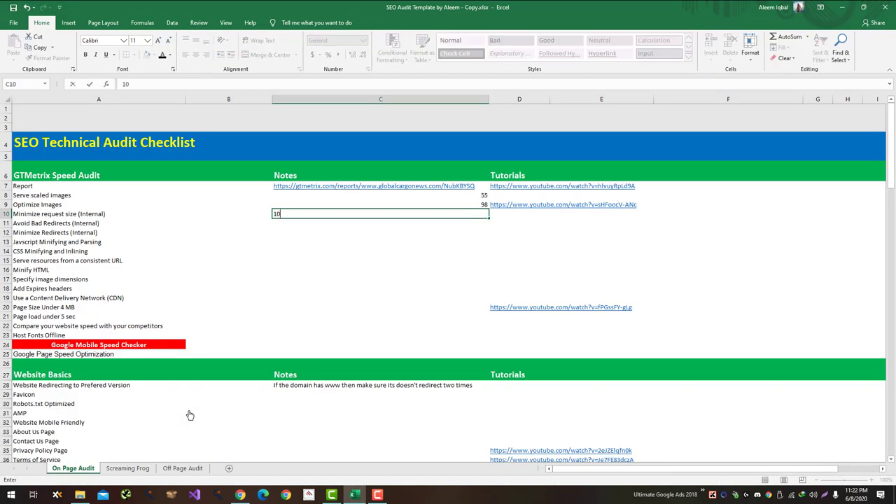
{"action": "key", "text": "Return"}
Step: Copy the 100 score from C10 down into cells C11 through C18
{"action": "key", "text": "Up"}
{"action": "key", "text": "ctrl+c"}
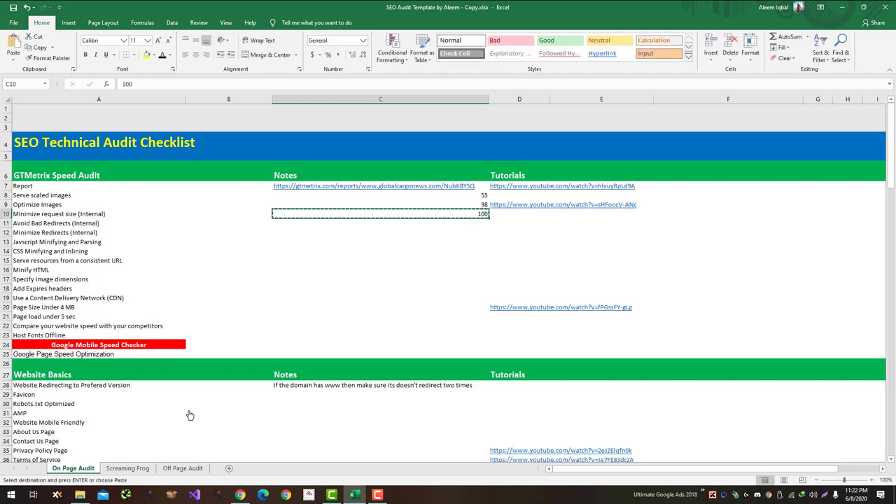
{"action": "key", "text": "Down"}
{"action": "key", "text": "ctrl+v"}
{"action": "key", "text": "Down"}
{"action": "key", "text": "ctrl+v"}
{"action": "key", "text": "Down"}
{"action": "key", "text": "ctrl+v"}
{"action": "key", "text": "Down"}
{"action": "key", "text": "ctrl+v"}
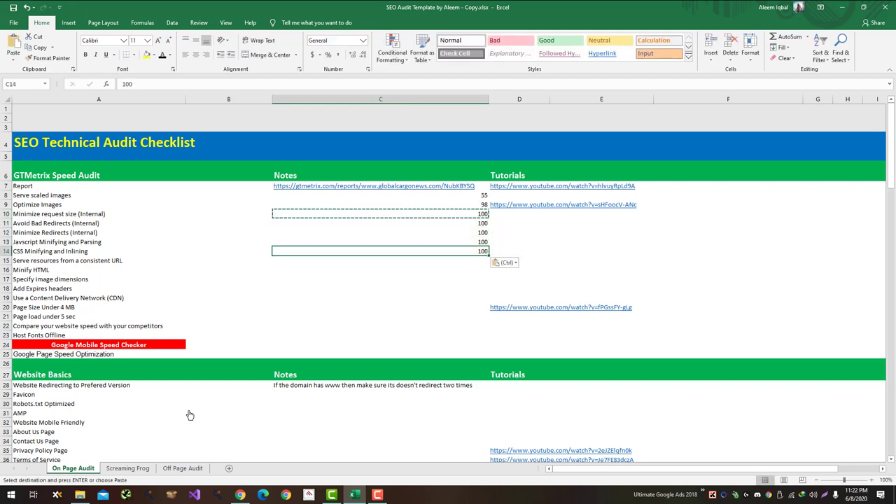
{"action": "key", "text": "Down"}
{"action": "key", "text": "ctrl+v"}
{"action": "key", "text": "Down"}
{"action": "key", "text": "ctrl+v"}
{"action": "key", "text": "Down"}
{"action": "key", "text": "ctrl+v"}
{"action": "key", "text": "Down"}
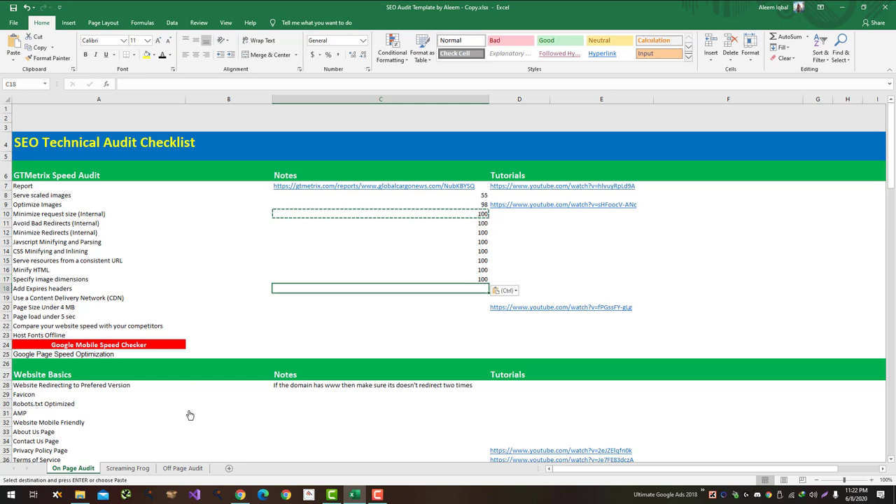
{"action": "key", "text": "ctrl+v"}
{"action": "key", "text": "Down"}
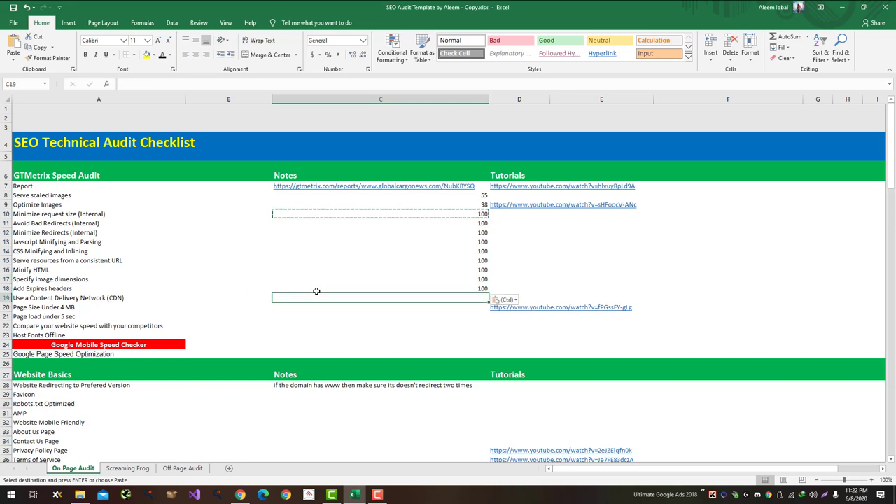
Step: Check the GTmetrix YSlow grades and correct Add Expires headers to 0 in C18
{"action": "key", "text": "alt+Tab"}
{"action": "scroll", "coordinate": [251, 149], "scroll_direction": "up", "scroll_amount": 3}
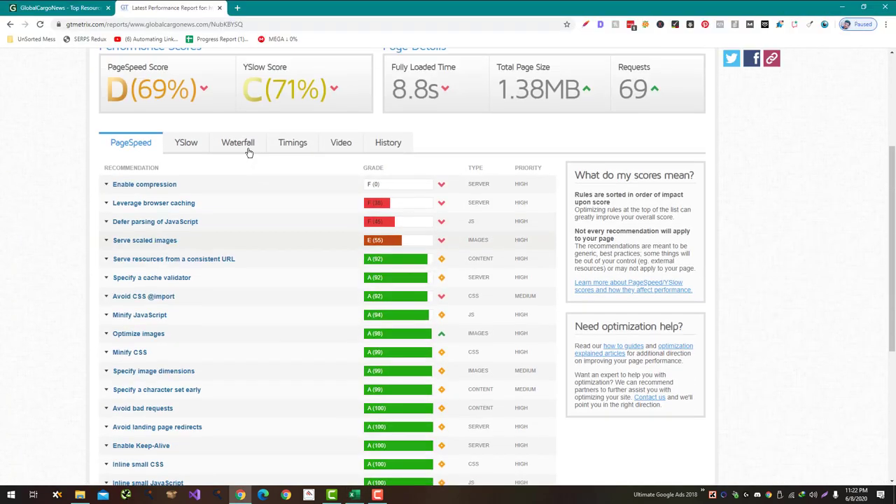
{"action": "left_click", "coordinate": [186, 150]}
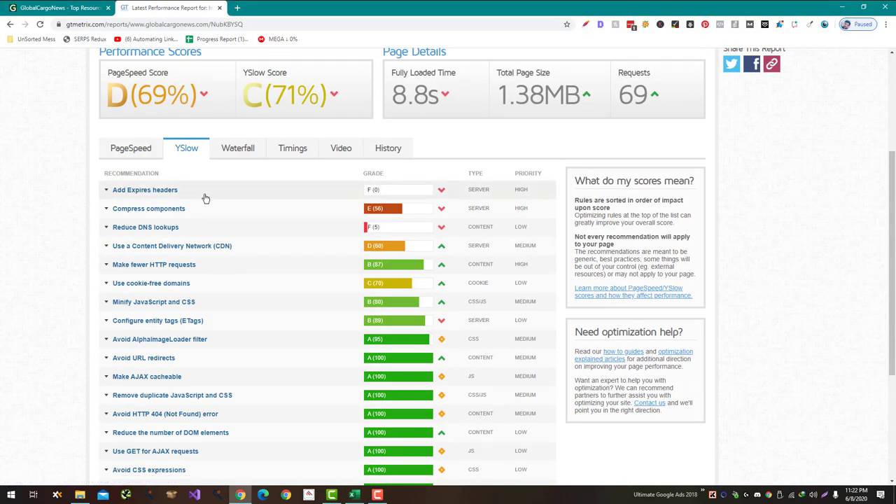
{"action": "key", "text": "alt+Tab"}
{"action": "type", "text": "0"}
{"action": "key", "text": "Return"}
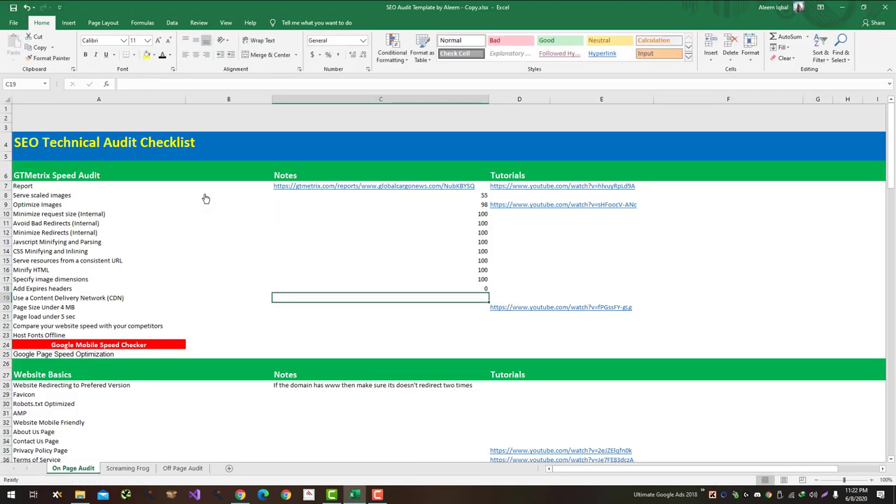
{"action": "key", "text": "Up"}
{"action": "key", "text": "Up"}
Step: Review the GTmetrix PageSpeed recommendations list
{"action": "key", "text": "alt+Tab"}
{"action": "key", "text": "alt+Tab"}
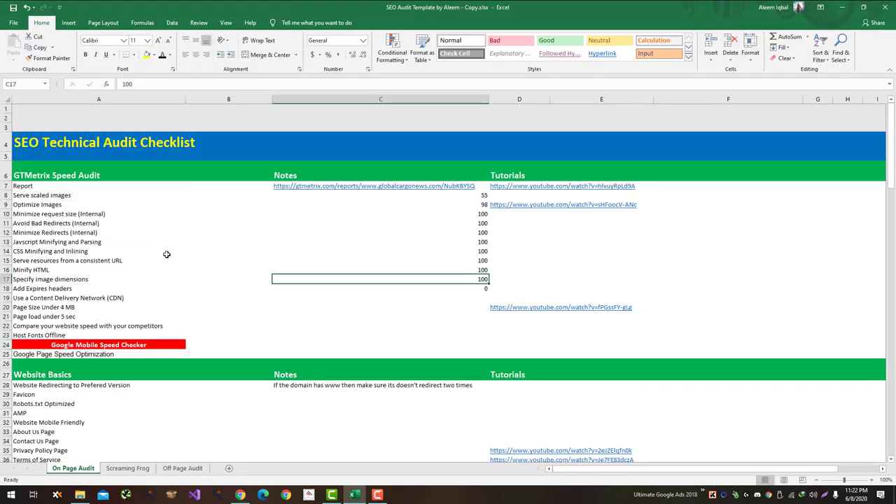
{"action": "key", "text": "alt+Tab"}
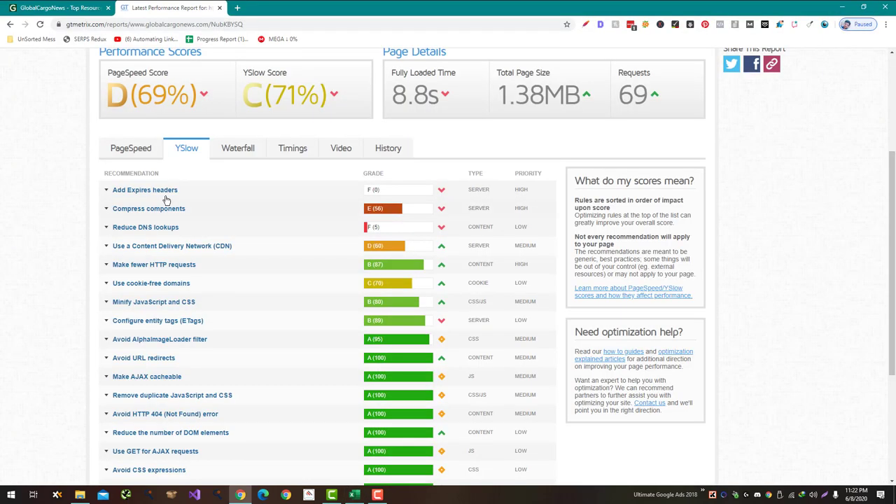
{"action": "left_click", "coordinate": [143, 155]}
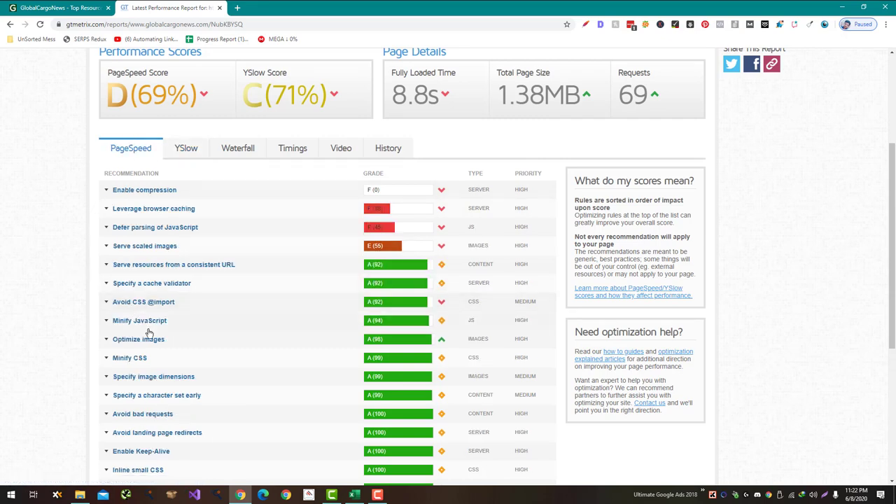
{"action": "scroll", "coordinate": [156, 333], "scroll_direction": "down", "scroll_amount": 3}
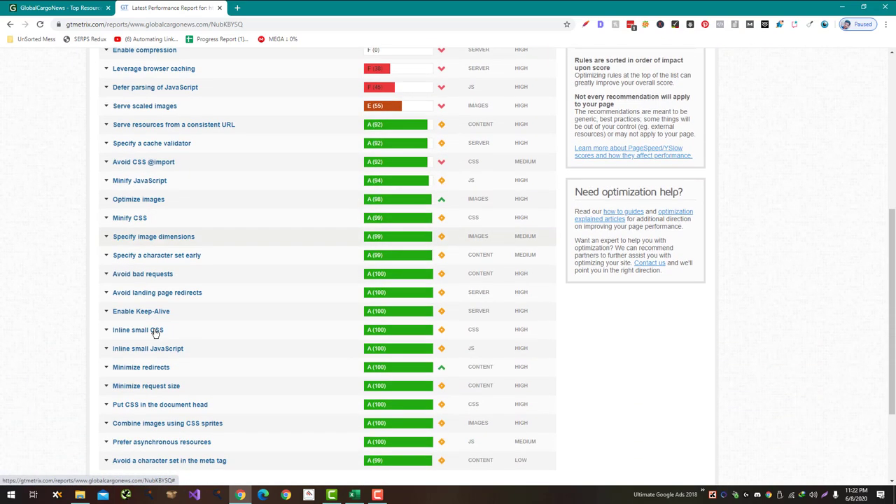
{"action": "scroll", "coordinate": [155, 333], "scroll_direction": "up", "scroll_amount": 1}
{"action": "scroll", "coordinate": [154, 329], "scroll_direction": "up", "scroll_amount": 1}
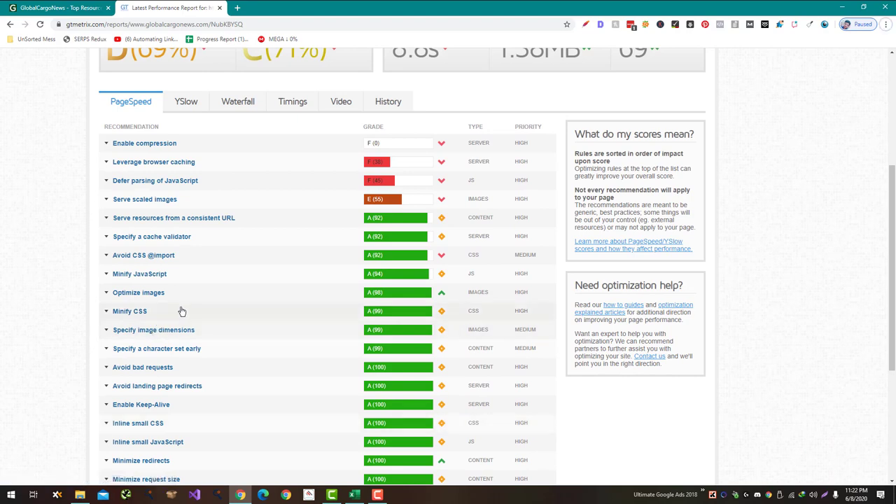
{"action": "scroll", "coordinate": [171, 322], "scroll_direction": "down", "scroll_amount": 2}
{"action": "scroll", "coordinate": [169, 322], "scroll_direction": "down", "scroll_amount": 5}
{"action": "scroll", "coordinate": [170, 322], "scroll_direction": "up", "scroll_amount": 8}
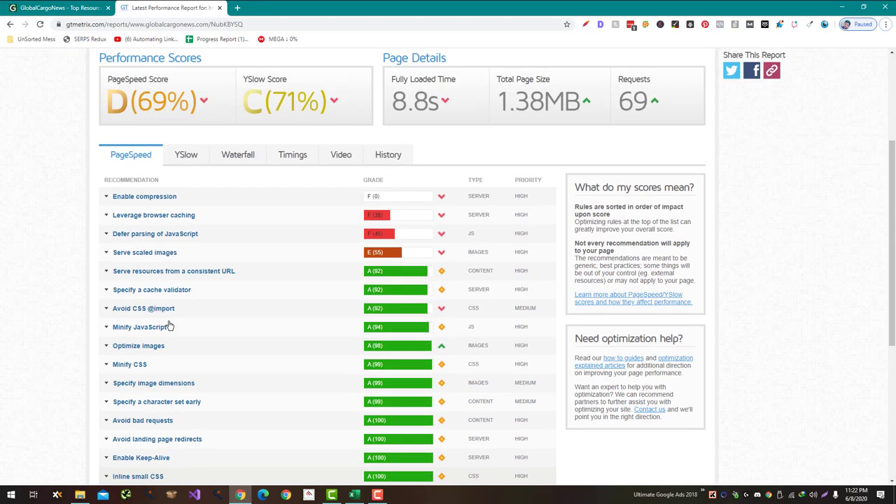
{"action": "key", "text": "alt+Tab"}
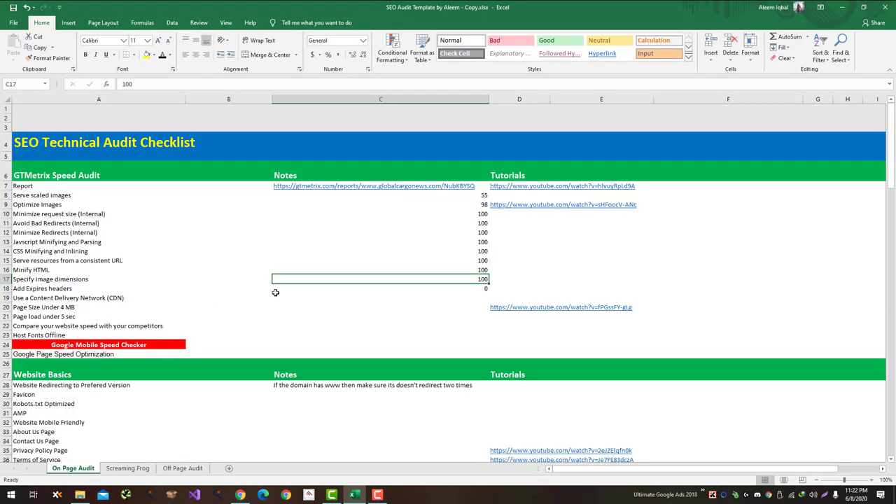
Step: Select C19 for the CDN score and expand the YSlow Content Delivery Network details
{"action": "left_click", "coordinate": [278, 297]}
{"action": "key", "text": "alt+Tab"}
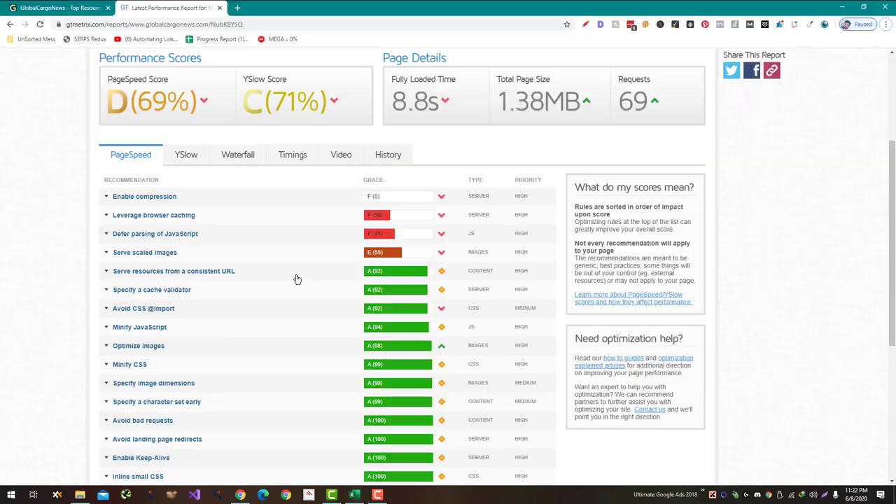
{"action": "left_click", "coordinate": [183, 156]}
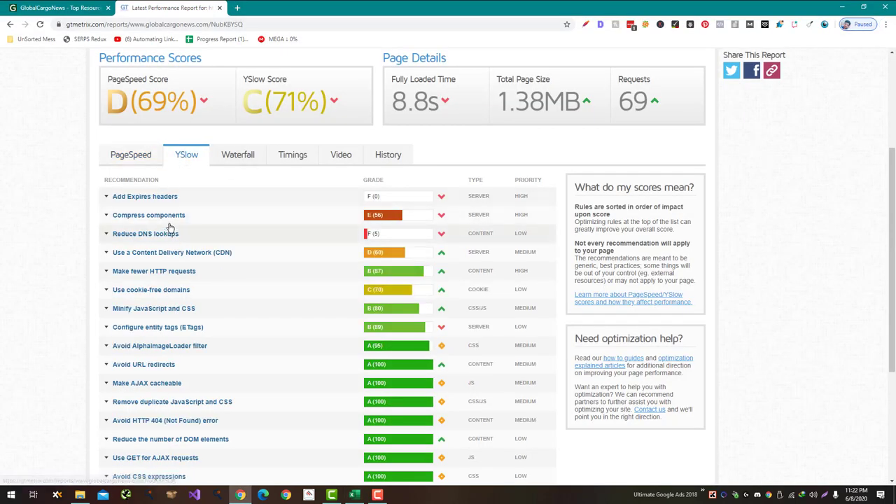
{"action": "left_click", "coordinate": [173, 254]}
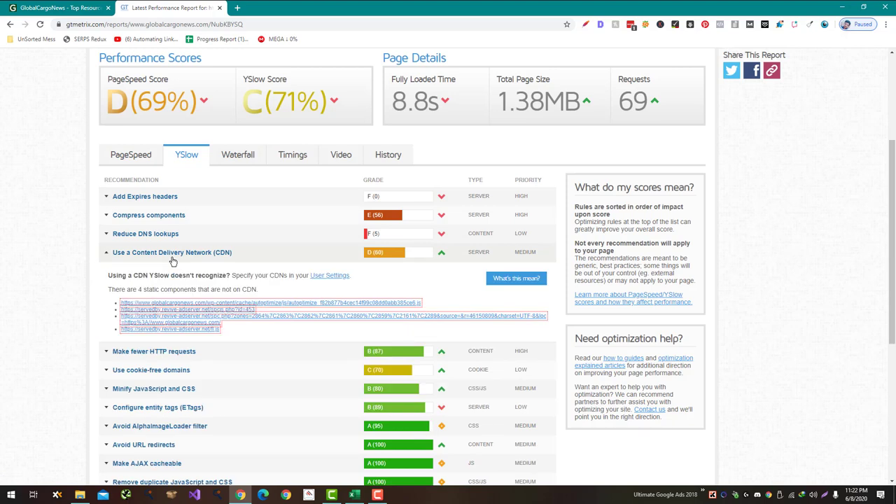
Step: Record the YSlow CDN grade 60 in the sheet
{"action": "left_click", "coordinate": [172, 258]}
{"action": "key", "text": "alt+Tab"}
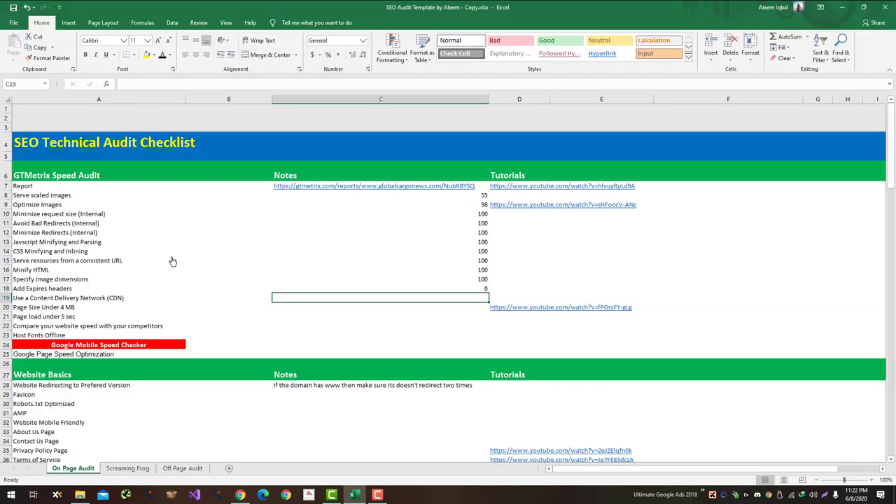
{"action": "type", "text": "60"}
{"action": "key", "text": "Return"}
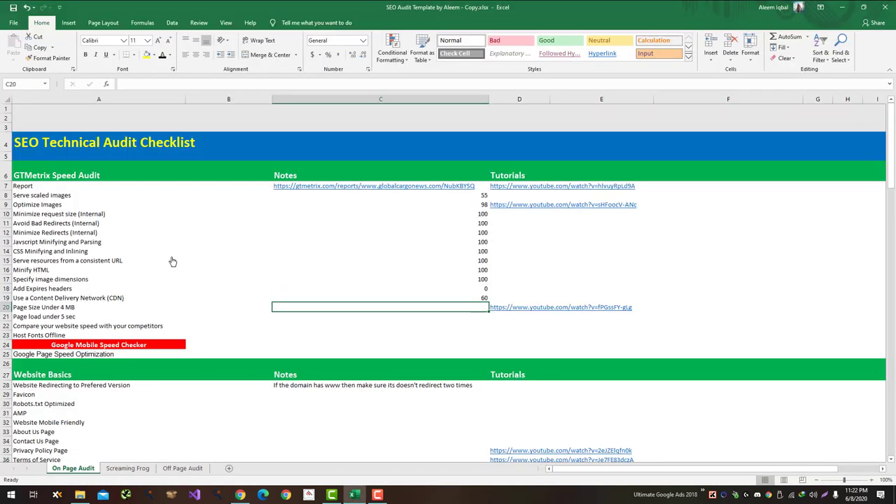
Step: Mark Page Size Under 4 MB as Yes and Page load under 5 sec as No
{"action": "key", "text": "alt+Tab"}
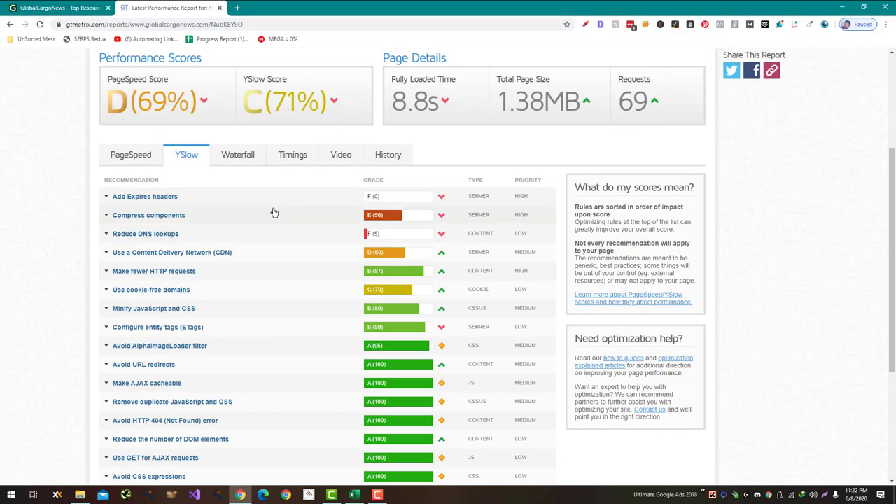
{"action": "scroll", "coordinate": [272, 210], "scroll_direction": "up", "scroll_amount": 3}
{"action": "key", "text": "alt+Tab"}
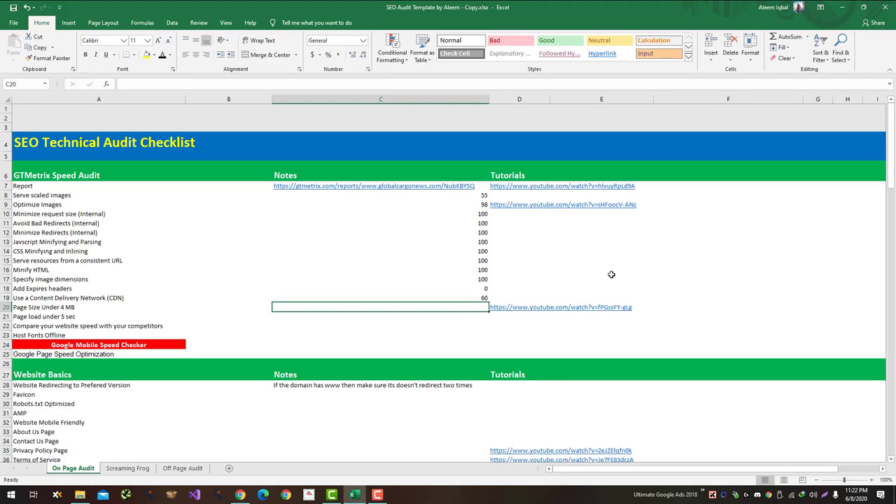
{"action": "type", "text": "Yes"}
{"action": "key", "text": "Return"}
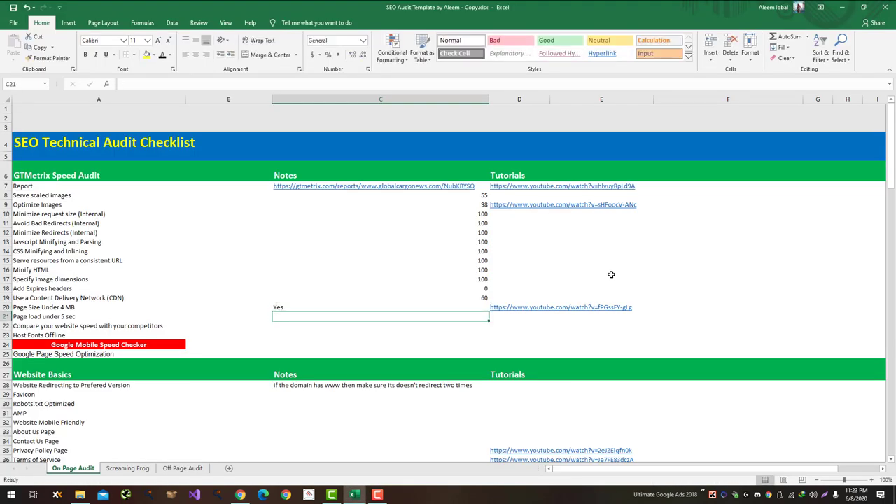
{"action": "key", "text": "alt+Tab"}
{"action": "key", "text": "alt+Tab"}
{"action": "type", "text": "No"}
{"action": "key", "text": "Return"}
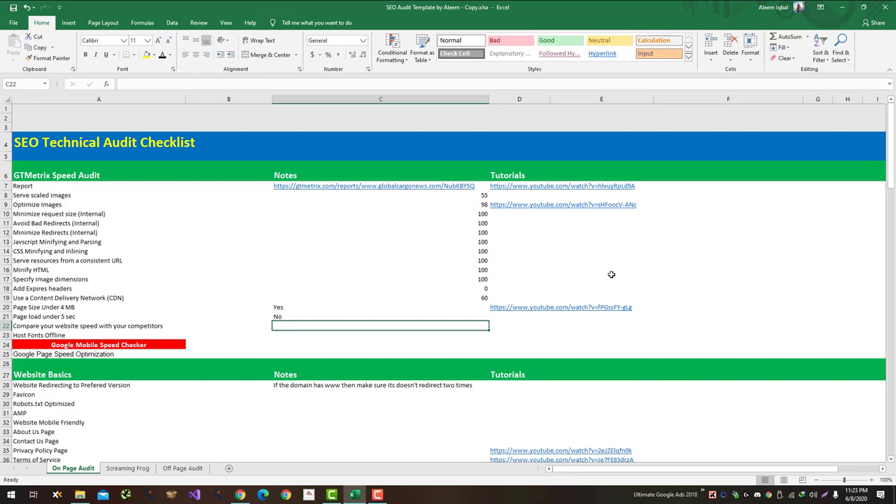
Step: Expand and review the Add Expires headers details in the GTmetrix report
{"action": "key", "text": "alt+Tab"}
{"action": "key", "text": "alt+Tab"}
{"action": "key", "text": "Down"}
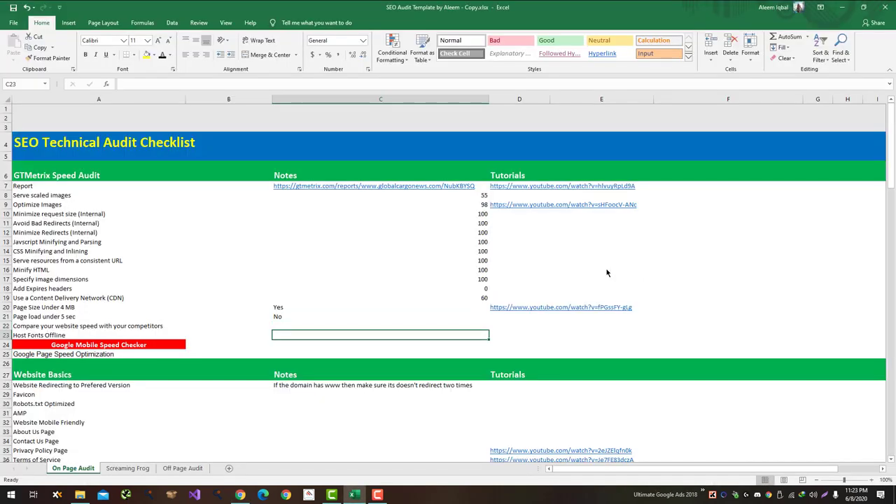
{"action": "key", "text": "Left"}
{"action": "key", "text": "Left"}
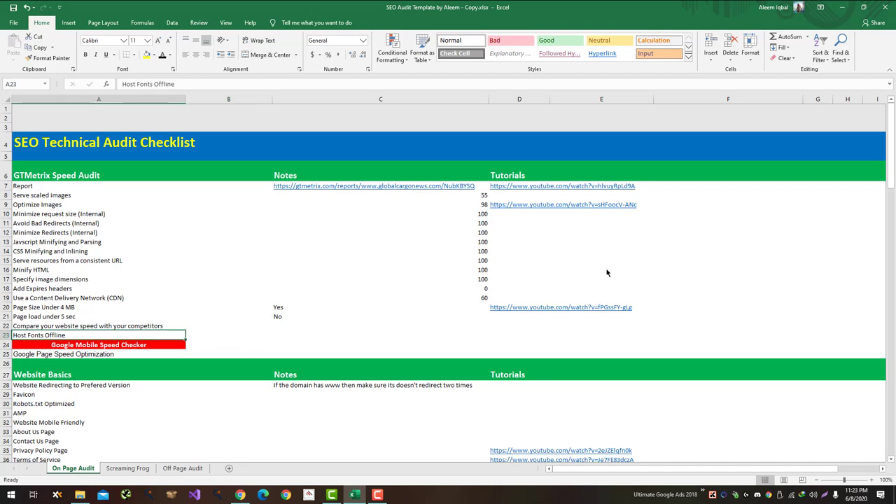
{"action": "key", "text": "Right"}
{"action": "key", "text": "Right"}
{"action": "key", "text": "Left"}
{"action": "key", "text": "Left"}
{"action": "key", "text": "alt+Tab"}
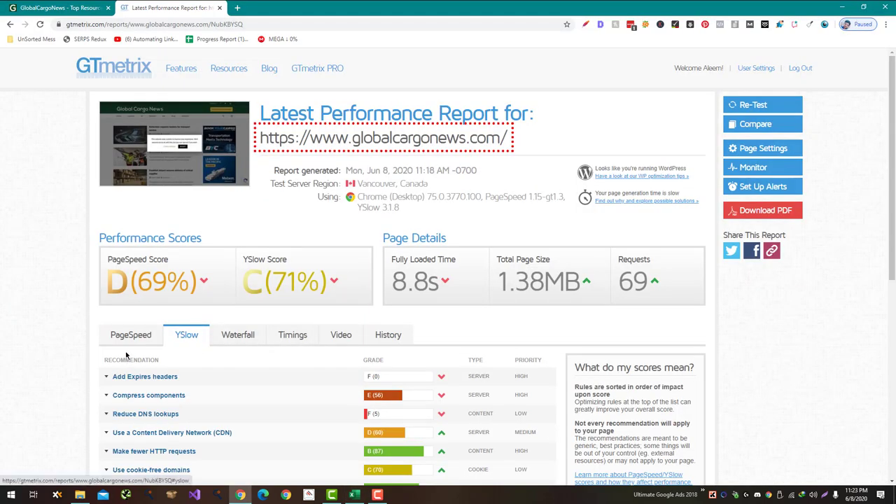
{"action": "left_click", "coordinate": [163, 379]}
{"action": "scroll", "coordinate": [167, 382], "scroll_direction": "down", "scroll_amount": 1}
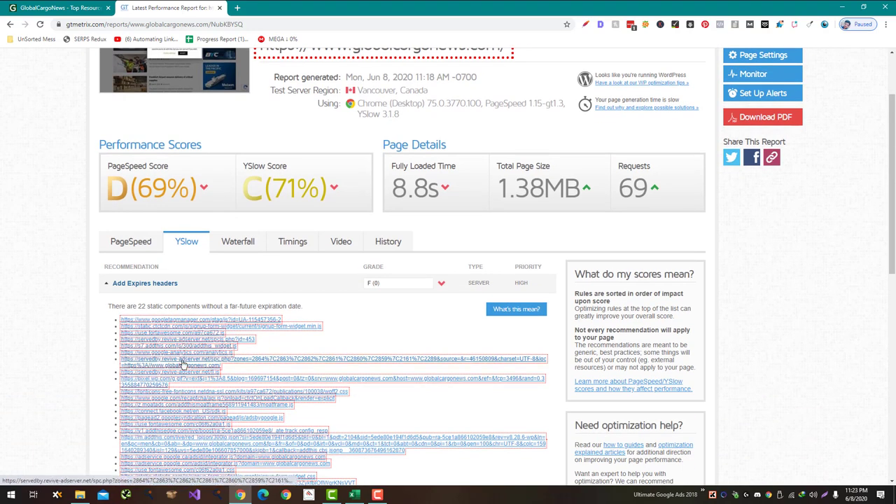
{"action": "scroll", "coordinate": [182, 364], "scroll_direction": "down", "scroll_amount": 1}
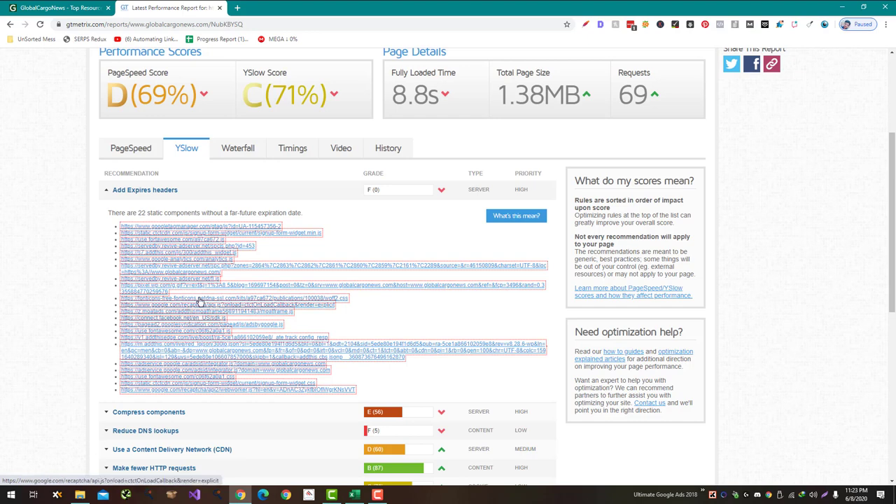
{"action": "key", "text": "alt+Tab"}
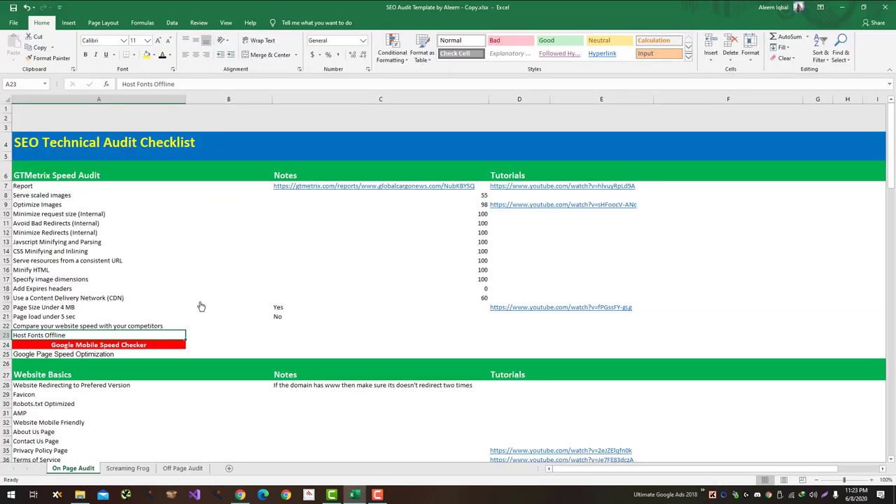
Step: Enter 'Needs to be Hosted Offline' in the Host Fonts Offline notes cell
{"action": "key", "text": "ctrl+Right"}
{"action": "key", "text": "Left"}
{"action": "key", "text": "Left"}
{"action": "key", "text": "Left"}
{"action": "key", "text": "Left"}
{"action": "key", "text": "Left"}
{"action": "key", "text": "Left"}
{"action": "key", "text": "Left"}
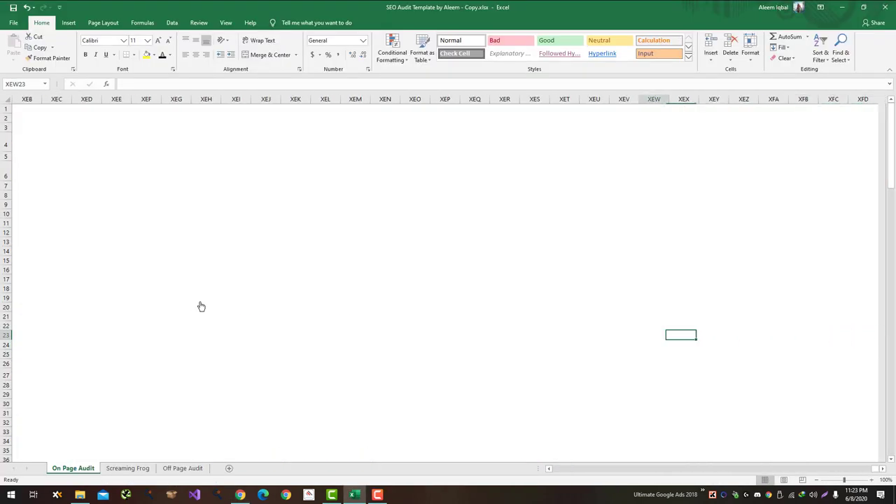
{"action": "key", "text": "Left"}
{"action": "key", "text": "Left"}
{"action": "key", "text": "Left"}
{"action": "key", "text": "Left"}
{"action": "key", "text": "Left"}
{"action": "key", "text": "Left"}
{"action": "key", "text": "Left"}
{"action": "key", "text": "Left"}
{"action": "key", "text": "Left"}
{"action": "key", "text": "Left"}
{"action": "key", "text": "Left"}
{"action": "key", "text": "Left"}
{"action": "key", "text": "Left"}
{"action": "key", "text": "Left"}
{"action": "key", "text": "Left"}
{"action": "key", "text": "Left"}
{"action": "key", "text": "Left"}
{"action": "key", "text": "Left"}
{"action": "key", "text": "Left"}
{"action": "key", "text": "Left"}
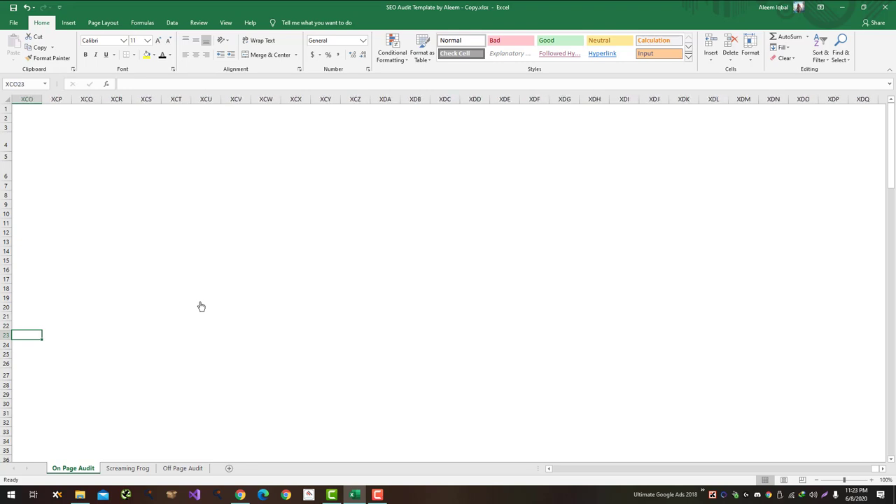
{"action": "key", "text": "Left"}
{"action": "key", "text": "Left"}
{"action": "key", "text": "Left"}
{"action": "key", "text": "Left"}
{"action": "key", "text": "Left"}
{"action": "key", "text": "Left"}
{"action": "key", "text": "Left"}
{"action": "key", "text": "Left"}
{"action": "key", "text": "Left"}
{"action": "key", "text": "Left"}
{"action": "key", "text": "Left"}
{"action": "key", "text": "Left"}
{"action": "key", "text": "Left"}
{"action": "key", "text": "Left"}
{"action": "key", "text": "Left"}
{"action": "key", "text": "Left"}
{"action": "key", "text": "Left"}
{"action": "key", "text": "Left"}
{"action": "key", "text": "Left"}
{"action": "key", "text": "Left"}
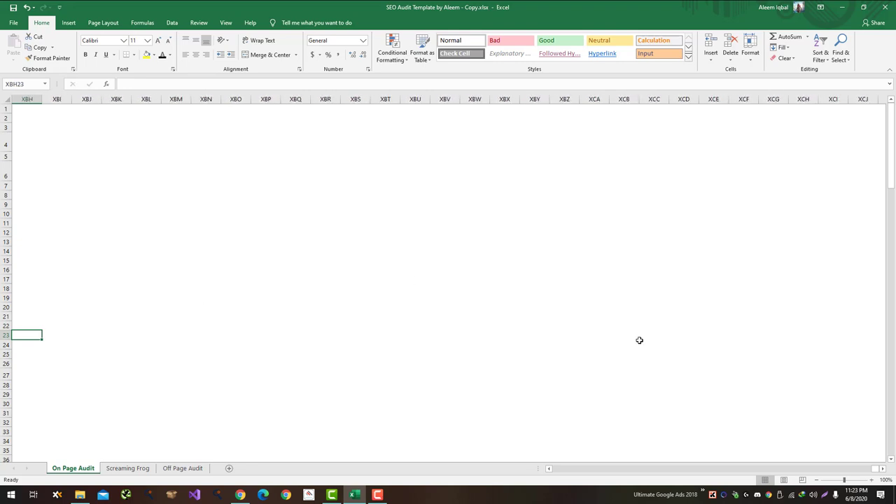
{"action": "left_click_drag", "start_coordinate": [872, 473], "coordinate": [542, 461]}
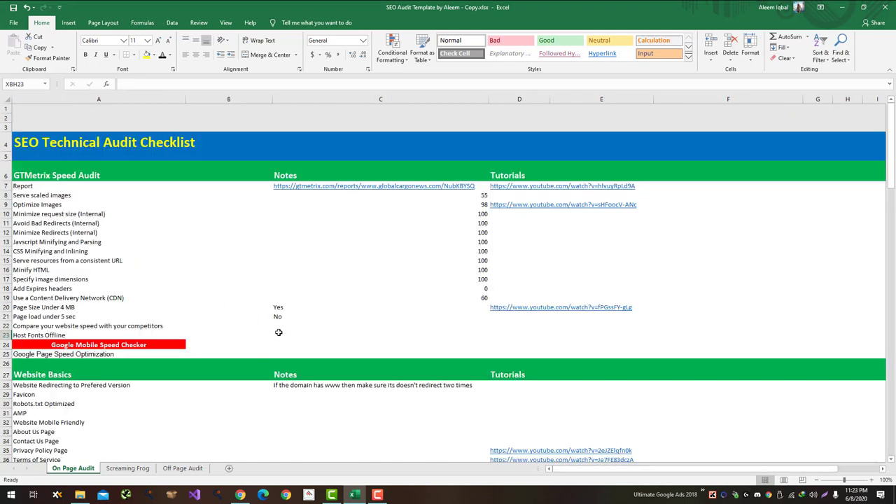
{"action": "left_click", "coordinate": [277, 331]}
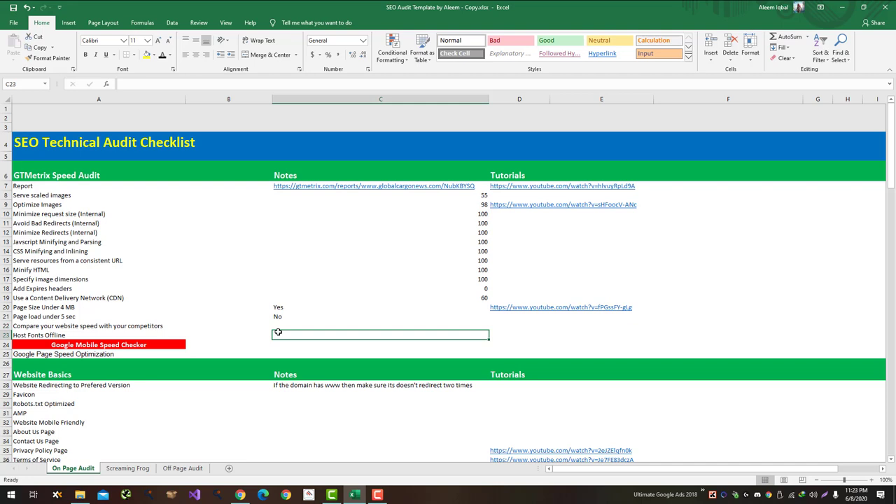
{"action": "type", "text": "Nee"}
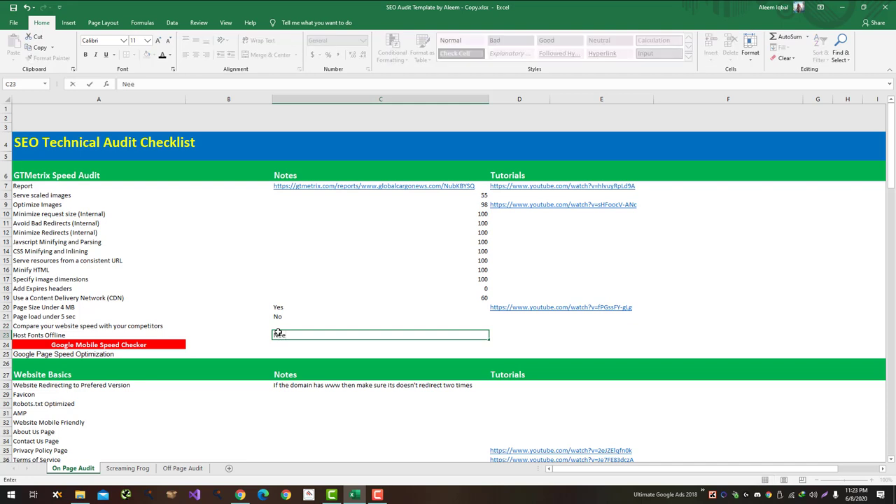
{"action": "type", "text": "ds to be Hosted Offl"}
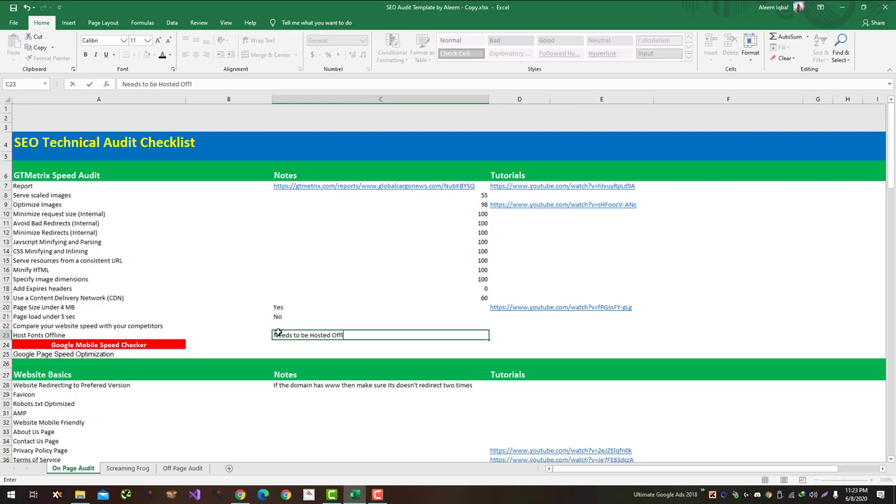
{"action": "type", "text": "ine"}
{"action": "key", "text": "Return"}
{"action": "key", "text": "alt+Tab"}
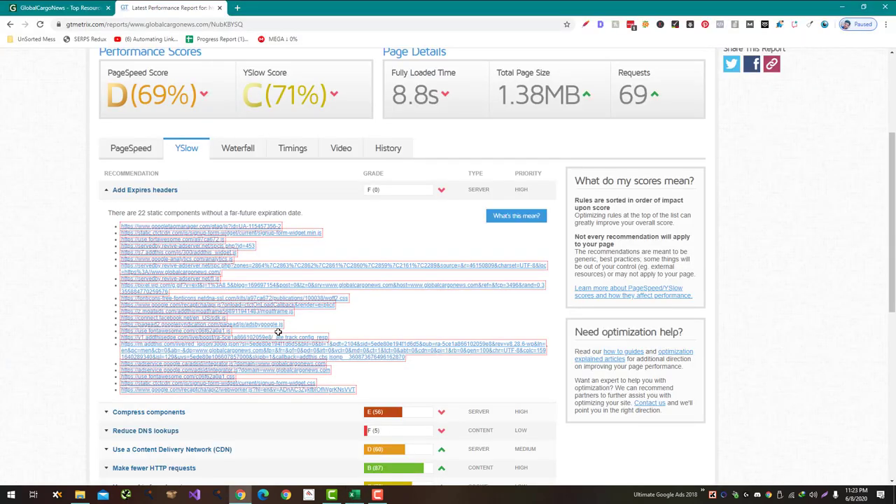
Step: Run Google PageSpeed Insights on the globalcargonews.com site address
{"action": "key", "text": "ctrl+t"}
{"action": "type", "text": "goog pa"}
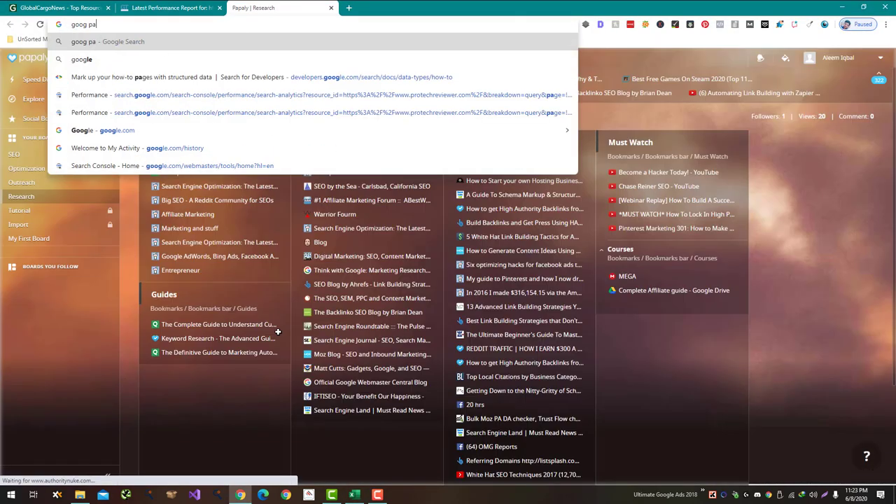
{"action": "type", "text": "ge"}
{"action": "key", "text": "Down"}
{"action": "key", "text": "Down"}
{"action": "key", "text": "Down"}
{"action": "key", "text": "Down"}
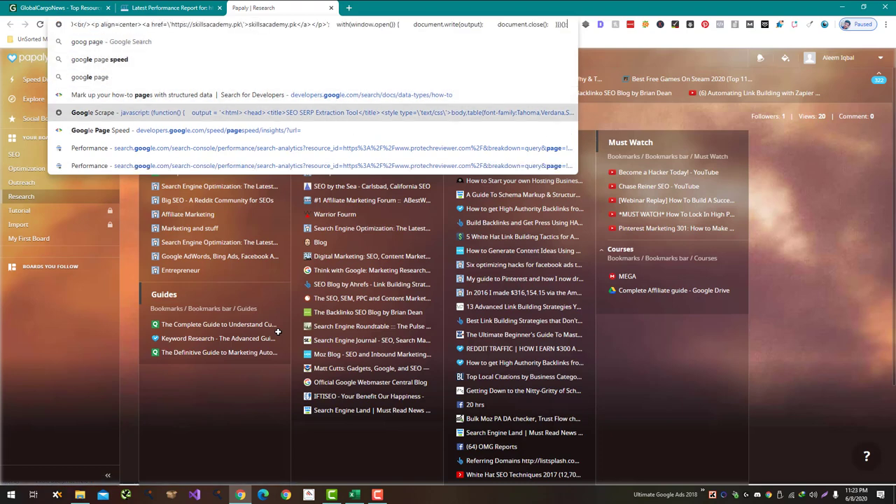
{"action": "key", "text": "Down"}
{"action": "key", "text": "ctrl+shift+Tab"}
{"action": "scroll", "coordinate": [403, 91], "scroll_direction": "up", "scroll_amount": 3}
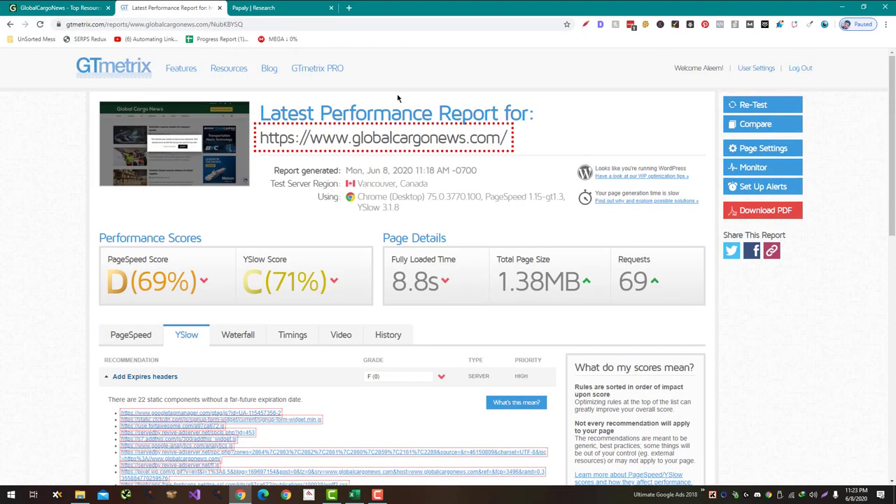
{"action": "left_click_drag", "start_coordinate": [509, 140], "coordinate": [312, 5]}
{"action": "type", "text": "https://www.globalcargonews.com/"}
{"action": "key", "text": "Return"}
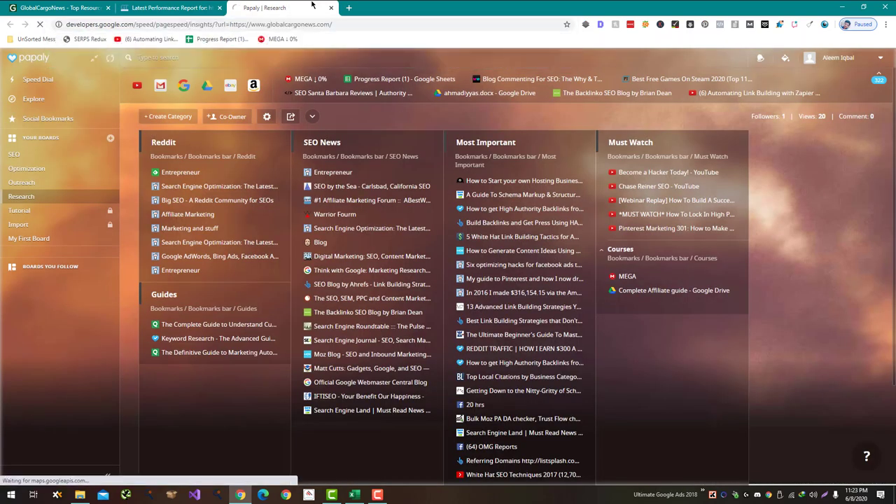
Step: Check the desktop score and log the mobile/desktop result 20/59 in C25
{"action": "key", "text": "alt+Tab"}
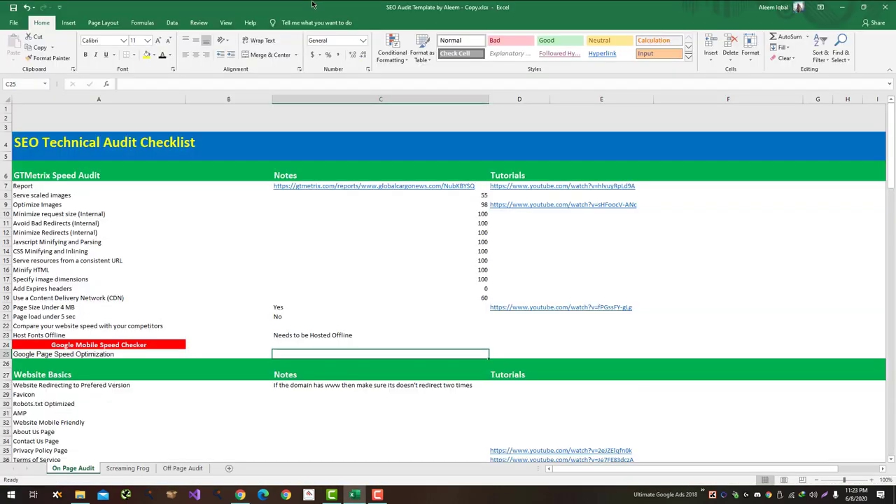
{"action": "key", "text": "alt+Tab"}
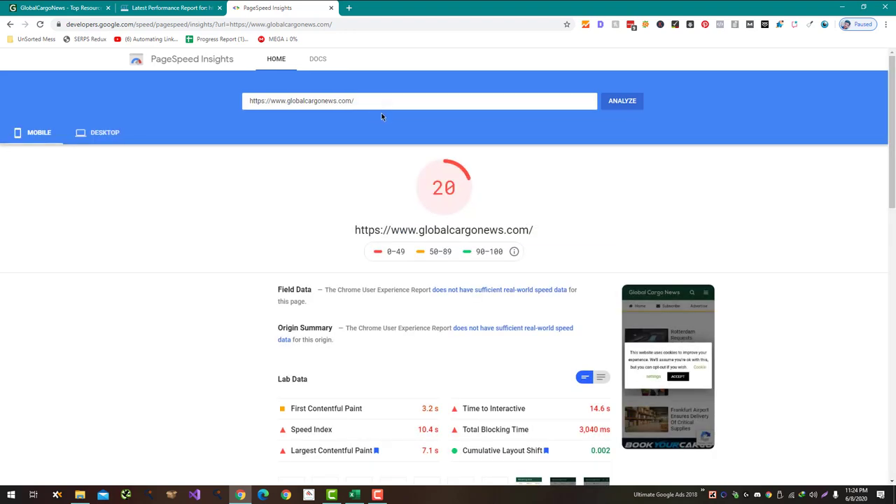
{"action": "left_click", "coordinate": [102, 131]}
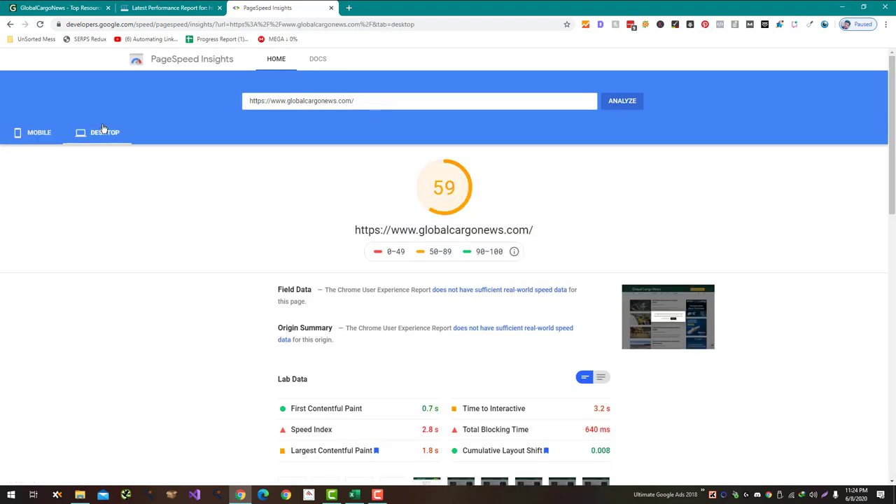
{"action": "key", "text": "alt+Tab"}
{"action": "type", "text": "20"}
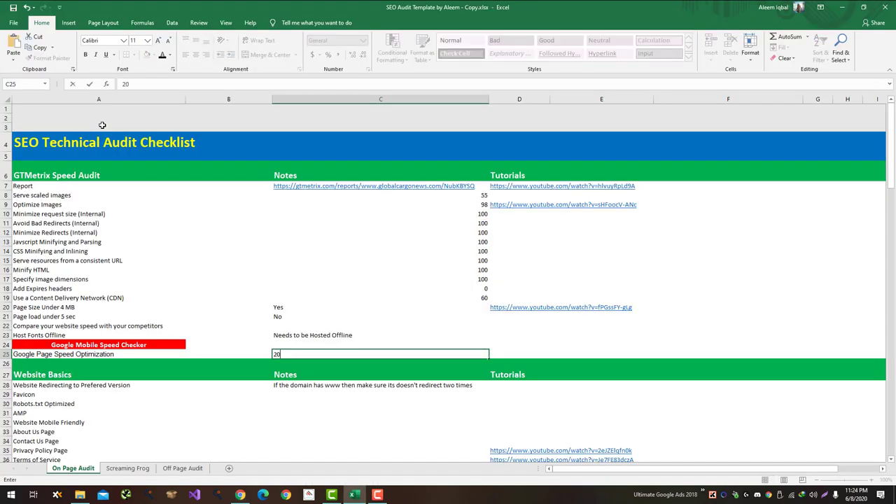
{"action": "type", "text": "/59"}
{"action": "key", "text": "Return"}
{"action": "key", "text": "Return"}
{"action": "key", "text": "Return"}
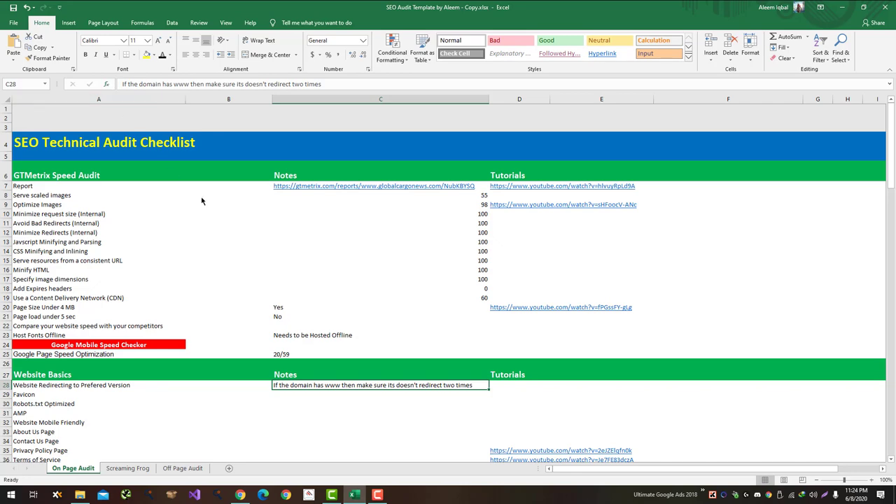
{"action": "key", "text": "alt+Tab"}
{"action": "triple_click", "coordinate": [268, 103]}
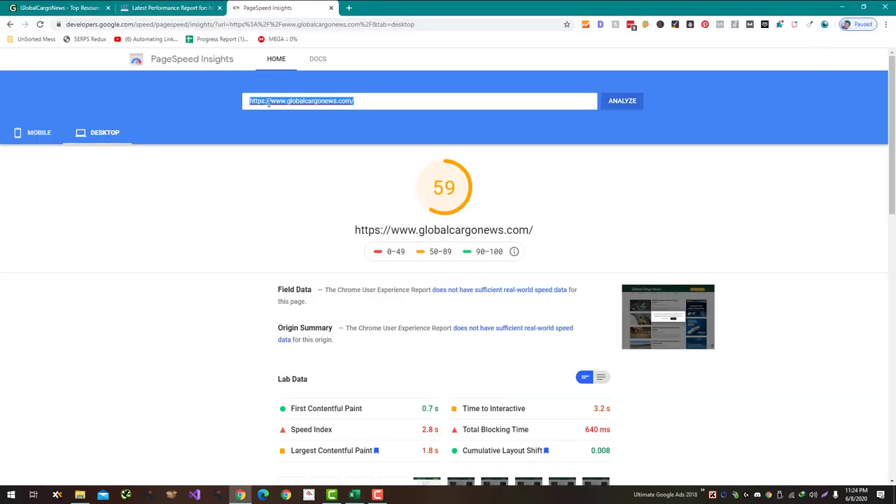
Step: Load httpstatus.io and submit several copies of the site address for checking
{"action": "key", "text": "ctrl+t"}
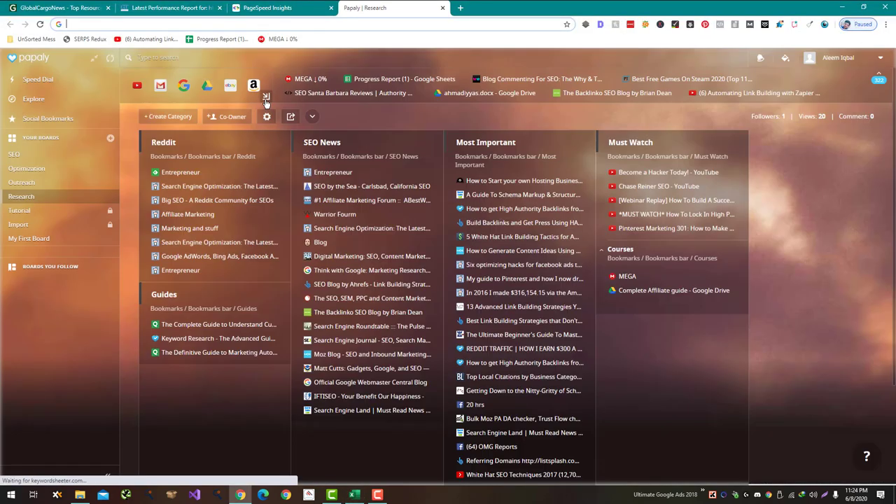
{"action": "type", "text": "htt"}
{"action": "key", "text": "Escape"}
{"action": "key", "text": "alt+Tab"}
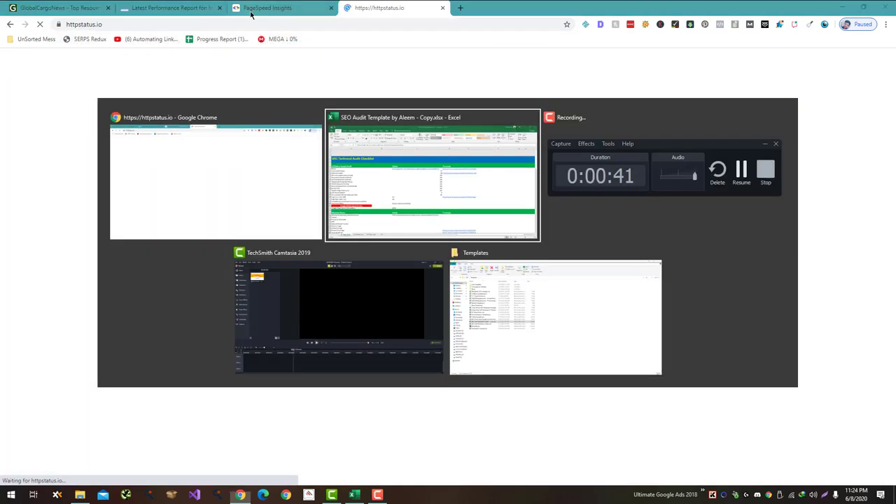
{"action": "key", "text": "alt+Tab"}
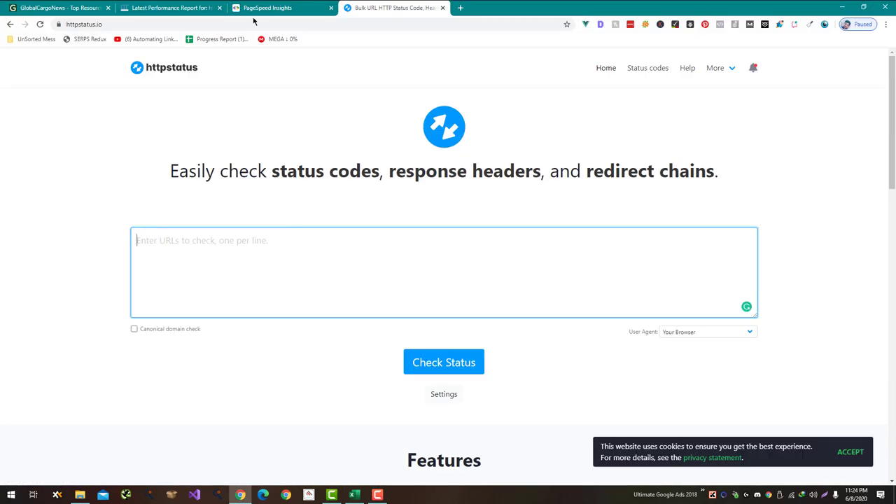
{"action": "type", "text": "https://www.globalcargonews.com/"}
{"action": "type", "text": "F"}
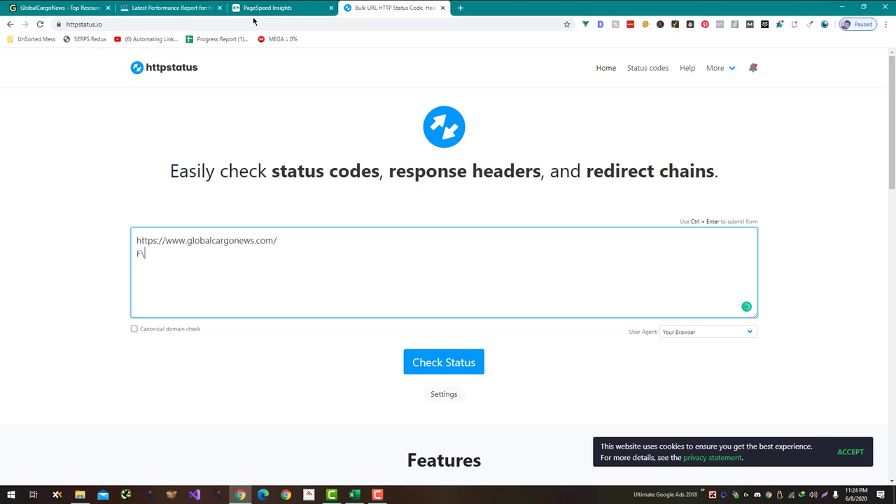
{"action": "type", "text": "https://www.globalcargonews.com/"}
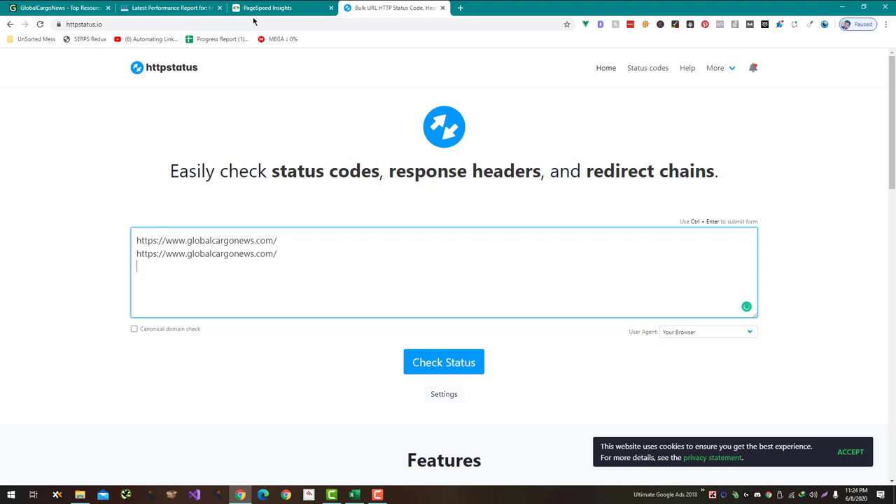
{"action": "key", "text": "ctrl+Return"}
{"action": "type", "text": "https://www.globalcargonews.com/"}
{"action": "type", "text": "https://www.globalcargonews.com/"}
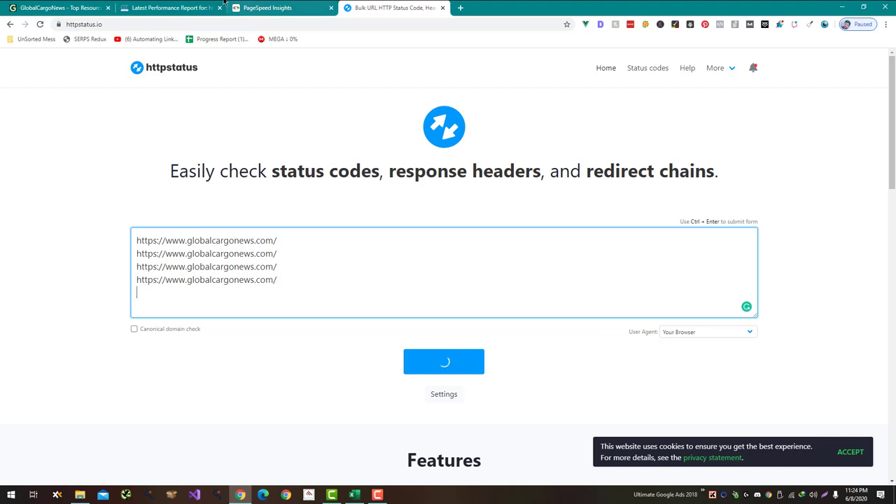
Step: Copy the Rotterdam article's link from the Global Cargo News homepage
{"action": "left_click", "coordinate": [175, 7]}
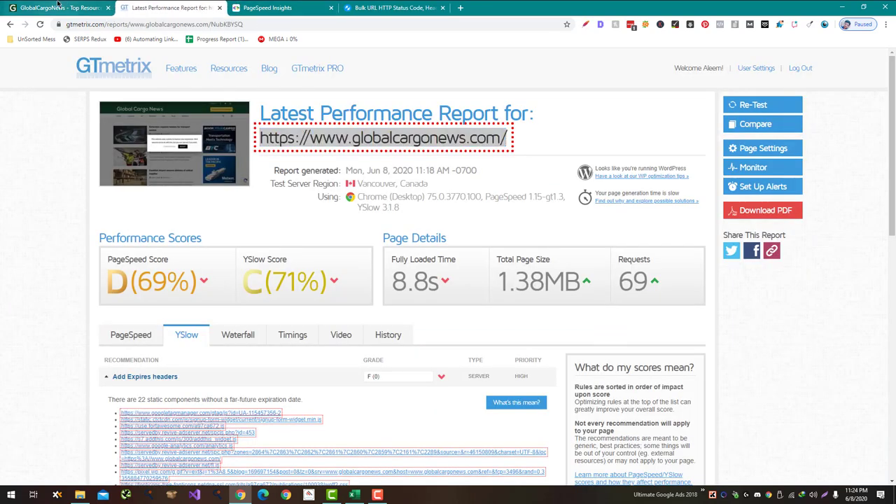
{"action": "left_click_drag", "start_coordinate": [63, 8], "coordinate": [291, 7]}
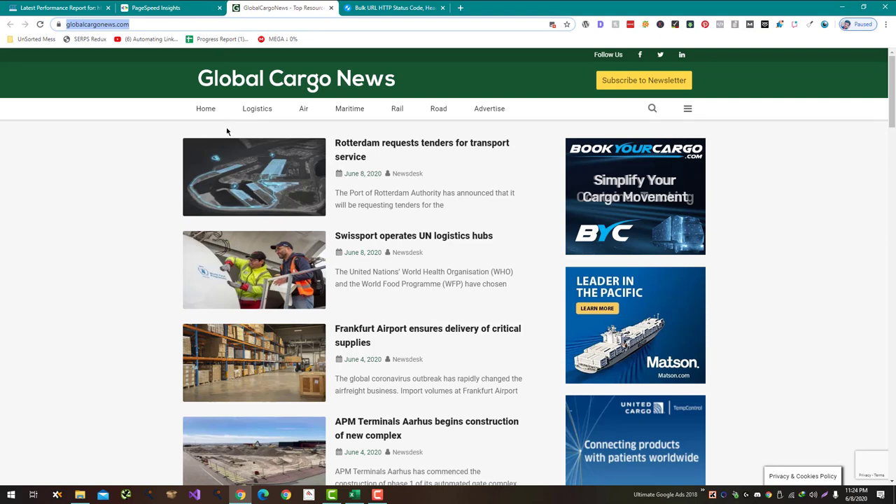
{"action": "right_click", "coordinate": [348, 143]}
{"action": "left_click", "coordinate": [380, 200]}
Step: Add the Rotterdam article URL with and without a trailing slash to the checker list
{"action": "key", "text": "ctrl+Tab"}
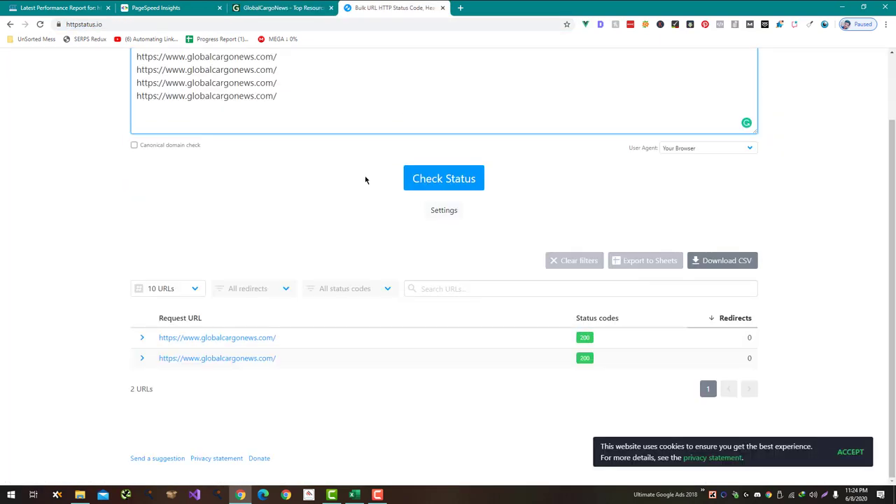
{"action": "type", "text": "https://www.globalcargonews.com/rotterdam-requests-tenders-for-new-transport-service"}
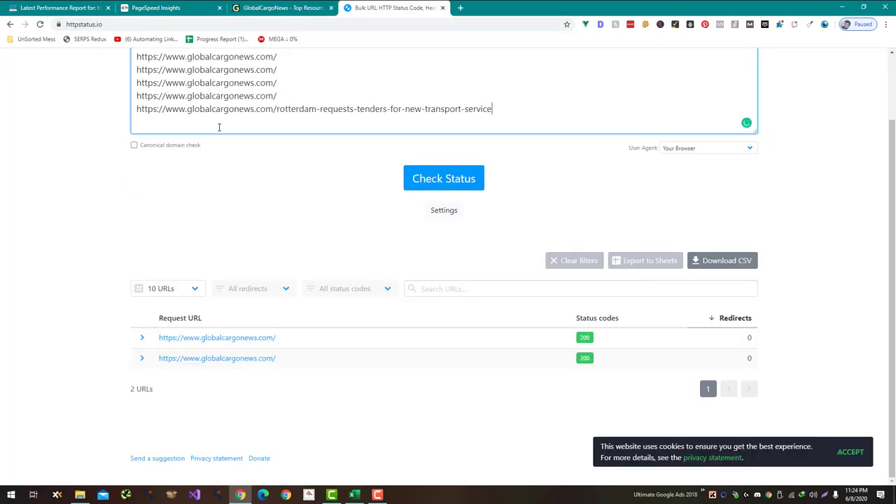
{"action": "type", "text": "/"}
{"action": "key", "text": "Return"}
{"action": "type", "text": "https://www.globalcargonews.com/rotterdam-requests-tenders-for-new-transport-service"}
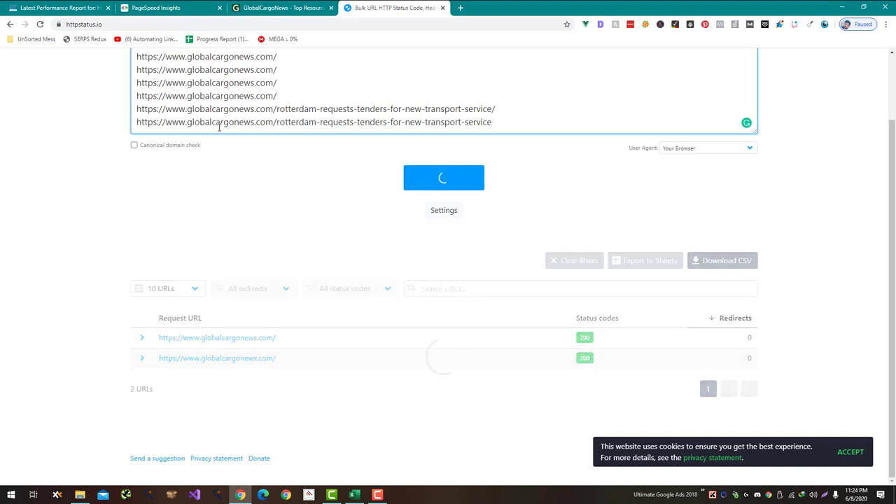
{"action": "scroll", "coordinate": [66, 146], "scroll_direction": "up", "scroll_amount": 2}
{"action": "left_click", "coordinate": [290, 172]}
{"action": "key", "text": "BackSpace"}
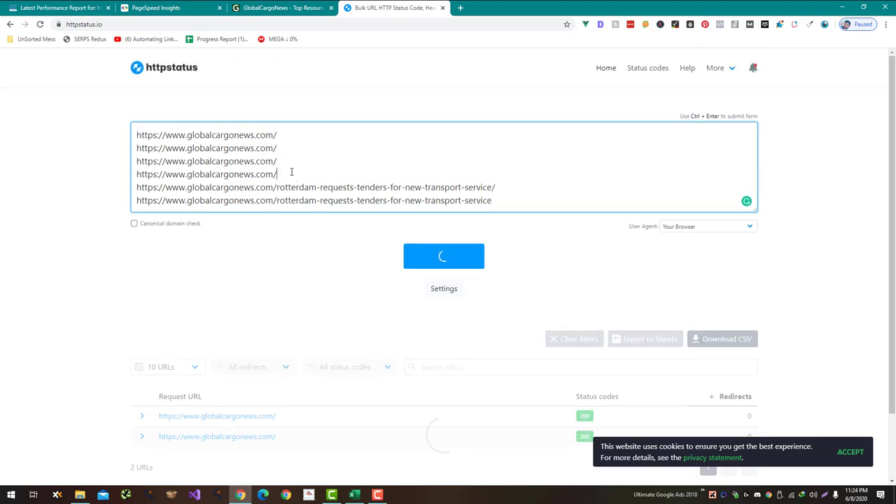
{"action": "scroll", "coordinate": [282, 162], "scroll_direction": "down", "scroll_amount": 3}
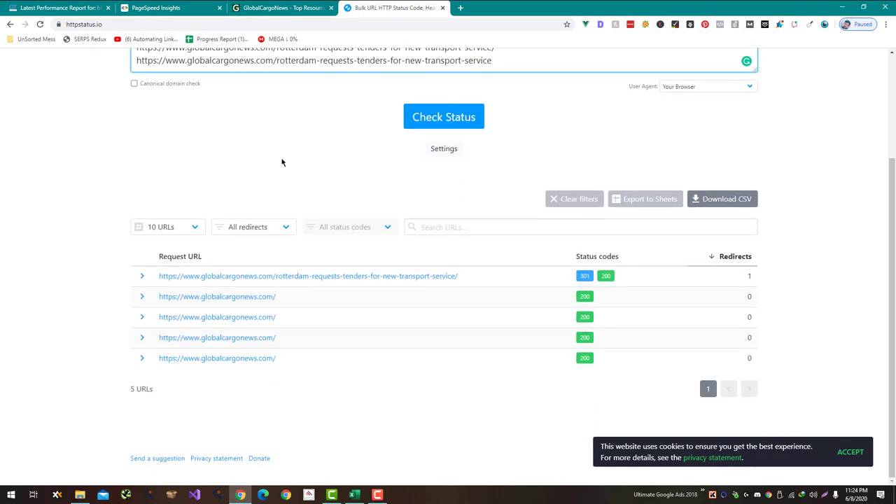
Step: Turn the homepage lines into http/https and www/non-www variants of globalcargonews.com and check their status
{"action": "scroll", "coordinate": [280, 161], "scroll_direction": "up", "scroll_amount": 3}
{"action": "left_click", "coordinate": [271, 160]}
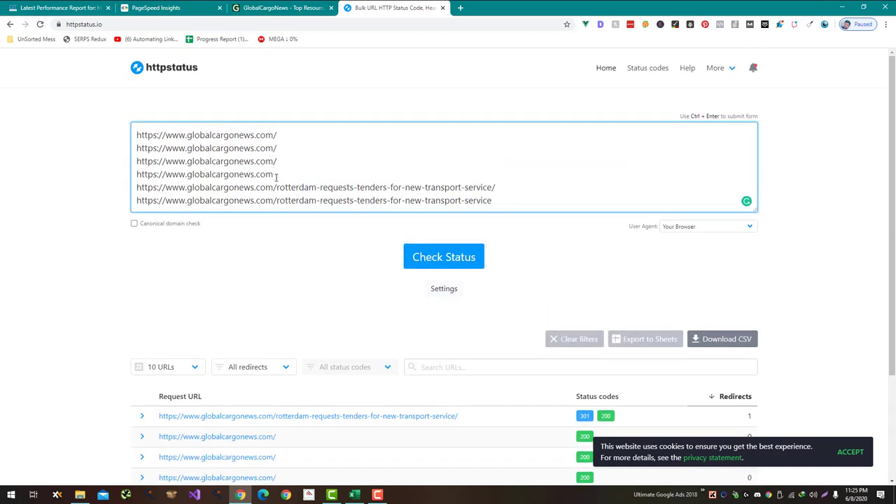
{"action": "left_click_drag", "start_coordinate": [189, 174], "coordinate": [166, 173]}
{"action": "key", "text": "BackSpace"}
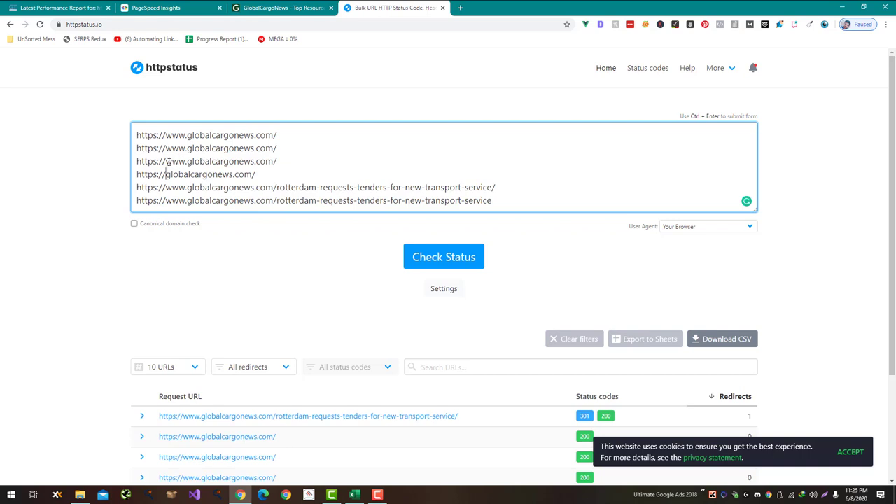
{"action": "left_click", "coordinate": [157, 161]}
{"action": "key", "text": "BackSpace"}
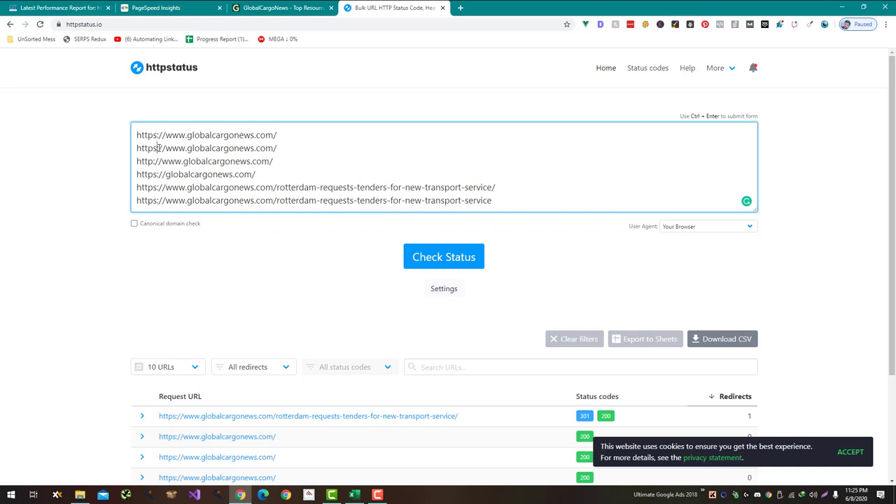
{"action": "double_click", "coordinate": [169, 161]}
{"action": "key", "text": "Delete"}
{"action": "key", "text": "Delete"}
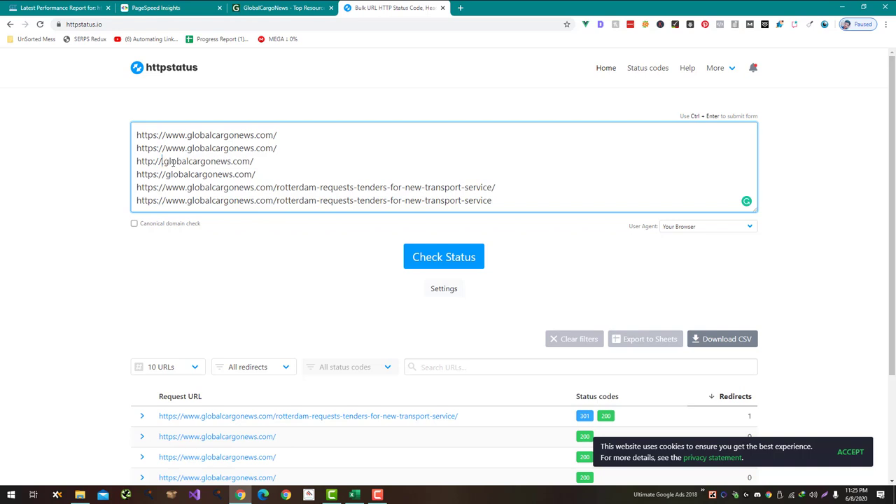
{"action": "key", "text": "Delete"}
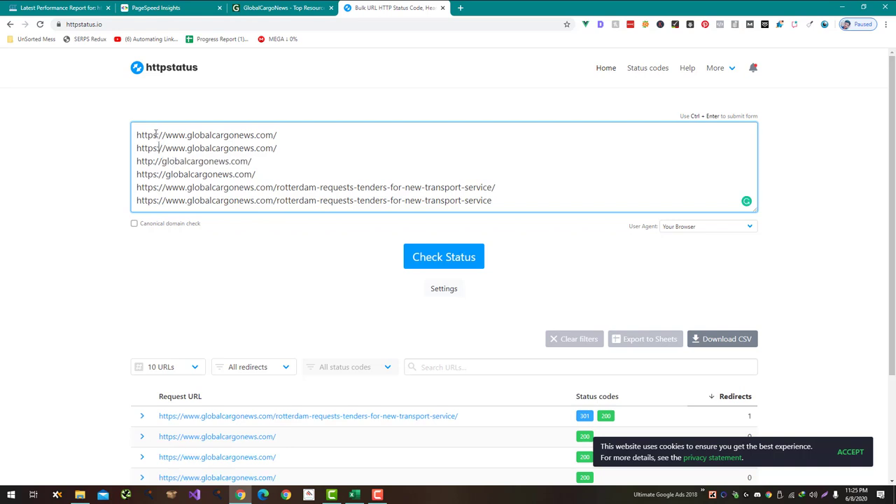
{"action": "key", "text": "BackSpace"}
{"action": "left_click", "coordinate": [418, 258]}
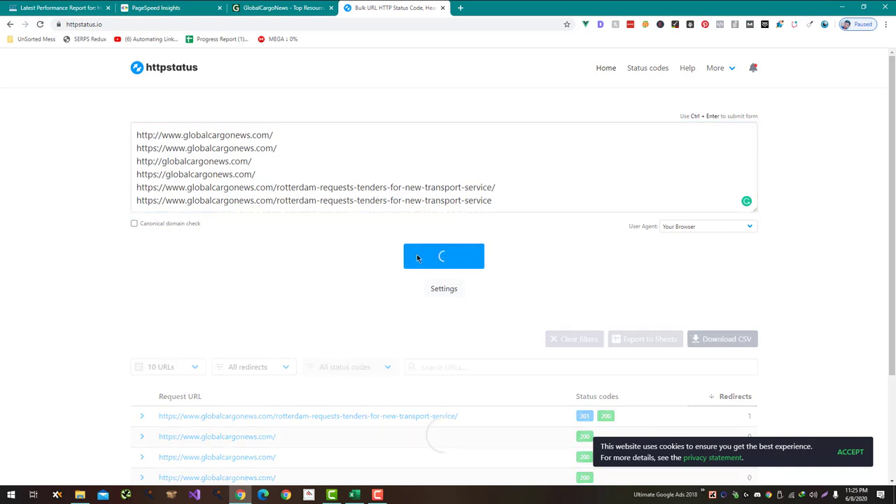
{"action": "scroll", "coordinate": [360, 264], "scroll_direction": "down", "scroll_amount": 2}
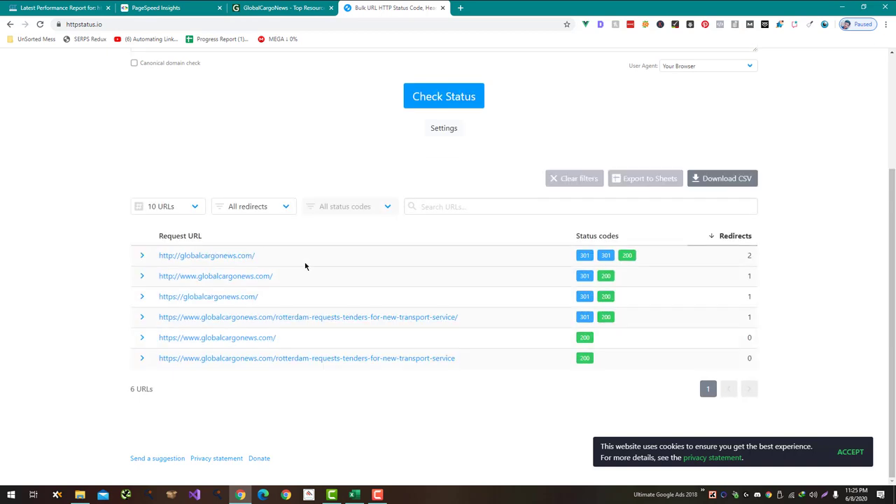
{"action": "left_click", "coordinate": [142, 258]}
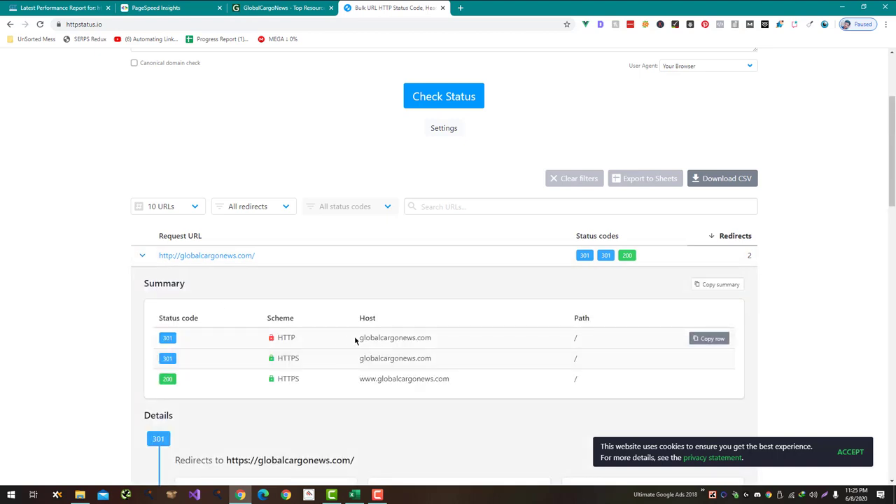
{"action": "scroll", "coordinate": [358, 354], "scroll_direction": "down", "scroll_amount": 2}
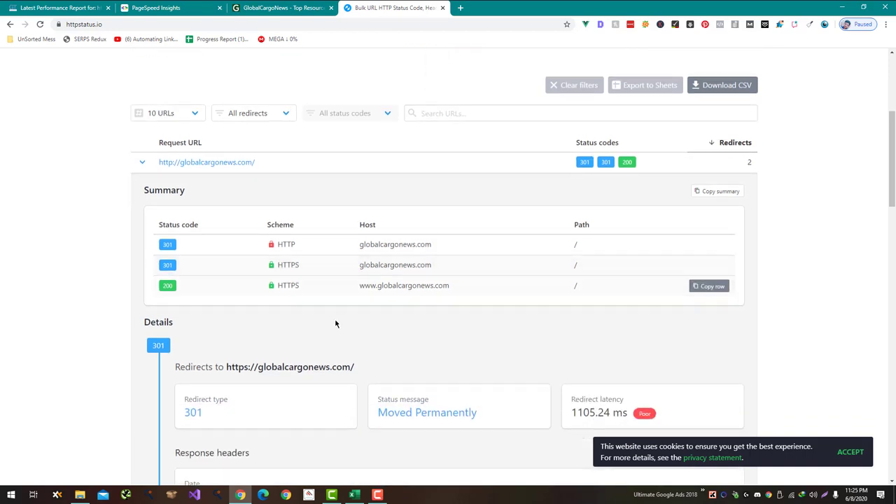
{"action": "scroll", "coordinate": [335, 323], "scroll_direction": "down", "scroll_amount": 3}
{"action": "double_click", "coordinate": [600, 179]}
{"action": "scroll", "coordinate": [588, 206], "scroll_direction": "down", "scroll_amount": 10}
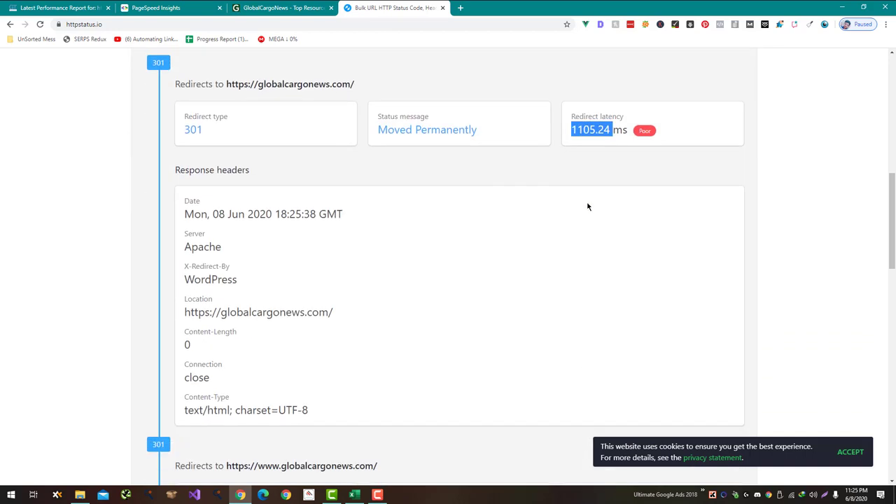
{"action": "scroll", "coordinate": [587, 206], "scroll_direction": "down", "scroll_amount": 4}
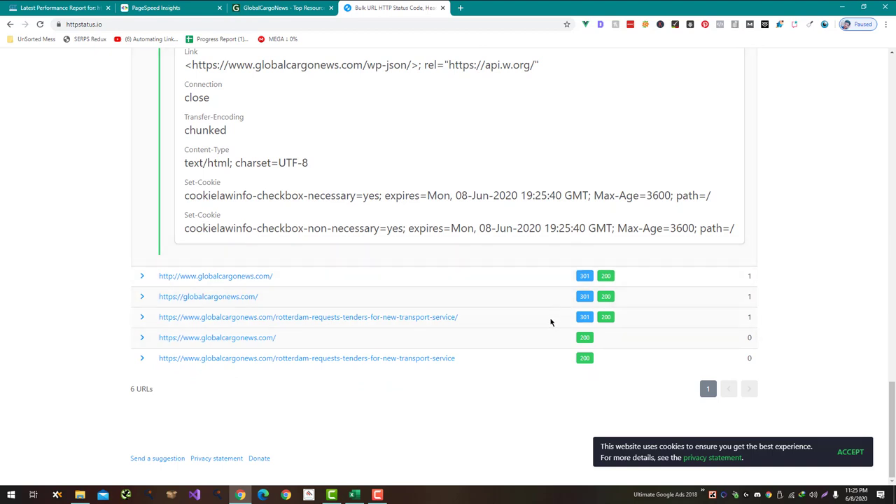
{"action": "left_click", "coordinate": [141, 317]}
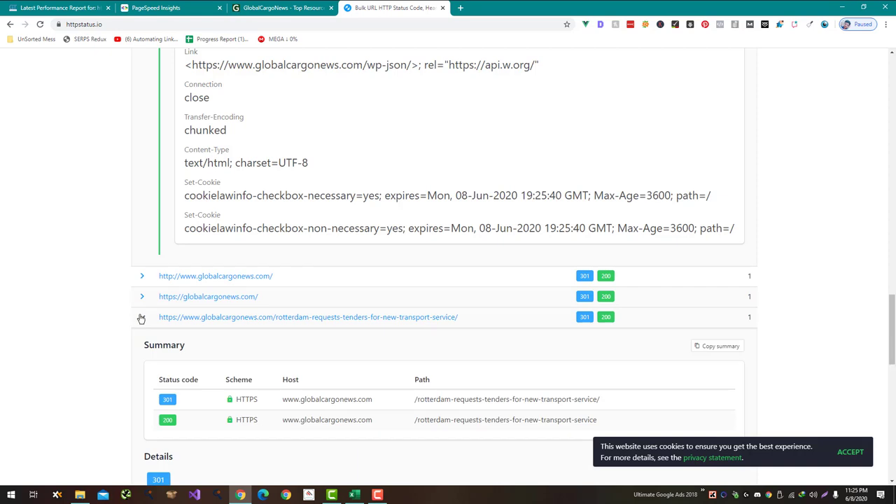
{"action": "triple_click", "coordinate": [466, 405]}
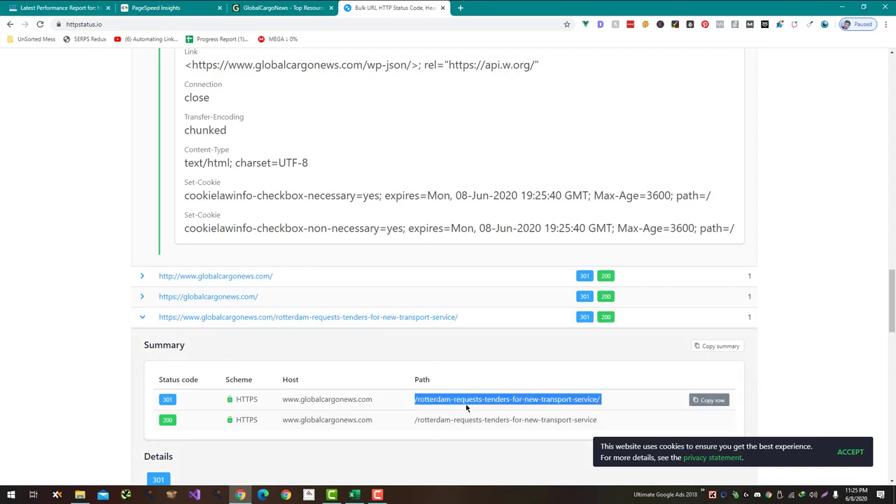
{"action": "triple_click", "coordinate": [468, 419]}
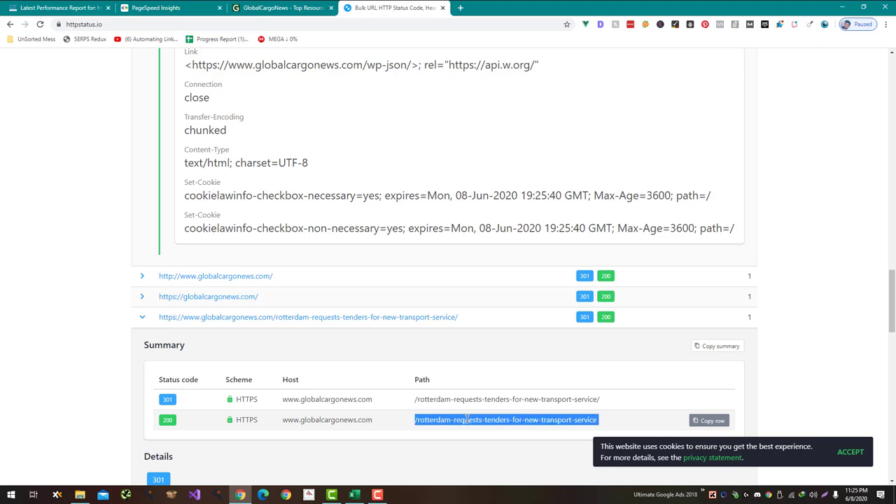
{"action": "key", "text": "alt+Tab"}
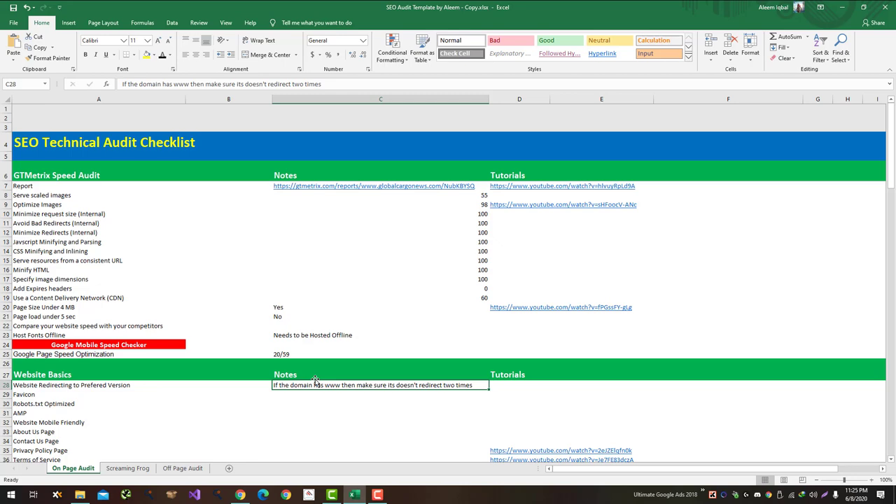
{"action": "key", "text": "alt+Tab"}
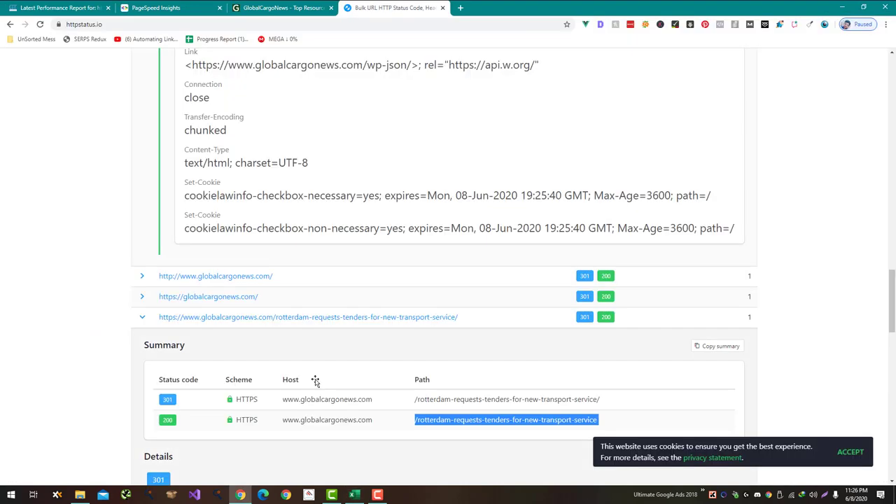
{"action": "scroll", "coordinate": [315, 380], "scroll_direction": "up", "scroll_amount": 15}
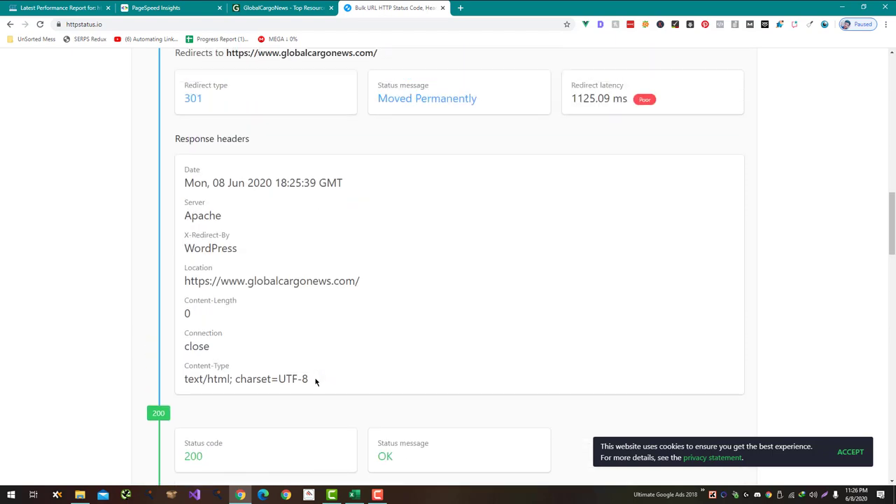
{"action": "scroll", "coordinate": [315, 380], "scroll_direction": "up", "scroll_amount": 3}
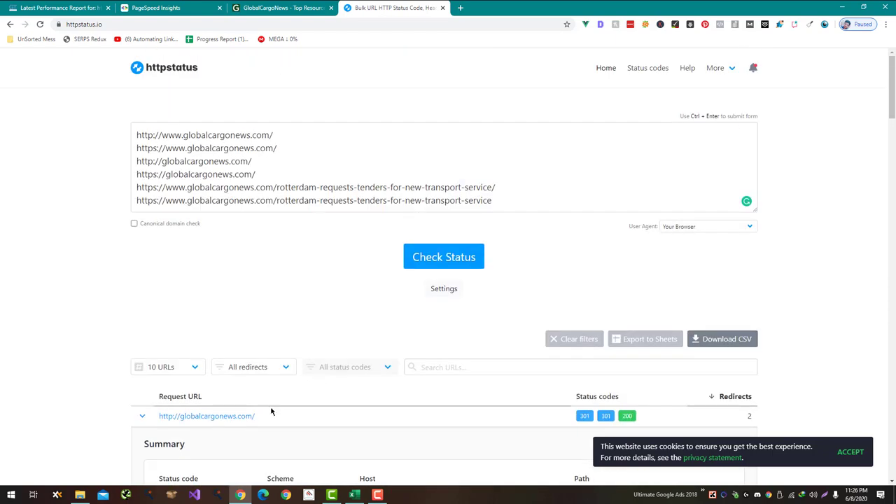
{"action": "left_click_drag", "start_coordinate": [255, 418], "coordinate": [160, 416]}
{"action": "key", "text": "ctrl+c"}
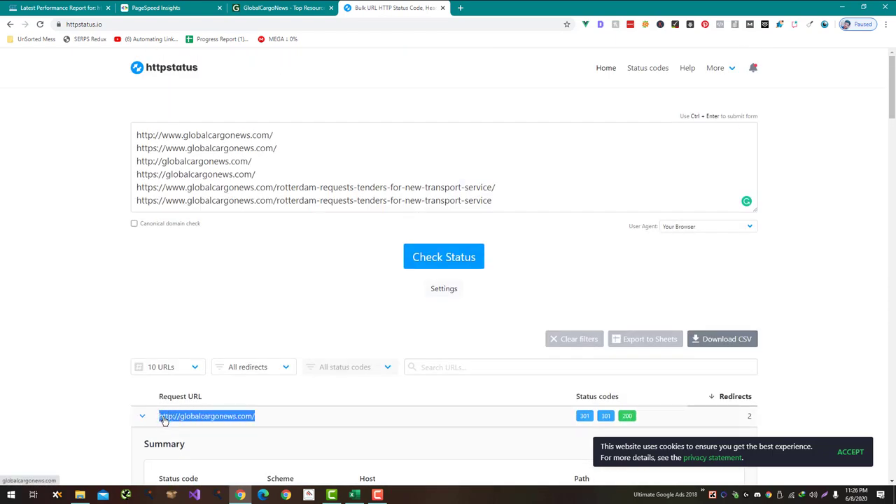
{"action": "key", "text": "alt+Tab"}
{"action": "key", "text": "ctrl+v"}
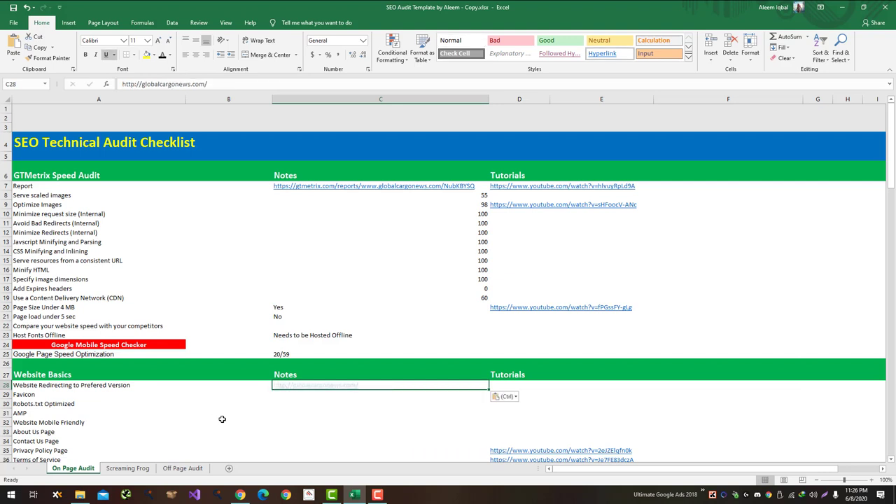
Step: Append 'takes two redirect to reach prefered version' to the C28 note, then clear C28 entirely
{"action": "left_click", "coordinate": [230, 83]}
{"action": "type", "text": "takes two red"}
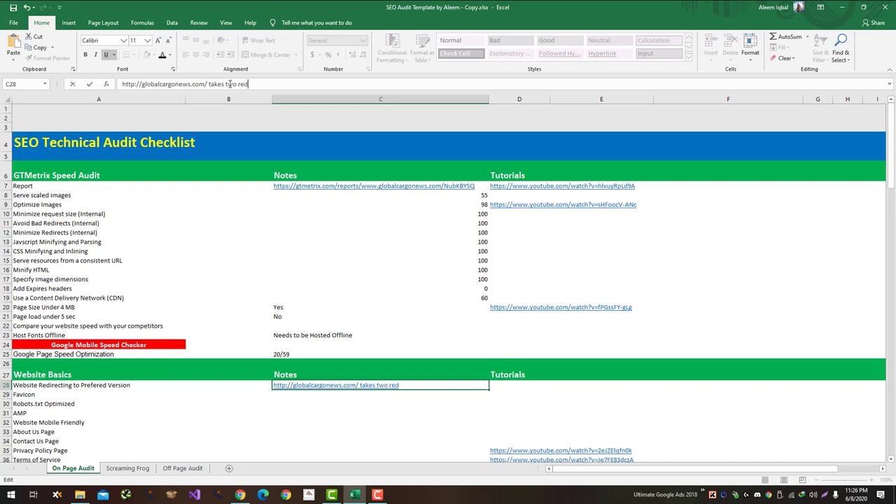
{"action": "type", "text": "irect to reach pref"}
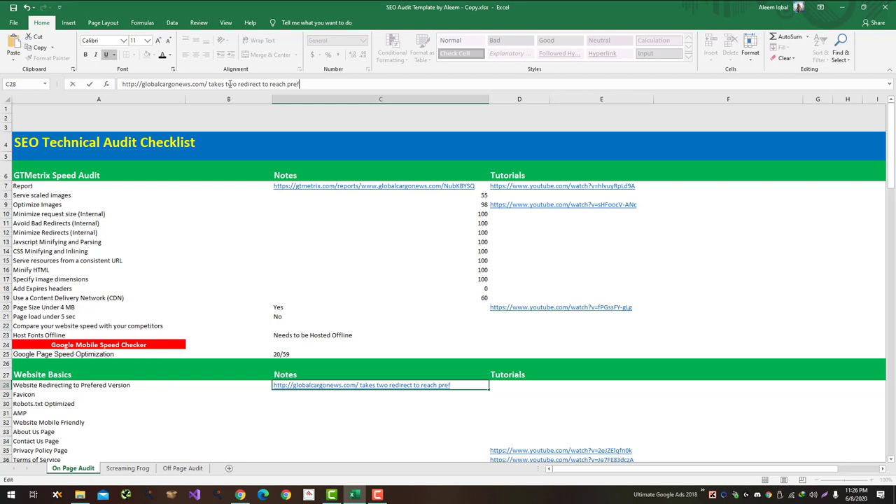
{"action": "type", "text": "ered version"}
{"action": "key", "text": "Return"}
{"action": "key", "text": "Up"}
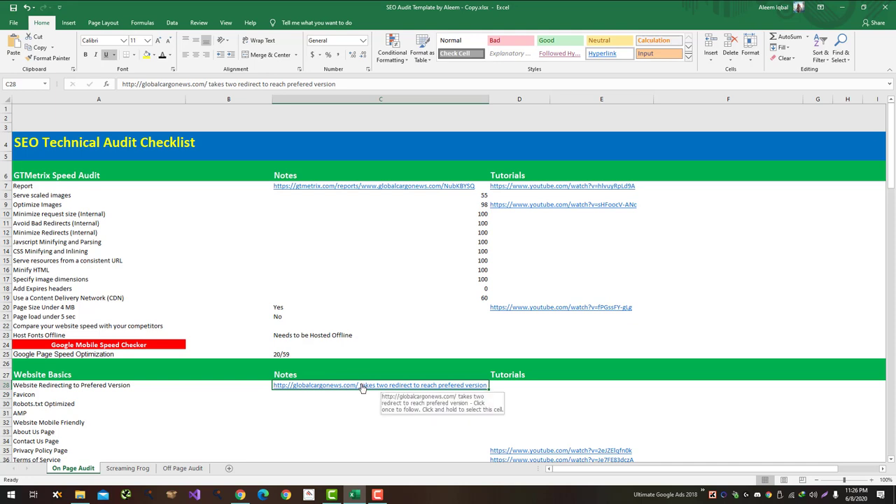
{"action": "left_click", "coordinate": [363, 389]}
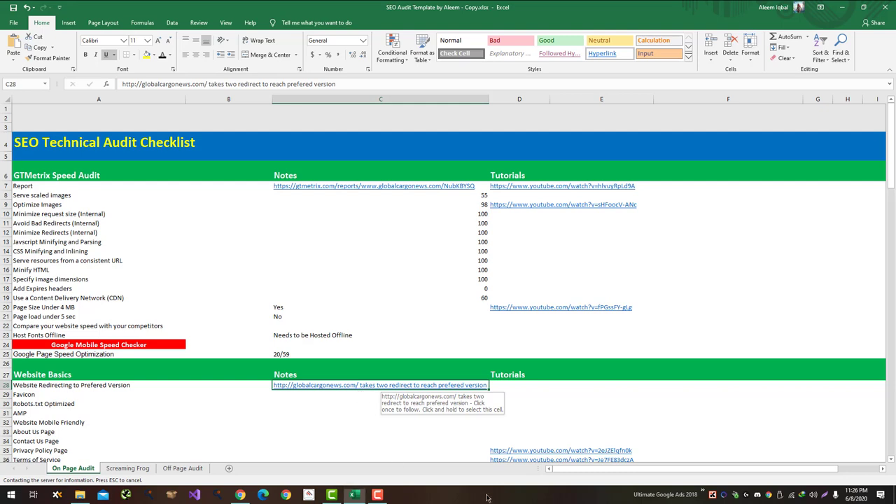
{"action": "key", "text": "Delete"}
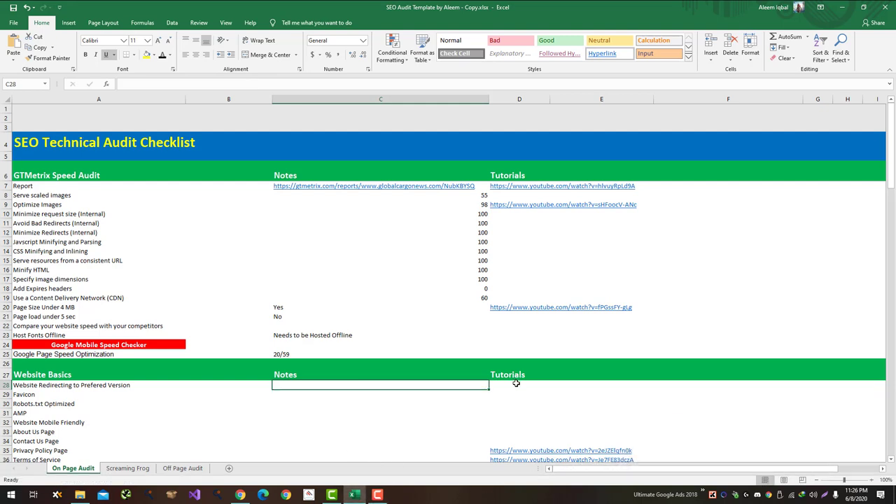
Step: Paste the redirect URL into the Tutorials cell D28, then remove it again
{"action": "left_click", "coordinate": [516, 382]}
{"action": "type", "text": "http://globalcargonews.com/%20takes%20two%20redirect%20to%20reach%20prefered%20version"}
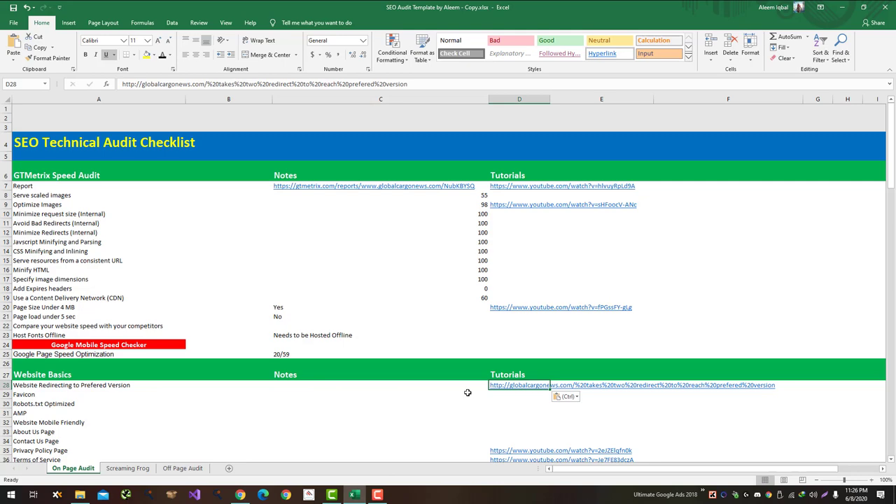
{"action": "key", "text": "Delete"}
{"action": "key", "text": "alt+Tab"}
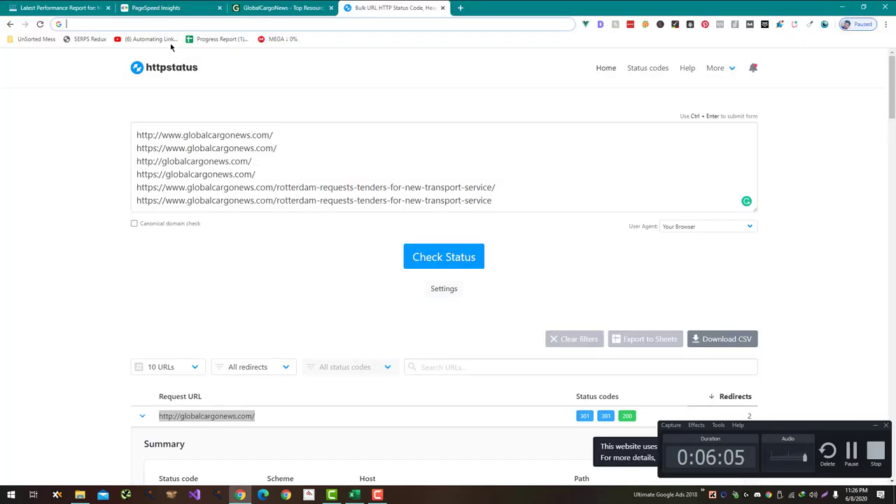
{"action": "left_click", "coordinate": [161, 30]}
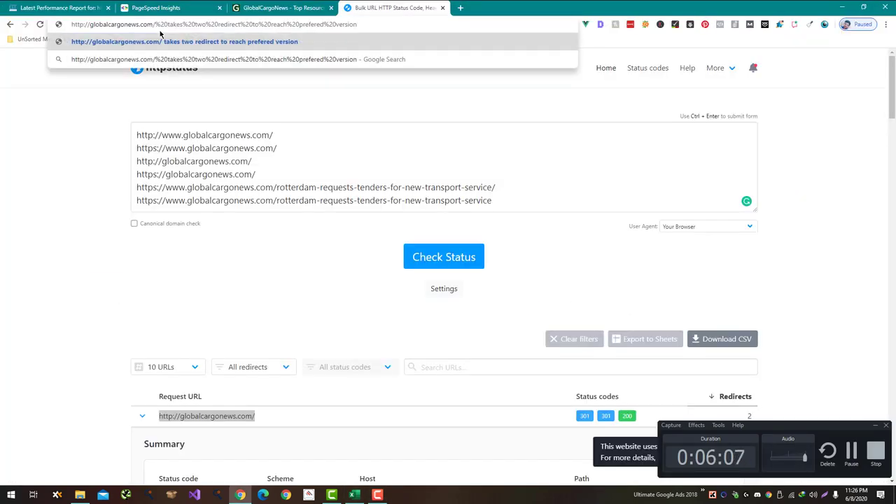
{"action": "key", "text": "alt+Tab"}
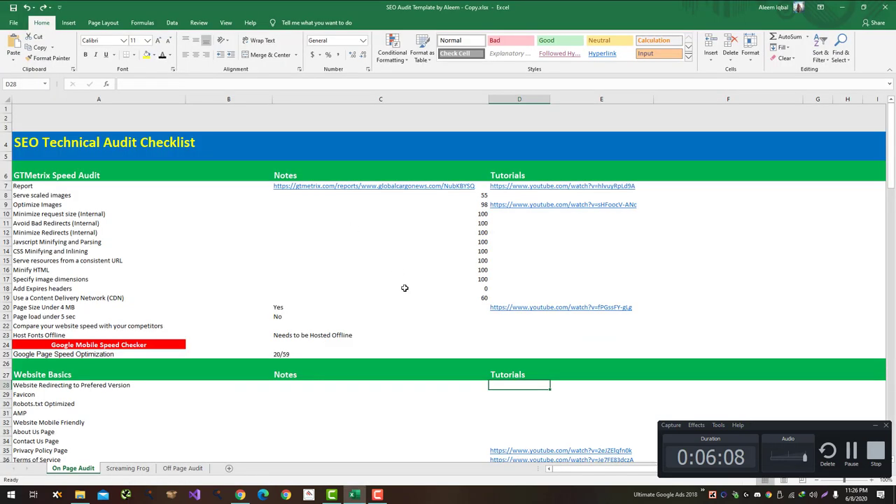
Step: Move the hyperlinked redirect note out of the Notes cell into the Tutorials cell
{"action": "left_click", "coordinate": [381, 389]}
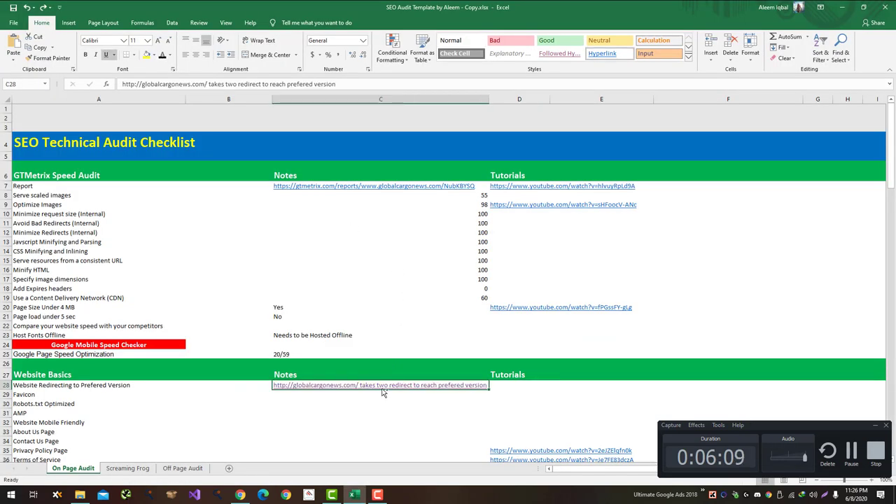
{"action": "left_click", "coordinate": [205, 84]}
{"action": "left_click_drag", "start_coordinate": [340, 83], "coordinate": [120, 84]}
{"action": "key", "text": "ctrl+c"}
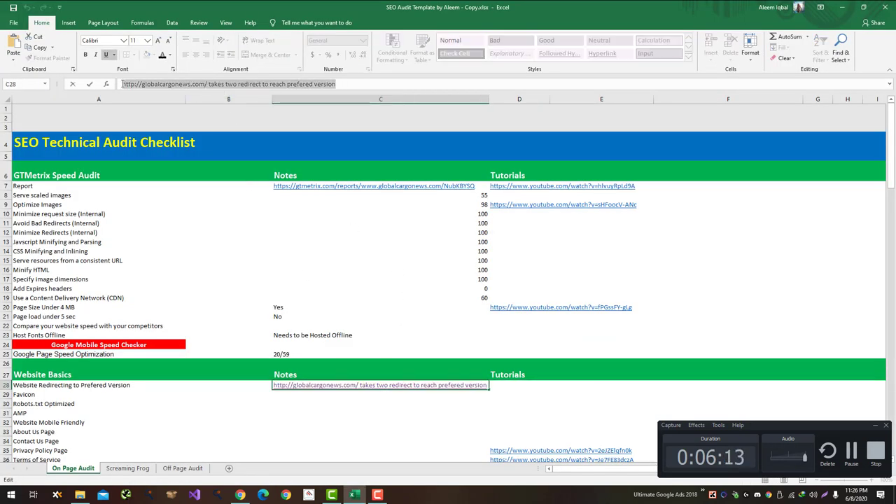
{"action": "left_click", "coordinate": [284, 406]}
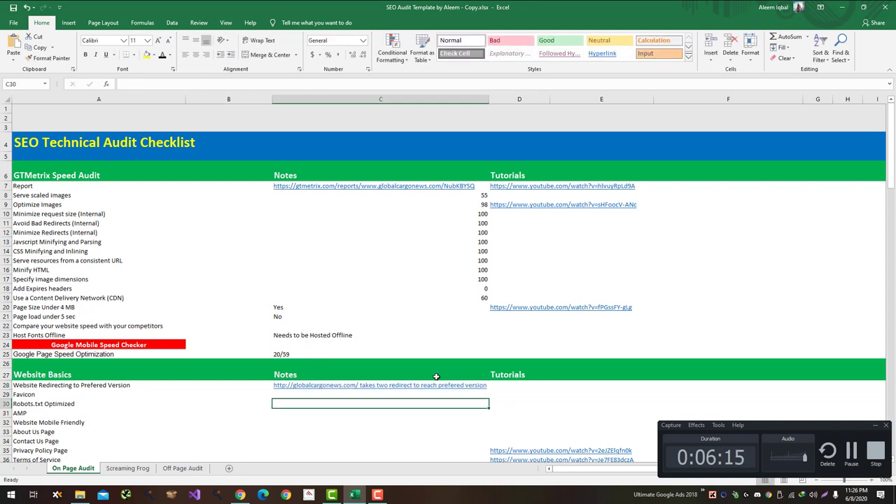
{"action": "left_click", "coordinate": [438, 385]}
{"action": "key", "text": "Delete"}
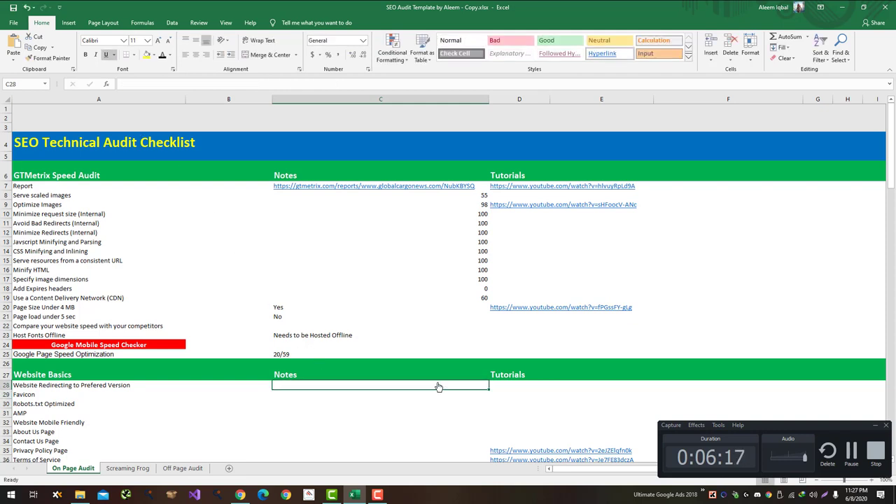
{"action": "left_click", "coordinate": [504, 384]}
{"action": "key", "text": "ctrl+v"}
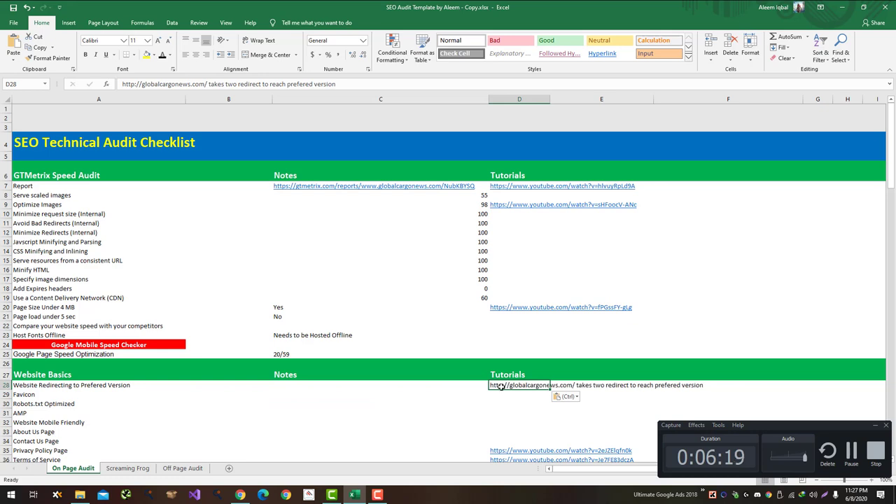
{"action": "left_click", "coordinate": [432, 402]}
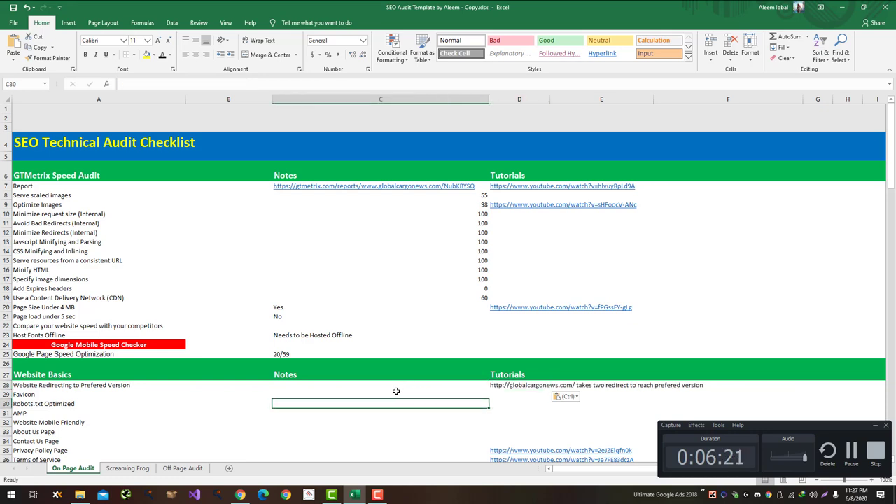
{"action": "key", "text": "ctrl"}
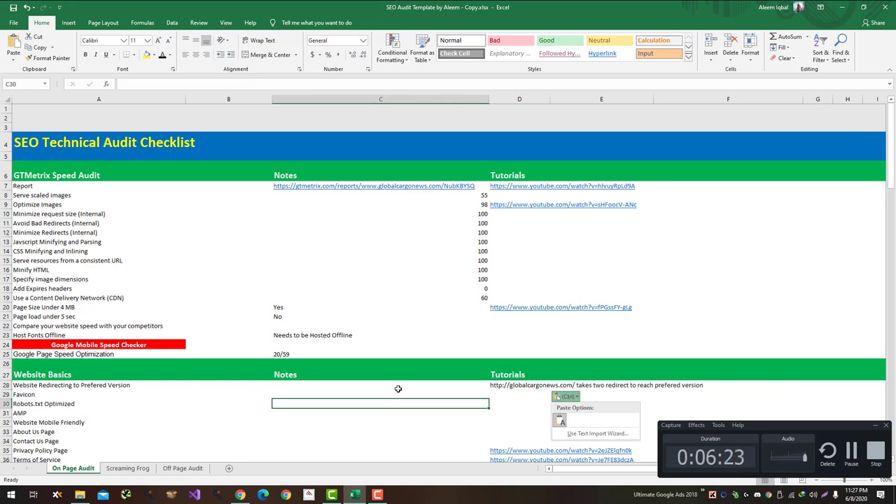
{"action": "left_click", "coordinate": [396, 385]}
Step: Try pasting the note into the redirect Notes cell, undoing each hyperlinked paste
{"action": "left_click", "coordinate": [396, 385]}
{"action": "key", "text": "ctrl+v"}
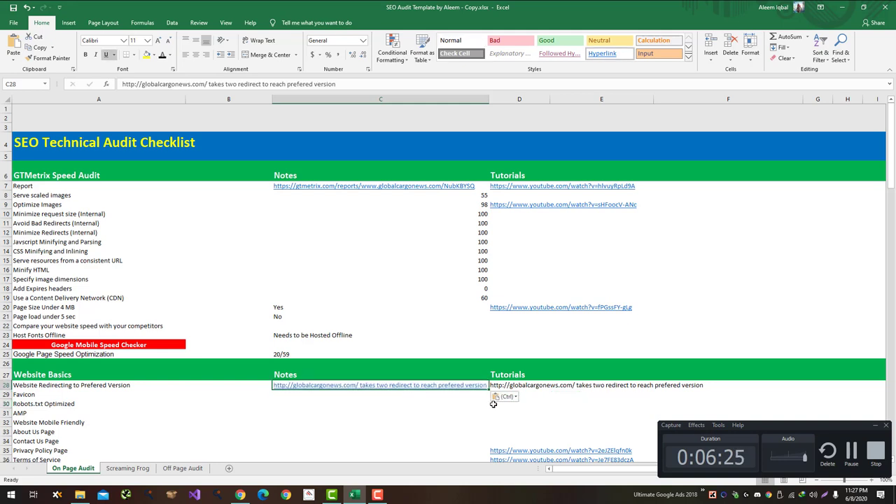
{"action": "key", "text": "ctrl+z"}
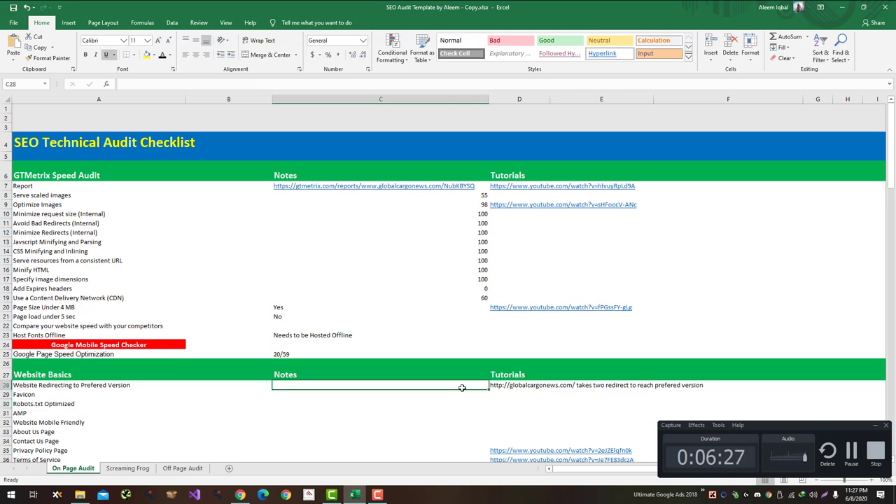
{"action": "key", "text": "ctrl+v"}
{"action": "key", "text": "ctrl+z"}
{"action": "left_click", "coordinate": [142, 82]}
{"action": "key", "text": "ctrl+v"}
{"action": "key", "text": "ctrl+z"}
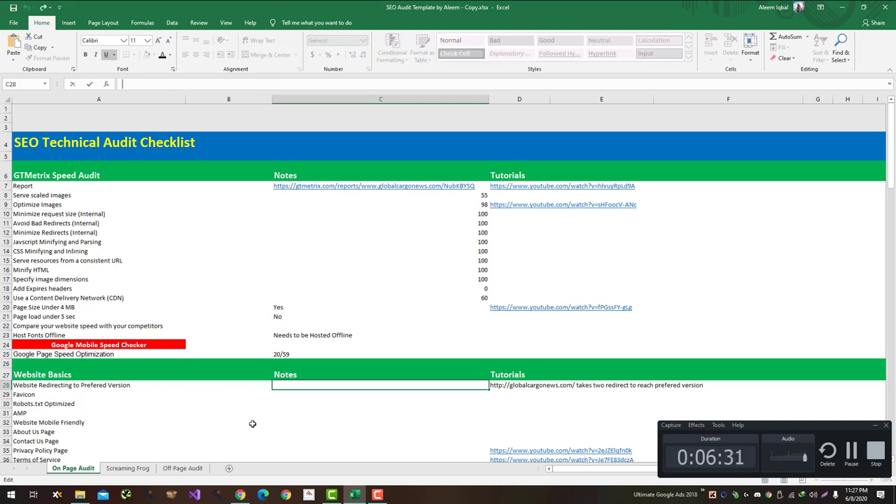
{"action": "left_click", "coordinate": [265, 414]}
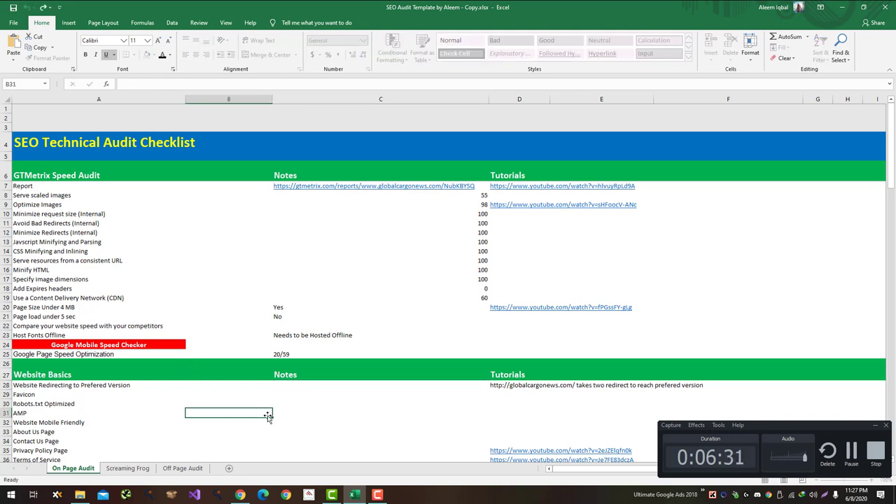
Step: Copy the plain-text two-redirect note into Notes cell C28 and clear the Tutorials duplicate
{"action": "left_click", "coordinate": [508, 385]}
{"action": "key", "text": "ctrl+c"}
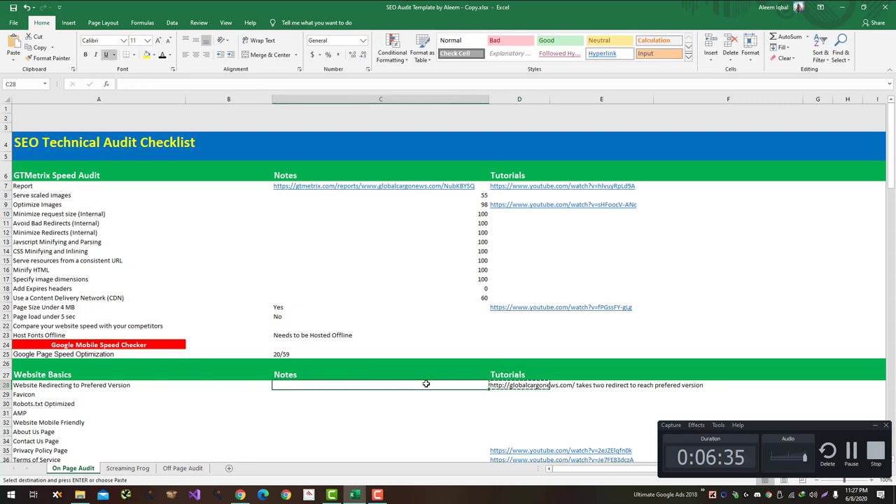
{"action": "left_click", "coordinate": [427, 385]}
{"action": "key", "text": "ctrl+v"}
{"action": "key", "text": "Delete"}
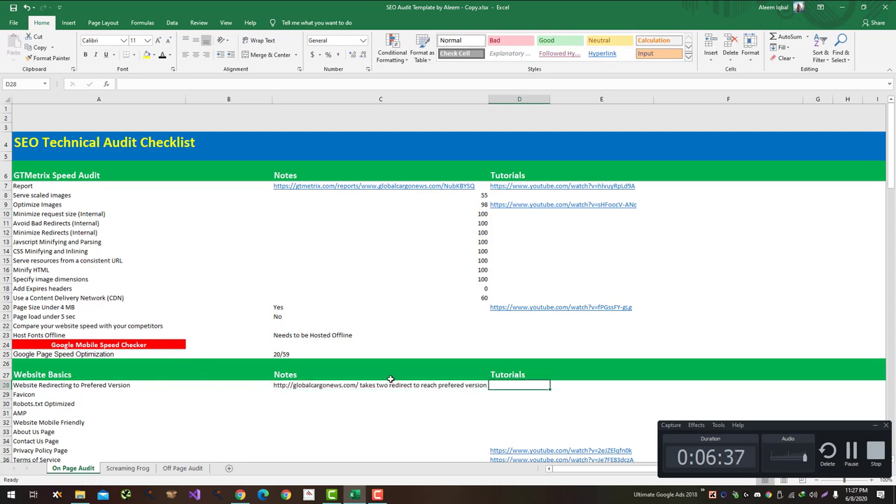
{"action": "key", "text": "alt+Tab"}
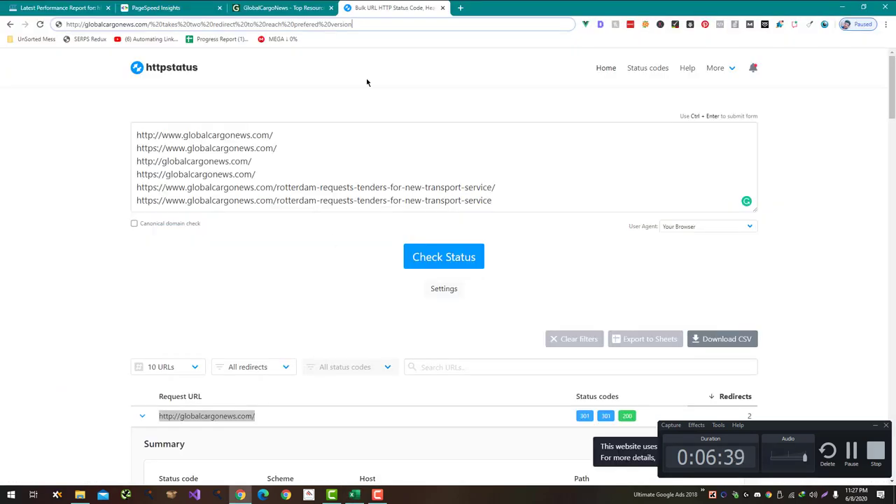
Step: Mark Favicon as Yes in cell C29
{"action": "key", "text": "alt+Tab"}
{"action": "type", "text": "Yes"}
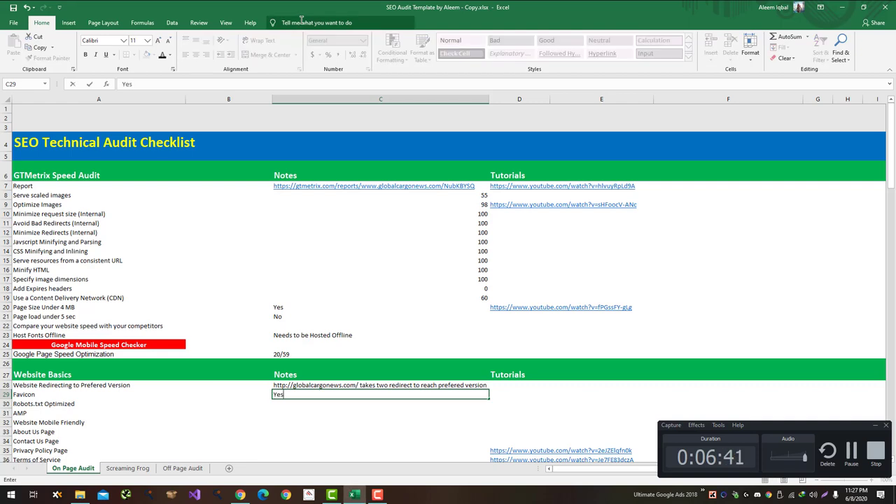
{"action": "key", "text": "Return"}
Step: Open globalcargonews.com/robots.txt in a new browser tab
{"action": "key", "text": "alt+Tab"}
{"action": "left_click", "coordinate": [287, 7]}
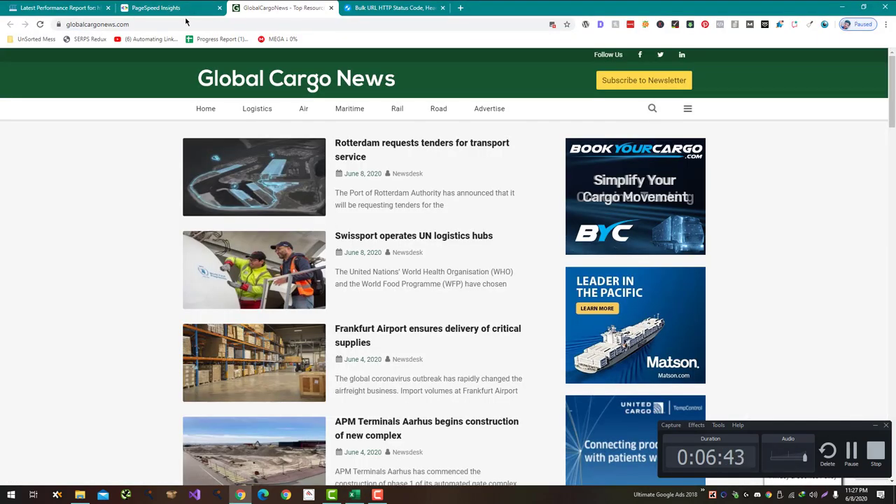
{"action": "left_click", "coordinate": [184, 22]}
{"action": "key", "text": "ctrl+c"}
{"action": "key", "text": "ctrl+t"}
{"action": "key", "text": "ctrl+v"}
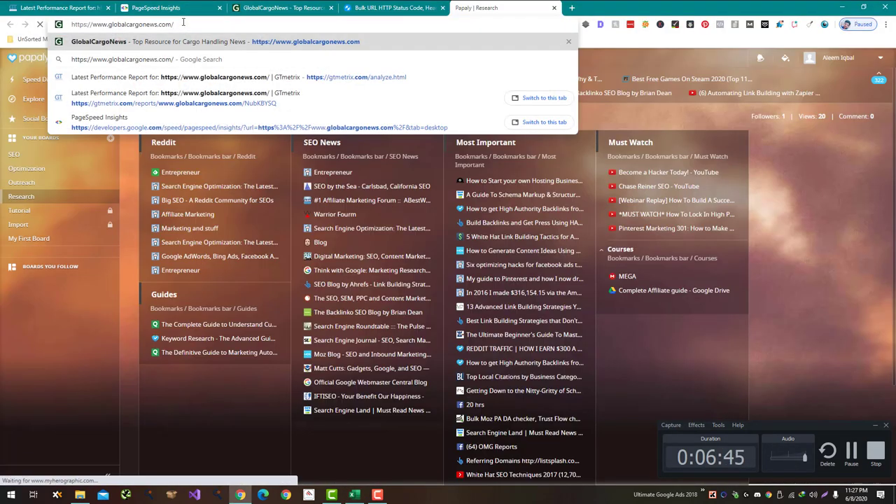
{"action": "type", "text": "robots.txt"}
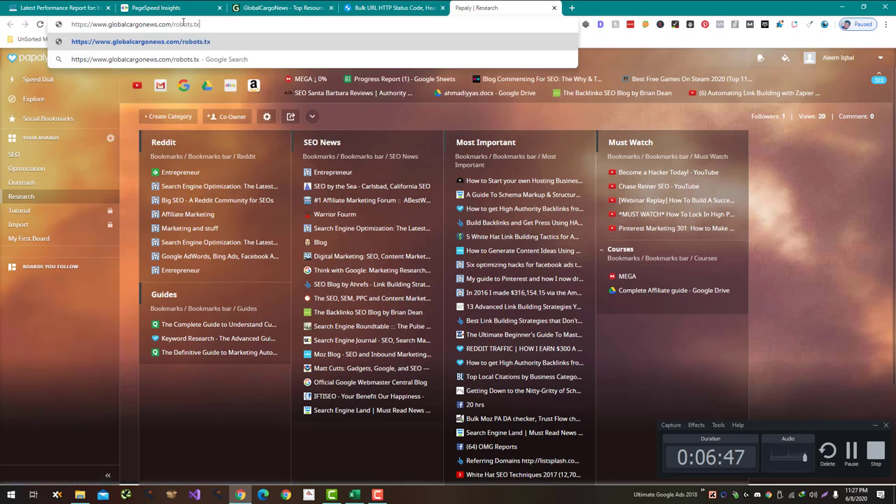
{"action": "key", "text": "Return"}
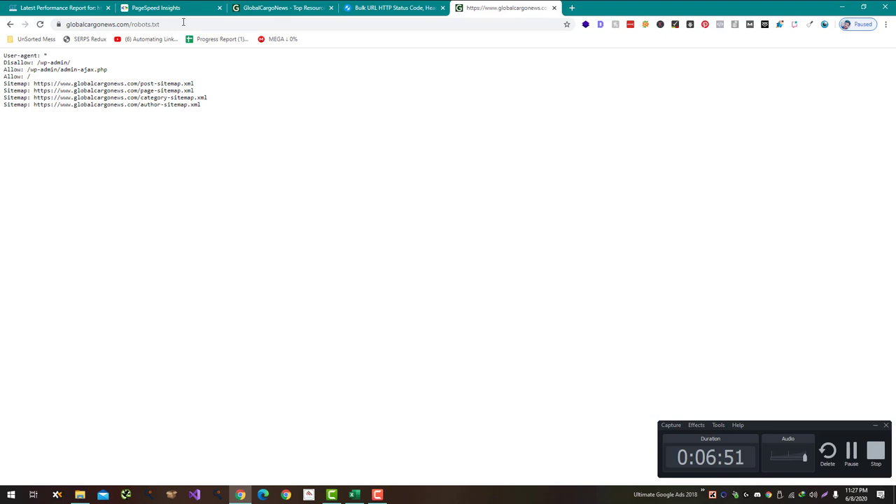
Step: Mark Robots.txt Optimized as Yes in C30 and go back to the homepage tab
{"action": "key", "text": "alt+Tab"}
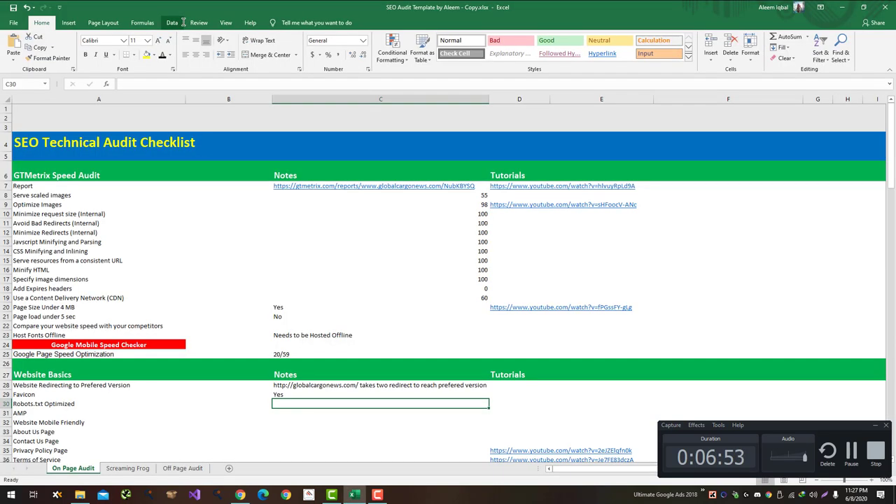
{"action": "type", "text": "Yes"}
{"action": "key", "text": "Return"}
{"action": "key", "text": "alt+Tab"}
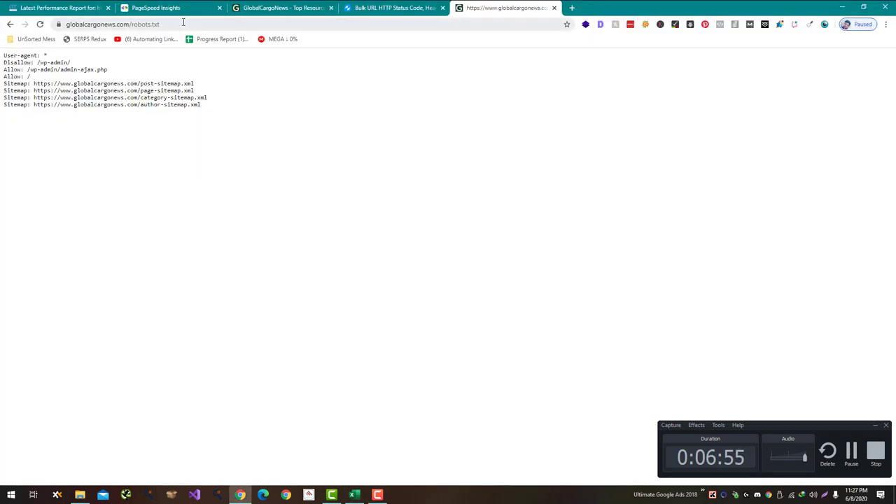
{"action": "left_click", "coordinate": [183, 21]}
{"action": "key", "text": "ctrl+shift+Tab"}
{"action": "key", "text": "ctrl+shift+Tab"}
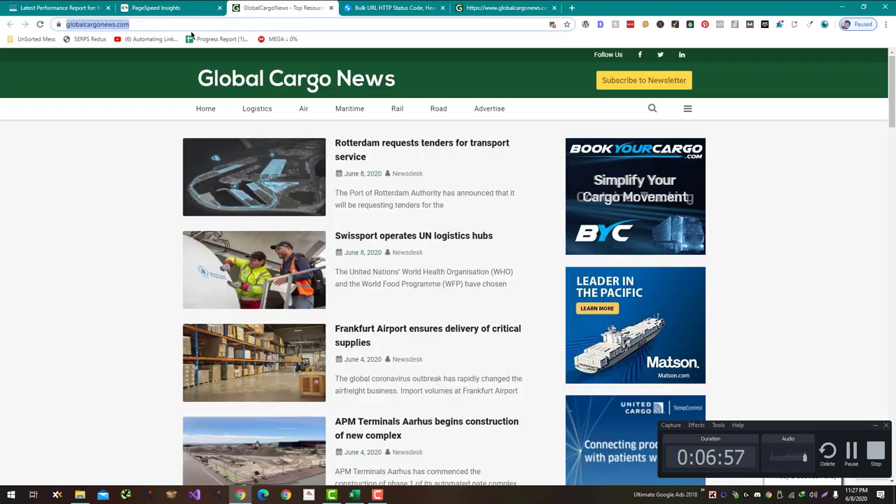
Step: Try the Rotterdam article's /amp/ URL, then load and scroll through its ?amp version
{"action": "left_click", "coordinate": [269, 159]}
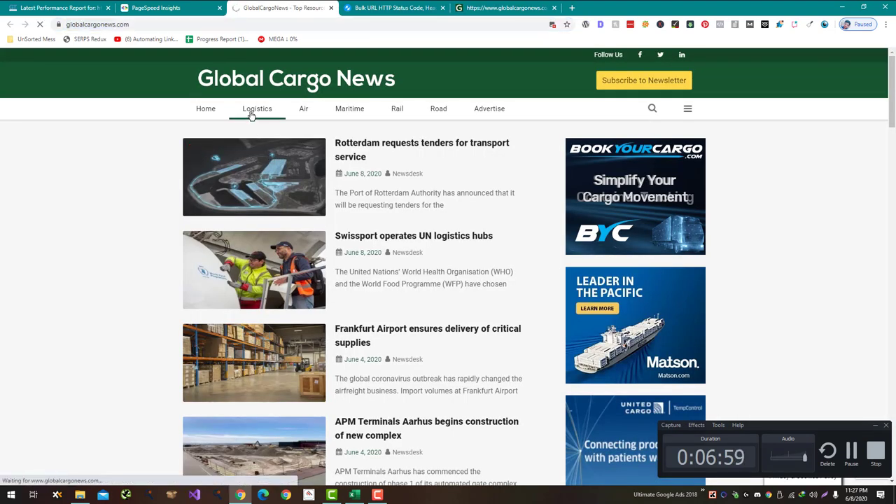
{"action": "left_click", "coordinate": [312, 21]}
{"action": "key", "text": "End"}
{"action": "type", "text": "amp"}
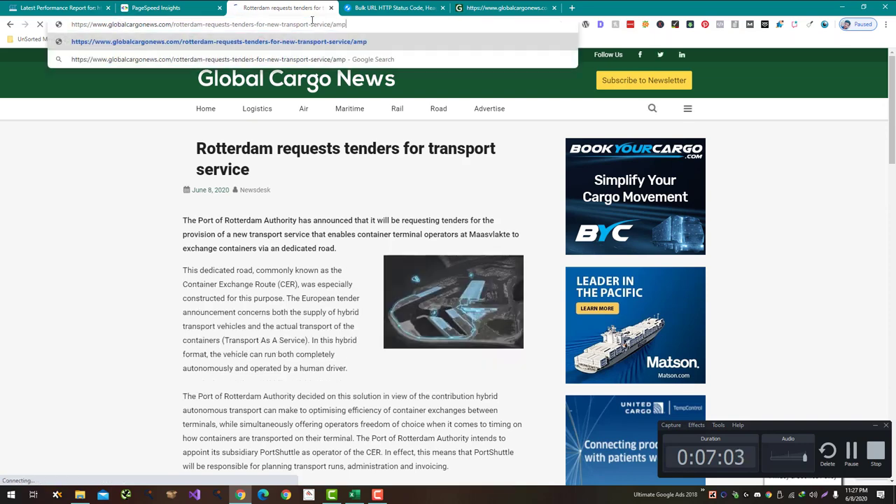
{"action": "key", "text": "Return"}
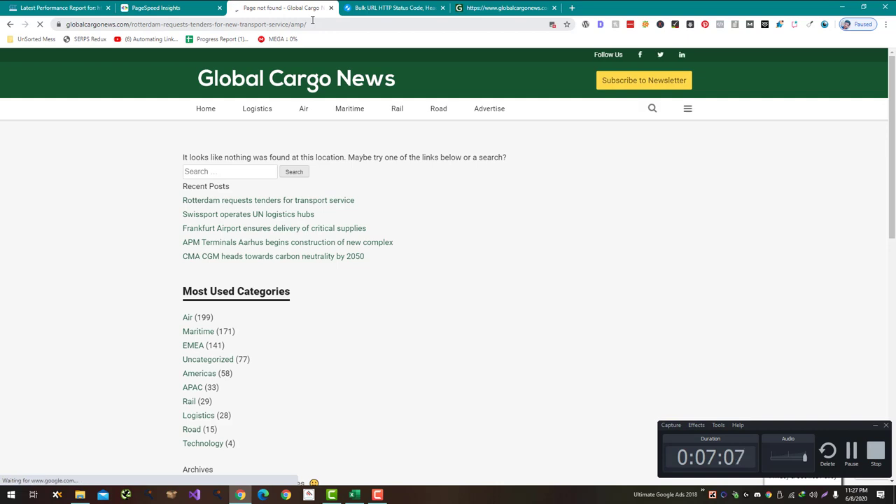
{"action": "left_click_drag", "start_coordinate": [307, 24], "coordinate": [289, 19]}
{"action": "type", "text": "?amp"}
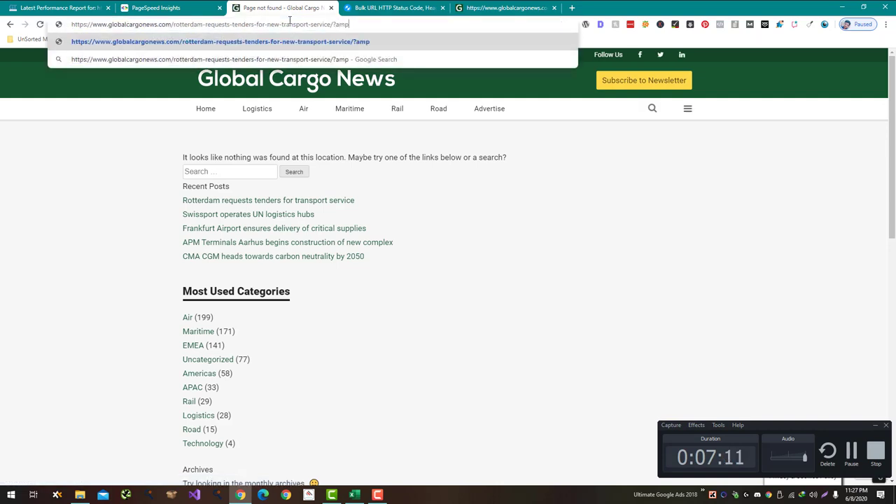
{"action": "key", "text": "Return"}
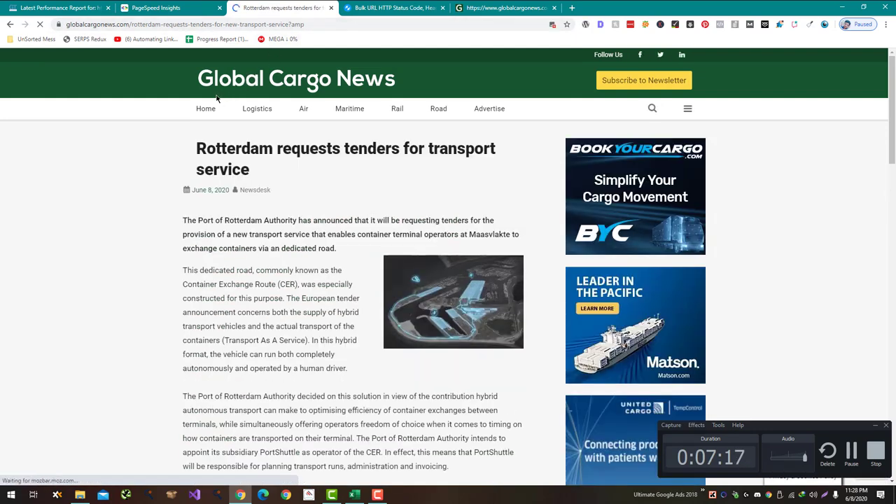
{"action": "scroll", "coordinate": [217, 101], "scroll_direction": "down", "scroll_amount": 10}
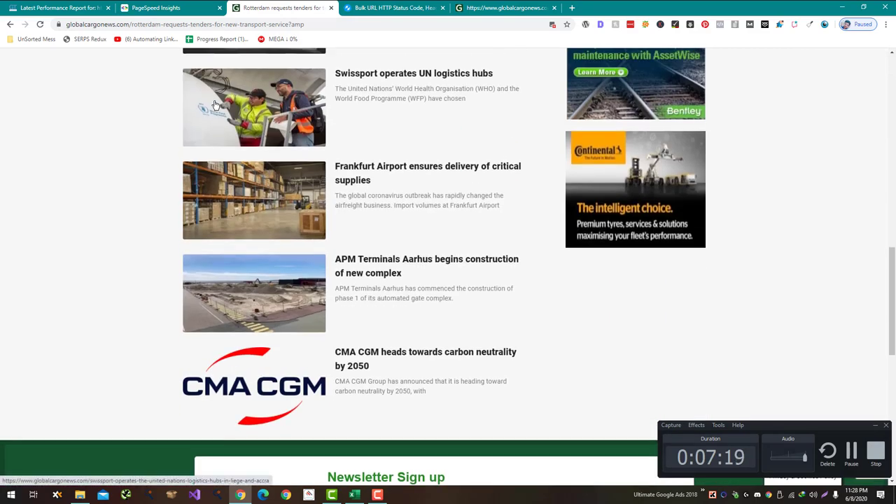
{"action": "scroll", "coordinate": [214, 103], "scroll_direction": "up", "scroll_amount": 9}
{"action": "scroll", "coordinate": [216, 102], "scroll_direction": "up", "scroll_amount": 2}
{"action": "key", "text": "alt+Tab"}
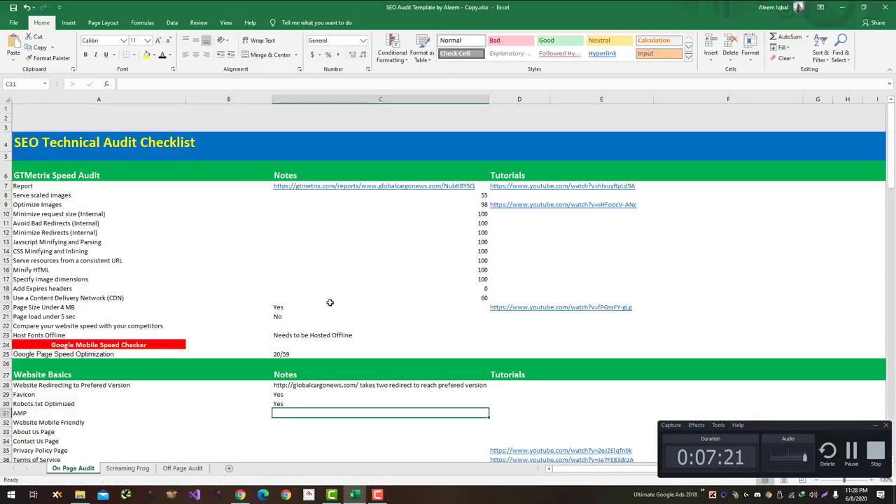
Step: Enter No for AMP in C31 and 'Amp Recommended' in D31, then select C32
{"action": "type", "text": "No"}
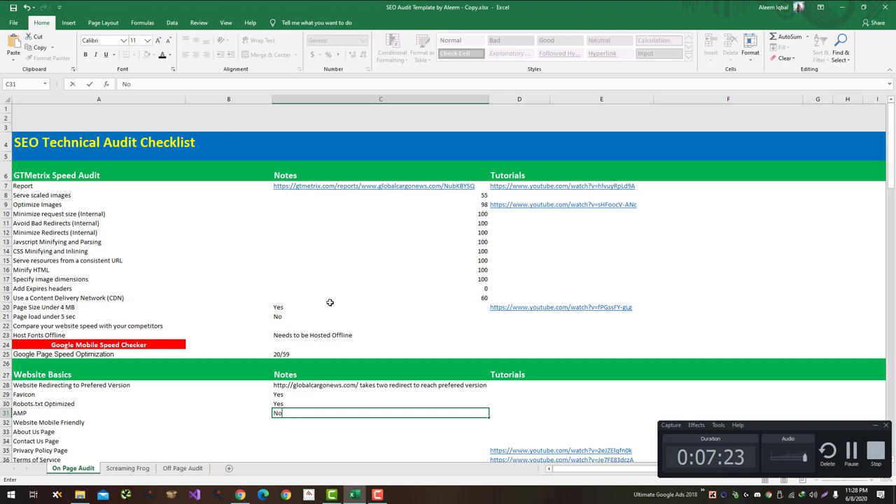
{"action": "key", "text": "Return"}
{"action": "key", "text": "Right"}
{"action": "key", "text": "Up"}
{"action": "type", "text": "A"}
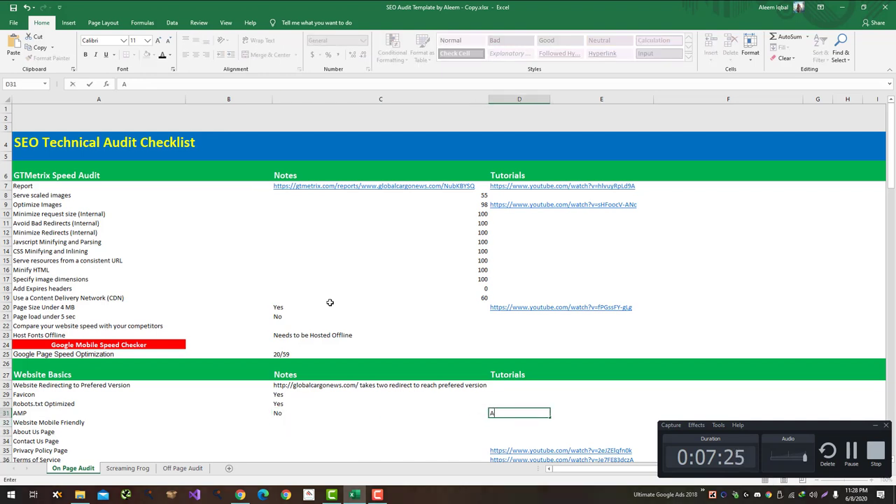
{"action": "type", "text": "mp Recomme"}
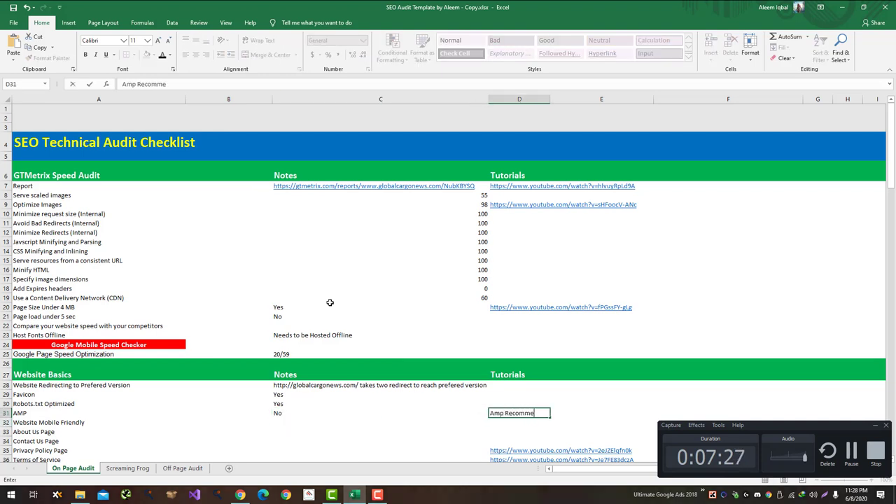
{"action": "type", "text": "nded"}
{"action": "key", "text": "Return"}
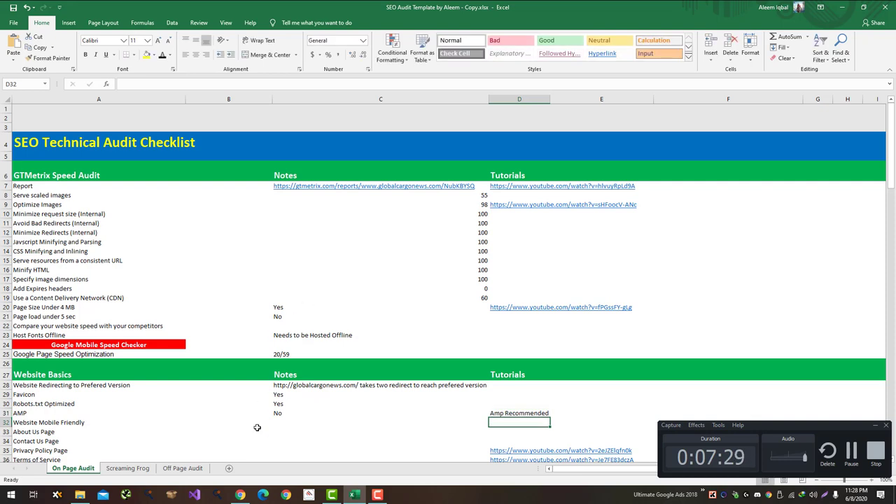
{"action": "left_click", "coordinate": [279, 422]}
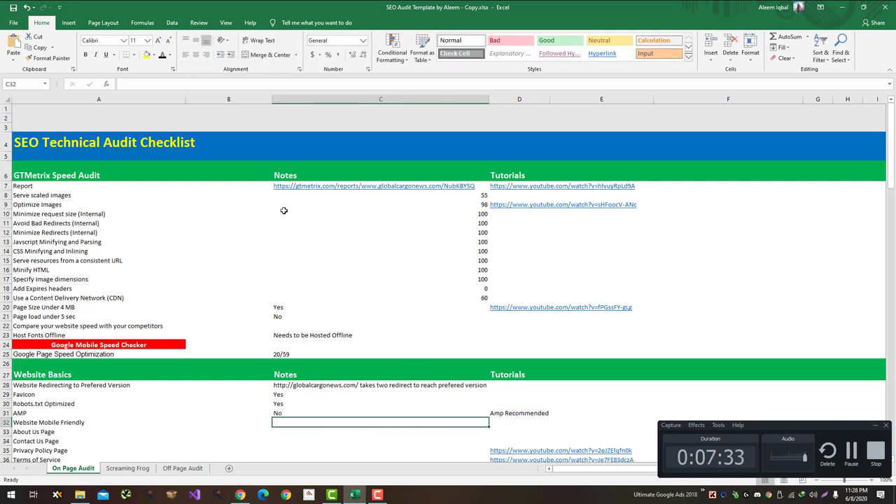
{"action": "key", "text": "alt+Tab"}
Step: Run Google's Mobile-Friendly Test on the pasted globalcargonews.com homepage URL
{"action": "left_click", "coordinate": [131, 25]}
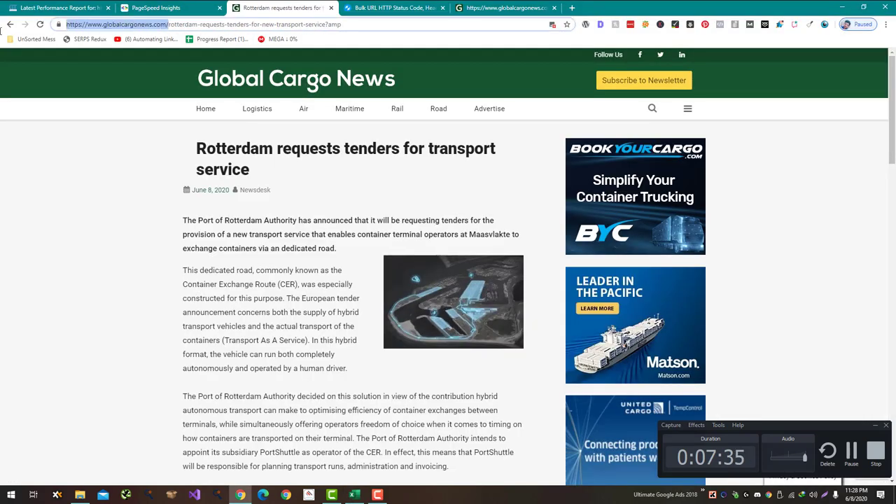
{"action": "key", "text": "ctrl+t"}
{"action": "type", "text": "google mobile"}
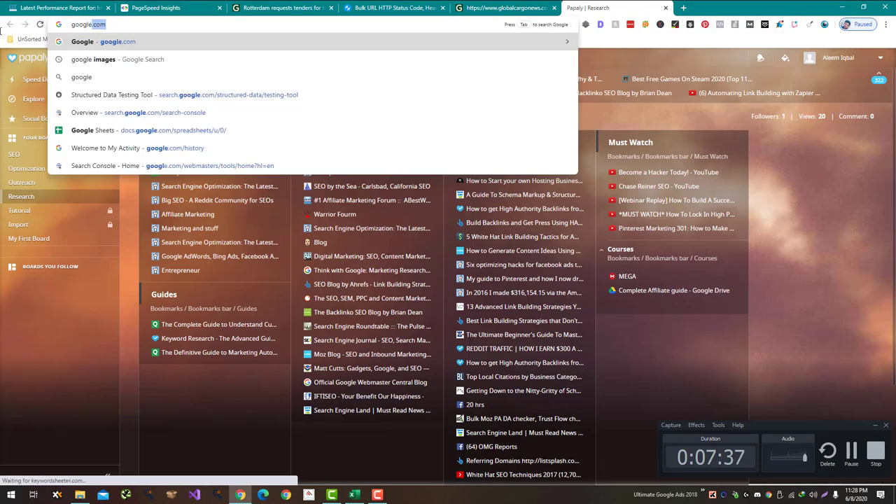
{"action": "key", "text": "Down"}
{"action": "key", "text": "Down"}
{"action": "key", "text": "Down"}
{"action": "key", "text": "Down"}
{"action": "key", "text": "Down"}
{"action": "key", "text": "Down"}
{"action": "key", "text": "Down"}
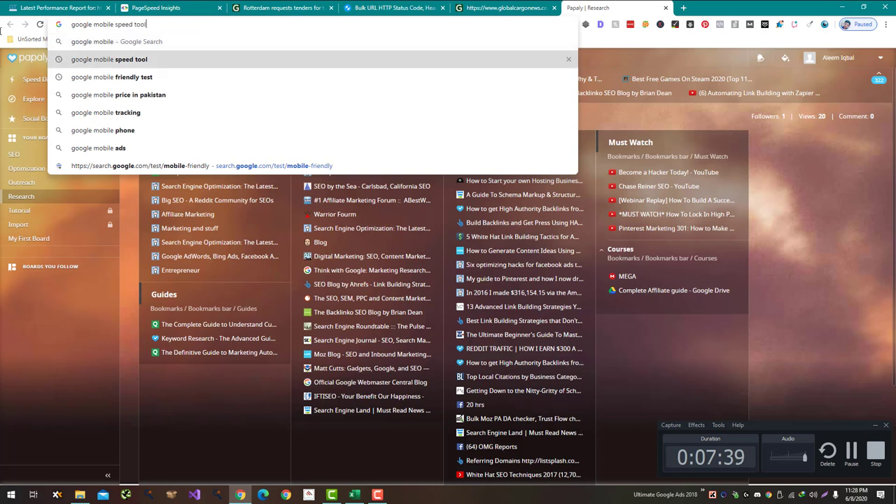
{"action": "key", "text": "Return"}
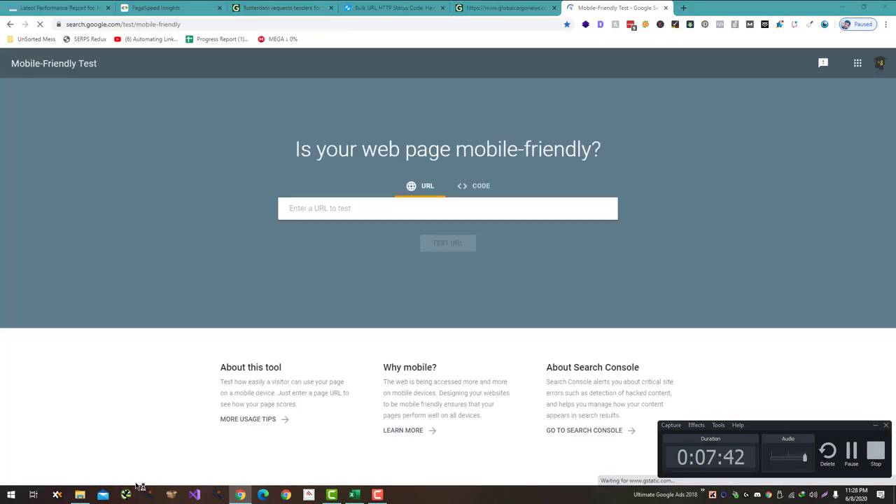
{"action": "left_click", "coordinate": [132, 492]}
{"action": "left_click", "coordinate": [307, 212]}
{"action": "type", "text": "https://www.globalcargonews.com/"}
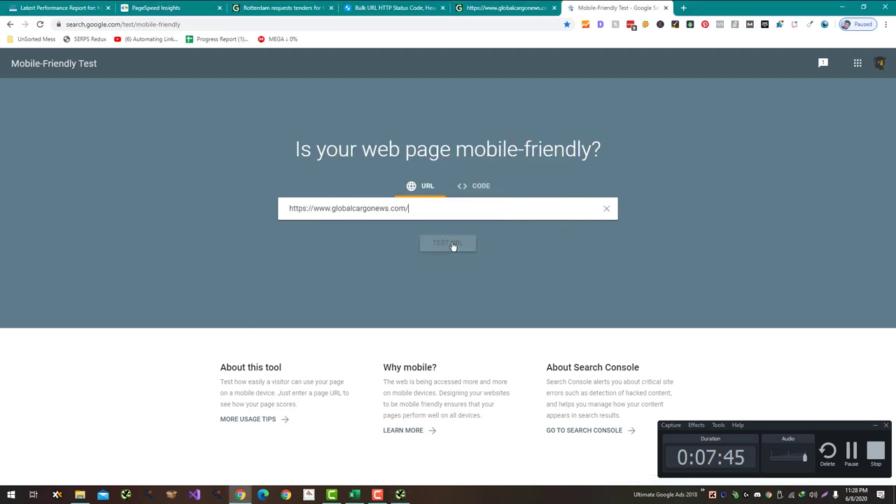
{"action": "key", "text": "Return"}
Step: Start a Screaming Frog crawl of the site while checking the mobile-friendly results
{"action": "left_click", "coordinate": [401, 494]}
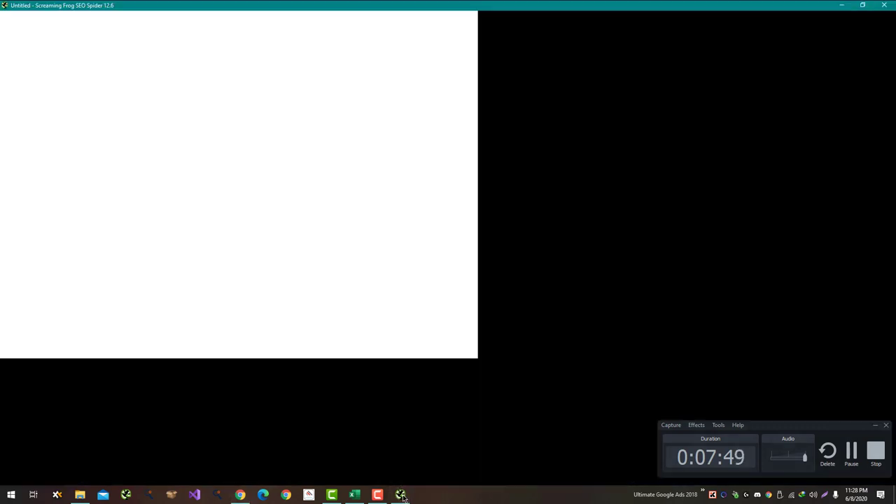
{"action": "left_click", "coordinate": [401, 495]}
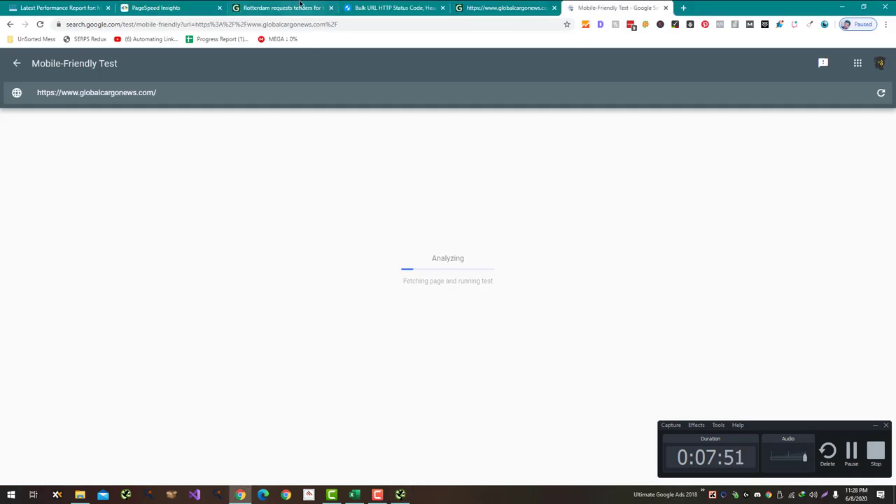
{"action": "left_click", "coordinate": [190, 7]}
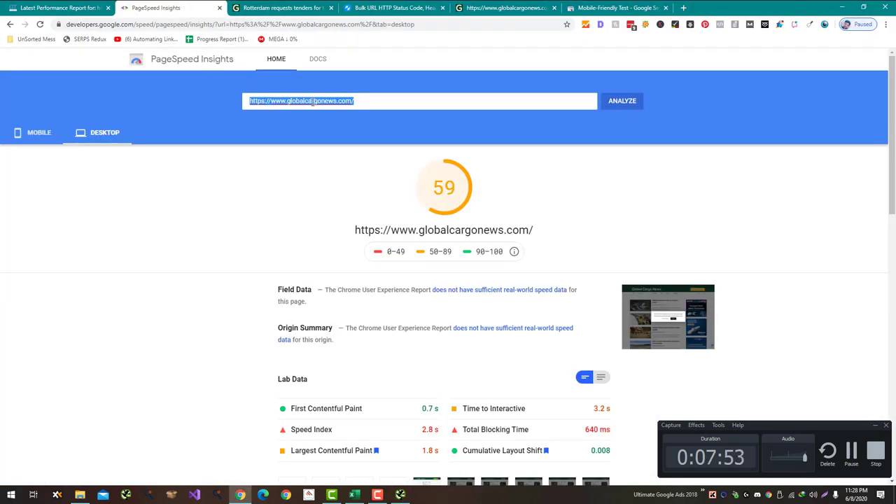
{"action": "key", "text": "alt+Tab"}
{"action": "left_click", "coordinate": [649, 35]}
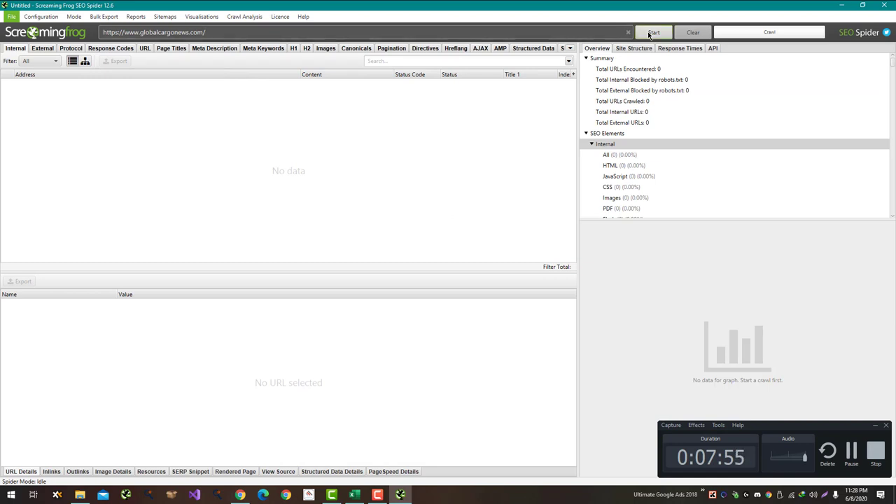
{"action": "key", "text": "alt+Tab"}
{"action": "left_click", "coordinate": [597, 5]}
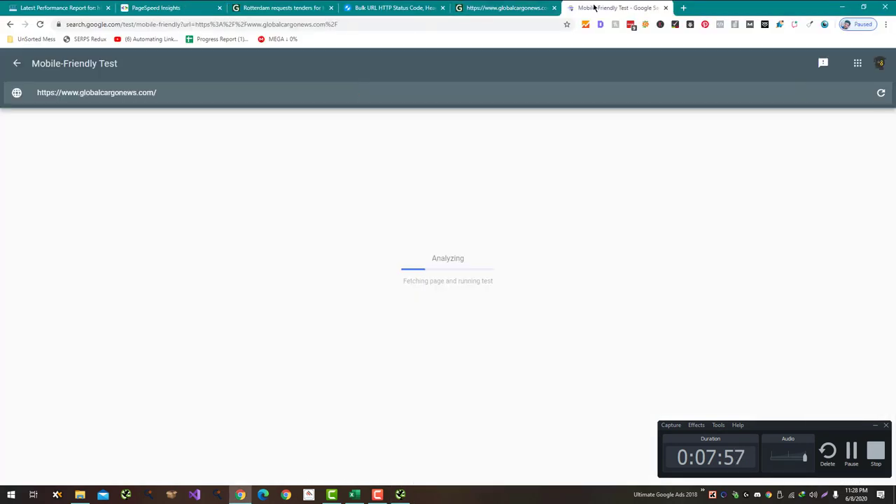
{"action": "key", "text": "alt+Tab"}
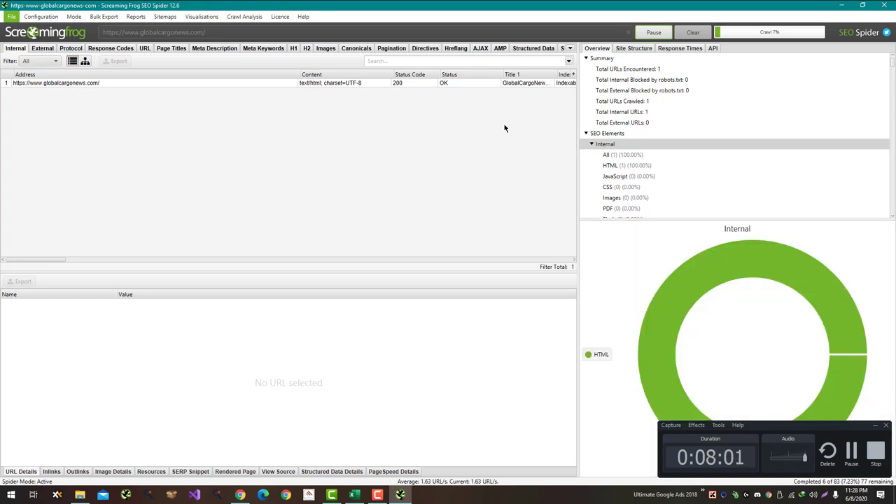
{"action": "key", "text": "alt+Tab"}
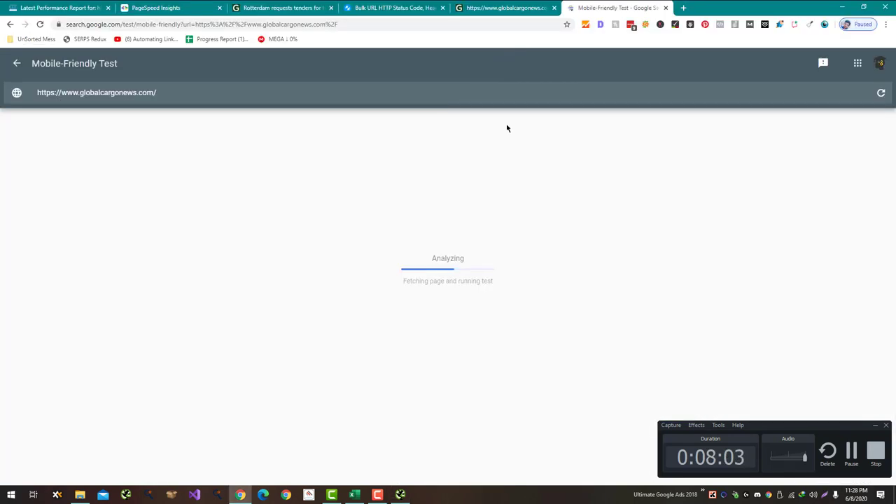
{"action": "left_click", "coordinate": [851, 452]}
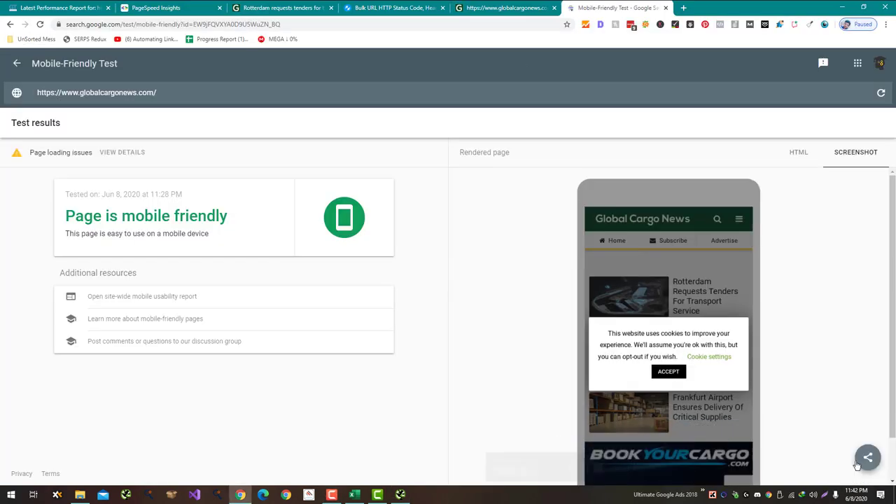
Step: Record Yes for Website Mobile Friendly in C32 and go back to the robots.txt tab
{"action": "key", "text": "alt+Tab"}
{"action": "key", "text": "alt+Tab"}
{"action": "key", "text": "alt+Tab"}
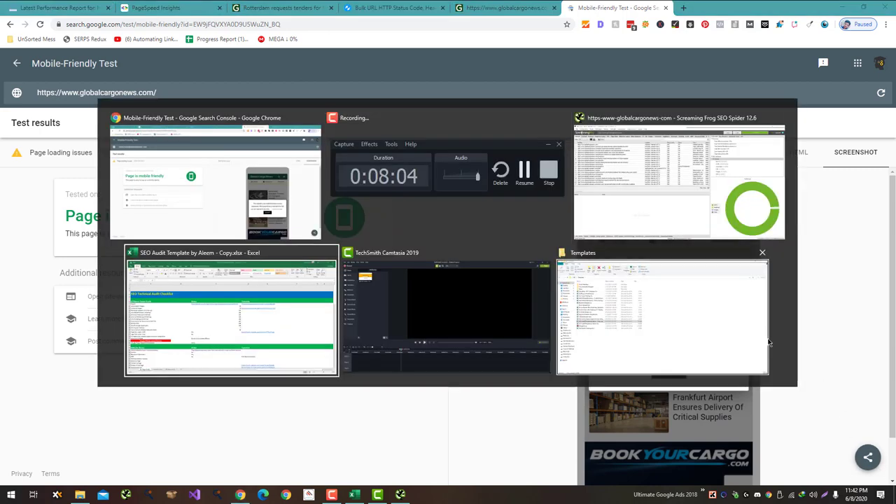
{"action": "type", "text": "Yes"}
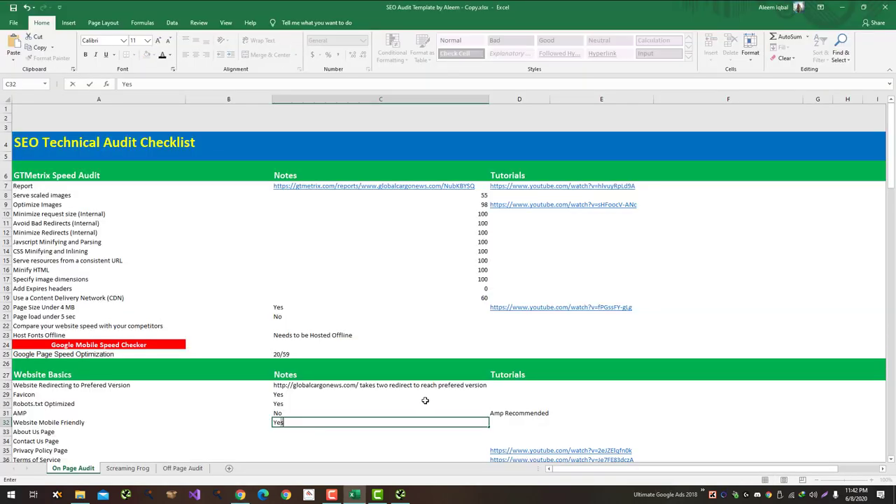
{"action": "key", "text": "Return"}
{"action": "key", "text": "alt+Tab"}
{"action": "left_click", "coordinate": [484, 8]}
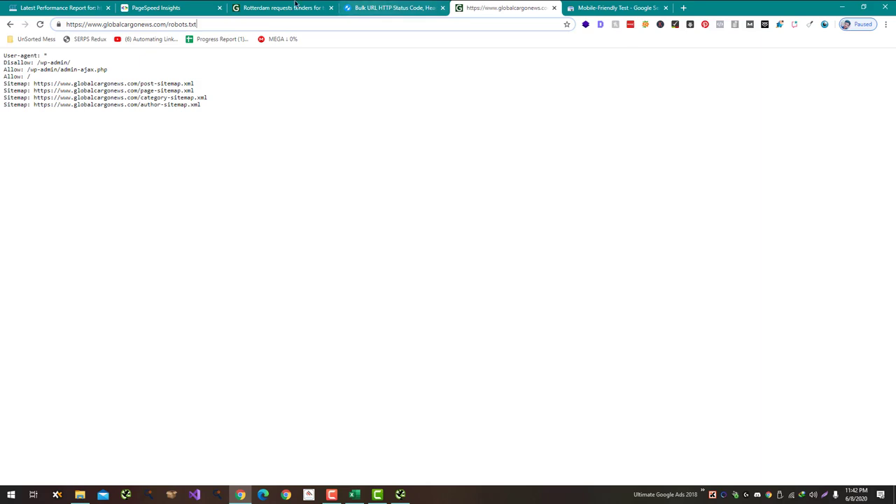
Step: Scroll to the Rotterdam article's footer and follow its About Us link
{"action": "left_click", "coordinate": [239, 7]}
{"action": "scroll", "coordinate": [201, 350], "scroll_direction": "down", "scroll_amount": 20}
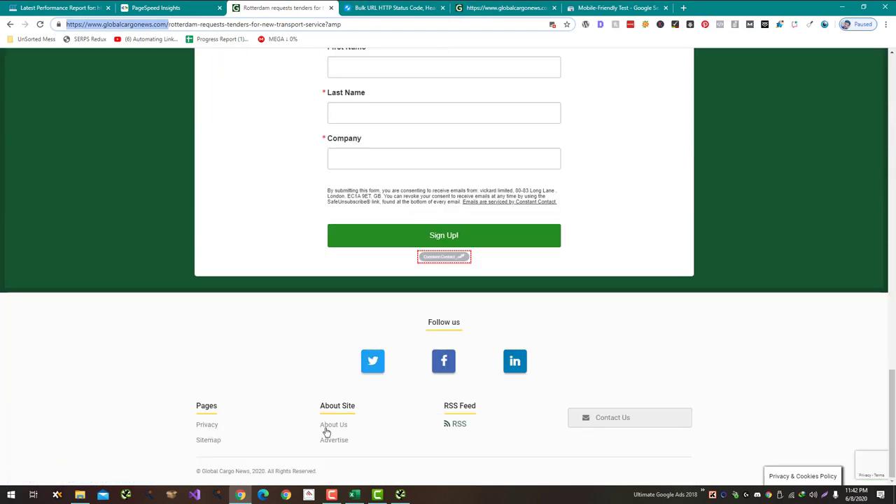
{"action": "left_click", "coordinate": [329, 428]}
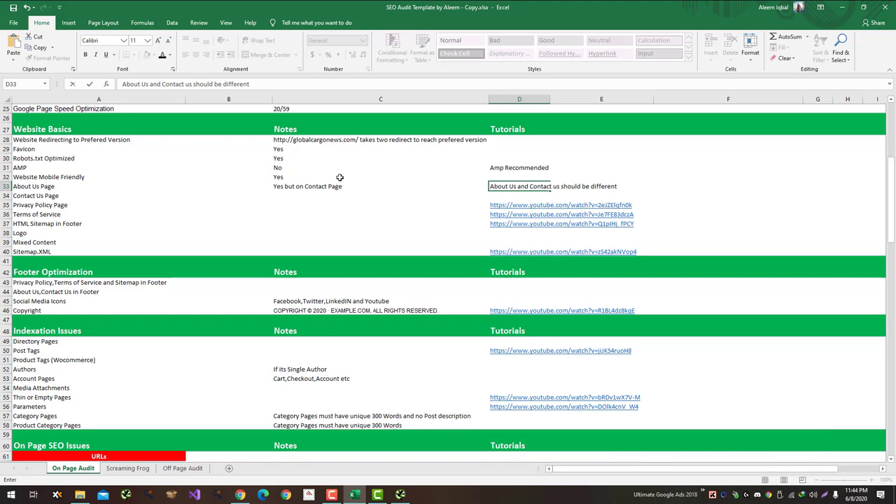
Step: Enter 'About Us and Contact Us are Same' as the Contact Us Page note in C34
{"action": "left_click", "coordinate": [338, 185]}
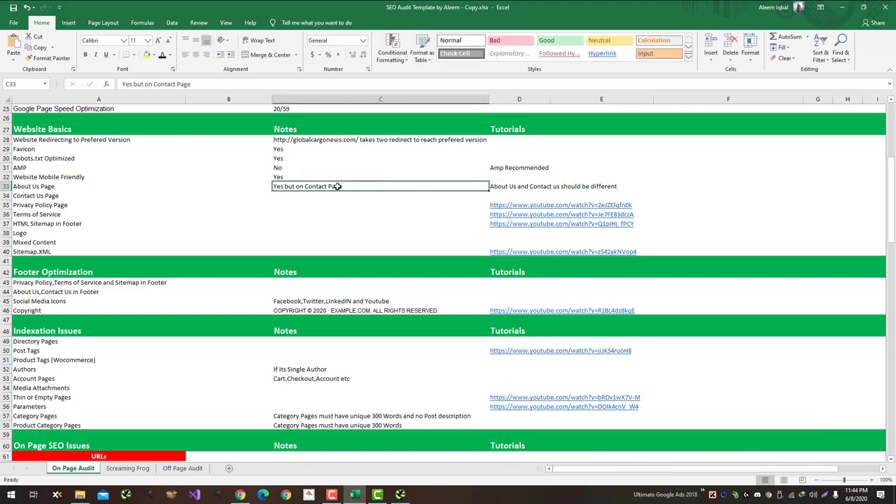
{"action": "key", "text": "alt+Tab"}
{"action": "key", "text": "alt+Tab"}
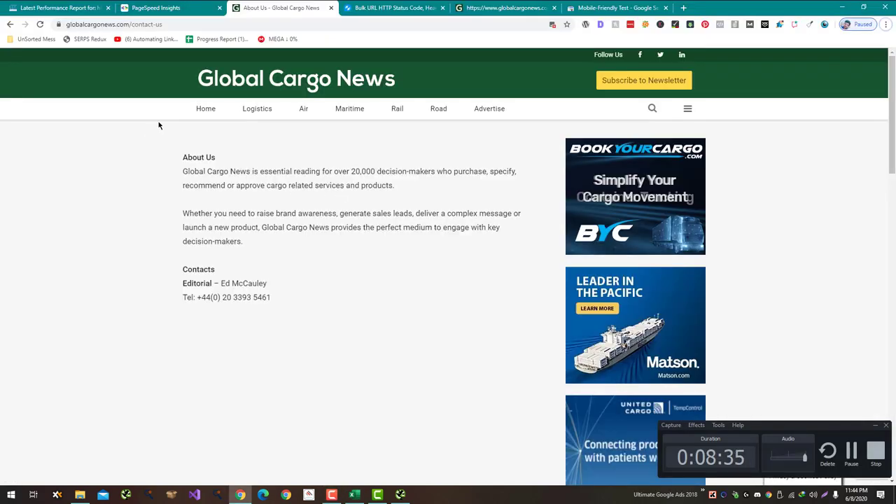
{"action": "key", "text": "alt+Tab"}
{"action": "key", "text": "alt+Tab"}
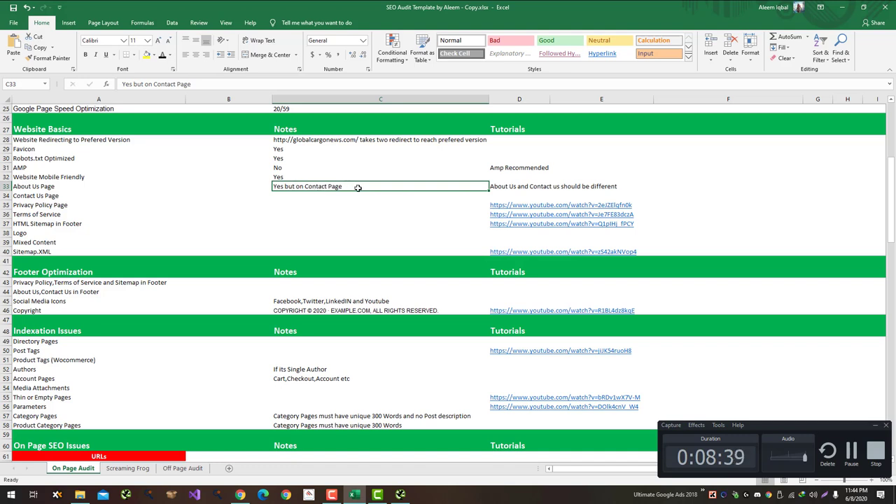
{"action": "key", "text": "Right"}
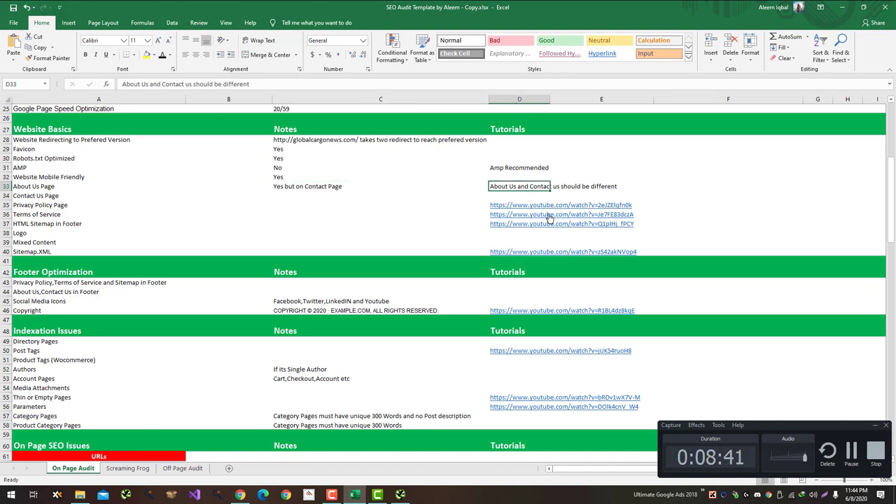
{"action": "left_click", "coordinate": [451, 196]}
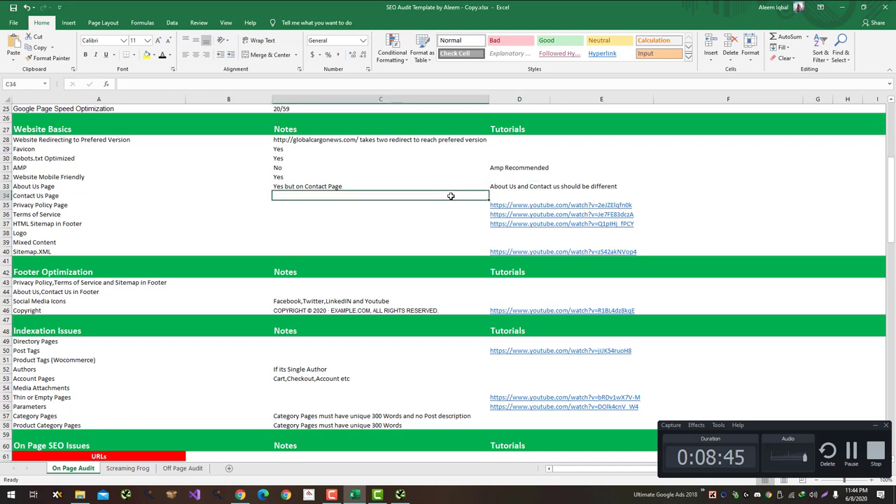
{"action": "type", "text": "About U"}
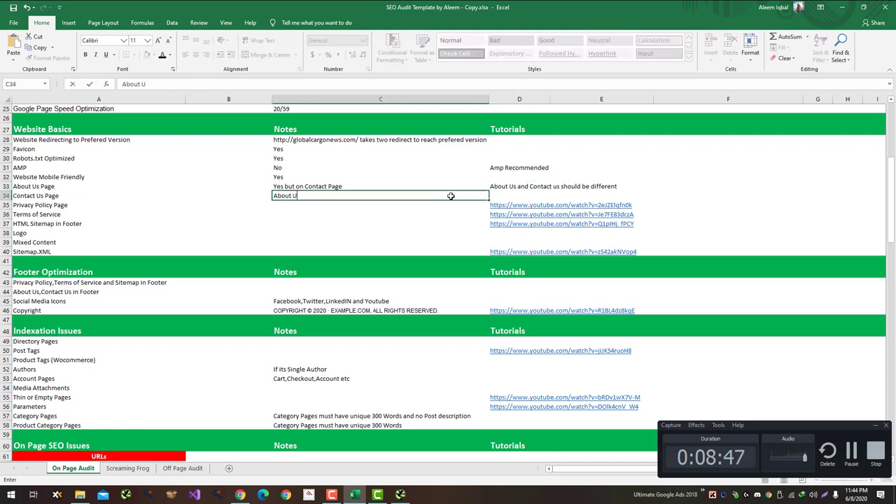
{"action": "type", "text": "s and Consu"}
{"action": "key", "text": "BackSpace"}
{"action": "type", "text": "tact Us"}
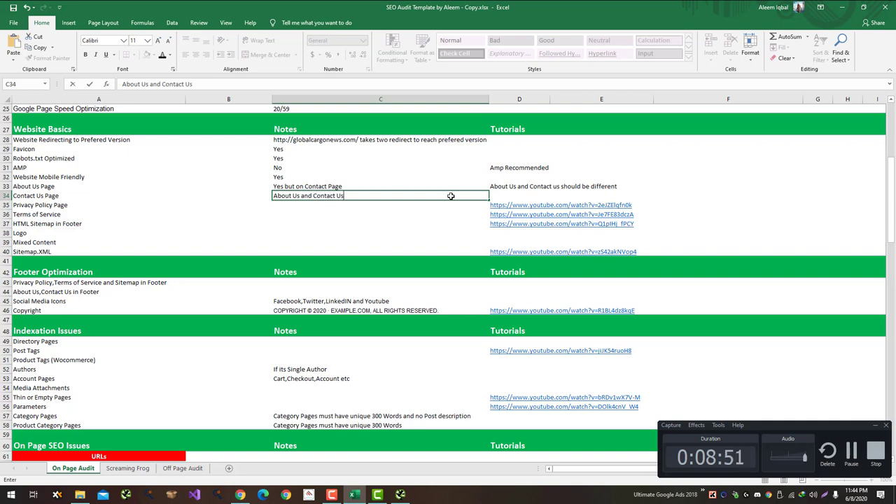
{"action": "type", "text": " are Same"}
{"action": "key", "text": "Return"}
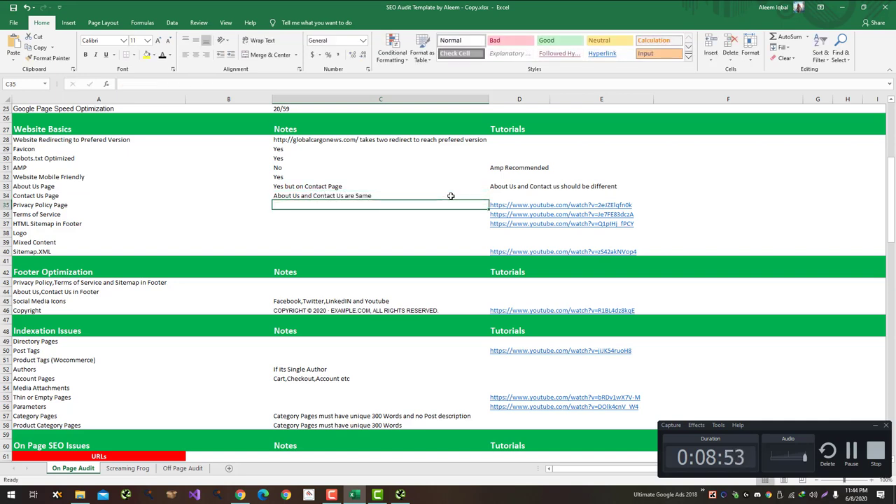
Step: Open the Global Cargo News Privacy page from the footer and scroll through the policy
{"action": "left_click", "coordinate": [352, 494]}
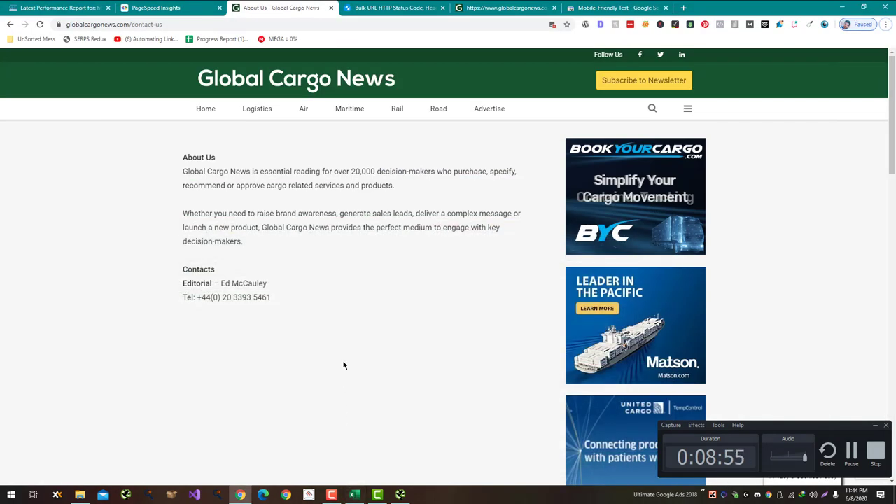
{"action": "scroll", "coordinate": [343, 364], "scroll_direction": "down", "scroll_amount": 4}
{"action": "scroll", "coordinate": [340, 363], "scroll_direction": "down", "scroll_amount": 10}
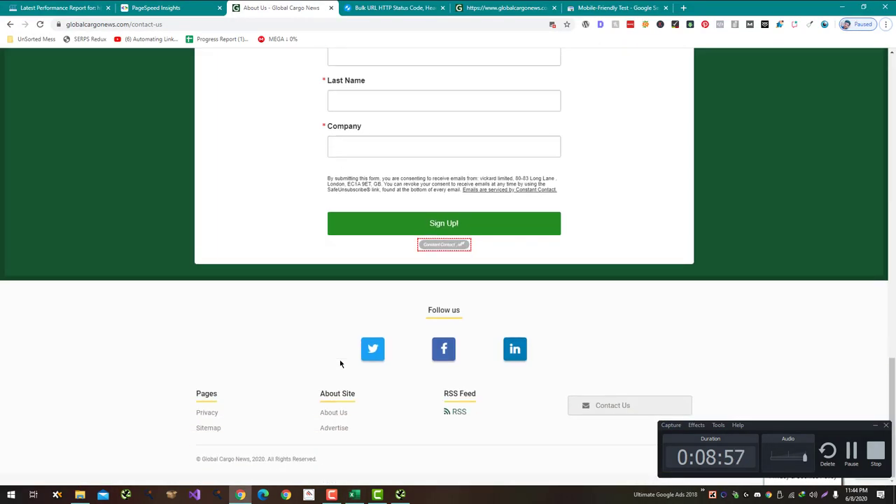
{"action": "left_click", "coordinate": [207, 414]}
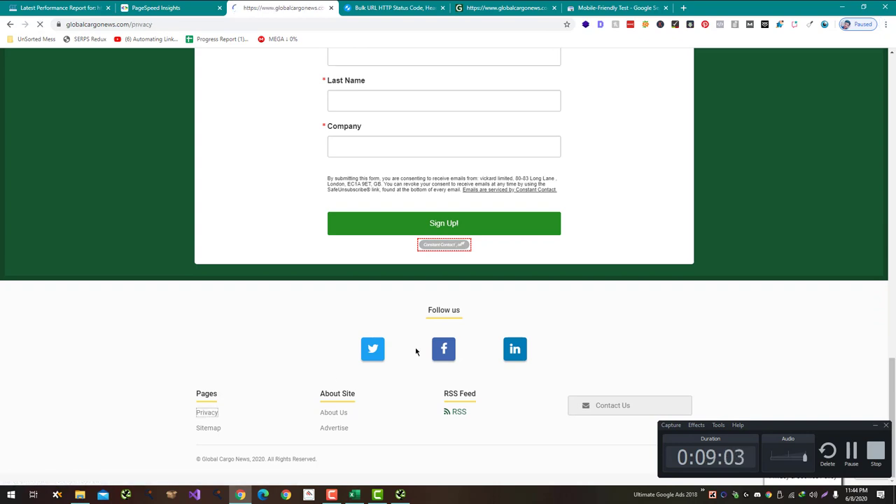
{"action": "scroll", "coordinate": [416, 351], "scroll_direction": "up", "scroll_amount": 2}
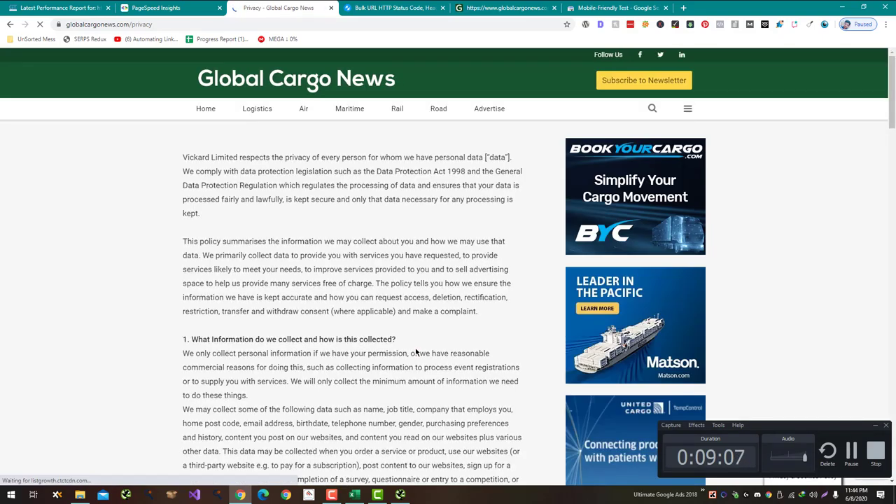
{"action": "scroll", "coordinate": [415, 353], "scroll_direction": "down", "scroll_amount": 12}
{"action": "scroll", "coordinate": [415, 353], "scroll_direction": "down", "scroll_amount": 15}
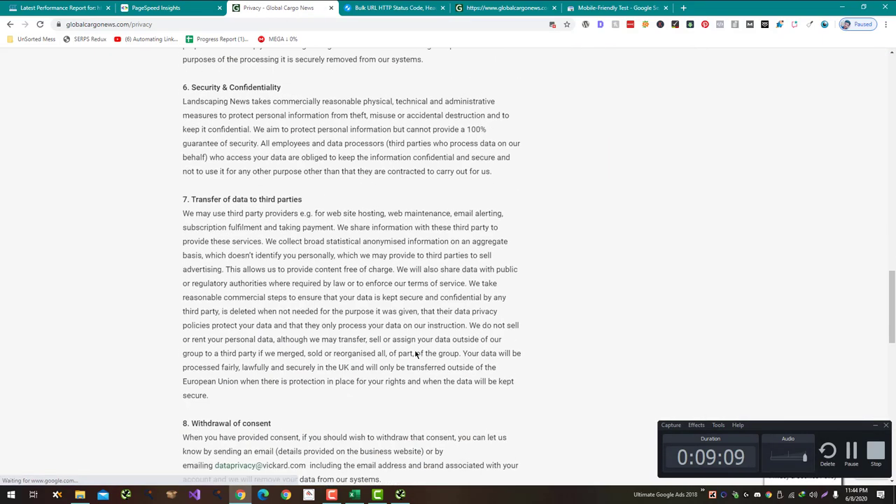
{"action": "key", "text": "alt+Tab"}
Step: Record Yes in C35 for Privacy Policy Page and No in C36 for Terms of Service
{"action": "type", "text": "Y"}
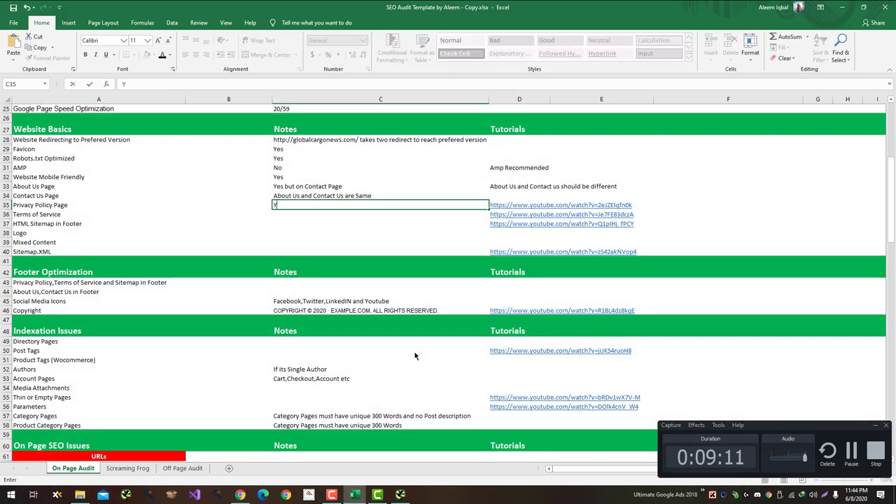
{"action": "type", "text": "es"}
{"action": "key", "text": "alt+Tab"}
{"action": "scroll", "coordinate": [413, 357], "scroll_direction": "down", "scroll_amount": 10}
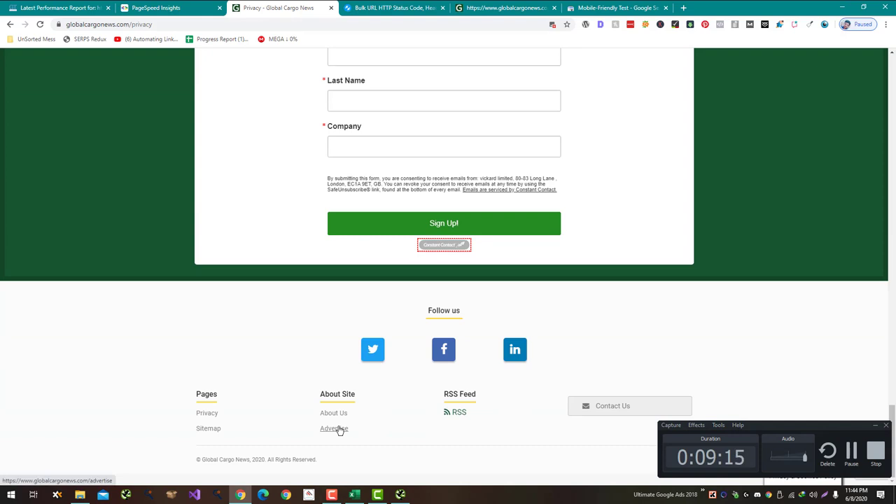
{"action": "key", "text": "alt+Tab"}
{"action": "type", "text": "No"}
{"action": "key", "text": "Return"}
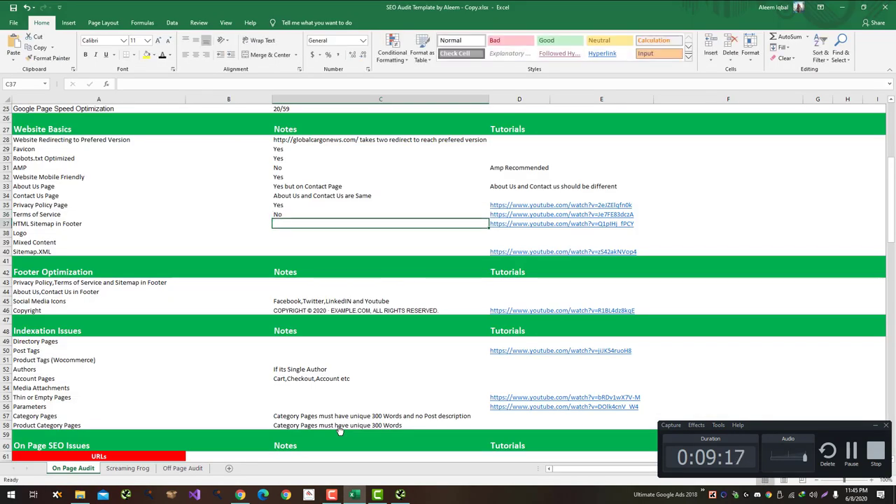
{"action": "key", "text": "alt+Tab"}
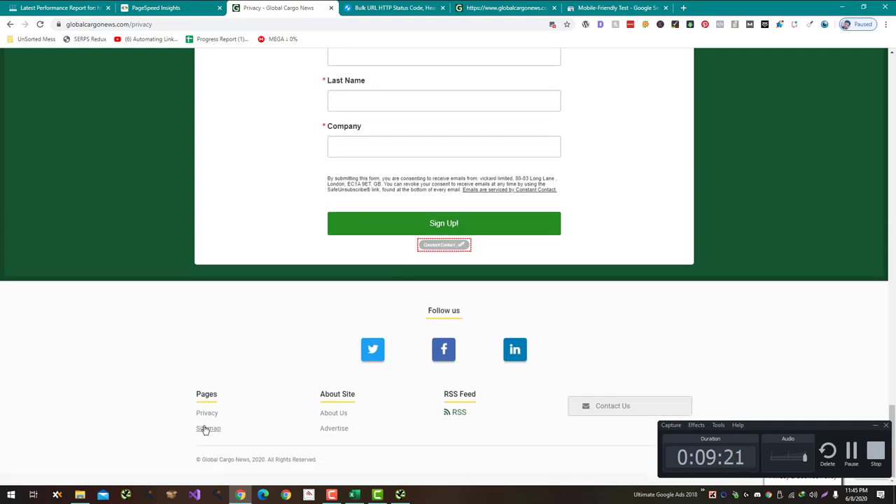
Step: Open the footer Sitemap page, scroll through it, and dismiss the blocked-images notice
{"action": "left_click", "coordinate": [205, 429]}
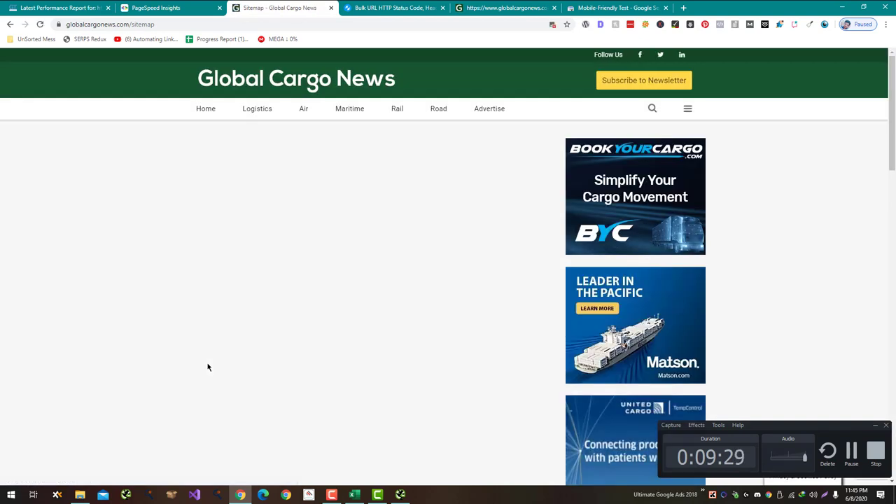
{"action": "scroll", "coordinate": [207, 366], "scroll_direction": "down", "scroll_amount": 3}
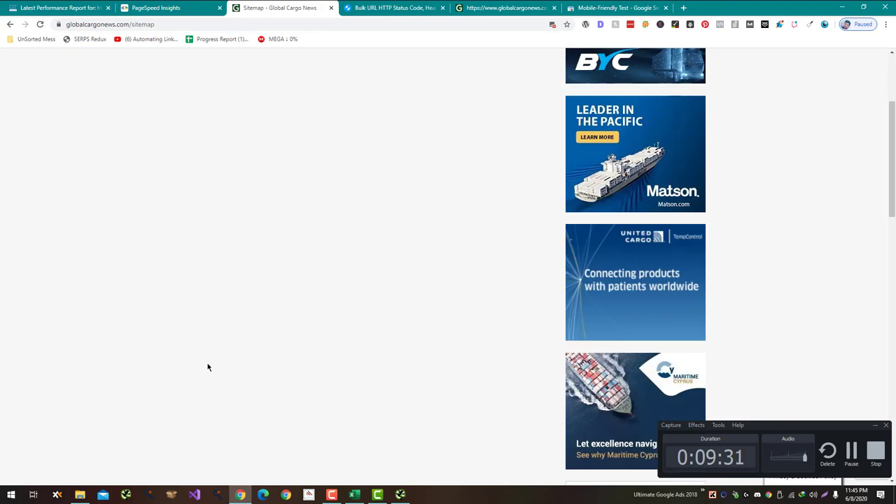
{"action": "scroll", "coordinate": [207, 366], "scroll_direction": "down", "scroll_amount": 5}
{"action": "scroll", "coordinate": [207, 367], "scroll_direction": "up", "scroll_amount": 10}
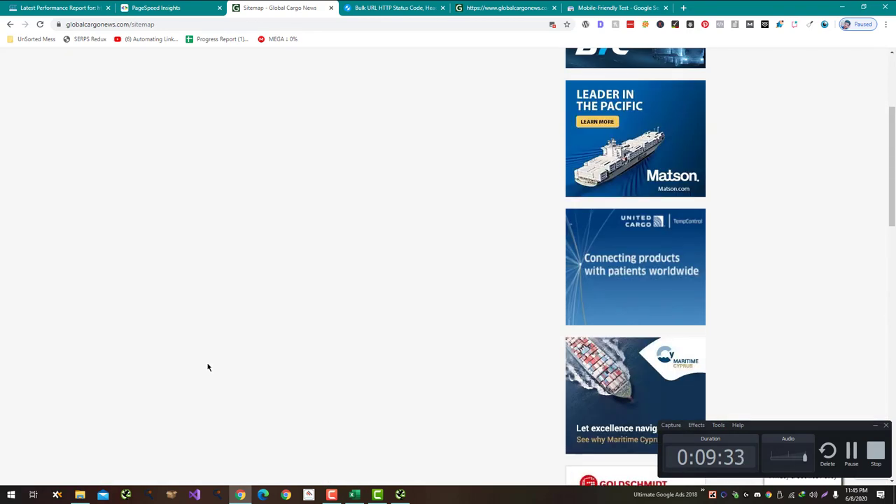
{"action": "scroll", "coordinate": [206, 398], "scroll_direction": "down", "scroll_amount": 10}
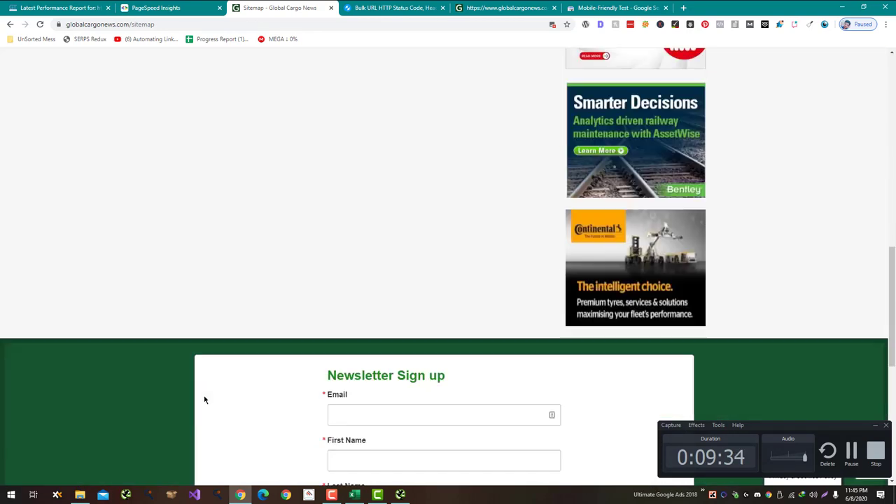
{"action": "left_click", "coordinate": [552, 24]}
{"action": "left_click", "coordinate": [549, 108]}
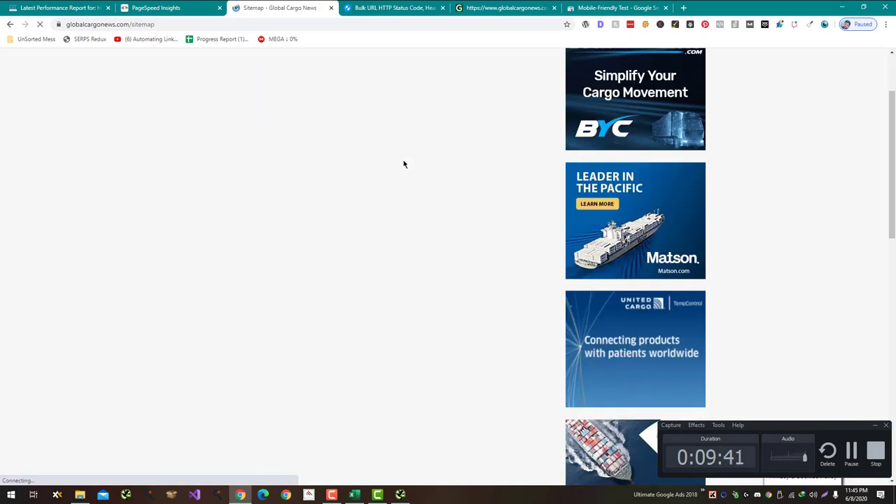
Step: Note 'Sitemap Page is Empty' in C37 for the HTML Sitemap in Footer row
{"action": "key", "text": "alt+Tab"}
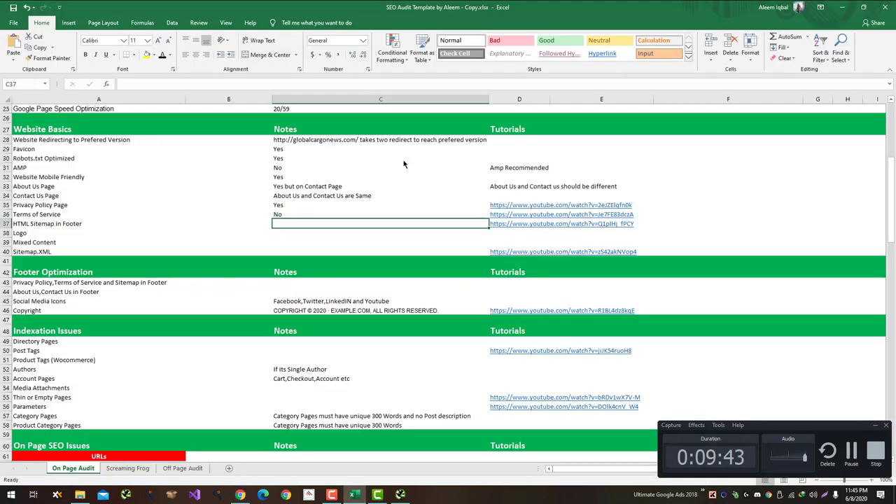
{"action": "type", "text": "S"}
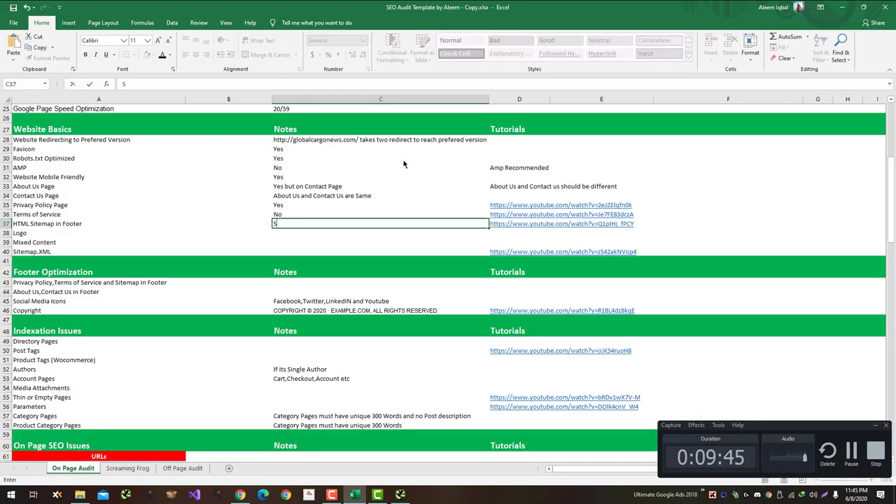
{"action": "type", "text": "itemap Page is"}
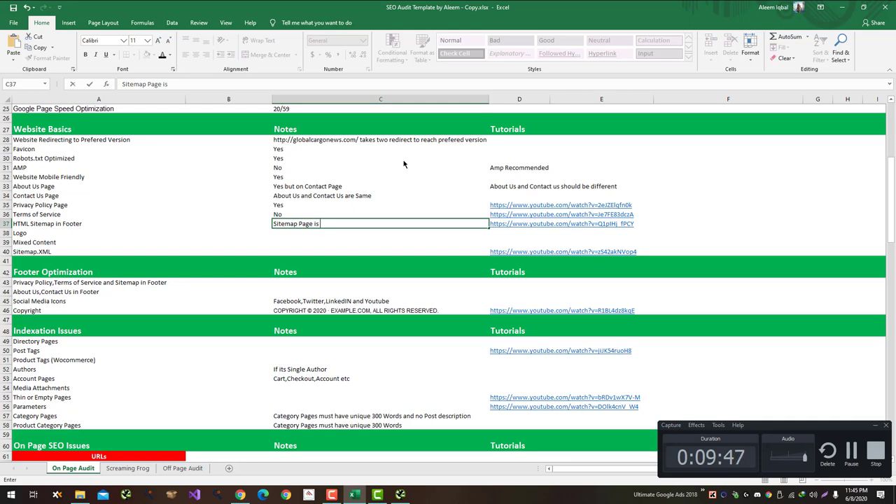
{"action": "type", "text": " Empty"}
{"action": "key", "text": "Return"}
{"action": "key", "text": "alt+Tab"}
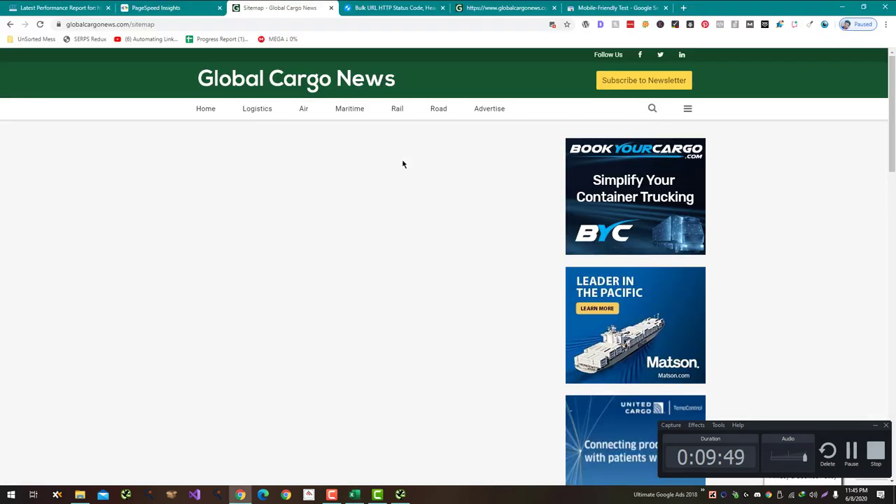
Step: Verify that the site logo links to the homepage, for the Logo check
{"action": "left_click", "coordinate": [286, 84]}
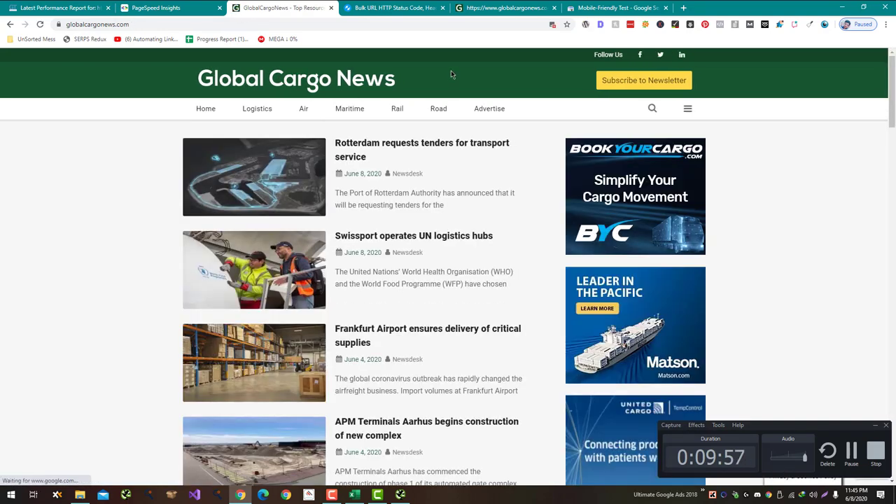
{"action": "key", "text": "alt+Tab"}
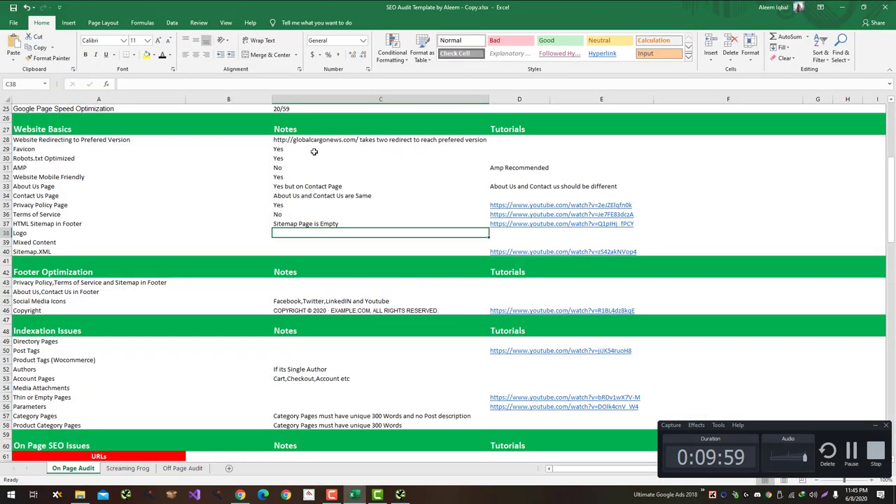
{"action": "key", "text": "alt+Tab"}
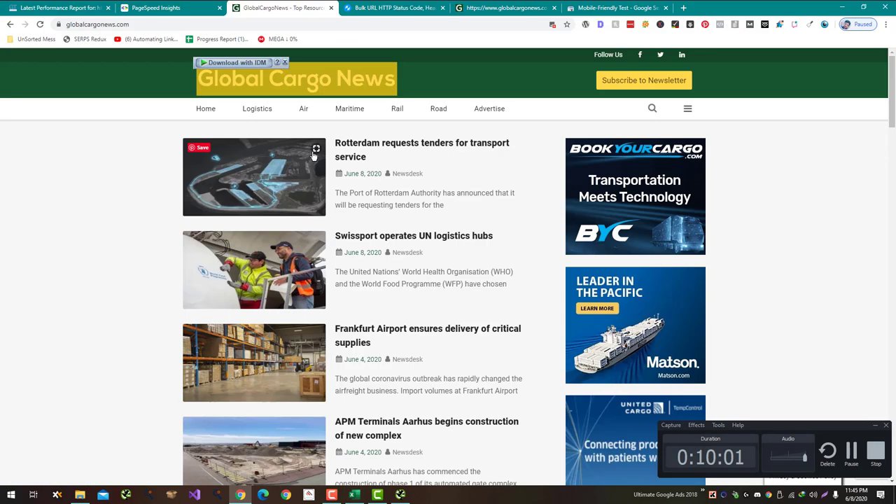
Step: Select the site address, move the Global Cargo News tab right, and open a new tab
{"action": "left_click", "coordinate": [118, 23]}
{"action": "key", "text": "ctrl+c"}
{"action": "left_click_drag", "start_coordinate": [278, 8], "coordinate": [578, 5]}
{"action": "key", "text": "ctrl+t"}
{"action": "key", "text": "alt+Tab"}
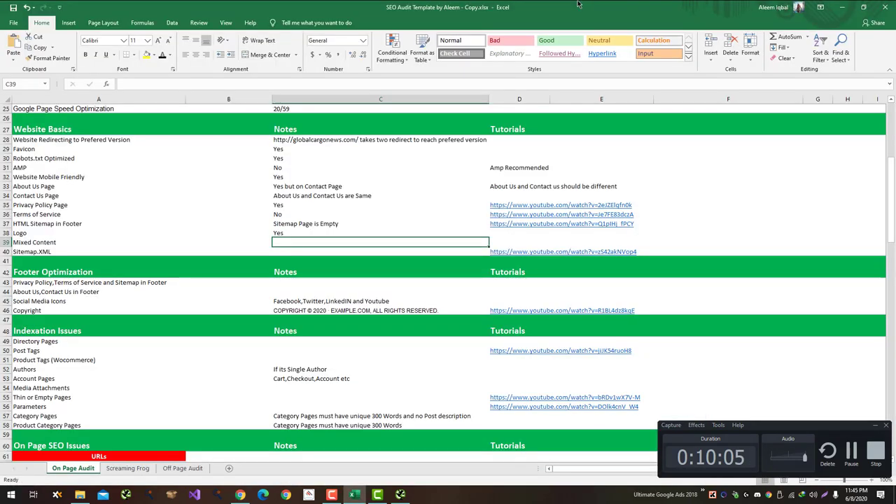
{"action": "key", "text": "alt+Tab"}
Step: Search for a tool to check all pages for mixed content and open JitBit SSL Check
{"action": "type", "text": "Check mixed"}
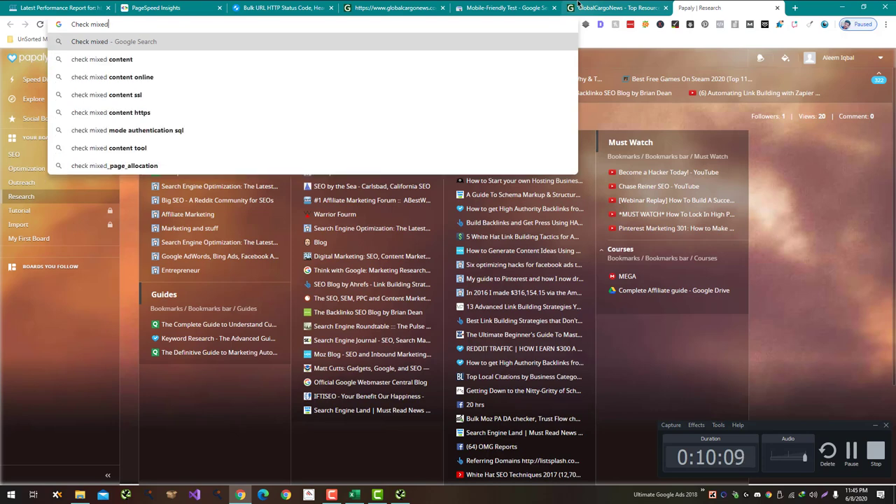
{"action": "key", "text": "BackSpace"}
{"action": "key", "text": "BackSpace"}
{"action": "key", "text": "BackSpace"}
{"action": "key", "text": "BackSpace"}
{"action": "key", "text": "BackSpace"}
{"action": "key", "text": "BackSpace"}
{"action": "key", "text": "Down"}
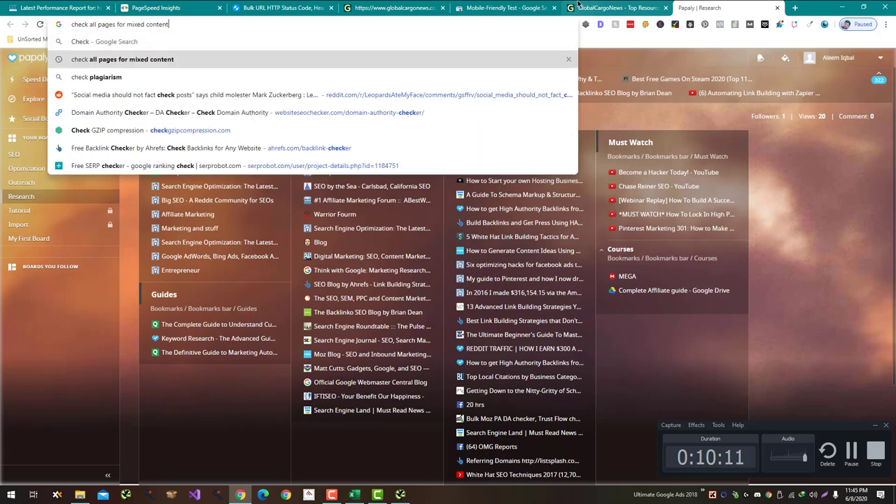
{"action": "key", "text": "Return"}
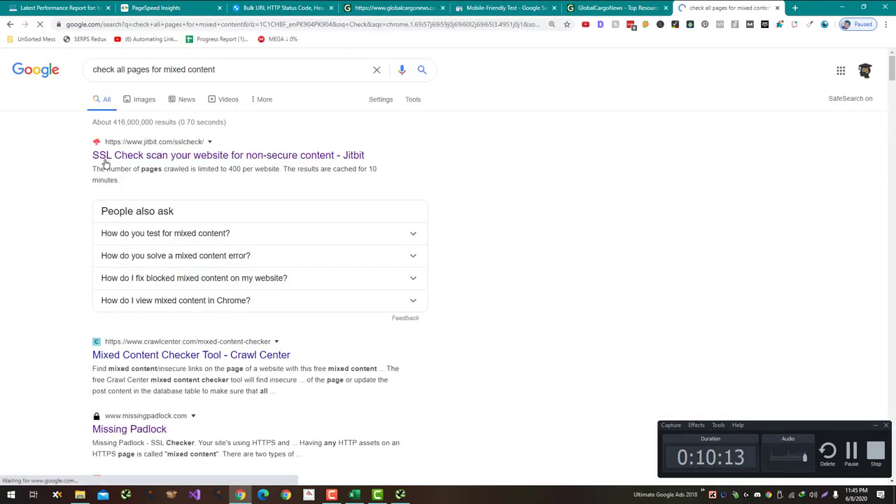
{"action": "middle_click", "coordinate": [115, 156]}
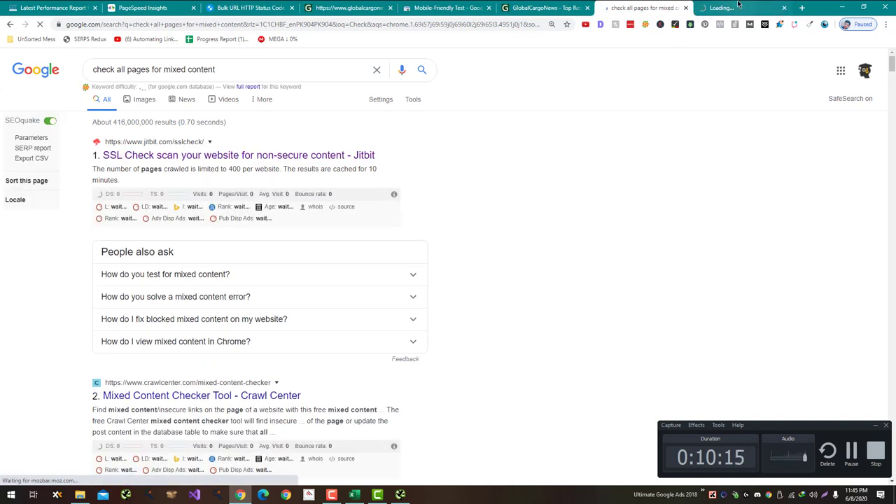
Step: Scan the pasted globalcargonews.com URL and highlight the '125 pages, no issues found' result
{"action": "left_click_drag", "start_coordinate": [727, 8], "coordinate": [633, 8]}
{"action": "left_click", "coordinate": [290, 250]}
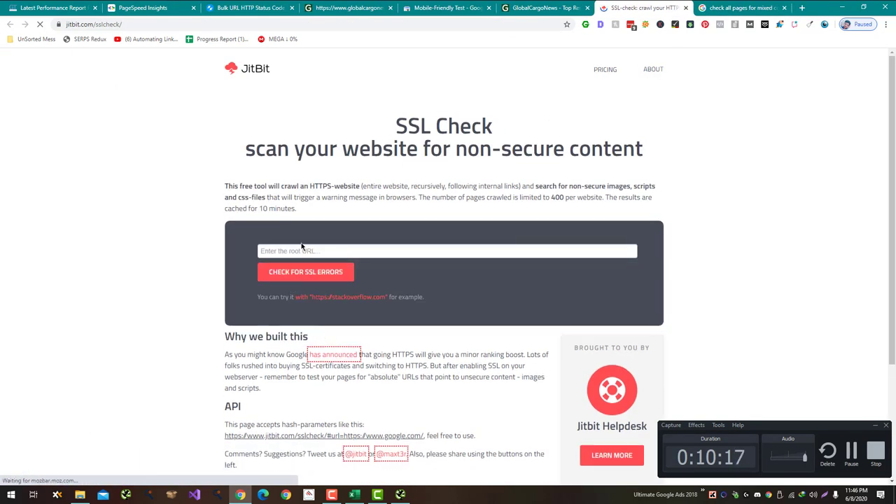
{"action": "key", "text": "ctrl+v"}
{"action": "left_click", "coordinate": [308, 272]}
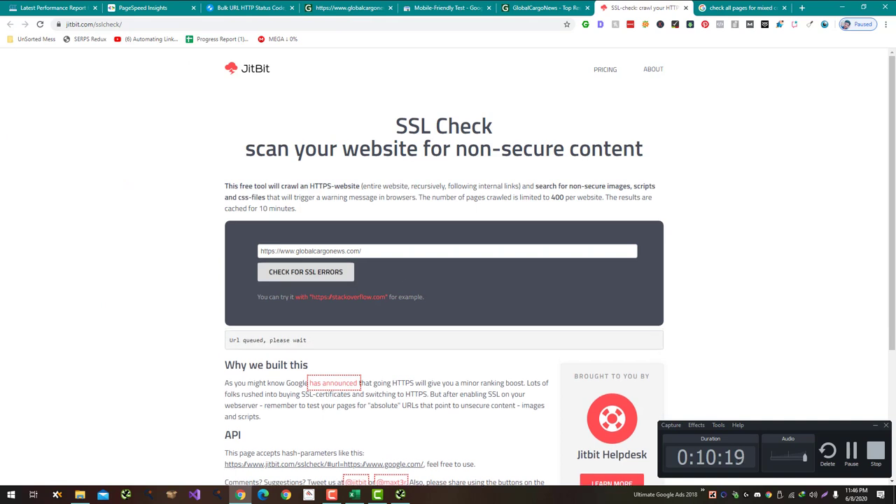
{"action": "left_click", "coordinate": [851, 451]}
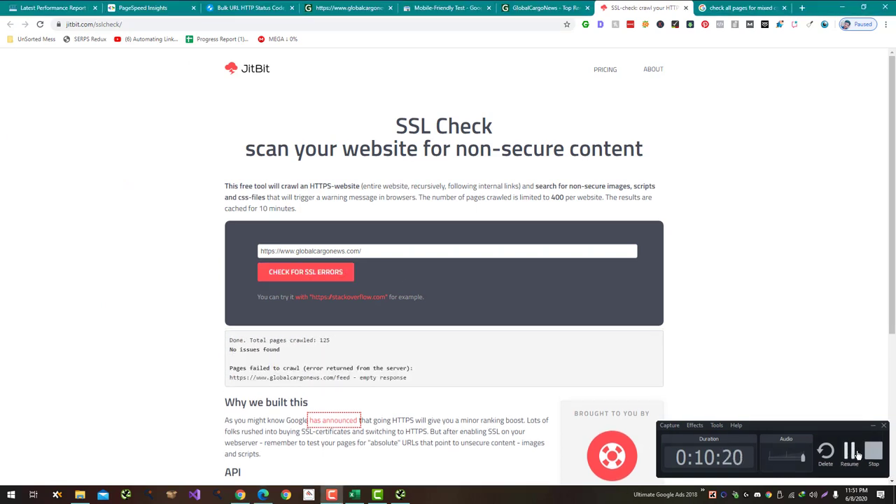
{"action": "left_click", "coordinate": [854, 452]}
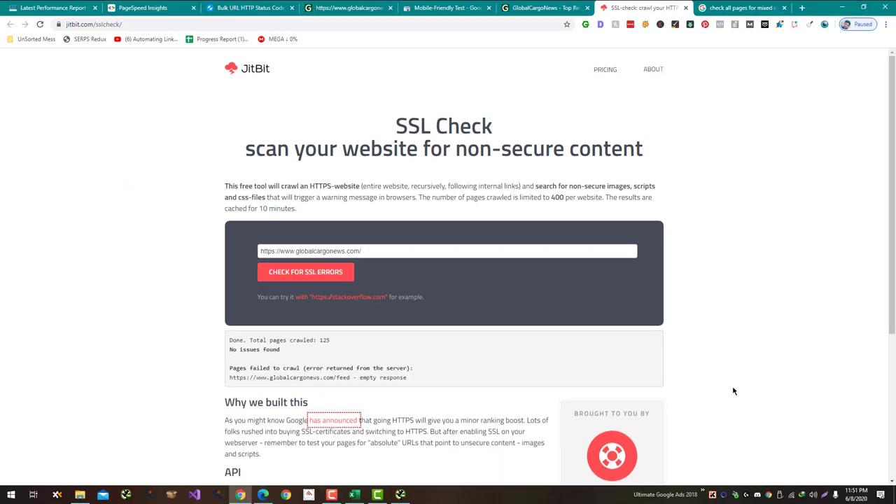
{"action": "left_click_drag", "start_coordinate": [392, 343], "coordinate": [228, 341]}
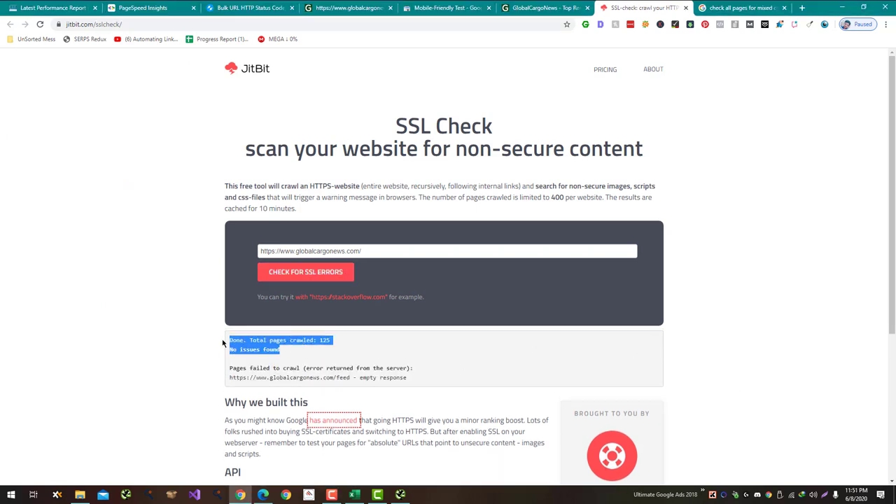
{"action": "key", "text": "alt+Tab"}
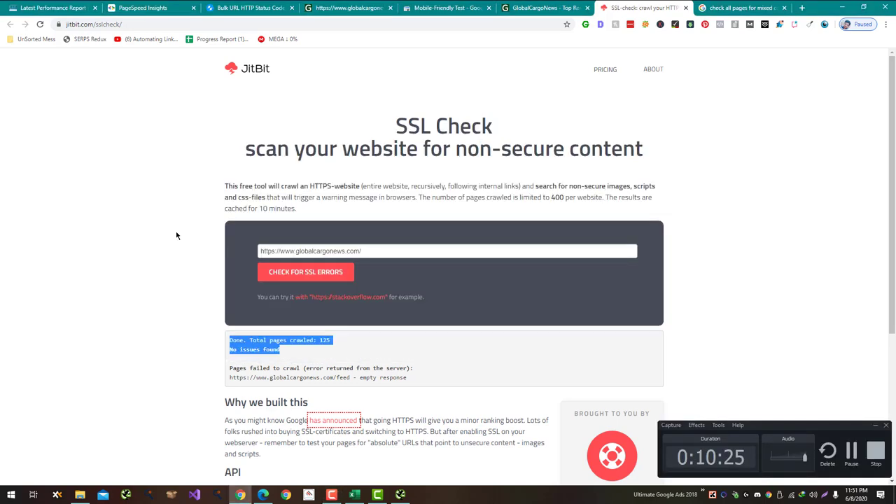
{"action": "key", "text": "alt+Tab"}
{"action": "key", "text": "alt+Tab"}
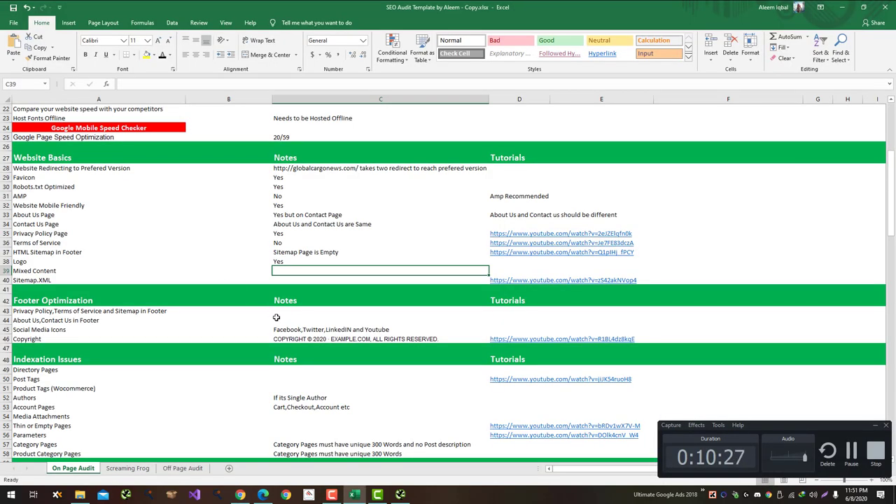
Step: Enter No for Mixed Content in C39 and load globalcargonews.com/sitemap.xml in Chrome
{"action": "type", "text": "No"}
{"action": "key", "text": "Return"}
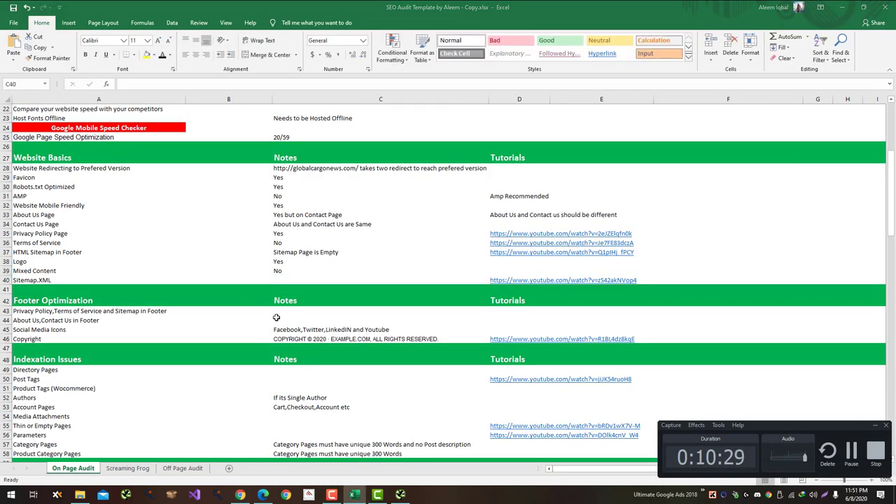
{"action": "key", "text": "alt+Tab"}
{"action": "left_click", "coordinate": [523, 5]}
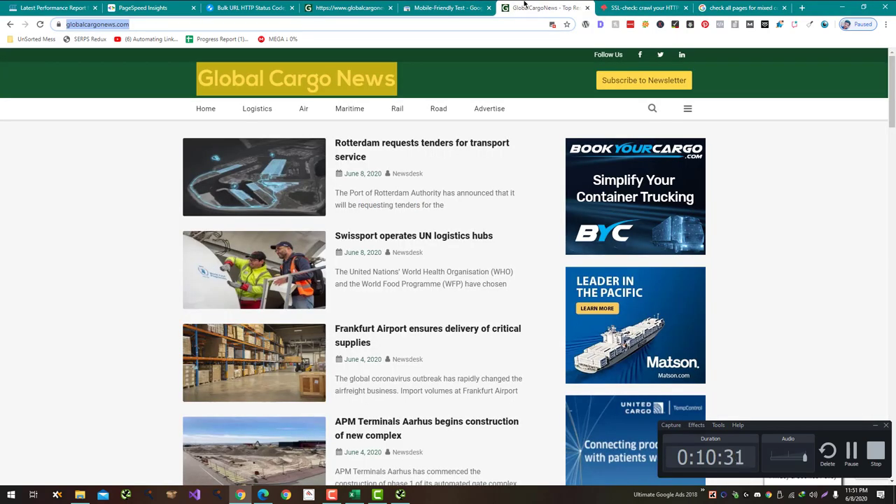
{"action": "left_click", "coordinate": [446, 22]}
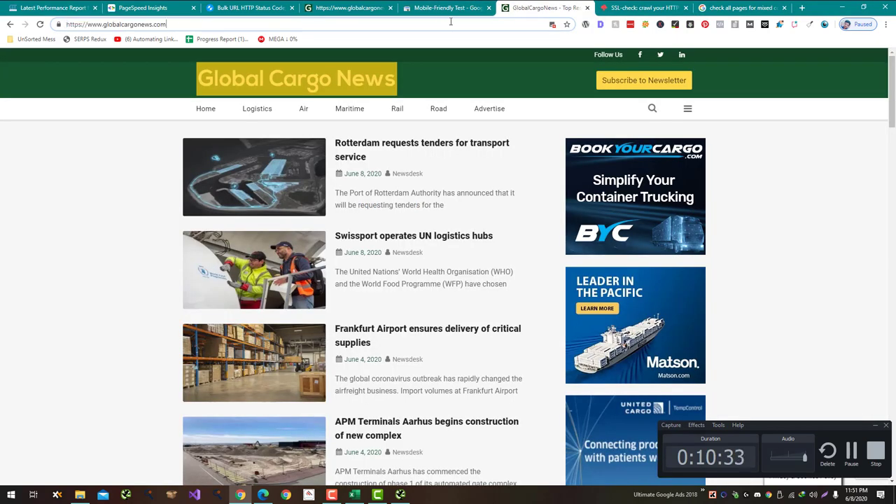
{"action": "type", "text": "/sitema"}
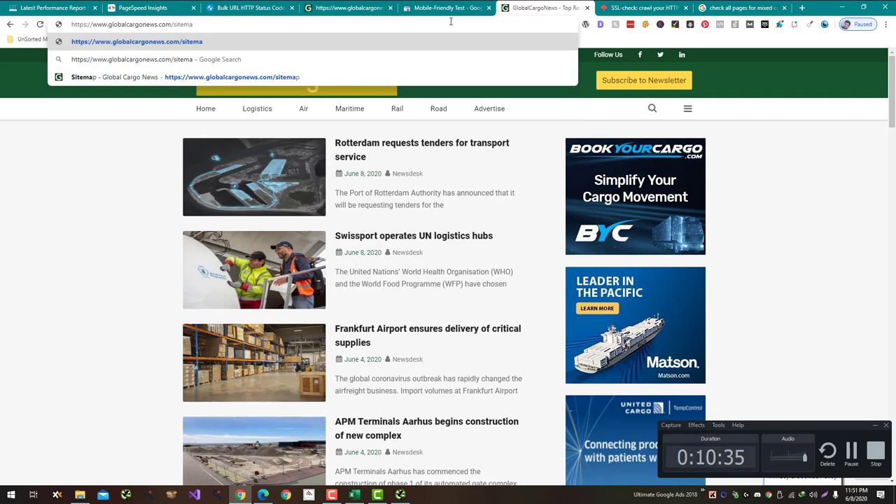
{"action": "type", "text": "p.xml"}
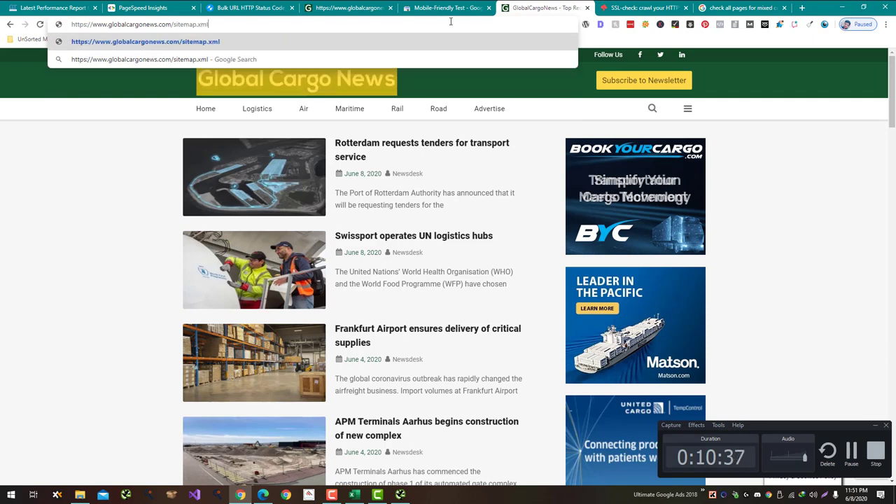
{"action": "key", "text": "Return"}
Step: After viewing the Yoast sitemap index, enter Yes for Sitemap.XML in C40
{"action": "key", "text": "alt+Tab"}
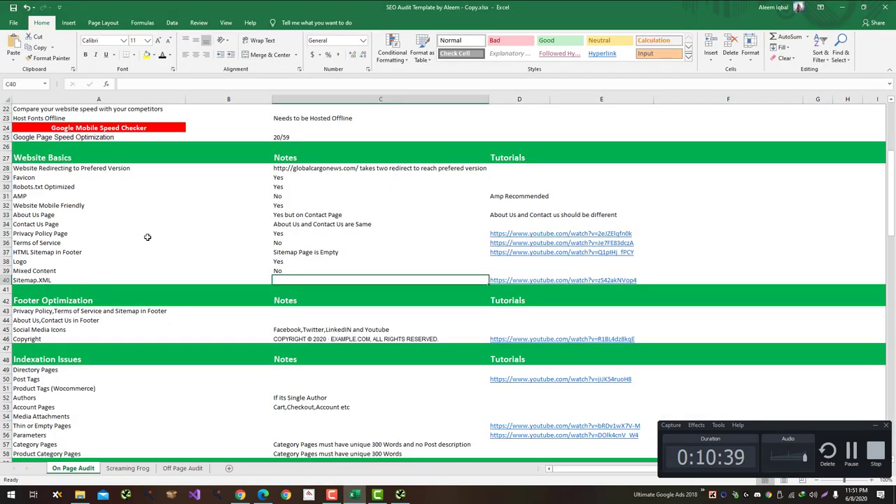
{"action": "scroll", "coordinate": [143, 246], "scroll_direction": "up", "scroll_amount": 6}
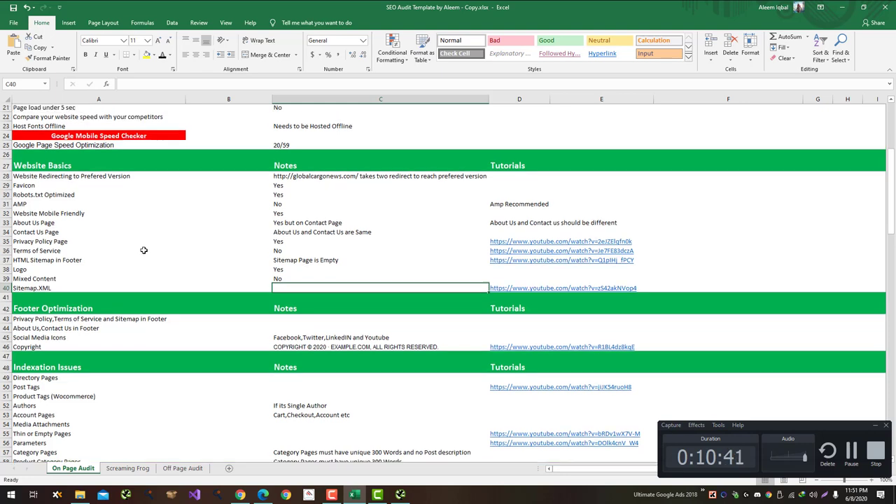
{"action": "scroll", "coordinate": [143, 250], "scroll_direction": "down", "scroll_amount": 1}
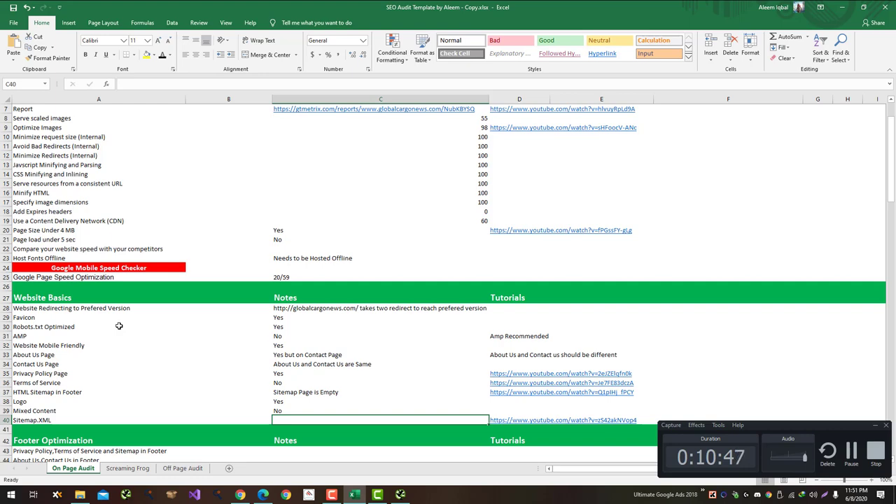
{"action": "scroll", "coordinate": [119, 343], "scroll_direction": "down", "scroll_amount": 3}
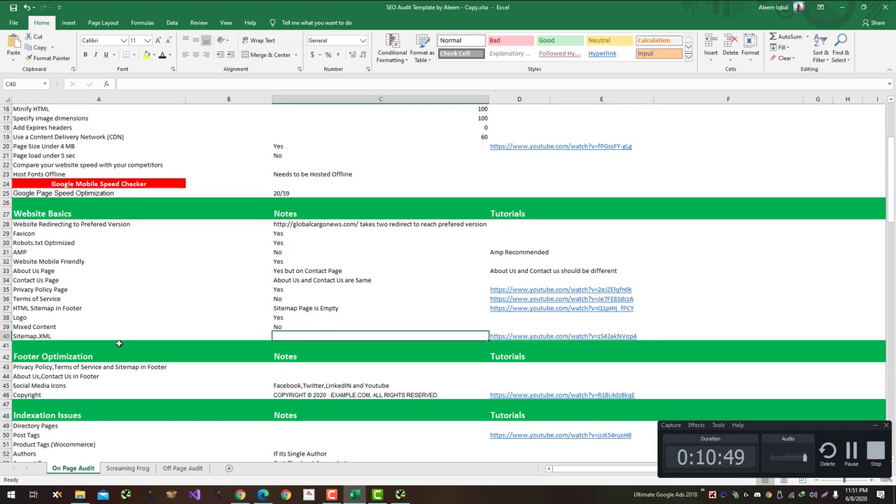
{"action": "key", "text": "alt+Tab"}
{"action": "key", "text": "alt+Tab"}
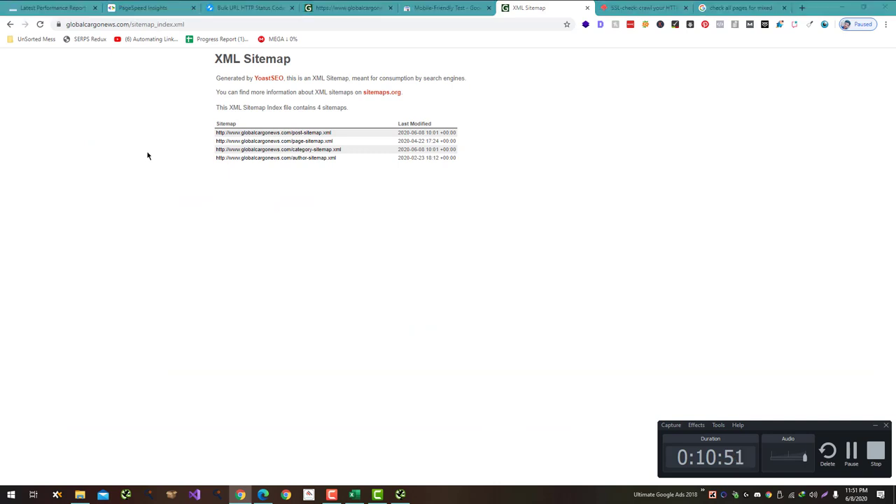
{"action": "type", "text": "Yes "}
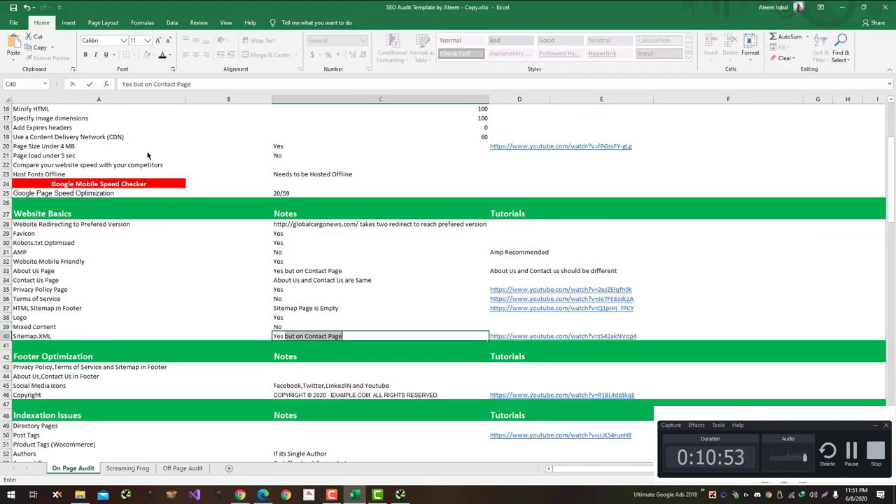
{"action": "type", "text": "but the Si"}
{"action": "key", "text": "BackSpace"}
{"action": "key", "text": "BackSpace"}
{"action": "key", "text": "BackSpace"}
{"action": "key", "text": "BackSpace"}
{"action": "key", "text": "BackSpace"}
{"action": "key", "text": "BackSpace"}
{"action": "key", "text": "BackSpace"}
{"action": "key", "text": "BackSpace"}
{"action": "key", "text": "BackSpace"}
{"action": "key", "text": "BackSpace"}
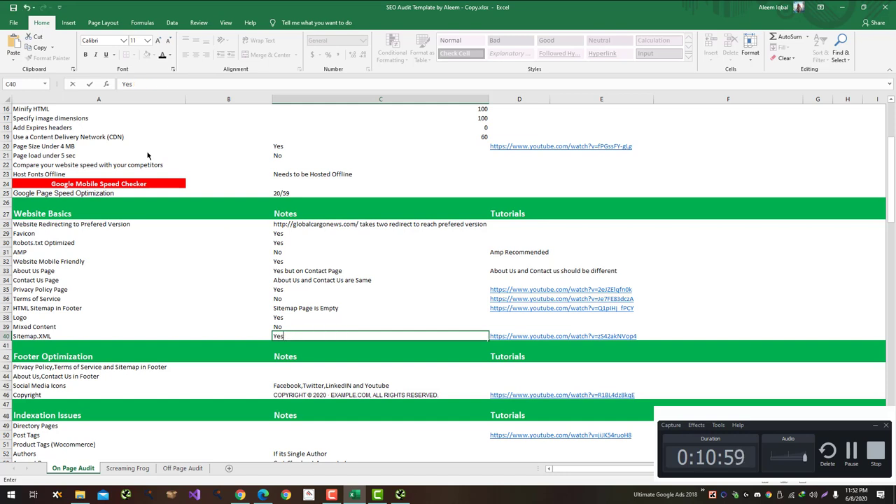
{"action": "key", "text": "Tab"}
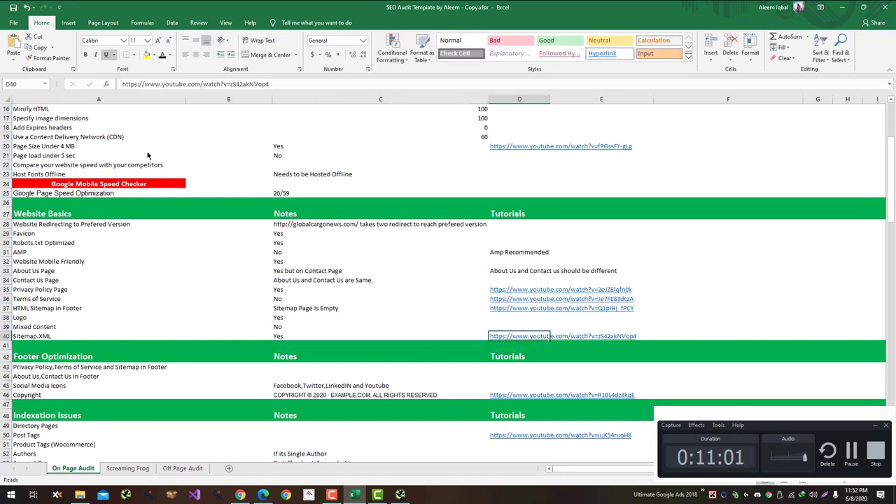
{"action": "scroll", "coordinate": [235, 303], "scroll_direction": "down", "scroll_amount": 2}
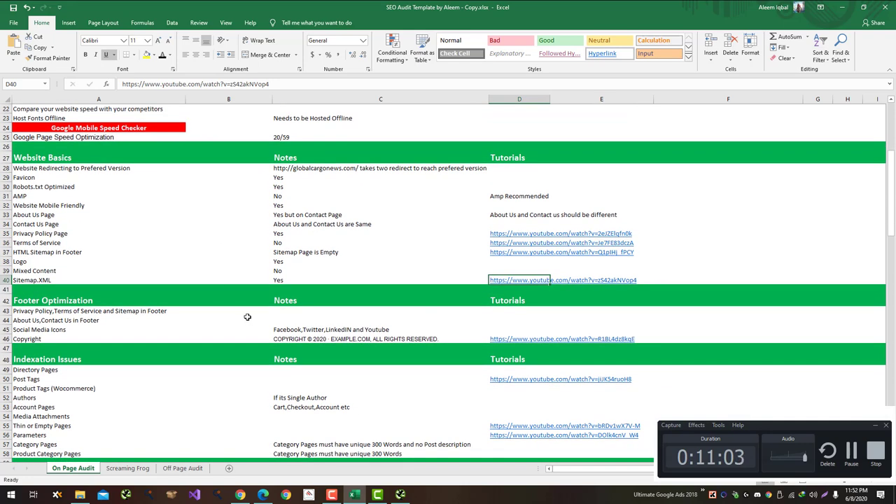
Step: Look over the Mobile-Friendly, XML Sitemap, robots.txt and SSL Check tabs
{"action": "left_click", "coordinate": [100, 314]}
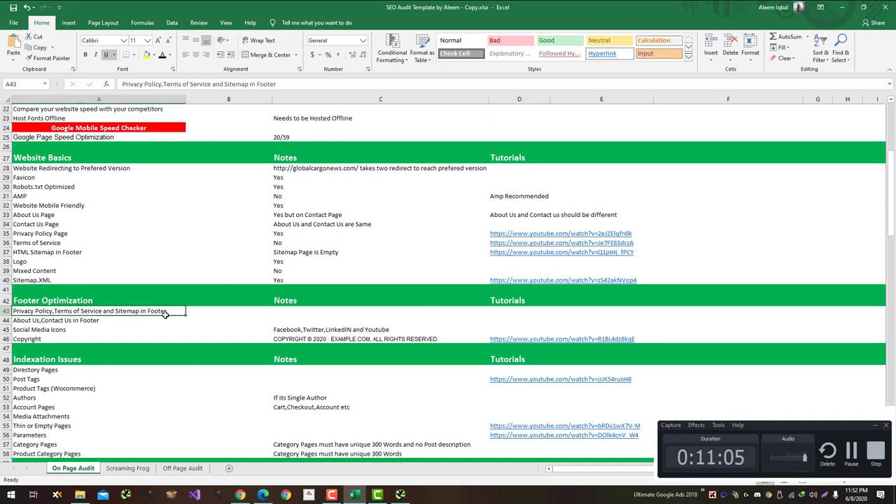
{"action": "key", "text": "alt+Tab"}
{"action": "left_click", "coordinate": [404, 6]}
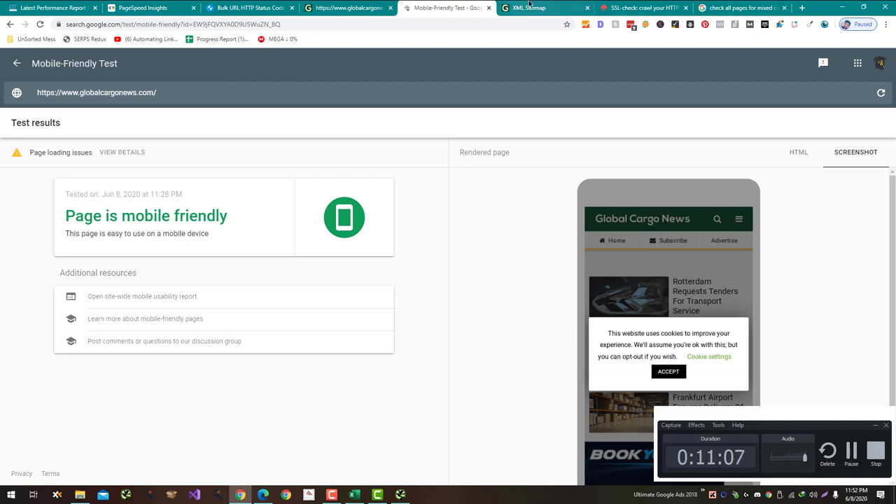
{"action": "left_click", "coordinate": [527, 6]}
{"action": "left_click", "coordinate": [352, 5]}
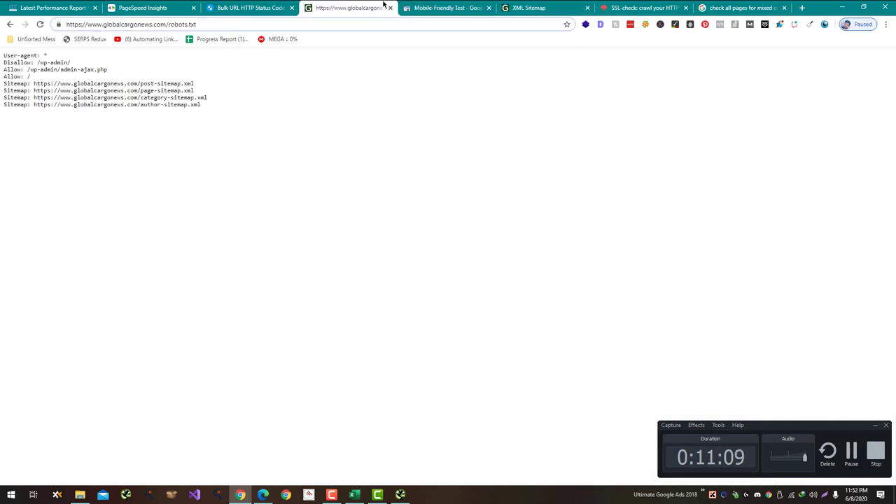
{"action": "left_click", "coordinate": [620, 7]}
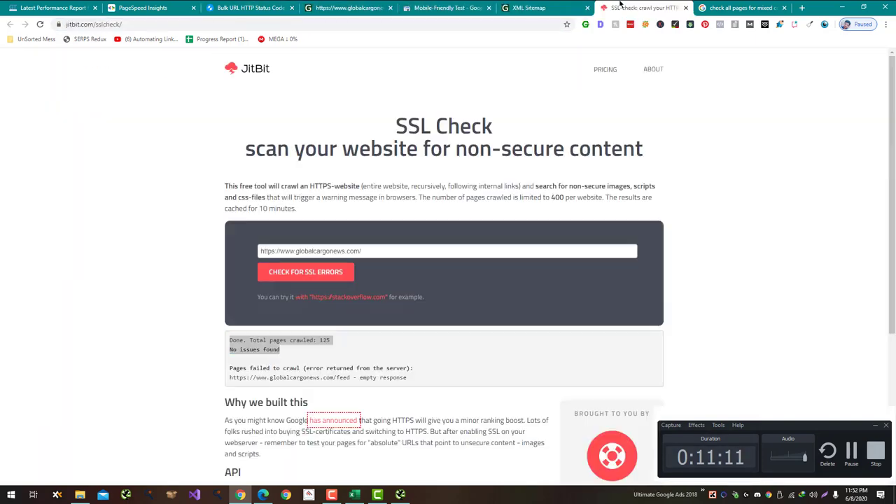
{"action": "left_click", "coordinate": [354, 8]}
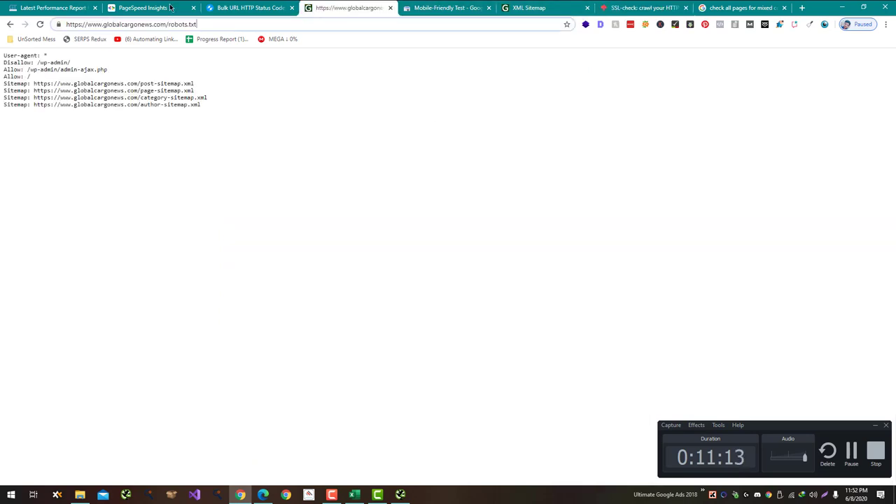
{"action": "left_click", "coordinate": [11, 25]}
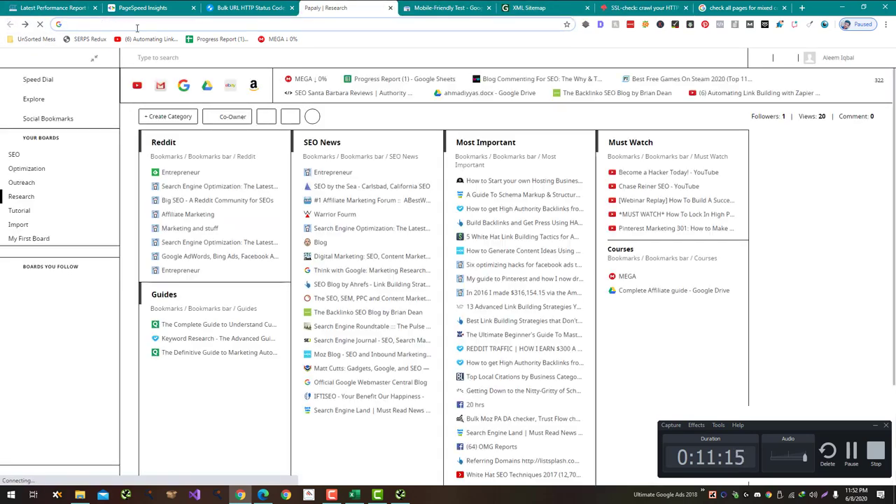
{"action": "key", "text": "ctrl+6"}
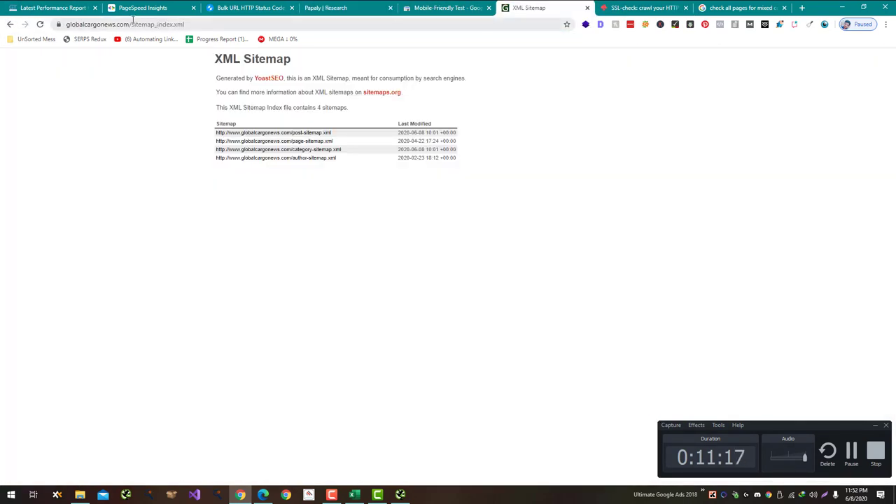
{"action": "left_click_drag", "start_coordinate": [129, 24], "coordinate": [65, 24]}
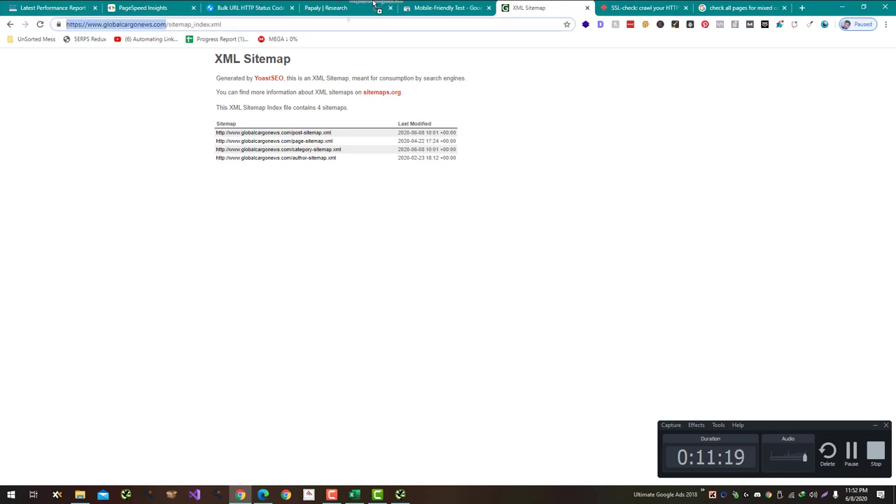
{"action": "key", "text": "alt+Tab"}
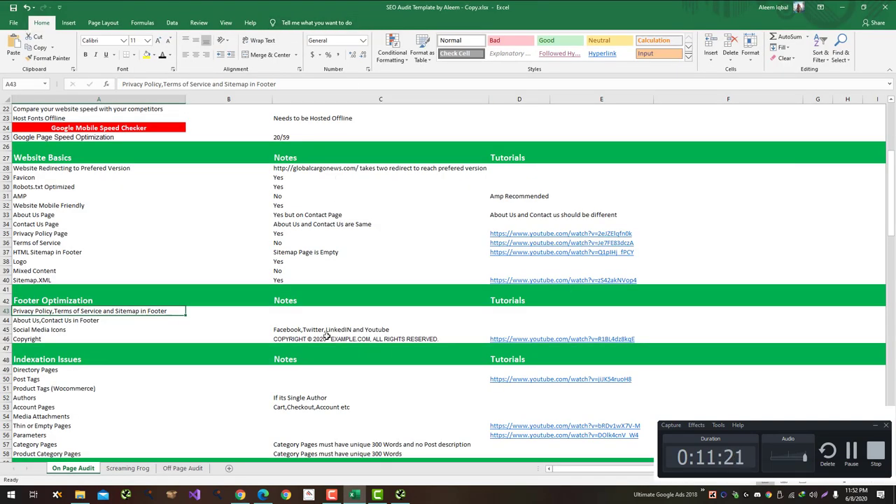
{"action": "key", "text": "alt+Tab"}
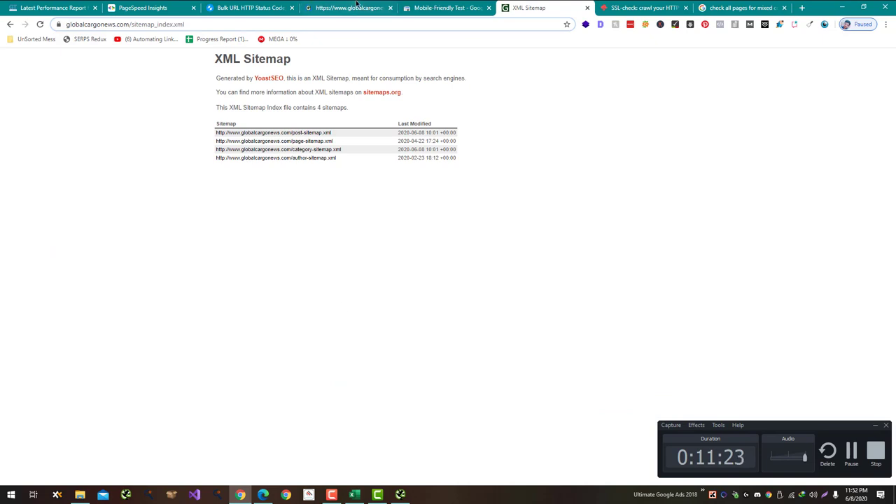
{"action": "left_click", "coordinate": [353, 7]}
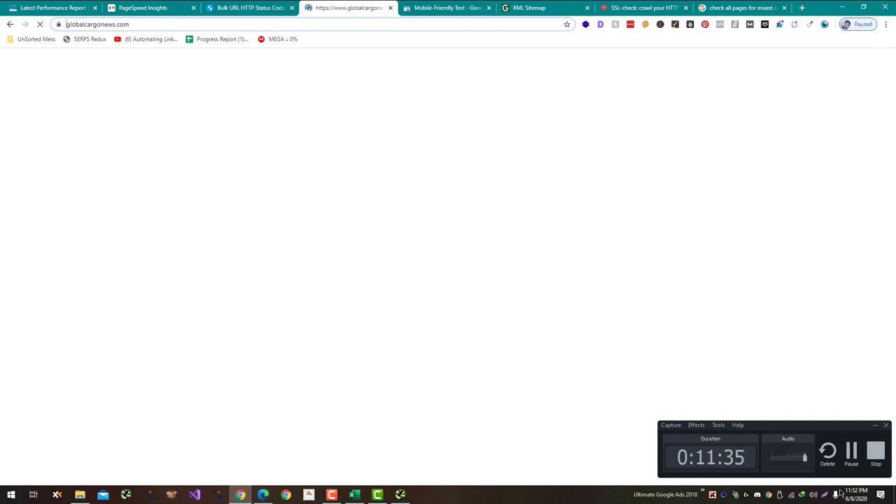
Step: Check the globalcargonews.com footer links, then return to the audit sheet at Notes cell C43
{"action": "scroll", "coordinate": [625, 343], "scroll_direction": "down", "scroll_amount": 20}
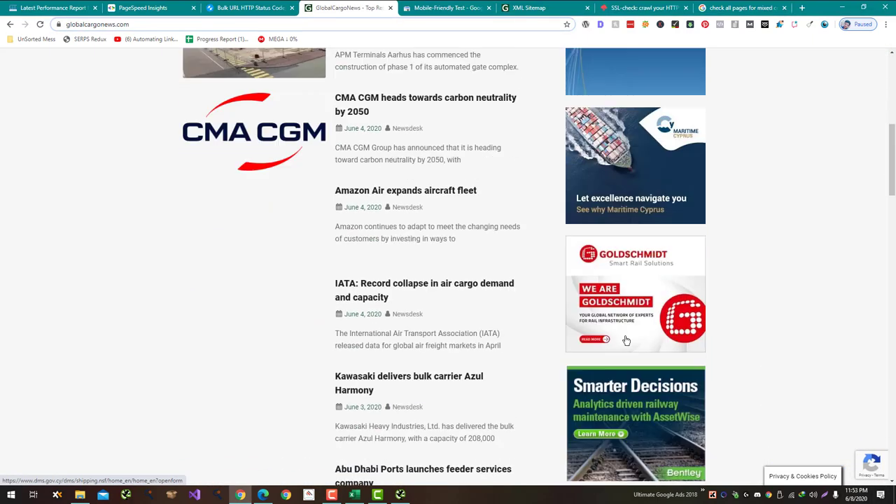
{"action": "key", "text": "alt+Tab"}
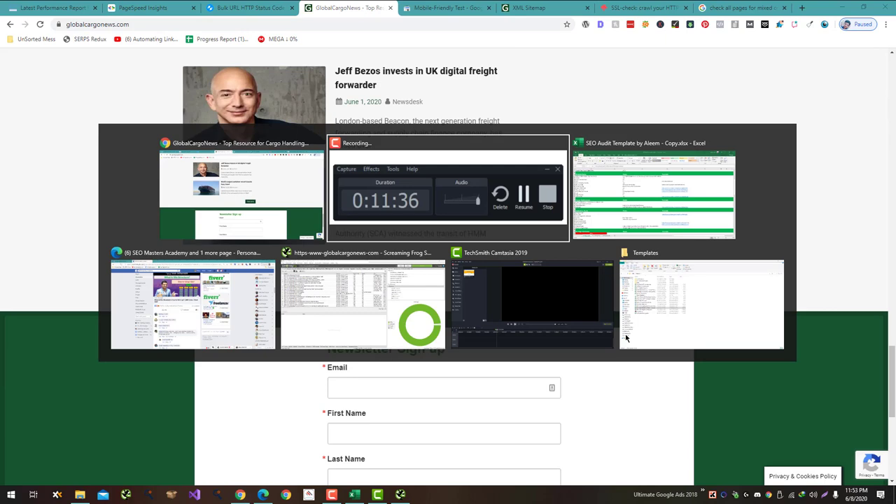
{"action": "key", "text": "alt+Tab"}
{"action": "key", "text": "alt+Tab"}
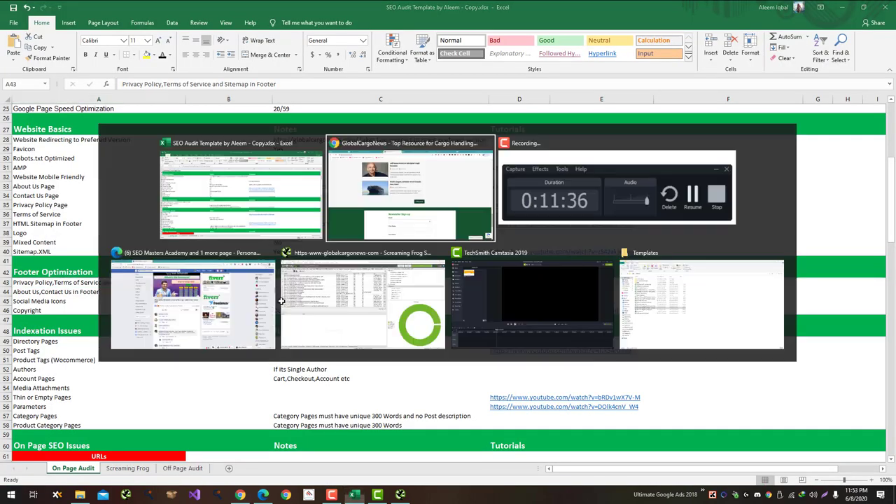
{"action": "scroll", "coordinate": [281, 301], "scroll_direction": "down", "scroll_amount": 5}
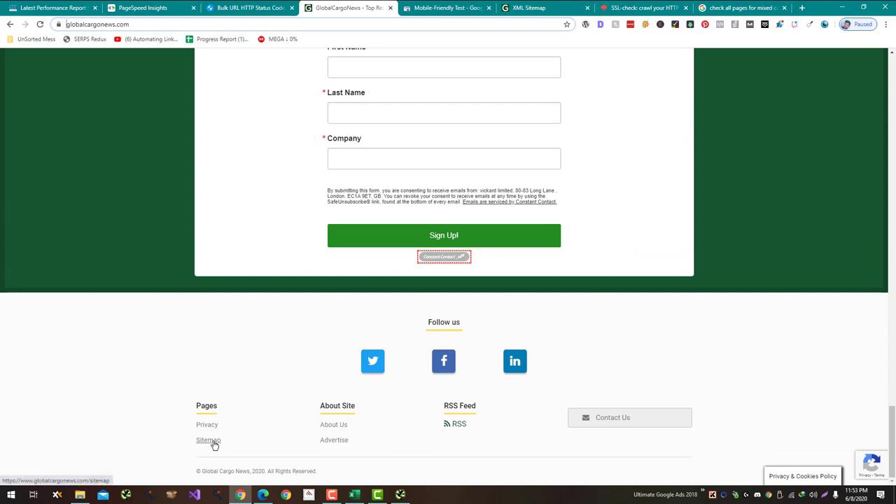
{"action": "key", "text": "alt+Tab"}
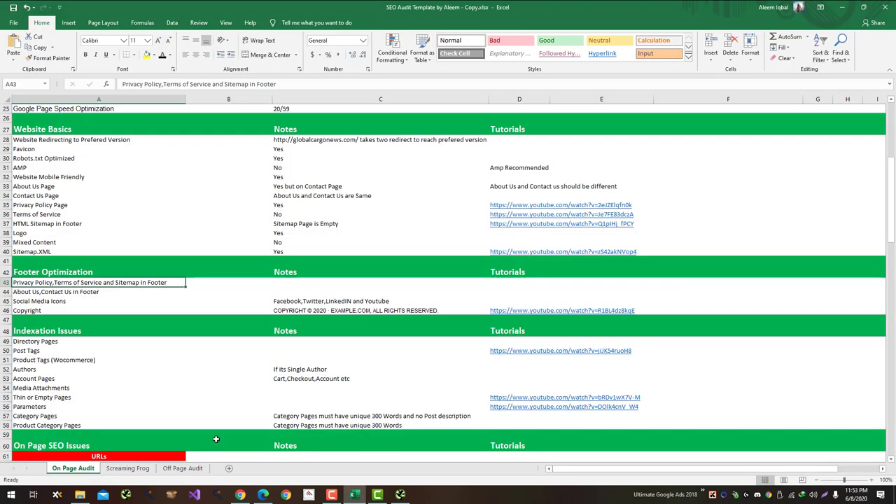
{"action": "key", "text": "alt"}
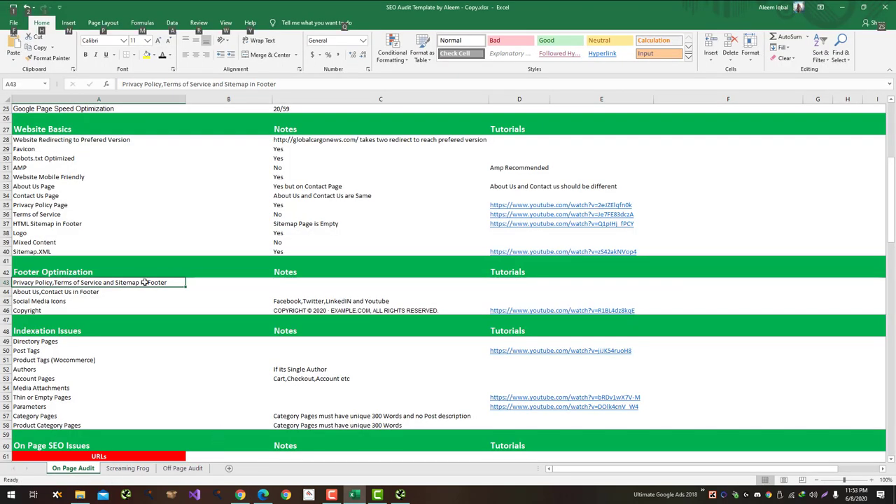
{"action": "key", "text": "alt+Tab"}
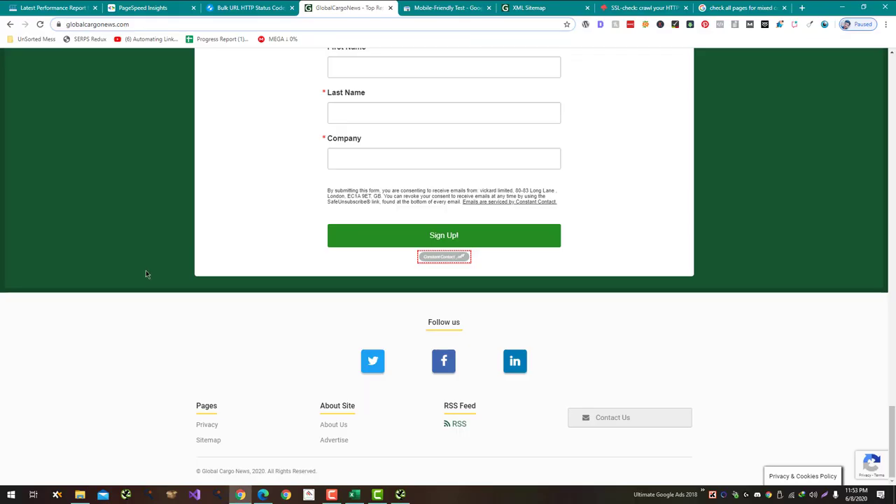
{"action": "key", "text": "alt+Tab"}
{"action": "key", "text": "Right"}
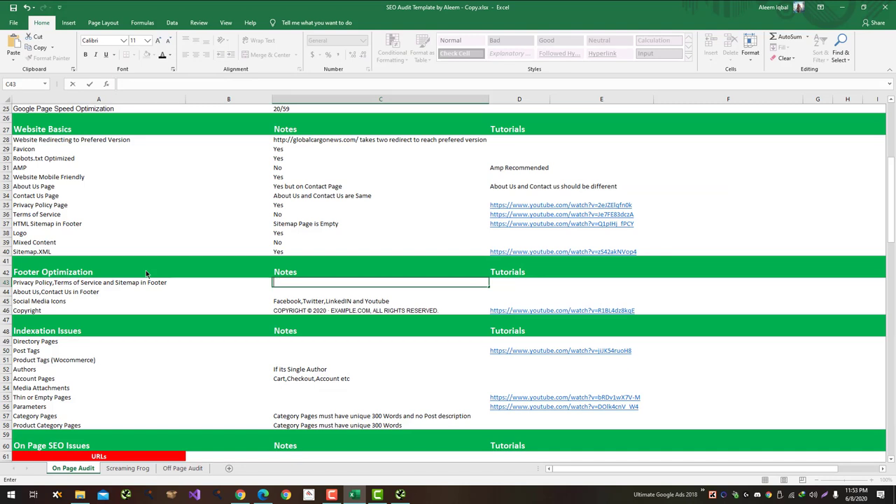
Step: Enter 'Terms of Service Missing' in C43 and 'Contact Us Missing' in C44
{"action": "type", "text": "erms of Service Missing"}
{"action": "key", "text": "Return"}
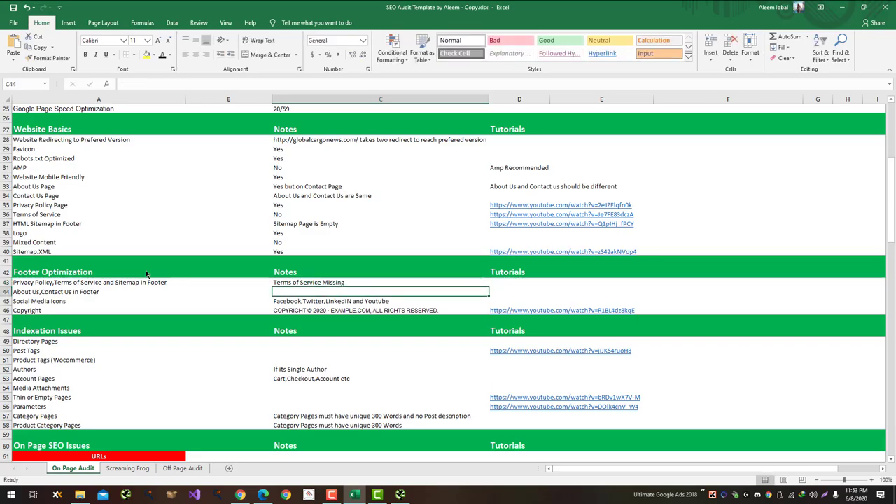
{"action": "key", "text": "alt+Tab"}
{"action": "key", "text": "alt+Tab"}
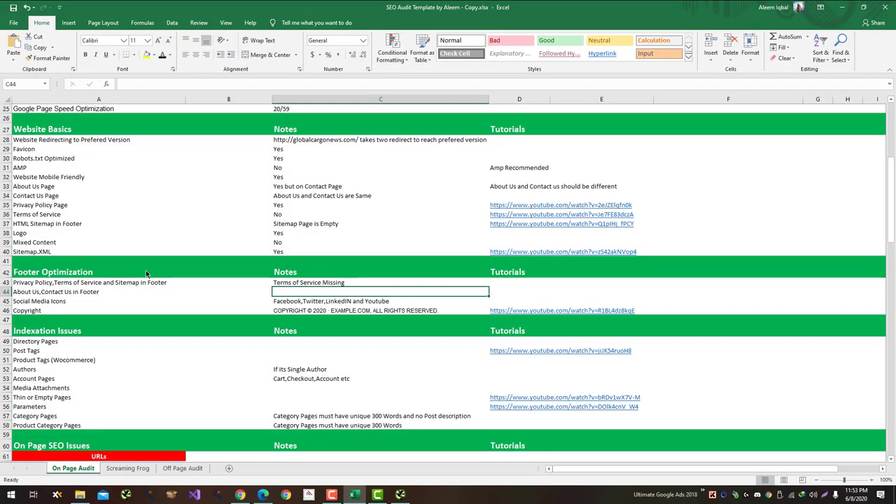
{"action": "key", "text": "alt+Tab"}
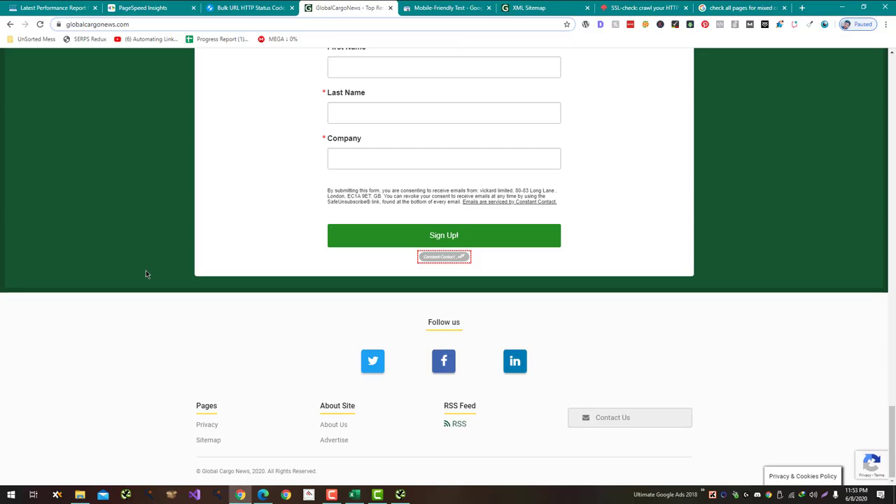
{"action": "key", "text": "alt+Tab"}
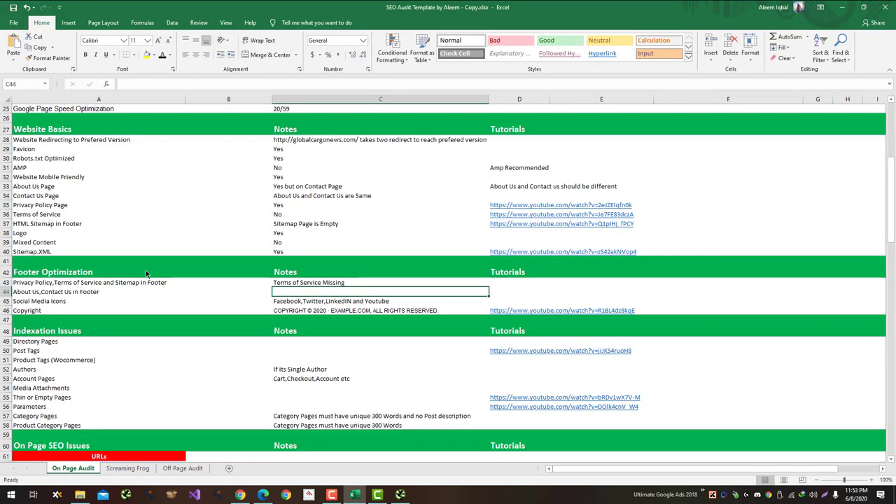
{"action": "type", "text": "Contact U"}
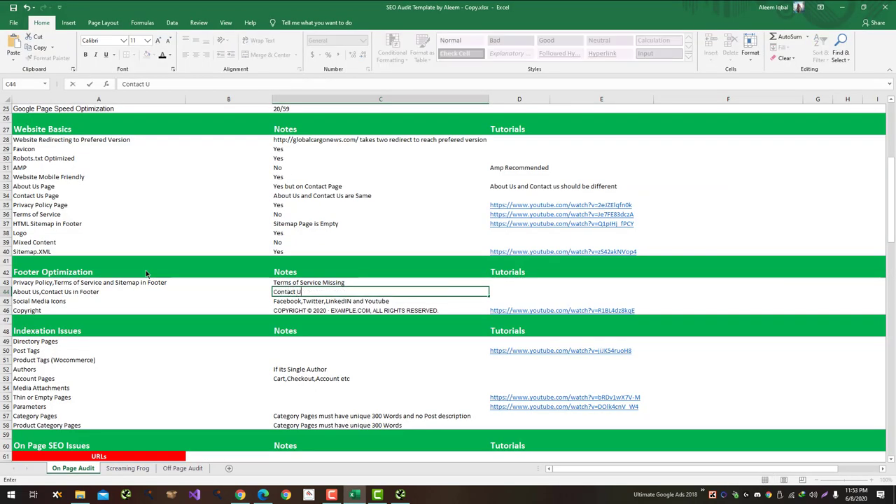
{"action": "type", "text": "s Missing"}
{"action": "key", "text": "Return"}
Step: Add the remark 'About Us and Contact Us must have different pages' in D44
{"action": "key", "text": "Right"}
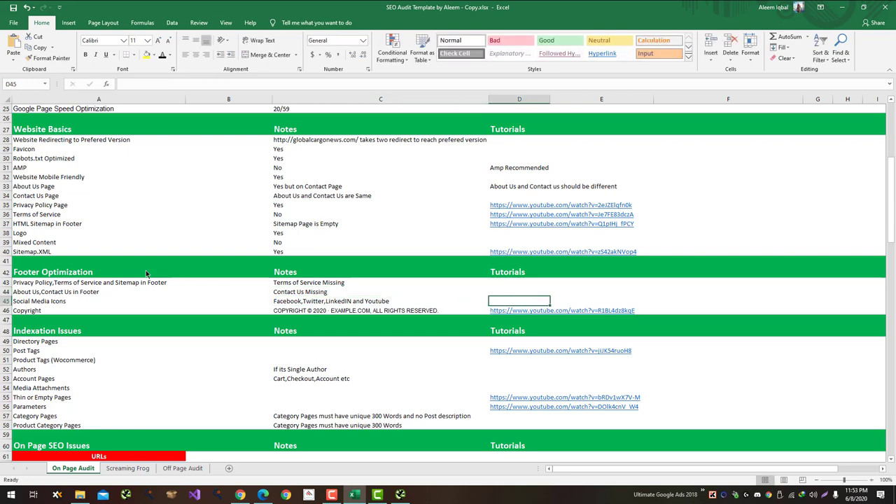
{"action": "key", "text": "Up"}
{"action": "type", "text": "About Us"}
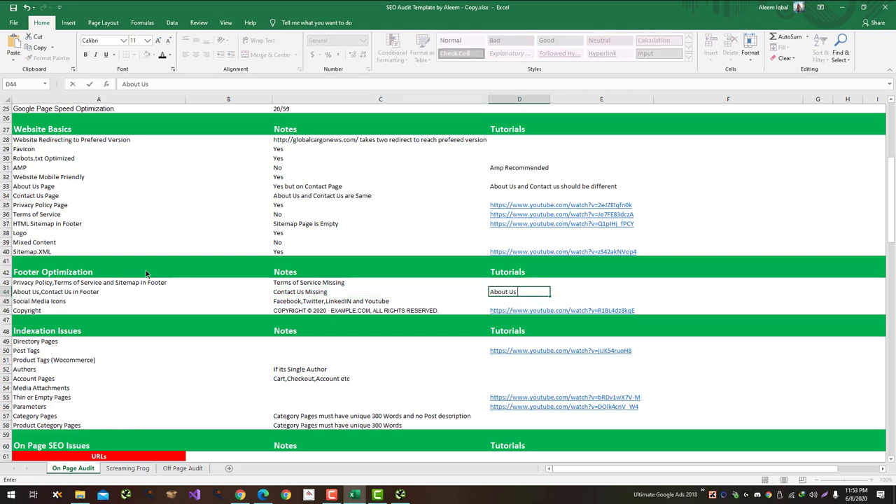
{"action": "type", "text": " and Contact Us must have d"}
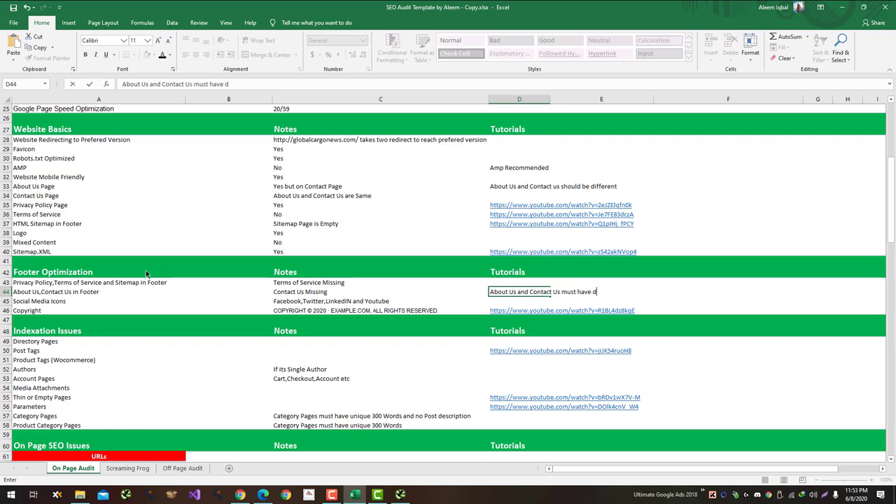
{"action": "type", "text": "ifferent pages"}
{"action": "key", "text": "Return"}
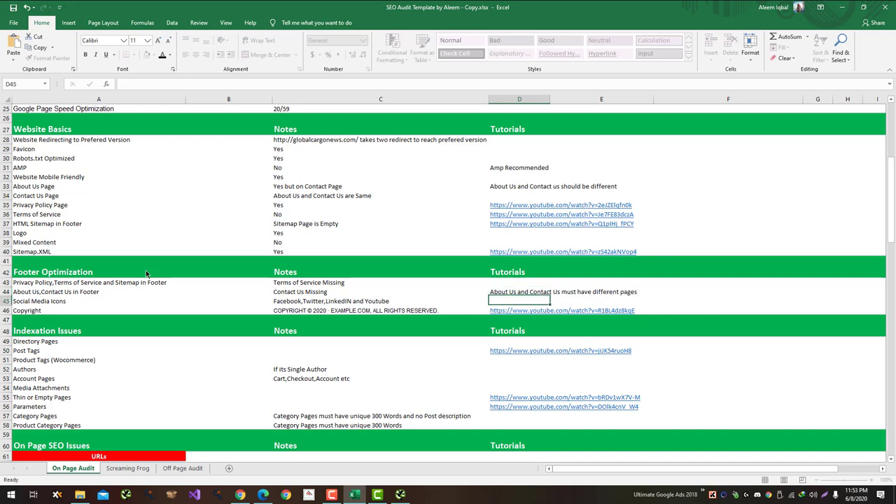
{"action": "key", "text": "Down"}
{"action": "key", "text": "Left"}
{"action": "key", "text": "alt+Tab"}
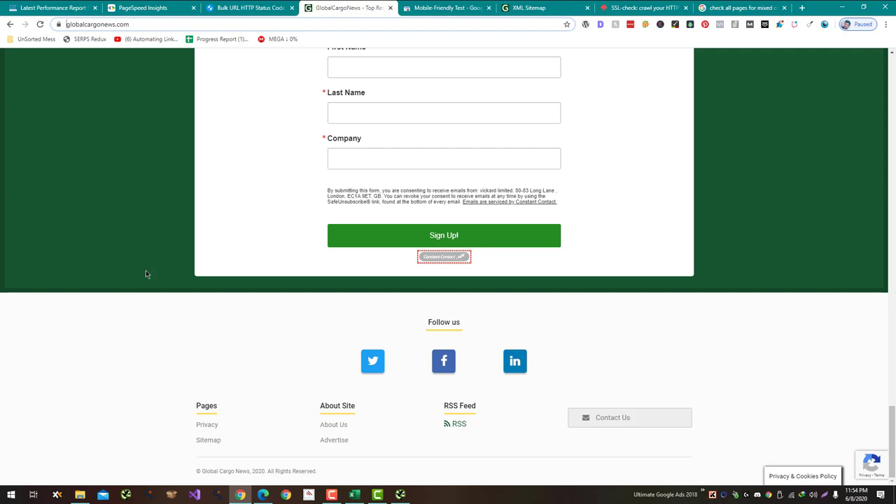
{"action": "key", "text": "alt+Tab"}
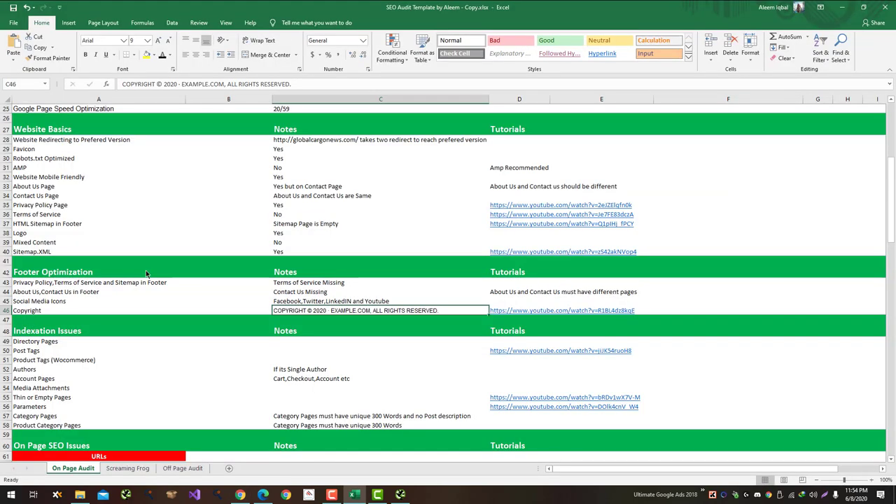
{"action": "key", "text": "alt+Tab"}
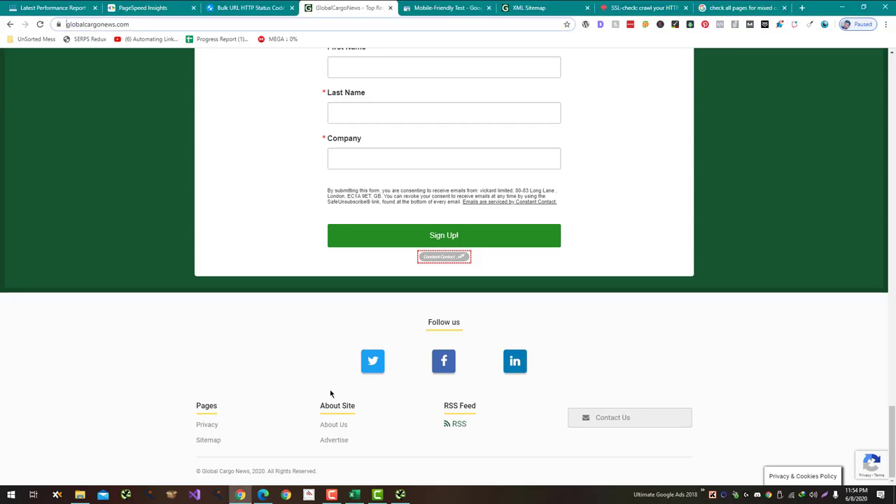
Step: Open the footer's LinkedIn, Facebook and Twitter links in new tabs and review the LinkedIn page
{"action": "middle_click", "coordinate": [515, 361]}
{"action": "middle_click", "coordinate": [452, 365]}
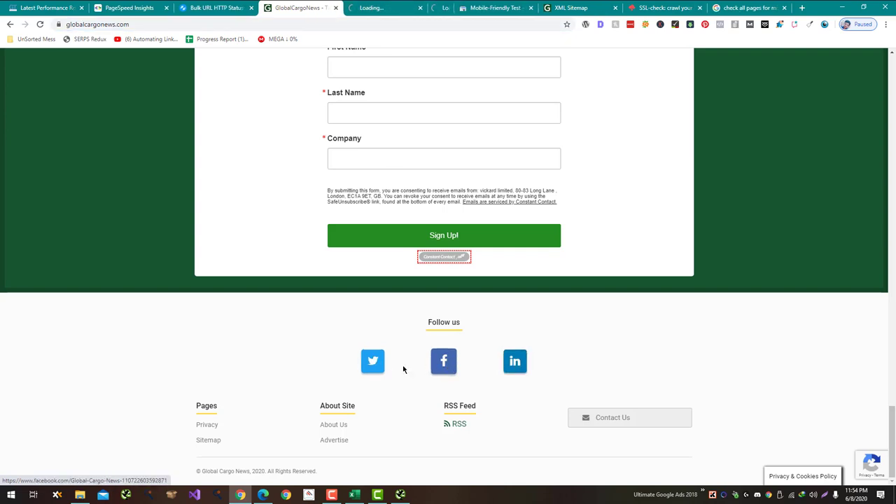
{"action": "middle_click", "coordinate": [372, 361]}
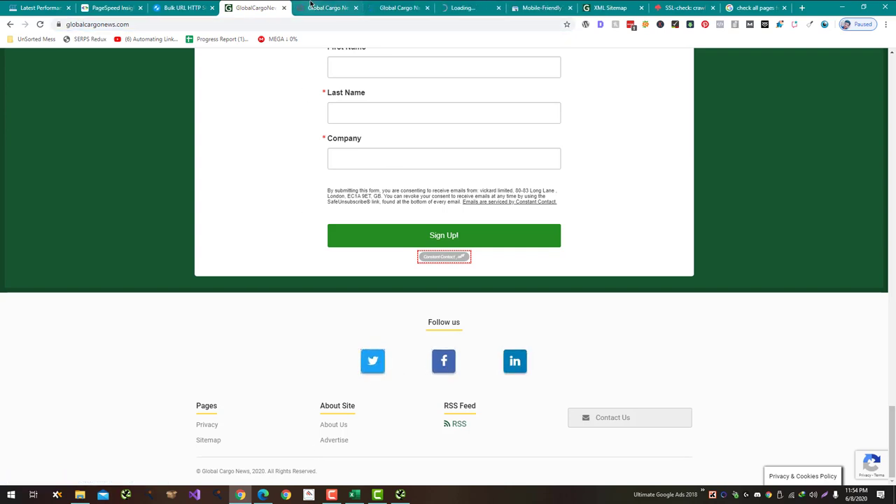
{"action": "left_click", "coordinate": [311, 5]}
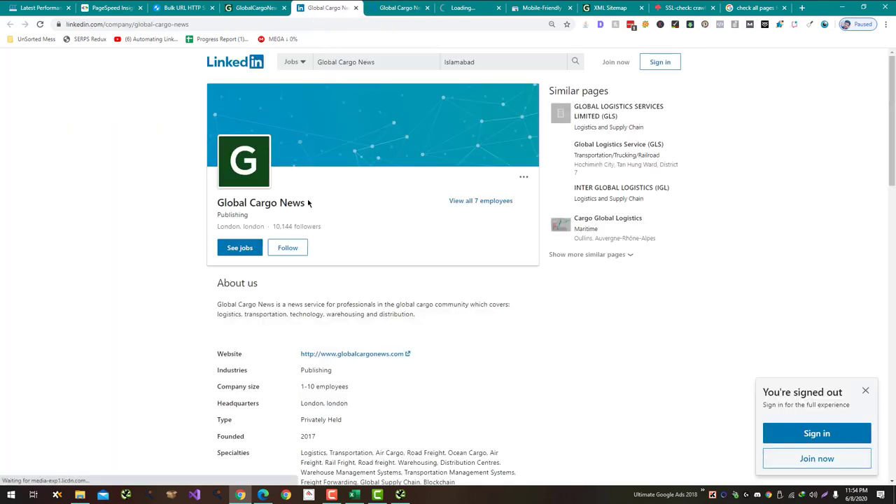
{"action": "scroll", "coordinate": [318, 251], "scroll_direction": "down", "scroll_amount": 3}
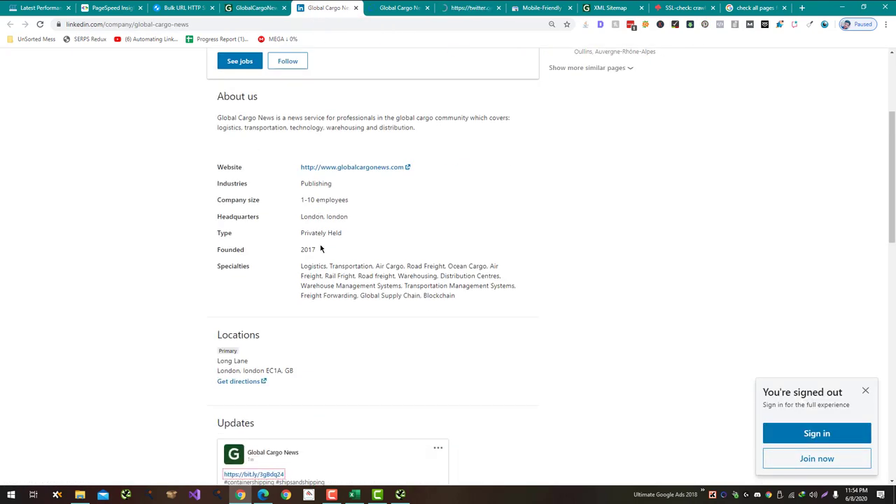
{"action": "scroll", "coordinate": [320, 249], "scroll_direction": "down", "scroll_amount": 1}
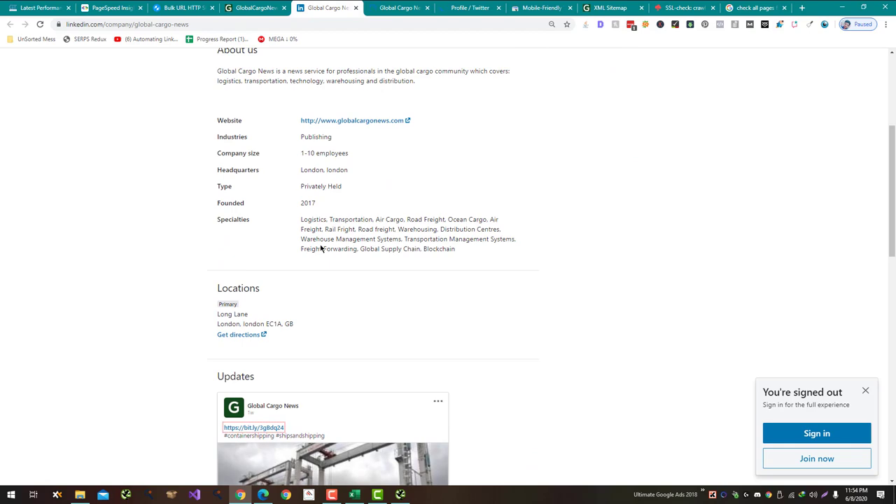
{"action": "scroll", "coordinate": [320, 245], "scroll_direction": "up", "scroll_amount": 1}
{"action": "scroll", "coordinate": [320, 249], "scroll_direction": "up", "scroll_amount": 3}
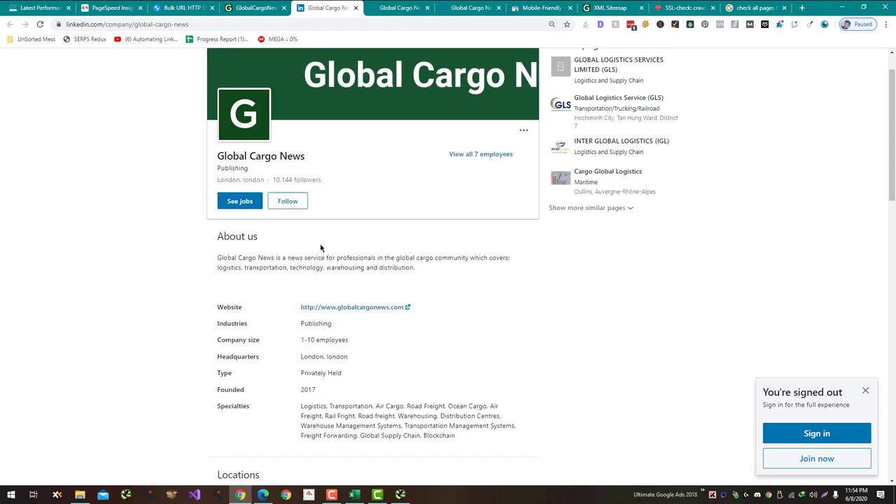
{"action": "scroll", "coordinate": [320, 250], "scroll_direction": "down", "scroll_amount": 10}
Step: Close the LinkedIn and StayFocusd tabs and return to the GlobalCargoNews page
{"action": "key", "text": "ctrl+w"}
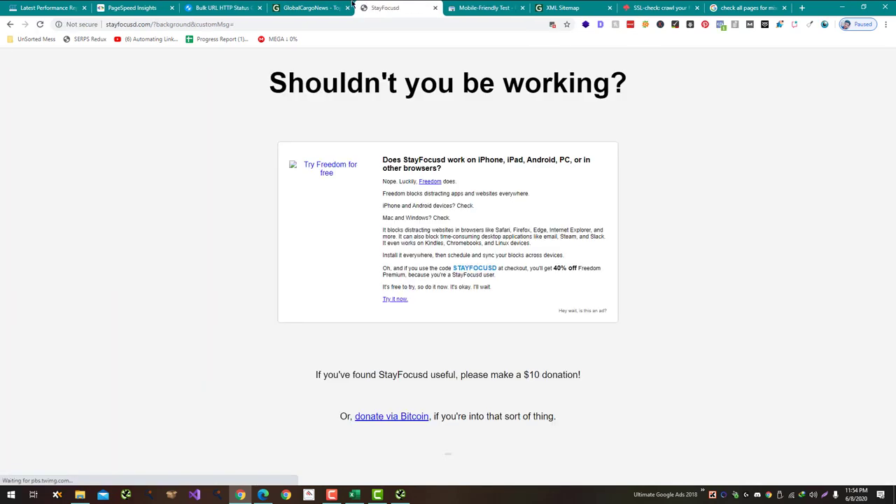
{"action": "key", "text": "ctrl+w"}
{"action": "left_click", "coordinate": [245, 7]}
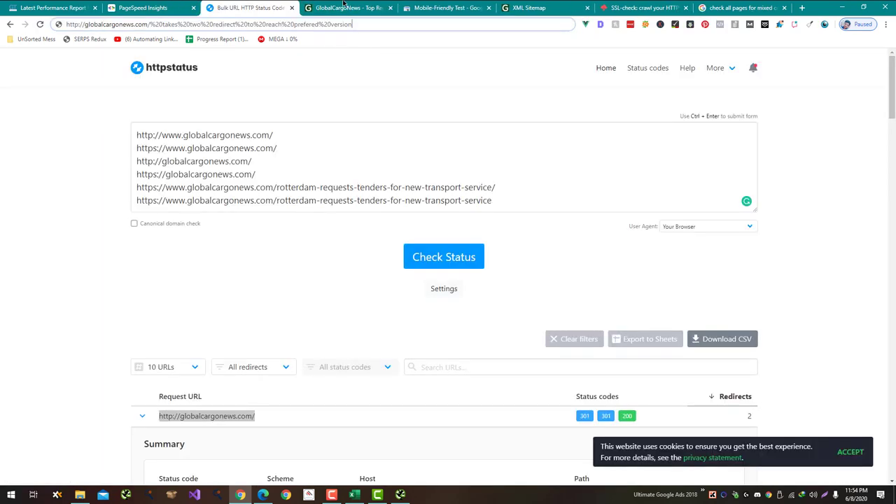
{"action": "left_click", "coordinate": [346, 7]}
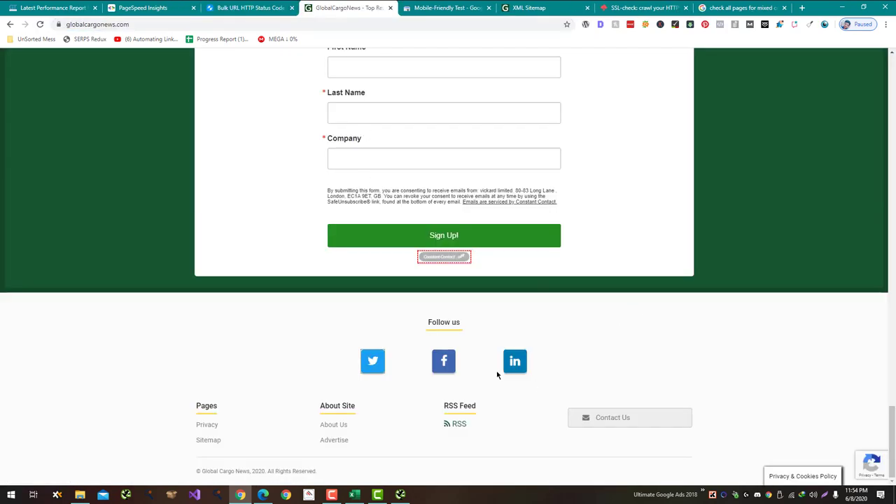
Step: Enter 'Yes' for the Social Media Icons and Copyright footer notes in C45 and C46
{"action": "key", "text": "alt+Tab"}
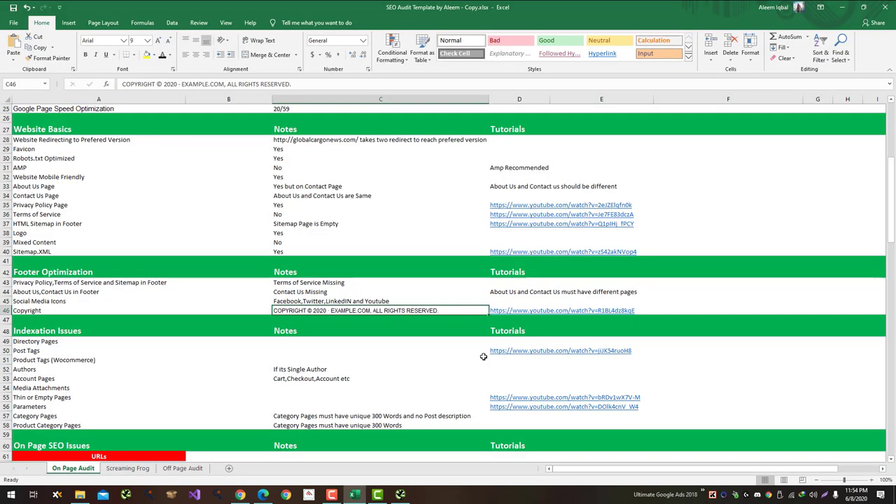
{"action": "key", "text": "Up"}
{"action": "type", "text": "Yes"}
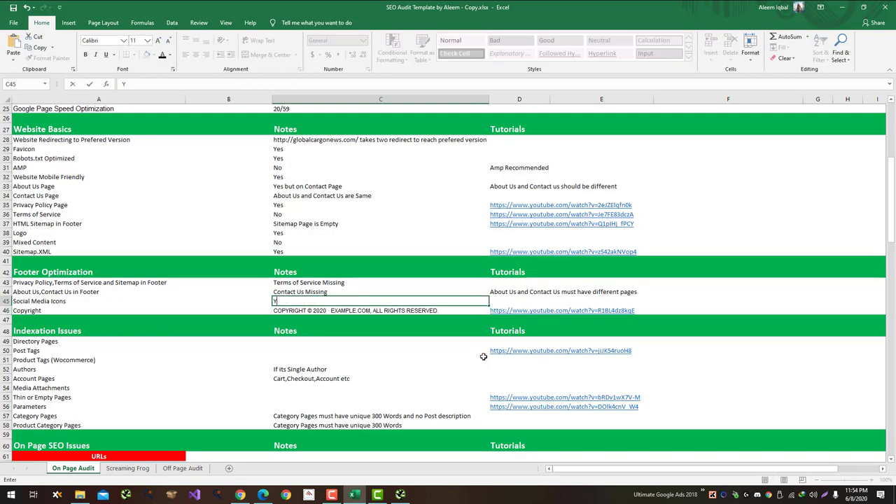
{"action": "key", "text": "Return"}
{"action": "type", "text": "Yes"}
{"action": "key", "text": "Return"}
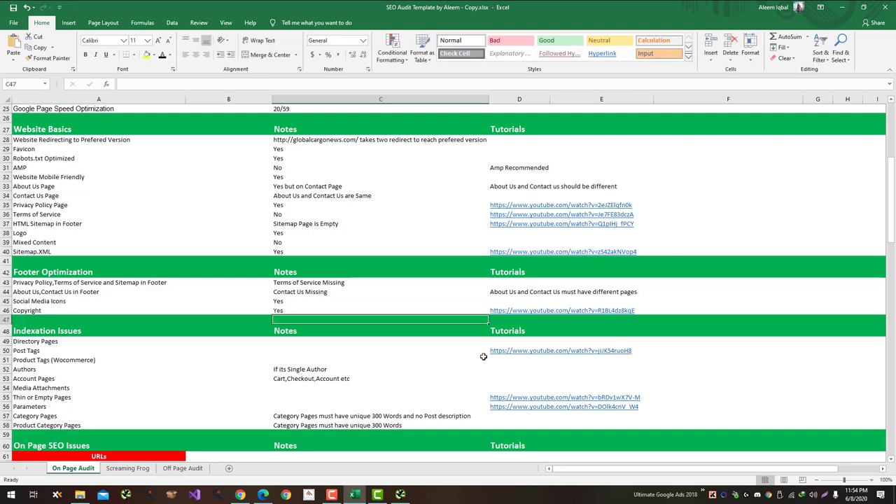
Step: Select the Post Tags notes cell C50 and go back to the browser's address bar
{"action": "left_click", "coordinate": [334, 346]}
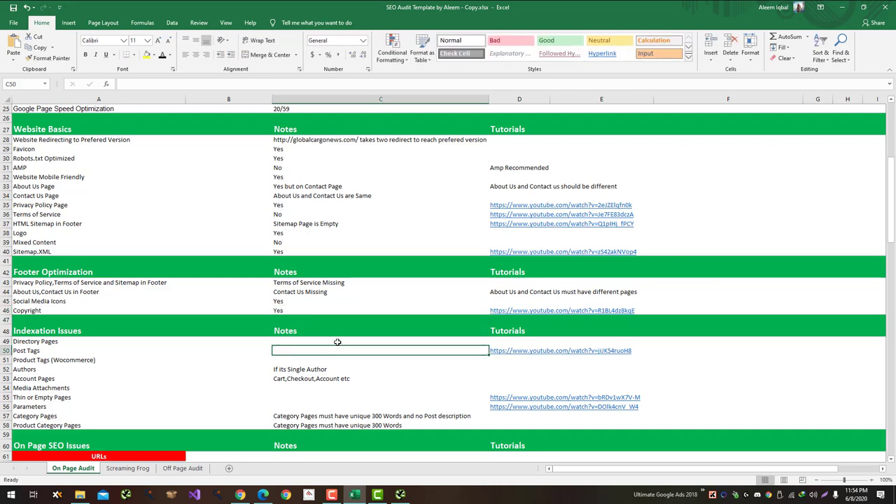
{"action": "key", "text": "alt+Tab"}
{"action": "left_click", "coordinate": [145, 25]}
{"action": "key", "text": "ctrl+c"}
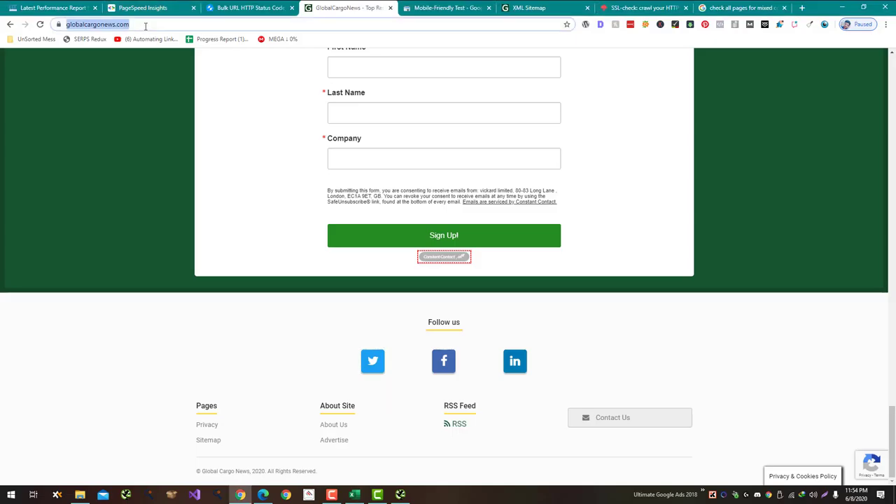
{"action": "key", "text": "ctrl+t"}
{"action": "type", "text": "site:"}
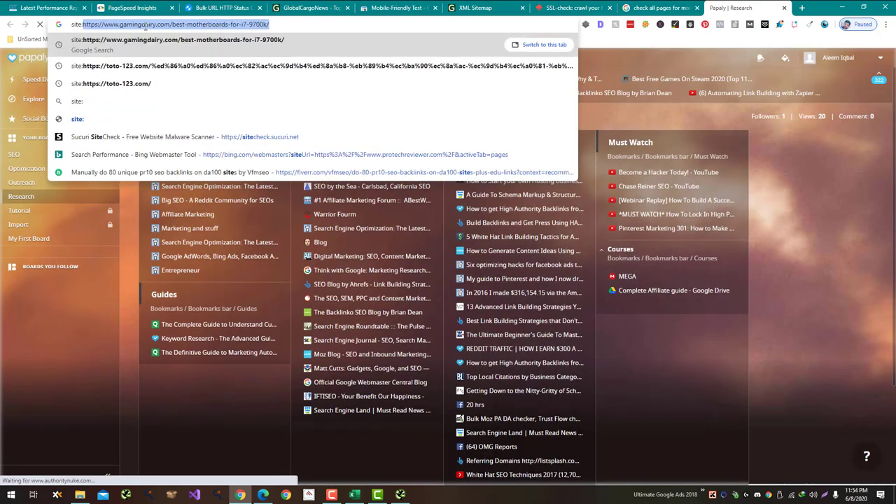
{"action": "key", "text": "ctrl+v"}
{"action": "type", "text": "inurl:wp-content"}
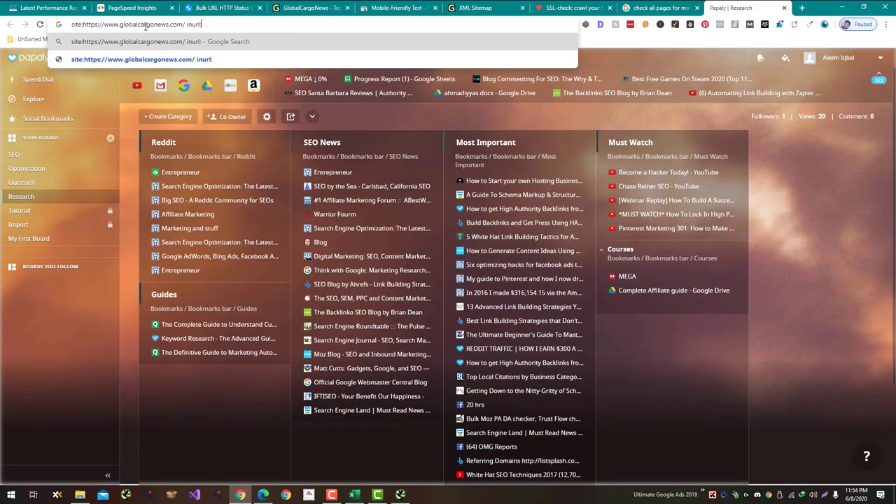
{"action": "key", "text": "Return"}
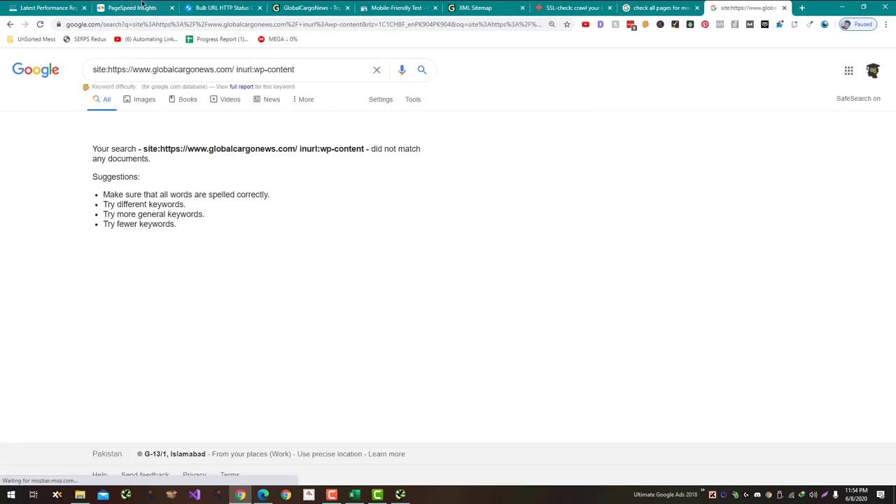
Step: Remove the inurl:wp-content filter to list all of the site's indexed pages
{"action": "left_click_drag", "start_coordinate": [235, 69], "coordinate": [501, 70]}
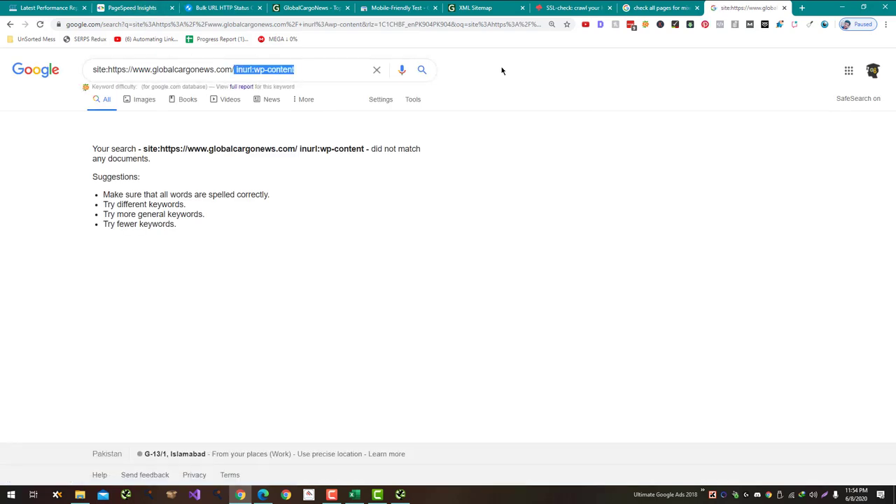
{"action": "key", "text": "BackSpace"}
{"action": "key", "text": "Return"}
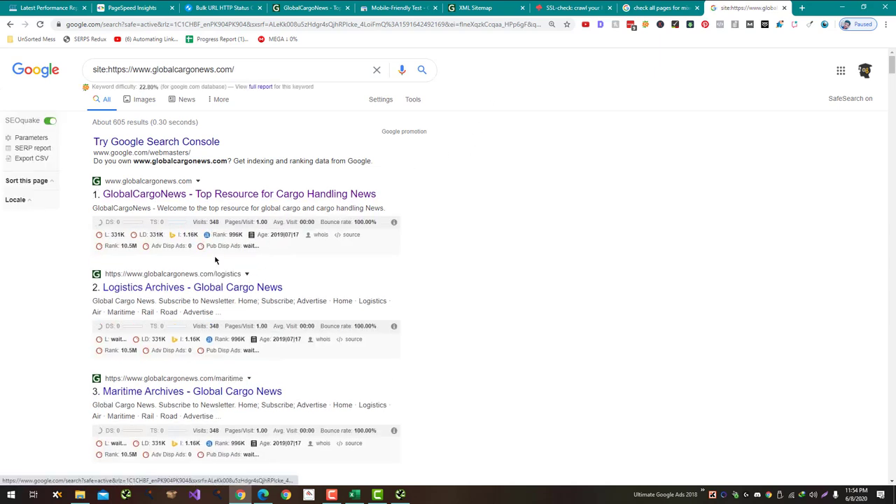
{"action": "left_click", "coordinate": [885, 24]}
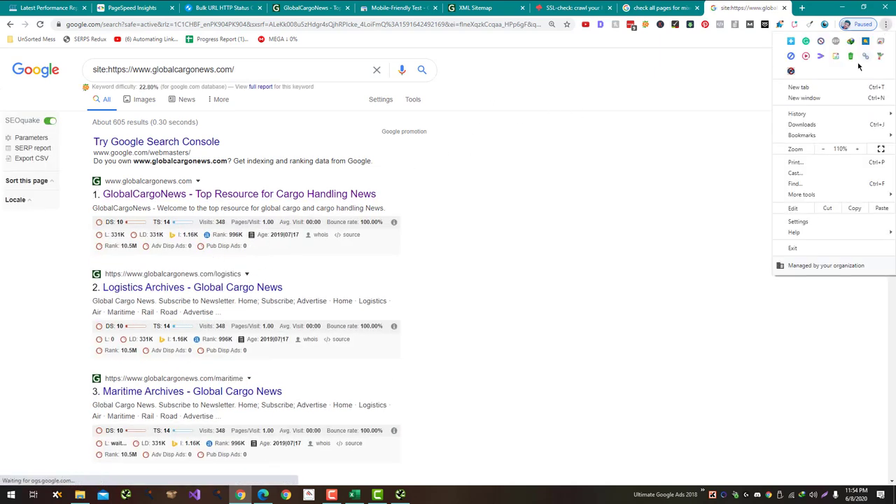
{"action": "left_click", "coordinate": [559, 206]}
Step: Browse the roughly 605 indexed results, then return to the Excel audit
{"action": "scroll", "coordinate": [561, 202], "scroll_direction": "down", "scroll_amount": 3}
{"action": "scroll", "coordinate": [561, 203], "scroll_direction": "down", "scroll_amount": 3}
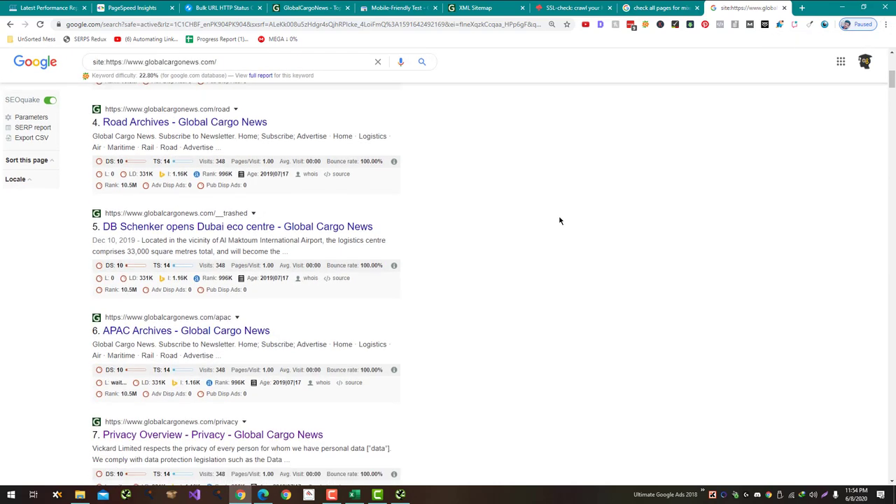
{"action": "scroll", "coordinate": [560, 209], "scroll_direction": "down", "scroll_amount": 1}
{"action": "scroll", "coordinate": [435, 229], "scroll_direction": "down", "scroll_amount": 7}
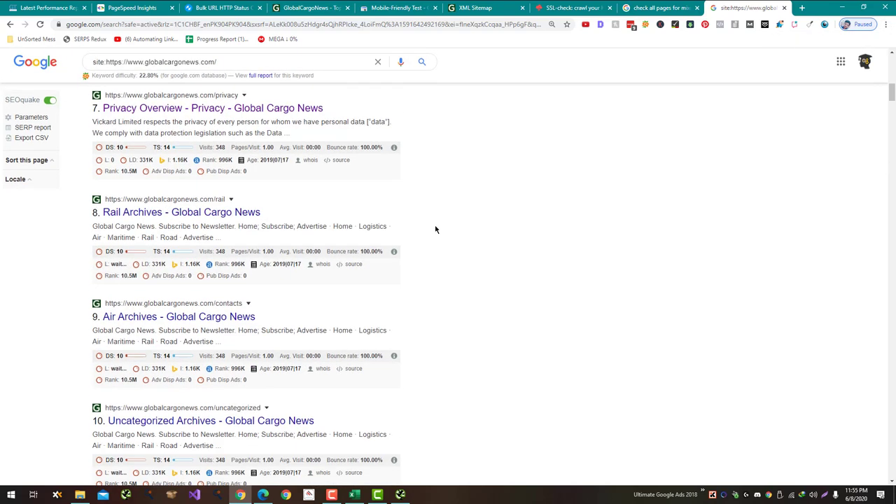
{"action": "scroll", "coordinate": [435, 229], "scroll_direction": "down", "scroll_amount": 13}
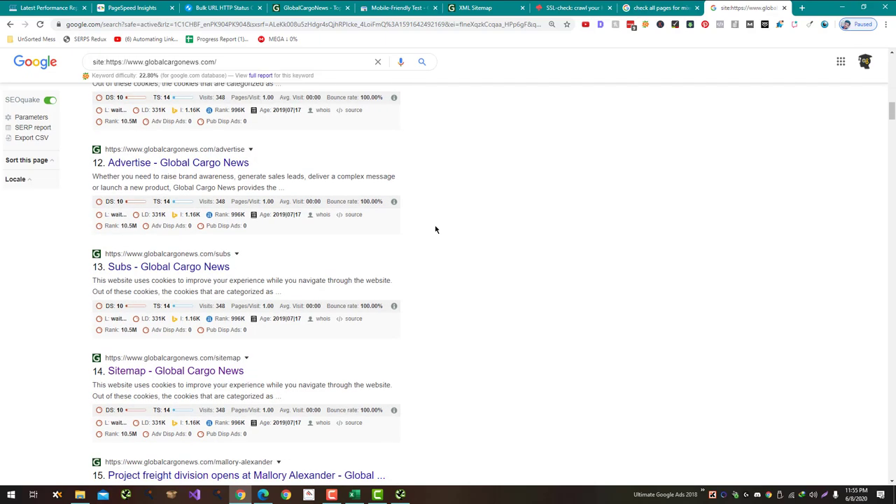
{"action": "scroll", "coordinate": [435, 229], "scroll_direction": "down", "scroll_amount": 9}
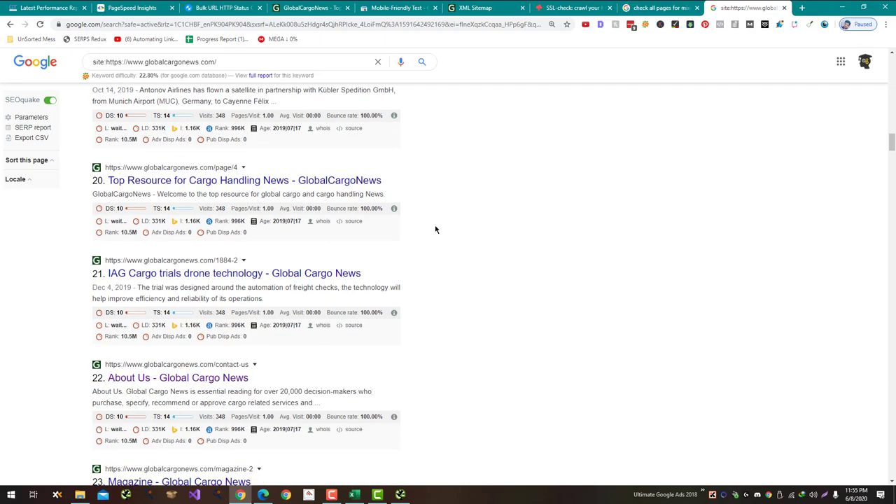
{"action": "scroll", "coordinate": [435, 229], "scroll_direction": "down", "scroll_amount": 8}
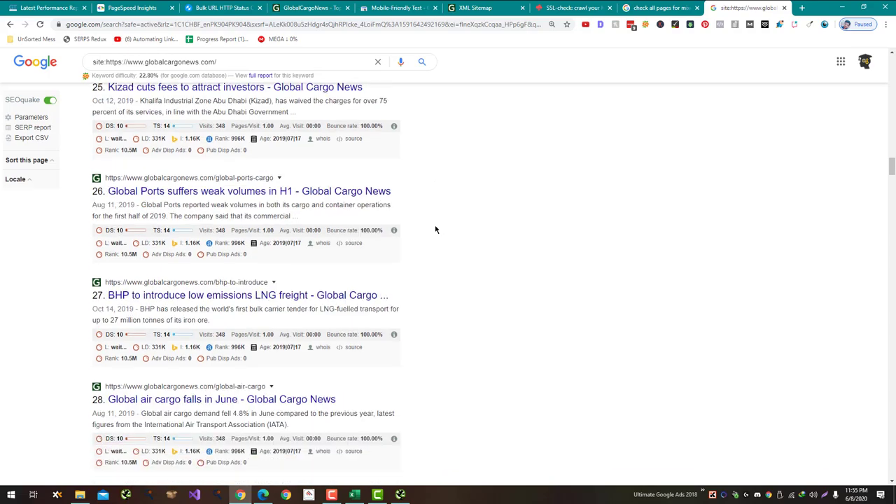
{"action": "scroll", "coordinate": [469, 256], "scroll_direction": "down", "scroll_amount": 20}
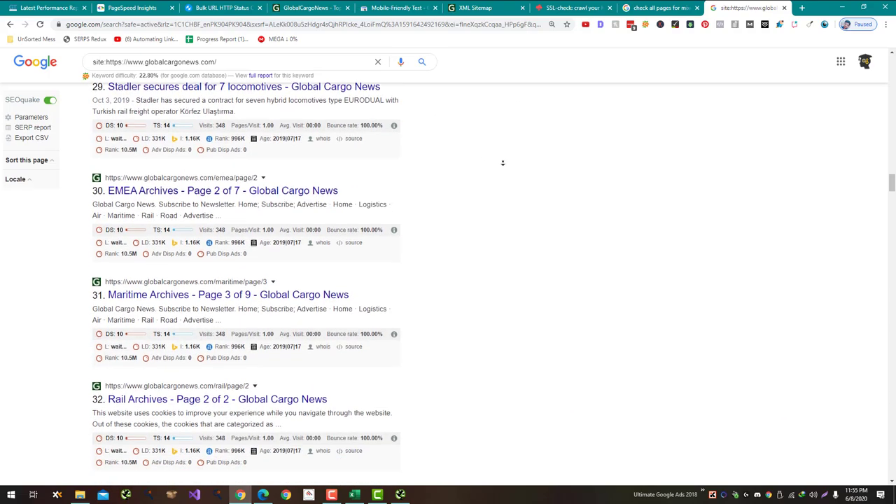
{"action": "scroll", "coordinate": [469, 257], "scroll_direction": "down", "scroll_amount": 18}
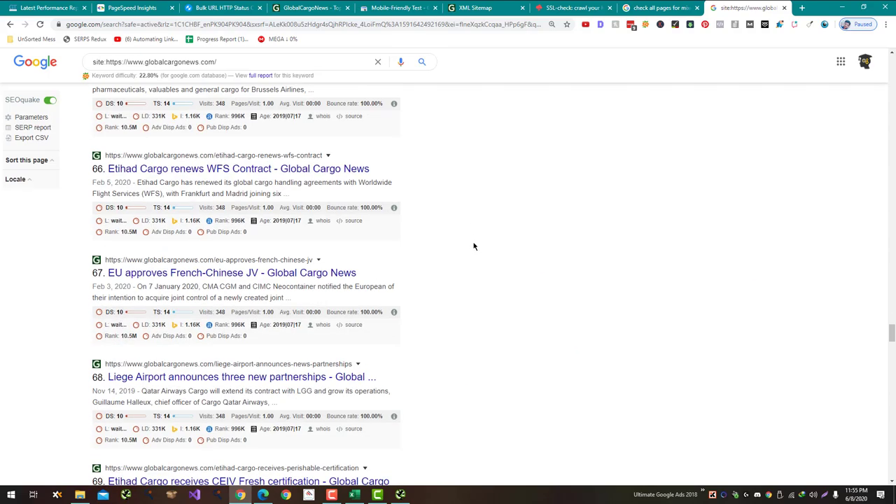
{"action": "scroll", "coordinate": [468, 253], "scroll_direction": "down", "scroll_amount": 4}
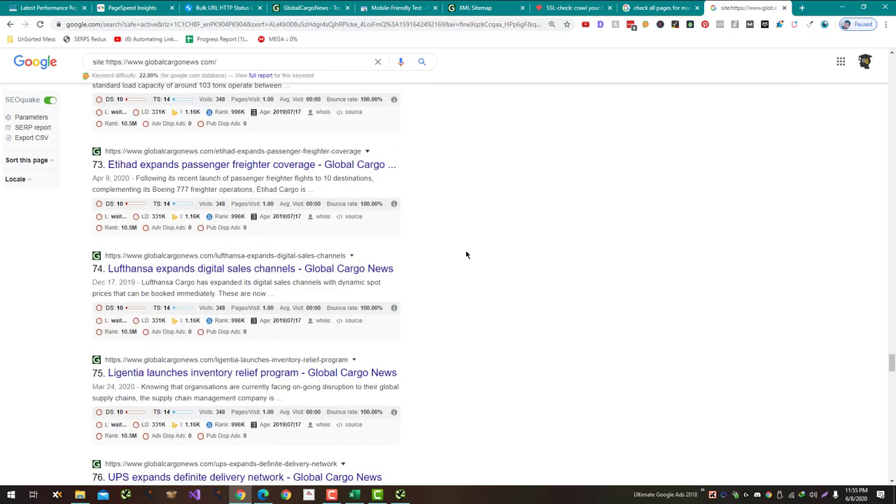
{"action": "key", "text": "alt+Tab"}
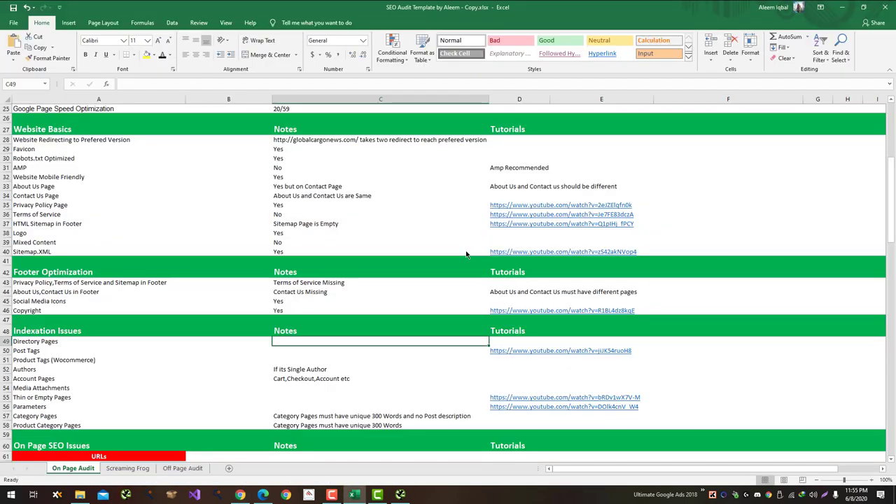
Step: Record 'No' for Directory Pages and search the site with inurl:tag
{"action": "type", "text": "No"}
{"action": "key", "text": "Return"}
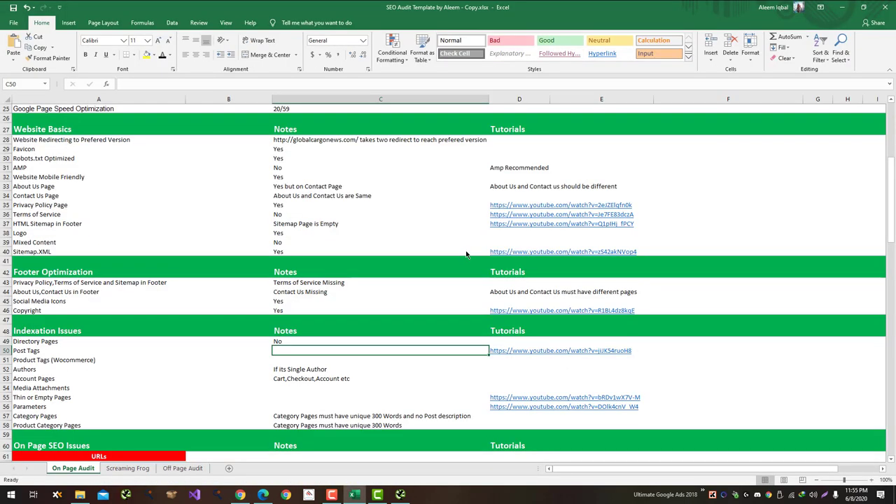
{"action": "key", "text": "alt+Tab"}
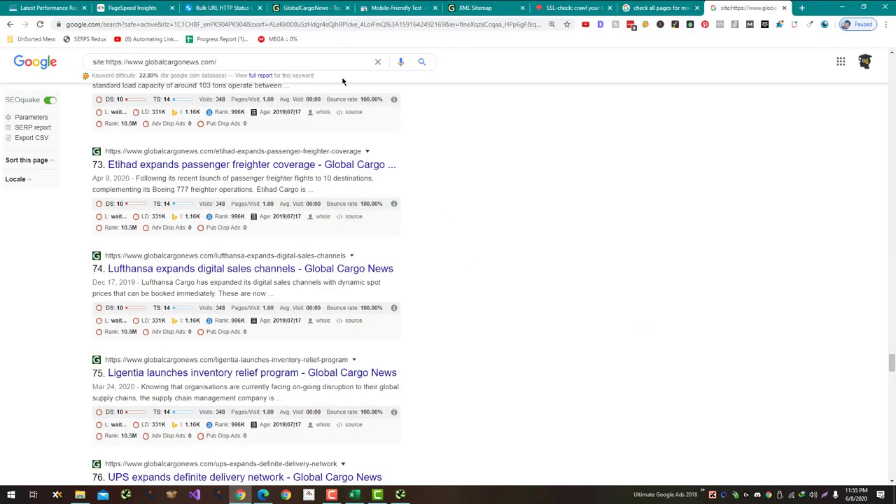
{"action": "left_click", "coordinate": [302, 66]}
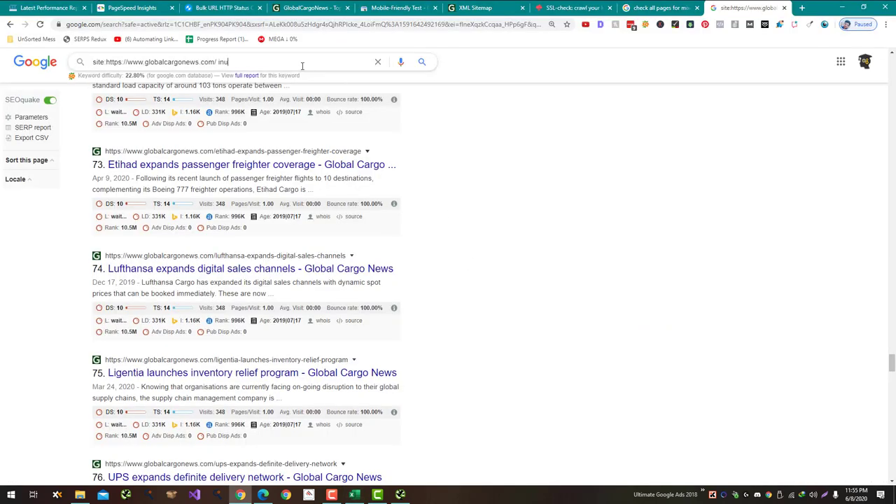
{"action": "type", "text": "inurl:tag"}
{"action": "key", "text": "Return"}
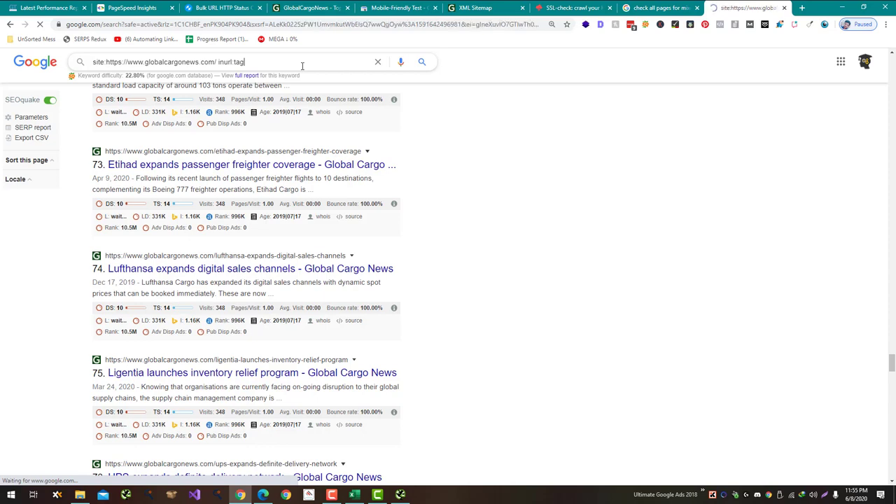
Step: Enter 'No' for Post Tags and Product Tags, then select 'tag' in the search query
{"action": "key", "text": "alt+Tab"}
{"action": "type", "text": "No"}
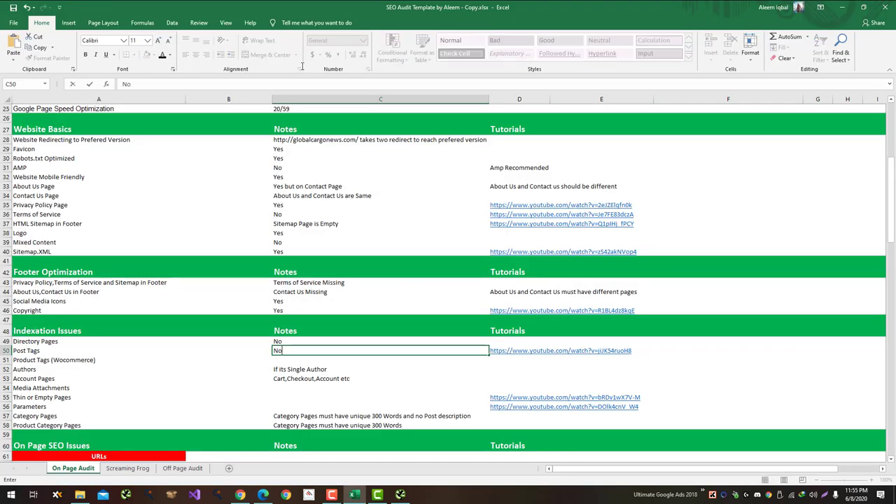
{"action": "key", "text": "Return"}
{"action": "key", "text": "alt+Tab"}
{"action": "key", "text": "alt+Tab"}
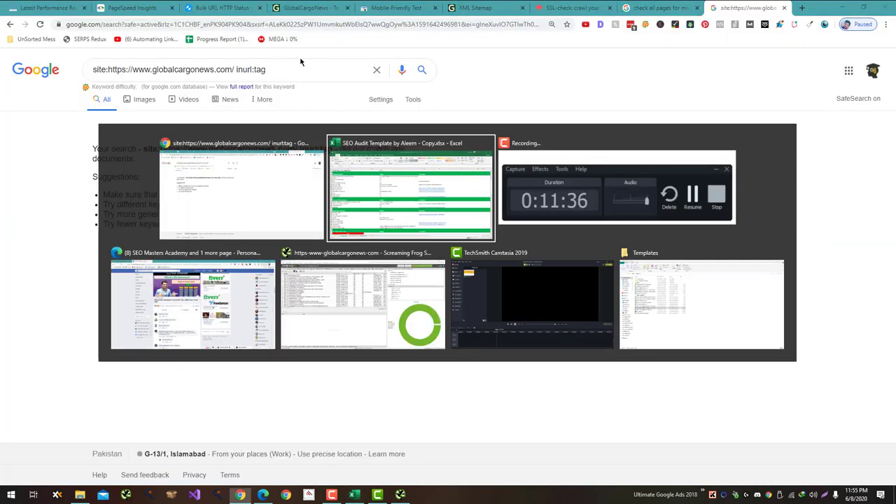
{"action": "type", "text": "No"}
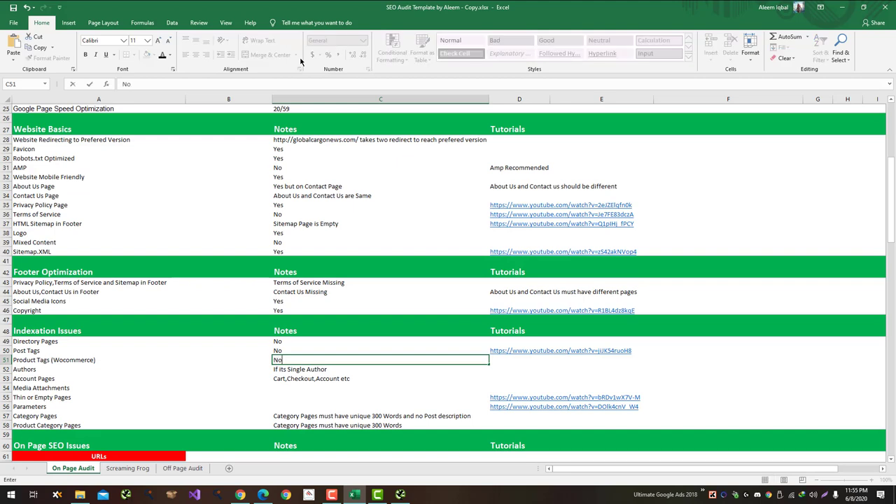
{"action": "key", "text": "Return"}
{"action": "key", "text": "alt+Tab"}
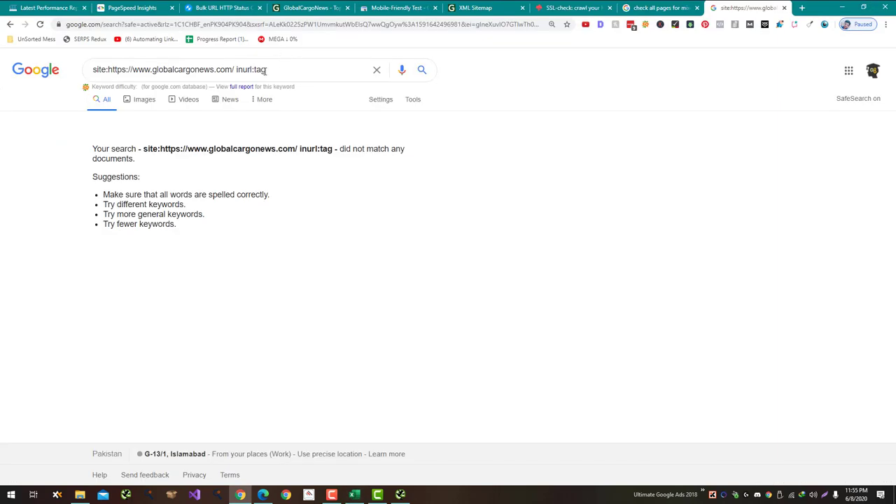
{"action": "double_click", "coordinate": [260, 69]}
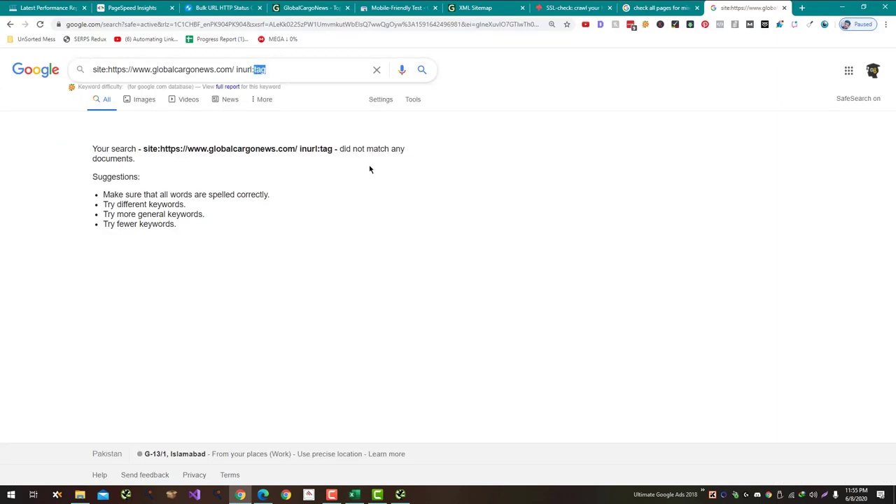
Step: Search the site with inurl:author and open the Newsdesk author result in a new tab
{"action": "type", "text": "a"}
{"action": "type", "text": "uthor"}
{"action": "key", "text": "Return"}
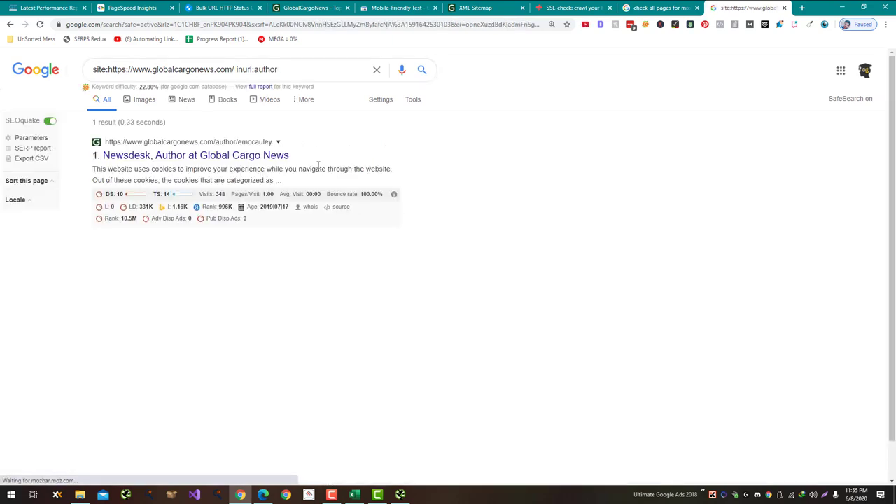
{"action": "middle_click", "coordinate": [254, 157]}
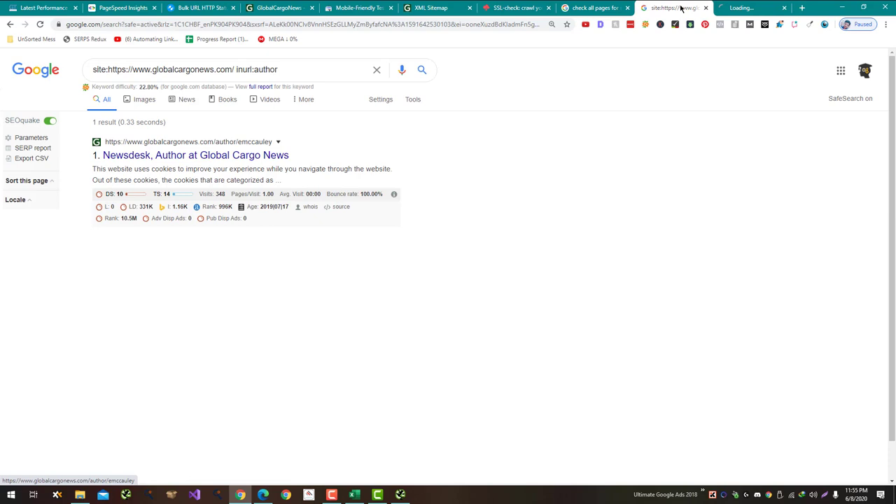
{"action": "left_click", "coordinate": [742, 8]}
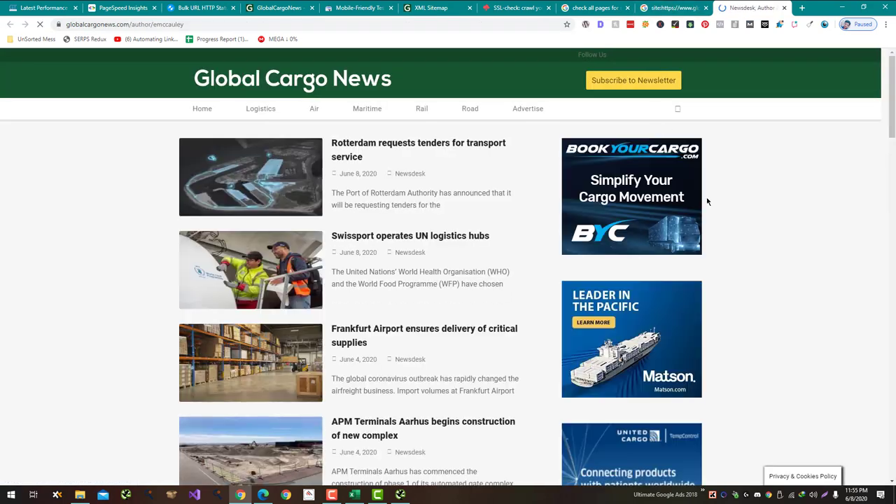
Step: Scroll through the Newsdesk author archive page, then return to the Excel workbook
{"action": "scroll", "coordinate": [707, 202], "scroll_direction": "down", "scroll_amount": 3}
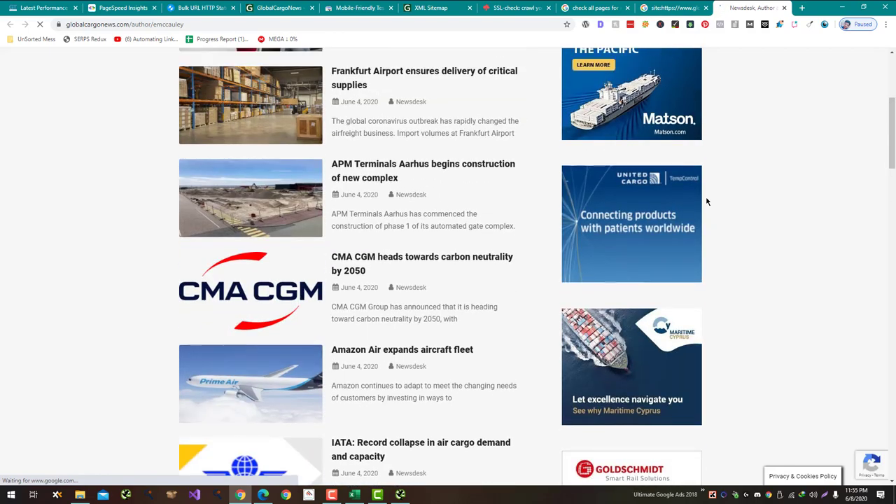
{"action": "scroll", "coordinate": [707, 201], "scroll_direction": "up", "scroll_amount": 3}
{"action": "scroll", "coordinate": [707, 202], "scroll_direction": "down", "scroll_amount": 20}
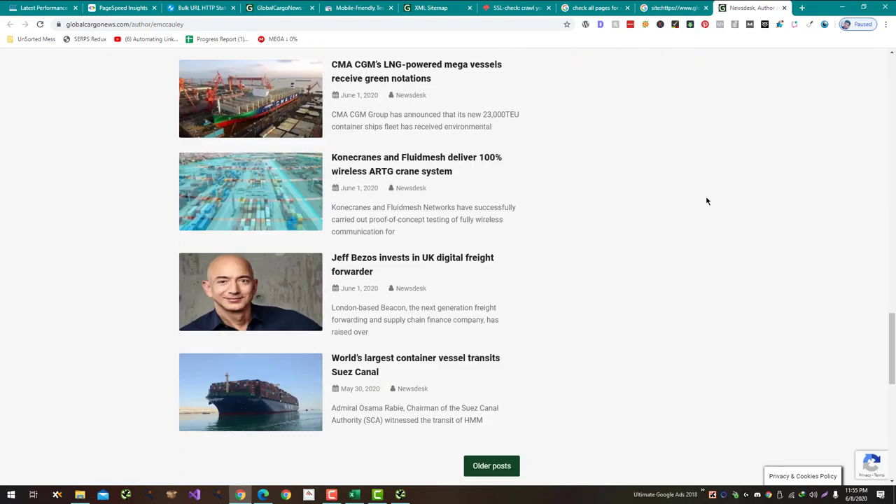
{"action": "scroll", "coordinate": [693, 245], "scroll_direction": "down", "scroll_amount": 4}
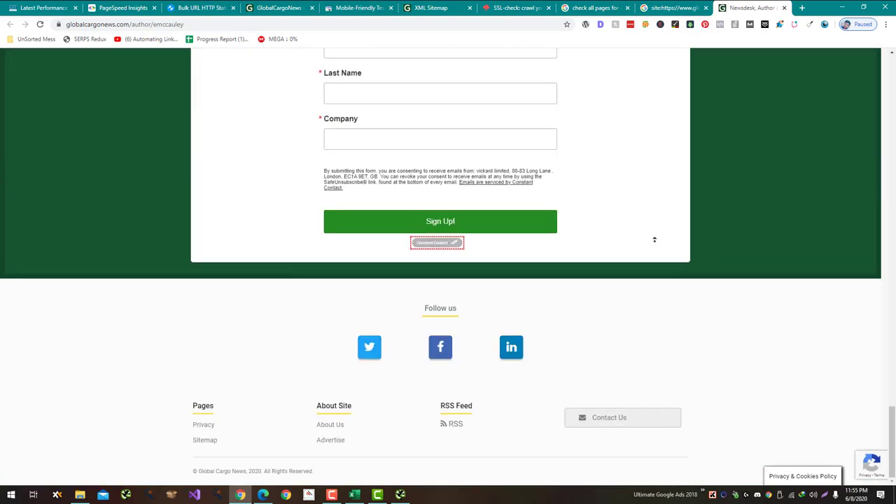
{"action": "scroll", "coordinate": [655, 240], "scroll_direction": "up", "scroll_amount": 20}
{"action": "key", "text": "alt+Tab"}
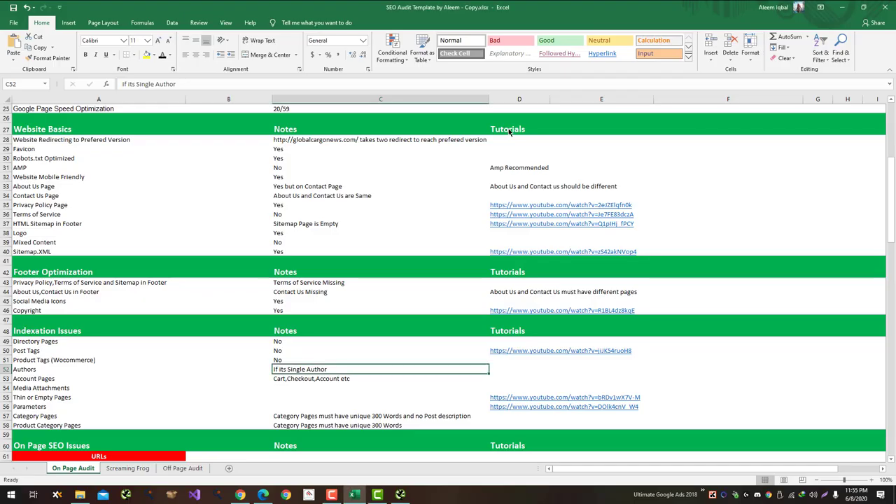
Step: Mark Authors 'Not Optimized' in C52 and advise 'Add Author Bio and Remove Posts Description' in D52
{"action": "type", "text": "Not O"}
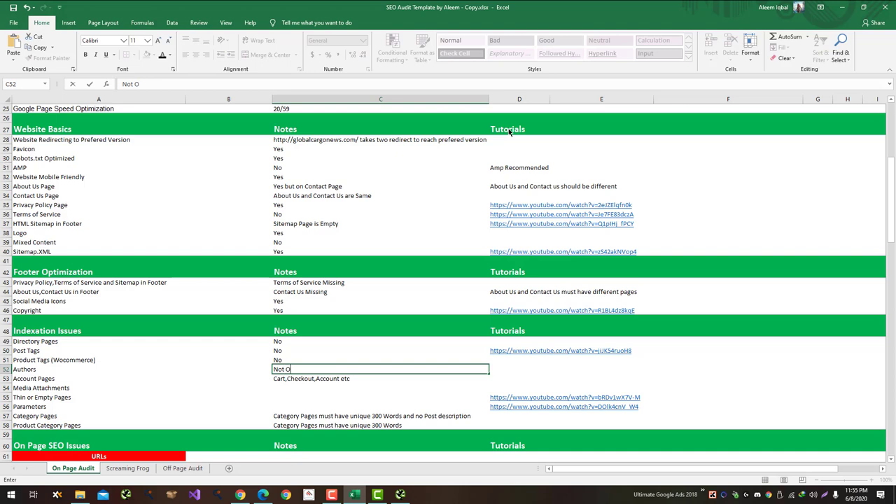
{"action": "type", "text": "ptimized"}
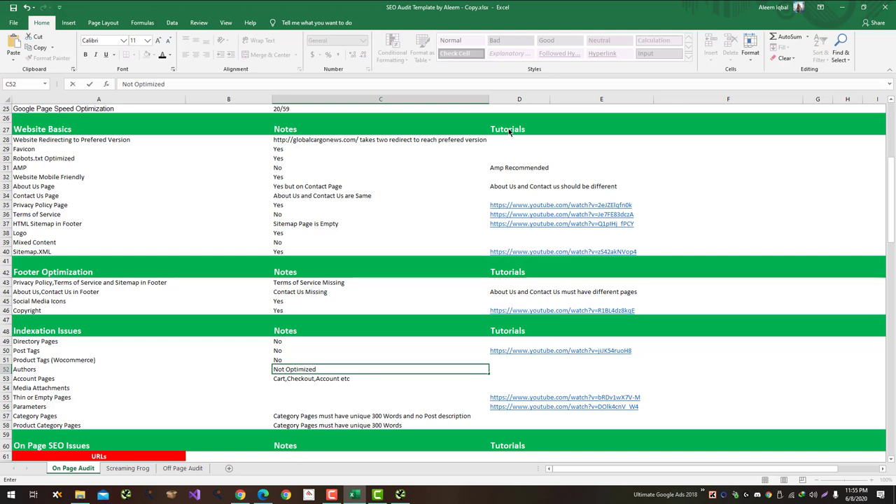
{"action": "key", "text": "Return"}
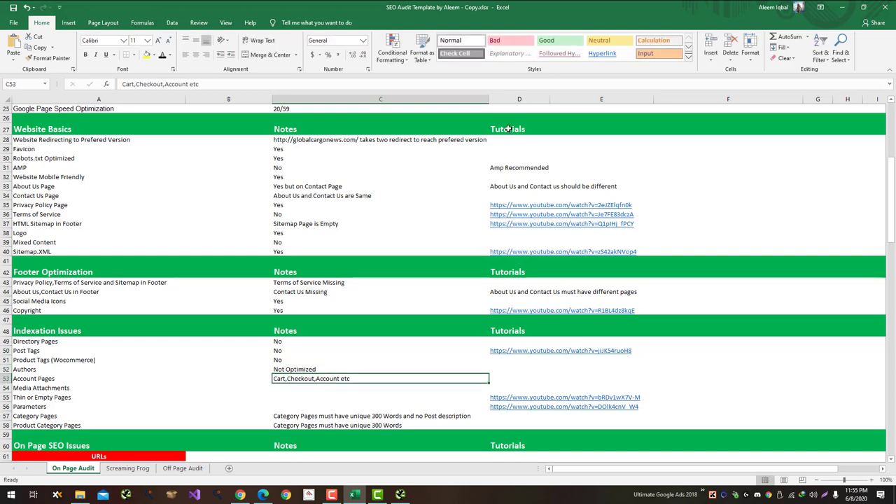
{"action": "key", "text": "Right"}
{"action": "key", "text": "Up"}
{"action": "key", "text": "Up"}
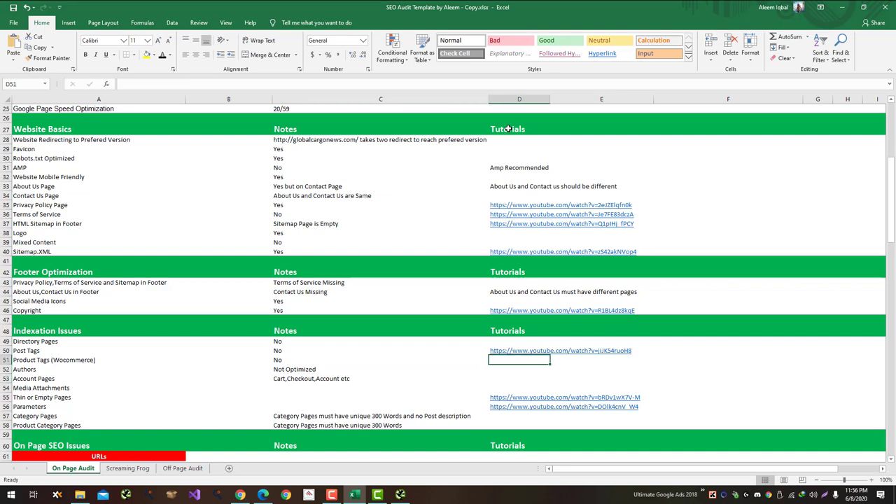
{"action": "key", "text": "Down"}
{"action": "type", "text": "Add A"}
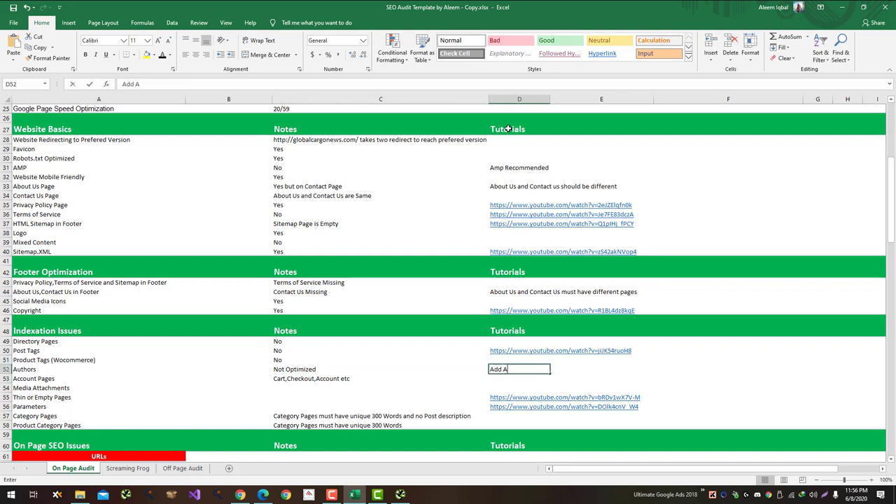
{"action": "type", "text": "uthor Bio"}
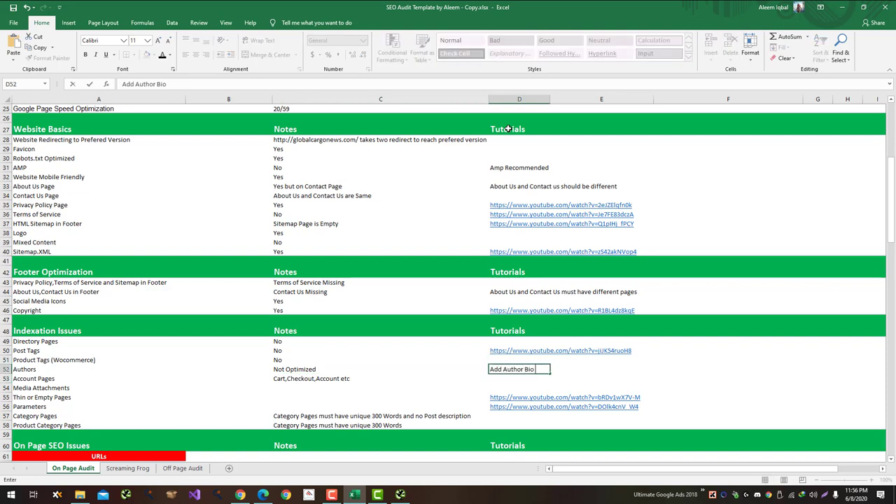
{"action": "type", "text": " and Remove Posts Description"}
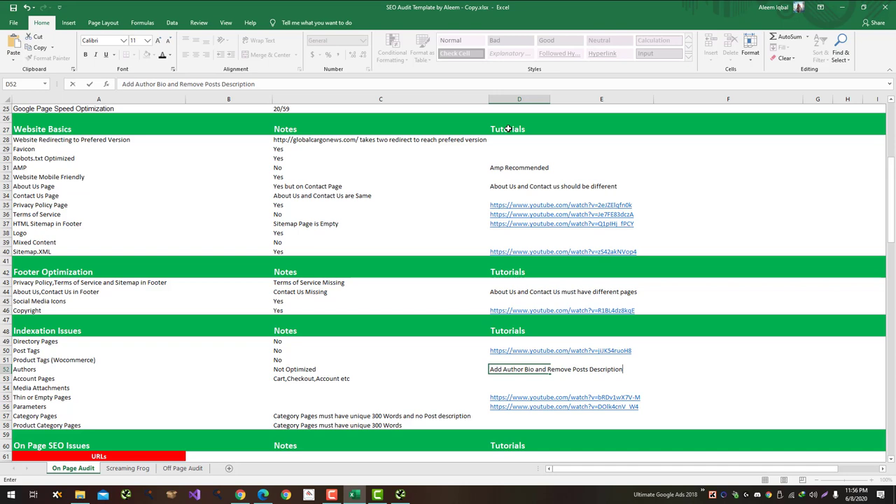
{"action": "key", "text": "Return"}
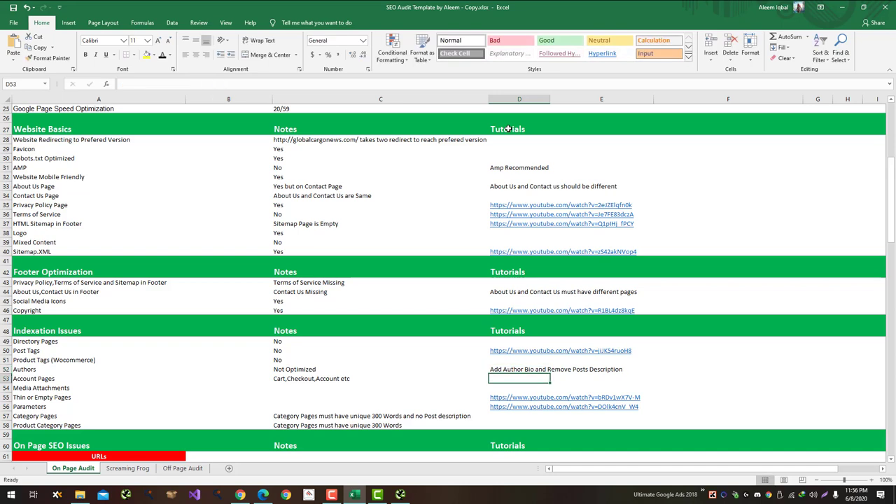
Step: Set Account Pages to 'No' in C53
{"action": "key", "text": "Left"}
{"action": "type", "text": "N"}
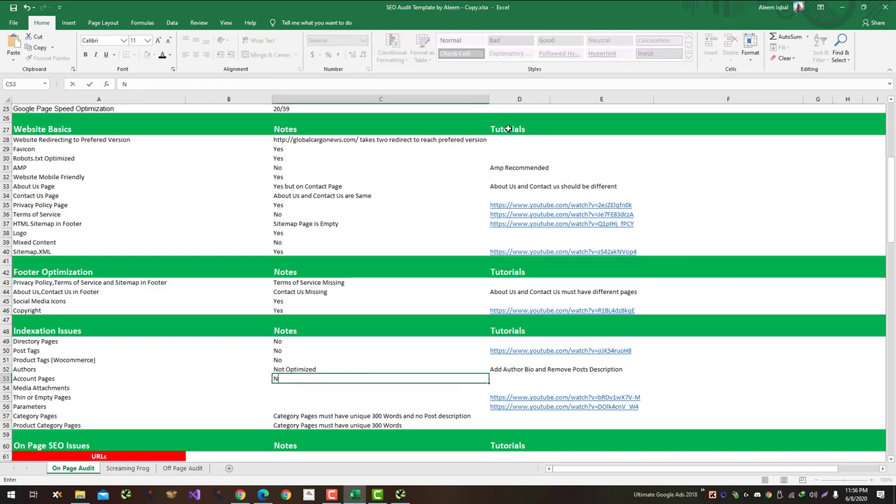
{"action": "key", "text": "Return"}
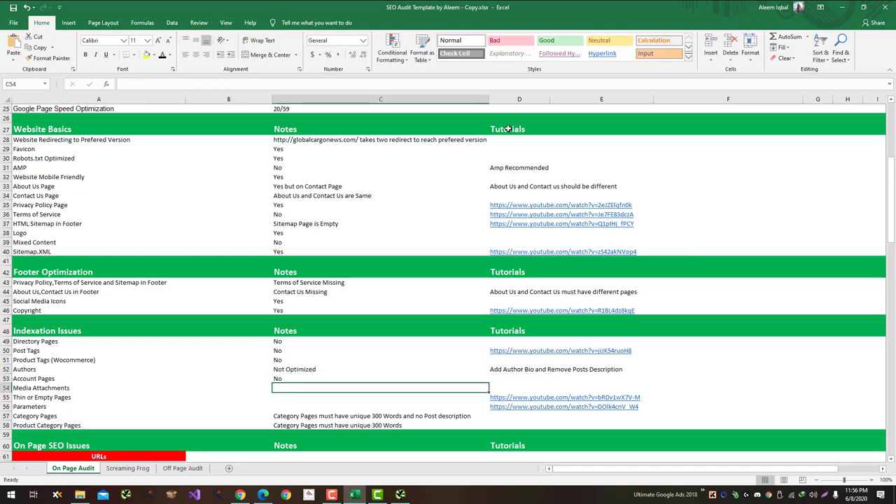
{"action": "key", "text": "alt+Tab"}
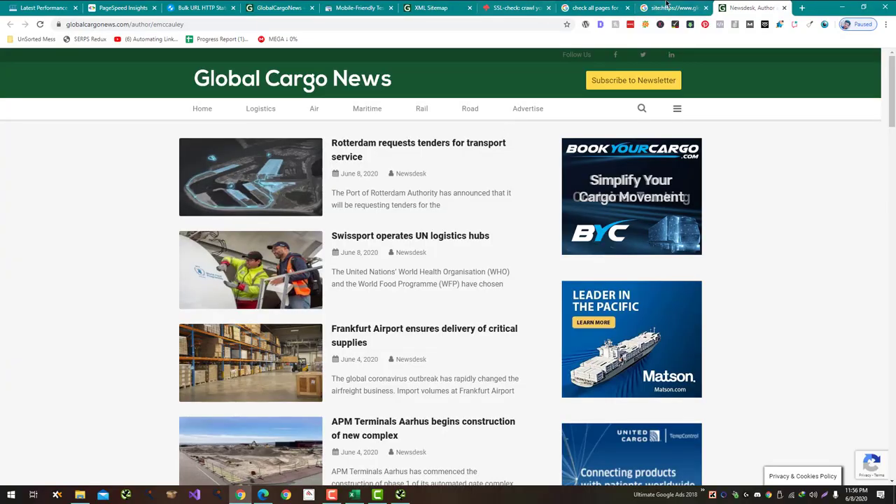
Step: Glance at the mixed content results, then go back to the full site: results for globalcargonews.com
{"action": "key", "text": "ctrl+shift+Tab"}
{"action": "left_click", "coordinate": [595, 8]}
{"action": "scroll", "coordinate": [504, 219], "scroll_direction": "down", "scroll_amount": 10}
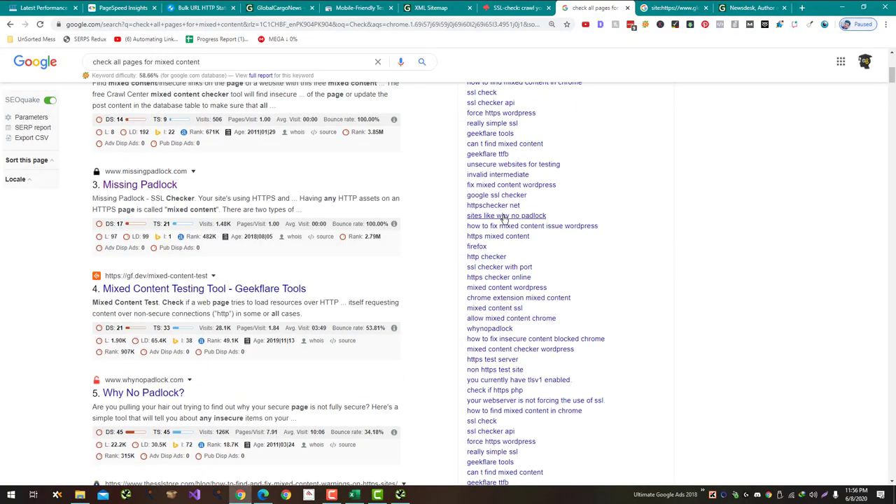
{"action": "scroll", "coordinate": [503, 220], "scroll_direction": "down", "scroll_amount": 8}
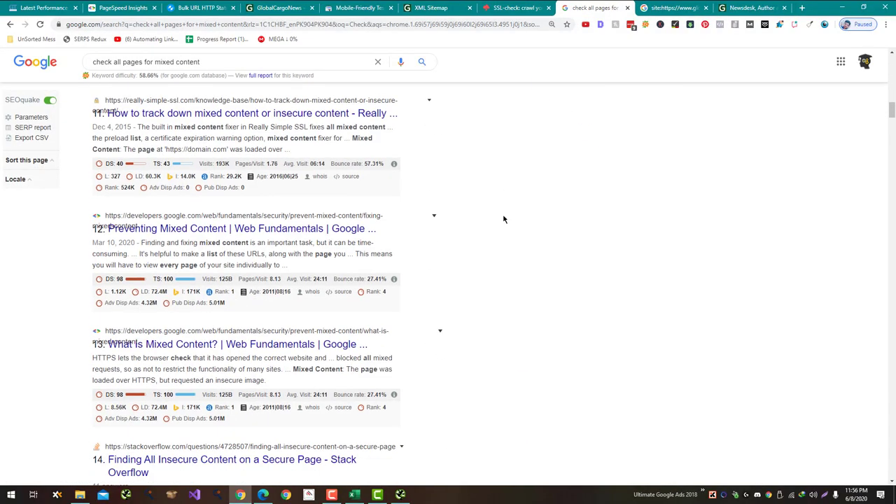
{"action": "left_click", "coordinate": [643, 8]}
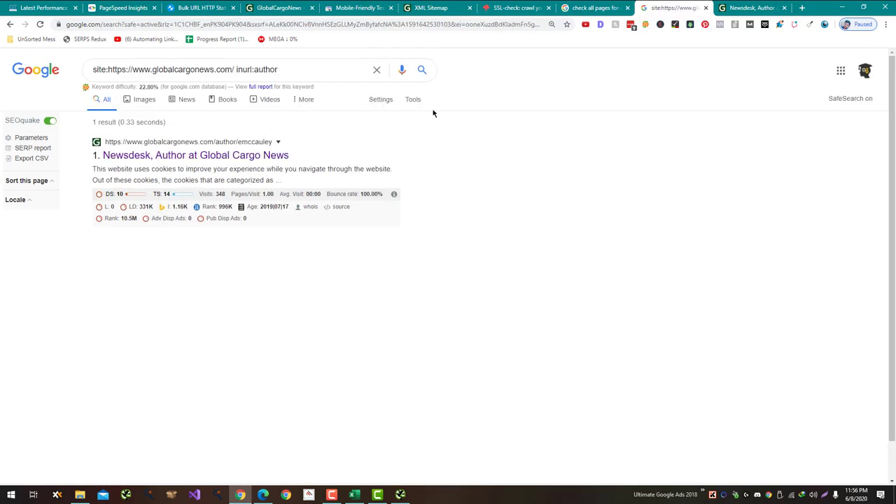
{"action": "left_click", "coordinate": [8, 24]}
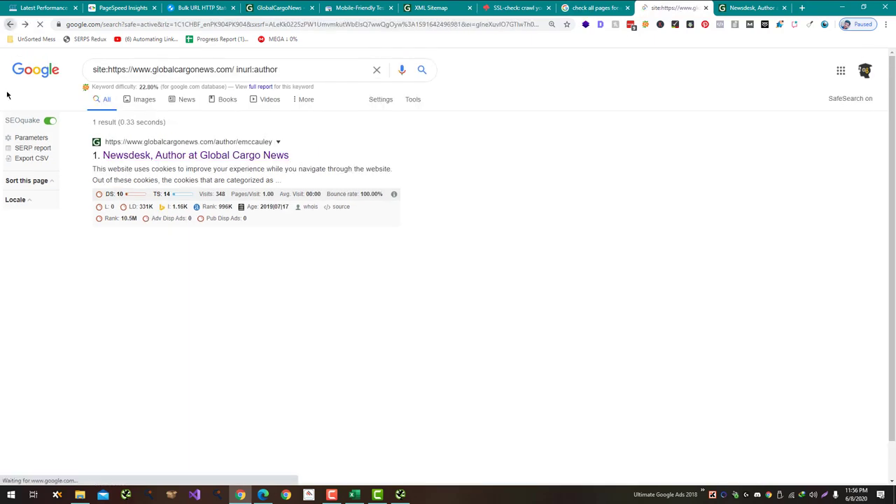
{"action": "left_click", "coordinate": [10, 24]}
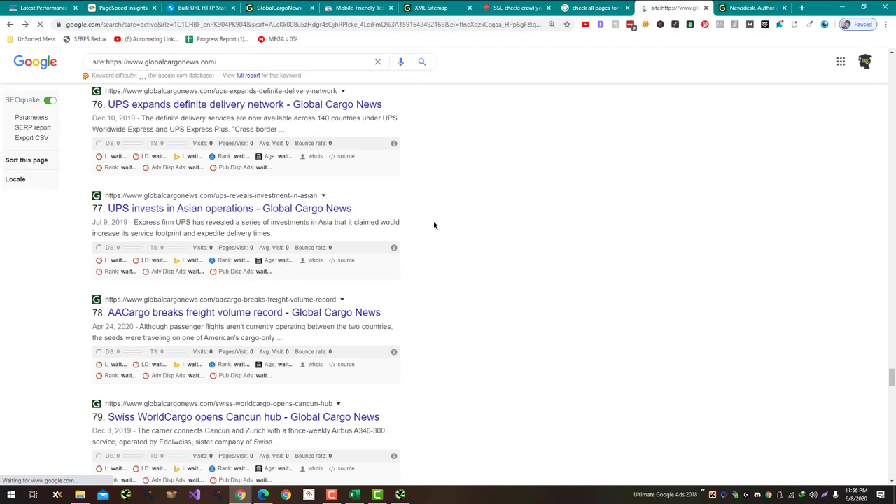
Step: Scroll to the pagination and load the second page of site: results
{"action": "scroll", "coordinate": [433, 224], "scroll_direction": "down", "scroll_amount": 15}
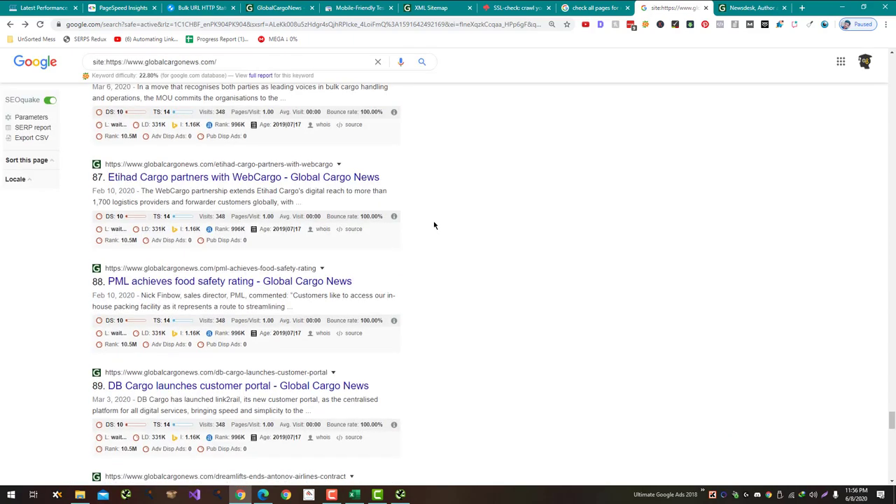
{"action": "scroll", "coordinate": [434, 225], "scroll_direction": "down", "scroll_amount": 14}
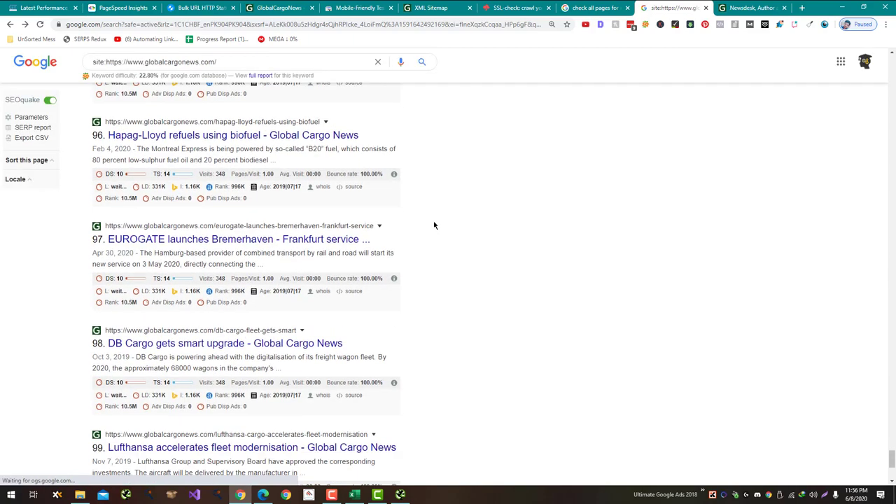
{"action": "scroll", "coordinate": [434, 225], "scroll_direction": "down", "scroll_amount": 4}
{"action": "left_click", "coordinate": [242, 422]}
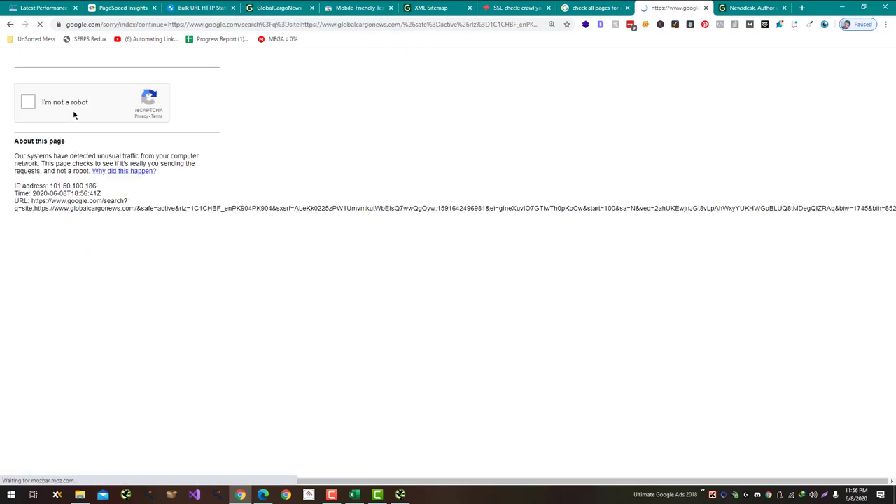
Step: Pass the robot check and scroll through the site's indexed results up to result 200
{"action": "left_click", "coordinate": [75, 111]}
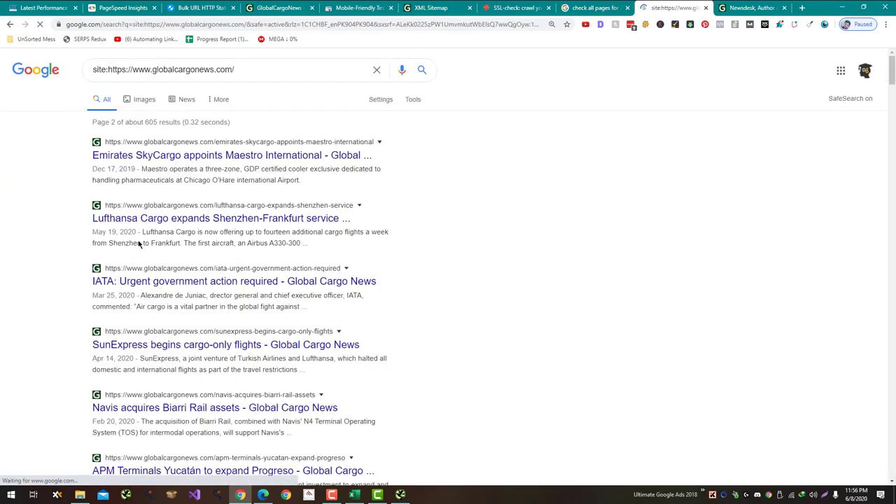
{"action": "scroll", "coordinate": [146, 236], "scroll_direction": "down", "scroll_amount": 6}
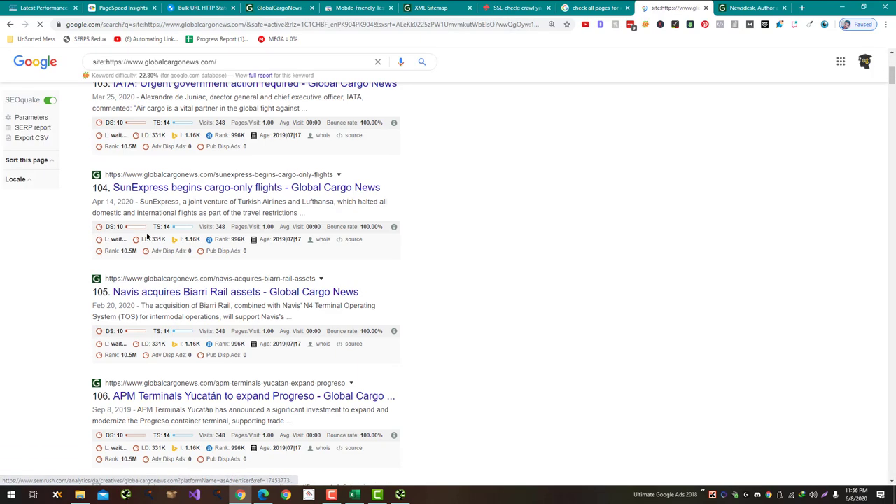
{"action": "scroll", "coordinate": [147, 236], "scroll_direction": "down", "scroll_amount": 6}
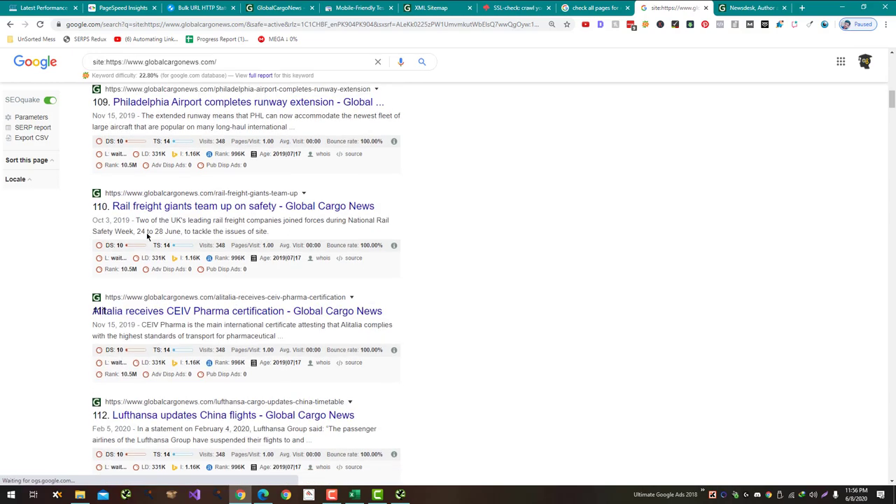
{"action": "scroll", "coordinate": [146, 233], "scroll_direction": "down", "scroll_amount": 11}
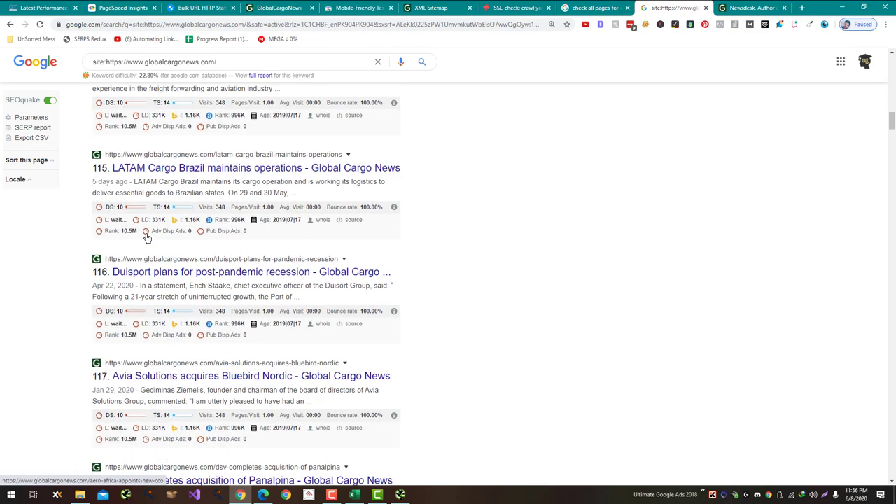
{"action": "scroll", "coordinate": [147, 238], "scroll_direction": "down", "scroll_amount": 16}
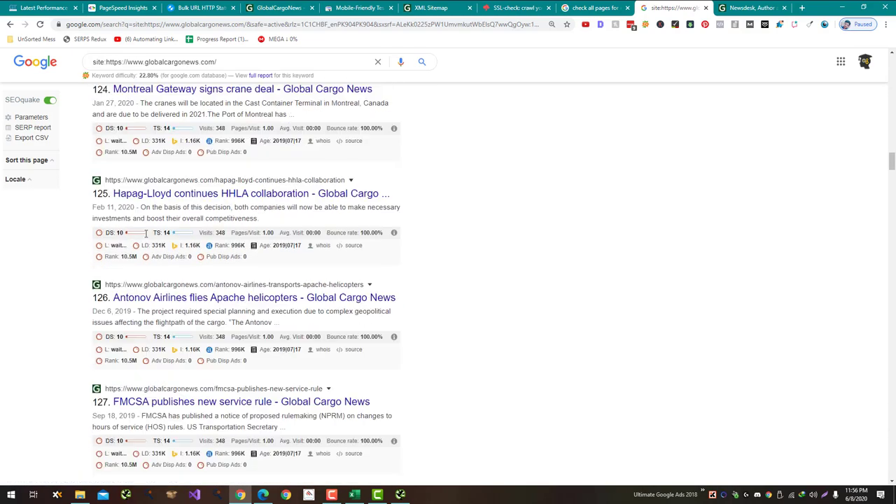
{"action": "scroll", "coordinate": [147, 234], "scroll_direction": "down", "scroll_amount": 3}
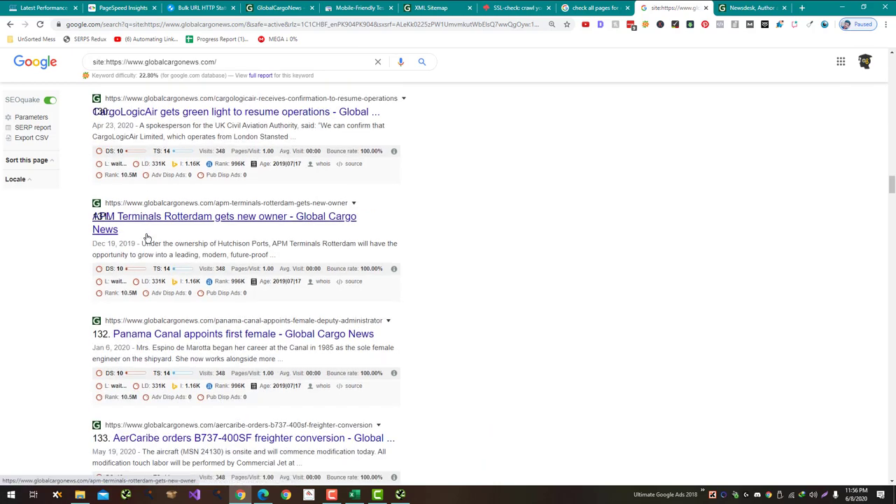
{"action": "scroll", "coordinate": [147, 238], "scroll_direction": "down", "scroll_amount": 3}
{"action": "scroll", "coordinate": [146, 238], "scroll_direction": "down", "scroll_amount": 10}
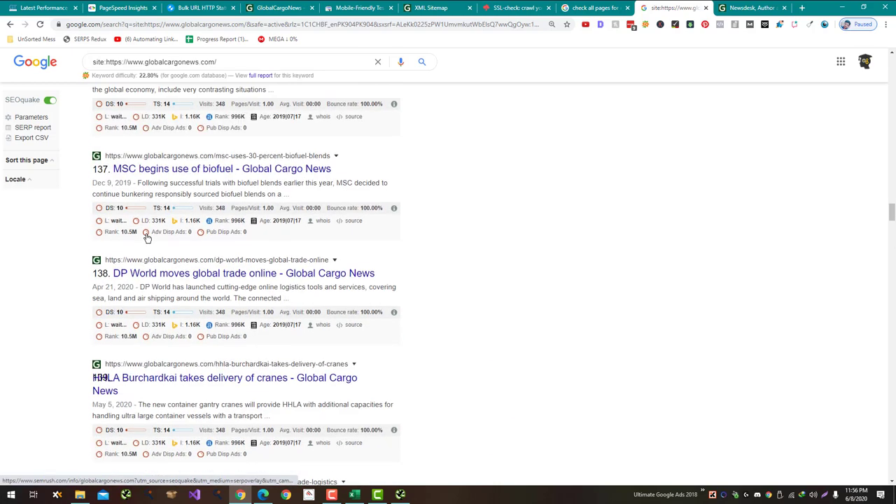
{"action": "scroll", "coordinate": [147, 238], "scroll_direction": "down", "scroll_amount": 13}
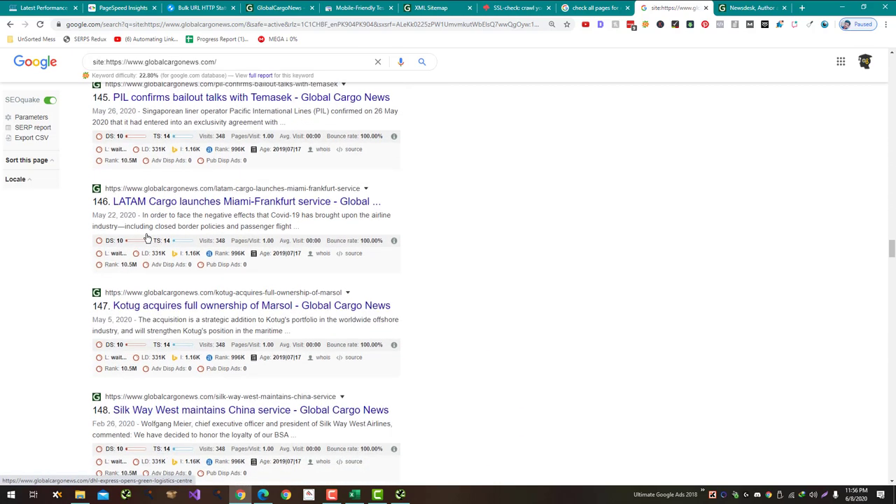
{"action": "scroll", "coordinate": [147, 239], "scroll_direction": "down", "scroll_amount": 16}
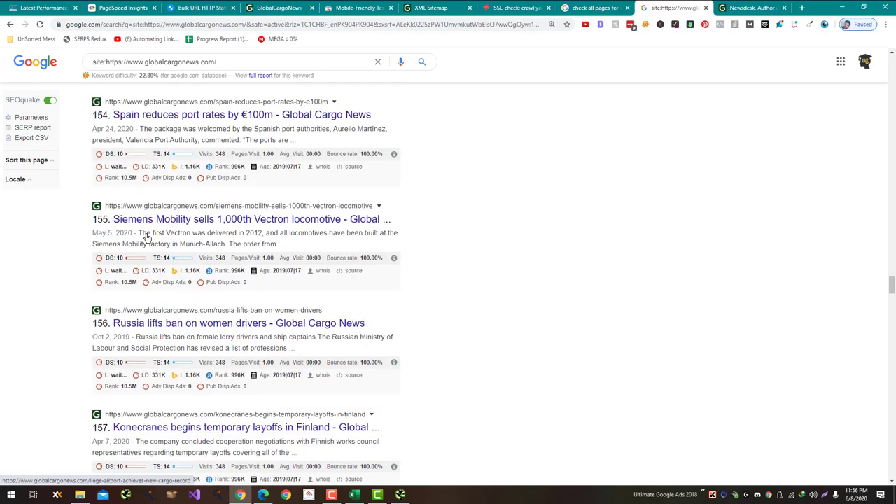
{"action": "scroll", "coordinate": [147, 237], "scroll_direction": "down", "scroll_amount": 14}
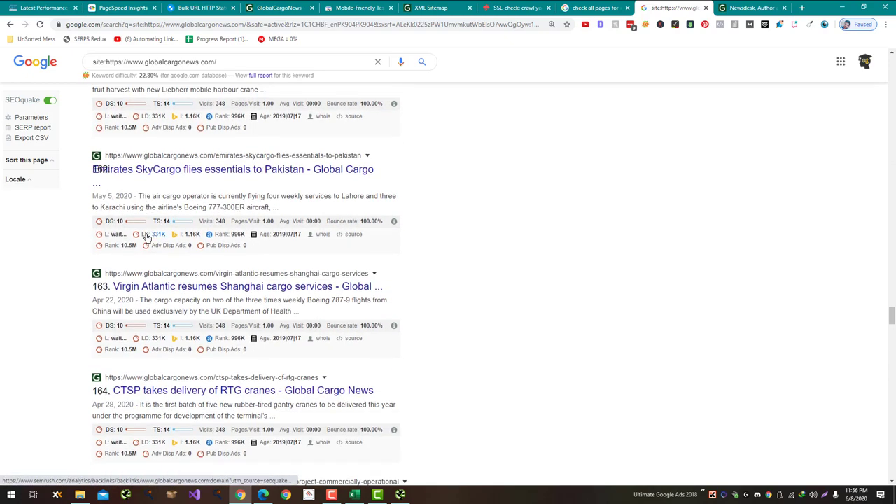
{"action": "scroll", "coordinate": [147, 240], "scroll_direction": "down", "scroll_amount": 10}
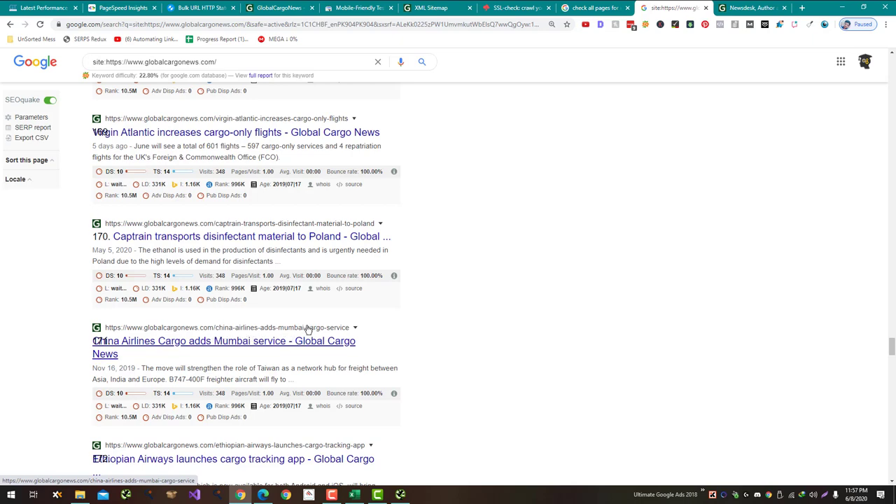
{"action": "scroll", "coordinate": [305, 331], "scroll_direction": "down", "scroll_amount": 9}
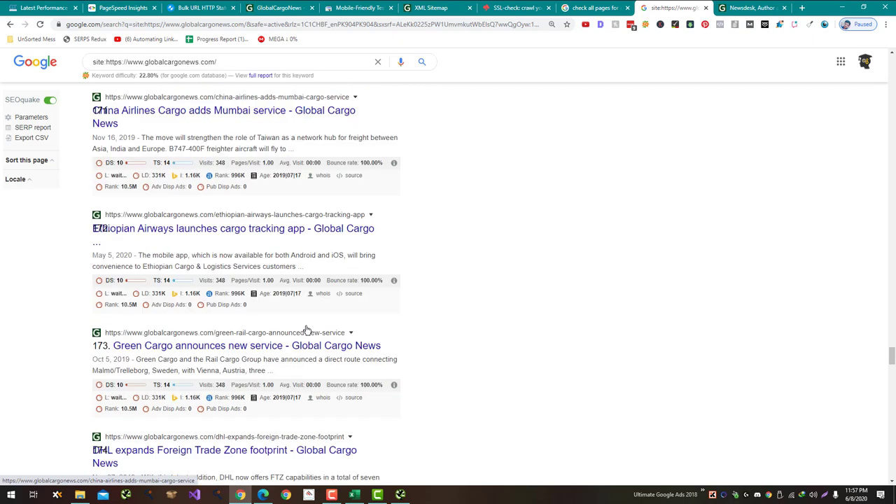
{"action": "scroll", "coordinate": [306, 330], "scroll_direction": "down", "scroll_amount": 3}
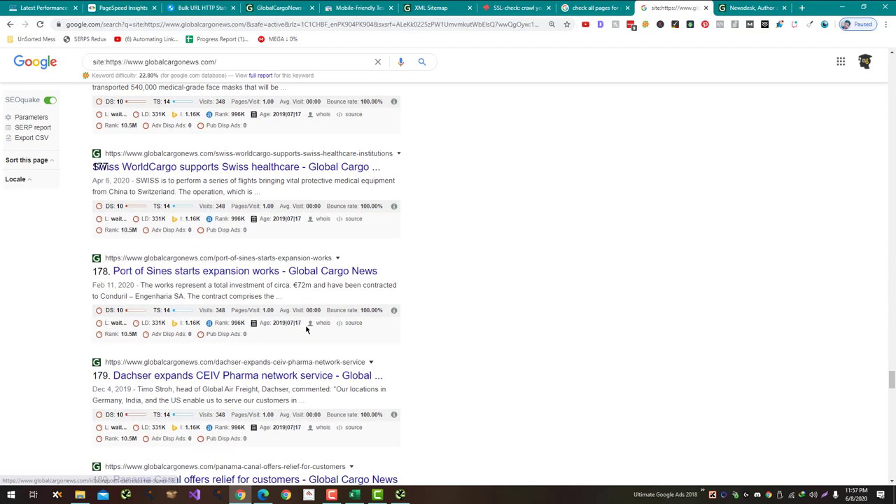
{"action": "scroll", "coordinate": [306, 330], "scroll_direction": "down", "scroll_amount": 3}
{"action": "scroll", "coordinate": [305, 330], "scroll_direction": "down", "scroll_amount": 10}
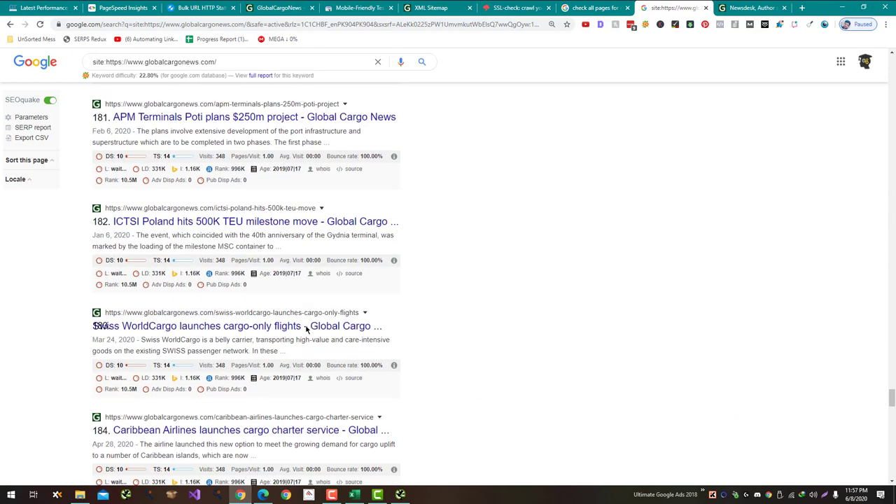
{"action": "scroll", "coordinate": [306, 330], "scroll_direction": "down", "scroll_amount": 3}
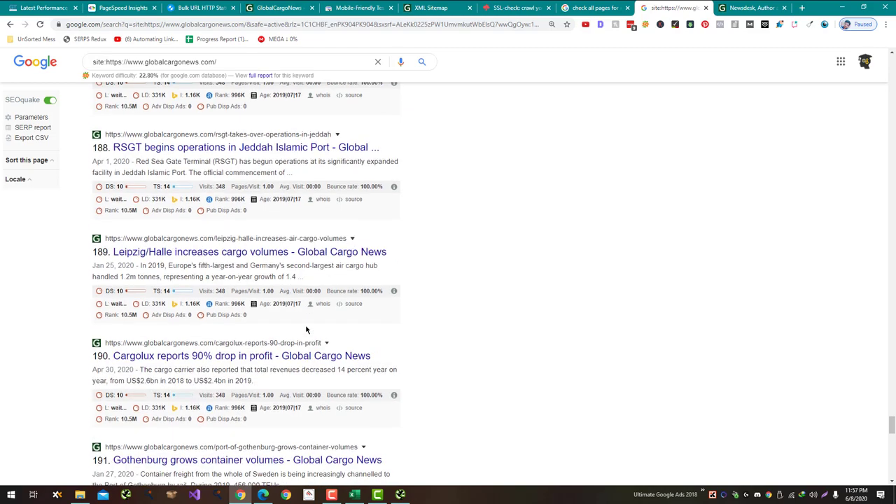
{"action": "scroll", "coordinate": [306, 331], "scroll_direction": "down", "scroll_amount": 7}
{"action": "scroll", "coordinate": [305, 330], "scroll_direction": "down", "scroll_amount": 3}
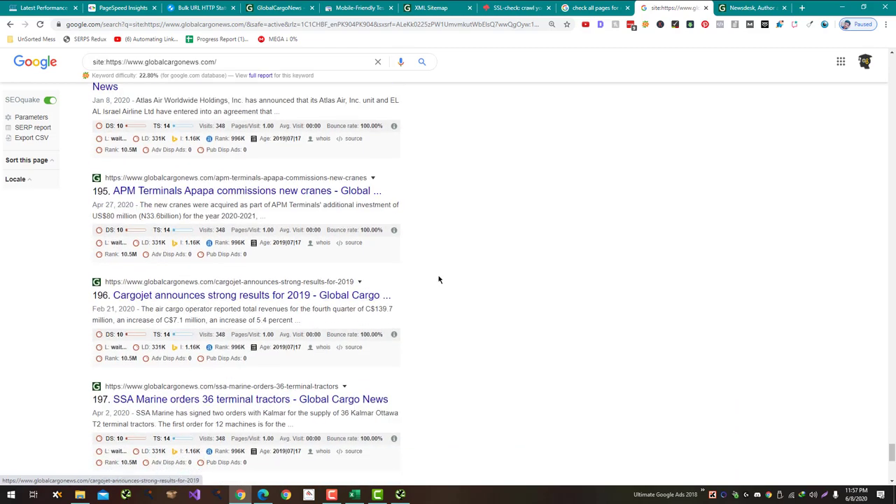
{"action": "middle_click", "coordinate": [450, 253]}
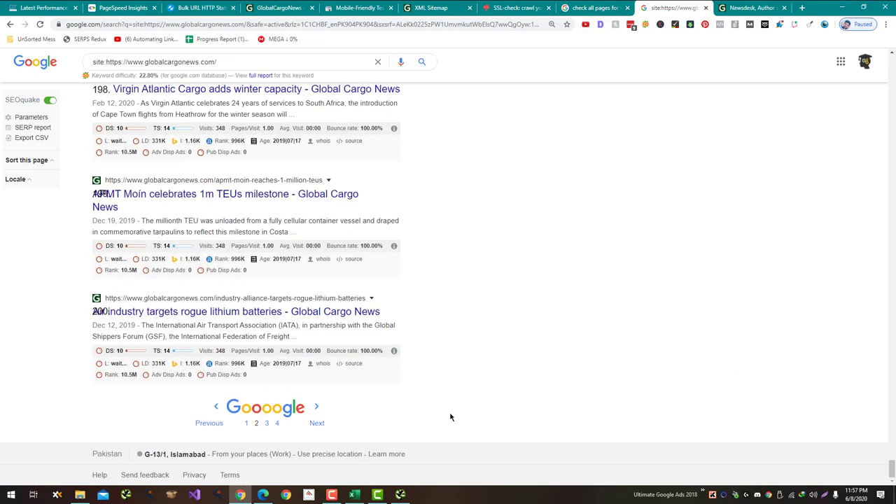
Step: Enter 'No' for Media Attachments in cell C54
{"action": "key", "text": "alt+Tab"}
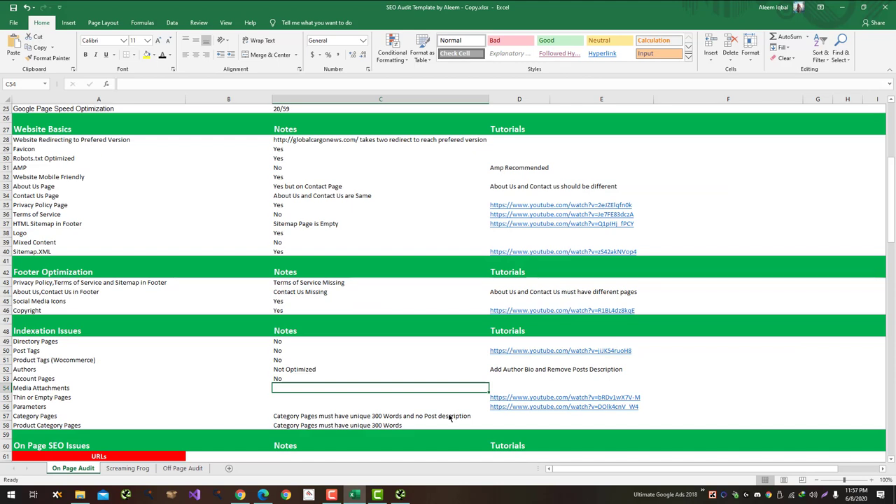
{"action": "type", "text": "No"}
{"action": "key", "text": "Return"}
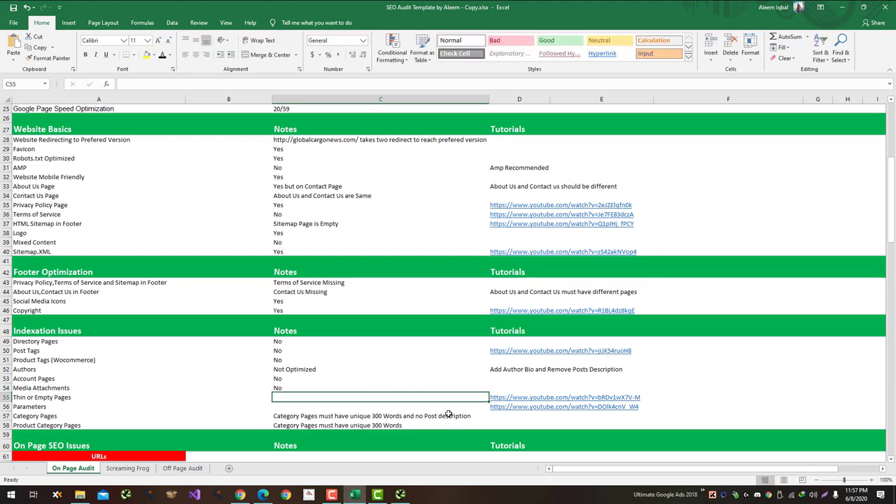
{"action": "key", "text": "alt+Tab"}
{"action": "key", "text": "alt+Tab"}
{"action": "key", "text": "alt+Tab"}
{"action": "key", "text": "alt+Tab"}
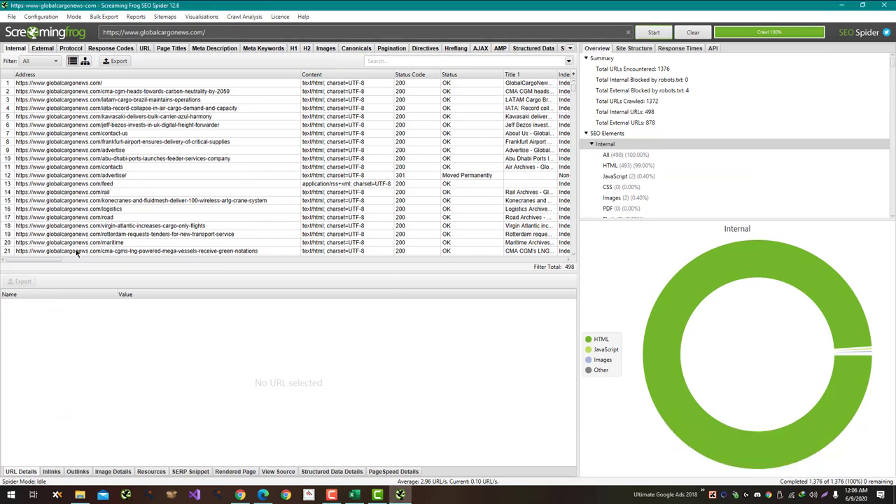
Step: Filter the crawl to HTML pages only and sort them by word count ascending
{"action": "left_click_drag", "start_coordinate": [26, 260], "coordinate": [426, 252]}
{"action": "left_click", "coordinate": [258, 76]}
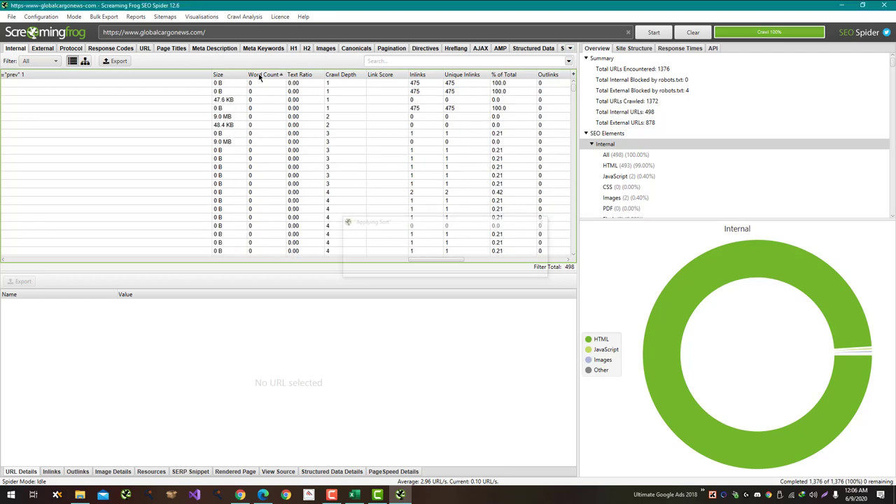
{"action": "left_click", "coordinate": [45, 61]}
{"action": "left_click", "coordinate": [32, 85]}
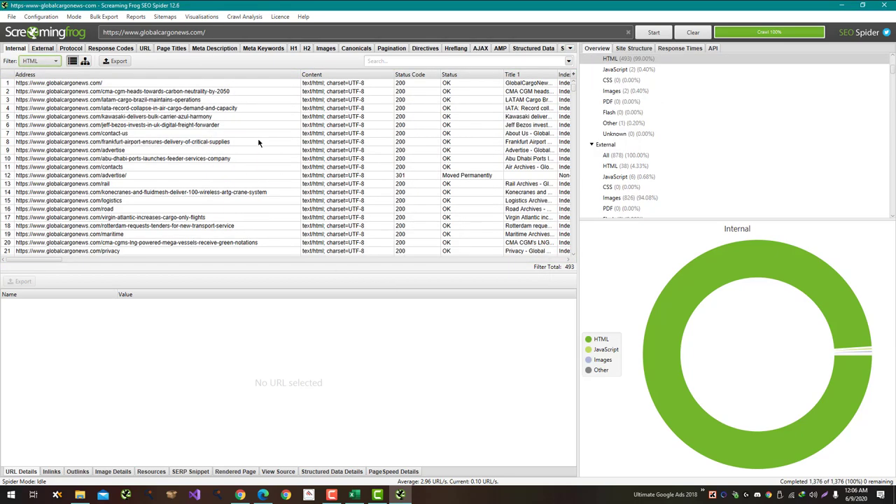
{"action": "left_click_drag", "start_coordinate": [56, 260], "coordinate": [438, 261]}
{"action": "left_click", "coordinate": [299, 74]}
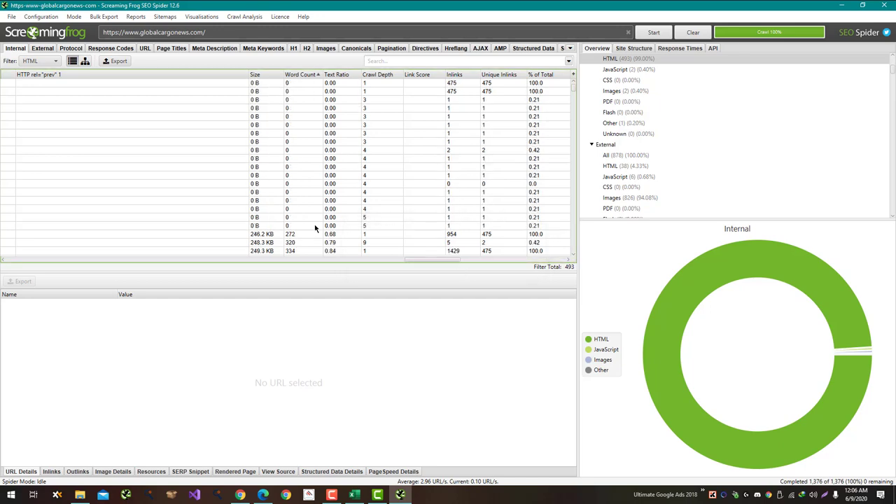
Step: Review the details of low-word-count pages such as the sitemap and advertise pages
{"action": "left_click_drag", "start_coordinate": [315, 225], "coordinate": [2, 235]}
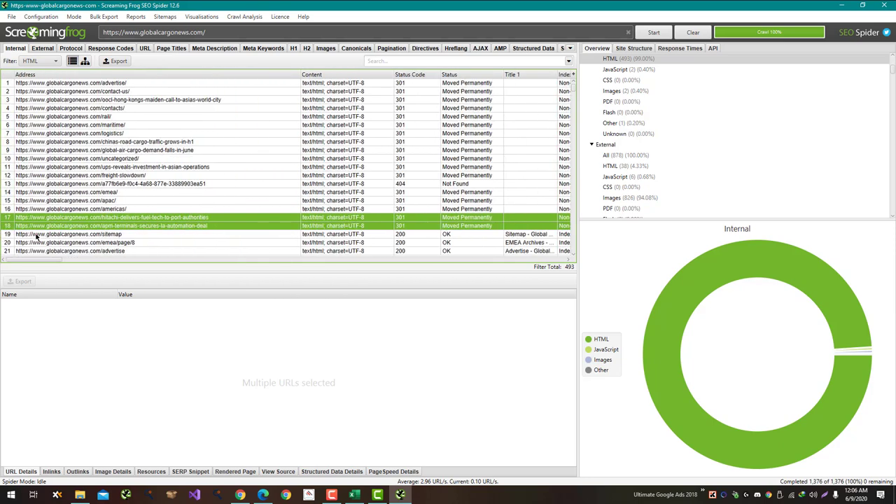
{"action": "left_click", "coordinate": [207, 238]}
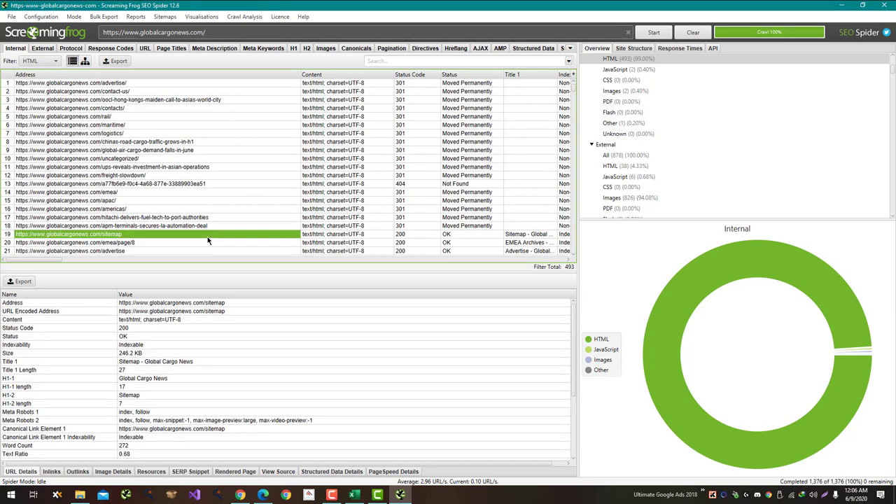
{"action": "scroll", "coordinate": [193, 248], "scroll_direction": "down", "scroll_amount": 1}
{"action": "left_click", "coordinate": [168, 227]}
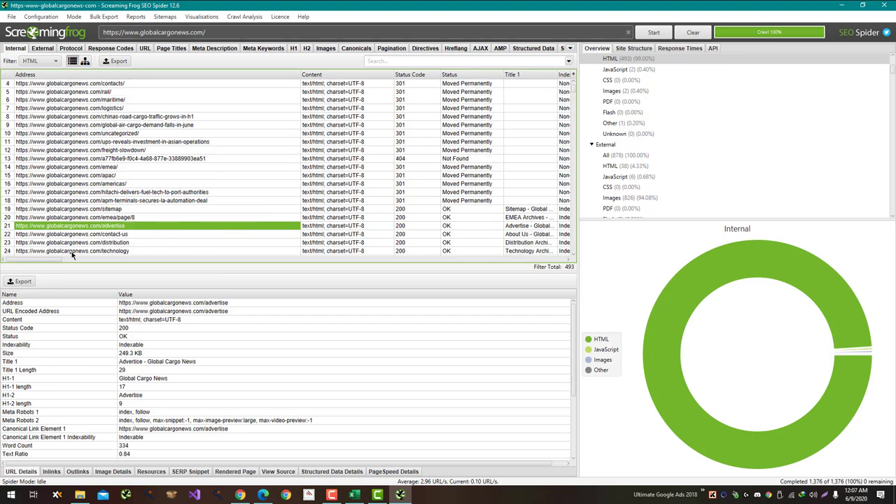
{"action": "left_click_drag", "start_coordinate": [53, 264], "coordinate": [442, 275]}
{"action": "scroll", "coordinate": [322, 235], "scroll_direction": "down", "scroll_amount": 8}
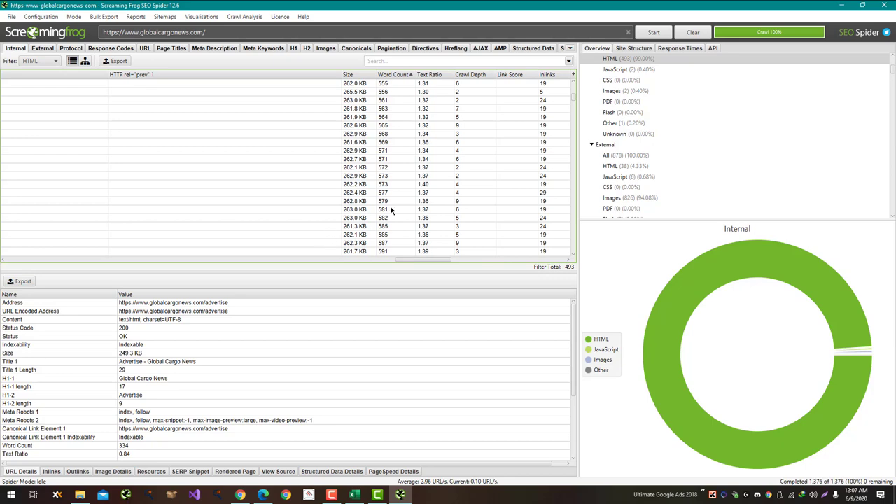
{"action": "left_click_drag", "start_coordinate": [391, 210], "coordinate": [1, 210]}
{"action": "left_click", "coordinate": [127, 213], "text": "ctrl"}
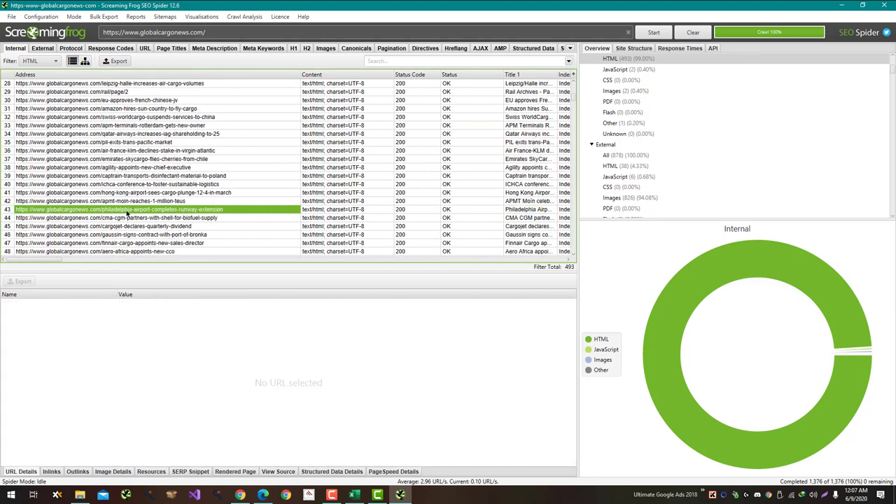
{"action": "scroll", "coordinate": [137, 196], "scroll_direction": "up", "scroll_amount": 2}
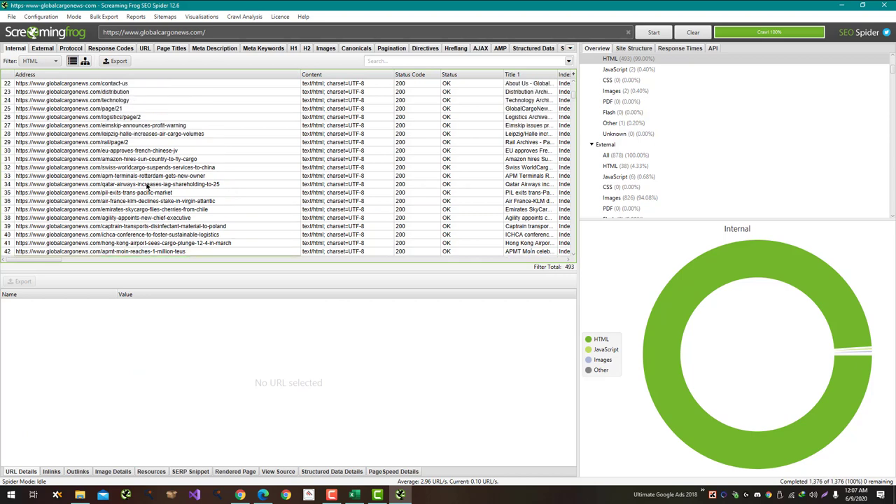
Step: Copy the URL of the PIL exits trans-pacific market page
{"action": "left_click", "coordinate": [148, 193]}
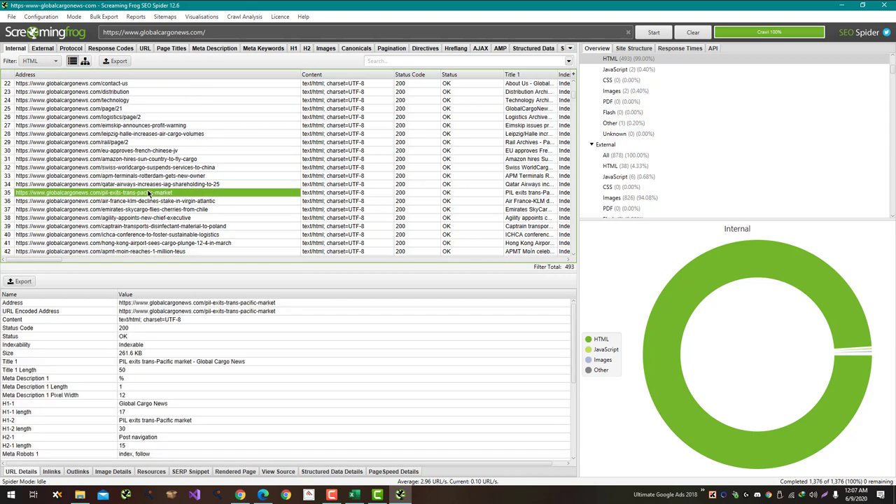
{"action": "right_click", "coordinate": [152, 193]}
{"action": "key", "text": "Escape"}
{"action": "left_click", "coordinate": [240, 494]}
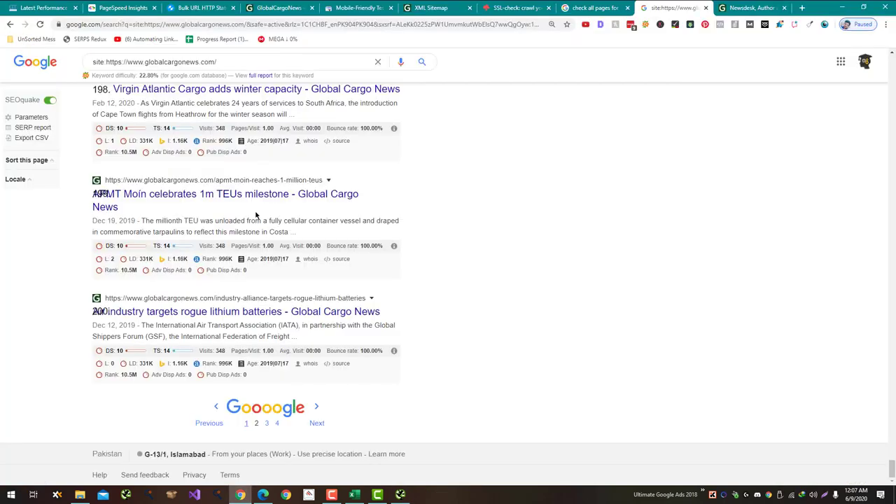
Step: Load the copied PIL exits trans-pacific market URL in a new browser tab
{"action": "key", "text": "ctrl+t"}
{"action": "type", "text": "https://www.globalcargonews.com/pil-exits-trans-pacific-market"}
{"action": "key", "text": "Return"}
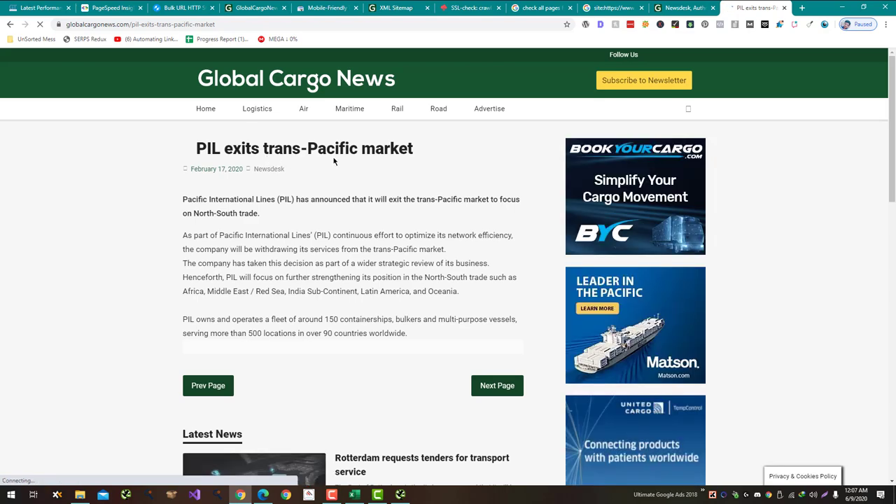
Step: Scroll through the article and select its body and title to gauge the text length
{"action": "scroll", "coordinate": [378, 175], "scroll_direction": "down", "scroll_amount": 4}
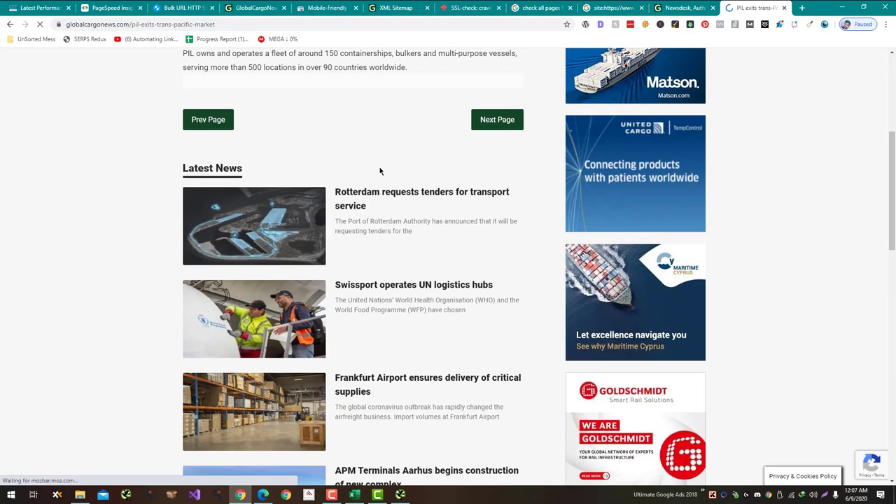
{"action": "scroll", "coordinate": [380, 171], "scroll_direction": "up", "scroll_amount": 3}
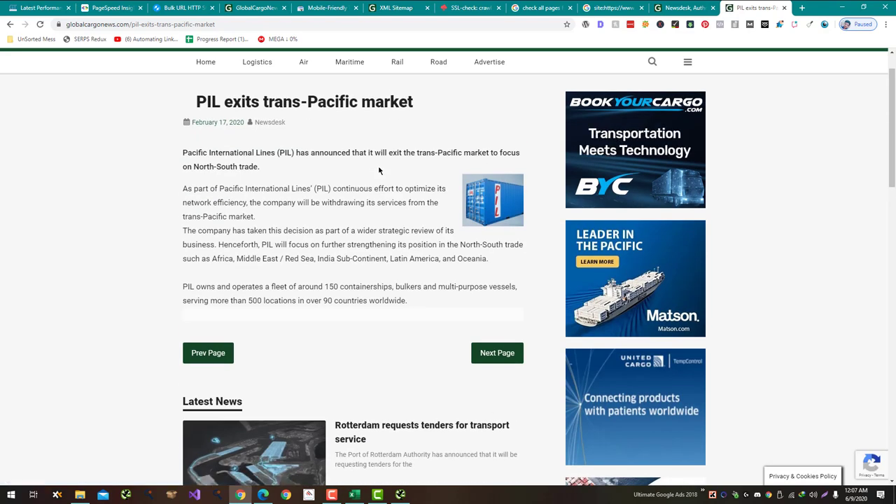
{"action": "scroll", "coordinate": [378, 171], "scroll_direction": "down", "scroll_amount": 12}
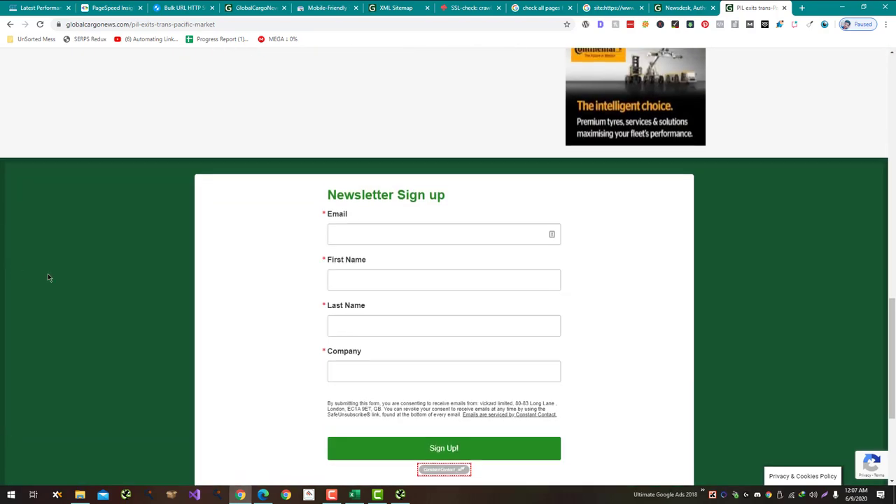
{"action": "scroll", "coordinate": [48, 273], "scroll_direction": "up", "scroll_amount": 12}
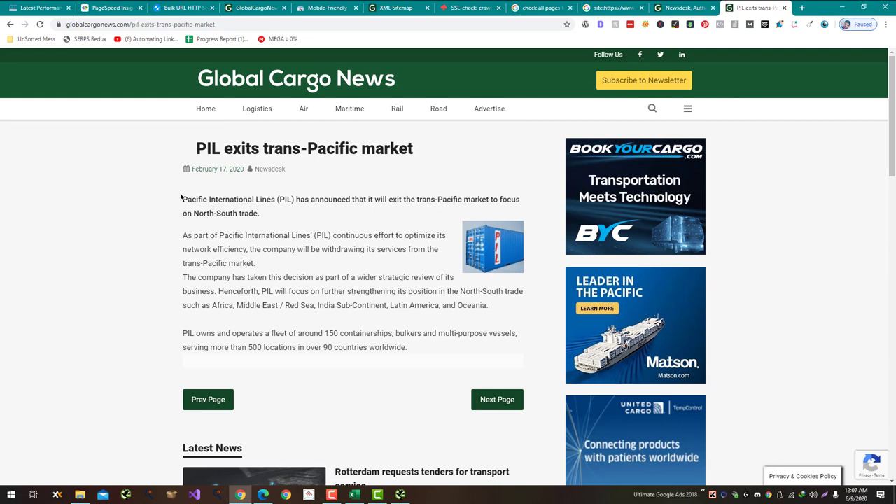
{"action": "left_click_drag", "start_coordinate": [184, 200], "coordinate": [164, 194]}
{"action": "triple_click", "coordinate": [240, 152]}
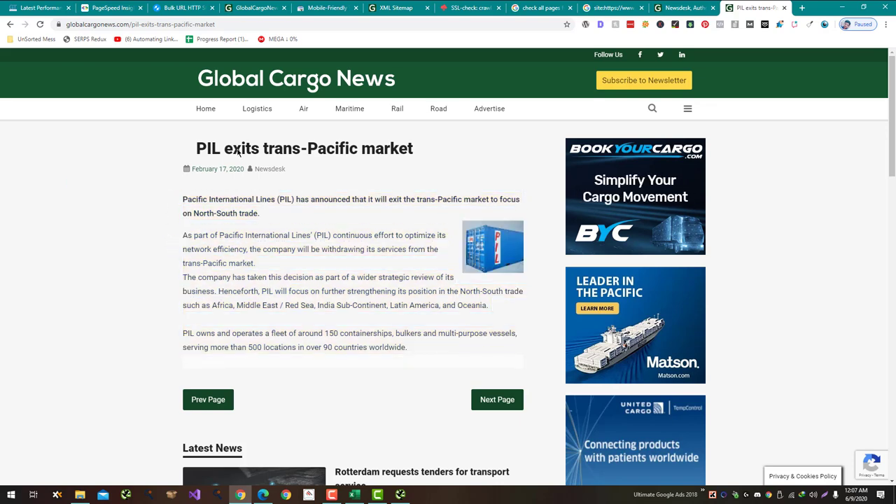
{"action": "key", "text": "alt+Tab"}
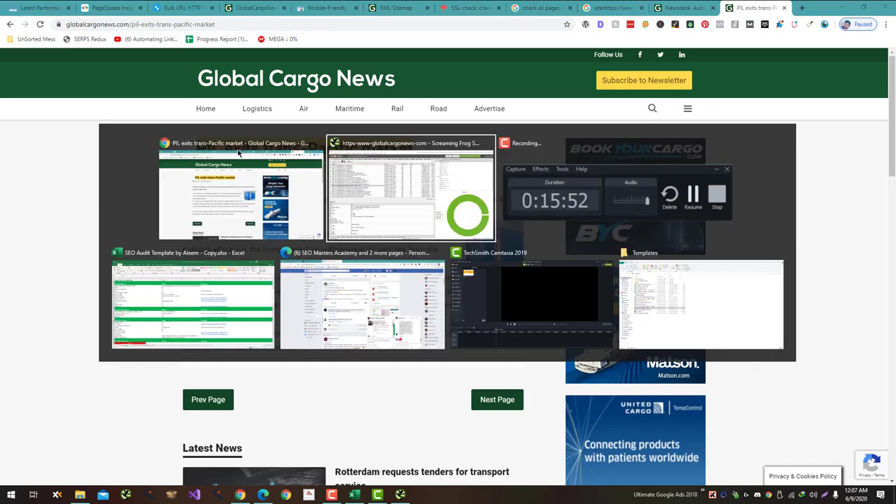
Step: Enter 'Few Thin Pages' as the Thin or Empty Pages note in C55
{"action": "key", "text": "Tab"}
{"action": "key", "text": "Tab"}
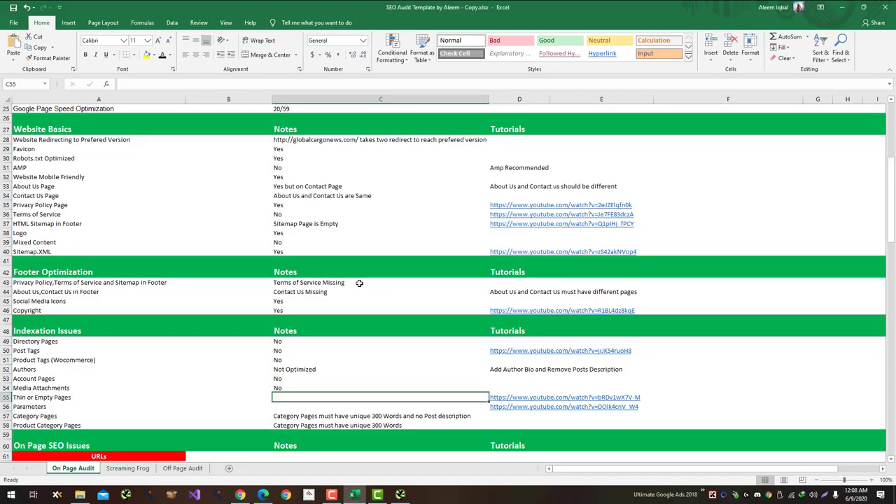
{"action": "type", "text": "Few "}
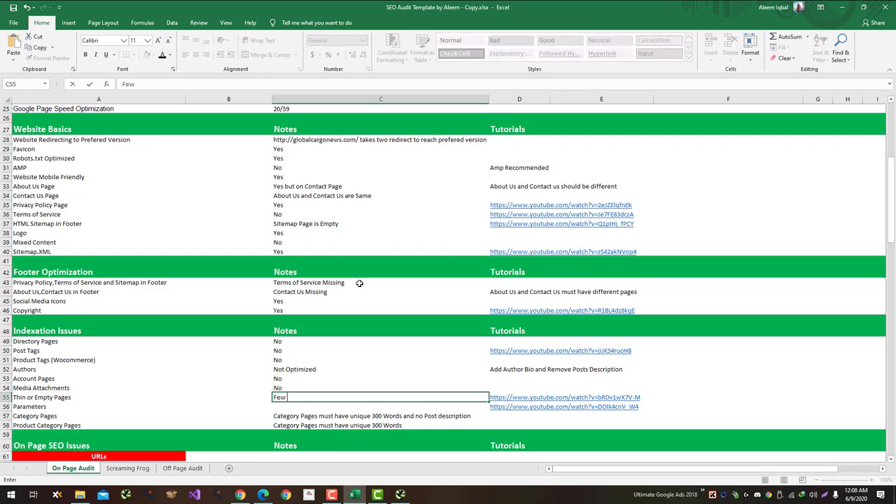
{"action": "type", "text": "Thin Pages"}
{"action": "key", "text": "Return"}
{"action": "key", "text": "alt+Tab"}
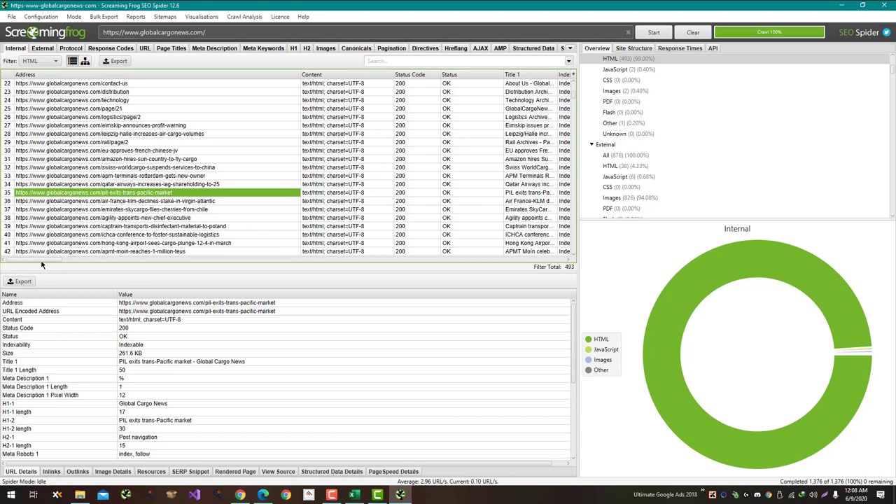
Step: Scroll through the Internal HTML table to review pages by word count
{"action": "left_click_drag", "start_coordinate": [46, 260], "coordinate": [430, 260]}
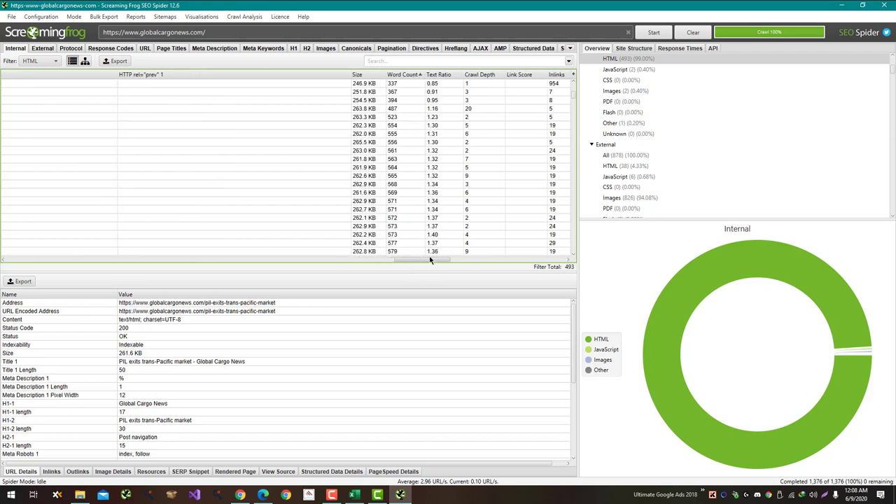
{"action": "scroll", "coordinate": [410, 232], "scroll_direction": "down", "scroll_amount": 6}
{"action": "scroll", "coordinate": [410, 231], "scroll_direction": "down", "scroll_amount": 2}
{"action": "scroll", "coordinate": [410, 231], "scroll_direction": "down", "scroll_amount": 8}
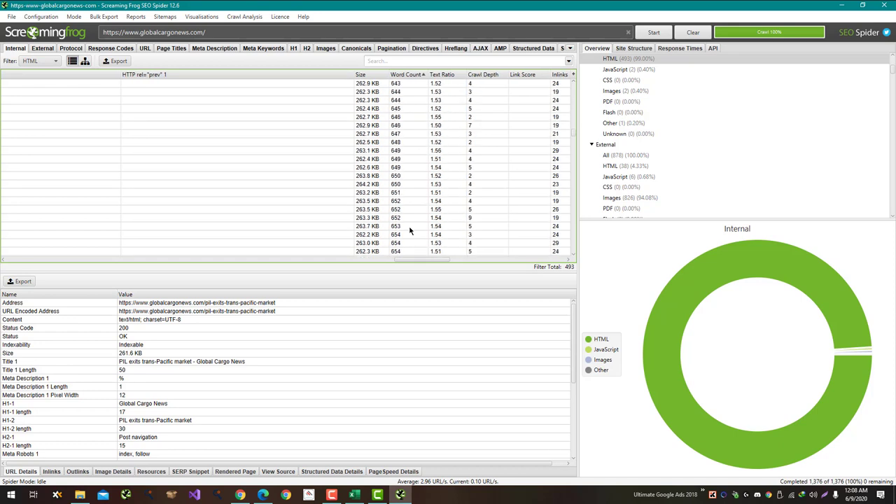
{"action": "scroll", "coordinate": [410, 231], "scroll_direction": "up", "scroll_amount": 7}
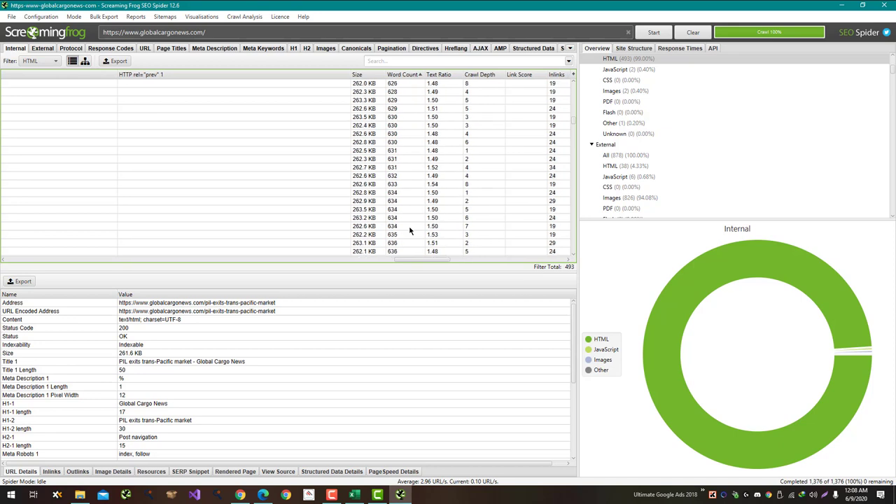
{"action": "scroll", "coordinate": [405, 225], "scroll_direction": "up", "scroll_amount": 4}
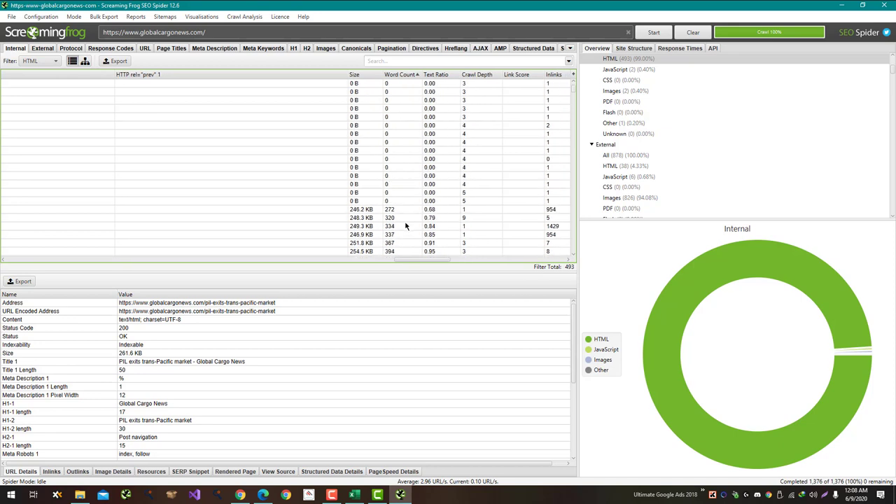
{"action": "scroll", "coordinate": [404, 225], "scroll_direction": "down", "scroll_amount": 3}
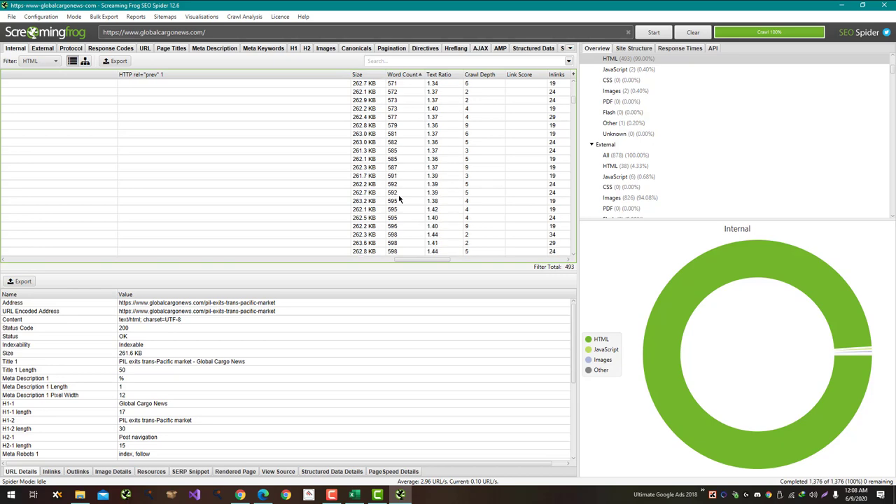
Step: Open the 600-word DHL Express Japan appoints new president page in the browser
{"action": "left_click", "coordinate": [401, 218]}
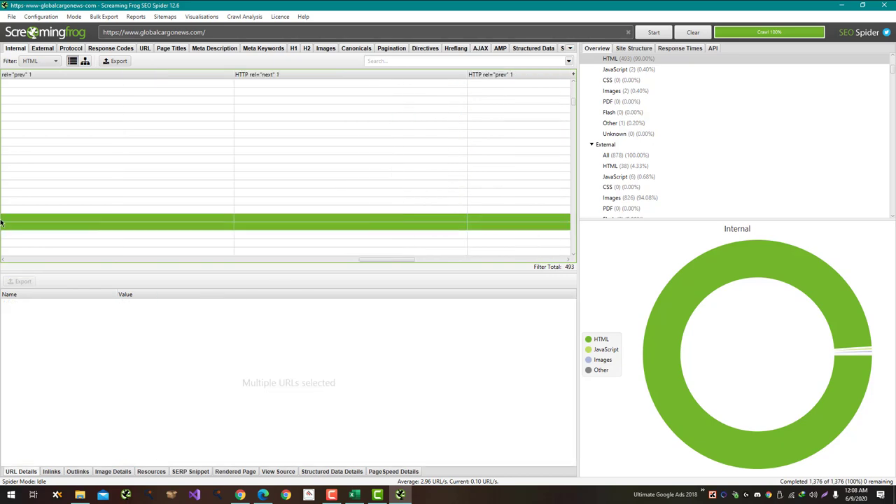
{"action": "scroll", "coordinate": [3, 217], "scroll_direction": "left", "scroll_amount": 10}
{"action": "scroll", "coordinate": [2, 218], "scroll_direction": "left", "scroll_amount": 15}
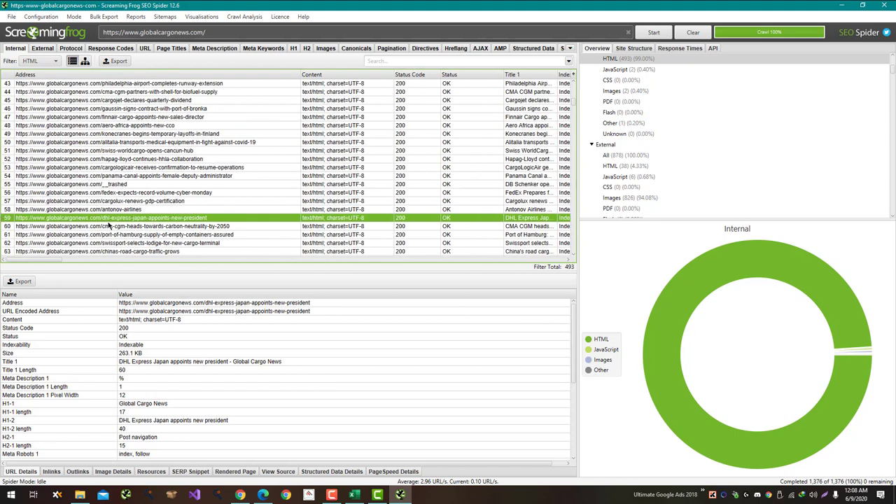
{"action": "right_click", "coordinate": [114, 222]}
{"action": "left_click", "coordinate": [87, 219]}
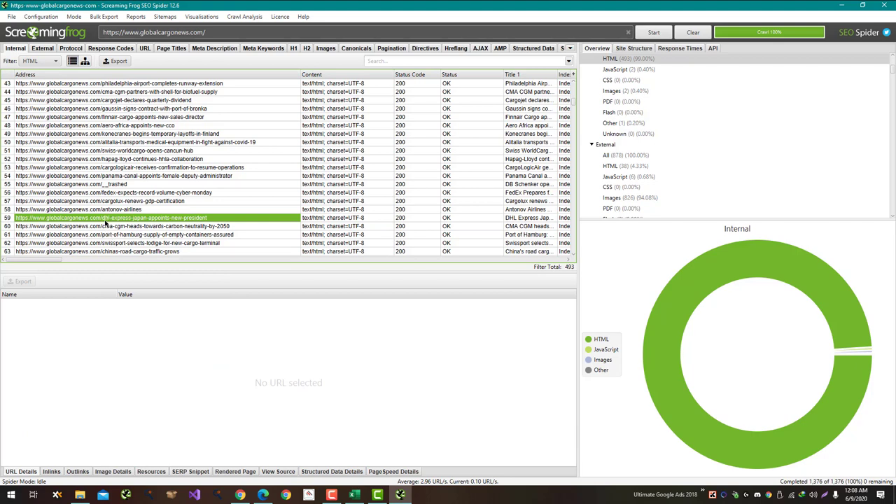
{"action": "left_click", "coordinate": [114, 210]}
{"action": "left_click", "coordinate": [113, 218]}
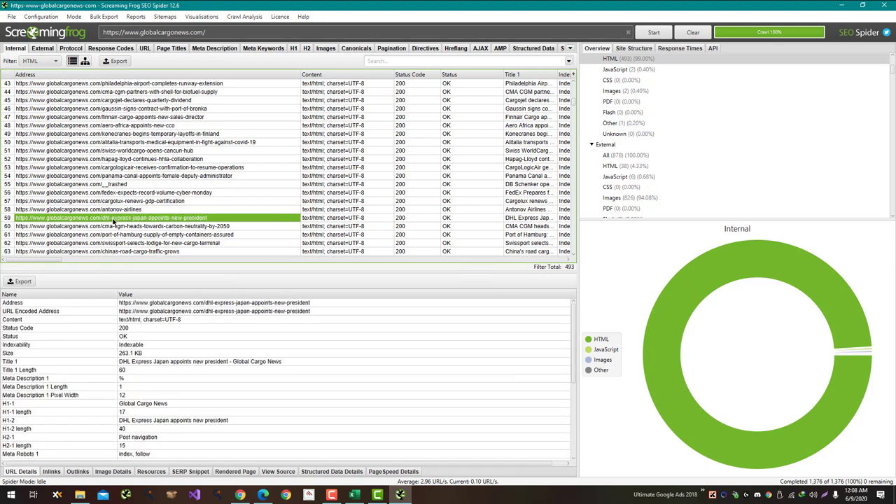
{"action": "right_click", "coordinate": [113, 219]}
{"action": "left_click", "coordinate": [140, 225]}
{"action": "left_click", "coordinate": [241, 495]}
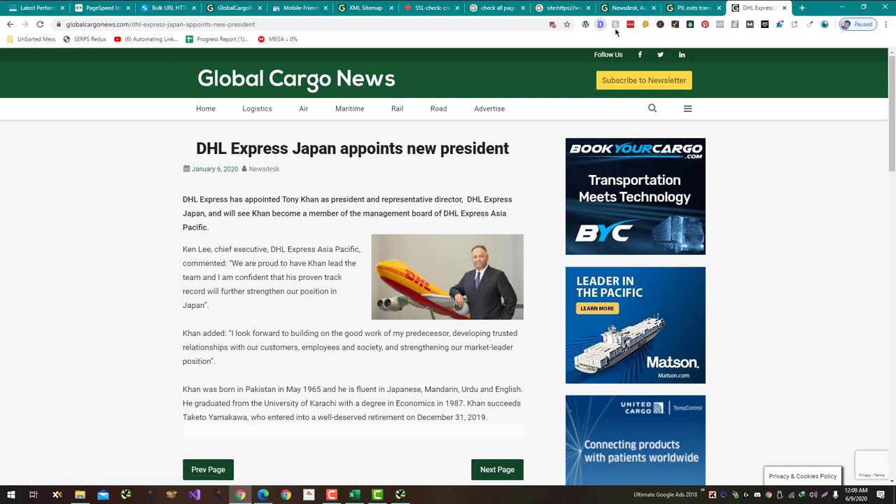
Step: Check the DHL article's SEO overview (614 words, one-character description) and skim its body text
{"action": "left_click", "coordinate": [615, 30]}
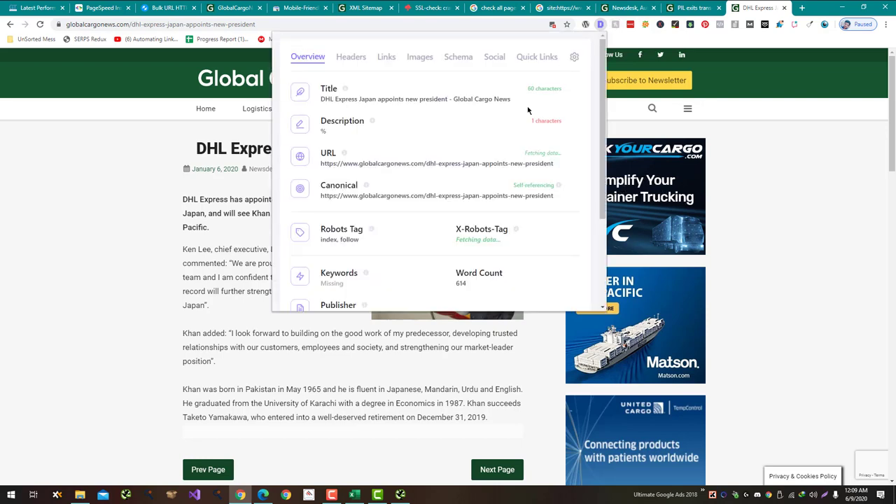
{"action": "scroll", "coordinate": [528, 110], "scroll_direction": "down", "scroll_amount": 1}
{"action": "left_click", "coordinate": [98, 263]}
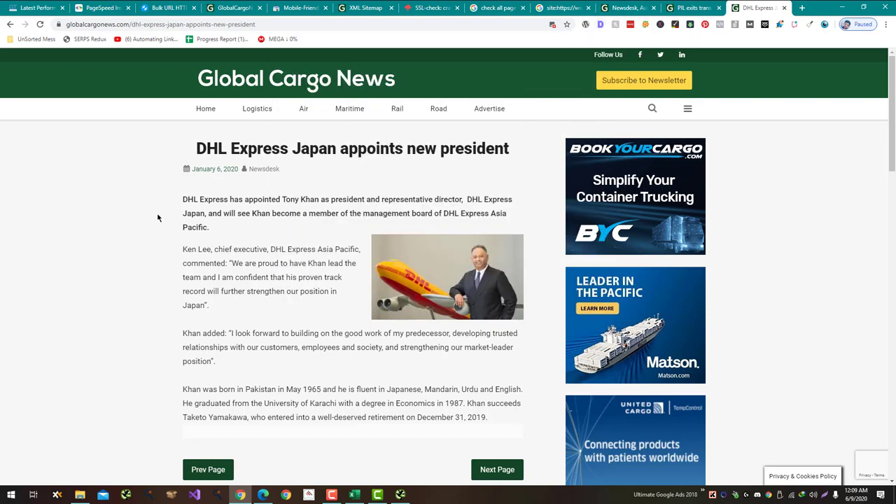
{"action": "left_click_drag", "start_coordinate": [184, 199], "coordinate": [494, 414]}
{"action": "scroll", "coordinate": [510, 401], "scroll_direction": "down", "scroll_amount": 6}
{"action": "scroll", "coordinate": [510, 400], "scroll_direction": "down", "scroll_amount": 4}
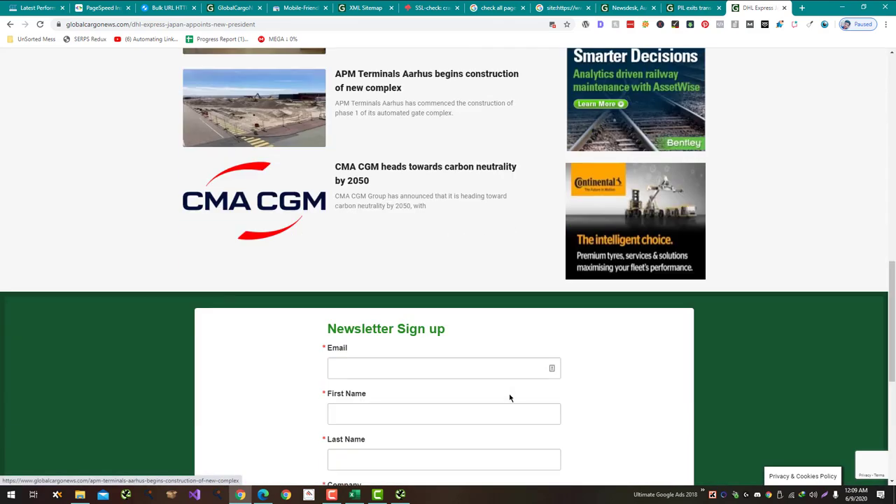
{"action": "scroll", "coordinate": [511, 396], "scroll_direction": "up", "scroll_amount": 10}
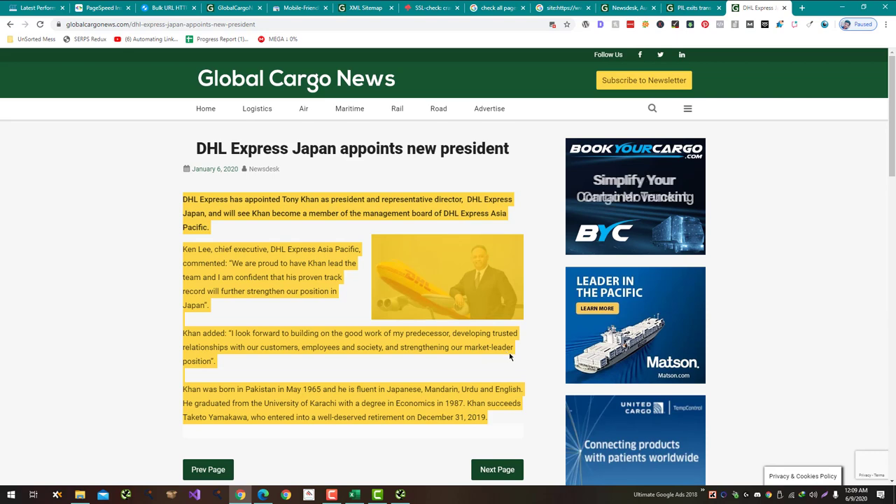
{"action": "key", "text": "alt+Tab"}
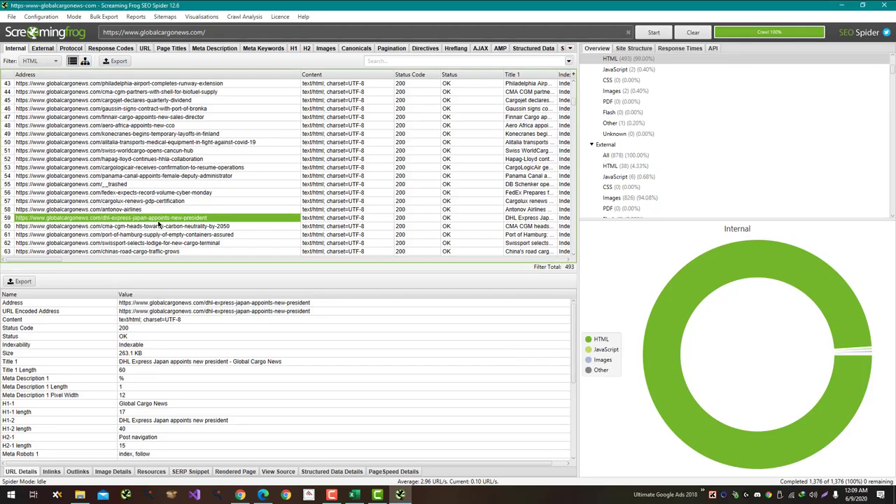
Step: Browse and select crawled URL rows 11 to 26 in the HTML list
{"action": "left_click", "coordinate": [31, 259]}
{"action": "left_click_drag", "start_coordinate": [30, 260], "coordinate": [413, 273]}
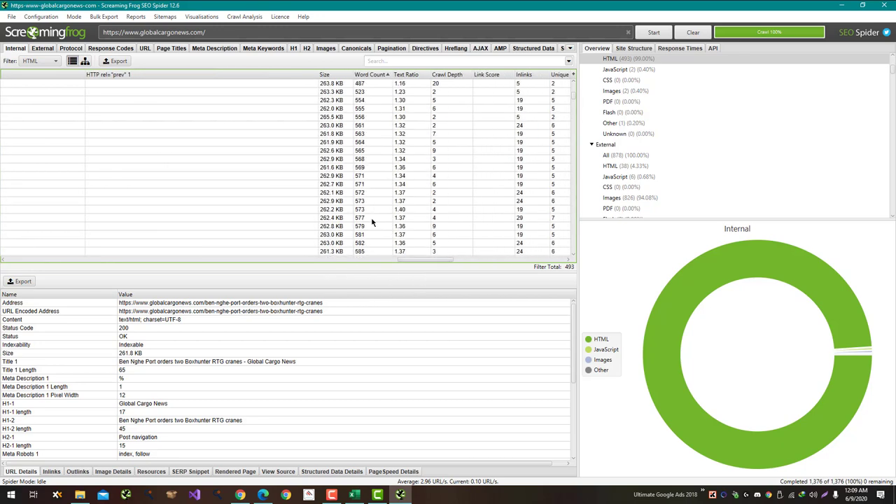
{"action": "scroll", "coordinate": [372, 222], "scroll_direction": "up", "scroll_amount": 10}
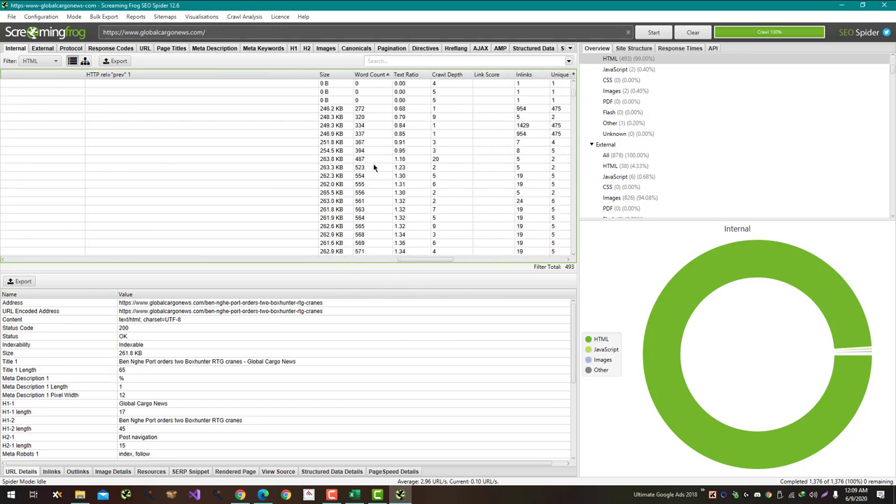
{"action": "left_click_drag", "start_coordinate": [374, 168], "coordinate": [3, 177]}
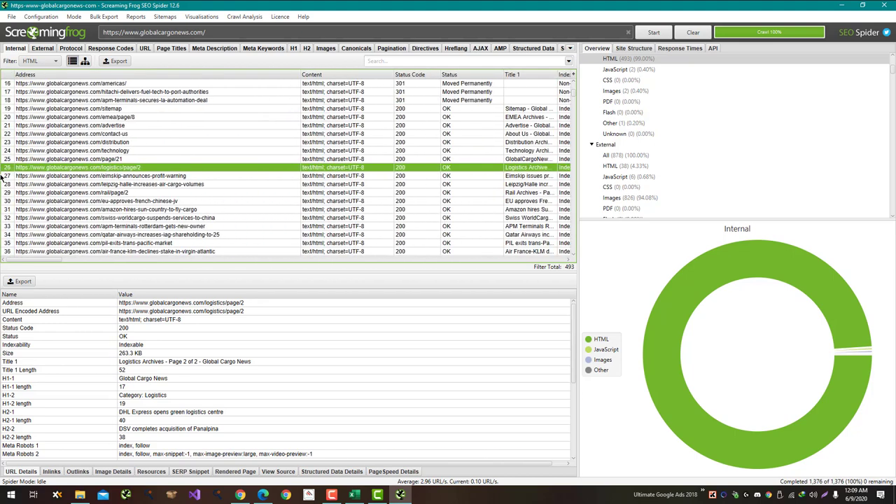
{"action": "left_click_drag", "start_coordinate": [63, 166], "coordinate": [85, 240]}
{"action": "right_click", "coordinate": [85, 240]}
{"action": "key", "text": "Escape"}
{"action": "scroll", "coordinate": [89, 243], "scroll_direction": "down", "scroll_amount": 3}
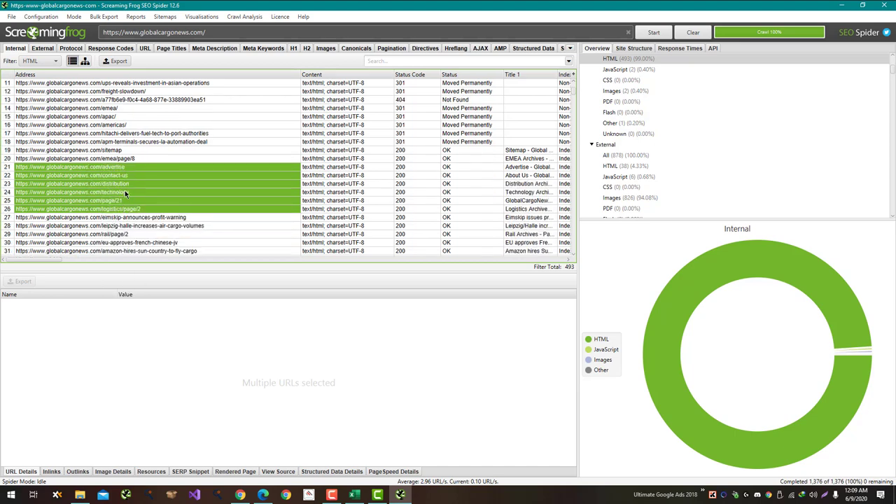
Step: Copy the address of the /technology page
{"action": "left_click", "coordinate": [124, 192]}
{"action": "right_click", "coordinate": [126, 193]}
{"action": "key", "text": "Escape"}
{"action": "key", "text": "alt+Tab"}
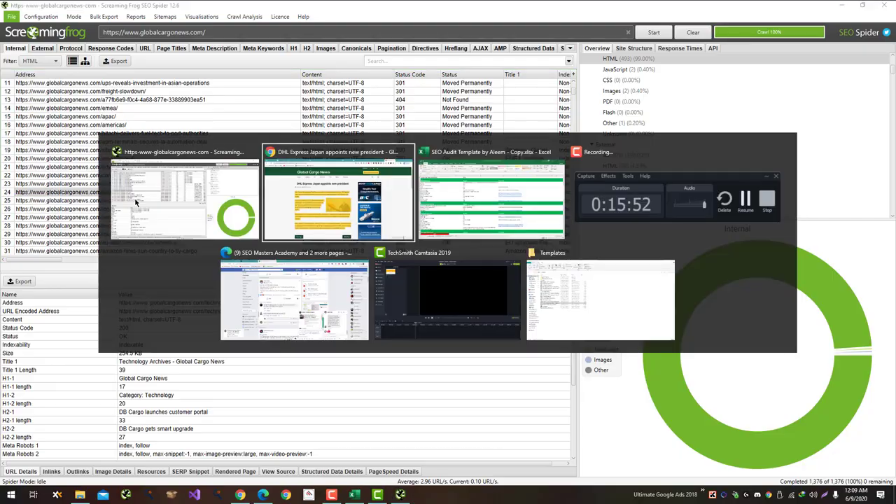
Step: Load the copied technology category URL, confirm it holds only four posts, and return to Excel
{"action": "left_click", "coordinate": [160, 26]}
{"action": "type", "text": "https://www.globalcargonews.com/technology/"}
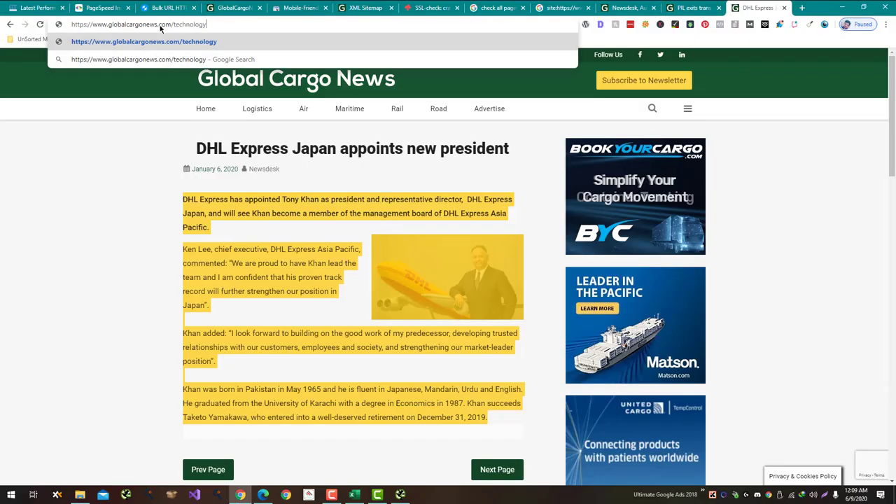
{"action": "key", "text": "Return"}
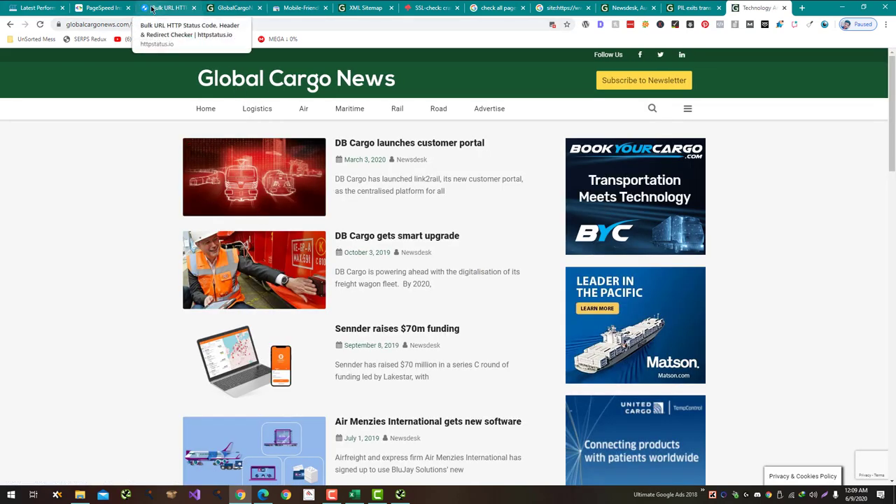
{"action": "scroll", "coordinate": [447, 266], "scroll_direction": "down", "scroll_amount": 3}
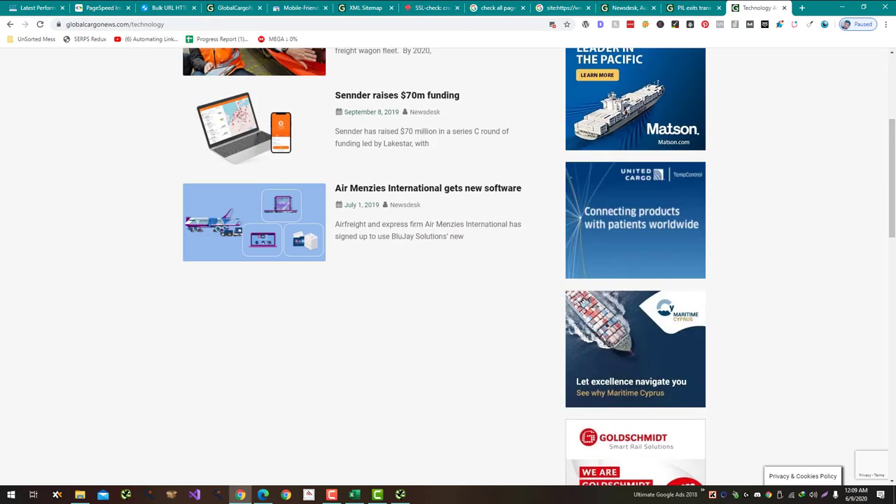
{"action": "key", "text": "alt+Tab"}
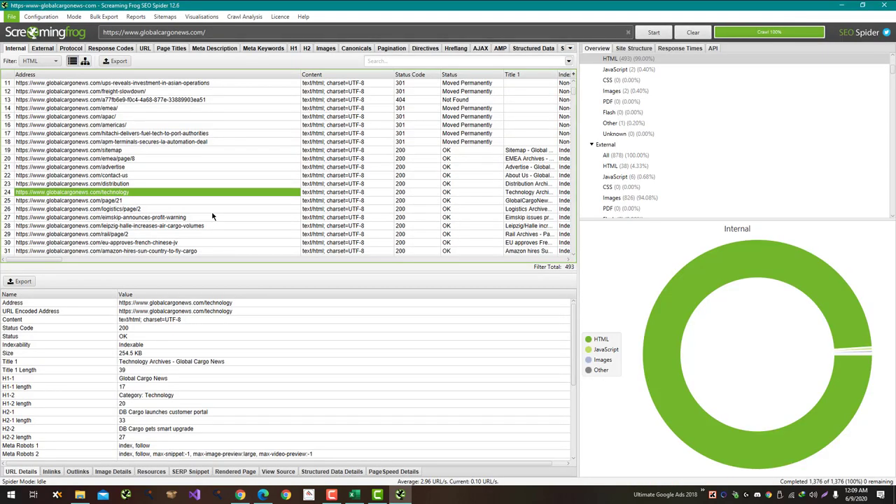
{"action": "key", "text": "alt+Tab"}
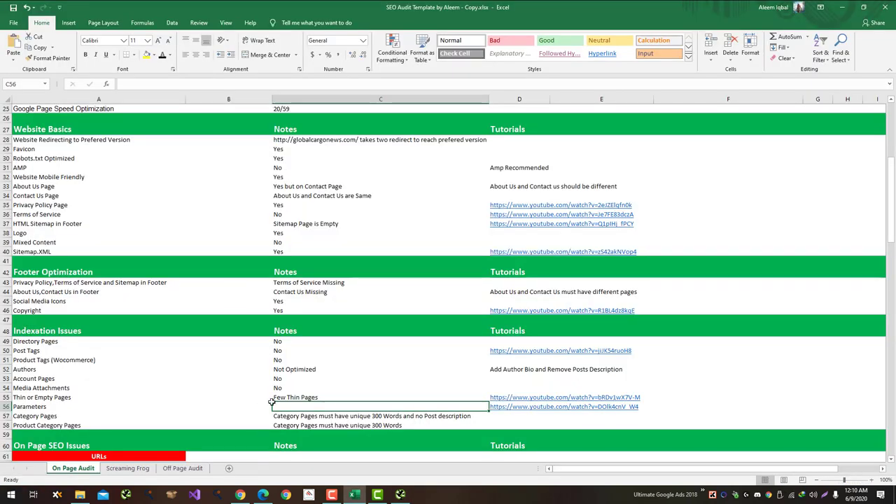
Step: Change the Thin or Empty Pages note in C55 to 'No'
{"action": "left_click", "coordinate": [293, 398]}
{"action": "type", "text": "No"}
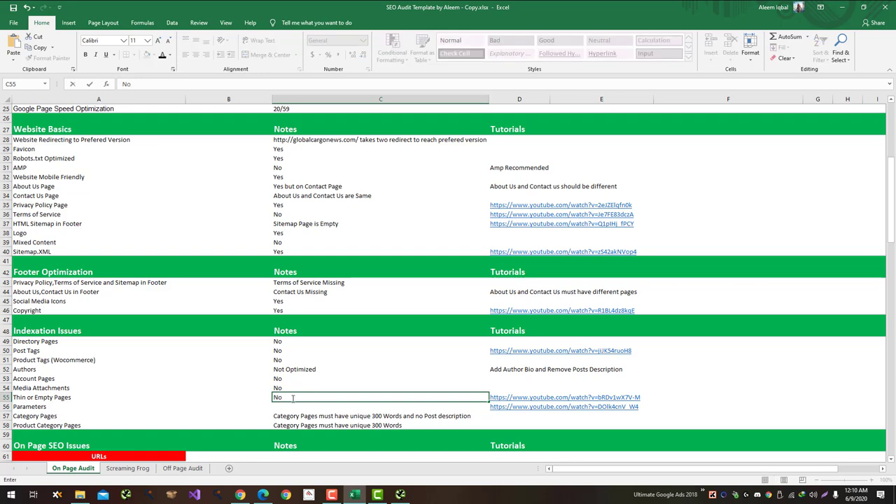
{"action": "key", "text": "Return"}
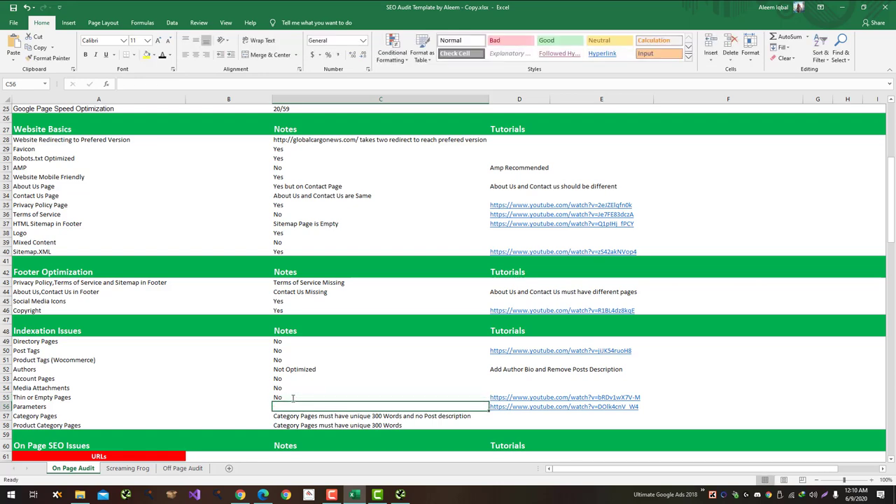
{"action": "key", "text": "alt+Tab"}
{"action": "key", "text": "alt+Tab"}
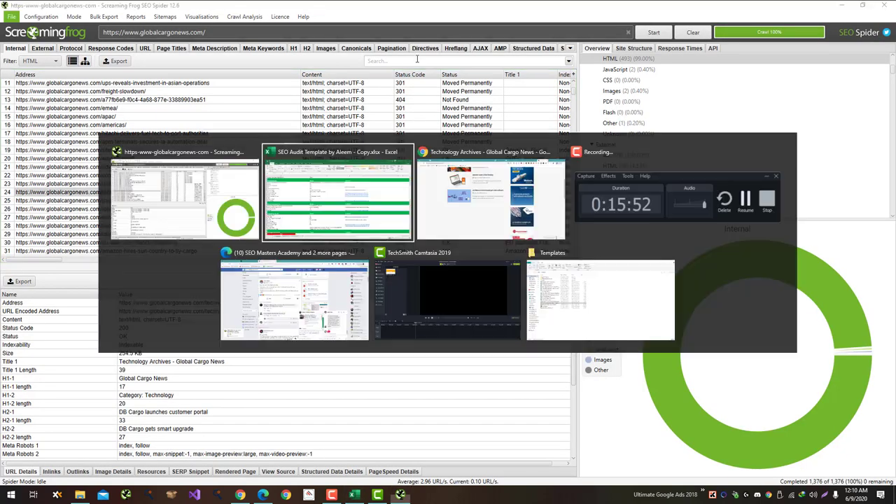
{"action": "key", "text": "Tab"}
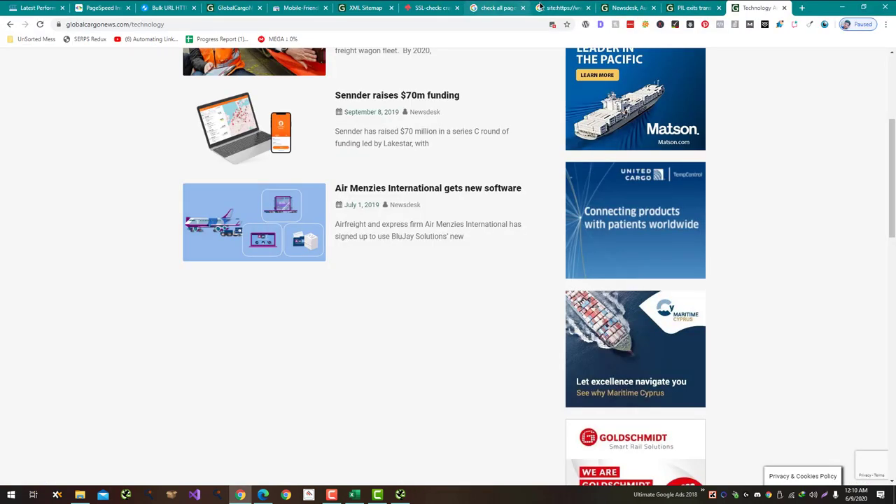
Step: Page through the globalcargonews.com site: search results to the last page
{"action": "left_click", "coordinate": [545, 8]}
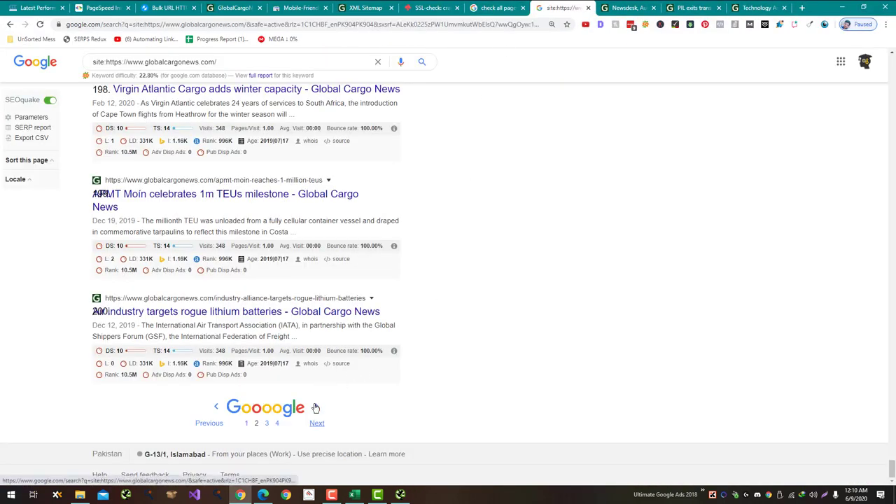
{"action": "left_click", "coordinate": [315, 407]}
{"action": "scroll", "coordinate": [412, 200], "scroll_direction": "down", "scroll_amount": 3}
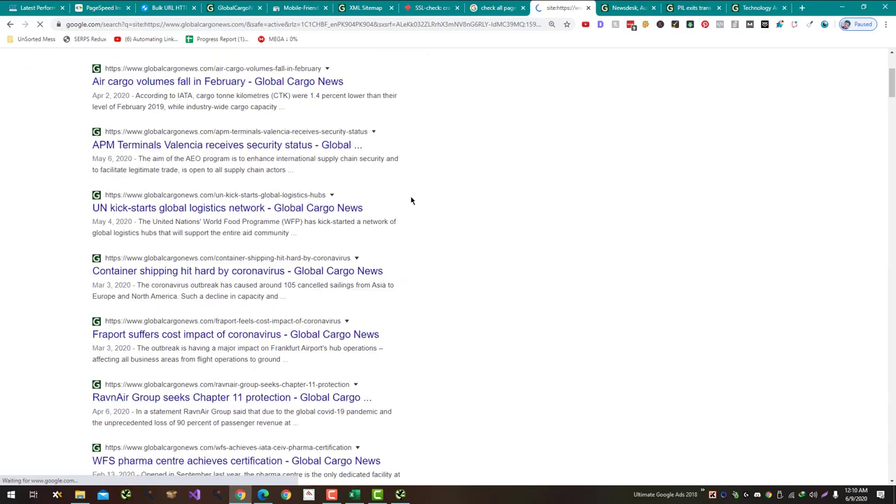
{"action": "scroll", "coordinate": [448, 210], "scroll_direction": "down", "scroll_amount": 20}
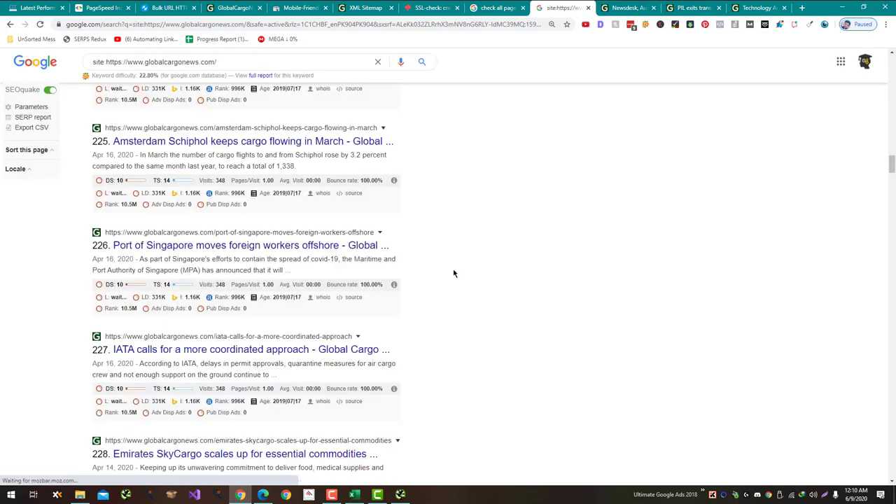
{"action": "scroll", "coordinate": [453, 269], "scroll_direction": "down", "scroll_amount": 20}
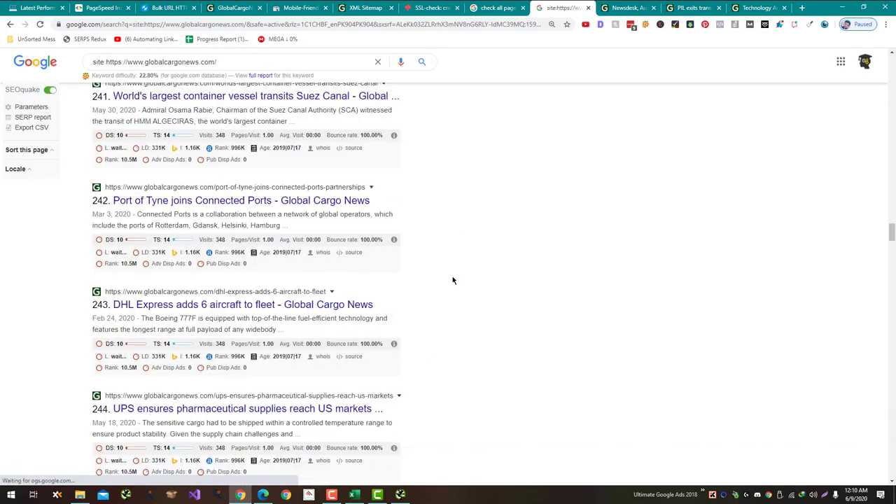
{"action": "scroll", "coordinate": [451, 301], "scroll_direction": "down", "scroll_amount": 20}
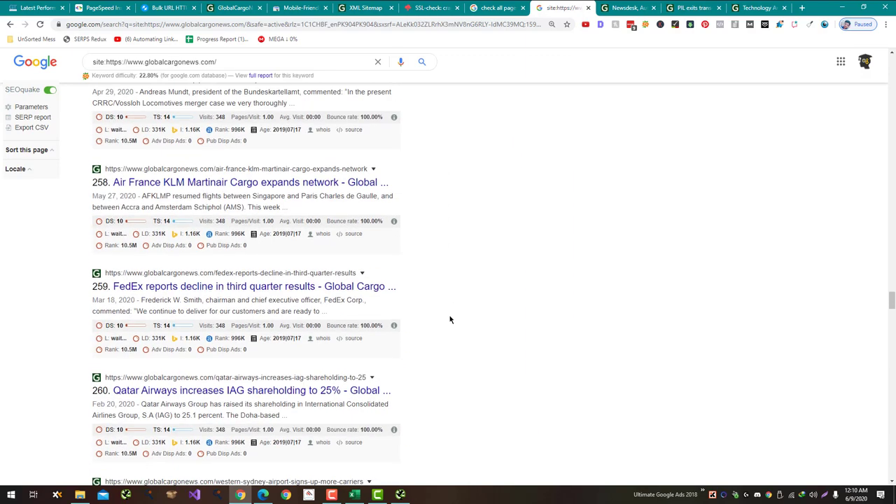
{"action": "scroll", "coordinate": [428, 312], "scroll_direction": "up", "scroll_amount": 3}
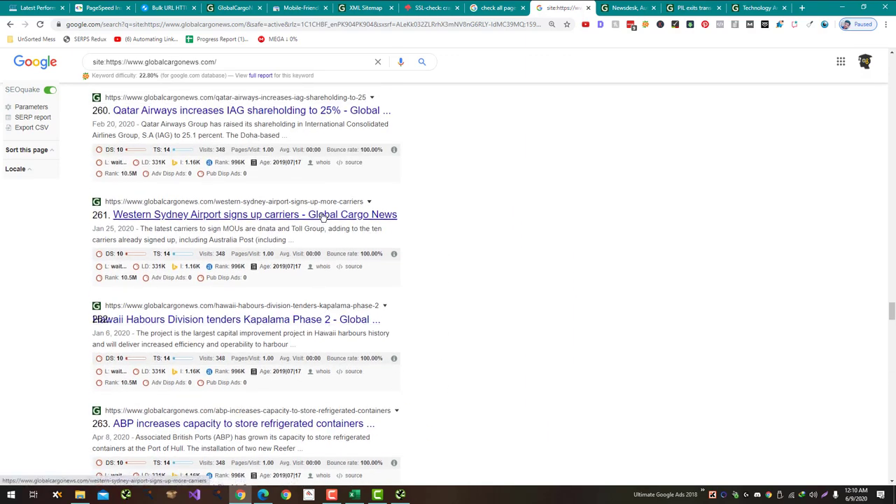
{"action": "scroll", "coordinate": [323, 217], "scroll_direction": "down", "scroll_amount": 20}
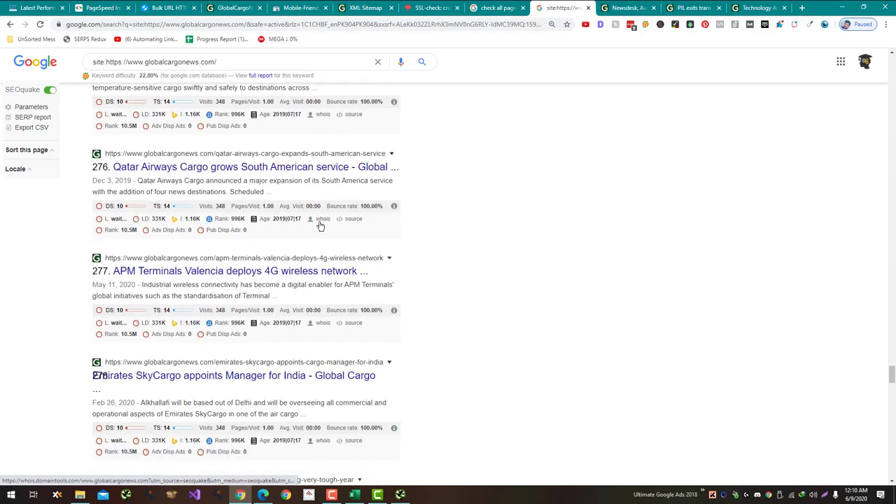
{"action": "scroll", "coordinate": [320, 225], "scroll_direction": "down", "scroll_amount": 11}
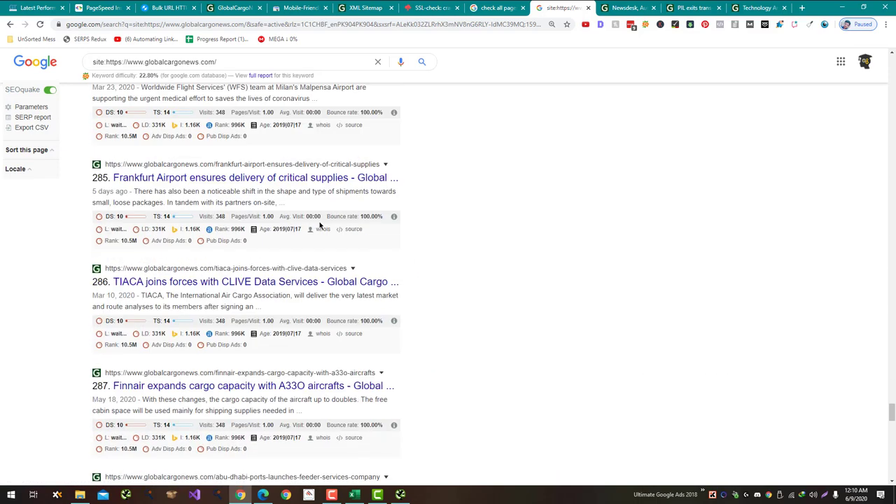
{"action": "scroll", "coordinate": [321, 225], "scroll_direction": "down", "scroll_amount": 12}
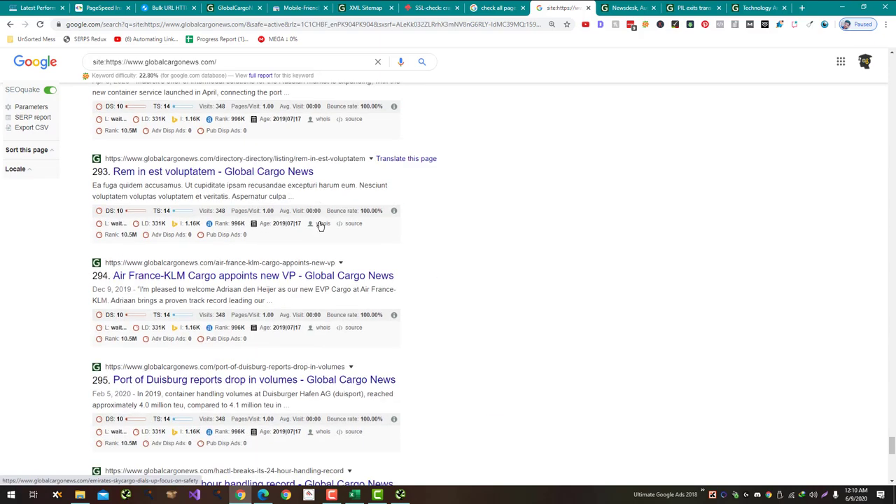
{"action": "scroll", "coordinate": [320, 226], "scroll_direction": "down", "scroll_amount": 8}
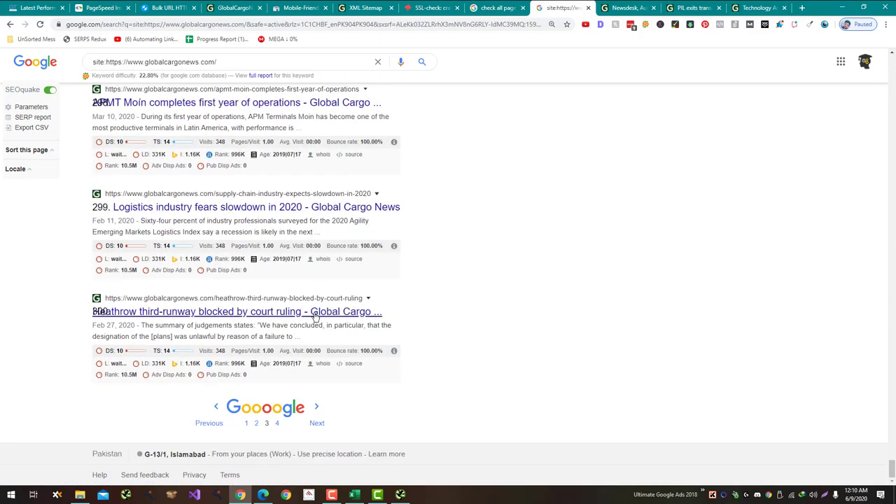
{"action": "left_click", "coordinate": [317, 408]}
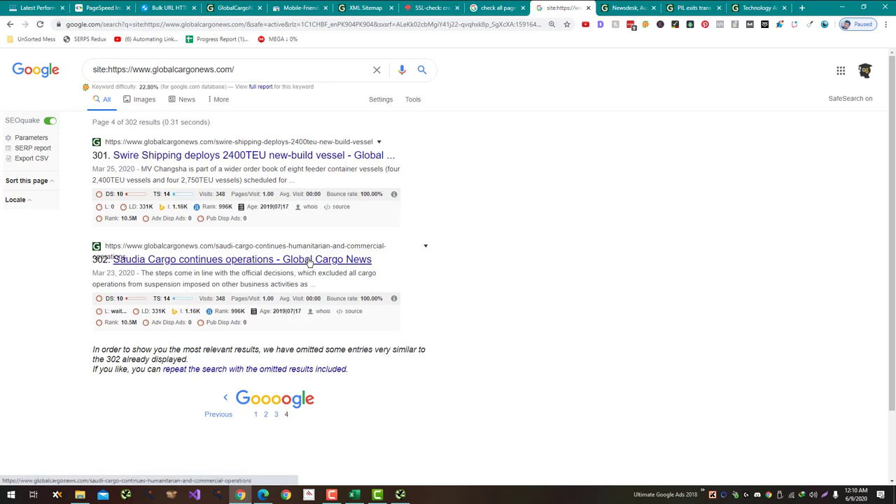
Step: Rerun the search with omitted results included, totalling 303, and view results page 4
{"action": "left_click", "coordinate": [292, 370]}
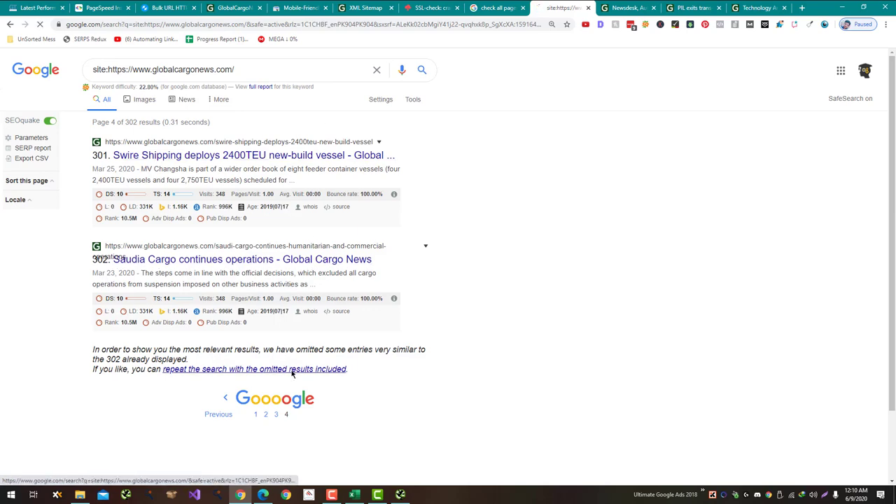
{"action": "middle_click", "coordinate": [429, 345]}
{"action": "scroll", "coordinate": [429, 345], "scroll_direction": "down", "scroll_amount": 3}
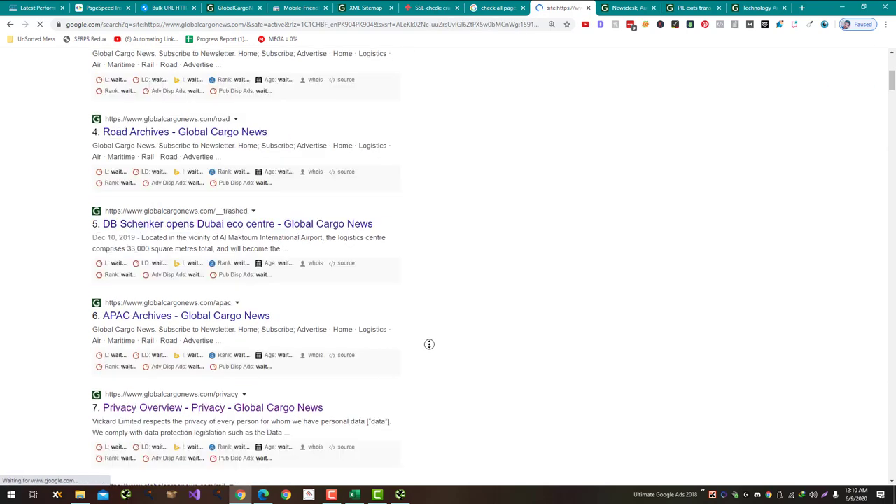
{"action": "scroll", "coordinate": [429, 344], "scroll_direction": "down", "scroll_amount": 20}
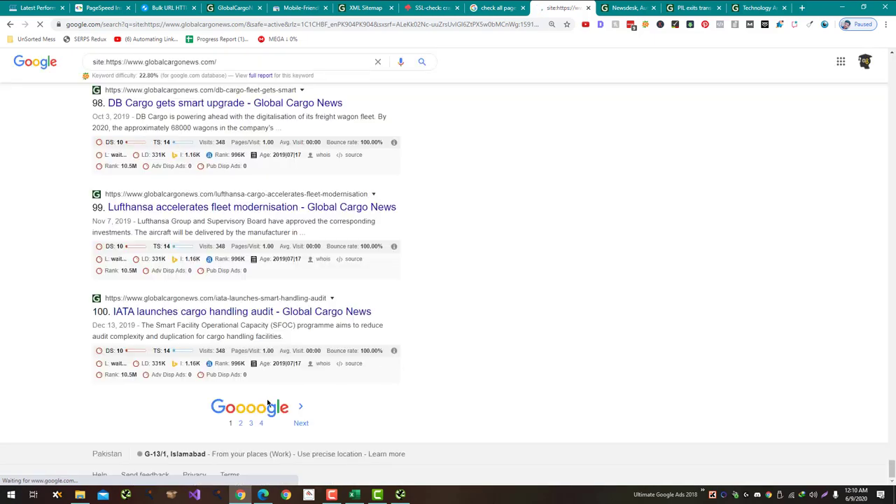
{"action": "left_click", "coordinate": [261, 423]}
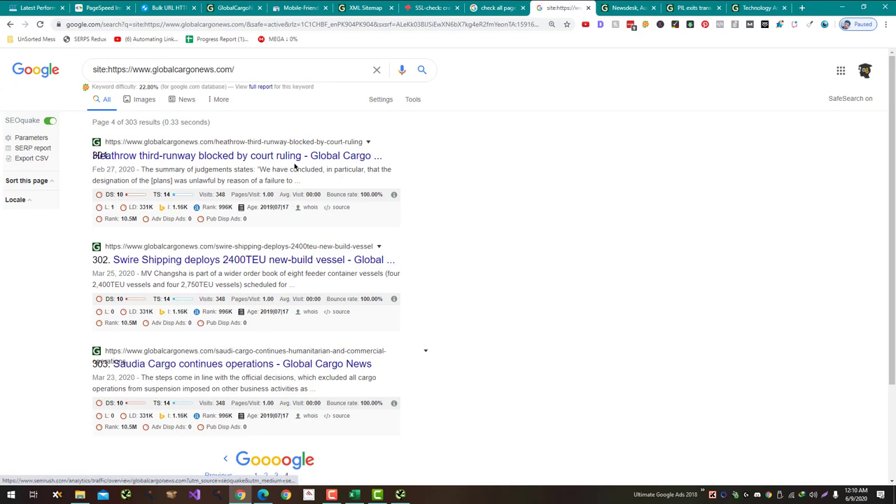
{"action": "key", "text": "alt+Tab"}
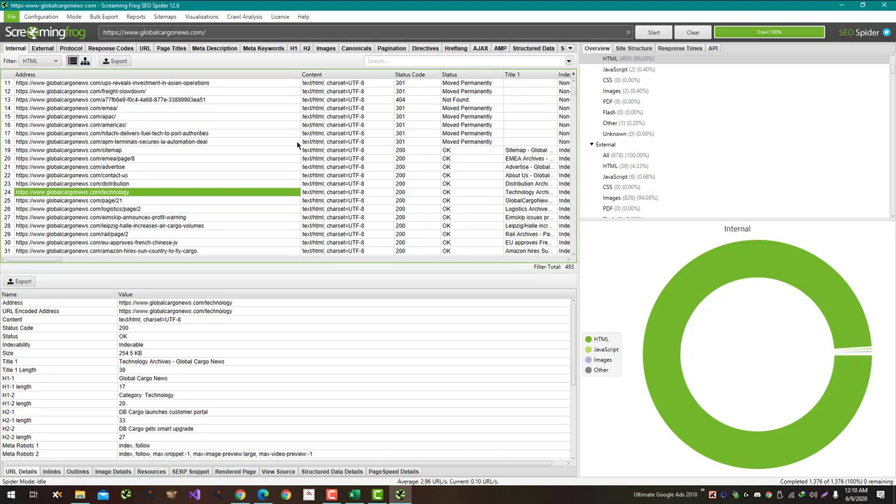
Step: Enter 'No' as the Parameters note
{"action": "key", "text": "alt+Tab"}
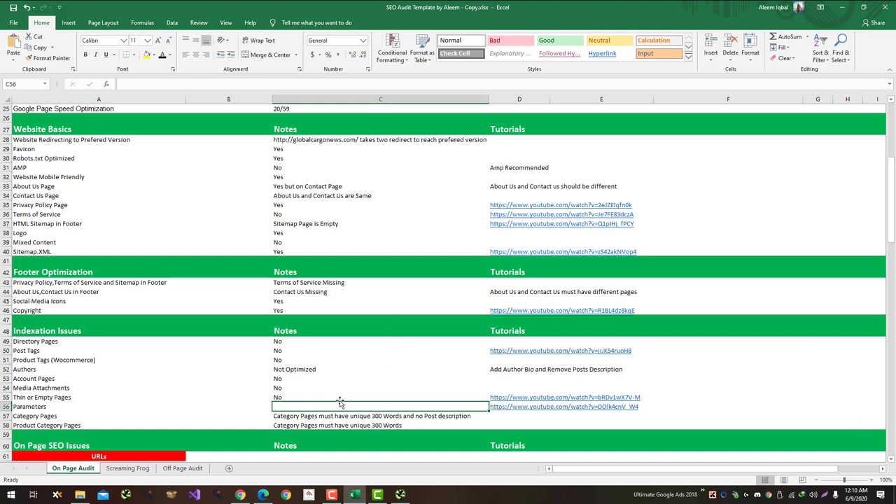
{"action": "type", "text": "No"}
{"action": "key", "text": "Return"}
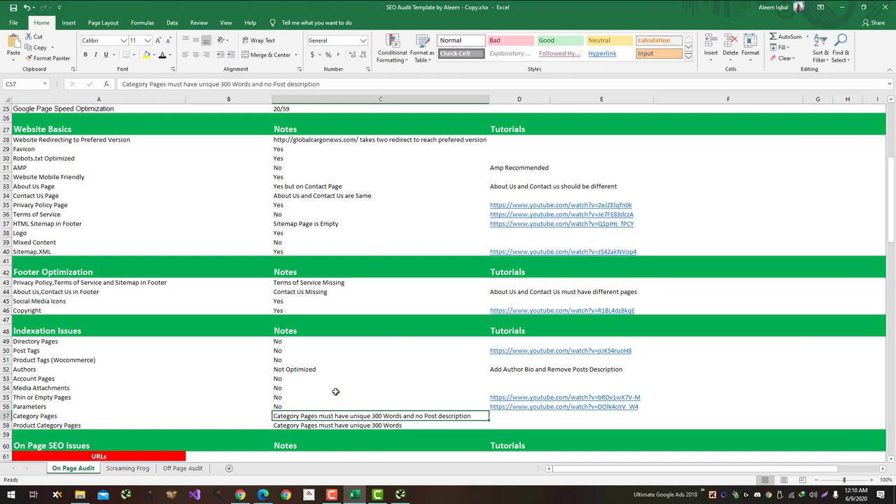
Step: Move the two category notes from C57:C58 into the Tutorials column D57:D58
{"action": "type", "text": "Not"}
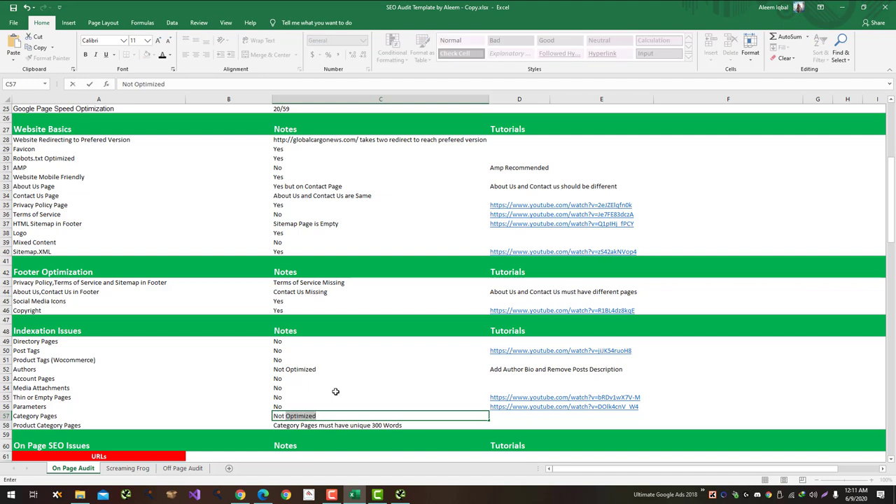
{"action": "key", "text": "BackSpace"}
{"action": "key", "text": "Escape"}
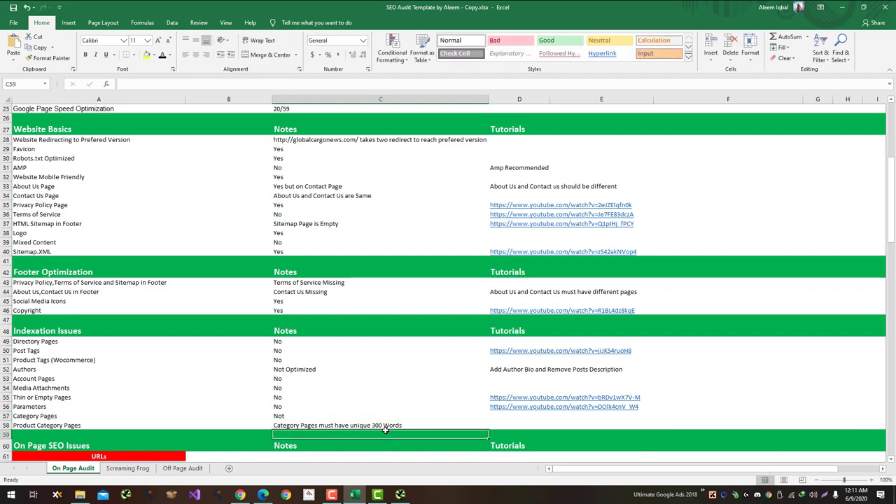
{"action": "key", "text": "ctrl+c"}
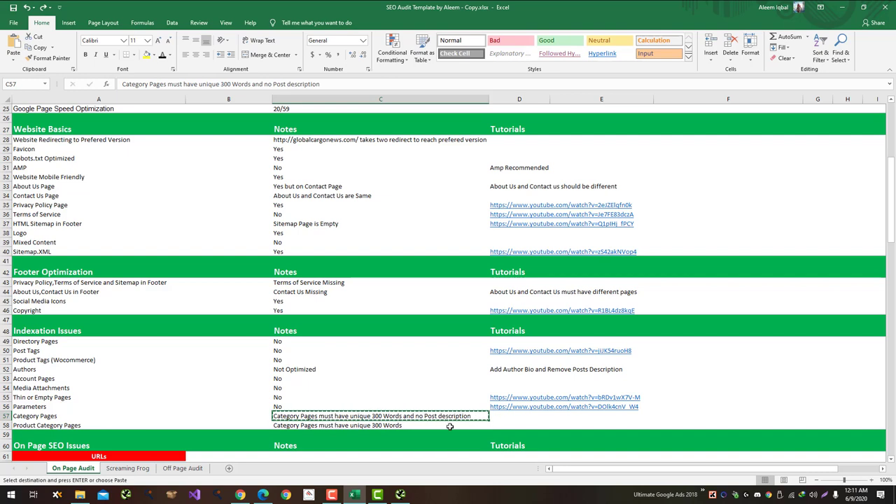
{"action": "key", "text": "shift+Down"}
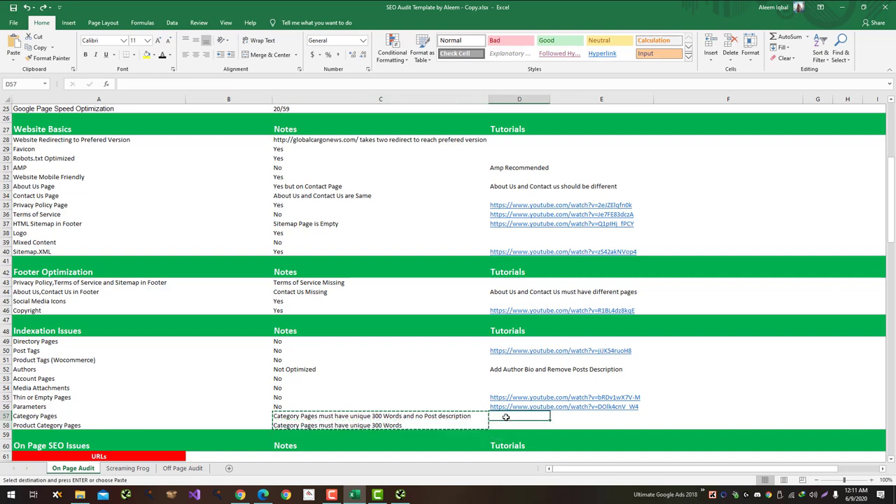
{"action": "left_click_drag", "start_coordinate": [326, 430], "coordinate": [387, 433]}
Step: Mark Category Pages 'Not Optimized' and Product Category Pages 'Not Wocommerce'
{"action": "left_click", "coordinate": [345, 414]}
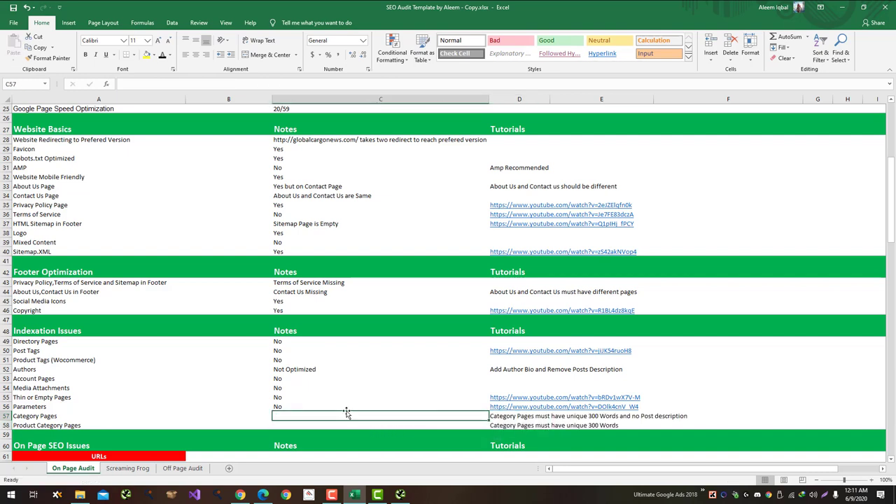
{"action": "type", "text": "Not O"}
{"action": "key", "text": "Return"}
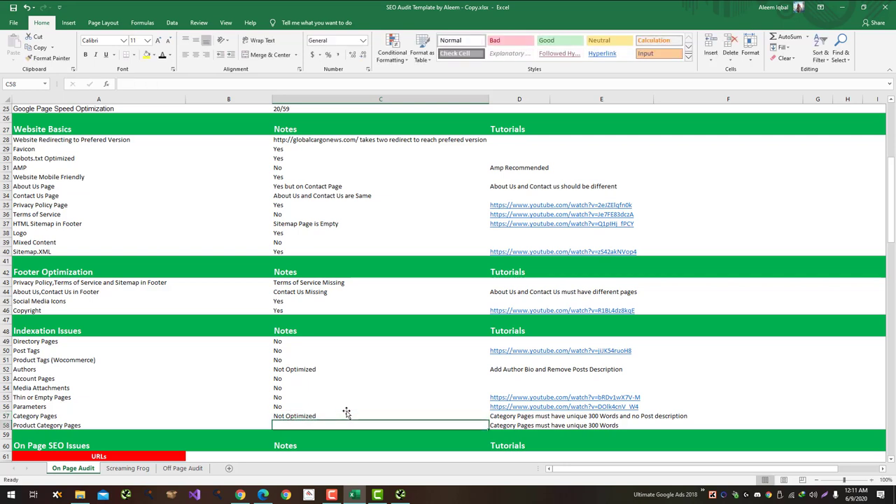
{"action": "type", "text": "No Wocom"}
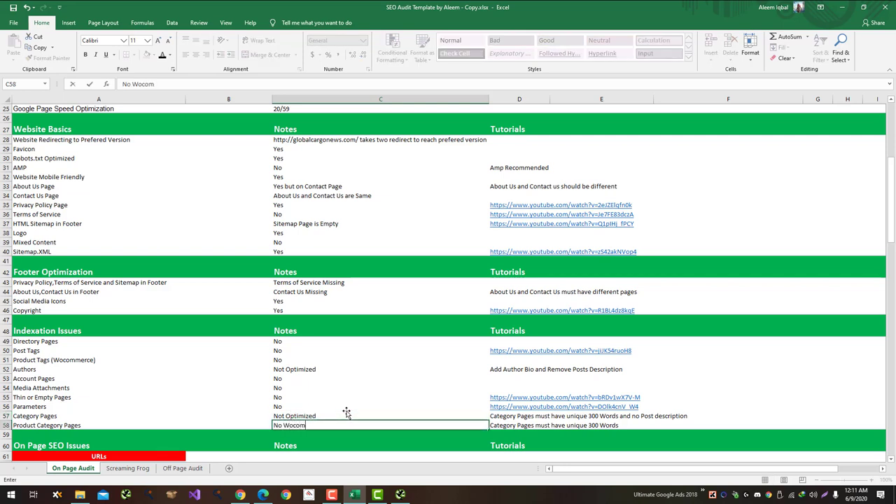
{"action": "key", "text": "BackSpace"}
{"action": "key", "text": "BackSpace"}
{"action": "key", "text": "BackSpace"}
{"action": "key", "text": "BackSpace"}
{"action": "key", "text": "BackSpace"}
{"action": "key", "text": "BackSpace"}
{"action": "type", "text": "t C"}
{"action": "type", "text": "ommerce"}
{"action": "key", "text": "Return"}
Step: Copy 'Not Wocommerce' into the Product Tags note
{"action": "key", "text": "Up"}
{"action": "key", "text": "ctrl+c"}
{"action": "key", "text": "Up"}
{"action": "key", "text": "Up"}
{"action": "key", "text": "Up"}
{"action": "key", "text": "Up"}
{"action": "key", "text": "Up"}
{"action": "key", "text": "Up"}
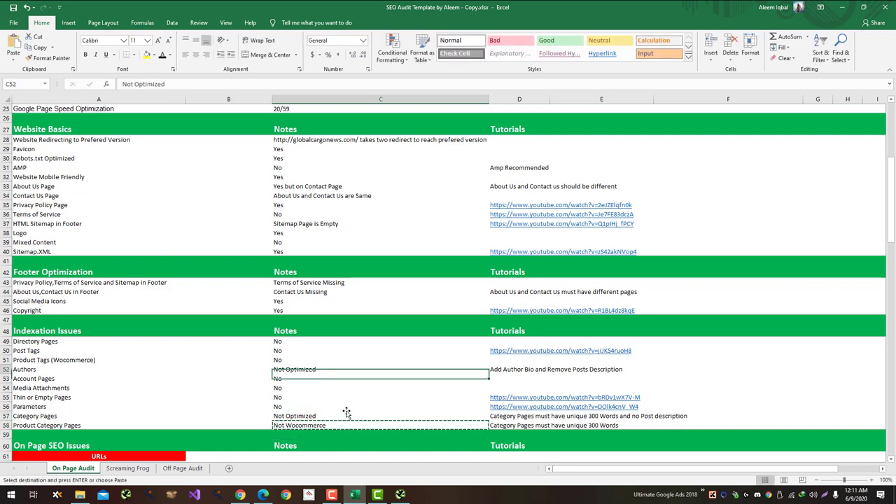
{"action": "key", "text": "Up"}
{"action": "key", "text": "Up"}
{"action": "key", "text": "Down"}
{"action": "key", "text": "ctrl+v"}
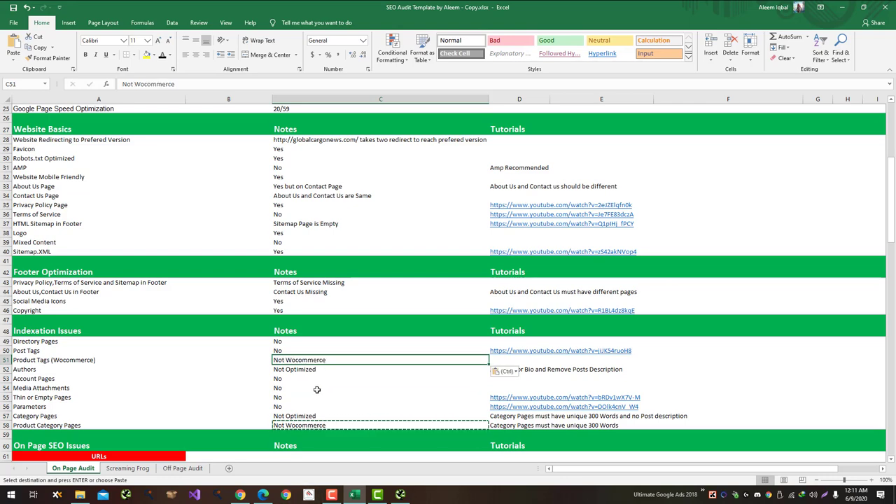
{"action": "key", "text": "Escape"}
Step: Select the notes cell for 301 Redirects (Internal)
{"action": "scroll", "coordinate": [316, 389], "scroll_direction": "down", "scroll_amount": 6}
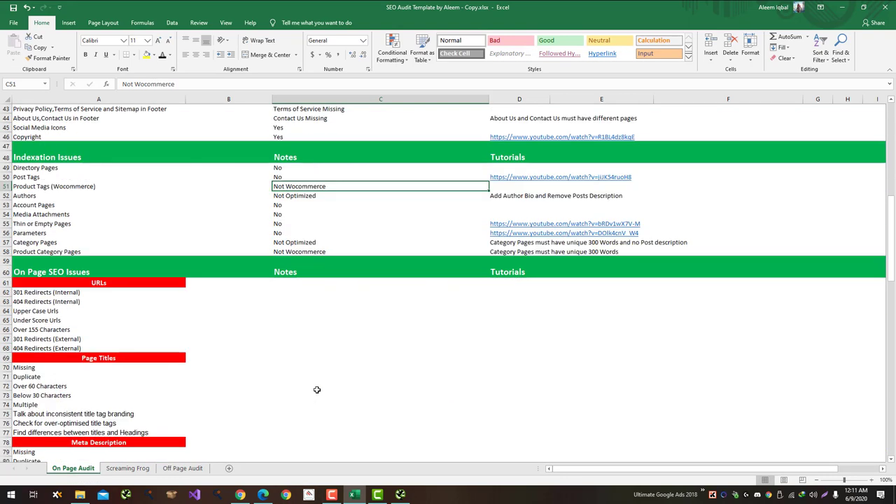
{"action": "left_click", "coordinate": [227, 289]}
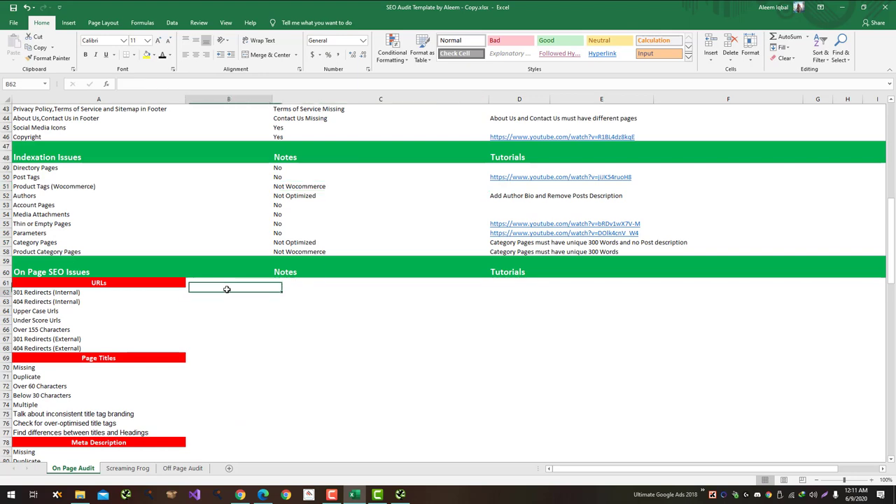
{"action": "left_click", "coordinate": [298, 293]}
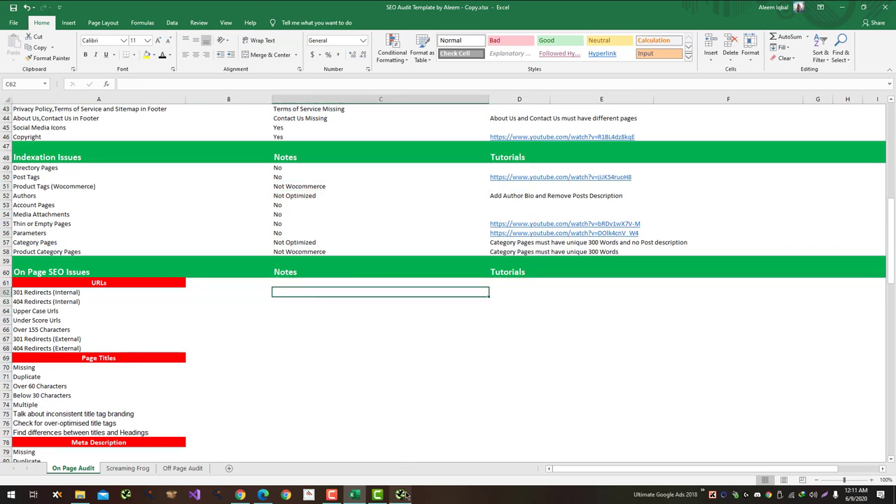
{"action": "left_click", "coordinate": [400, 495]}
Step: Select the internal 301 rows in Screaming Frog to count them and begin entering the count in C62
{"action": "scroll", "coordinate": [238, 162], "scroll_direction": "up", "scroll_amount": 3}
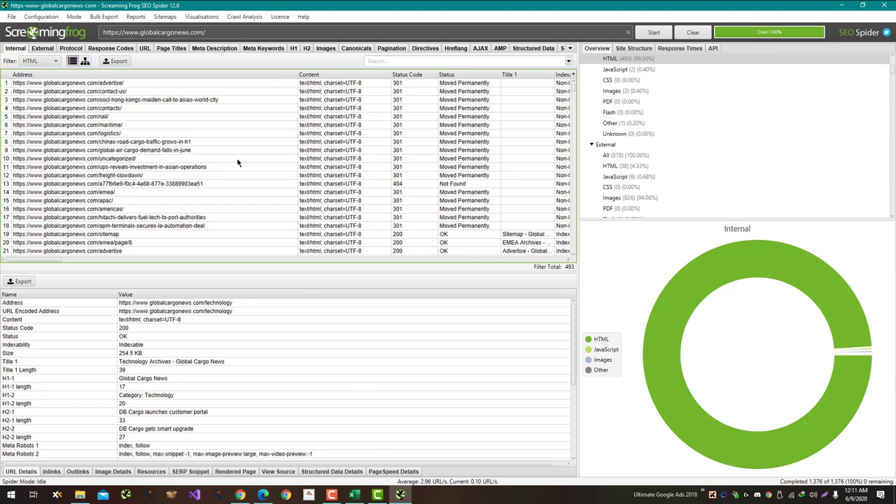
{"action": "left_click_drag", "start_coordinate": [425, 86], "coordinate": [161, 230]}
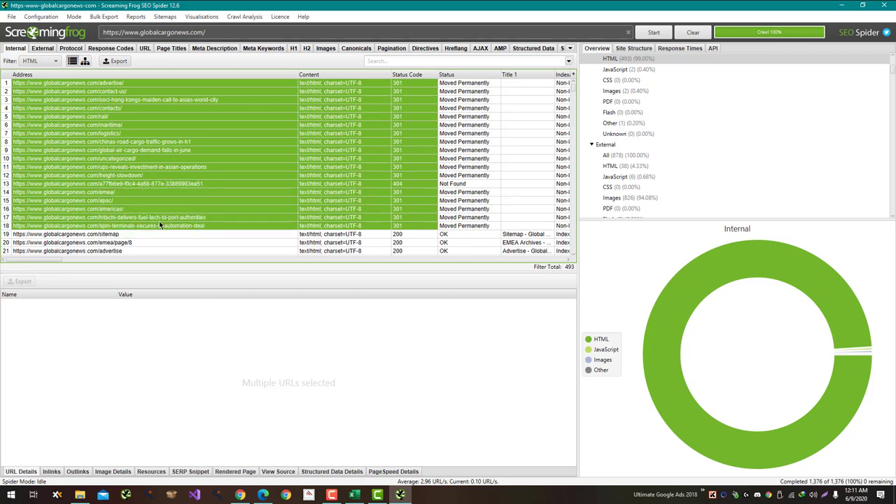
{"action": "key", "text": "alt+Tab"}
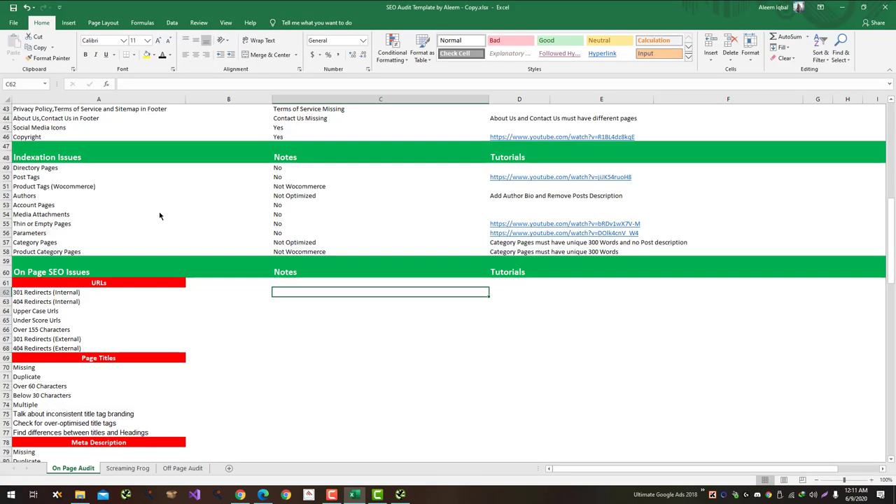
{"action": "type", "text": "17"}
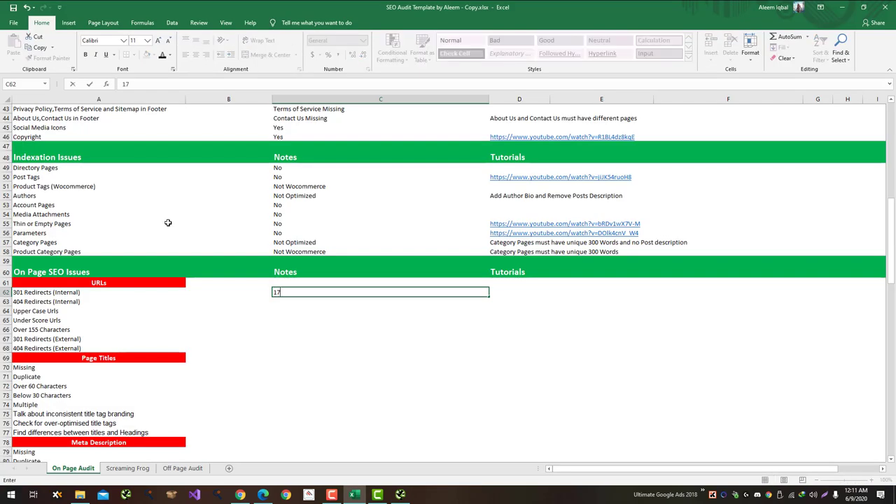
{"action": "key", "text": "alt+Tab"}
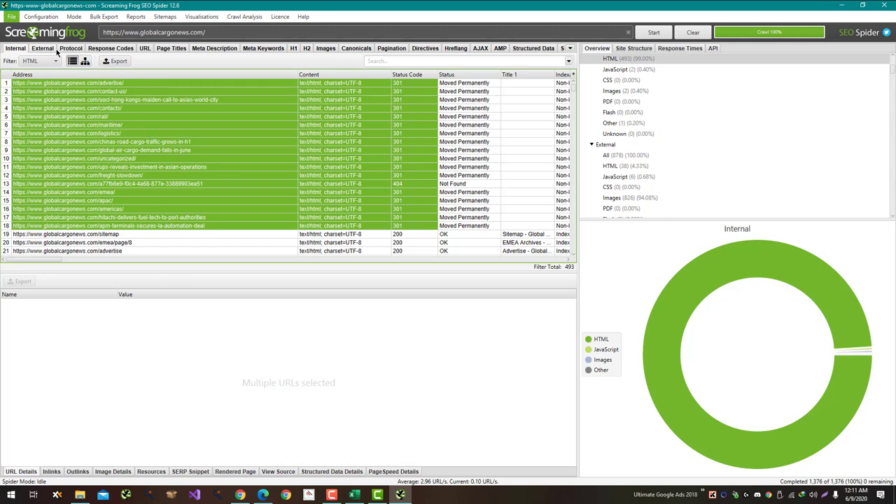
Step: Filter Response Codes to Redirection (3xx) and export the 22 redirect URLs as CSV to Downloads
{"action": "left_click", "coordinate": [55, 61]}
{"action": "left_click", "coordinate": [56, 61]}
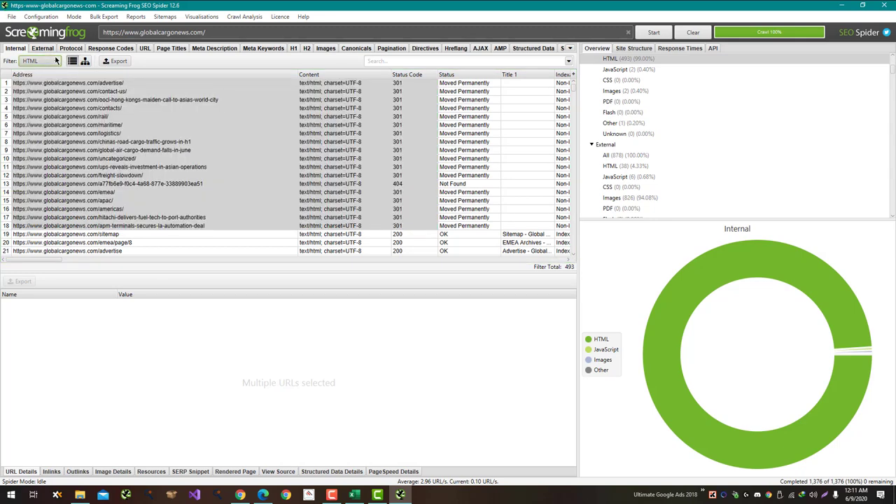
{"action": "left_click", "coordinate": [110, 49]}
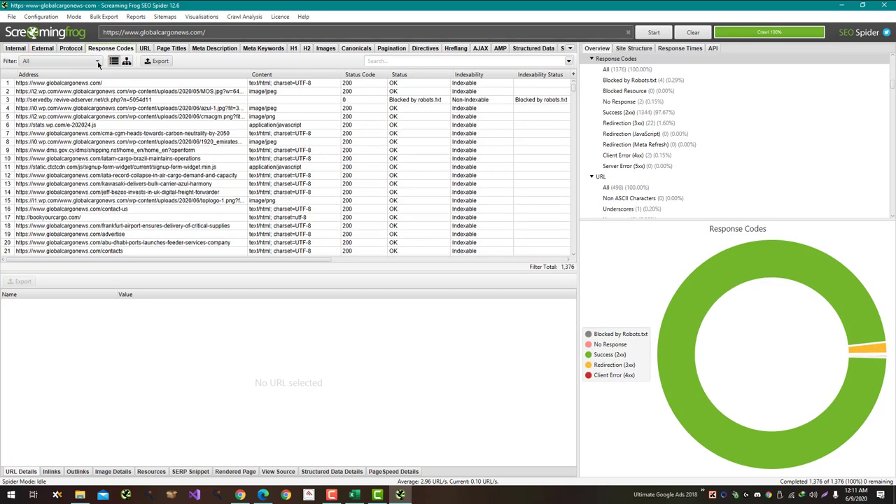
{"action": "left_click", "coordinate": [94, 60]}
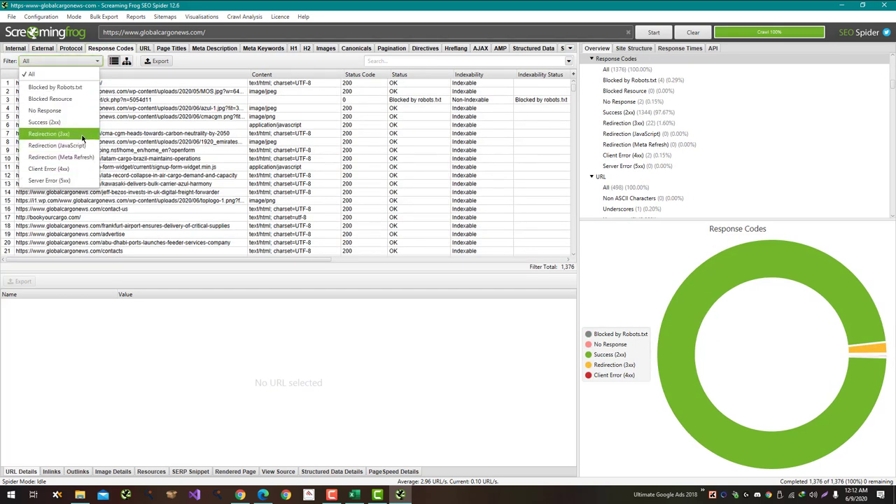
{"action": "left_click", "coordinate": [82, 134]}
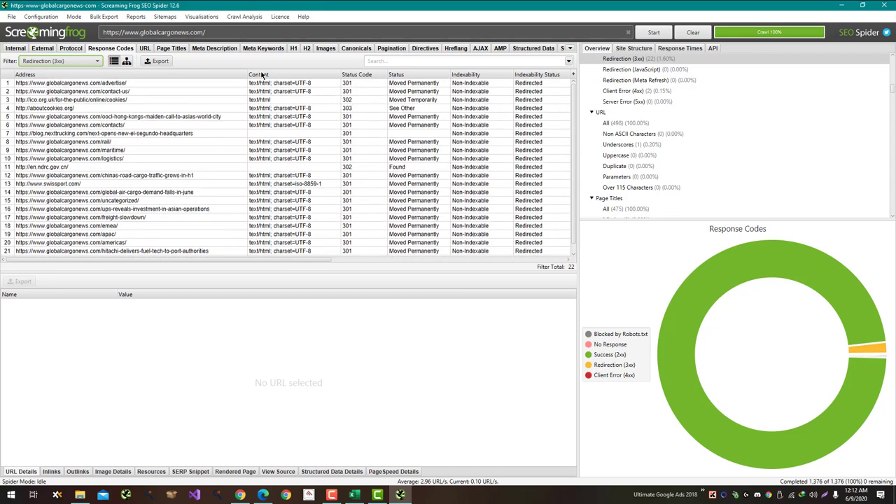
{"action": "left_click", "coordinate": [157, 63]}
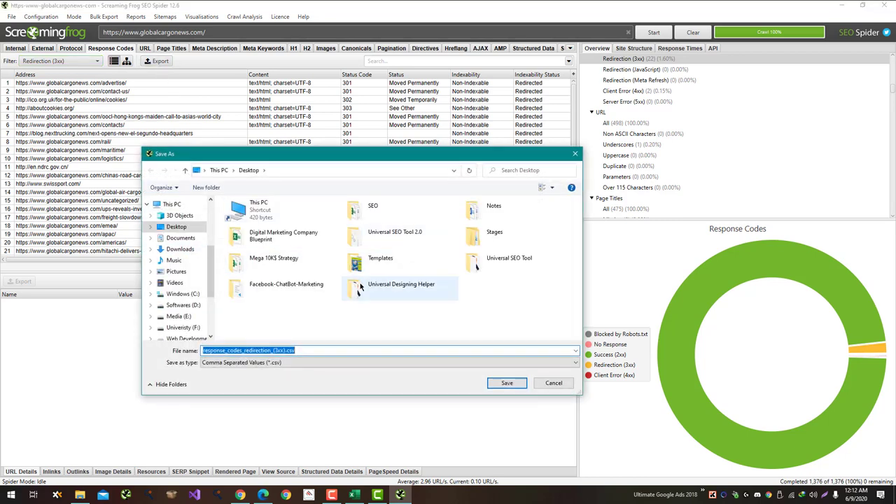
{"action": "left_click", "coordinate": [554, 383]}
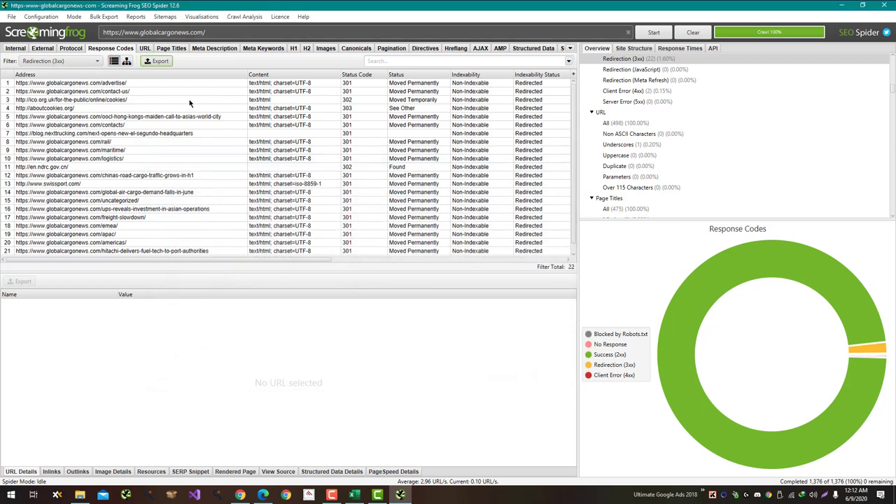
{"action": "left_click", "coordinate": [157, 61]}
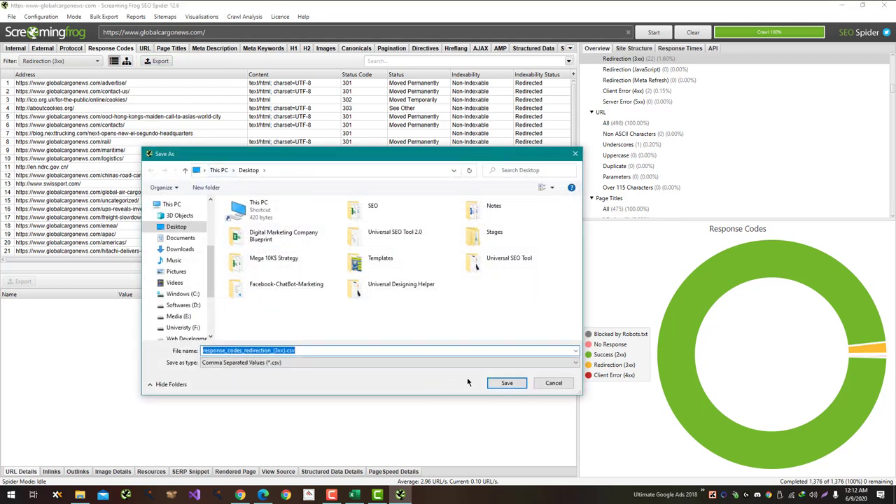
{"action": "left_click", "coordinate": [180, 248]}
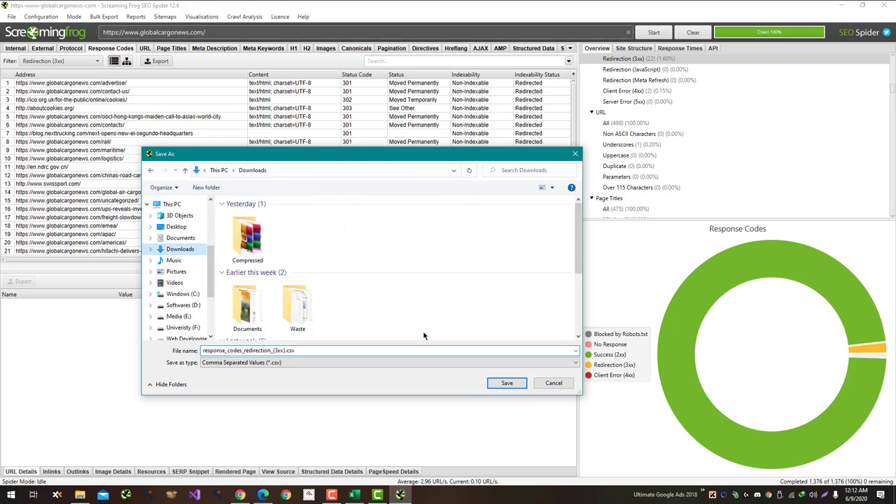
{"action": "left_click", "coordinate": [506, 383]}
Step: Record 17 internal 301 redirects in C62 and 1 internal 404 in C63
{"action": "key", "text": "alt+Tab"}
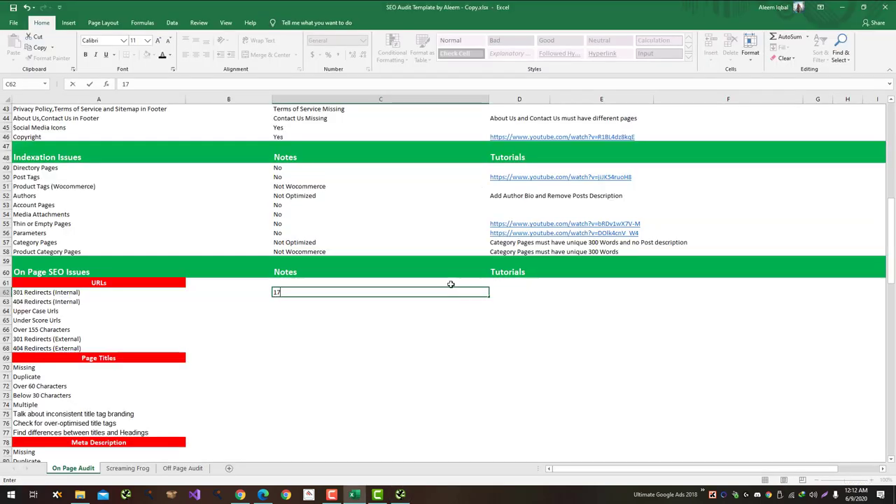
{"action": "key", "text": "Return"}
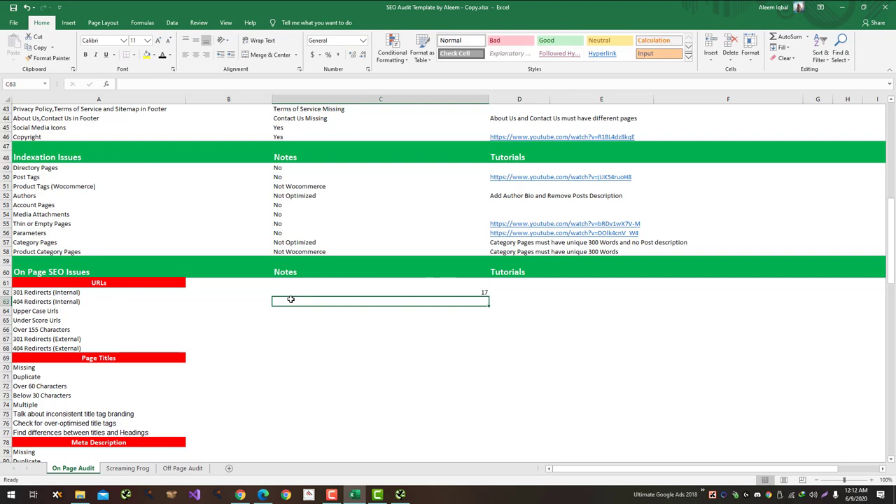
{"action": "key", "text": "alt+Tab"}
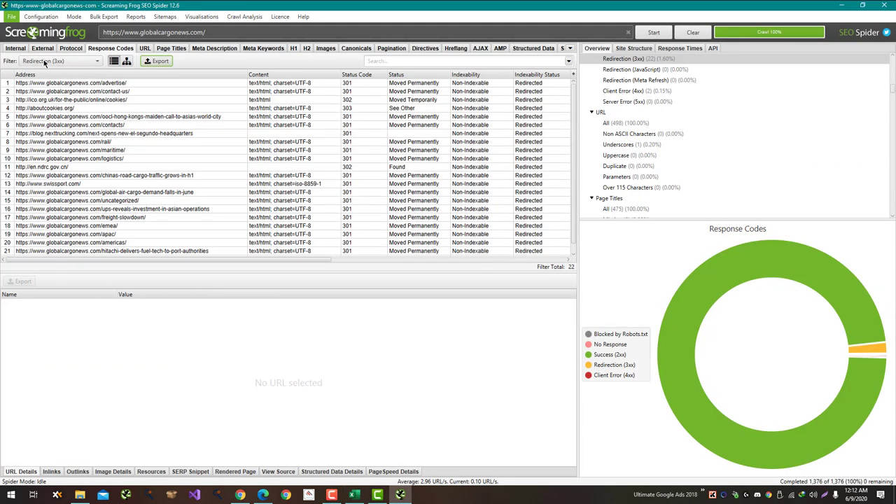
{"action": "key", "text": "alt+Tab"}
{"action": "type", "text": "1"}
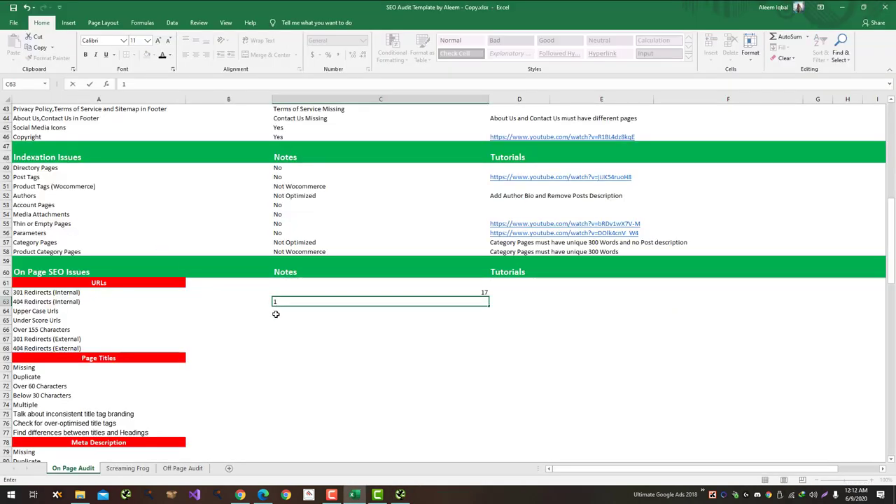
{"action": "key", "text": "Return"}
{"action": "key", "text": "alt+Tab"}
Step: Check the Underscores and Uppercase URL counts in Screaming Frog's Overview URL section
{"action": "scroll", "coordinate": [793, 90], "scroll_direction": "up", "scroll_amount": 10}
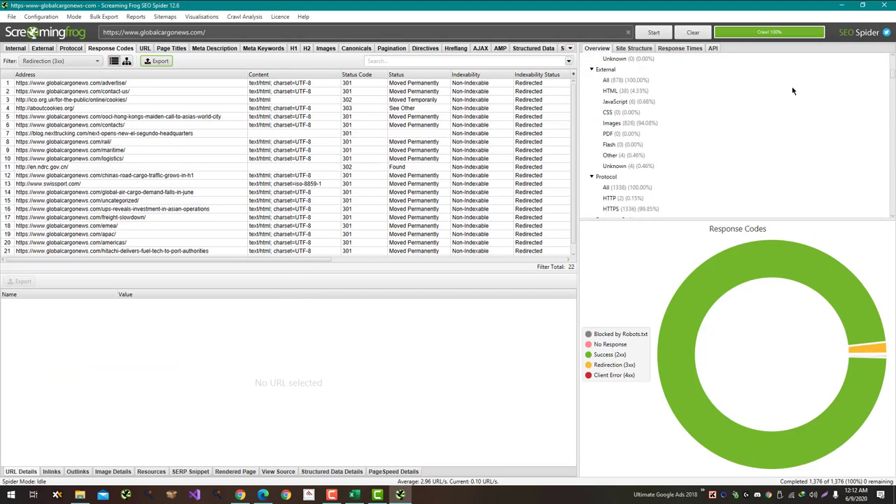
{"action": "scroll", "coordinate": [755, 131], "scroll_direction": "down", "scroll_amount": 1}
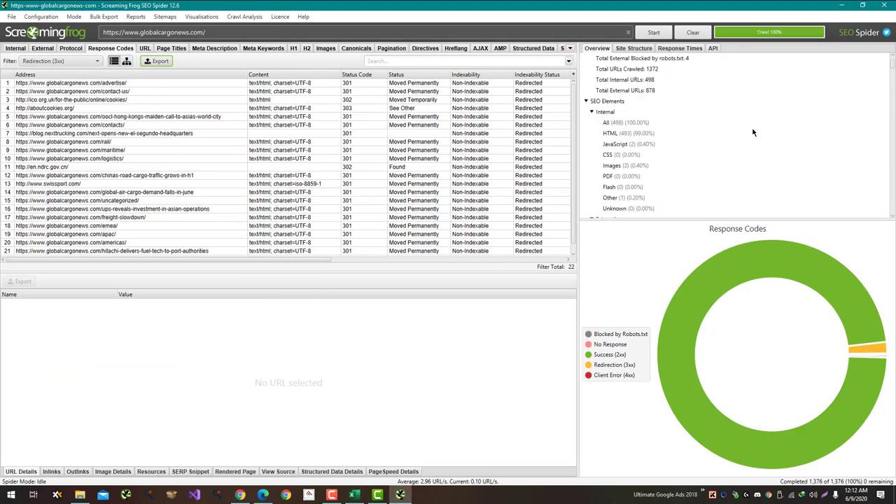
{"action": "scroll", "coordinate": [753, 132], "scroll_direction": "down", "scroll_amount": 3}
{"action": "scroll", "coordinate": [752, 131], "scroll_direction": "down", "scroll_amount": 1}
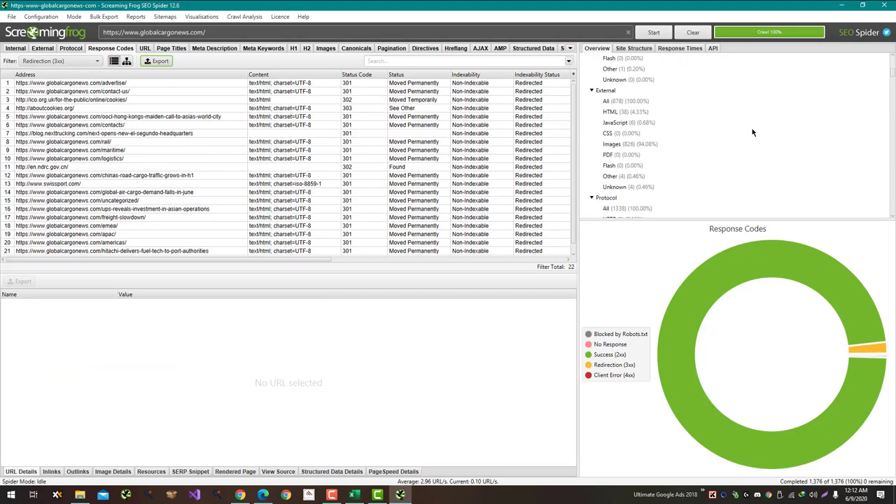
{"action": "scroll", "coordinate": [752, 132], "scroll_direction": "down", "scroll_amount": 5}
{"action": "scroll", "coordinate": [751, 136], "scroll_direction": "down", "scroll_amount": 2}
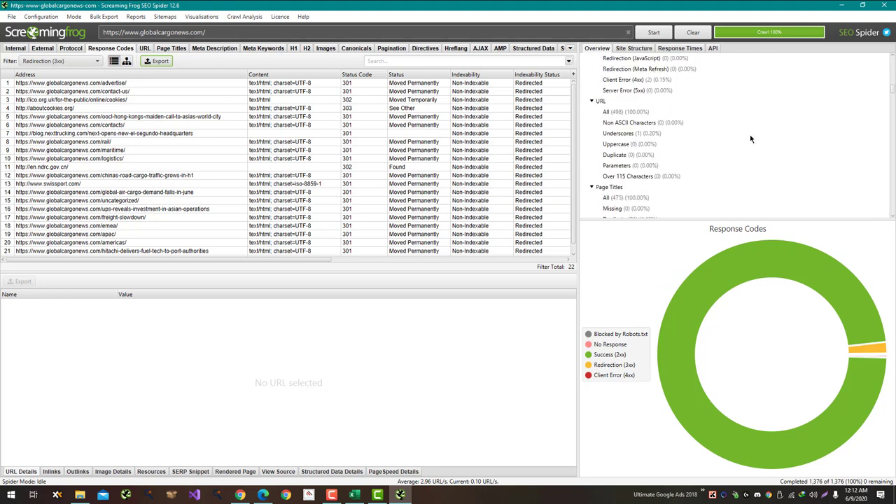
{"action": "left_click", "coordinate": [682, 136]}
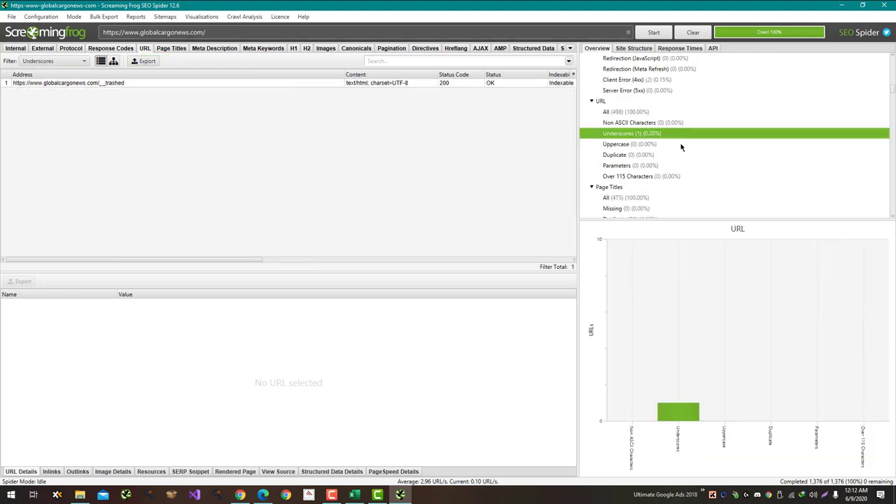
{"action": "left_click", "coordinate": [681, 146]}
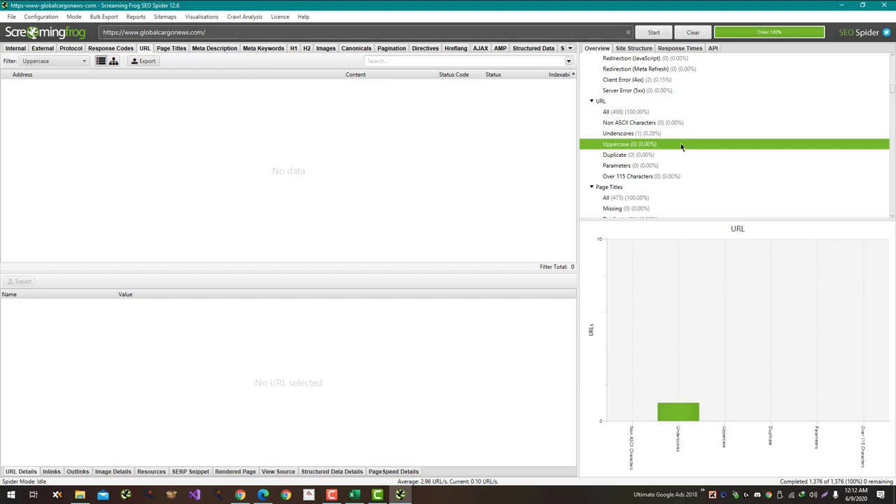
Step: Log 0 uppercase URLs in cell C64 of the audit sheet
{"action": "key", "text": "alt+Tab"}
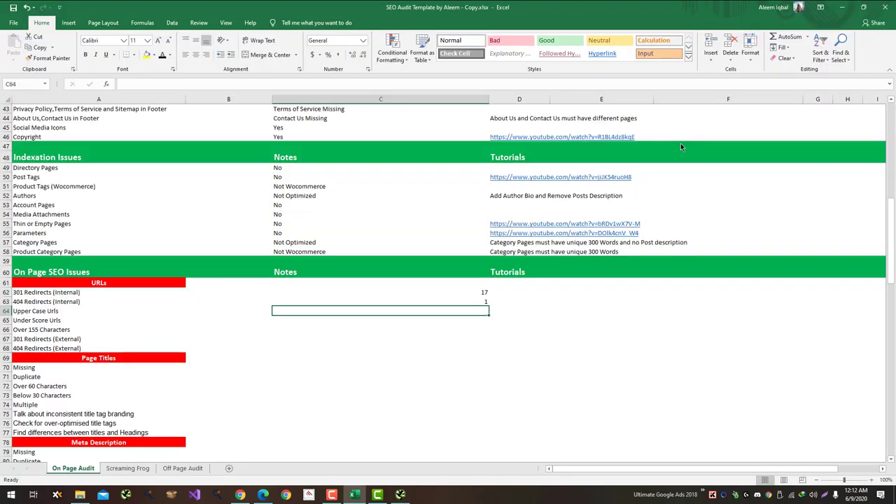
{"action": "type", "text": "0"}
{"action": "key", "text": "Return"}
{"action": "key", "text": "alt+Tab"}
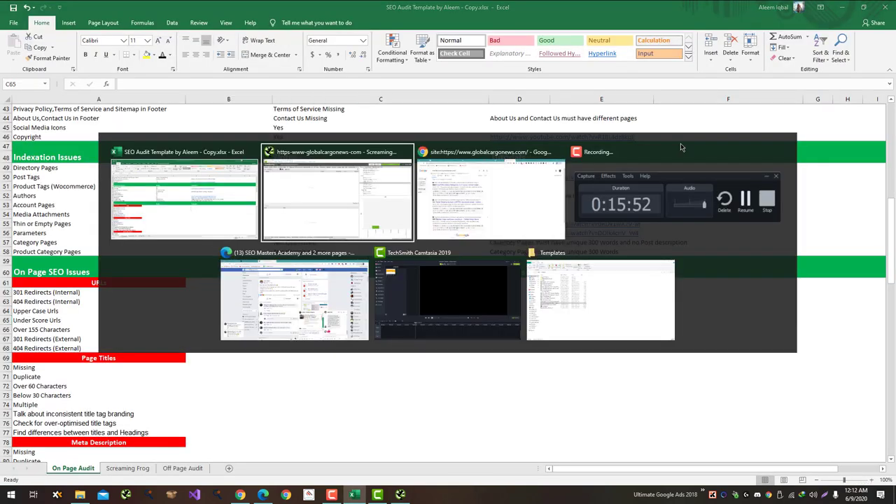
Step: Copy the address of the single underscore URL, /__trashed, for the browser
{"action": "left_click", "coordinate": [685, 133]}
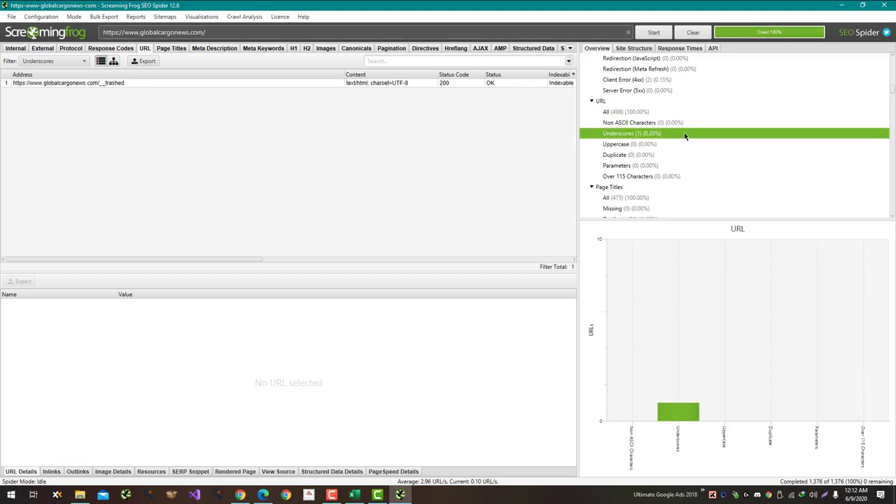
{"action": "right_click", "coordinate": [119, 86]}
{"action": "left_click", "coordinate": [126, 94]}
{"action": "key", "text": "alt+Tab"}
{"action": "key", "text": "Tab"}
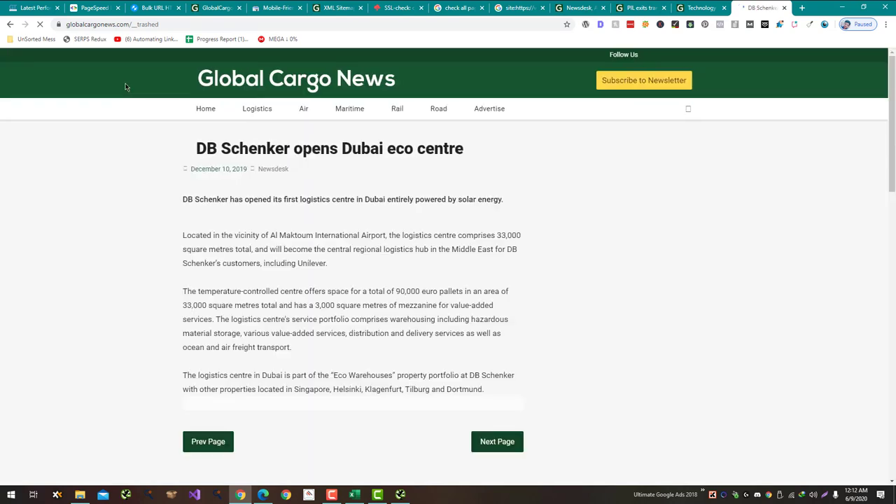
Step: Review the DB Schenker Dubai eco centre article at /__trashed, then return to Screaming Frog
{"action": "scroll", "coordinate": [82, 148], "scroll_direction": "down", "scroll_amount": 1}
{"action": "scroll", "coordinate": [82, 149], "scroll_direction": "down", "scroll_amount": 1}
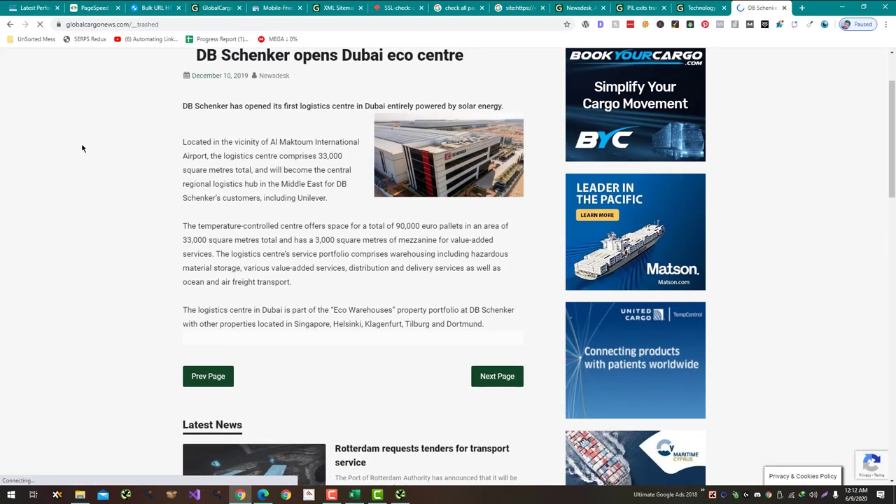
{"action": "scroll", "coordinate": [82, 148], "scroll_direction": "up", "scroll_amount": 1}
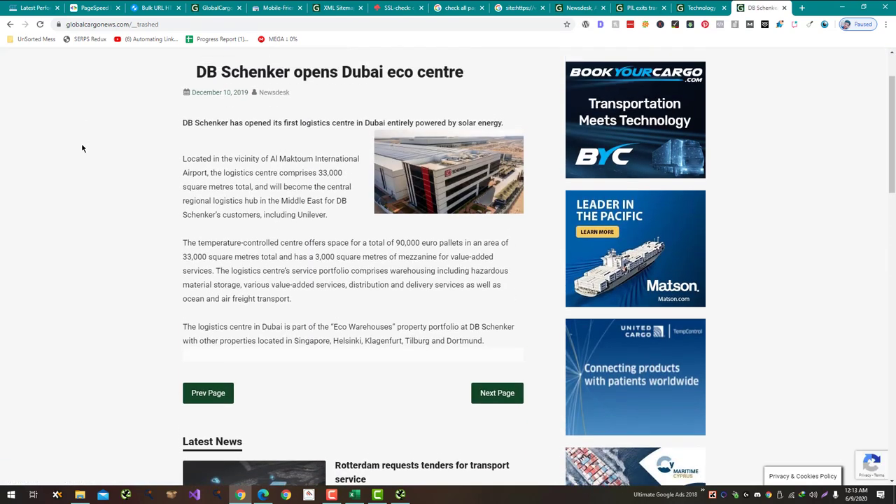
{"action": "scroll", "coordinate": [82, 148], "scroll_direction": "down", "scroll_amount": 1}
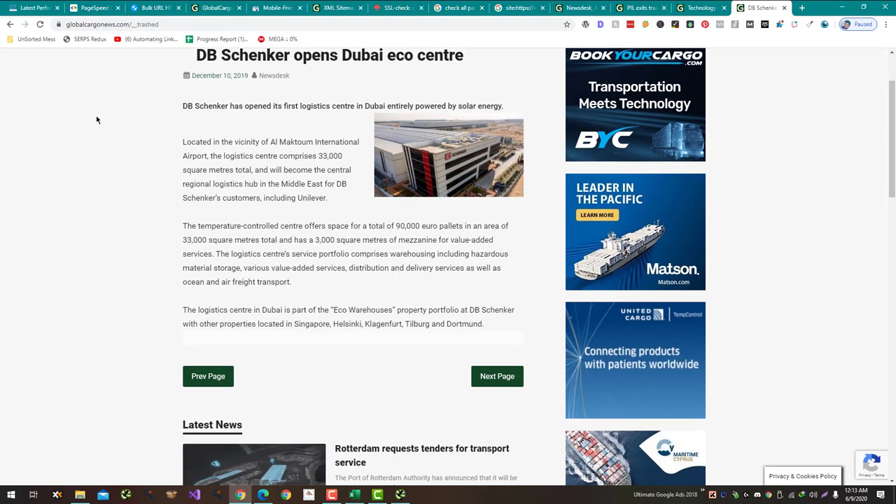
{"action": "left_click", "coordinate": [103, 23]}
{"action": "key", "text": "ctrl+c"}
{"action": "key", "text": "alt+Tab"}
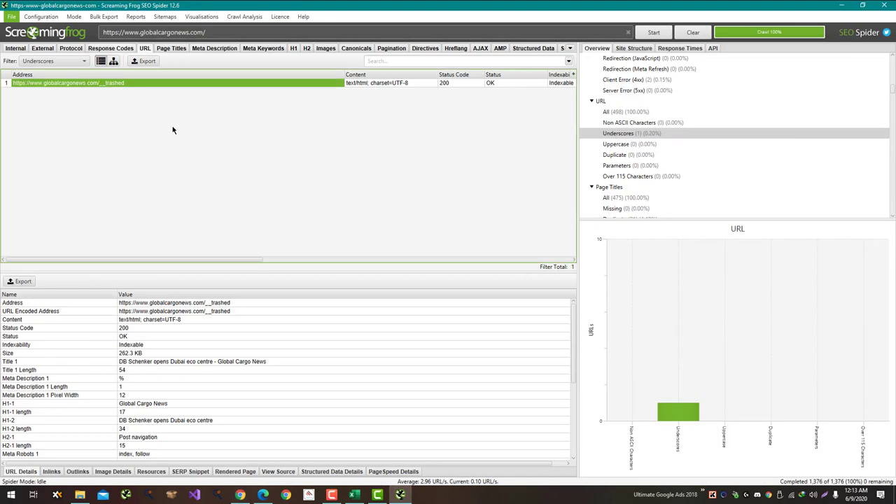
Step: Enter 1 underscore URL in C65 and paste the /__trashed address into D65
{"action": "key", "text": "alt+Tab"}
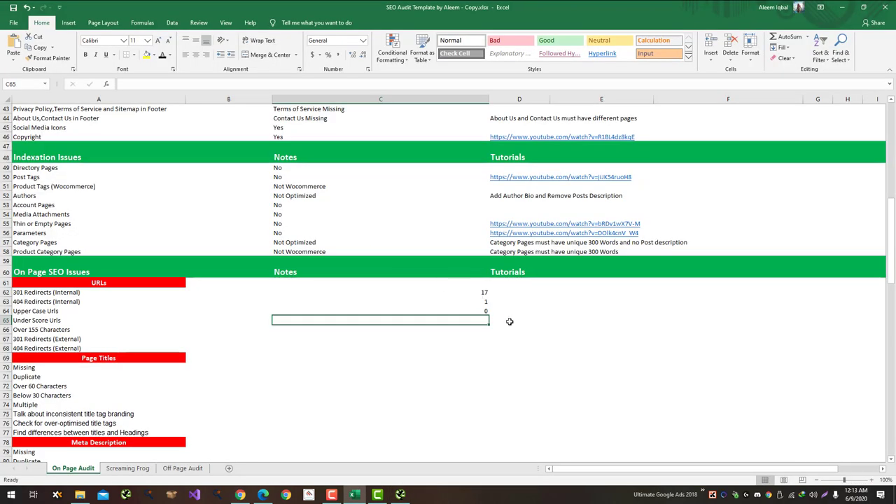
{"action": "type", "text": "1"}
{"action": "left_click", "coordinate": [498, 319]}
{"action": "key", "text": "ctrl+v"}
{"action": "left_click", "coordinate": [453, 326]}
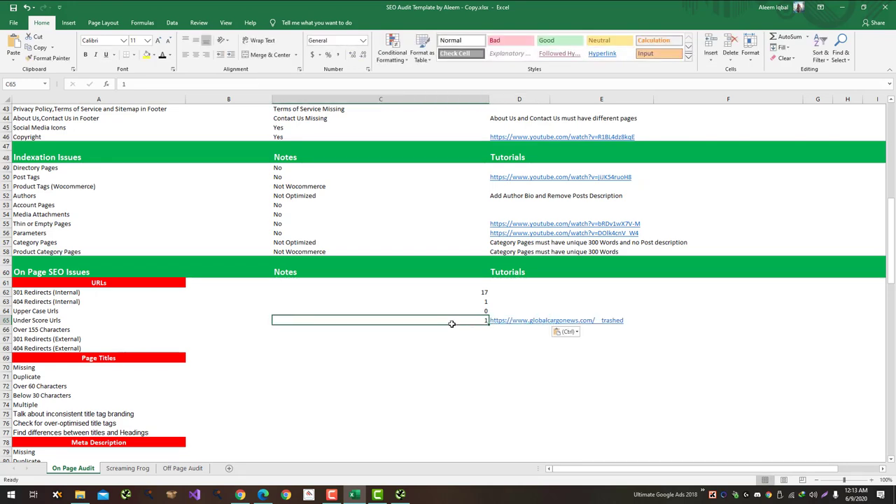
Step: Correct the A66 label from 'Over 155 Characters' to 'Over 115 Characters'
{"action": "key", "text": "alt+Tab"}
{"action": "key", "text": "Tab"}
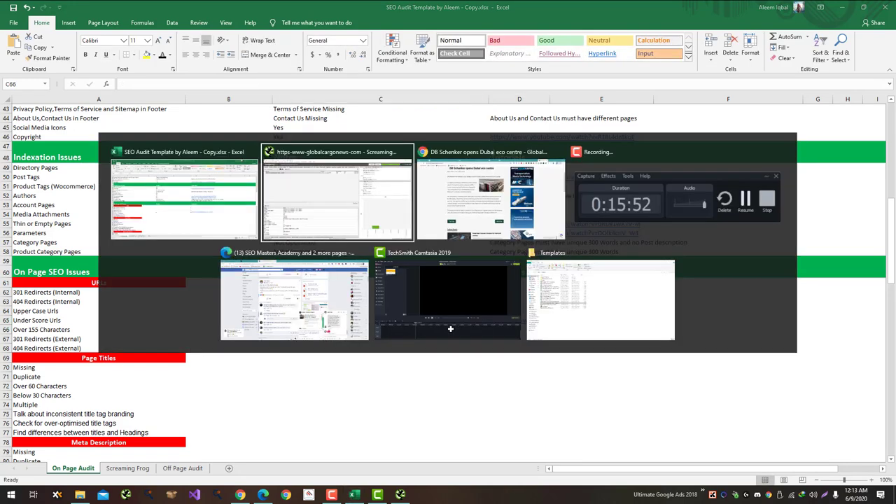
{"action": "left_click", "coordinate": [364, 226]}
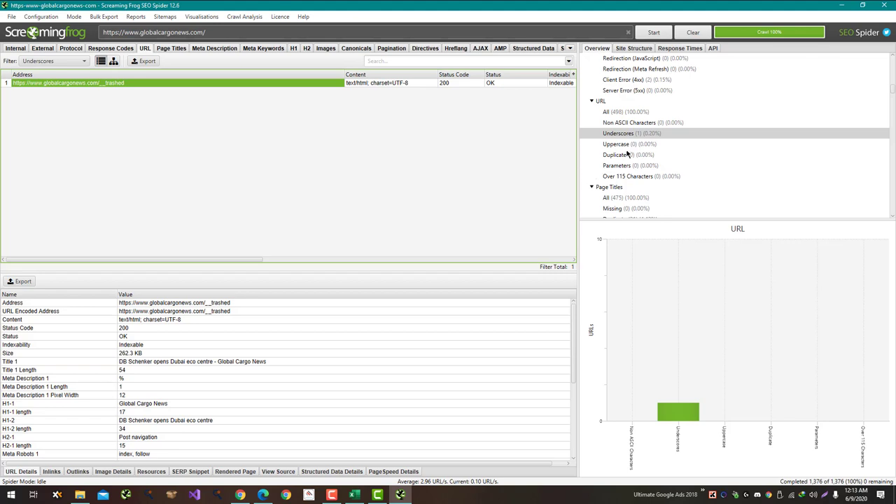
{"action": "key", "text": "alt"}
{"action": "key", "text": "alt+Tab"}
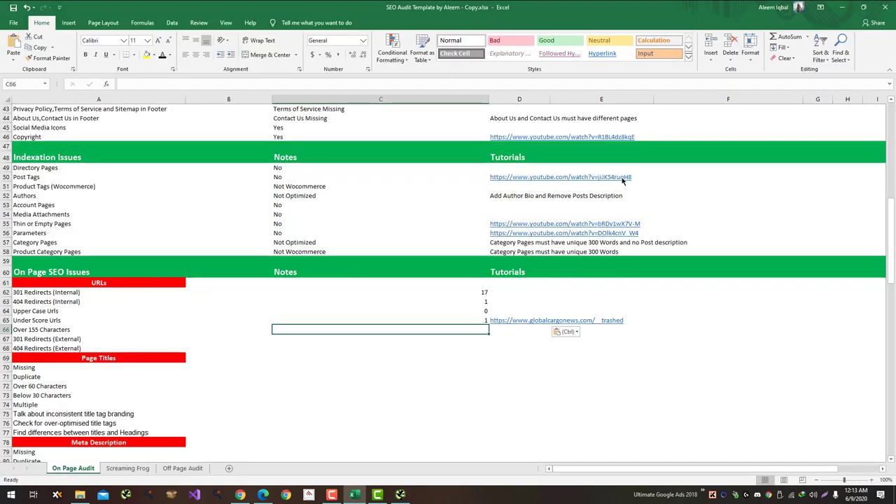
{"action": "key", "text": "alt+Tab"}
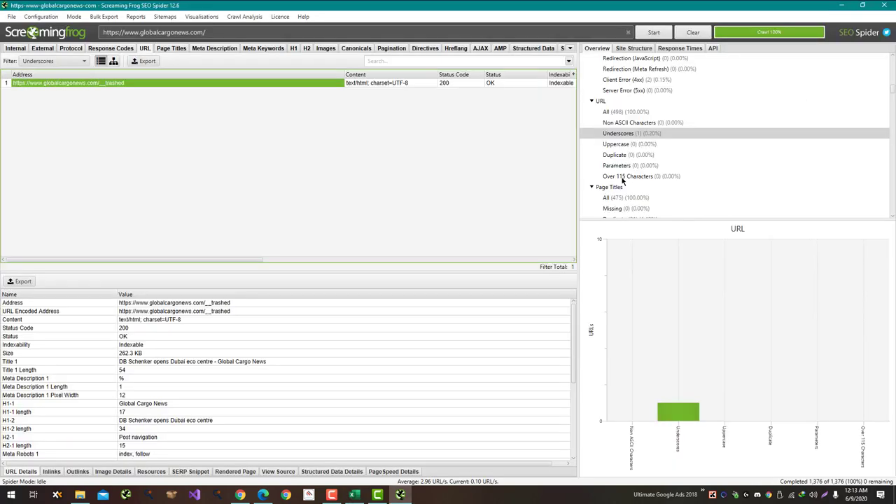
{"action": "key", "text": "alt+Tab"}
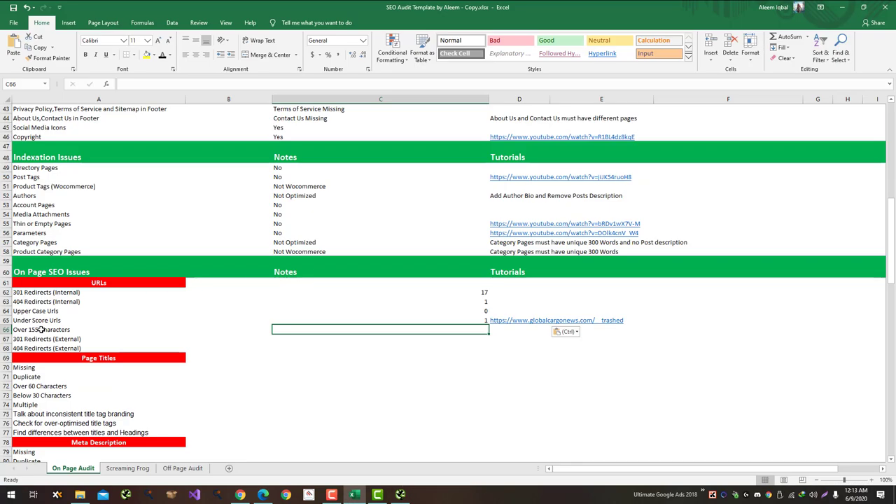
{"action": "left_click", "coordinate": [42, 329]}
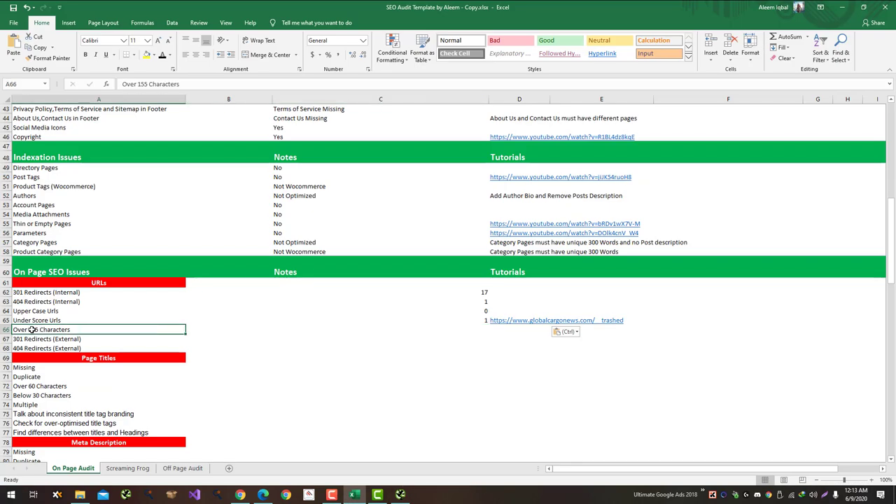
{"action": "left_click", "coordinate": [143, 83]}
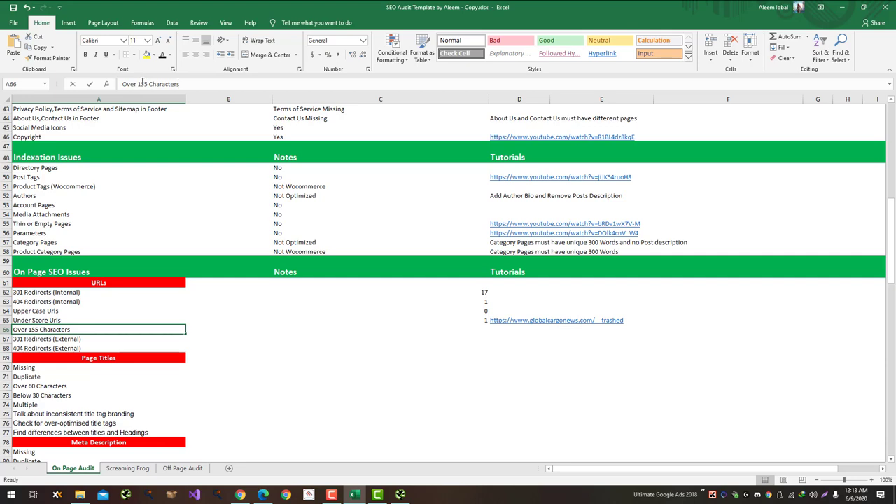
{"action": "key", "text": "Delete"}
{"action": "type", "text": "1"}
{"action": "left_click", "coordinate": [245, 328]}
Step: Check Screaming Frog's Over 115 Characters count and enter 0 in C66
{"action": "left_click", "coordinate": [301, 329]}
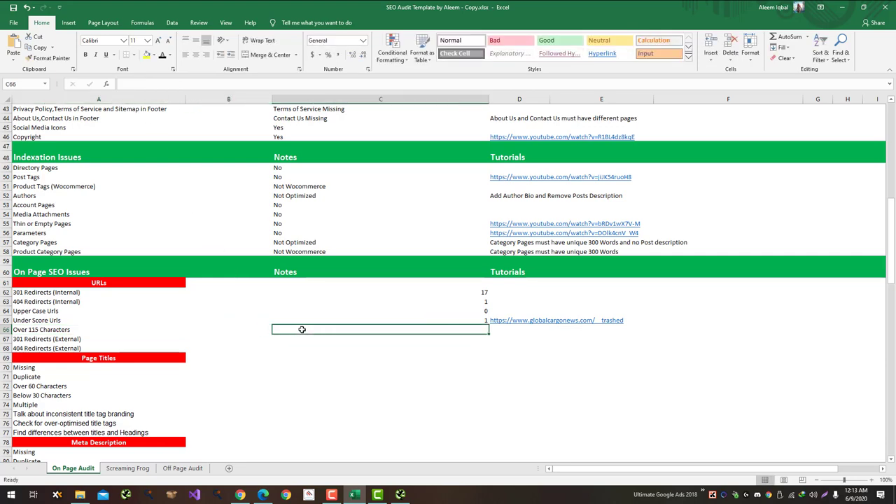
{"action": "key", "text": "alt+Tab"}
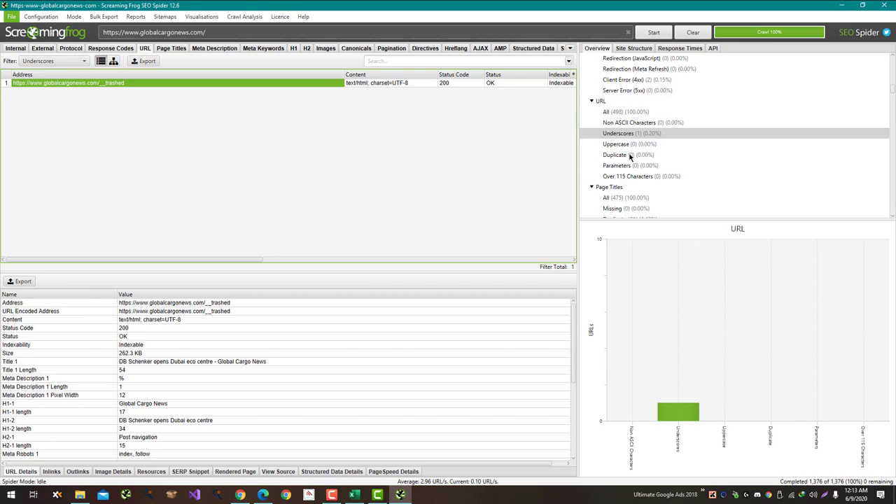
{"action": "left_click", "coordinate": [630, 176]}
{"action": "key", "text": "alt+Tab"}
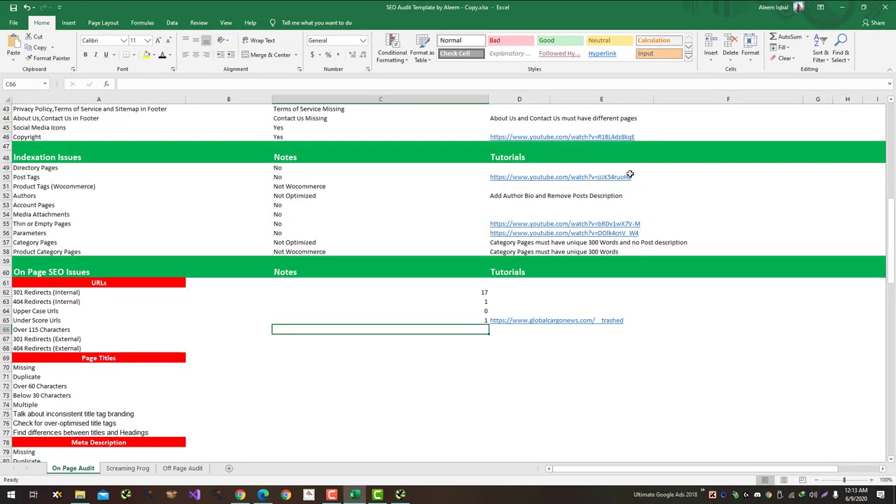
{"action": "type", "text": "0"}
{"action": "key", "text": "Return"}
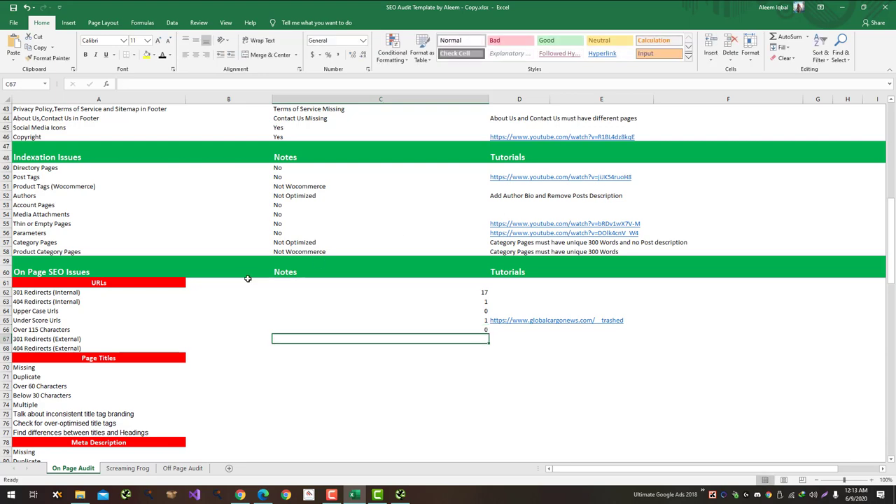
{"action": "key", "text": "alt+Tab"}
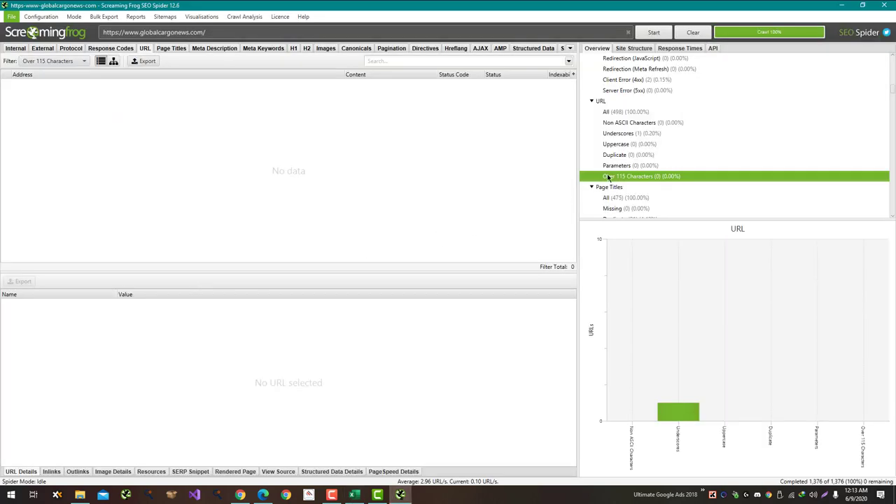
{"action": "key", "text": "alt+Tab"}
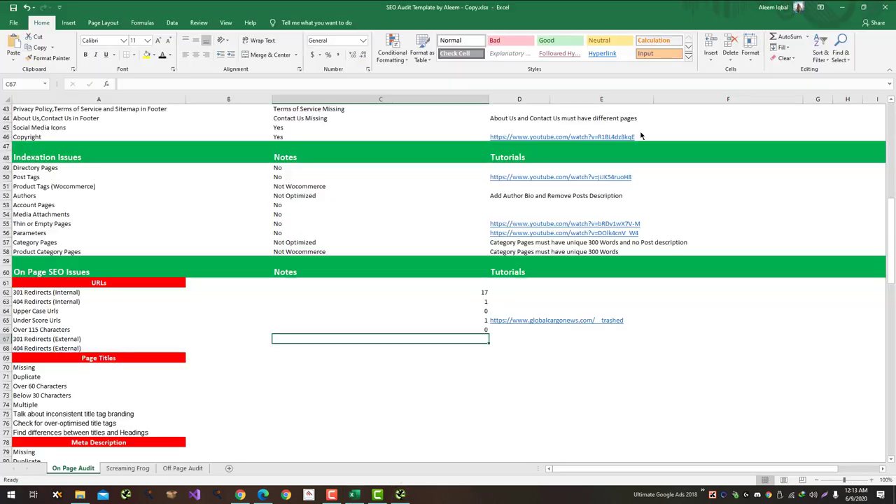
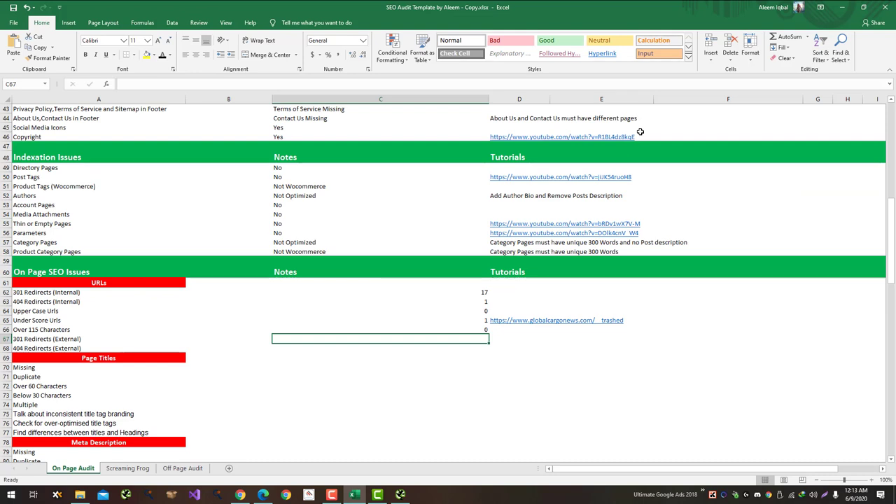
Step: Move down the On Page counts, leaving C65 unchanged, to the empty 301 Redirects (External) cell C67
{"action": "left_click", "coordinate": [442, 329]}
{"action": "left_click", "coordinate": [449, 320]}
{"action": "double_click", "coordinate": [449, 320]}
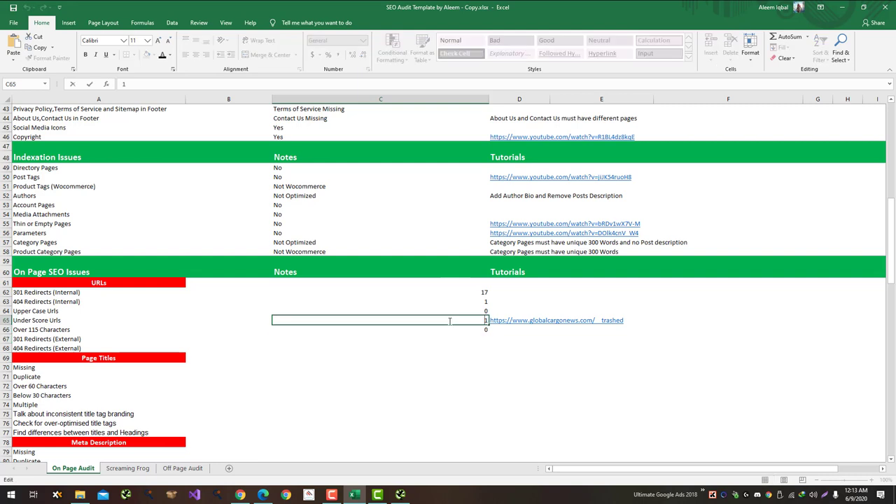
{"action": "left_click", "coordinate": [424, 327]}
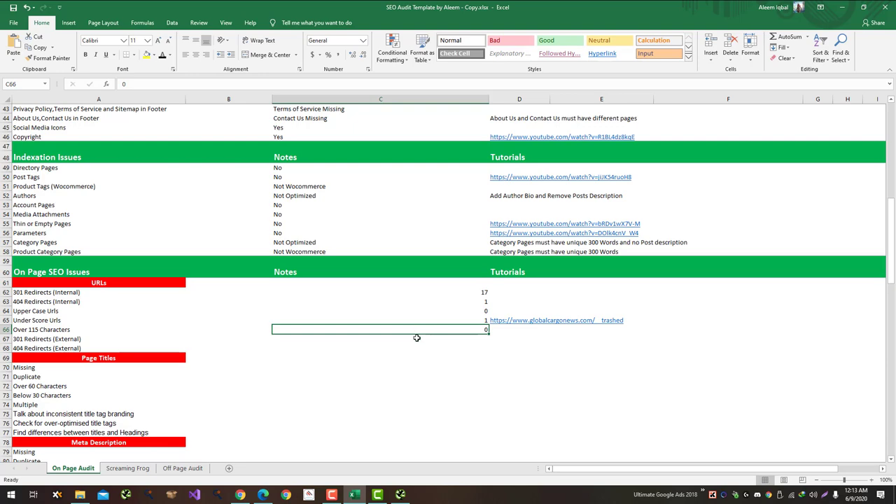
{"action": "left_click", "coordinate": [416, 337]}
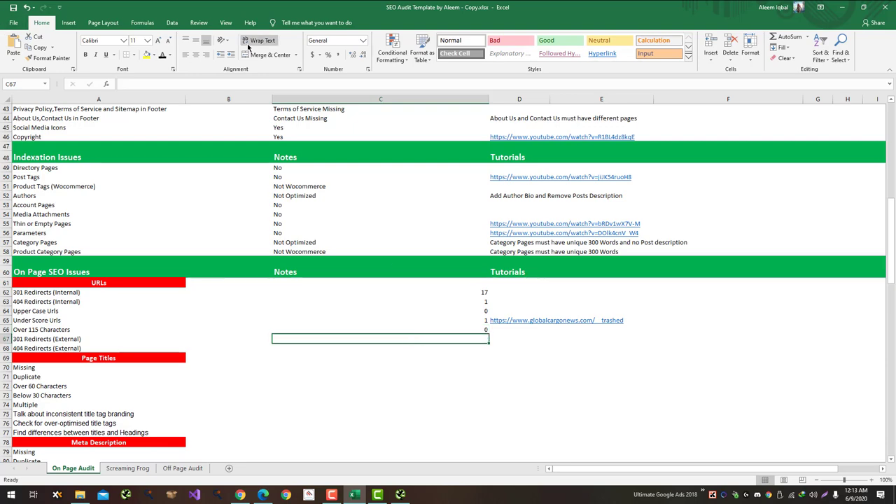
Step: In Screaming Frog, sort the External URLs by status code and select the five 3xx rows
{"action": "key", "text": "alt+Tab"}
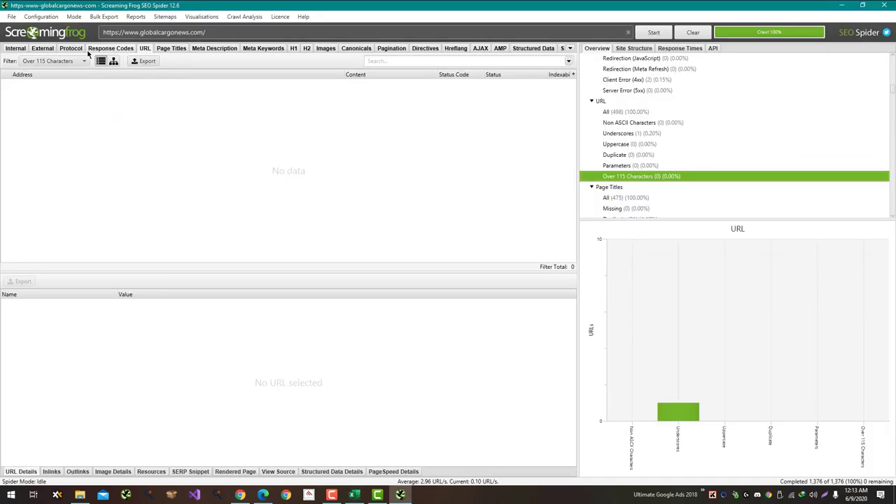
{"action": "left_click", "coordinate": [42, 48]}
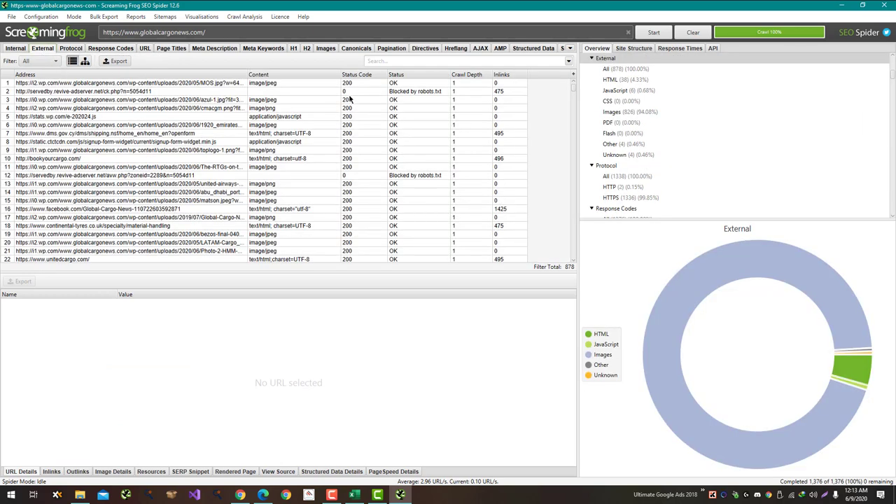
{"action": "left_click", "coordinate": [367, 74]}
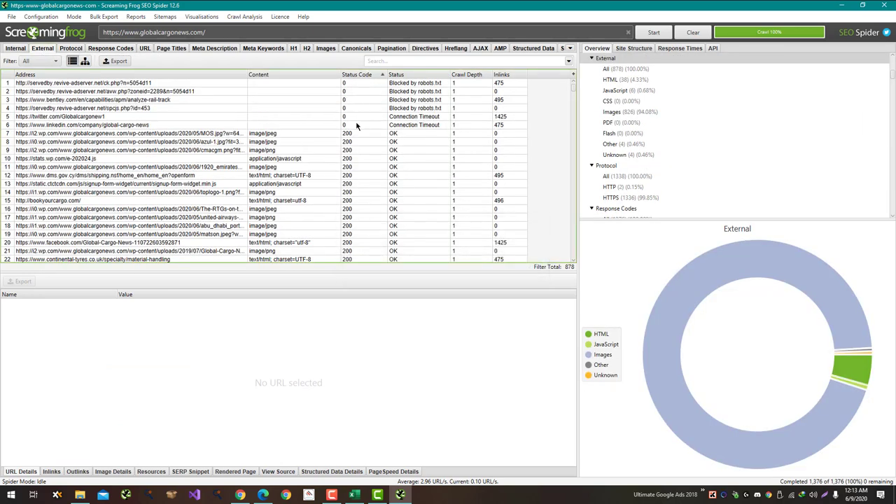
{"action": "scroll", "coordinate": [356, 126], "scroll_direction": "down", "scroll_amount": 7}
{"action": "scroll", "coordinate": [357, 126], "scroll_direction": "down", "scroll_amount": 20}
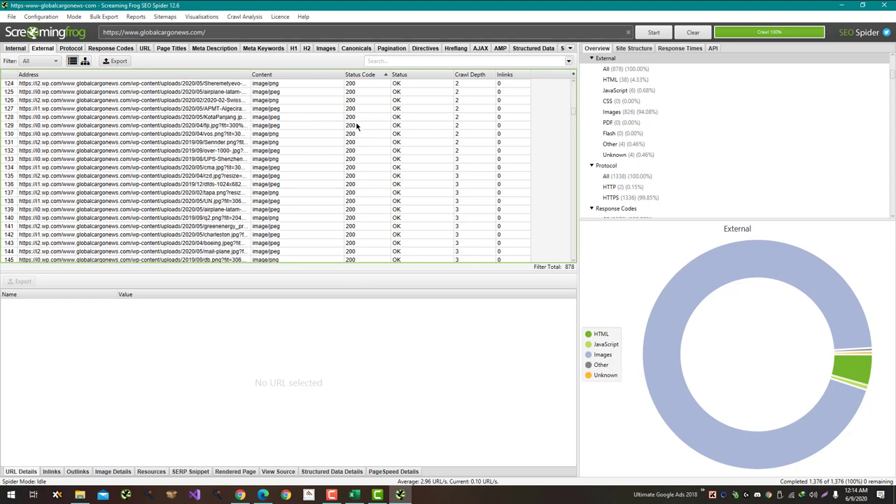
{"action": "left_click_drag", "start_coordinate": [573, 113], "coordinate": [570, 266]}
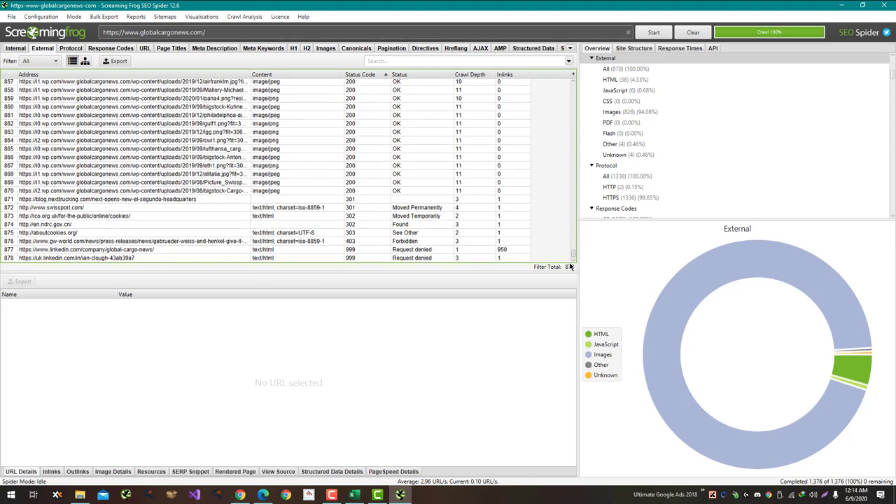
{"action": "left_click", "coordinate": [365, 207]}
{"action": "left_click_drag", "start_coordinate": [360, 199], "coordinate": [354, 228]}
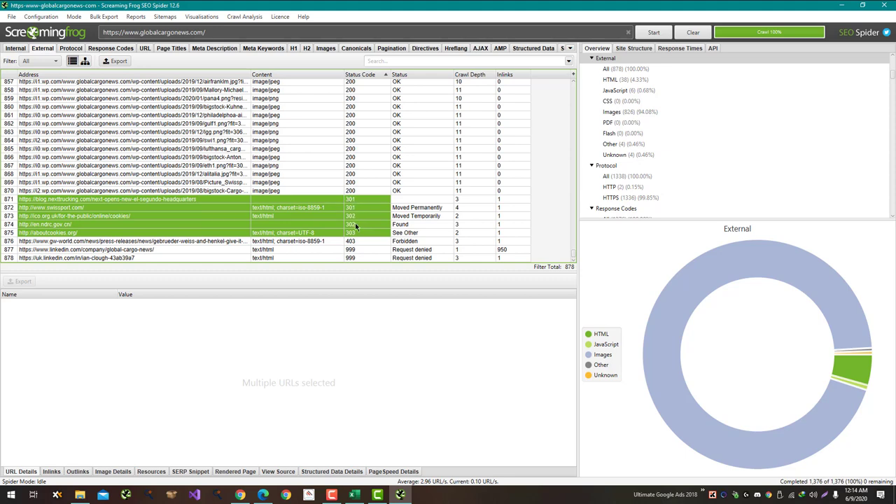
Step: Enter 5 external 301 redirects in C67 and 1 external 404 in C68
{"action": "key", "text": "alt+Tab"}
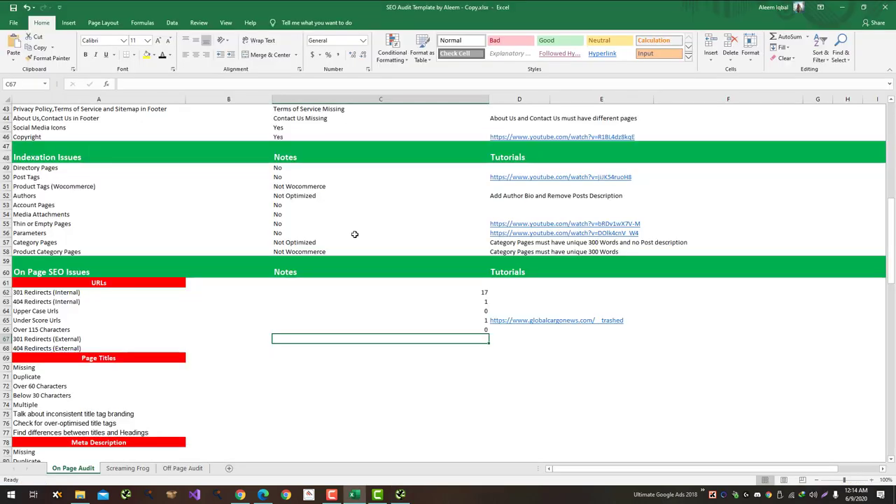
{"action": "type", "text": "5"}
{"action": "key", "text": "Return"}
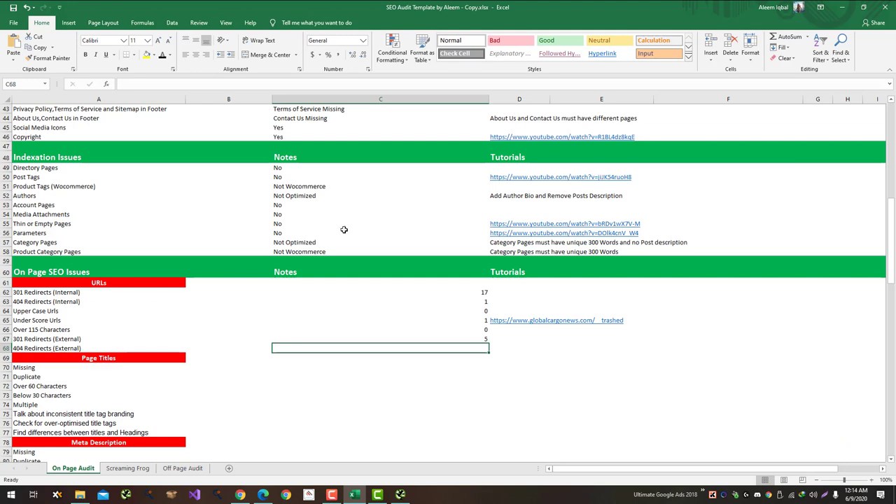
{"action": "key", "text": "alt+Tab"}
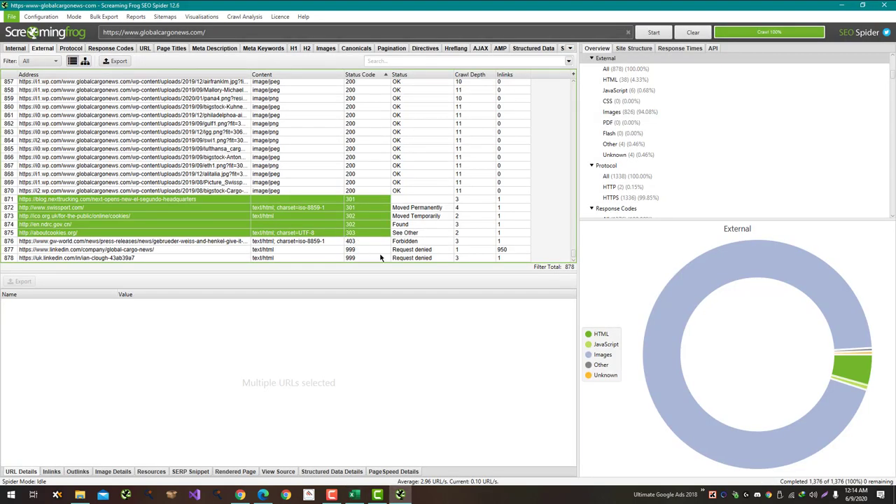
{"action": "key", "text": "alt+Tab"}
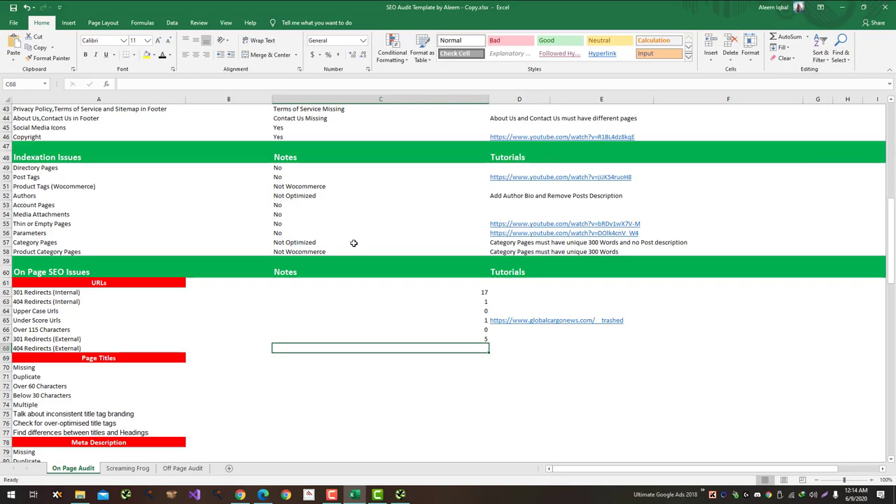
{"action": "key", "text": "alt+Tab"}
{"action": "key", "text": "alt+Tab"}
{"action": "type", "text": "1"}
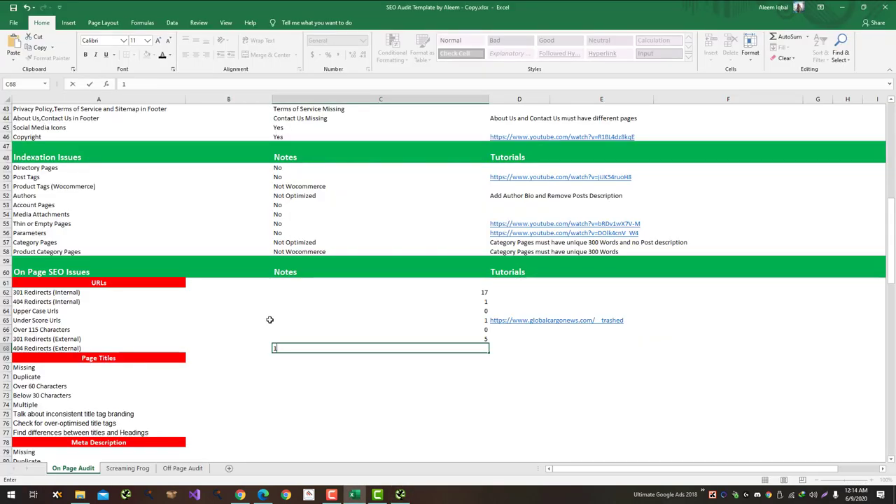
{"action": "key", "text": "Return"}
{"action": "key", "text": "Return"}
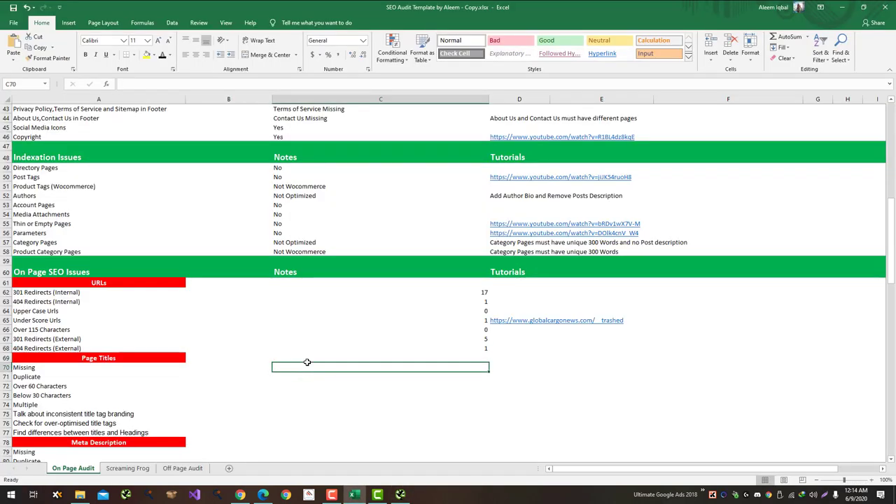
{"action": "key", "text": "alt+Tab"}
{"action": "scroll", "coordinate": [677, 106], "scroll_direction": "up", "scroll_amount": 5}
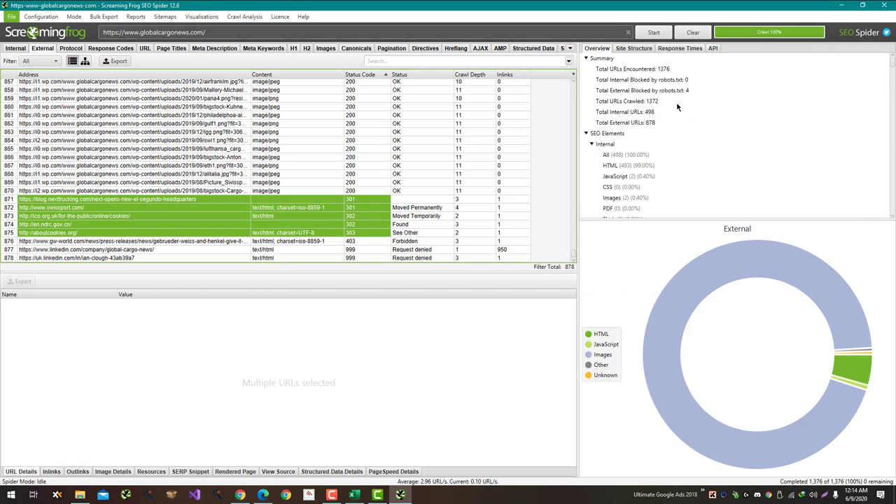
Step: In Screaming Frog's Overview, list the pages with duplicate page titles
{"action": "scroll", "coordinate": [677, 106], "scroll_direction": "down", "scroll_amount": 12}
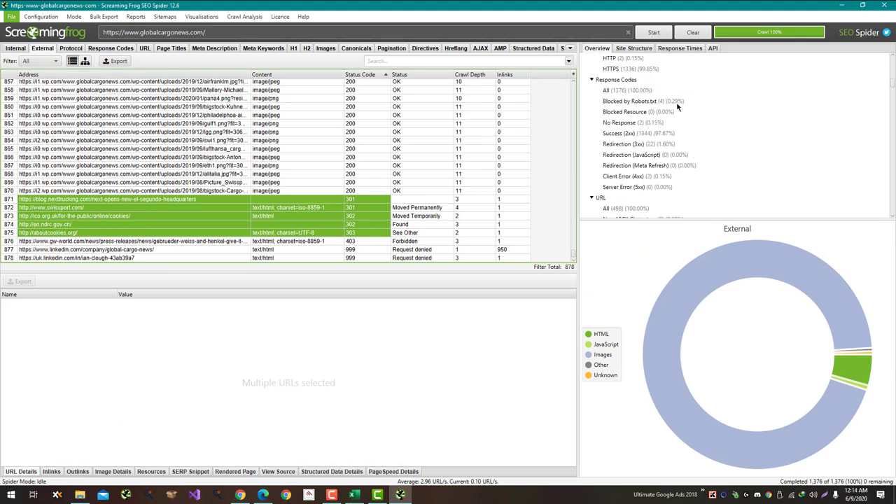
{"action": "scroll", "coordinate": [678, 106], "scroll_direction": "down", "scroll_amount": 4}
{"action": "scroll", "coordinate": [678, 107], "scroll_direction": "up", "scroll_amount": 2}
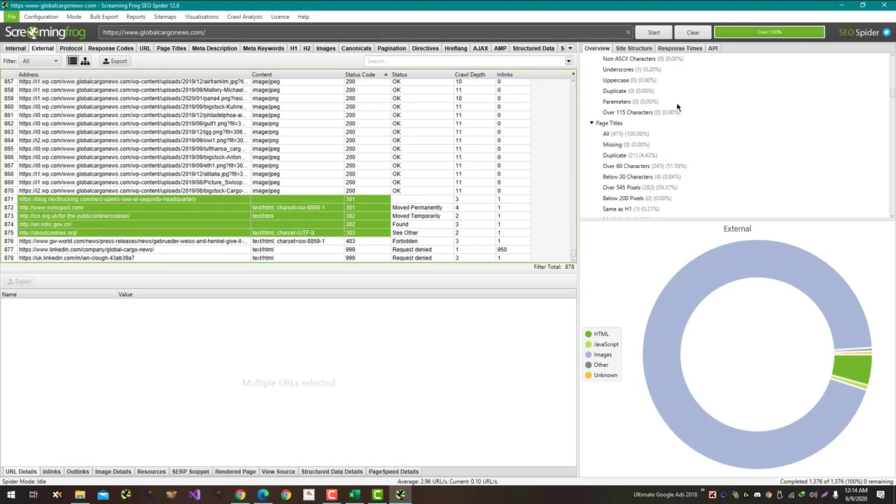
{"action": "left_click", "coordinate": [641, 156]}
{"action": "scroll", "coordinate": [585, 161], "scroll_direction": "down", "scroll_amount": 3}
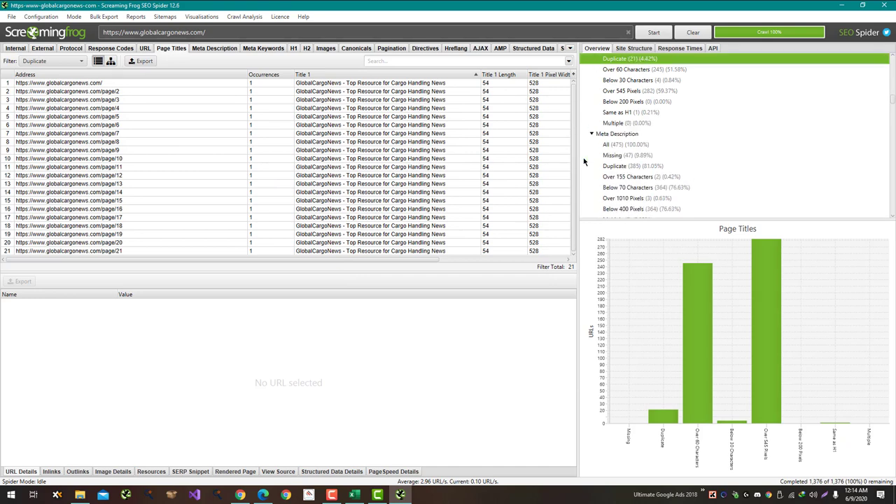
{"action": "scroll", "coordinate": [585, 162], "scroll_direction": "down", "scroll_amount": 2}
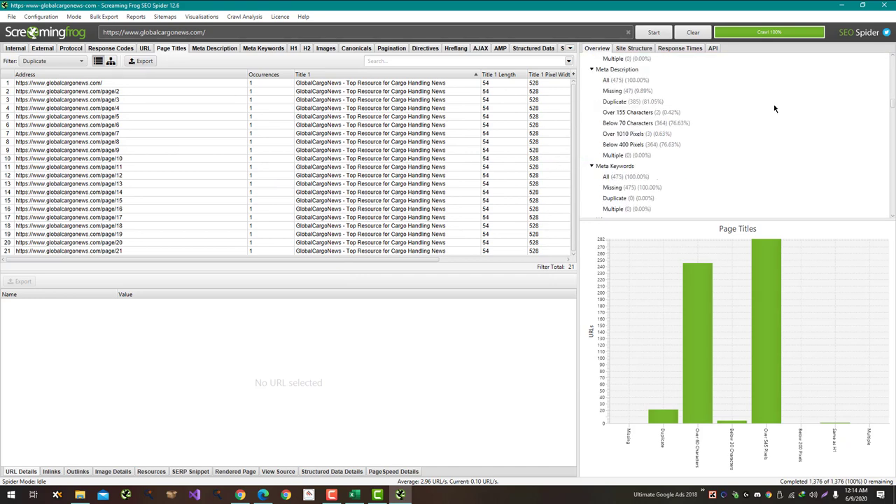
{"action": "scroll", "coordinate": [784, 110], "scroll_direction": "up", "scroll_amount": 6}
{"action": "key", "text": "alt+Tab"}
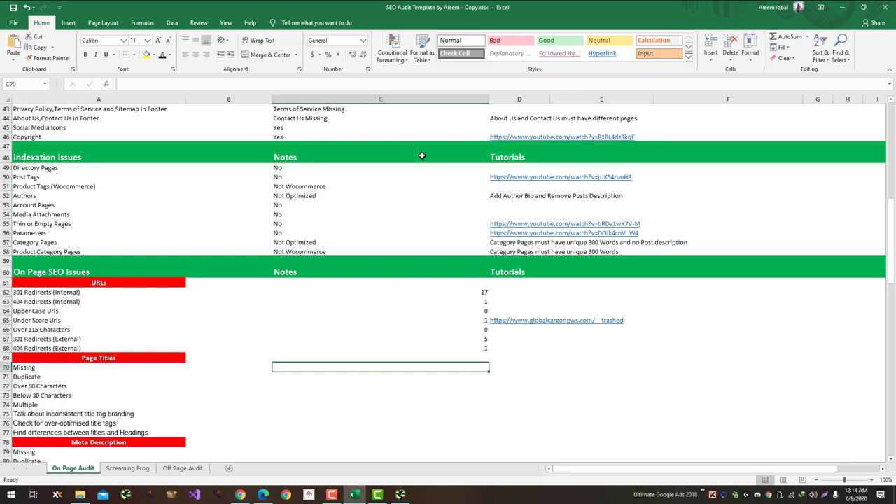
{"action": "key", "text": "alt+Tab"}
{"action": "key", "text": "alt+Tab"}
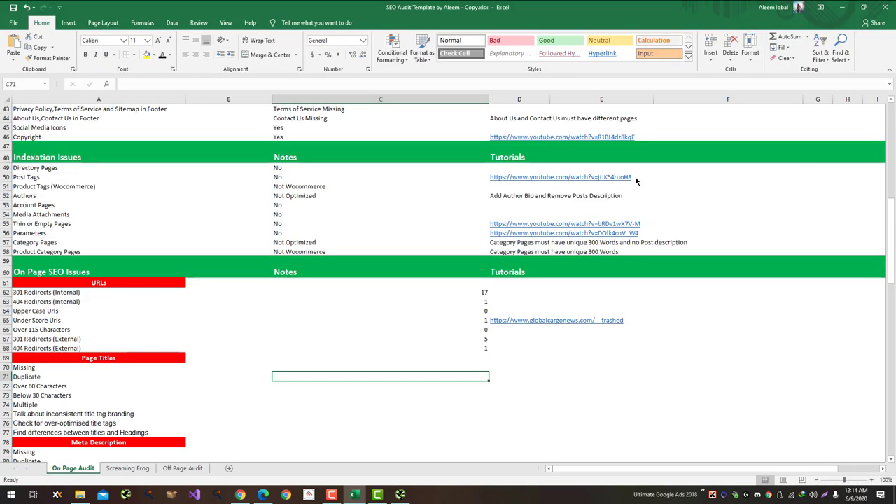
Step: Enter 0 missing page titles in C70 and 0 duplicate page titles in C71
{"action": "key", "text": "Up"}
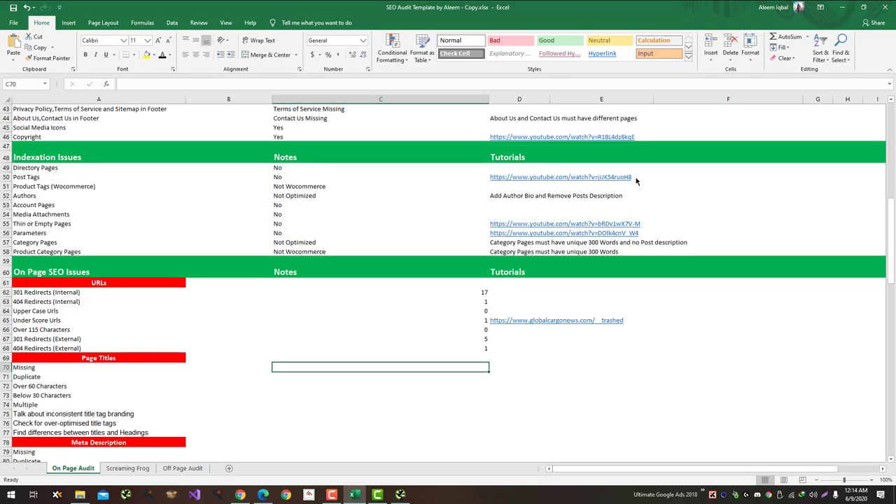
{"action": "type", "text": "0"}
{"action": "key", "text": "Return"}
{"action": "type", "text": "0"}
{"action": "key", "text": "Return"}
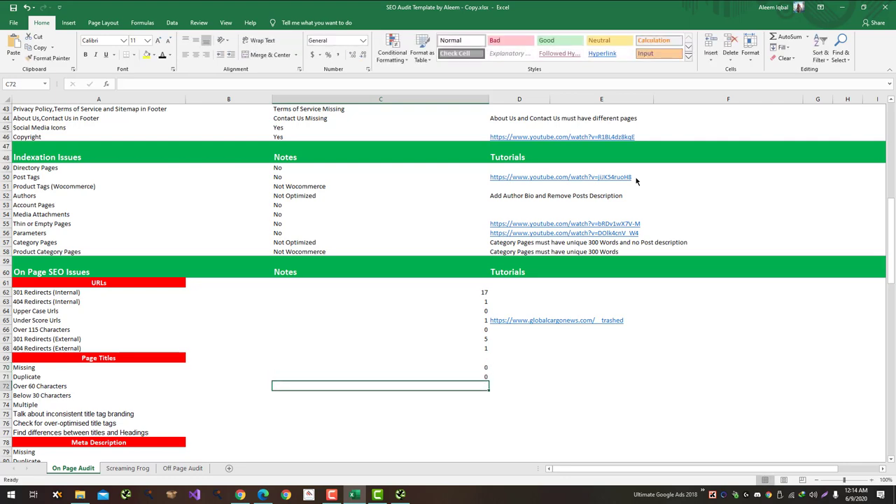
Step: Check the Over 60 Characters filter and record 245 such titles in C72
{"action": "key", "text": "alt+Tab"}
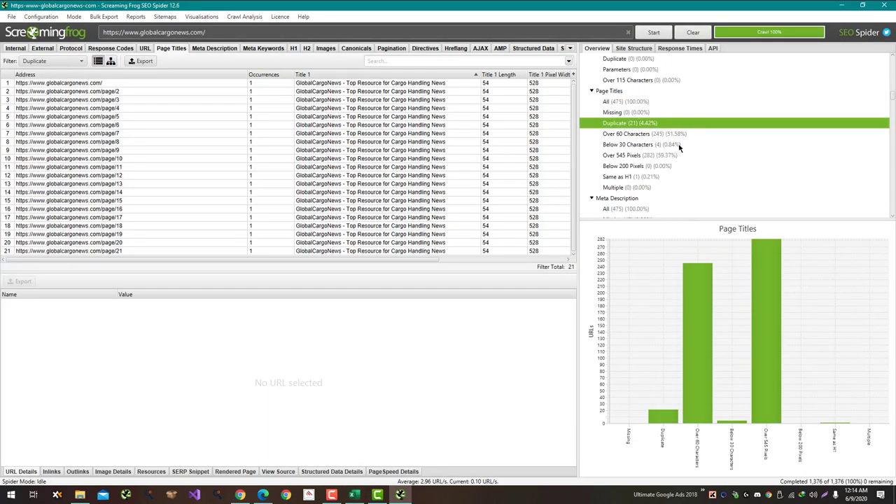
{"action": "left_click", "coordinate": [680, 137]}
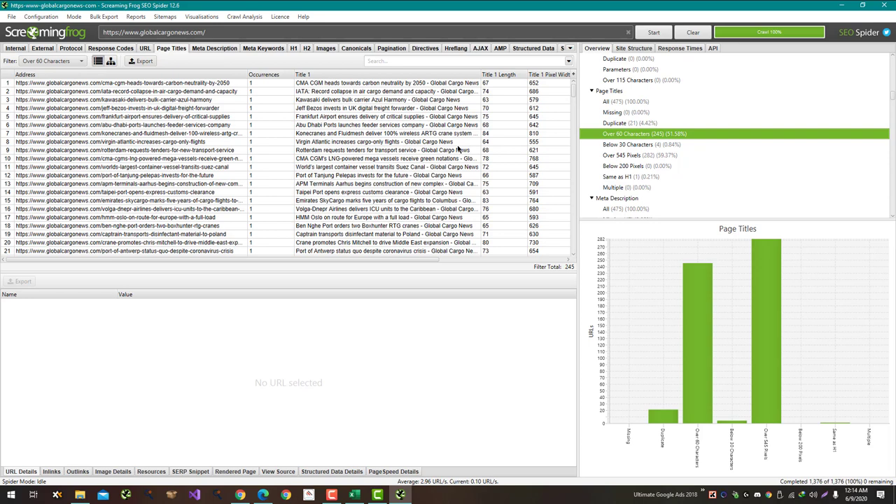
{"action": "key", "text": "alt+Tab"}
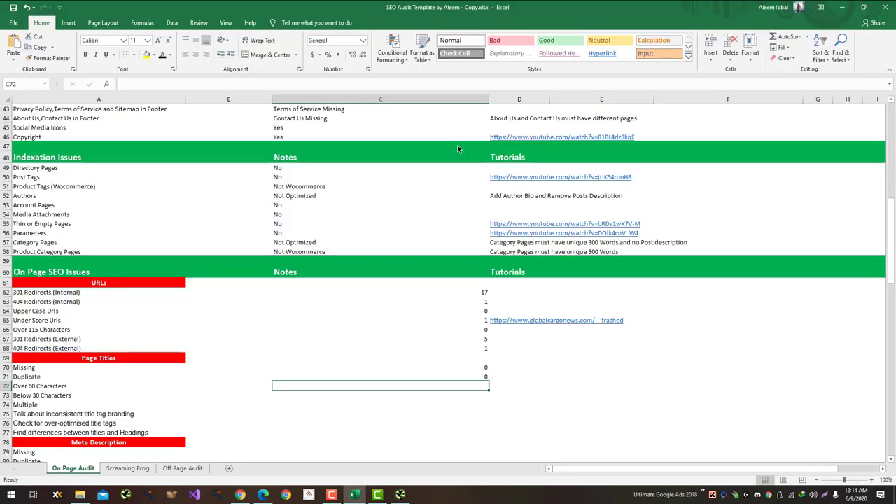
{"action": "key", "text": "alt+Tab"}
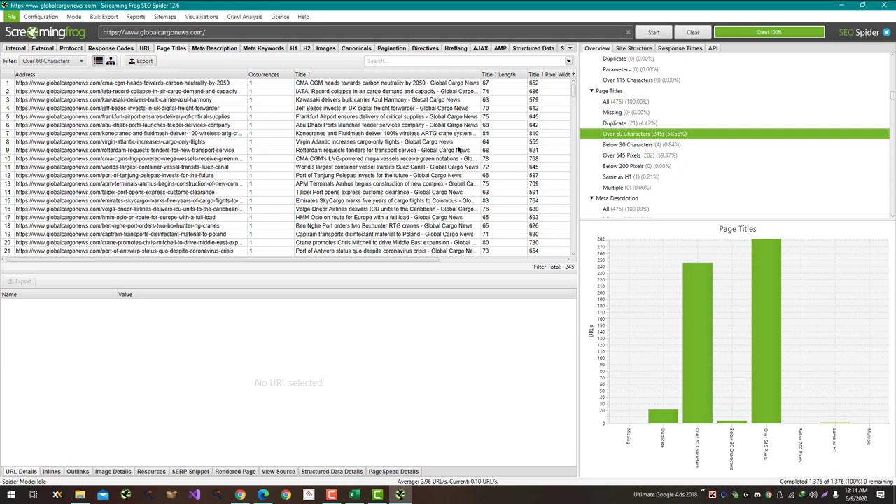
{"action": "key", "text": "alt+Tab"}
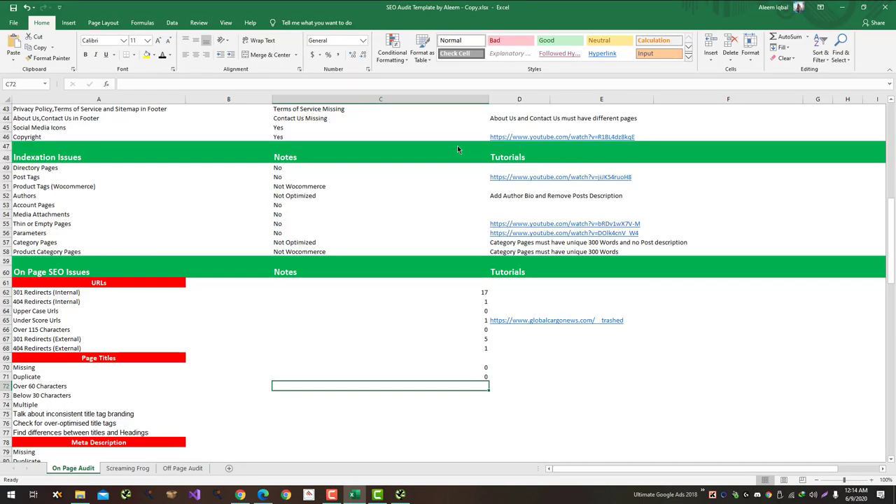
{"action": "type", "text": "245"}
{"action": "key", "text": "Return"}
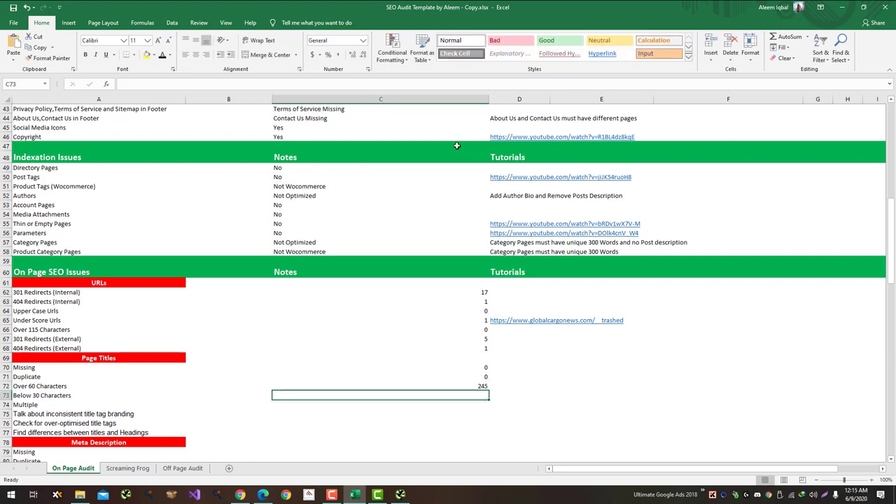
Step: Record 4 titles below 30 characters and 0 multiple page titles
{"action": "key", "text": "alt+Tab"}
{"action": "key", "text": "alt+Tab"}
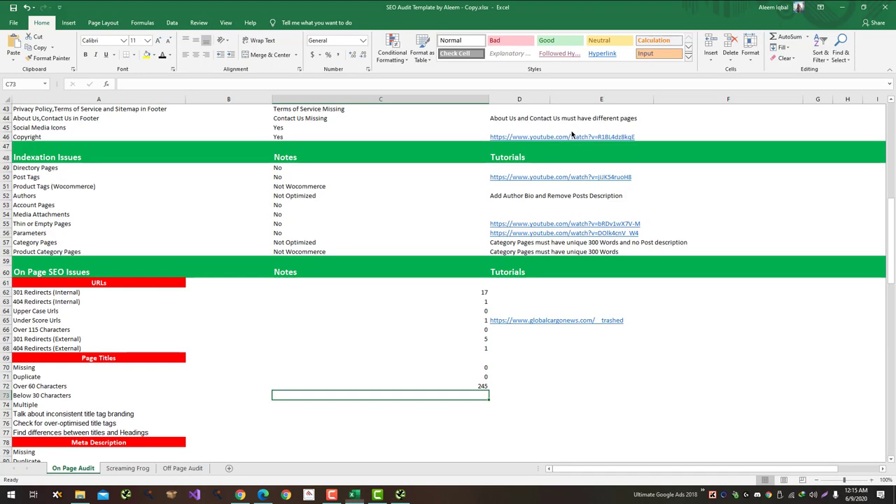
{"action": "type", "text": "4"}
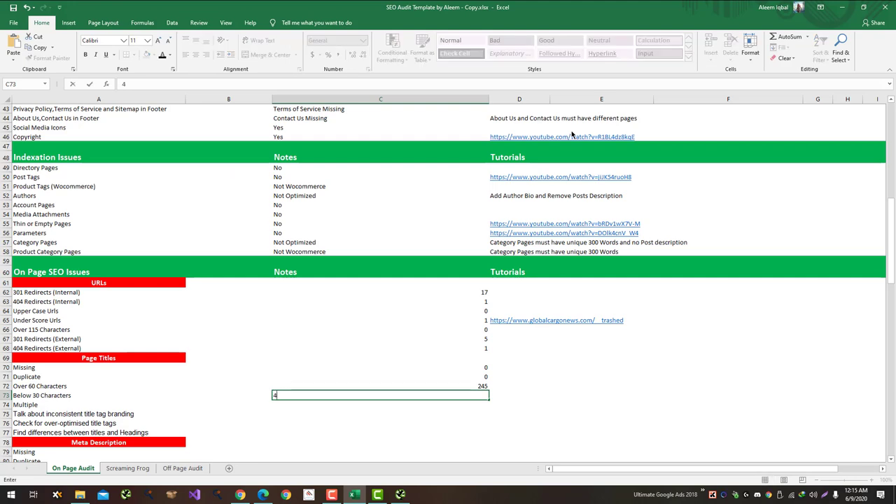
{"action": "key", "text": "Return"}
{"action": "key", "text": "alt+Tab"}
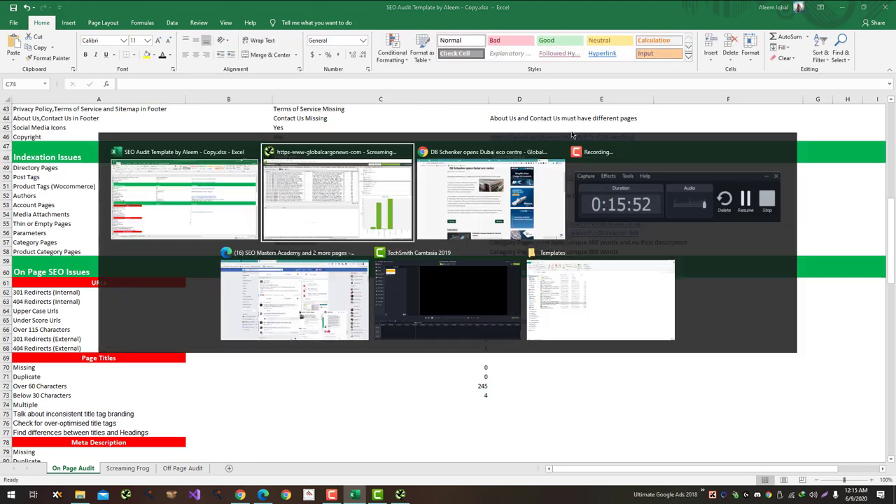
{"action": "key", "text": "alt+Tab"}
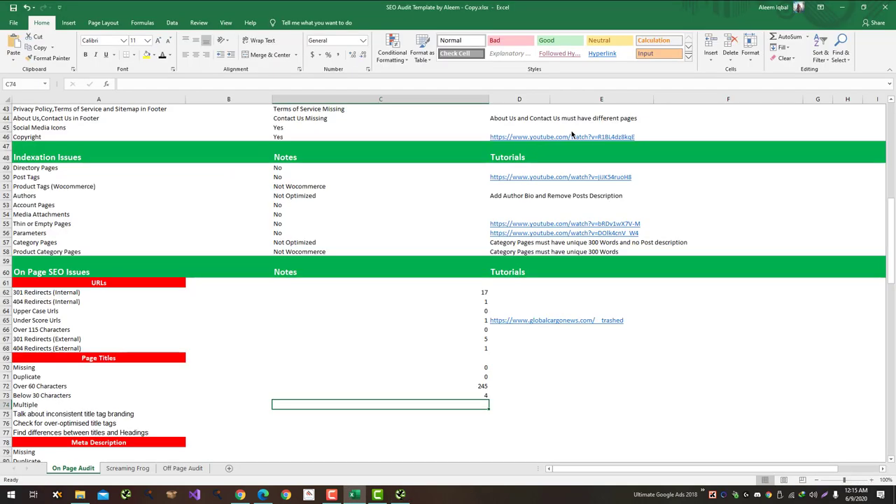
{"action": "type", "text": "0"}
{"action": "key", "text": "Return"}
Step: Widen Screaming Frog's Title 1 column and scroll through the Over 60 Characters titles
{"action": "key", "text": "alt+Tab"}
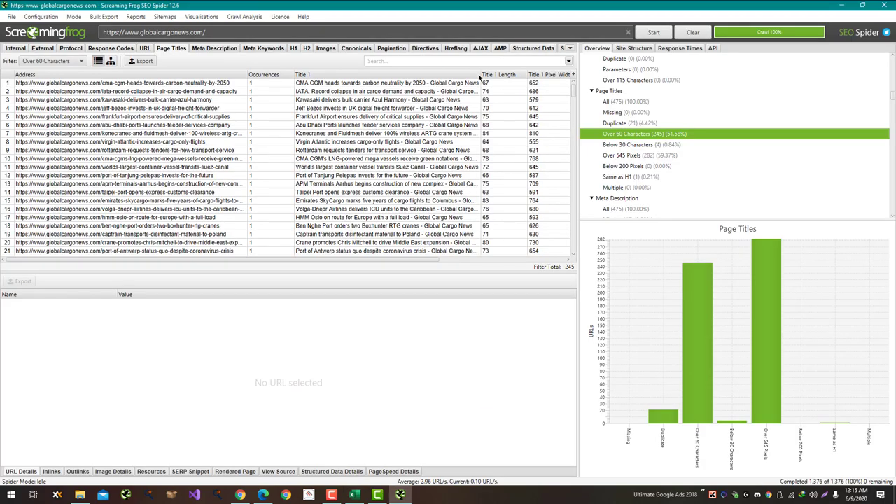
{"action": "left_click_drag", "start_coordinate": [482, 74], "coordinate": [526, 75]}
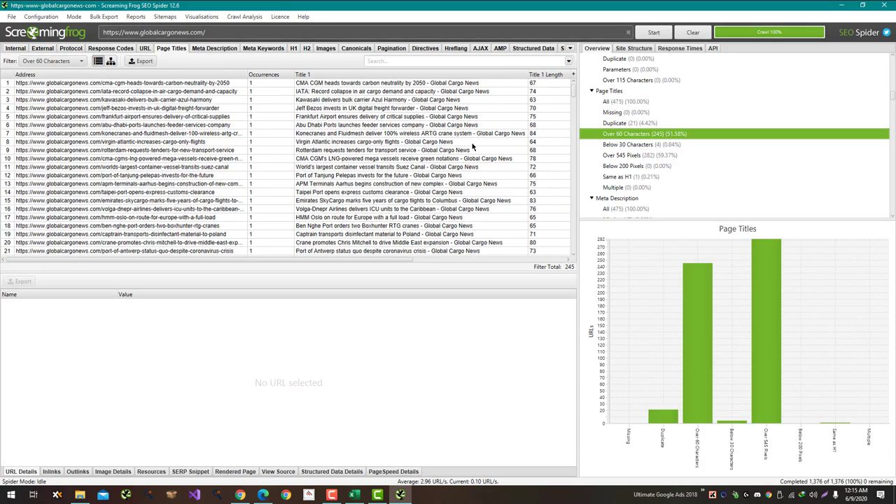
{"action": "scroll", "coordinate": [473, 145], "scroll_direction": "down", "scroll_amount": 7}
{"action": "scroll", "coordinate": [473, 145], "scroll_direction": "down", "scroll_amount": 20}
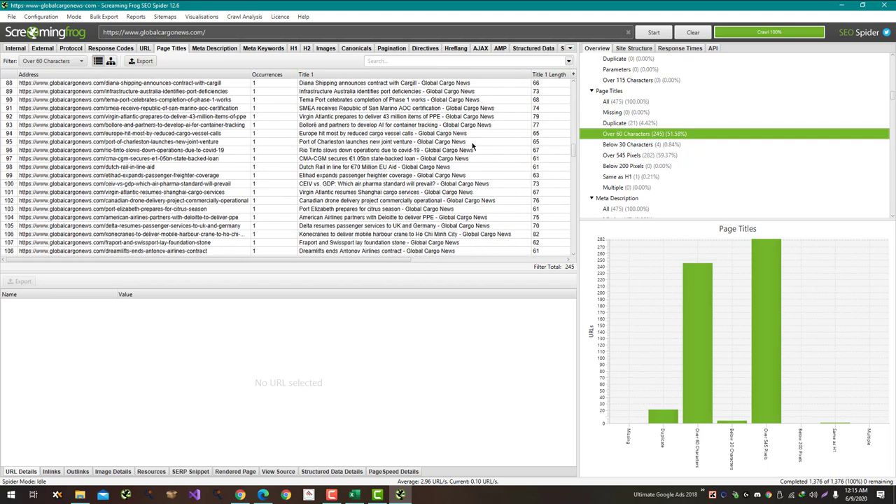
{"action": "scroll", "coordinate": [472, 146], "scroll_direction": "down", "scroll_amount": 3}
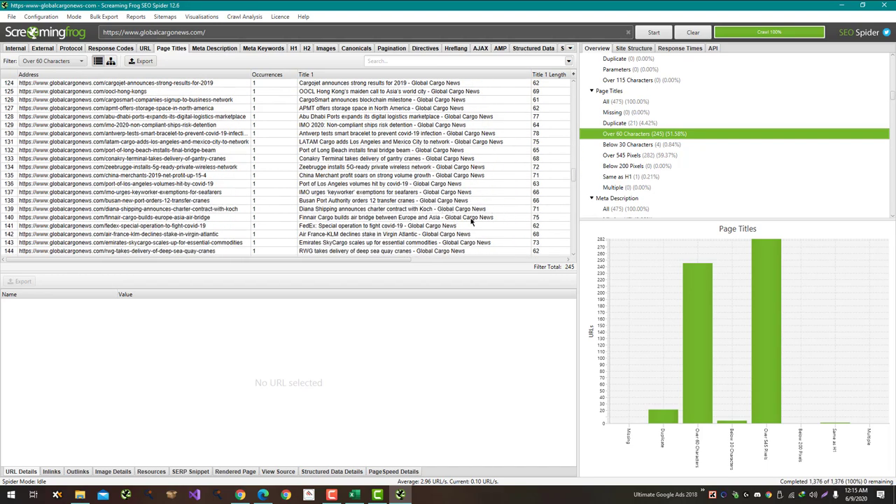
{"action": "scroll", "coordinate": [473, 221], "scroll_direction": "down", "scroll_amount": 20}
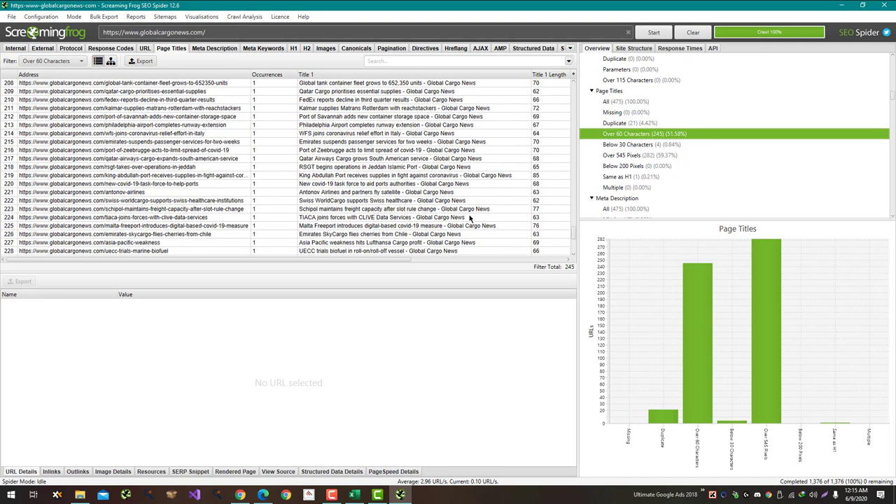
{"action": "key", "text": "alt+Tab"}
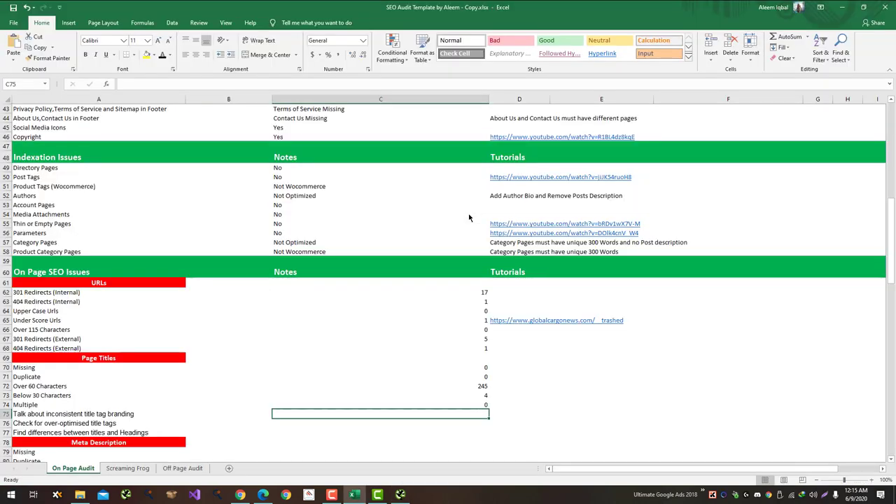
Step: Record 0 for inconsistent title tag branding and 0 for over-optimised title tags
{"action": "key", "text": "Return"}
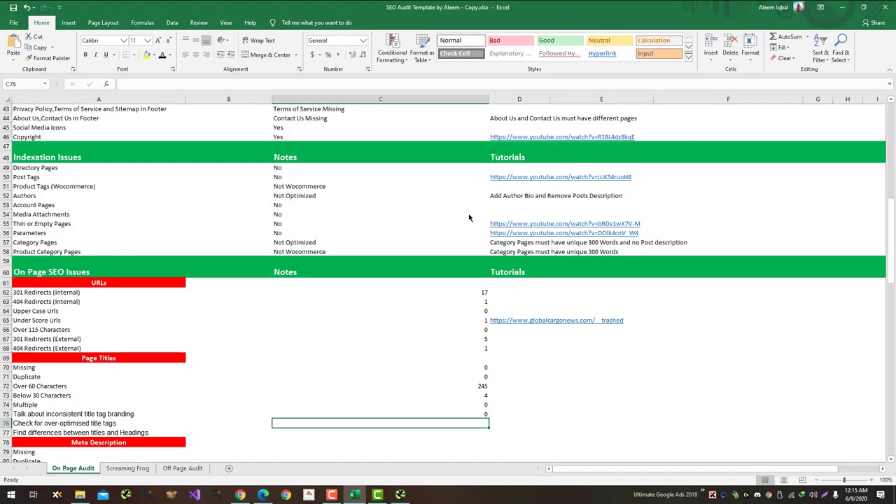
{"action": "key", "text": "alt+Tab"}
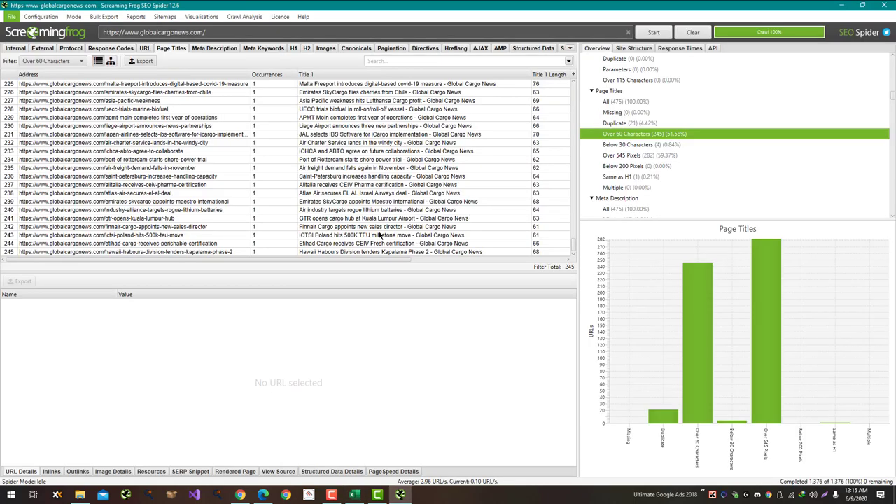
{"action": "scroll", "coordinate": [360, 230], "scroll_direction": "up", "scroll_amount": 20}
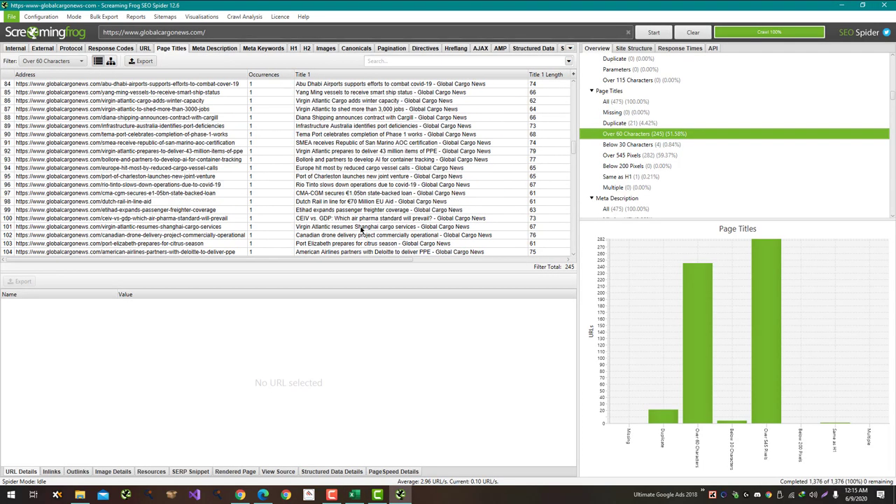
{"action": "scroll", "coordinate": [361, 230], "scroll_direction": "up", "scroll_amount": 20}
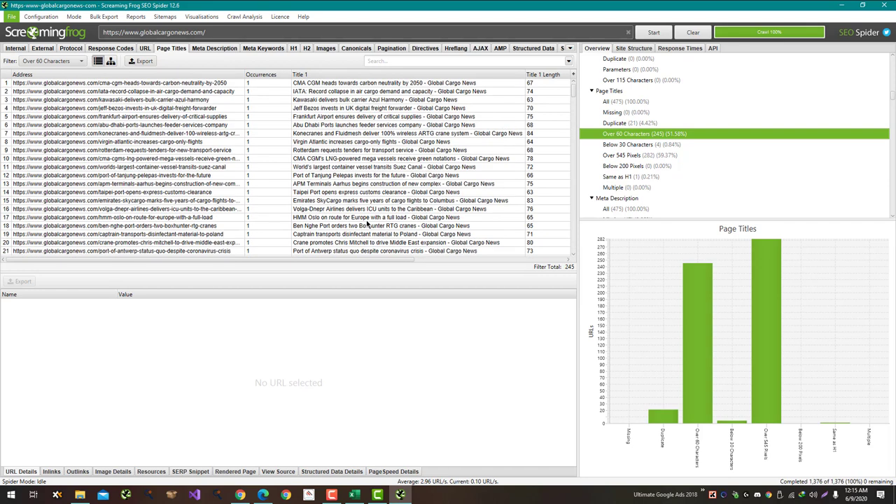
{"action": "key", "text": "alt+Tab"}
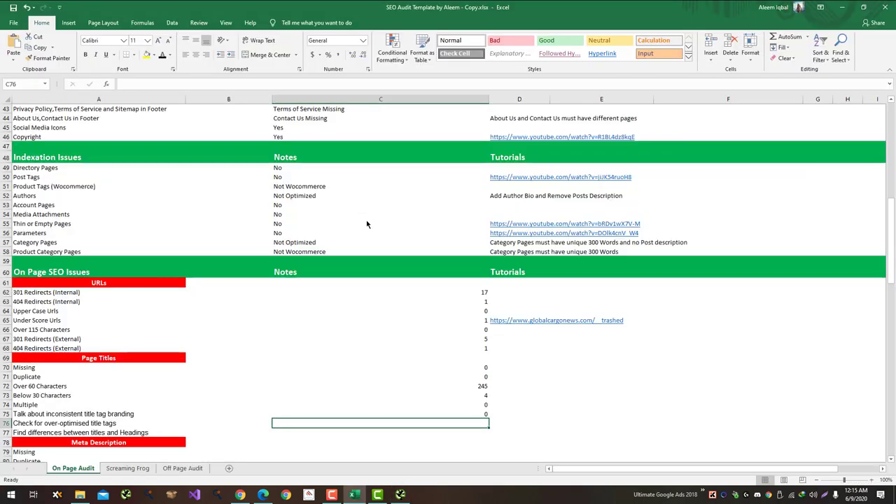
{"action": "type", "text": "0"}
{"action": "key", "text": "Return"}
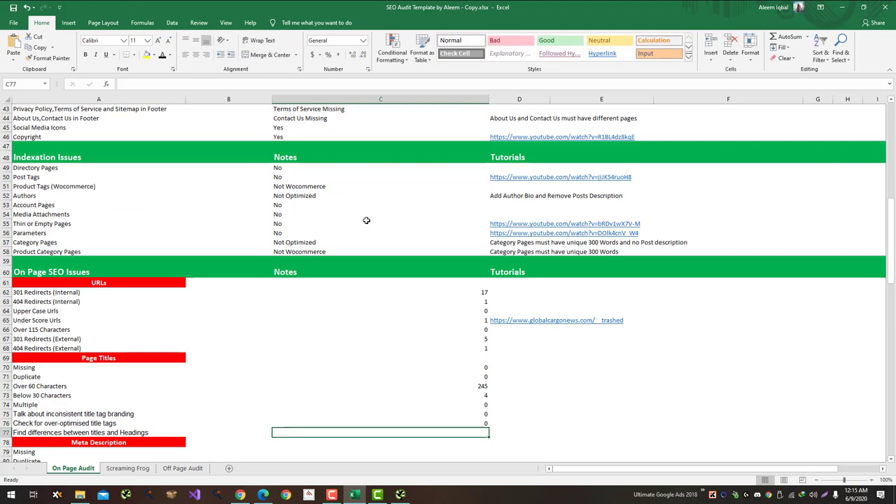
{"action": "key", "text": "alt+Tab"}
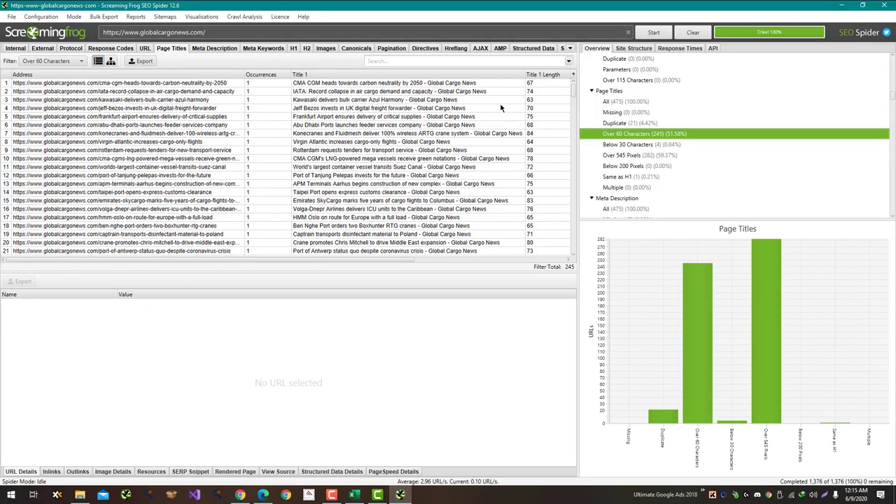
Step: Show the Internal URL list in Screaming Frog and clear the row selection
{"action": "left_click", "coordinate": [15, 48]}
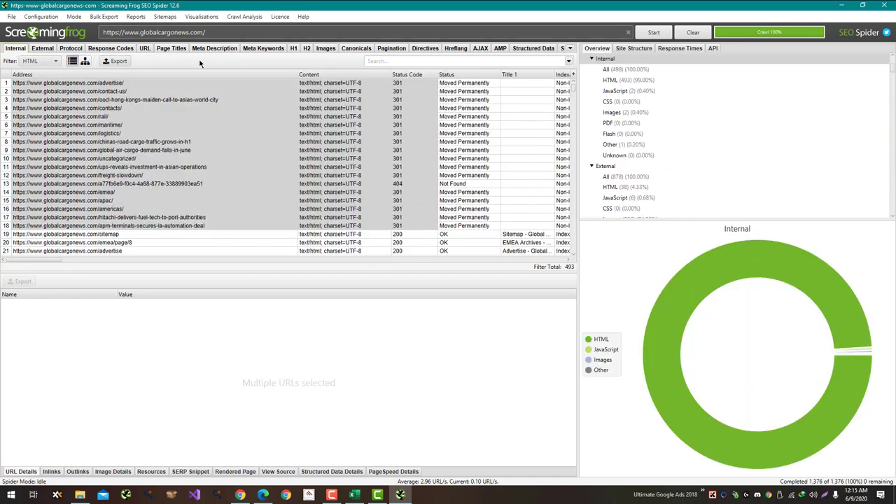
{"action": "left_click", "coordinate": [301, 140]}
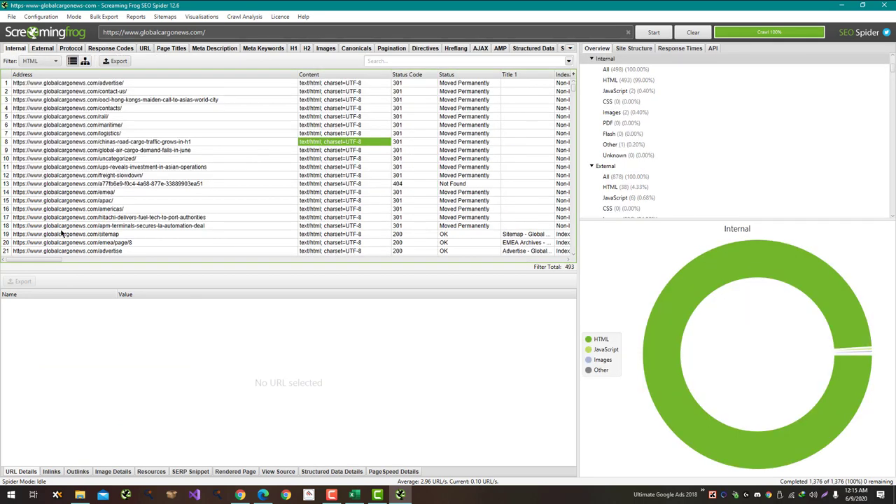
{"action": "left_click_drag", "start_coordinate": [61, 260], "coordinate": [159, 236]}
{"action": "scroll", "coordinate": [237, 219], "scroll_direction": "down", "scroll_amount": 5}
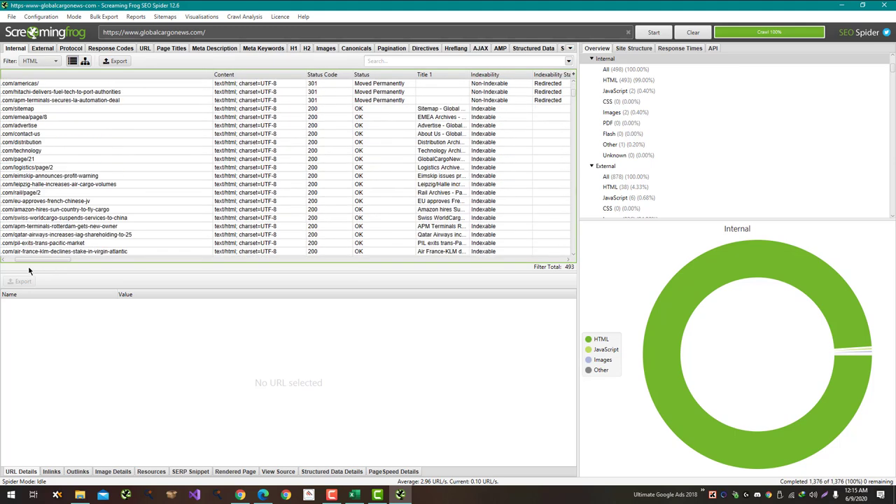
{"action": "left_click_drag", "start_coordinate": [31, 260], "coordinate": [130, 267]}
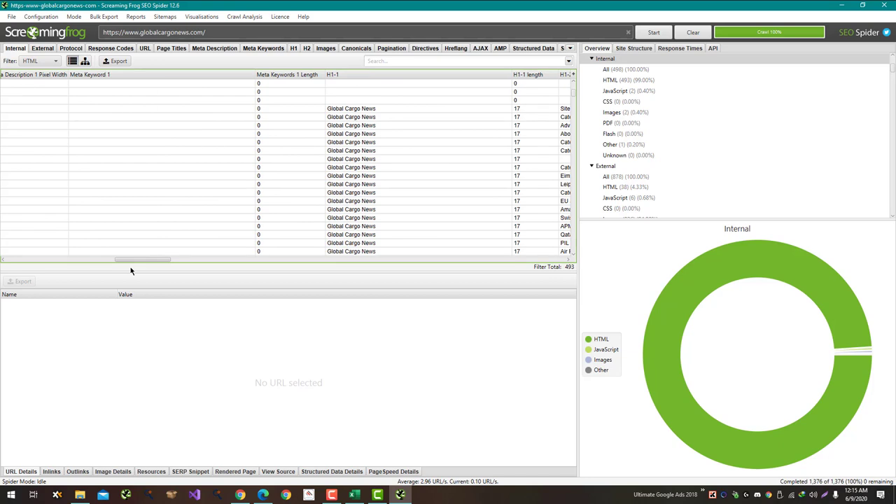
{"action": "scroll", "coordinate": [440, 226], "scroll_direction": "down", "scroll_amount": 5}
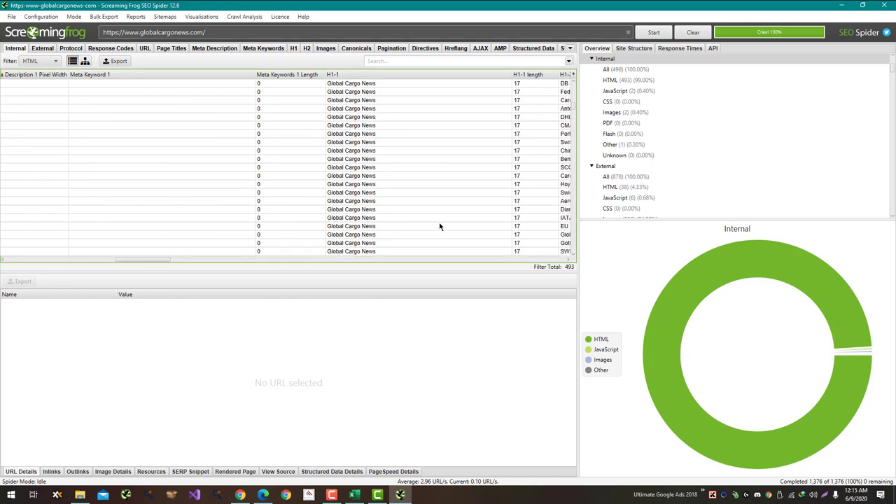
Step: Filter the H1 results to the 454 pages with multiple H1 headings
{"action": "scroll", "coordinate": [715, 178], "scroll_direction": "down", "scroll_amount": 10}
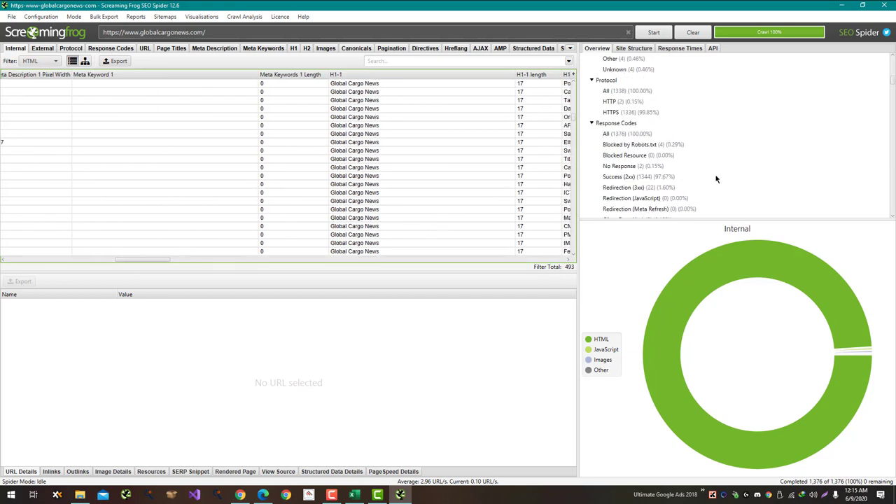
{"action": "scroll", "coordinate": [715, 178], "scroll_direction": "down", "scroll_amount": 10}
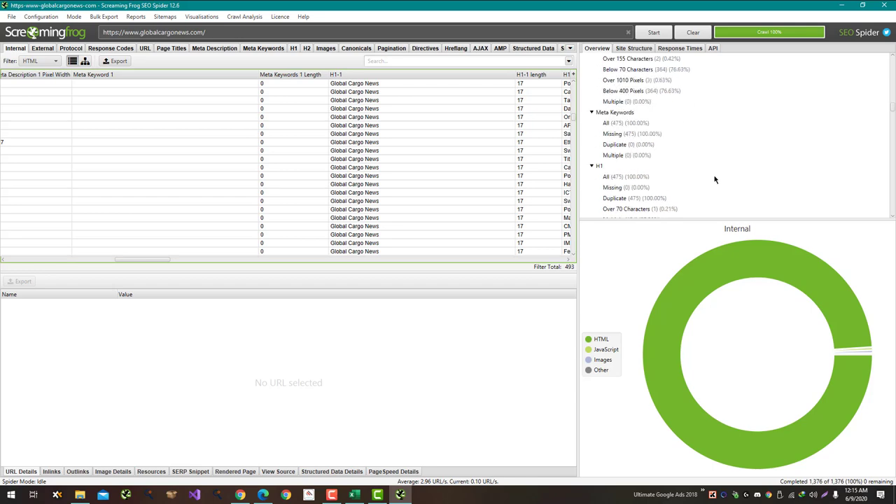
{"action": "left_click", "coordinate": [666, 155]}
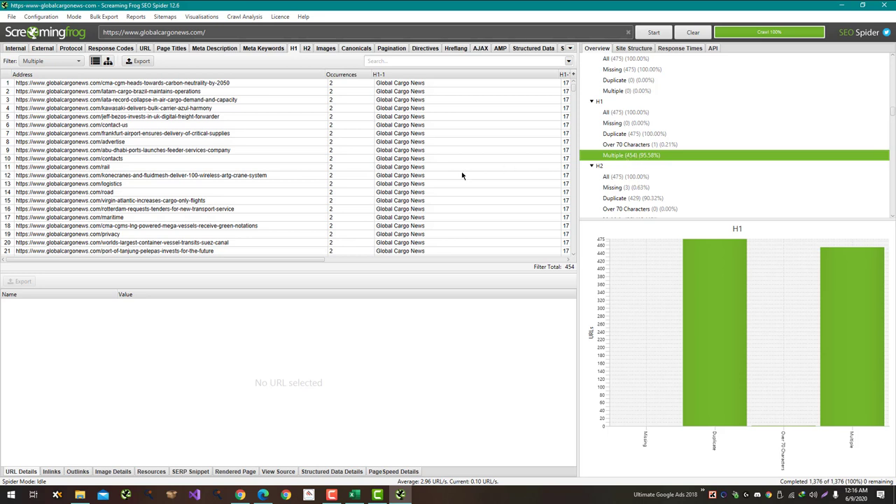
{"action": "scroll", "coordinate": [460, 178], "scroll_direction": "down", "scroll_amount": 5}
{"action": "key", "text": "alt+Tab"}
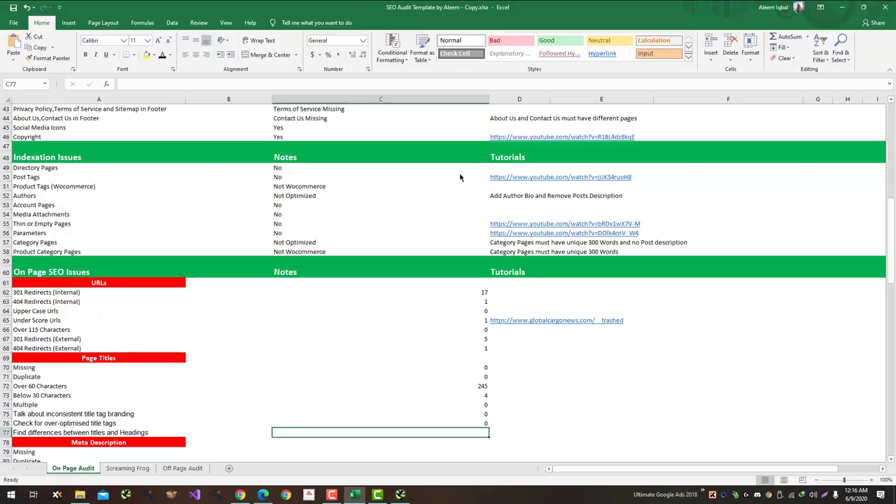
Step: Enter 0 in C77 for title/heading differences and move down to the Meta Description Missing row
{"action": "scroll", "coordinate": [460, 174], "scroll_direction": "down", "scroll_amount": 3}
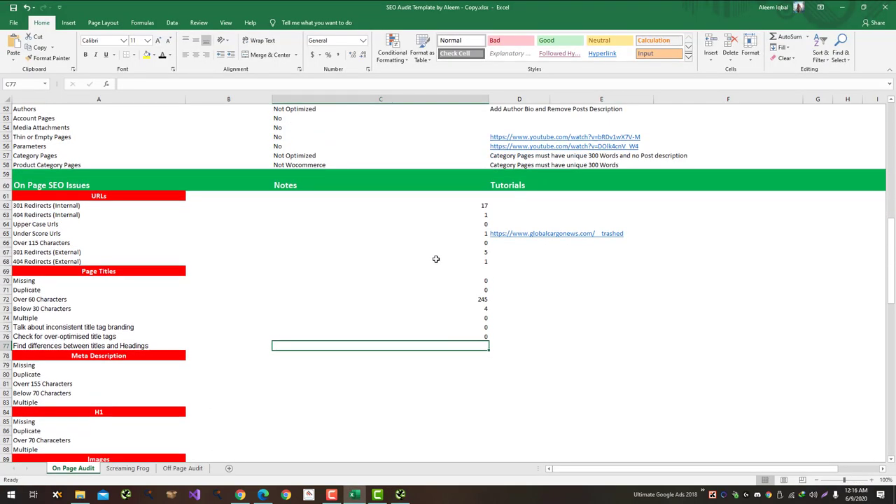
{"action": "type", "text": "0"}
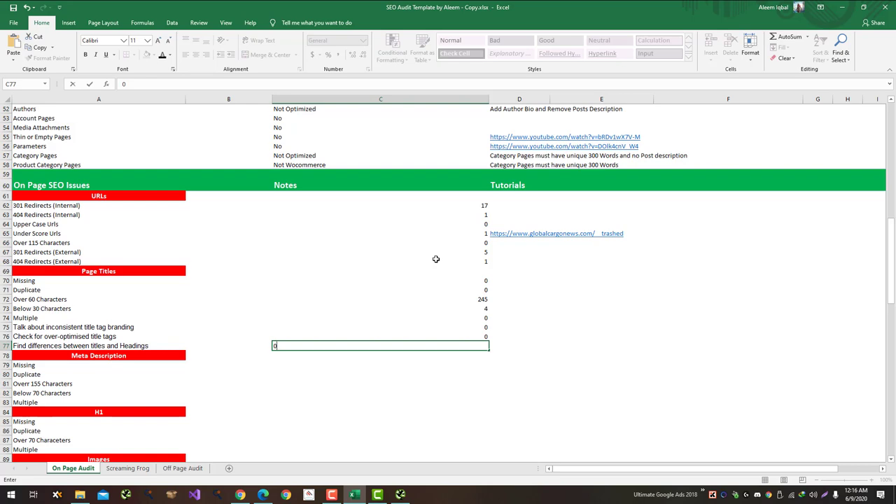
{"action": "key", "text": "Return"}
{"action": "key", "text": "Down"}
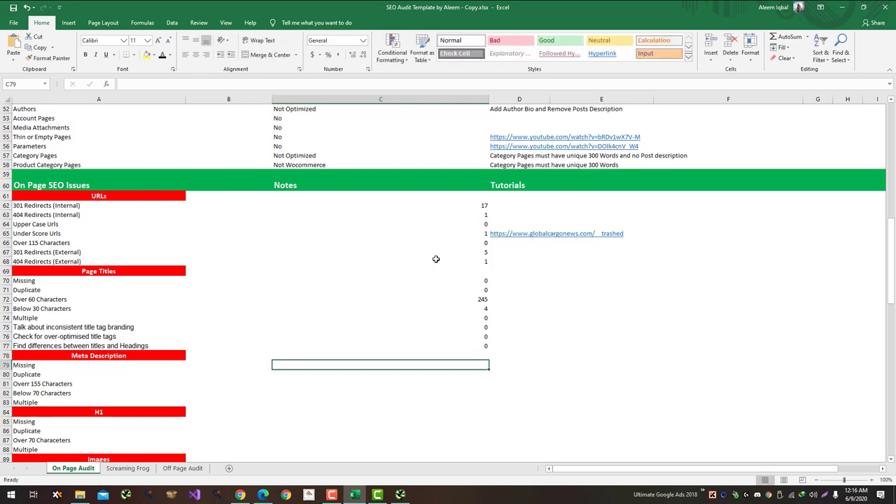
{"action": "key", "text": "alt+Tab"}
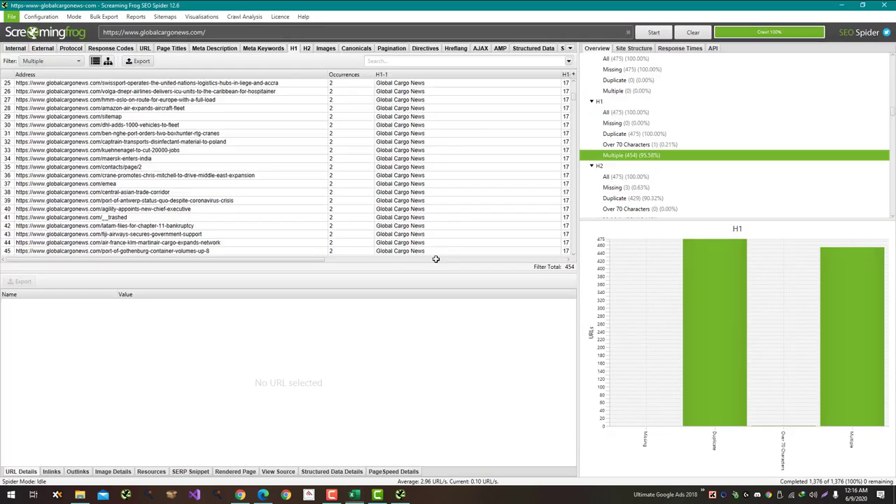
Step: List the 47 pages missing a meta description and sort them by Address
{"action": "scroll", "coordinate": [677, 144], "scroll_direction": "up", "scroll_amount": 4}
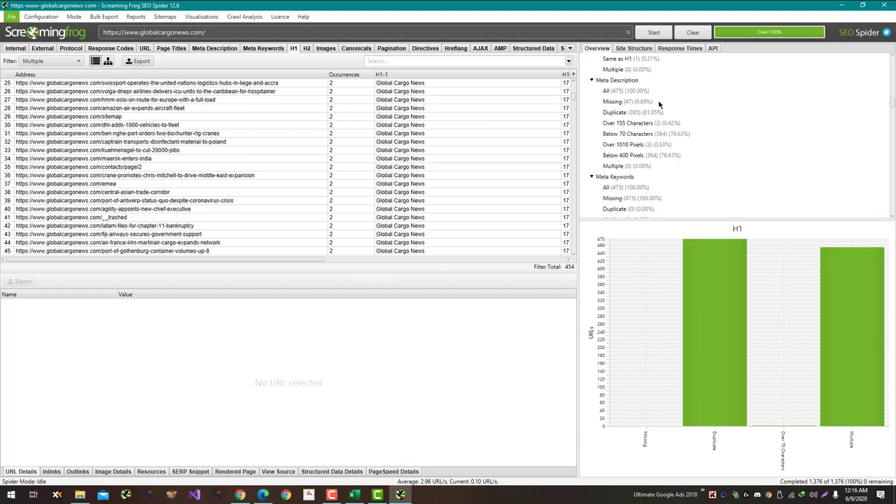
{"action": "left_click", "coordinate": [659, 103]}
{"action": "key", "text": "alt+Tab"}
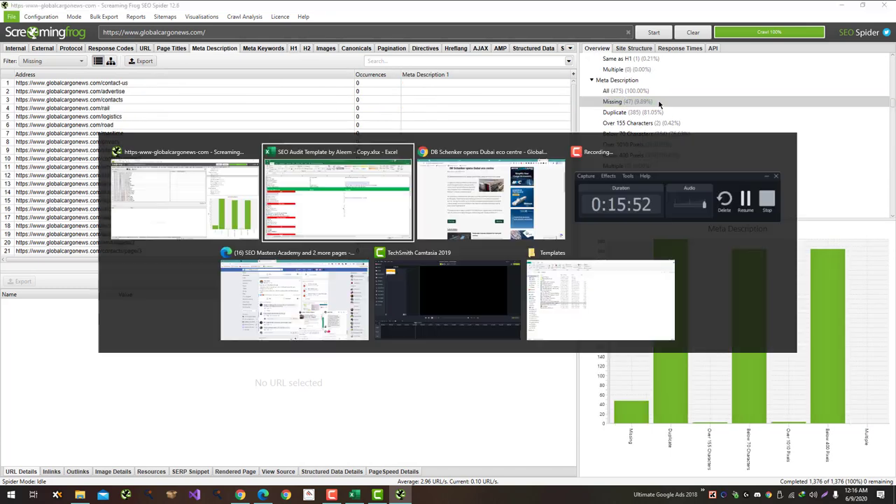
{"action": "key", "text": "alt+Tab"}
{"action": "scroll", "coordinate": [399, 144], "scroll_direction": "down", "scroll_amount": 5}
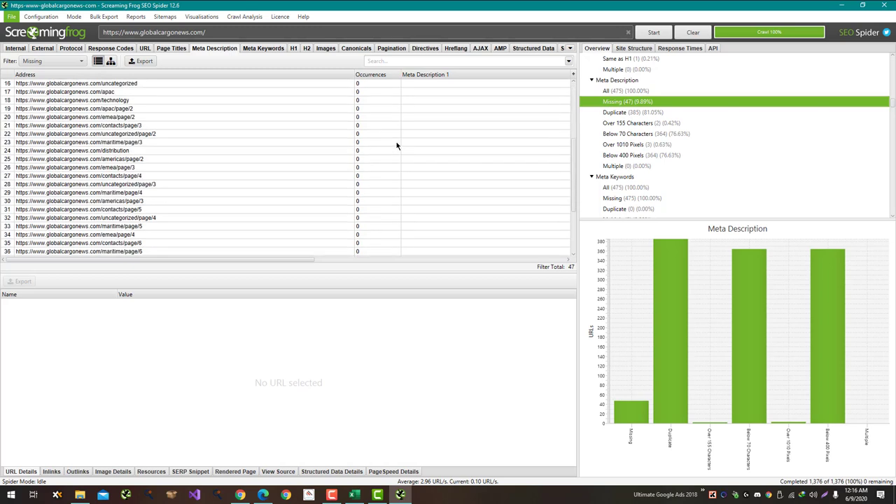
{"action": "scroll", "coordinate": [396, 146], "scroll_direction": "up", "scroll_amount": 7}
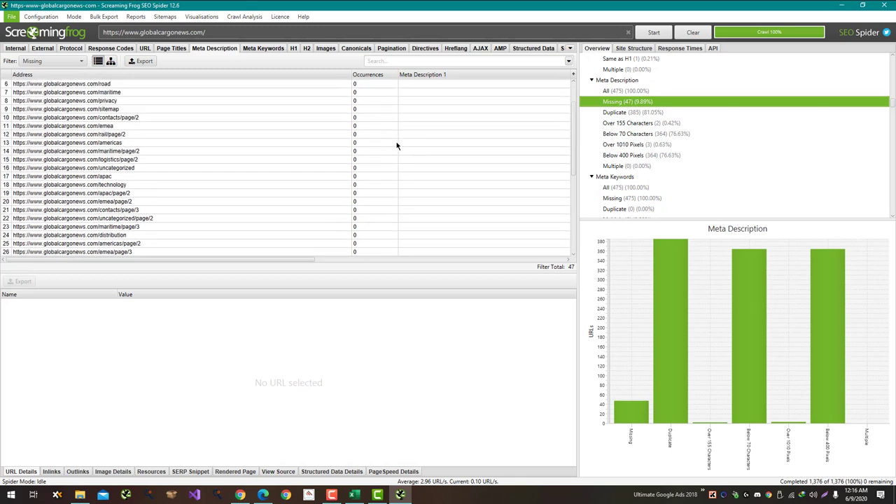
{"action": "scroll", "coordinate": [396, 146], "scroll_direction": "up", "scroll_amount": 2}
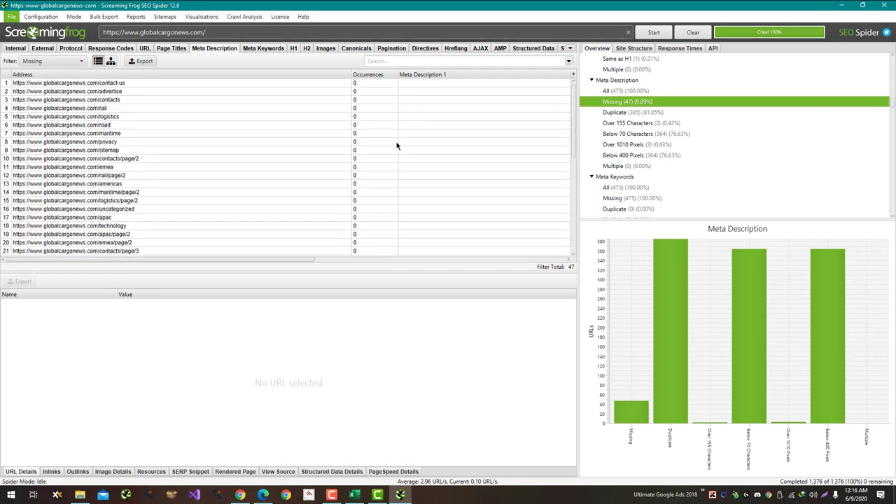
{"action": "left_click", "coordinate": [296, 77]}
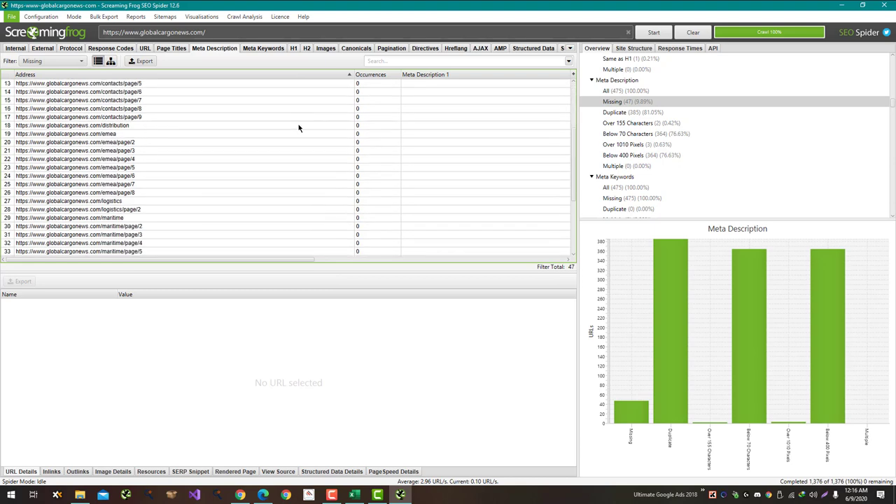
{"action": "scroll", "coordinate": [175, 168], "scroll_direction": "down", "scroll_amount": 5}
Step: Inspect details of missing-description pages from /uncategorized through /advertise, including /sitemap, /privacy and /contact-us
{"action": "left_click", "coordinate": [139, 226]}
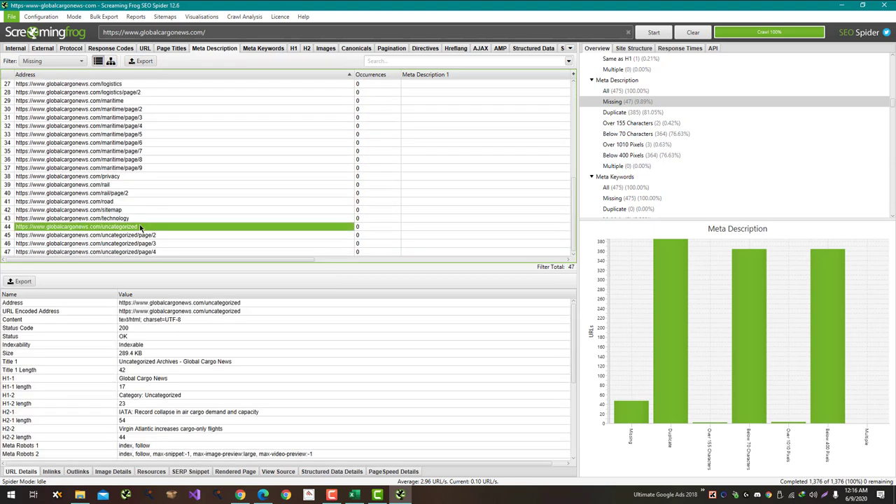
{"action": "left_click", "coordinate": [140, 219]}
{"action": "left_click", "coordinate": [140, 210]}
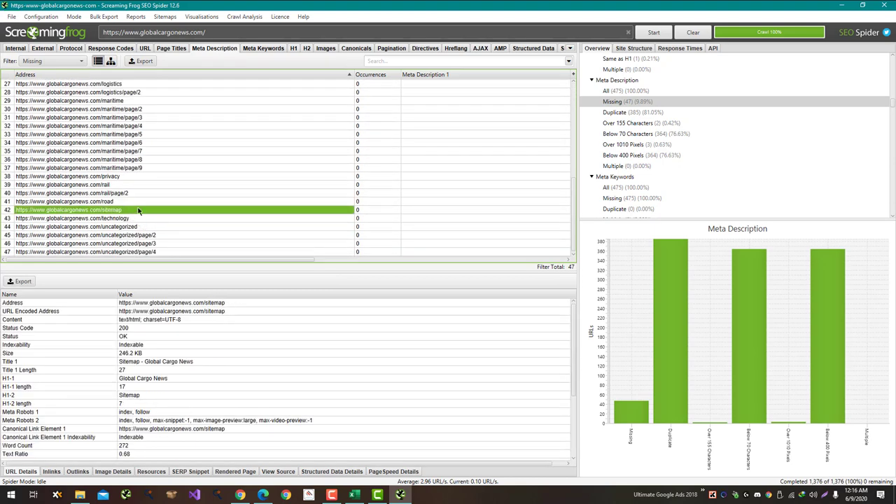
{"action": "left_click", "coordinate": [147, 201]}
{"action": "left_click", "coordinate": [150, 184]}
{"action": "left_click", "coordinate": [150, 177]}
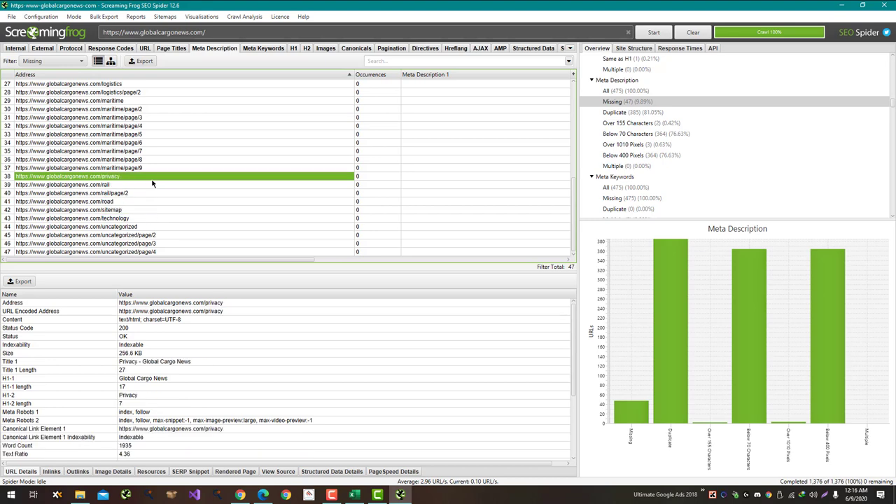
{"action": "scroll", "coordinate": [152, 181], "scroll_direction": "up", "scroll_amount": 4}
{"action": "left_click", "coordinate": [153, 201]}
{"action": "left_click", "coordinate": [154, 185]}
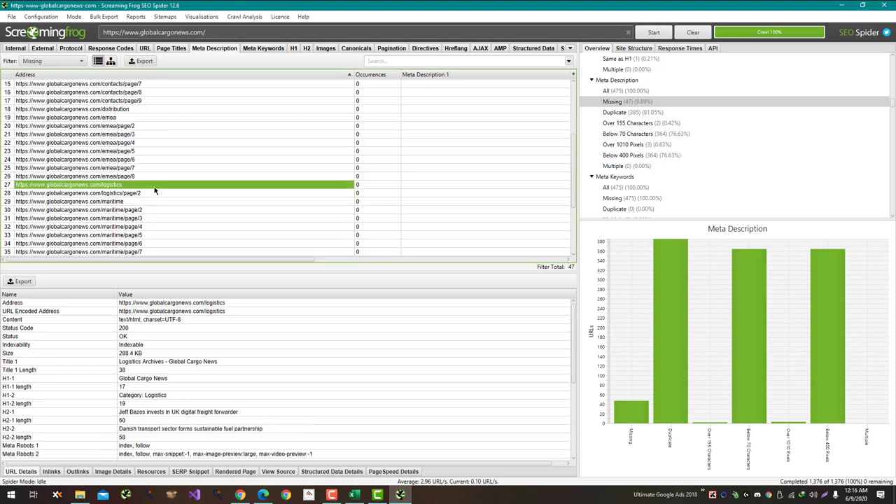
{"action": "scroll", "coordinate": [154, 188], "scroll_direction": "up", "scroll_amount": 5}
{"action": "left_click", "coordinate": [143, 235]}
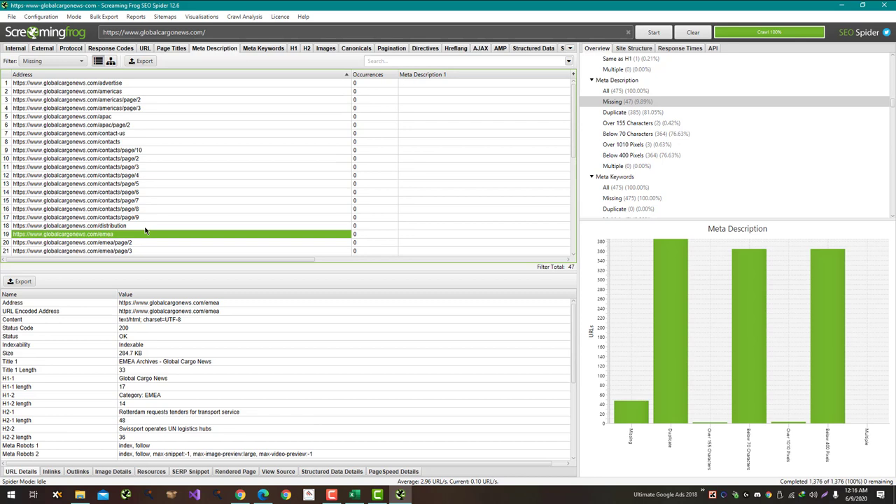
{"action": "left_click", "coordinate": [146, 226]}
{"action": "left_click", "coordinate": [158, 139]}
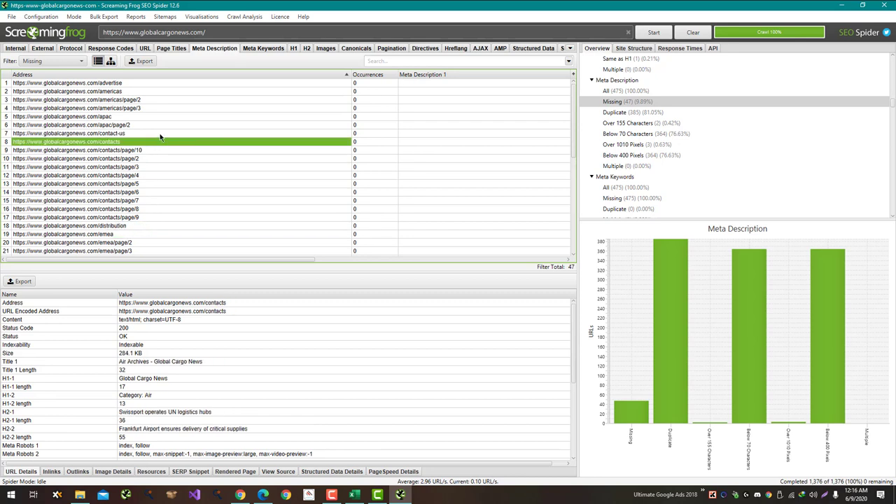
{"action": "left_click", "coordinate": [159, 132]}
{"action": "left_click", "coordinate": [158, 118]}
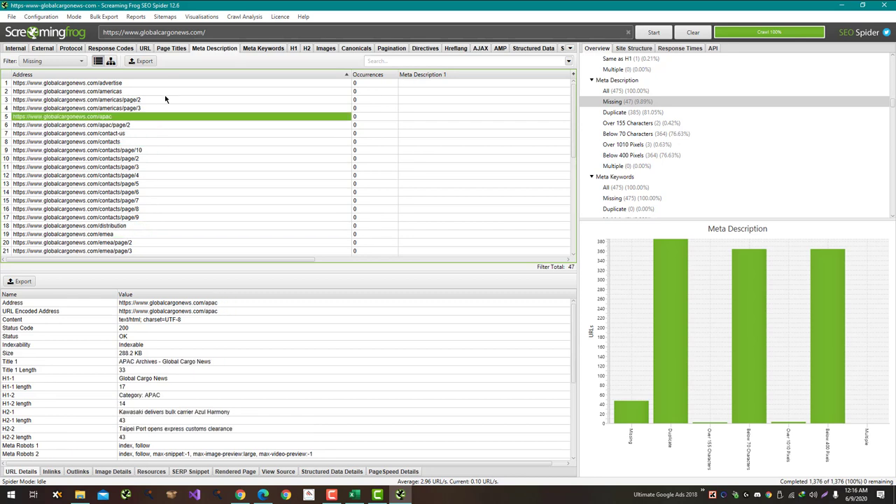
{"action": "left_click", "coordinate": [166, 91]}
{"action": "left_click", "coordinate": [168, 84]}
{"action": "key", "text": "alt+Tab"}
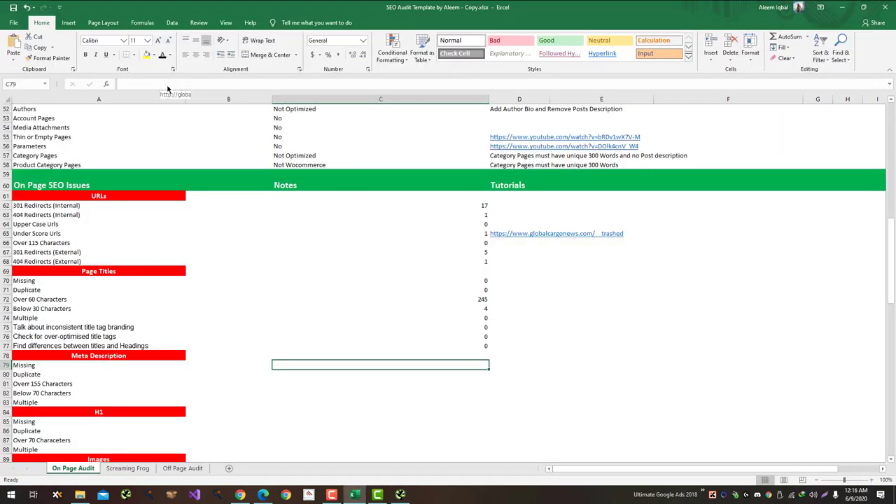
Step: Enter 47 as the Missing meta description count
{"action": "type", "text": "47"}
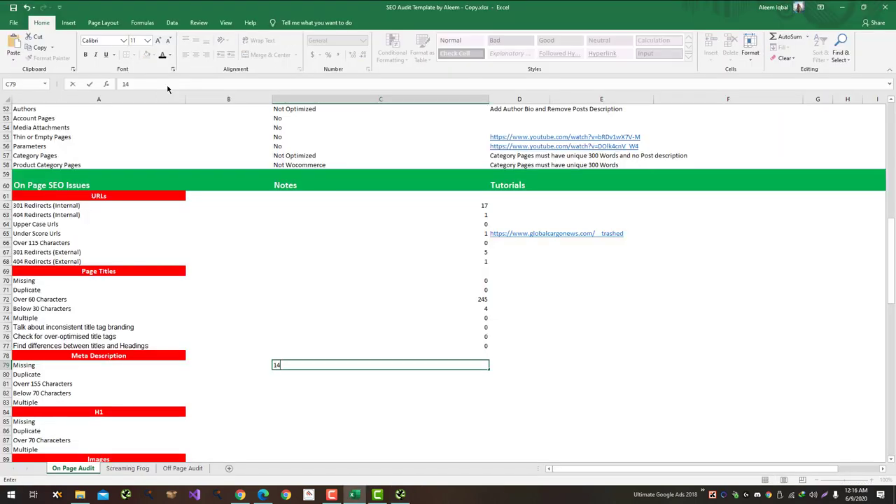
{"action": "key", "text": "Return"}
{"action": "key", "text": "alt+Tab"}
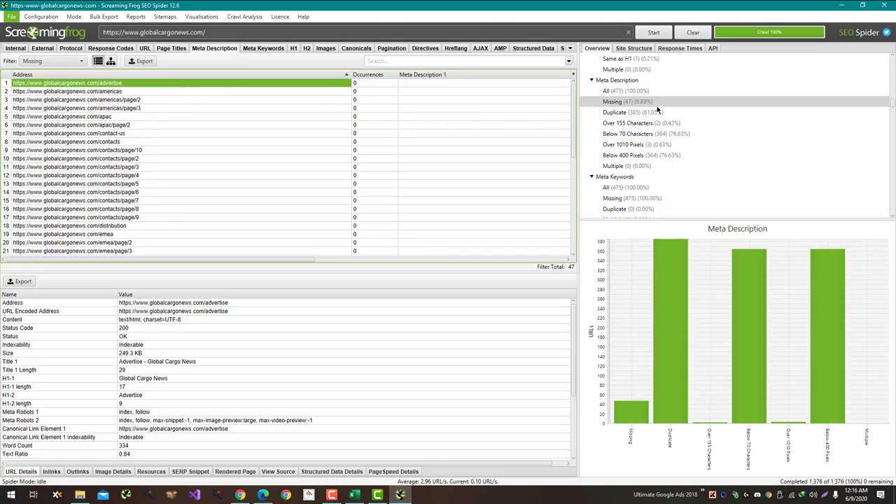
Step: In Screaming Frog, review the URLs with duplicate meta descriptions
{"action": "left_click", "coordinate": [643, 111]}
{"action": "scroll", "coordinate": [454, 140], "scroll_direction": "down", "scroll_amount": 8}
{"action": "scroll", "coordinate": [454, 140], "scroll_direction": "down", "scroll_amount": 20}
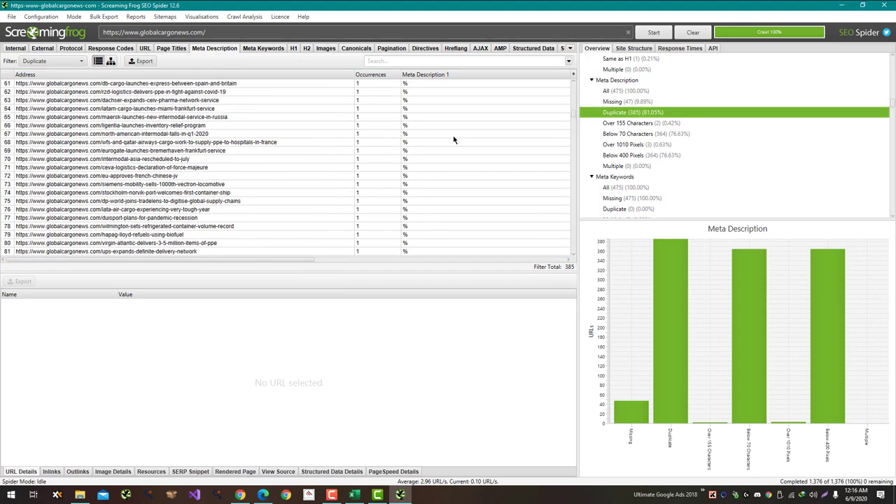
{"action": "left_click_drag", "start_coordinate": [571, 131], "coordinate": [580, 65]}
{"action": "key", "text": "alt+Tab"}
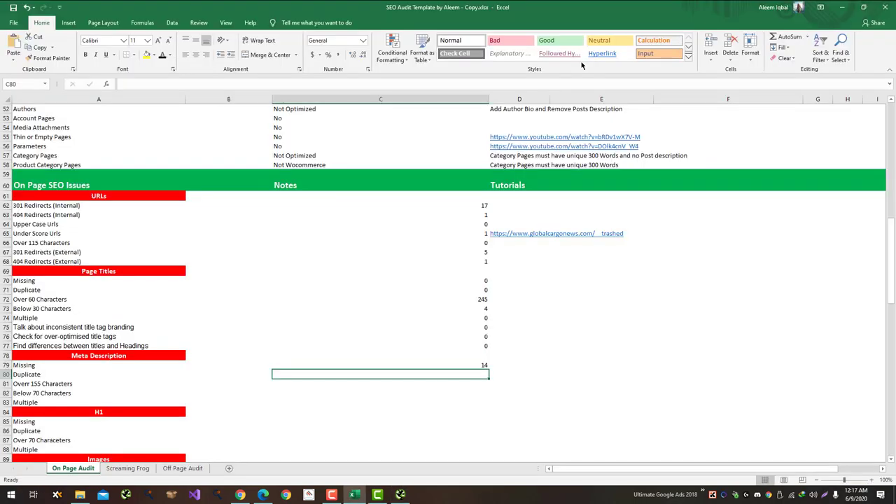
Step: Record 385 duplicate meta descriptions with the note 'Serious Issue - Error' beside it
{"action": "type", "text": "38"}
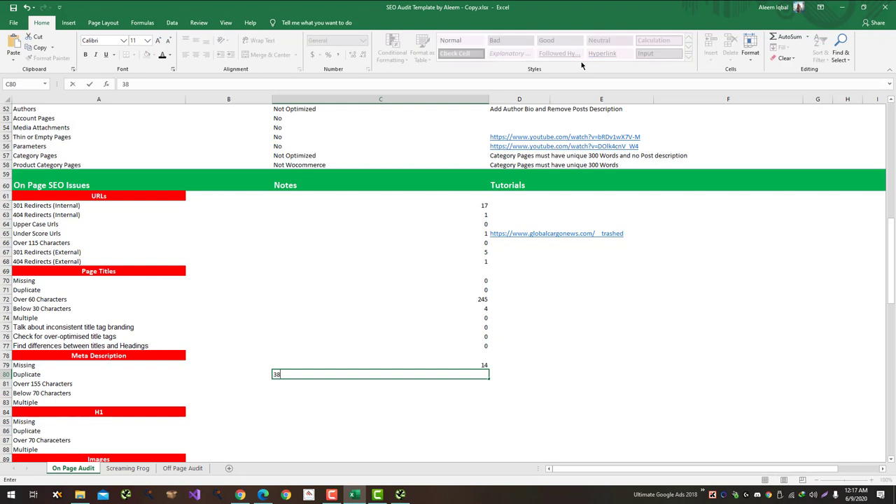
{"action": "type", "text": "5"}
{"action": "key", "text": "Tab"}
{"action": "type", "text": "5"}
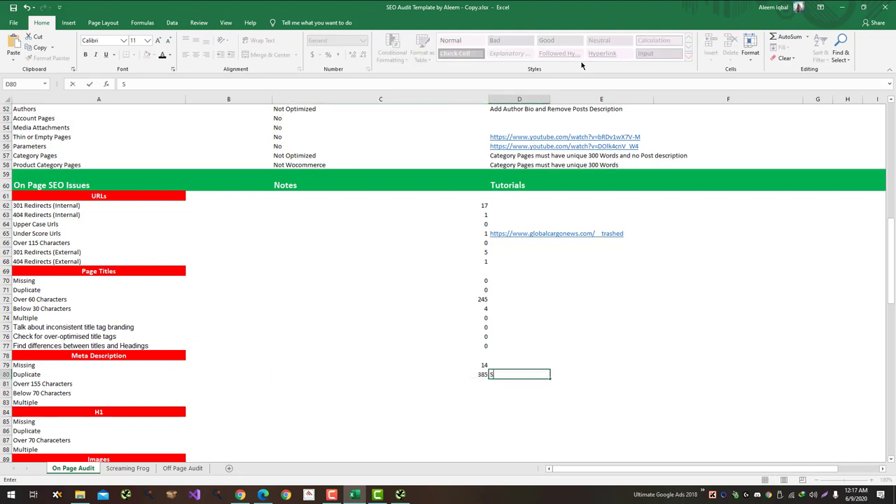
{"action": "type", "text": "erious Issue - Error"}
{"action": "key", "text": "Return"}
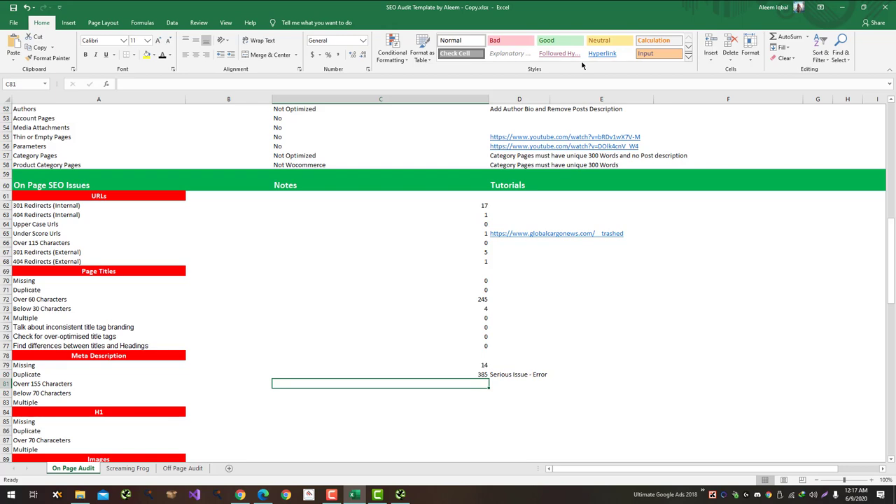
{"action": "key", "text": "alt+Tab"}
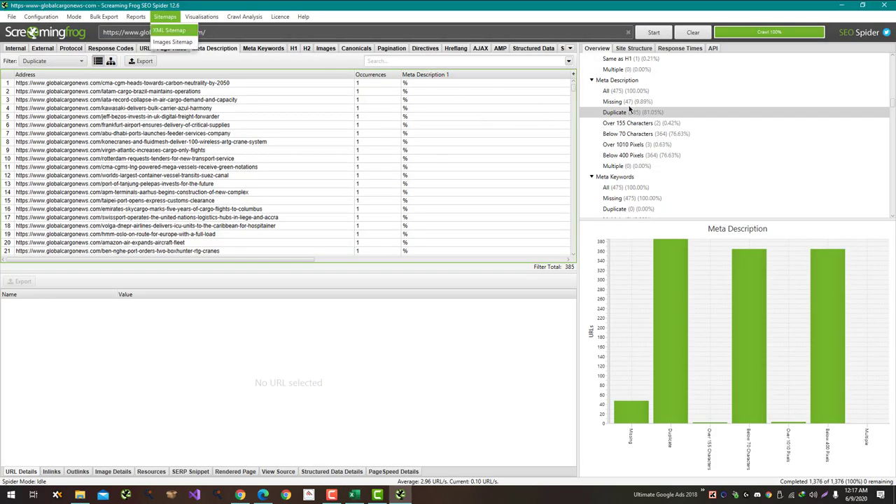
Step: Record 2 meta descriptions over 155 characters in C81 and 364 below 70 characters in C82
{"action": "left_click", "coordinate": [629, 124]}
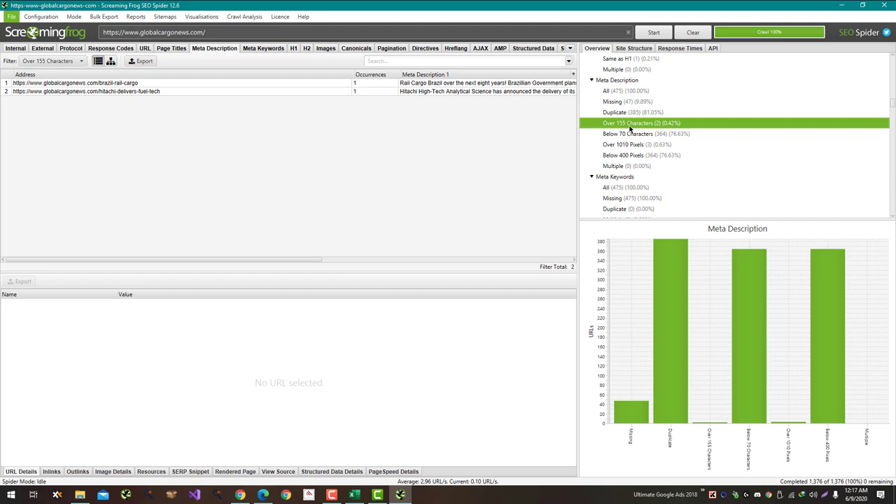
{"action": "key", "text": "alt+Tab"}
{"action": "type", "text": "2"}
{"action": "key", "text": "Return"}
{"action": "key", "text": "alt+Tab"}
{"action": "key", "text": "alt+Tab"}
{"action": "type", "text": "3"}
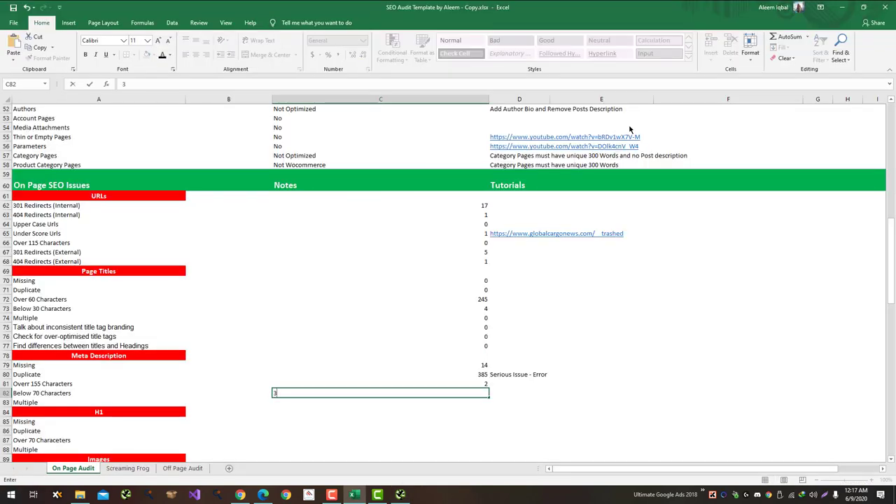
{"action": "type", "text": "64"}
{"action": "key", "text": "Return"}
Step: Enter 0 multiple meta descriptions in C83
{"action": "key", "text": "alt+Tab"}
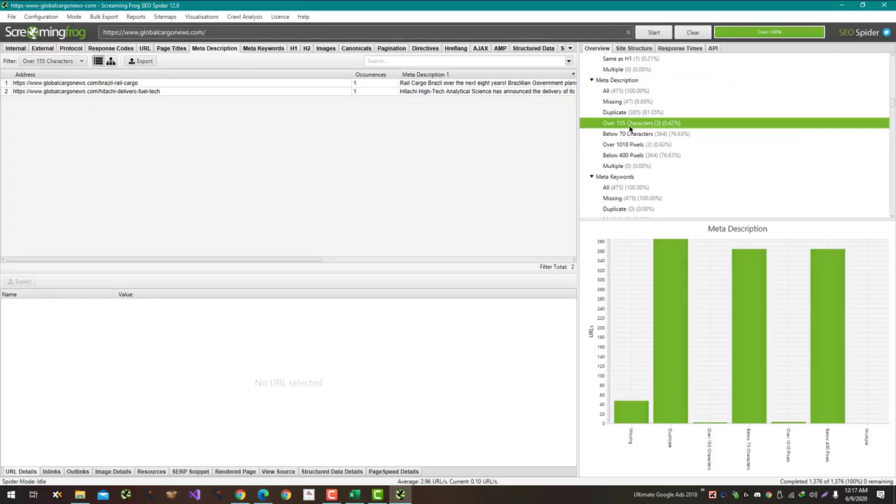
{"action": "key", "text": "alt+Tab"}
{"action": "type", "text": "0"}
{"action": "key", "text": "Return"}
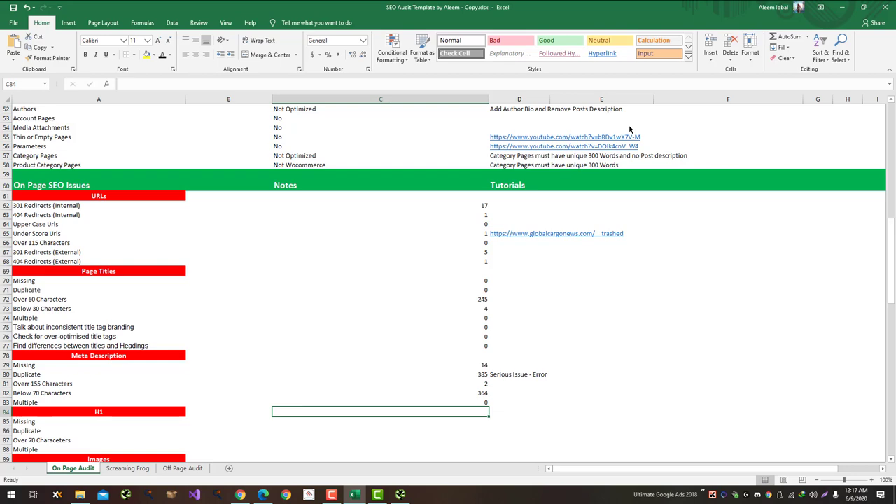
{"action": "scroll", "coordinate": [642, 163], "scroll_direction": "down", "scroll_amount": 4}
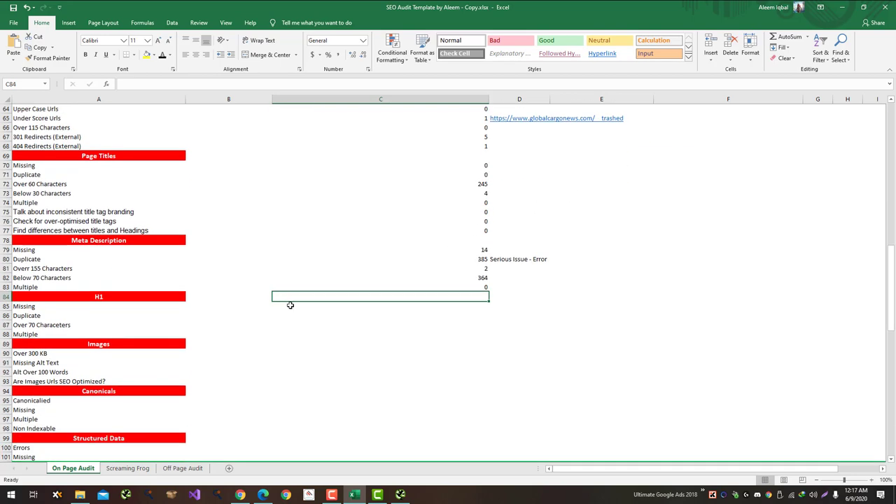
{"action": "key", "text": "alt+Tab"}
Step: Record 0 missing H1 and 475 duplicate H1 pages from the crawl overview
{"action": "scroll", "coordinate": [640, 88], "scroll_direction": "down", "scroll_amount": 6}
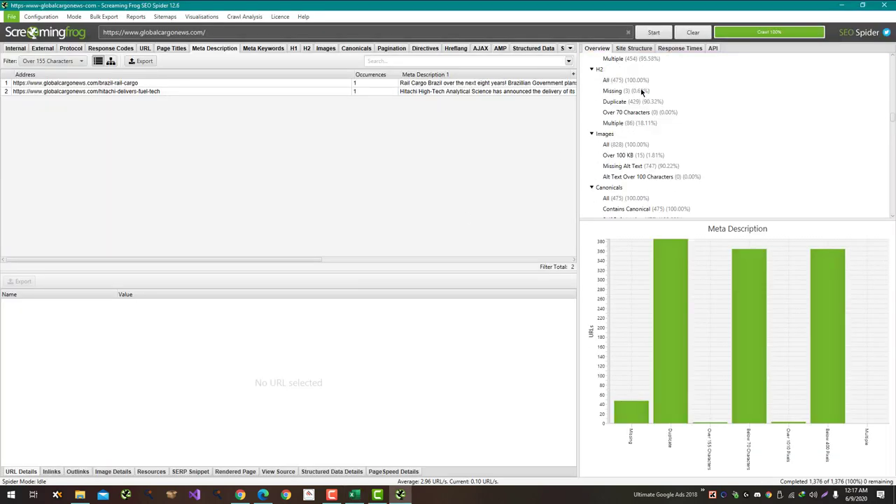
{"action": "scroll", "coordinate": [641, 91], "scroll_direction": "up", "scroll_amount": 2}
{"action": "left_click", "coordinate": [641, 91]}
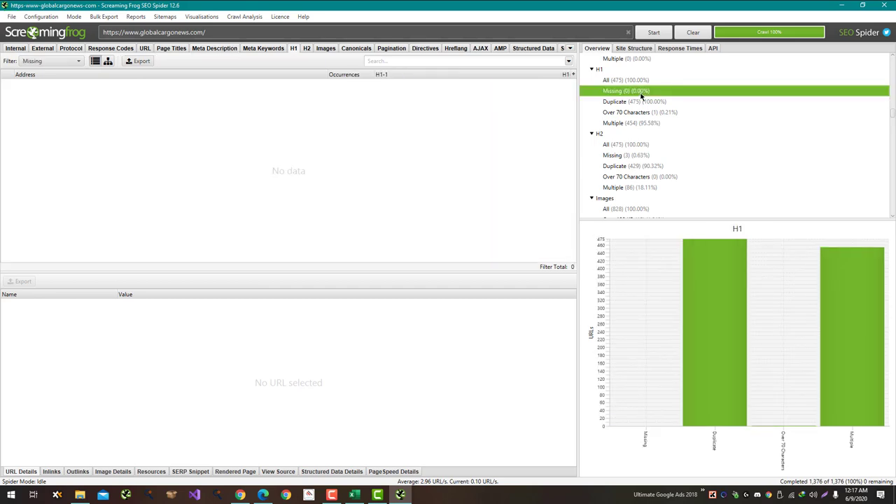
{"action": "key", "text": "alt+Tab"}
{"action": "type", "text": "0"}
{"action": "key", "text": "Return"}
{"action": "key", "text": "alt+Tab"}
{"action": "key", "text": "alt+Tab"}
{"action": "type", "text": "477"}
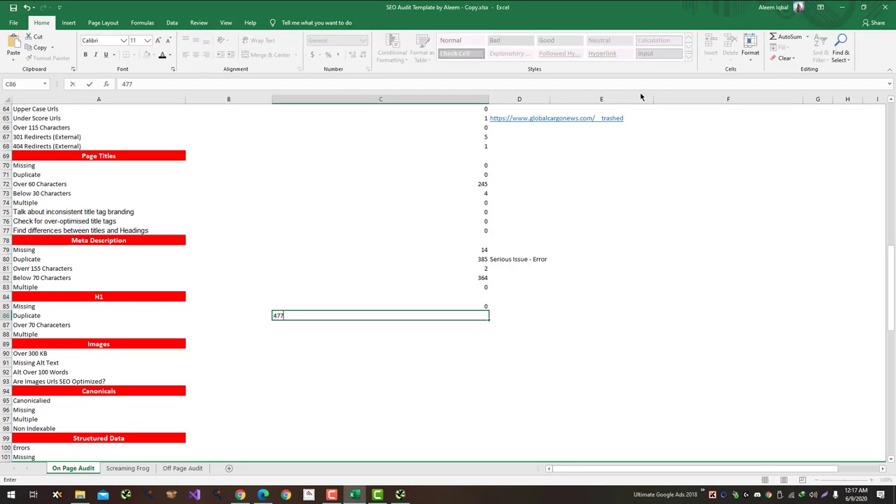
{"action": "type", "text": "5"}
{"action": "key", "text": "Return"}
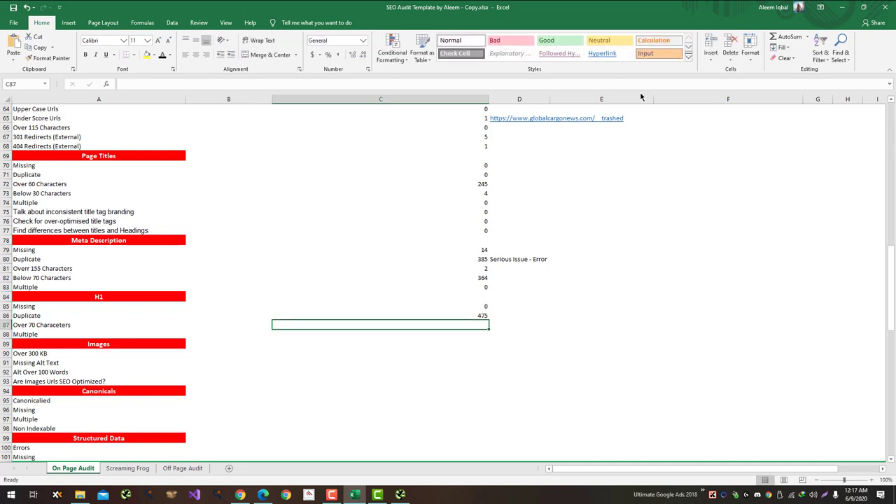
Step: Check the crawl's H1 counts and enter 454 for multiple H1s in C88
{"action": "key", "text": "alt+Tab"}
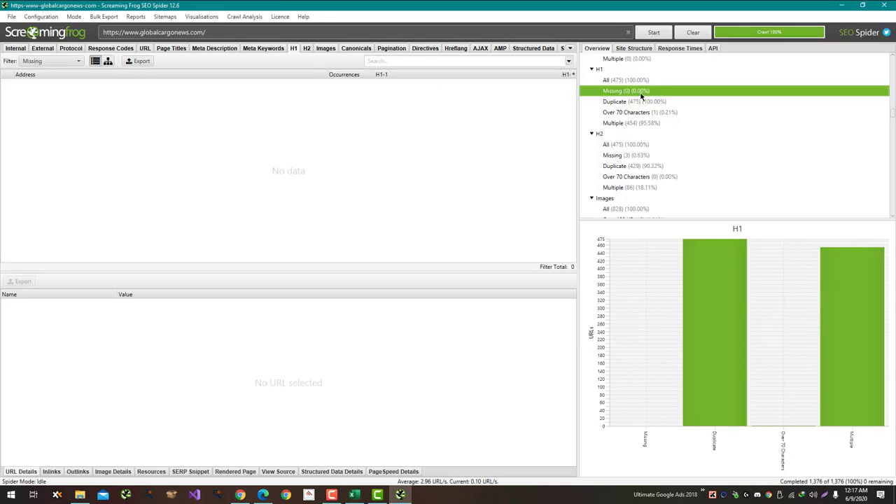
{"action": "key", "text": "alt+Tab"}
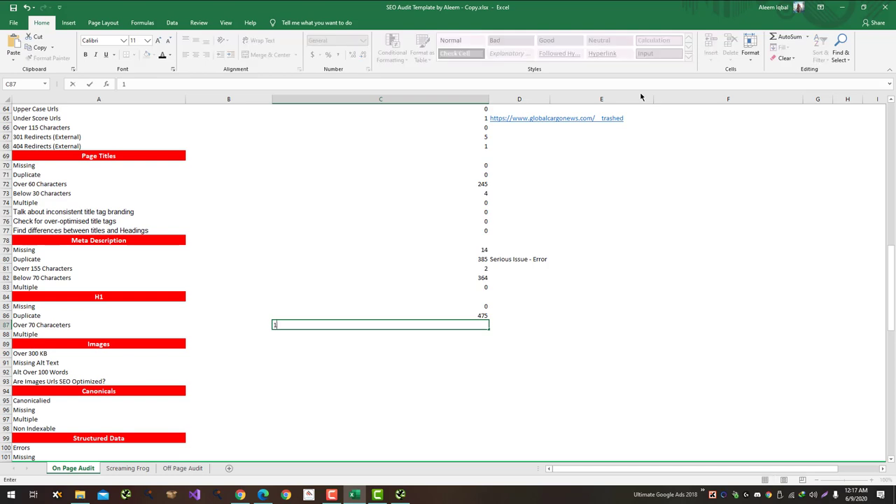
{"action": "key", "text": "alt+Tab"}
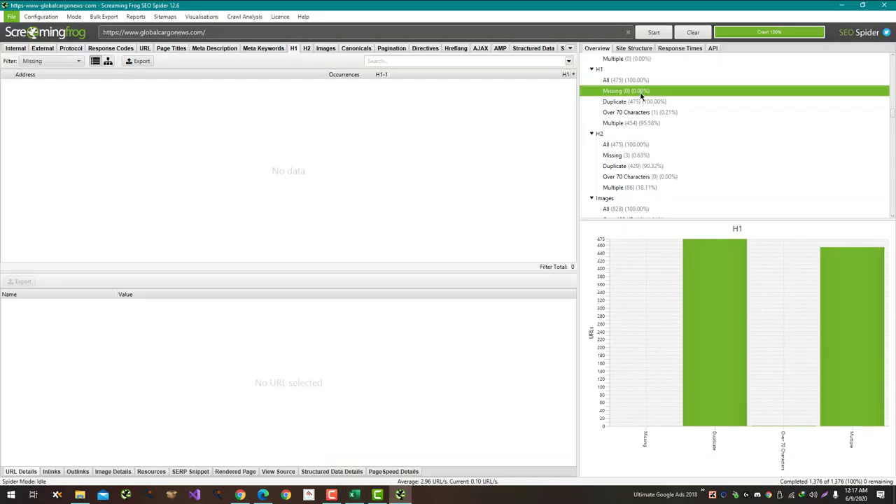
{"action": "key", "text": "alt+Tab"}
{"action": "type", "text": "45"}
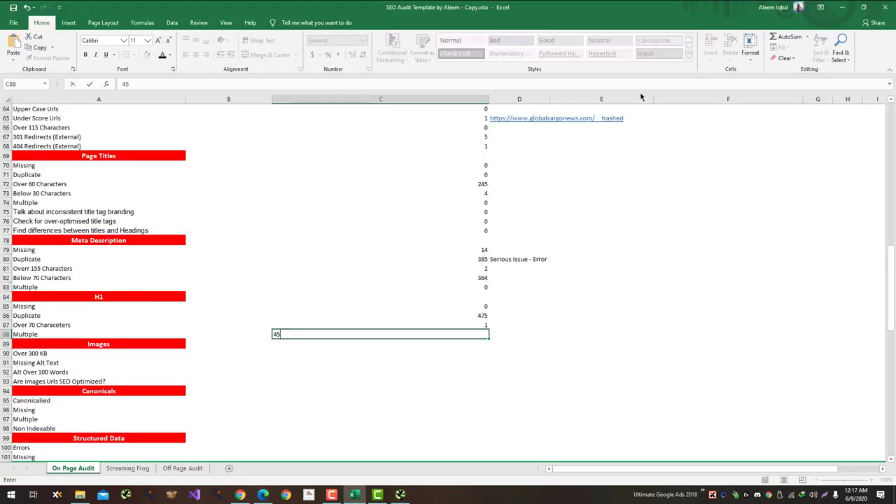
{"action": "key", "text": "Return"}
{"action": "key", "text": "alt+Tab"}
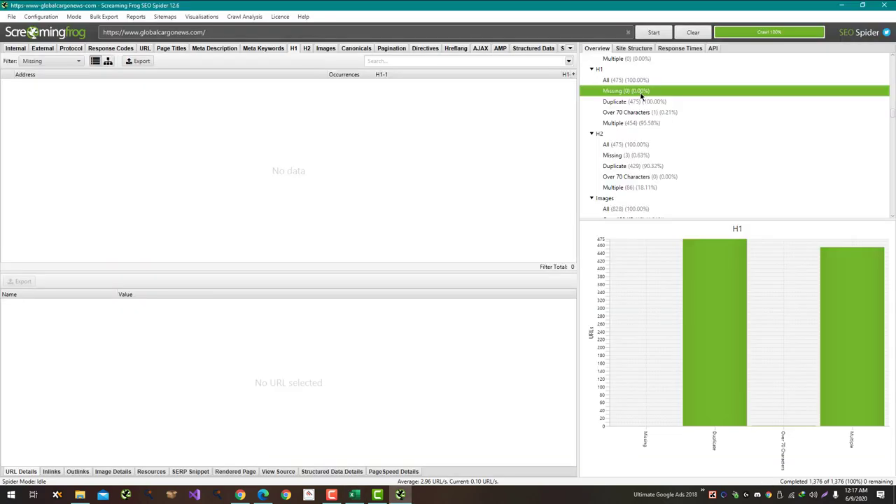
{"action": "key", "text": "alt+Tab"}
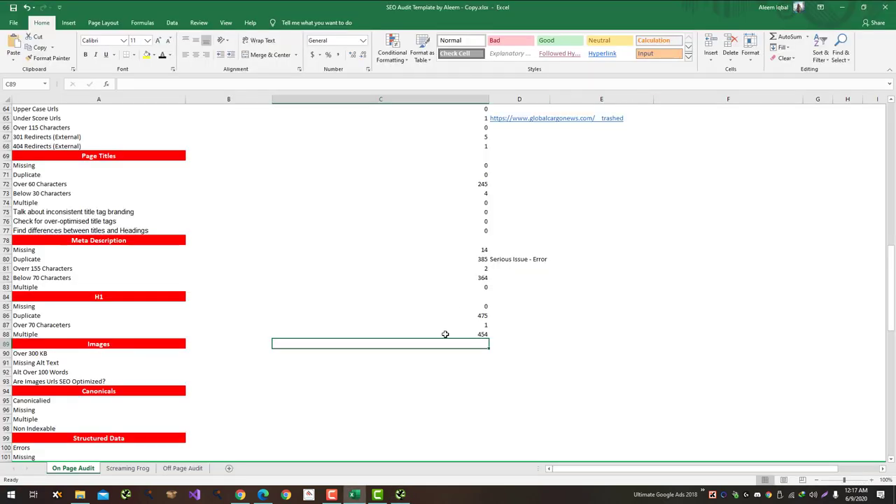
{"action": "key", "text": "alt+Tab"}
{"action": "scroll", "coordinate": [635, 200], "scroll_direction": "down", "scroll_amount": 2}
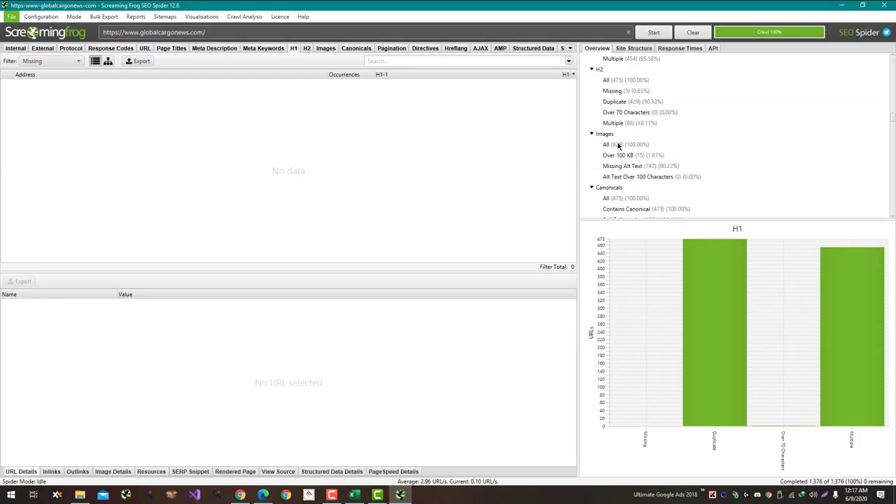
Step: Sort the 828 crawled images by size and record 3 images over 300 KB
{"action": "left_click", "coordinate": [620, 144]}
{"action": "left_click", "coordinate": [455, 75]}
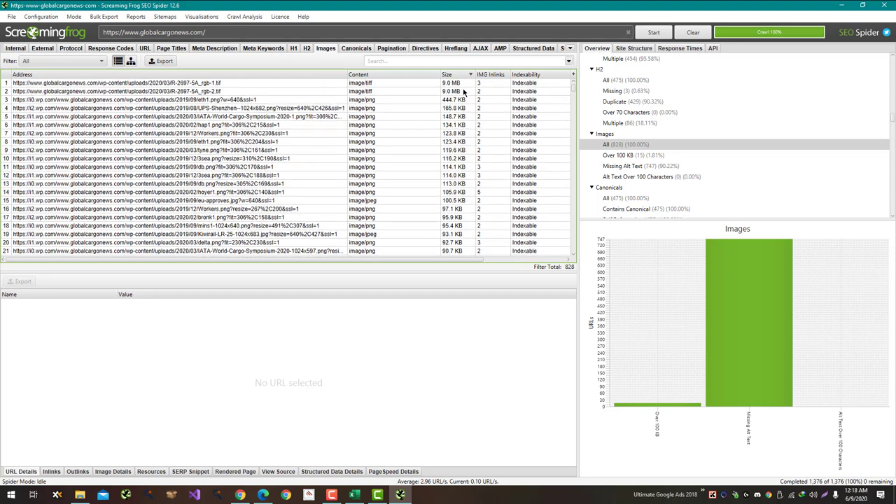
{"action": "key", "text": "alt+Tab"}
{"action": "key", "text": "alt+Tab"}
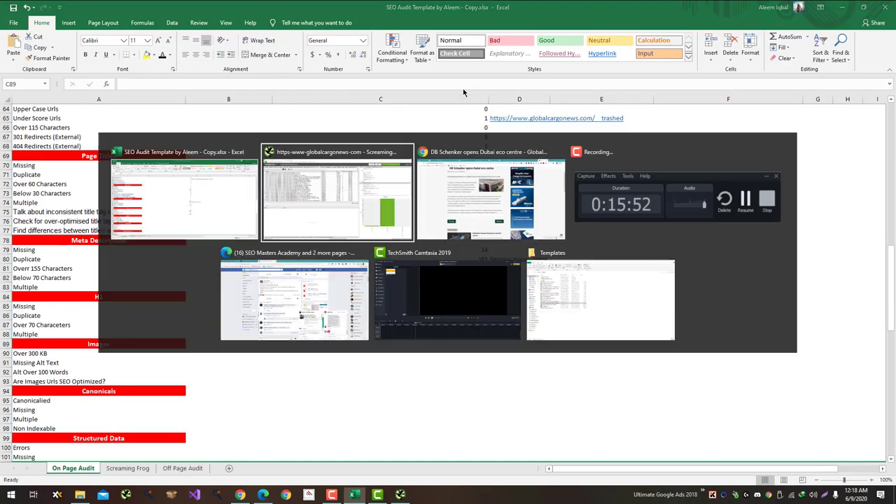
{"action": "key", "text": "alt+Tab"}
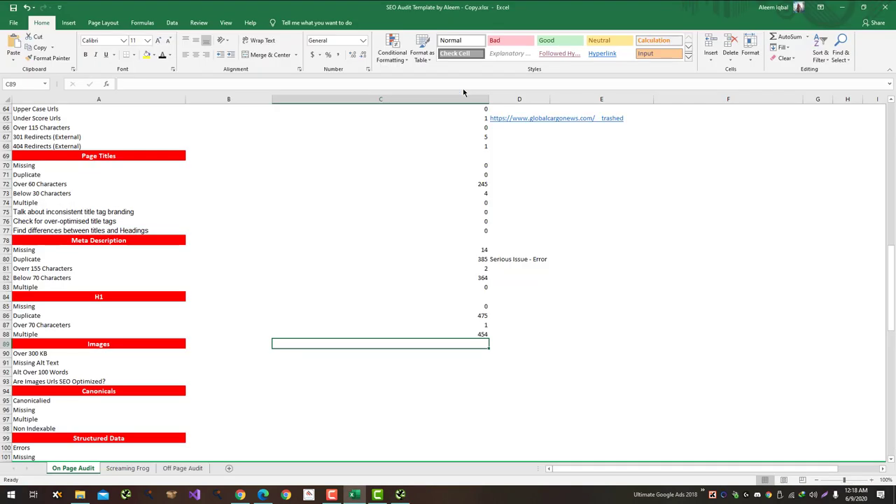
{"action": "key", "text": "Down"}
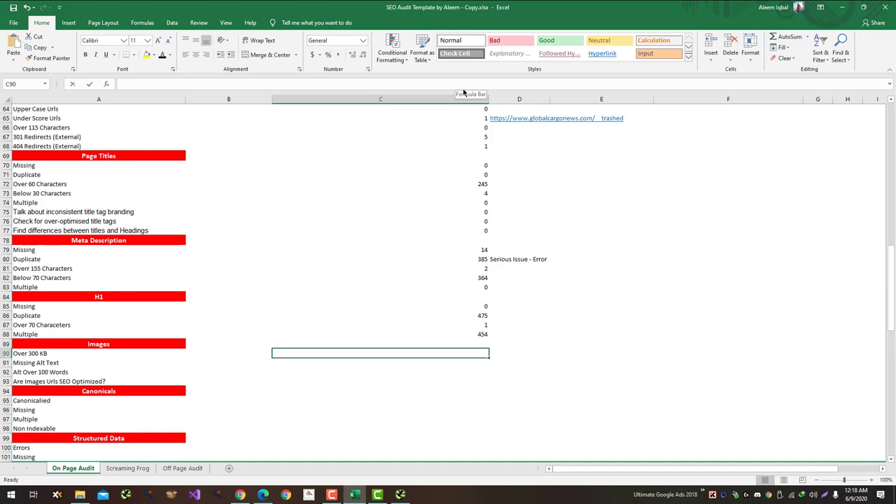
{"action": "type", "text": "3"}
{"action": "key", "text": "Return"}
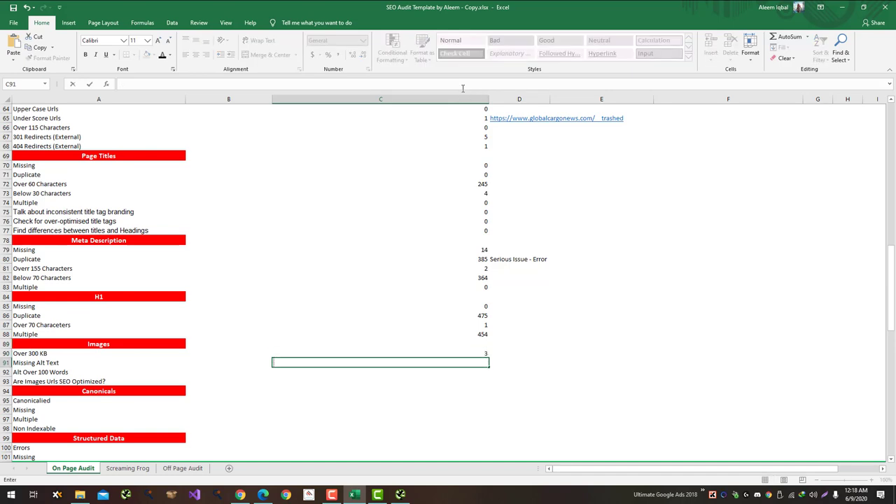
Step: Filter images missing alt text and record 747 in the Missing Alt Text row
{"action": "key", "text": "alt+Tab"}
{"action": "left_click", "coordinate": [656, 168]}
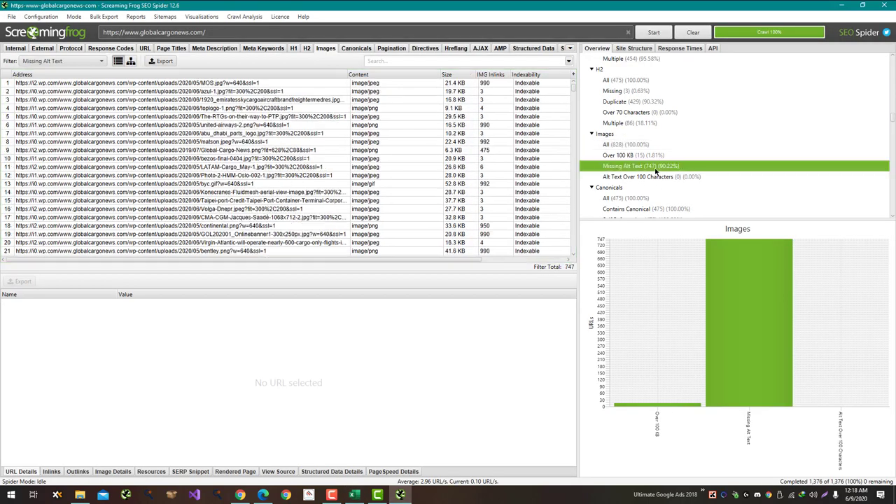
{"action": "key", "text": "alt+Tab"}
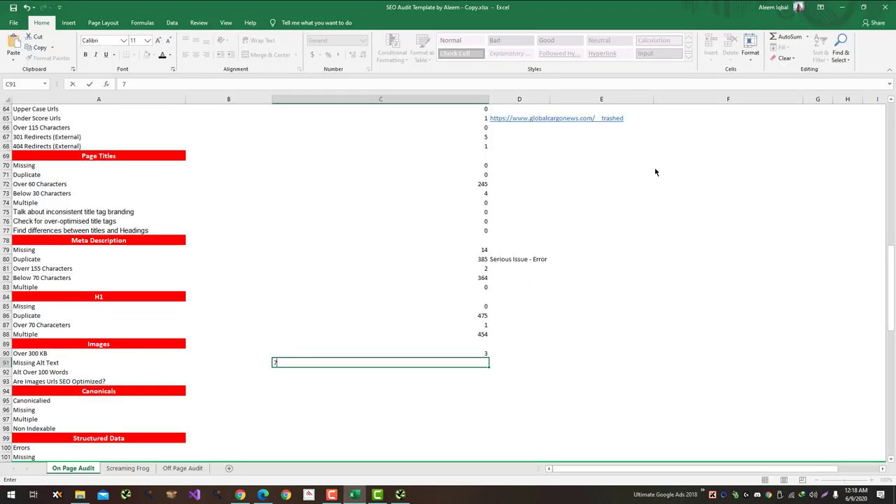
{"action": "type", "text": "747"}
{"action": "key", "text": "Return"}
{"action": "key", "text": "alt+Tab"}
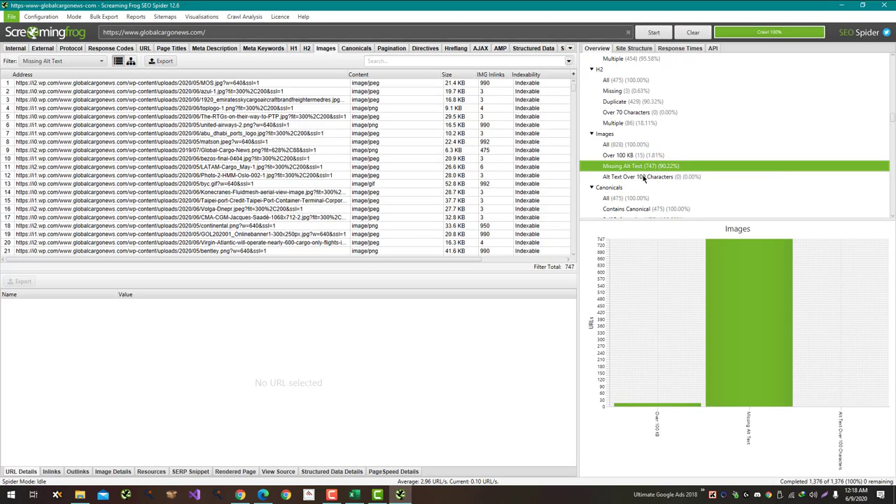
Step: Check images with alt text over 100 characters and record 0
{"action": "left_click", "coordinate": [644, 177]}
{"action": "key", "text": "alt+Tab"}
{"action": "type", "text": "0"}
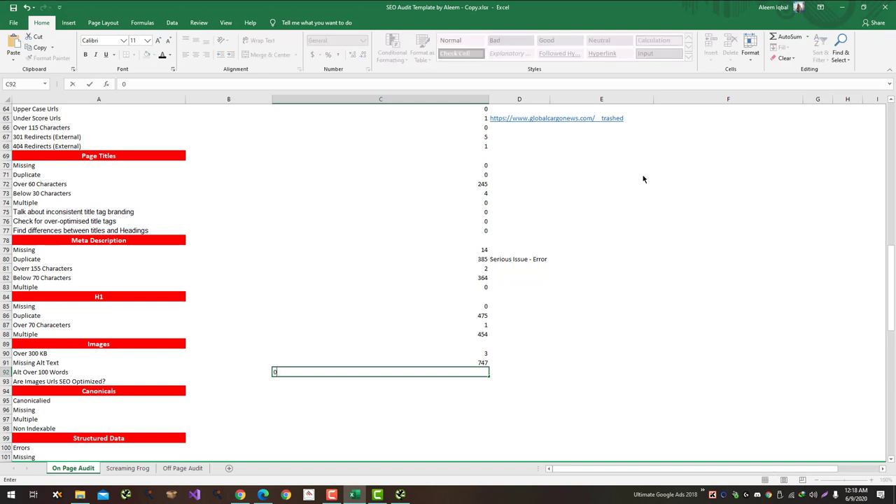
{"action": "key", "text": "Return"}
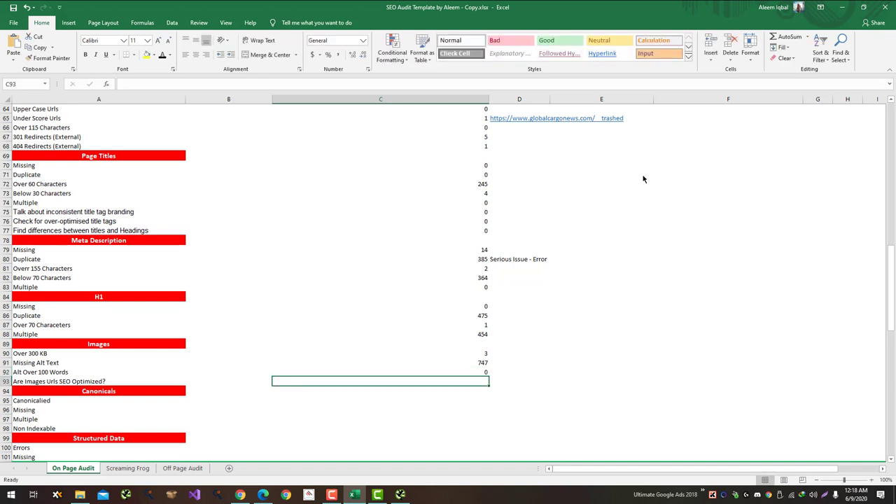
{"action": "key", "text": "alt+Tab"}
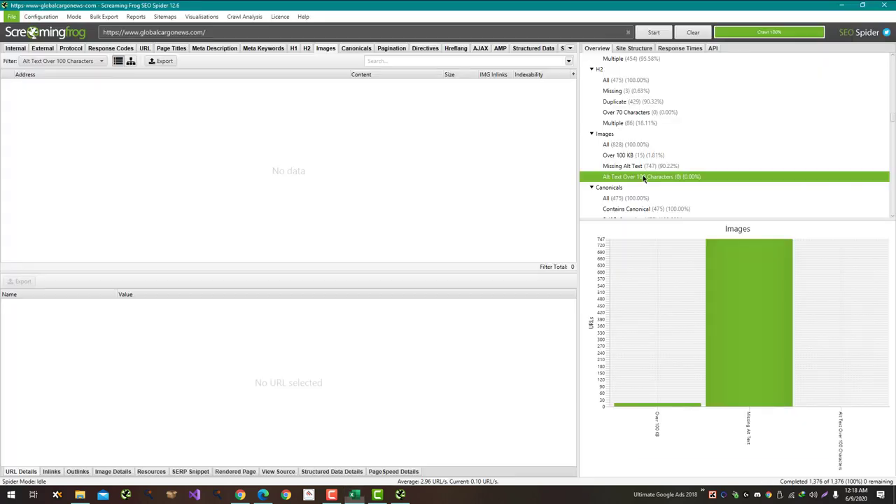
Step: List all 828 crawled images and scroll through the URL table to the end
{"action": "left_click", "coordinate": [641, 145]}
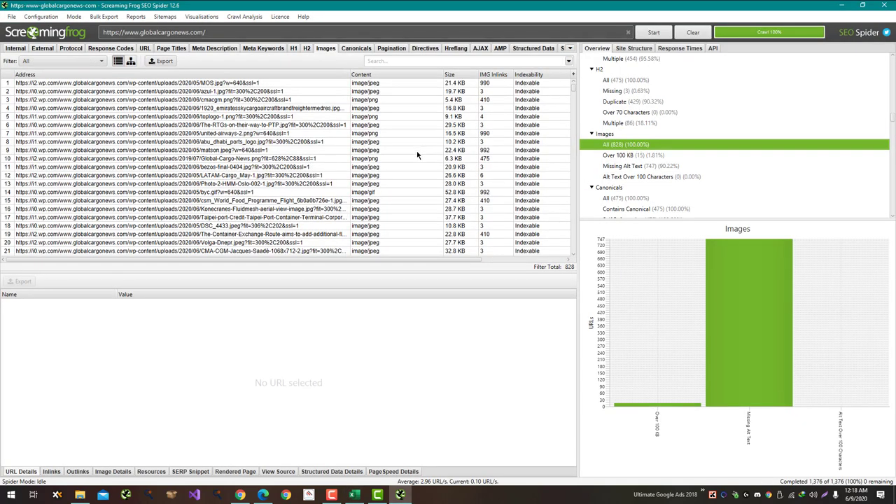
{"action": "scroll", "coordinate": [417, 155], "scroll_direction": "down", "scroll_amount": 20}
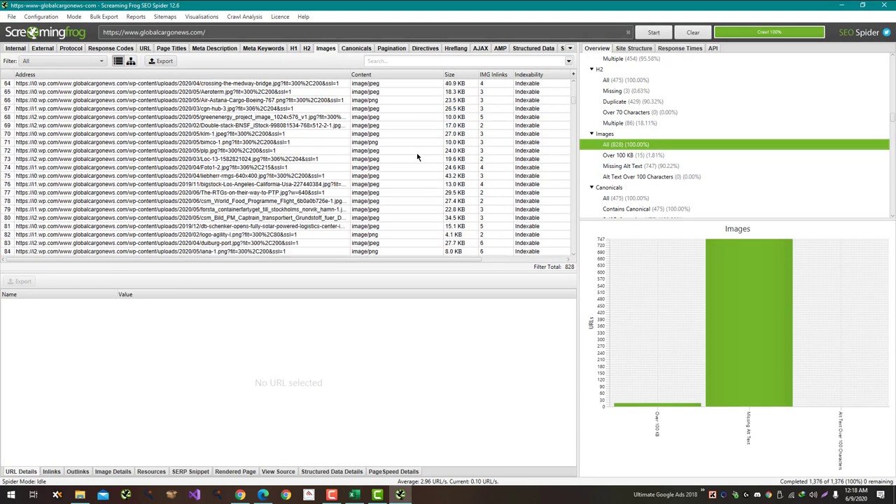
{"action": "scroll", "coordinate": [417, 156], "scroll_direction": "down", "scroll_amount": 20}
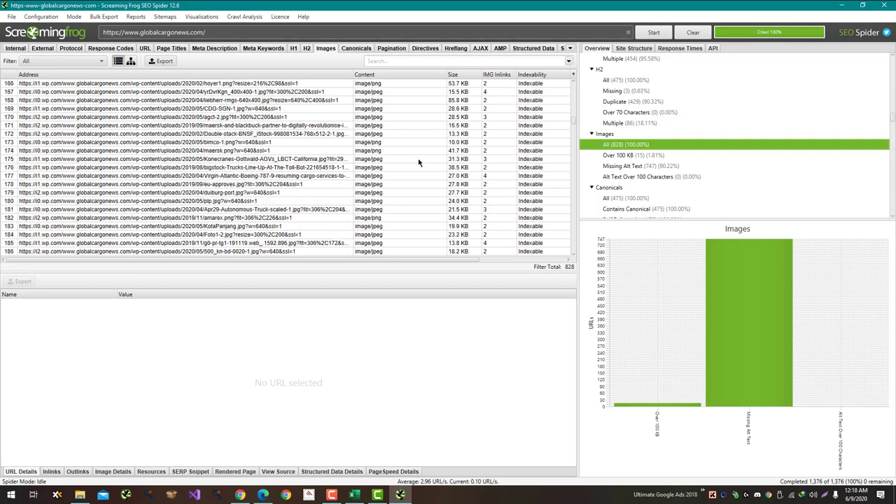
{"action": "scroll", "coordinate": [419, 164], "scroll_direction": "down", "scroll_amount": 20}
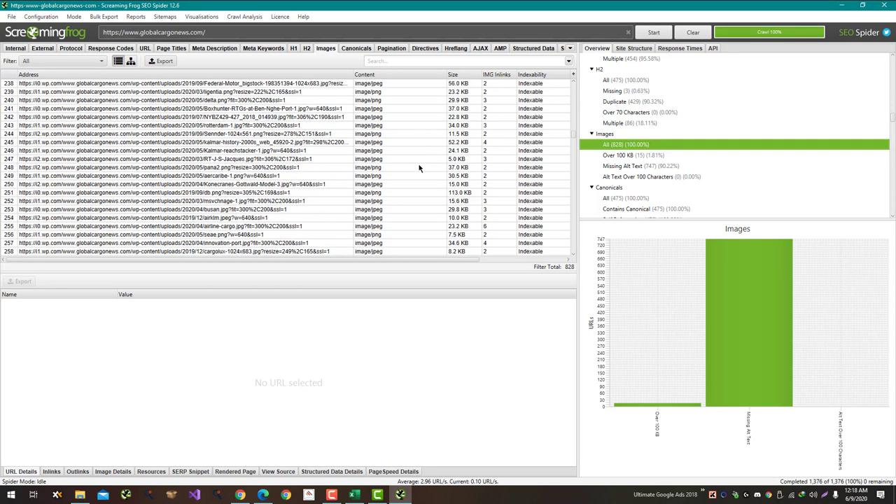
{"action": "scroll", "coordinate": [419, 168], "scroll_direction": "down", "scroll_amount": 8}
{"action": "scroll", "coordinate": [289, 217], "scroll_direction": "down", "scroll_amount": 20}
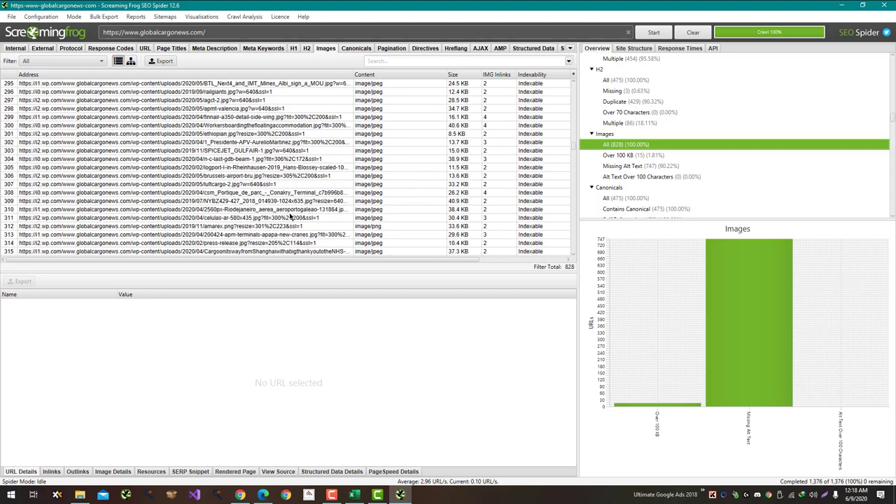
{"action": "scroll", "coordinate": [287, 218], "scroll_direction": "down", "scroll_amount": 20}
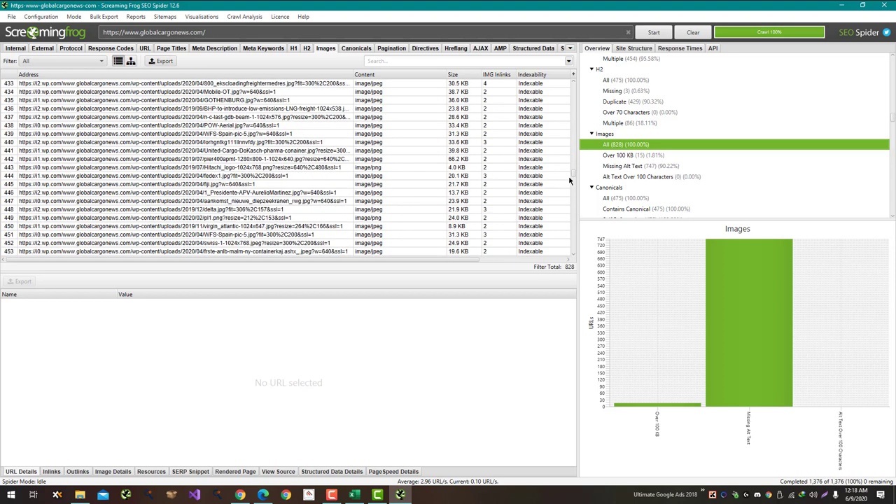
{"action": "left_click_drag", "start_coordinate": [572, 176], "coordinate": [571, 252]}
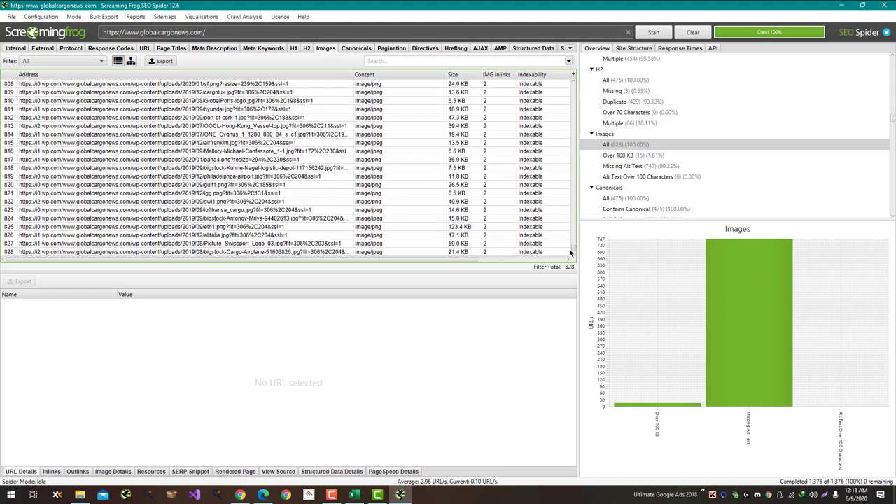
Step: Enter Yes in C93 for SEO-optimized image URLs
{"action": "key", "text": "alt+Tab"}
{"action": "type", "text": "Y"}
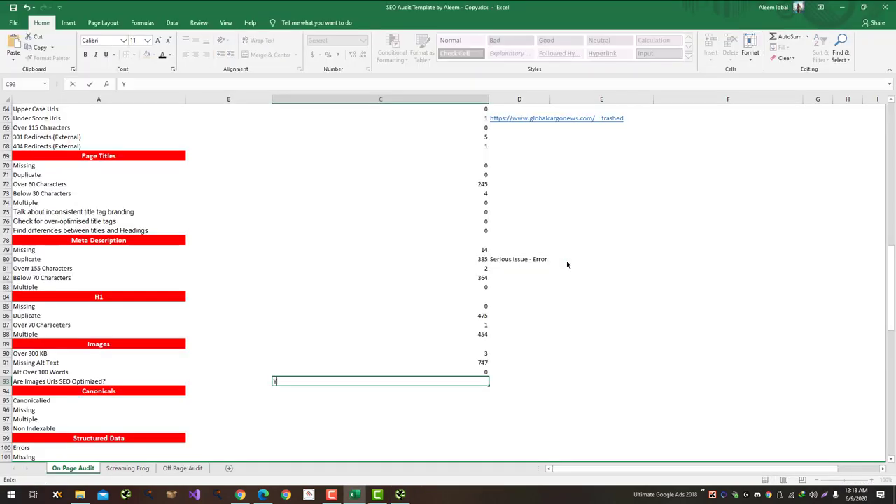
{"action": "key", "text": "Return"}
{"action": "key", "text": "alt+Tab"}
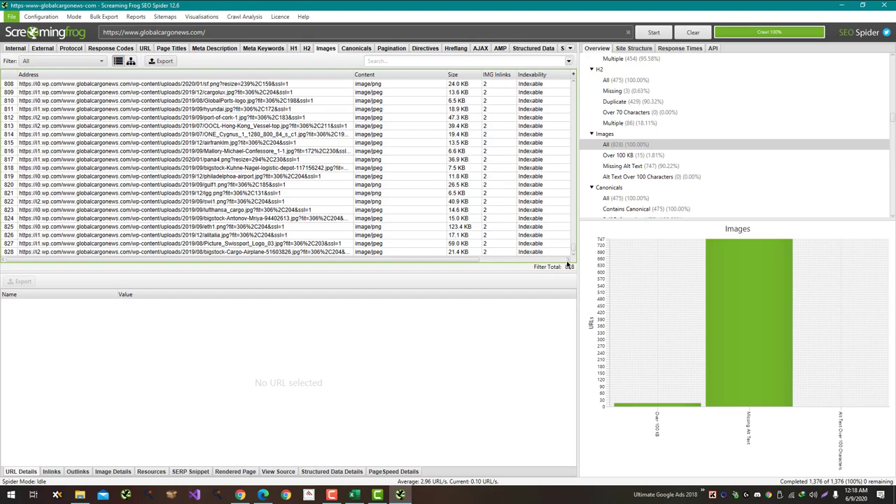
Step: Check the Canonicals filters (contains, canonicalised, missing) in Screaming Frog against the audit sheet
{"action": "left_click", "coordinate": [666, 207]}
{"action": "scroll", "coordinate": [666, 207], "scroll_direction": "down", "scroll_amount": 3}
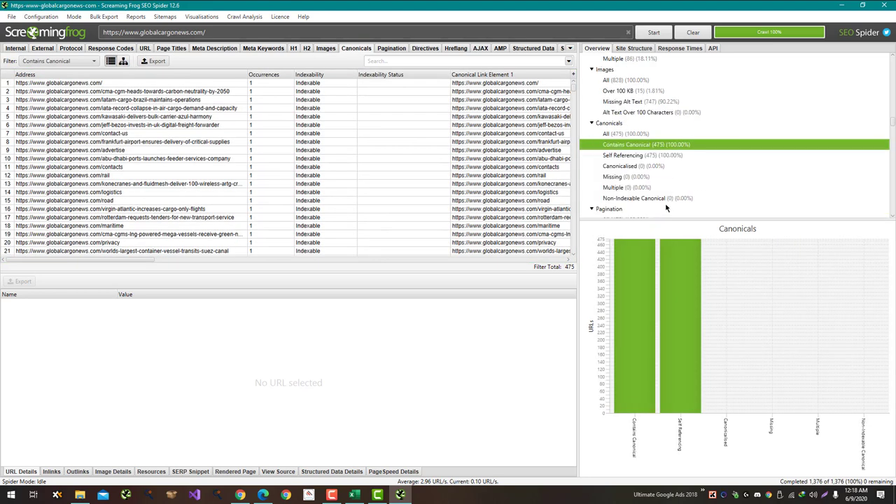
{"action": "left_click", "coordinate": [650, 165]}
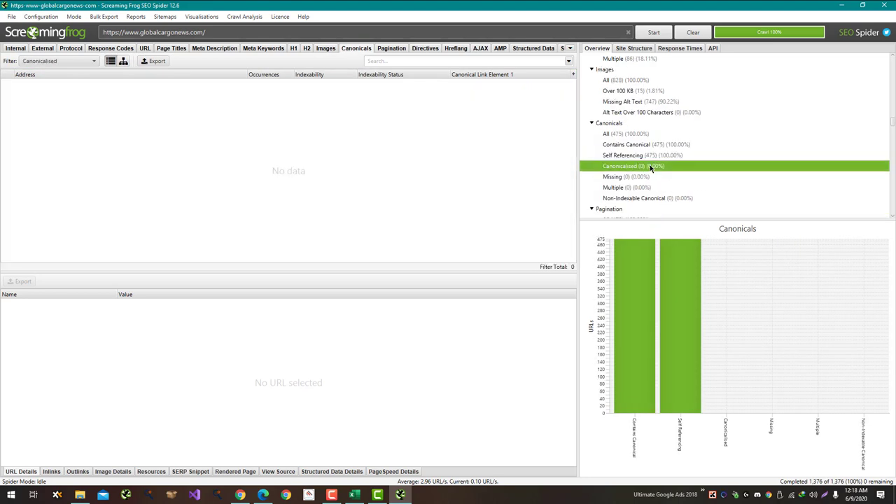
{"action": "left_click", "coordinate": [650, 176]}
{"action": "key", "text": "alt+Tab"}
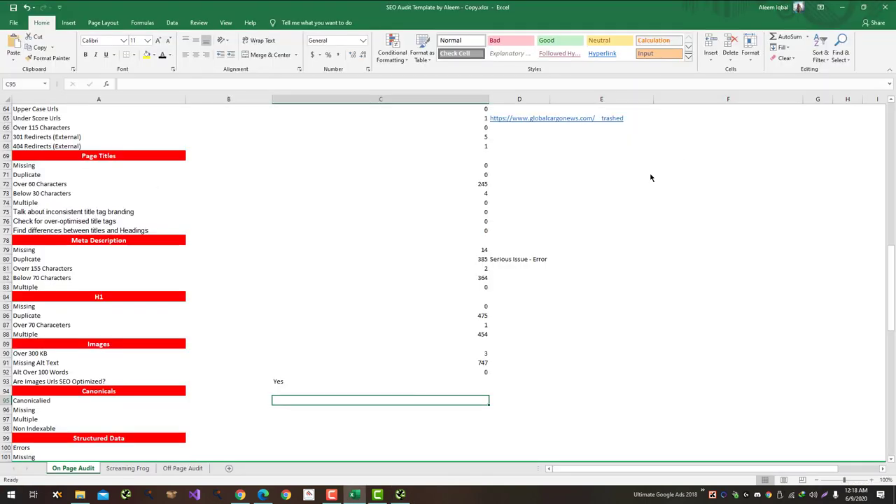
{"action": "key", "text": "alt+Tab"}
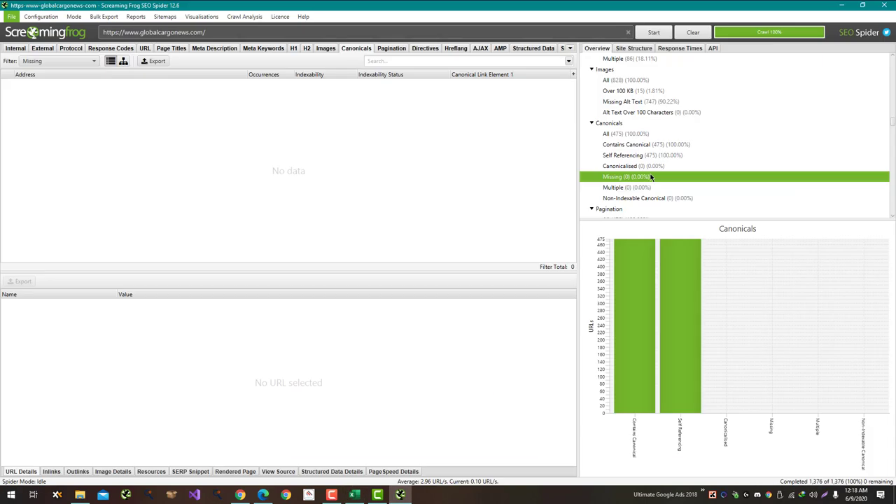
{"action": "key", "text": "alt+Tab"}
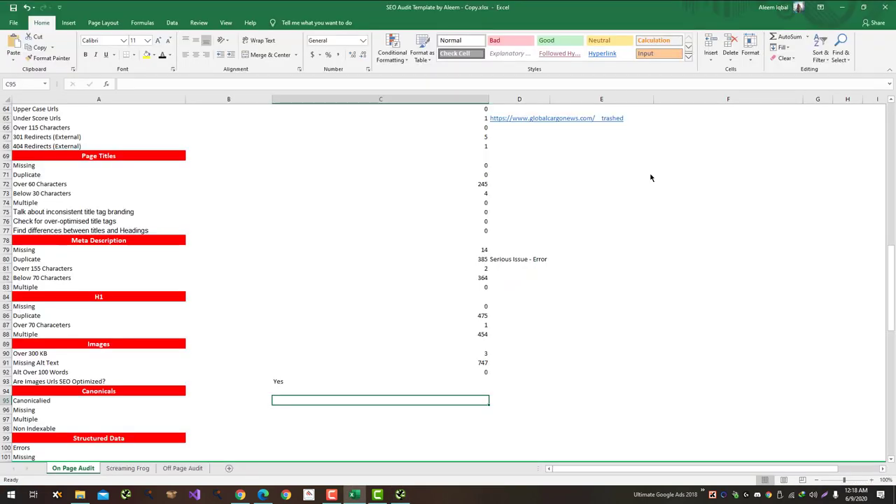
{"action": "key", "text": "alt+Tab"}
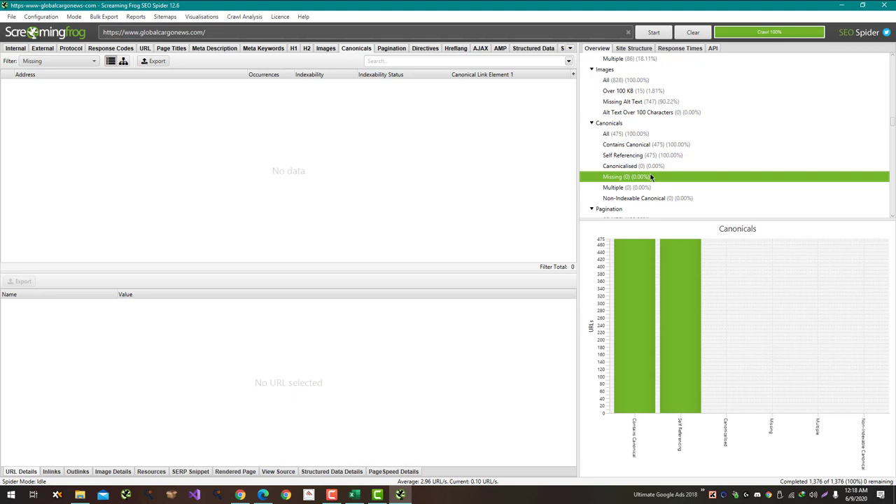
{"action": "key", "text": "alt+Tab"}
{"action": "type", "text": "N"}
{"action": "key", "text": "Escape"}
{"action": "key", "text": "alt+Tab"}
{"action": "key", "text": "alt+Tab"}
Step: Enter 0 for canonical Missing, Multiple and Non Indexable in C96:C98
{"action": "type", "text": "0"}
{"action": "key", "text": "Return"}
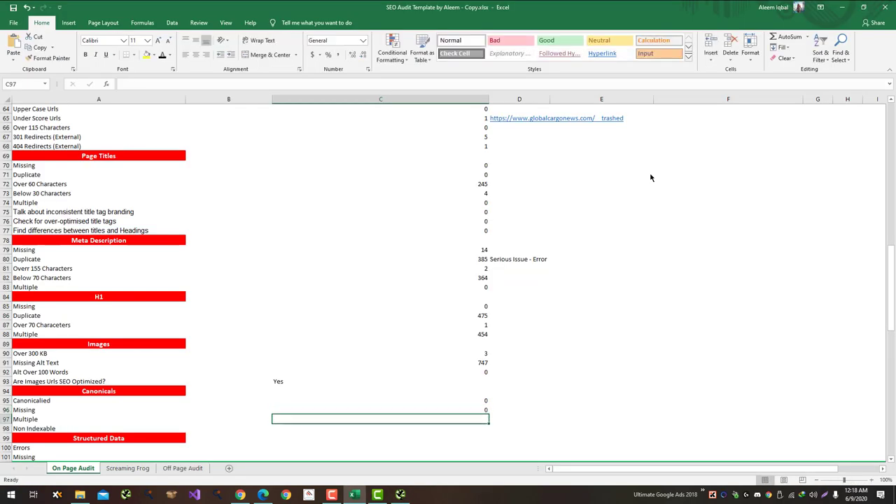
{"action": "type", "text": "0"}
{"action": "key", "text": "Return"}
{"action": "key", "text": "alt+Tab"}
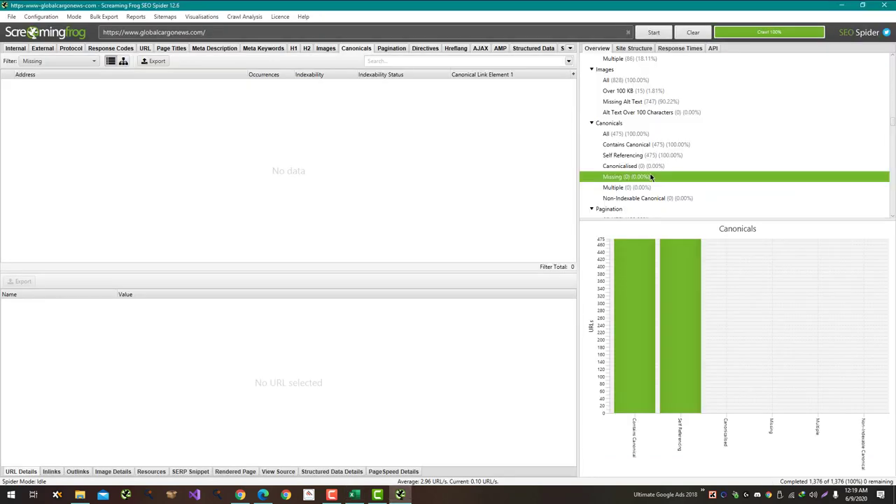
{"action": "key", "text": "alt+Tab"}
{"action": "type", "text": "0"}
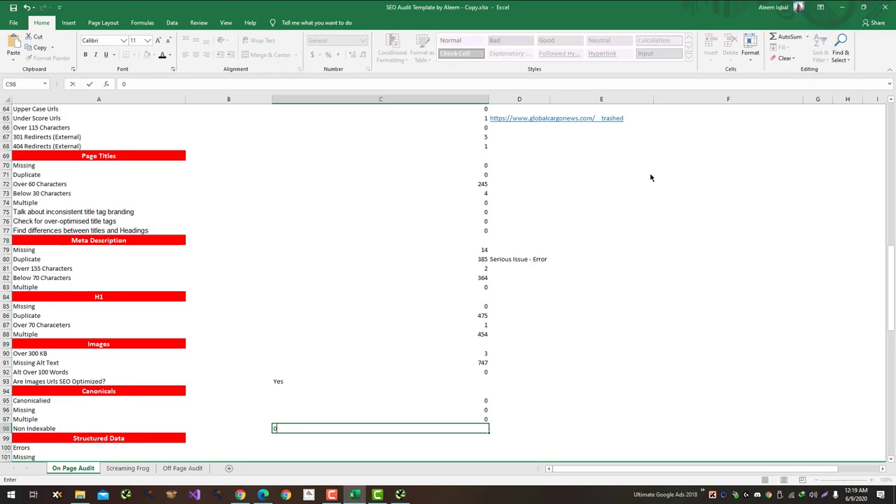
{"action": "key", "text": "Return"}
{"action": "key", "text": "Return"}
{"action": "scroll", "coordinate": [650, 178], "scroll_direction": "down", "scroll_amount": 3}
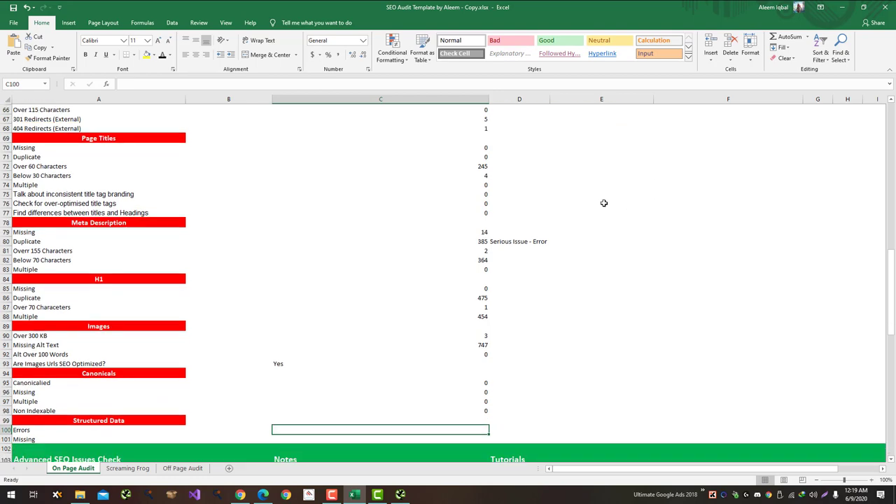
Step: Open Structured Data > All (475), showing every crawled page missing structured data
{"action": "key", "text": "alt+Tab"}
{"action": "scroll", "coordinate": [724, 126], "scroll_direction": "down", "scroll_amount": 3}
{"action": "scroll", "coordinate": [725, 126], "scroll_direction": "down", "scroll_amount": 13}
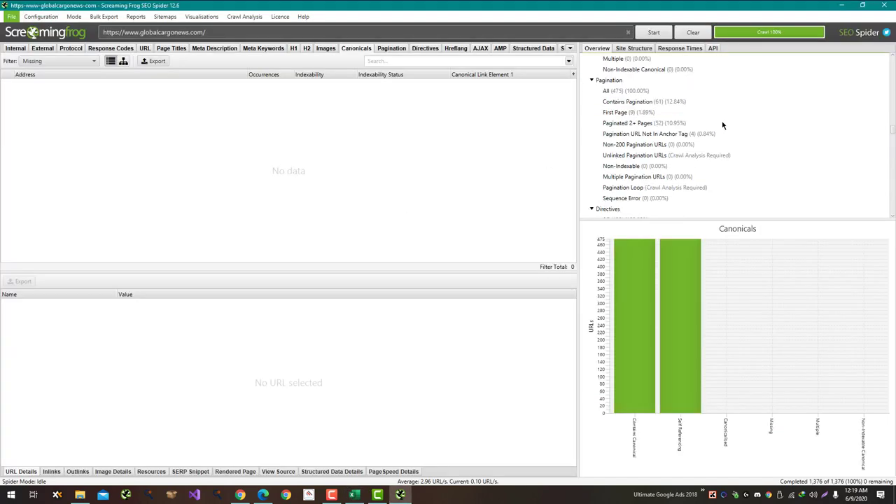
{"action": "scroll", "coordinate": [715, 129], "scroll_direction": "down", "scroll_amount": 6}
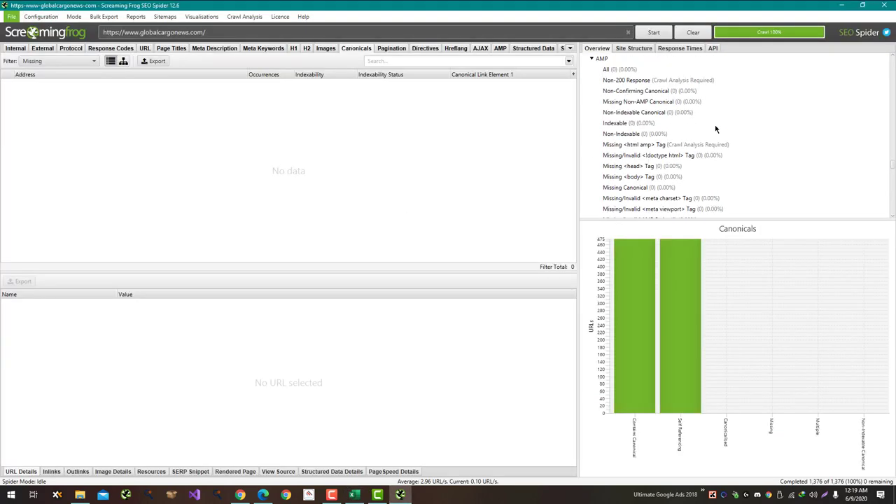
{"action": "left_click", "coordinate": [656, 114]}
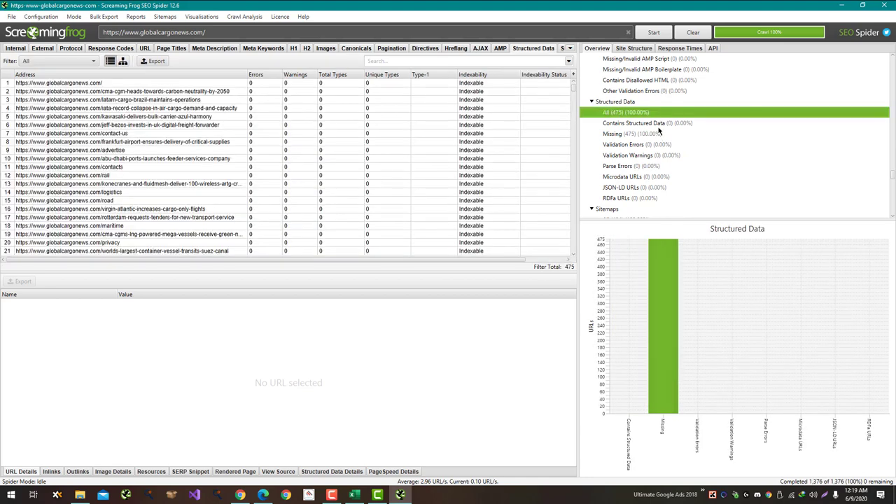
{"action": "key", "text": "alt+Tab"}
Step: Open the Spider configuration and go to its Extraction settings
{"action": "scroll", "coordinate": [459, 142], "scroll_direction": "down", "scroll_amount": 2}
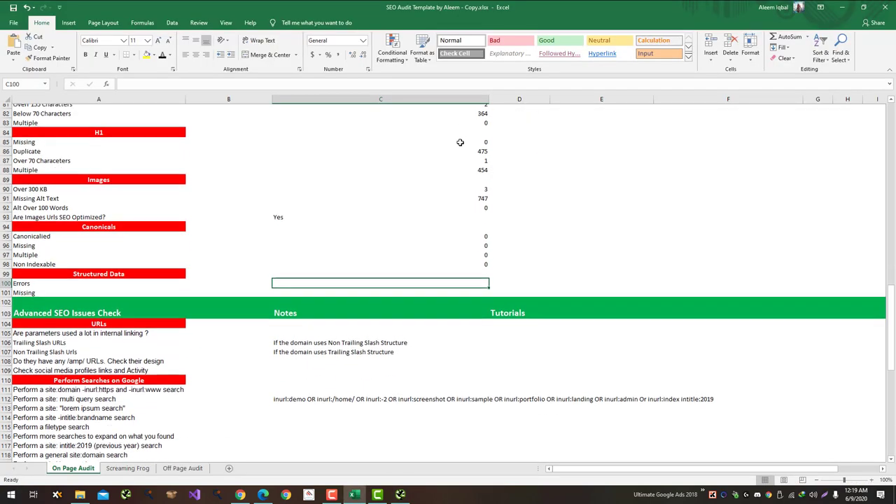
{"action": "key", "text": "alt+Tab"}
{"action": "left_click", "coordinate": [226, 18]}
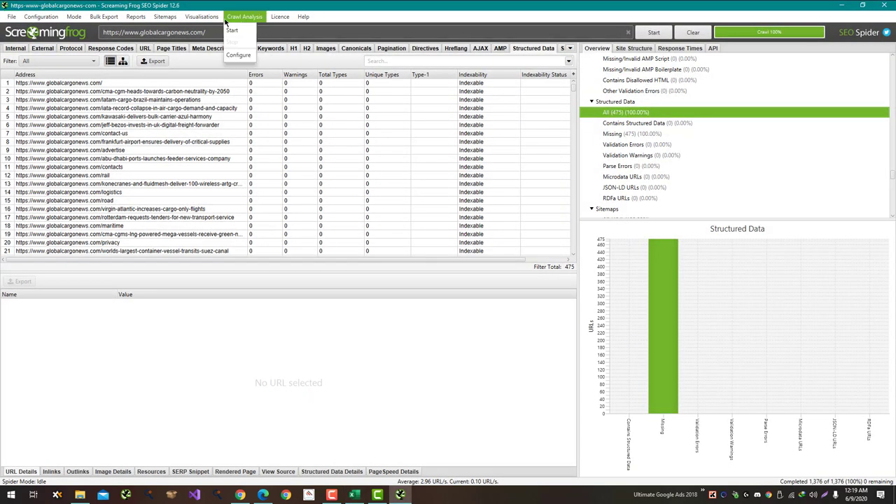
{"action": "mouse_move", "coordinate": [41, 16]}
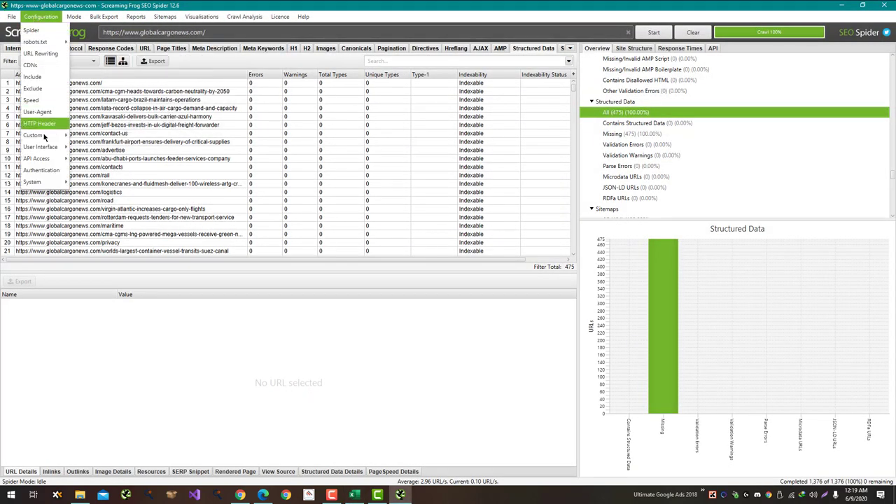
{"action": "left_click", "coordinate": [32, 31]}
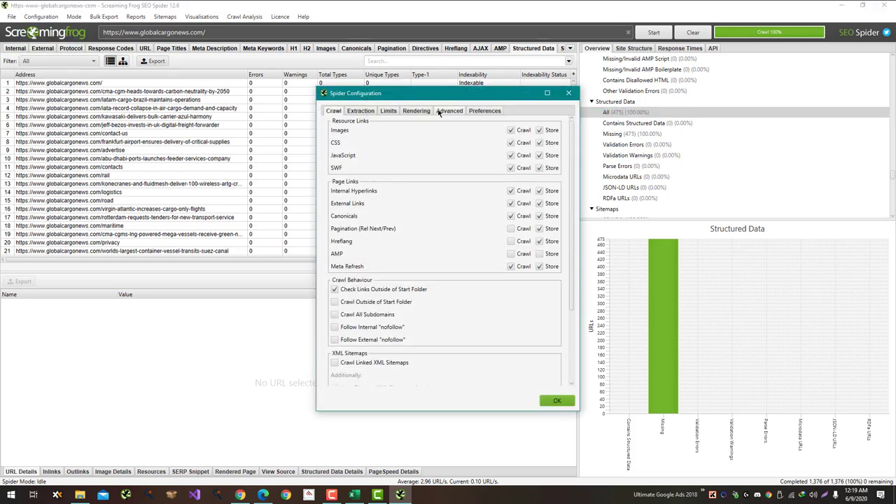
{"action": "left_click", "coordinate": [439, 112]}
{"action": "left_click", "coordinate": [417, 112]}
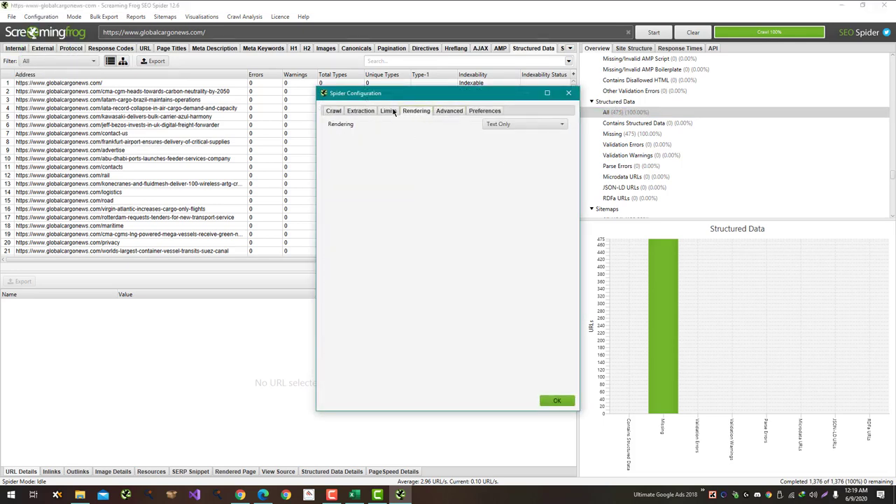
{"action": "left_click", "coordinate": [392, 112]}
{"action": "left_click", "coordinate": [355, 112]}
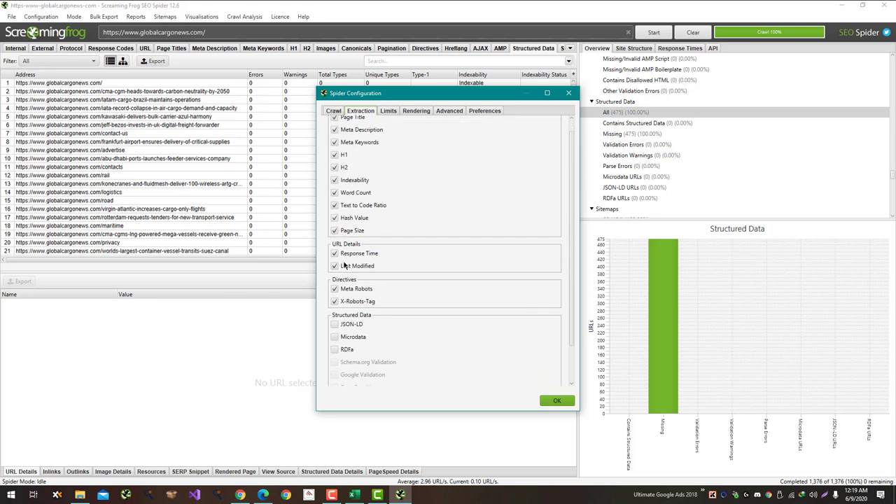
Step: Enable JSON-LD extraction with Google validation, apply, and start a fresh crawl
{"action": "scroll", "coordinate": [342, 264], "scroll_direction": "down", "scroll_amount": 1}
{"action": "left_click", "coordinate": [334, 322]}
{"action": "scroll", "coordinate": [364, 308], "scroll_direction": "down", "scroll_amount": 1}
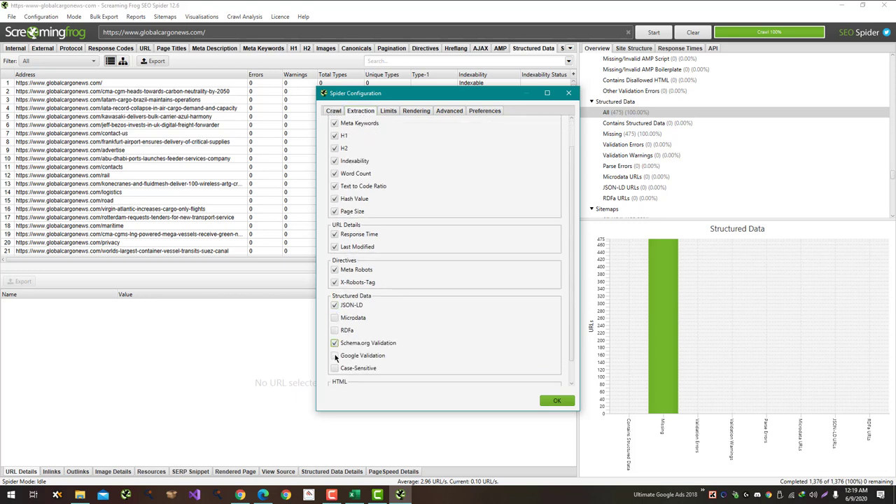
{"action": "left_click", "coordinate": [335, 357]}
{"action": "left_click", "coordinate": [557, 400]}
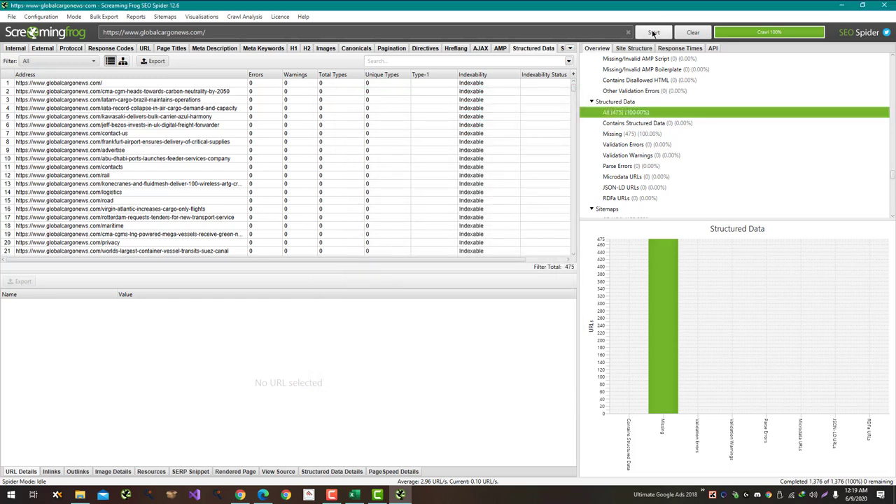
{"action": "left_click", "coordinate": [653, 33]}
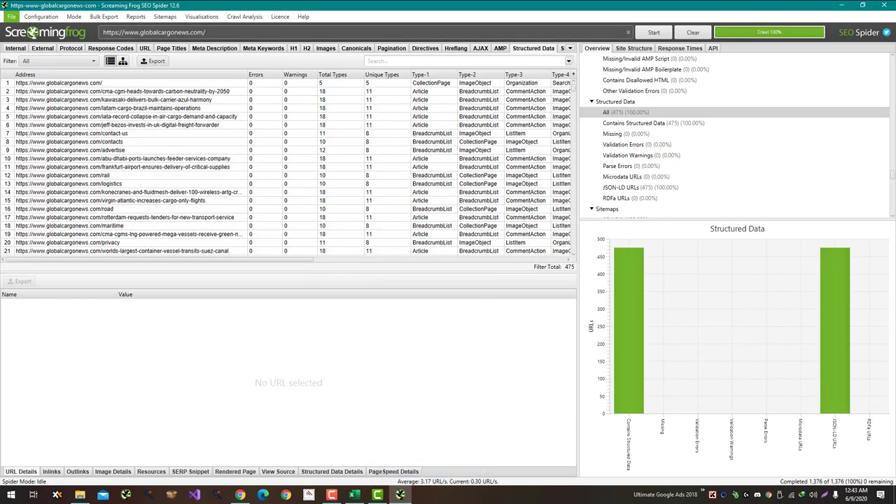
Step: Review structured data filters and enter 0 errors and 0 missing in C100:C101
{"action": "left_click", "coordinate": [673, 124]}
{"action": "left_click", "coordinate": [647, 134]}
{"action": "left_click", "coordinate": [646, 146]}
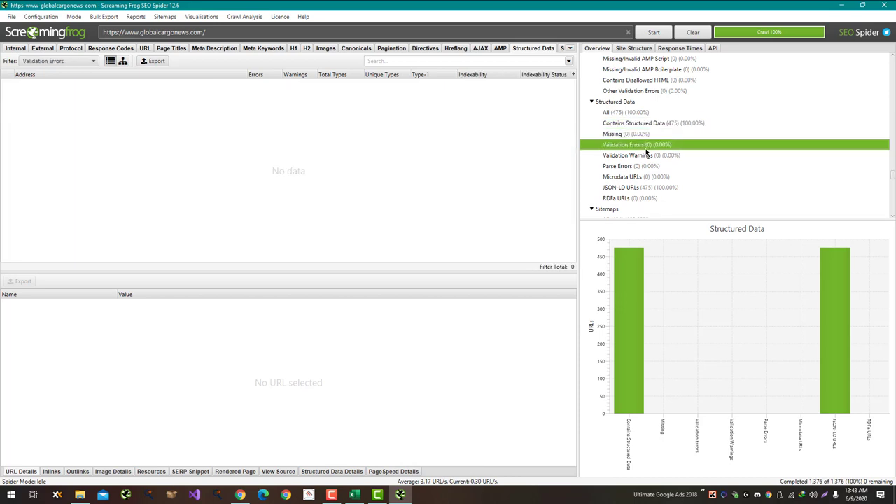
{"action": "key", "text": "alt+Tab"}
{"action": "key", "text": "Tab"}
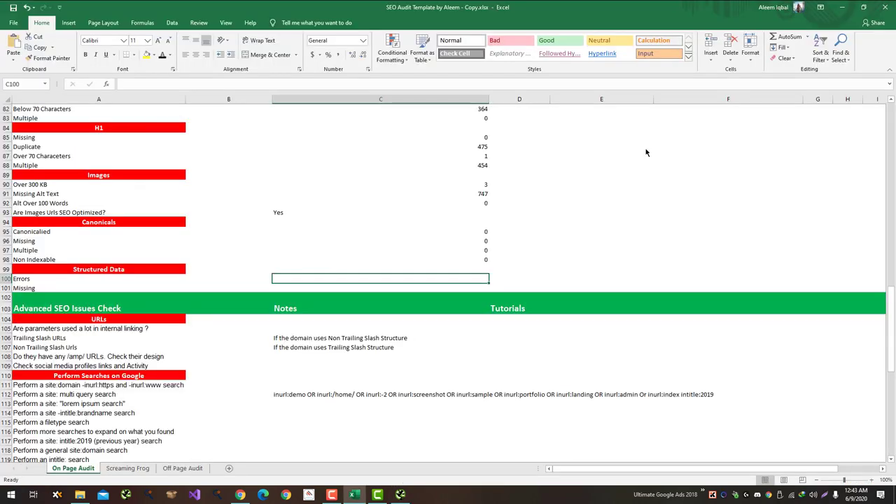
{"action": "type", "text": "0"}
{"action": "key", "text": "Return"}
{"action": "type", "text": "0"}
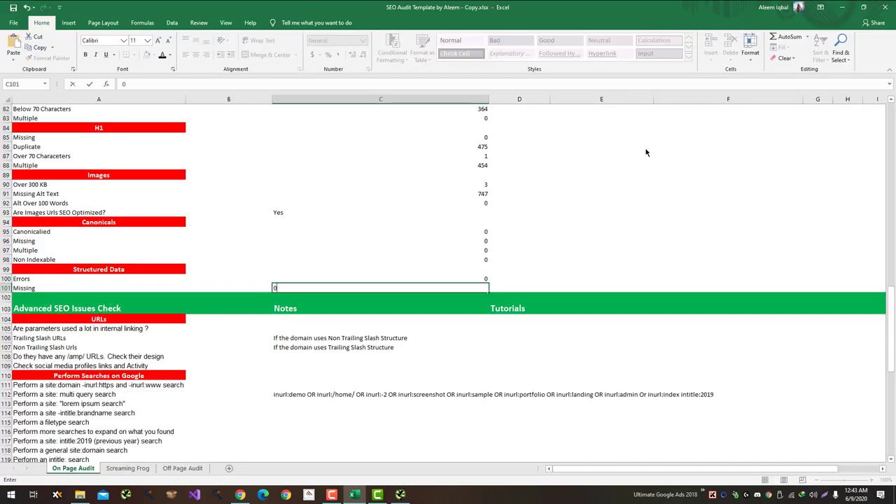
{"action": "key", "text": "Return"}
{"action": "key", "text": "Down"}
{"action": "key", "text": "Down"}
{"action": "key", "text": "Down"}
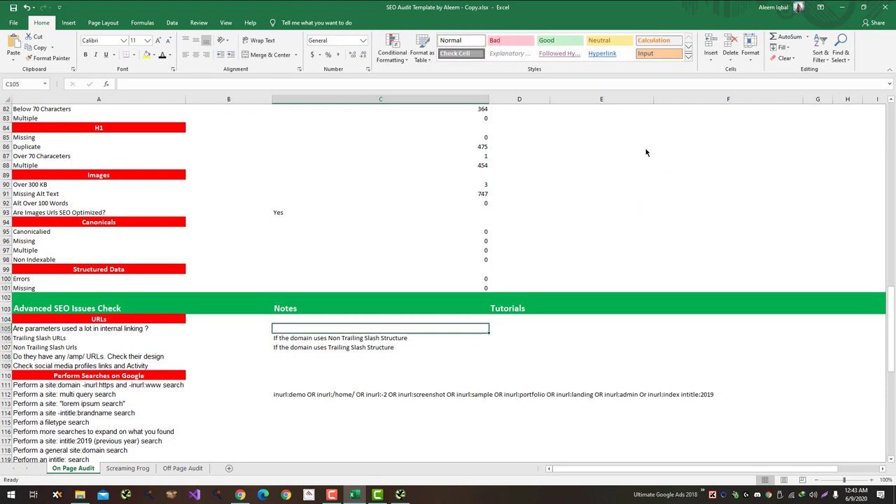
{"action": "key", "text": "alt+Tab"}
{"action": "scroll", "coordinate": [676, 105], "scroll_direction": "up", "scroll_amount": 20}
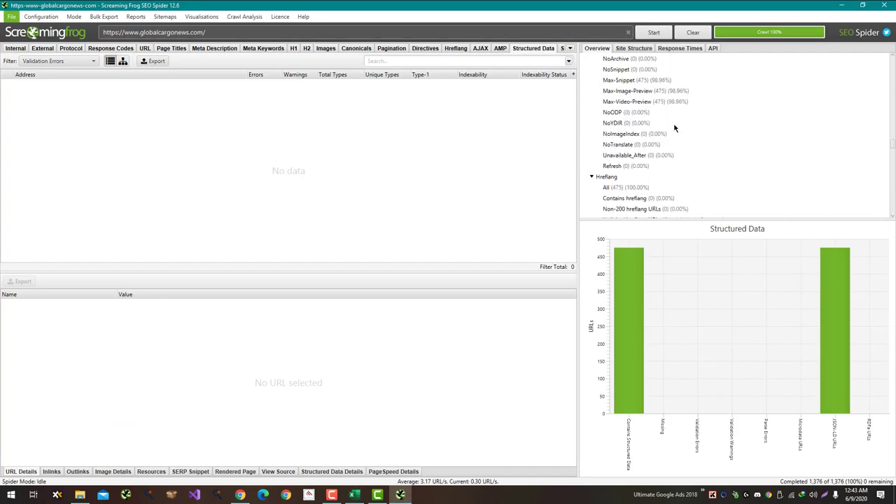
Step: Review all internal URLs and record No for heavy parameter use in internal linking
{"action": "scroll", "coordinate": [676, 126], "scroll_direction": "up", "scroll_amount": 5}
{"action": "left_click", "coordinate": [104, 16]}
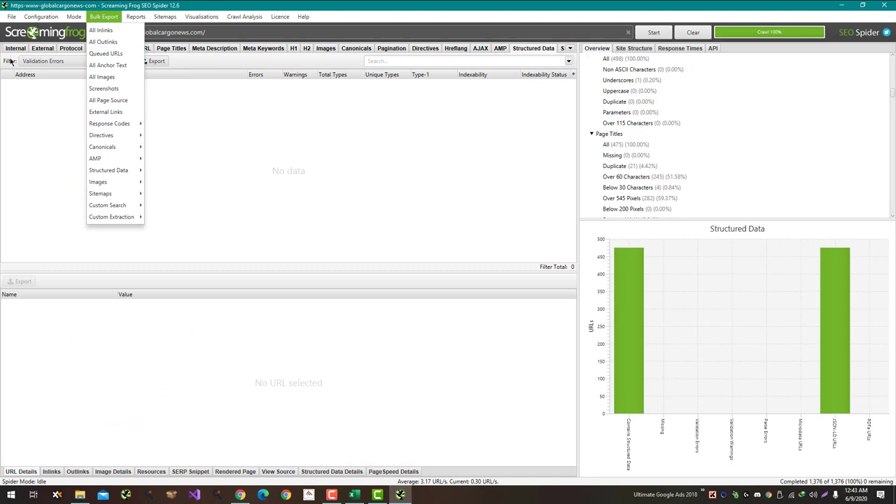
{"action": "left_click", "coordinate": [15, 47]}
{"action": "scroll", "coordinate": [273, 140], "scroll_direction": "down", "scroll_amount": 12}
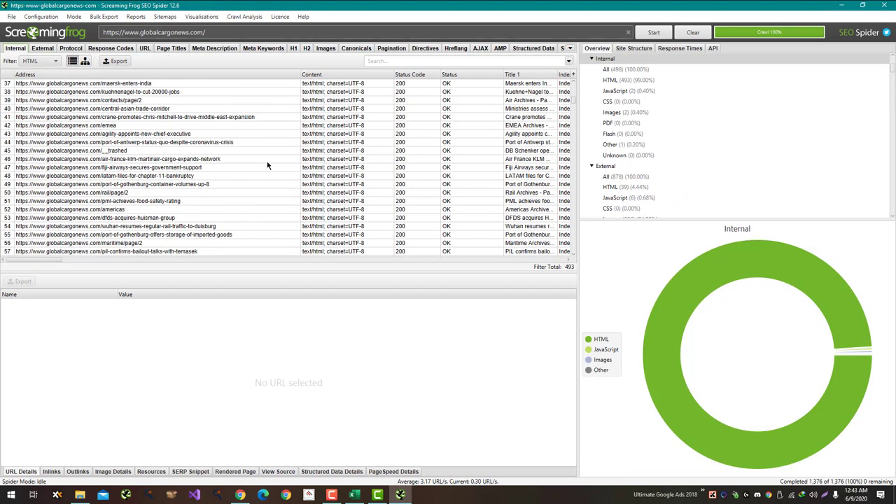
{"action": "scroll", "coordinate": [267, 165], "scroll_direction": "down", "scroll_amount": 20}
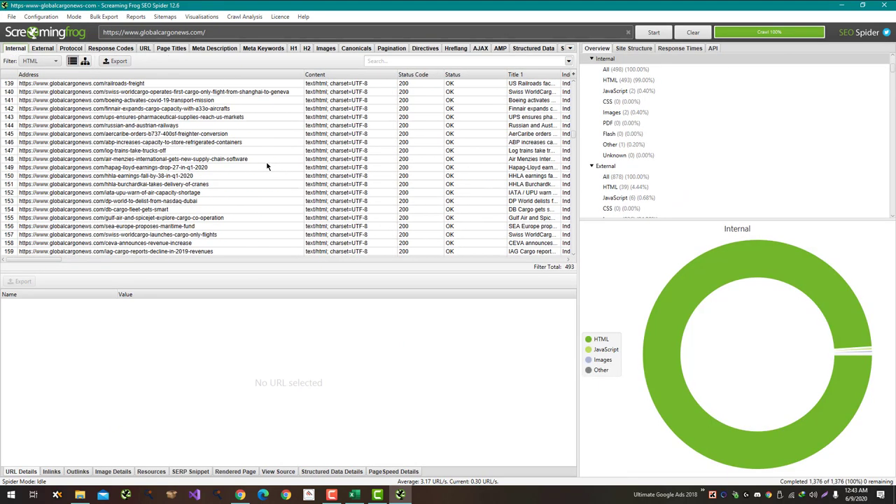
{"action": "scroll", "coordinate": [267, 166], "scroll_direction": "down", "scroll_amount": 20}
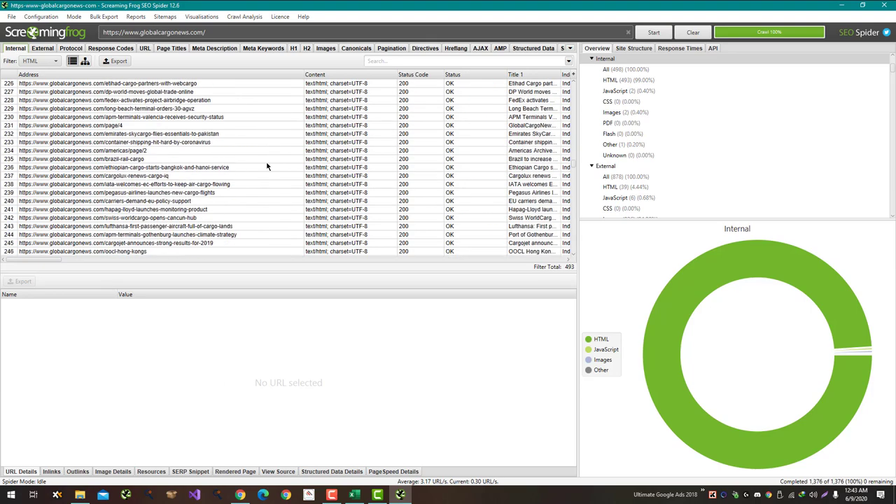
{"action": "scroll", "coordinate": [266, 167], "scroll_direction": "down", "scroll_amount": 20}
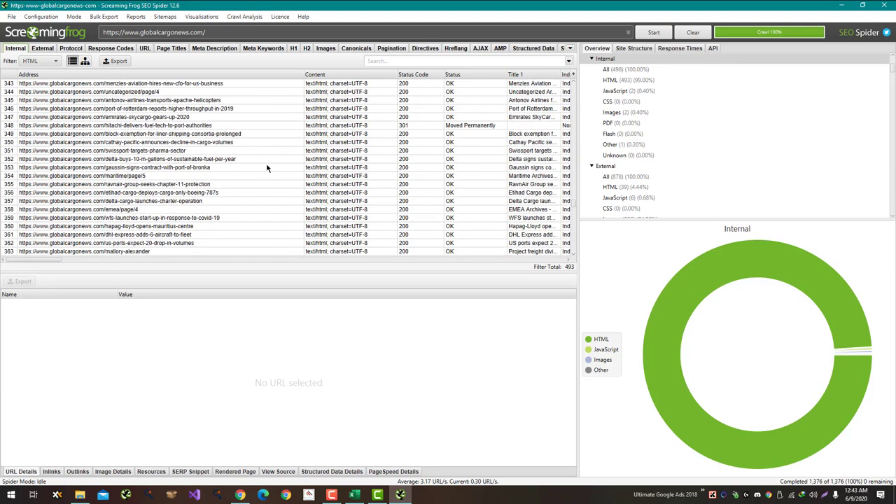
{"action": "scroll", "coordinate": [266, 168], "scroll_direction": "down", "scroll_amount": 20}
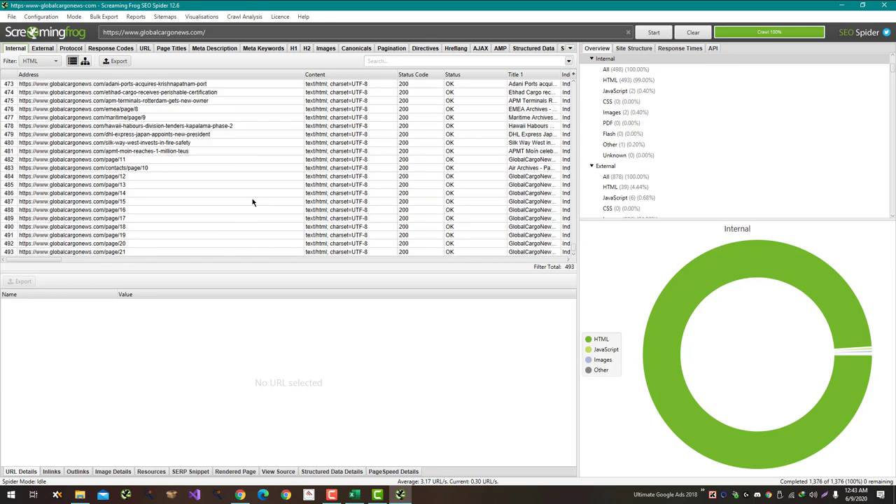
{"action": "key", "text": "alt+Tab"}
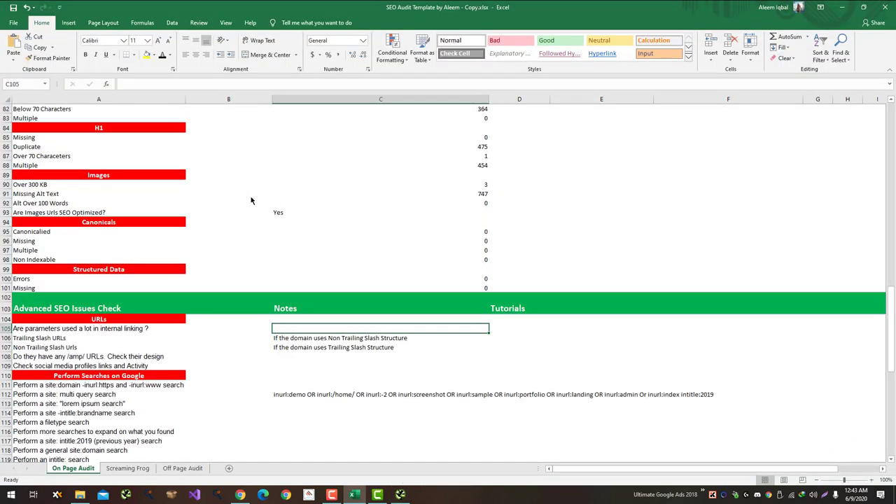
{"action": "type", "text": "No"}
{"action": "key", "text": "Return"}
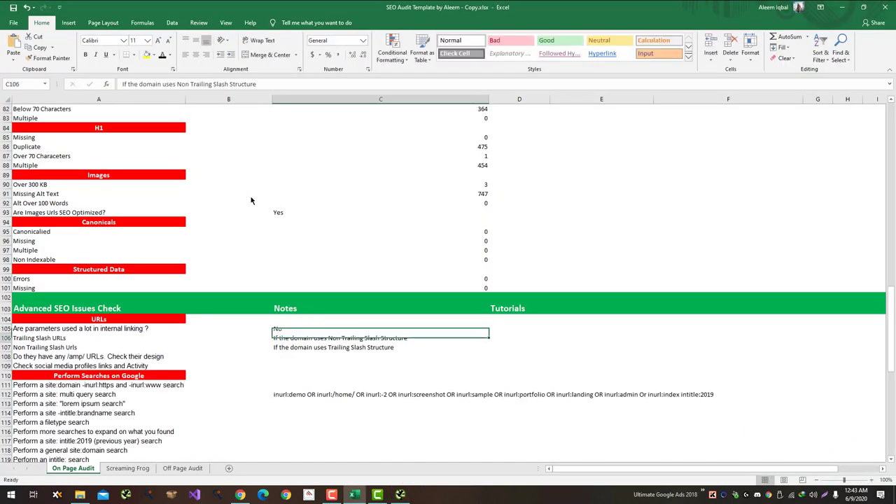
Step: Scroll the internal HTML URL list back up to the first URL, then return to the workbook
{"action": "key", "text": "alt+Tab"}
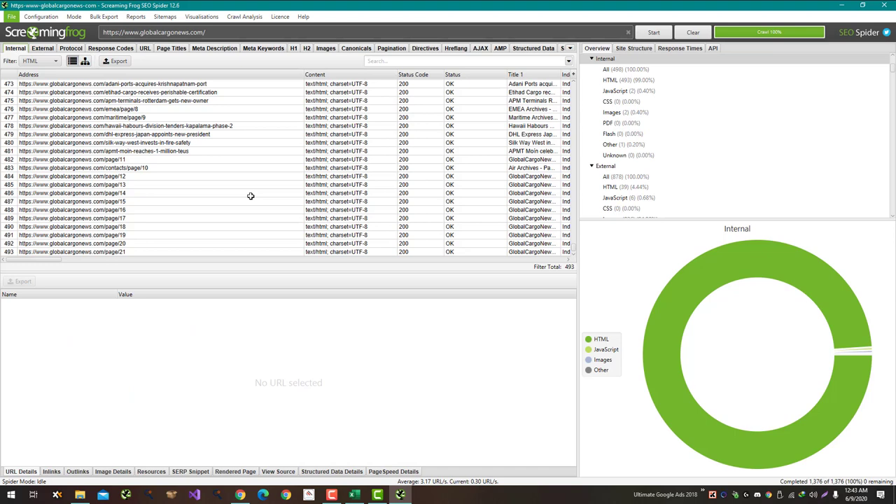
{"action": "scroll", "coordinate": [250, 196], "scroll_direction": "up", "scroll_amount": 5}
{"action": "scroll", "coordinate": [250, 200], "scroll_direction": "up", "scroll_amount": 6}
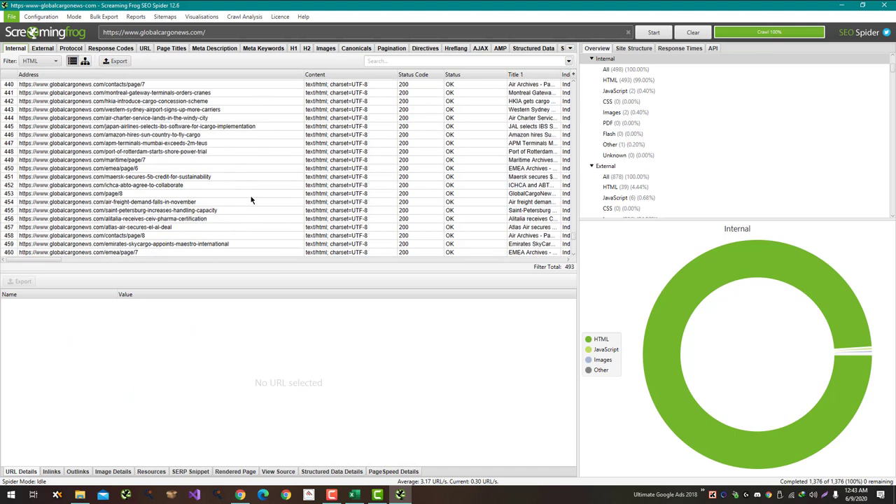
{"action": "scroll", "coordinate": [250, 200], "scroll_direction": "up", "scroll_amount": 19}
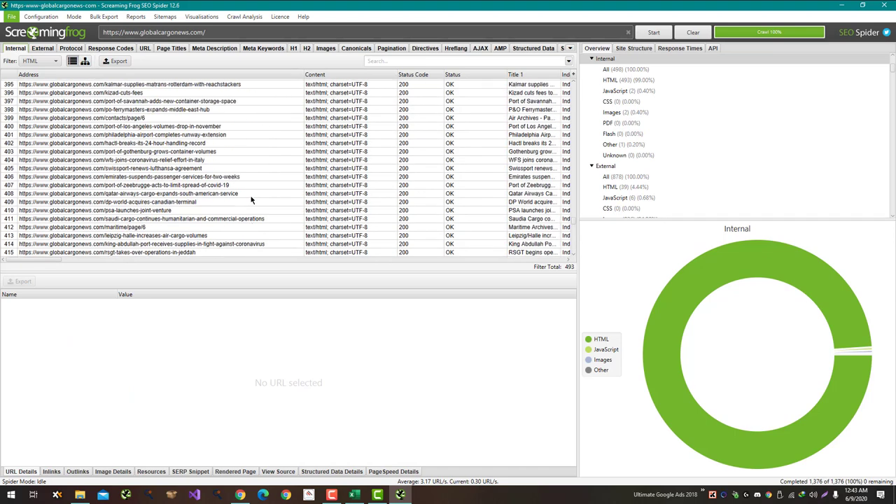
{"action": "scroll", "coordinate": [251, 200], "scroll_direction": "up", "scroll_amount": 10}
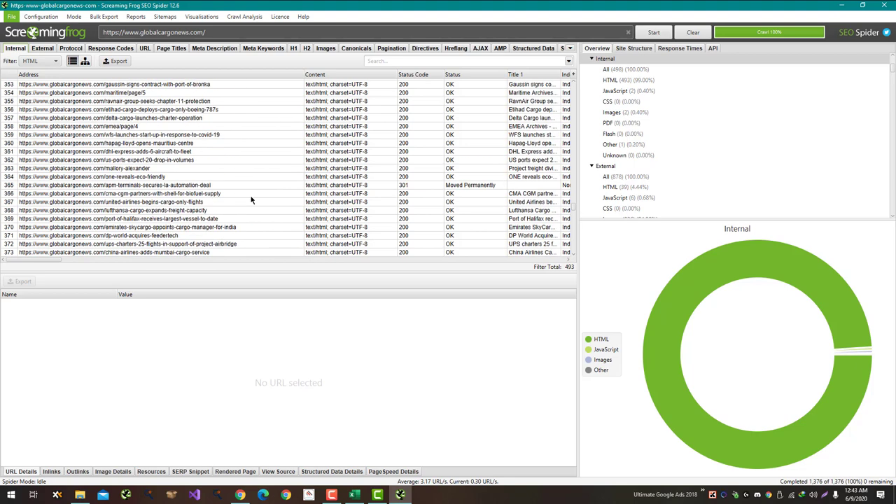
{"action": "scroll", "coordinate": [250, 201], "scroll_direction": "up", "scroll_amount": 17}
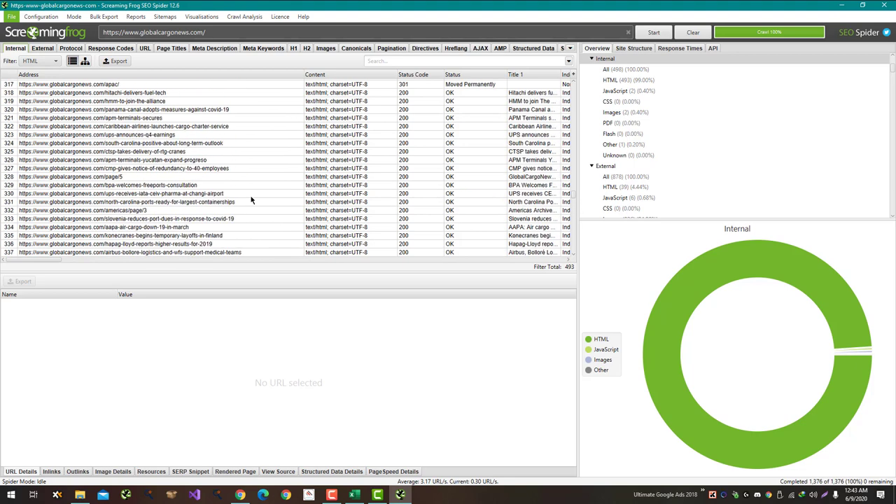
{"action": "scroll", "coordinate": [251, 201], "scroll_direction": "up", "scroll_amount": 9}
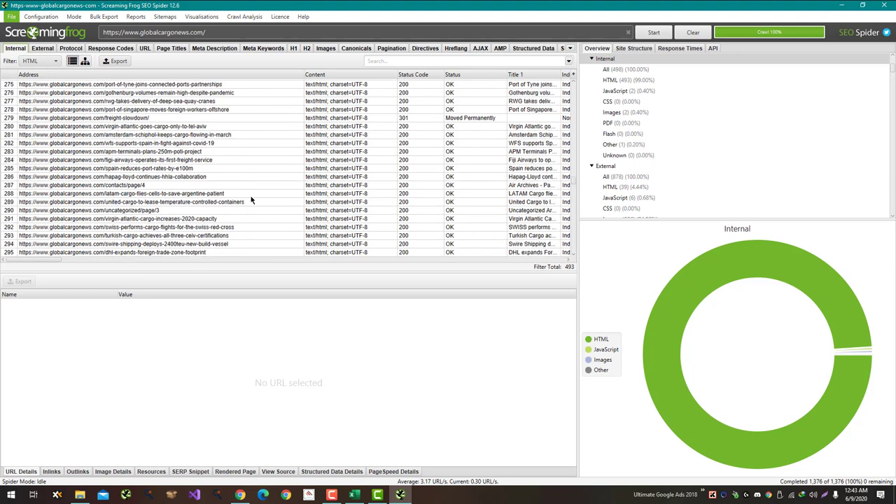
{"action": "scroll", "coordinate": [250, 200], "scroll_direction": "down", "scroll_amount": 3}
{"action": "scroll", "coordinate": [250, 200], "scroll_direction": "up", "scroll_amount": 15}
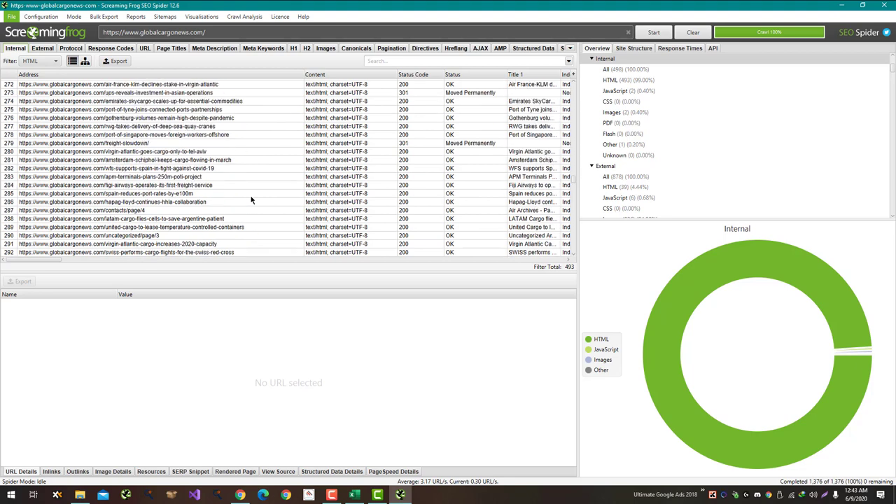
{"action": "scroll", "coordinate": [250, 200], "scroll_direction": "up", "scroll_amount": 14}
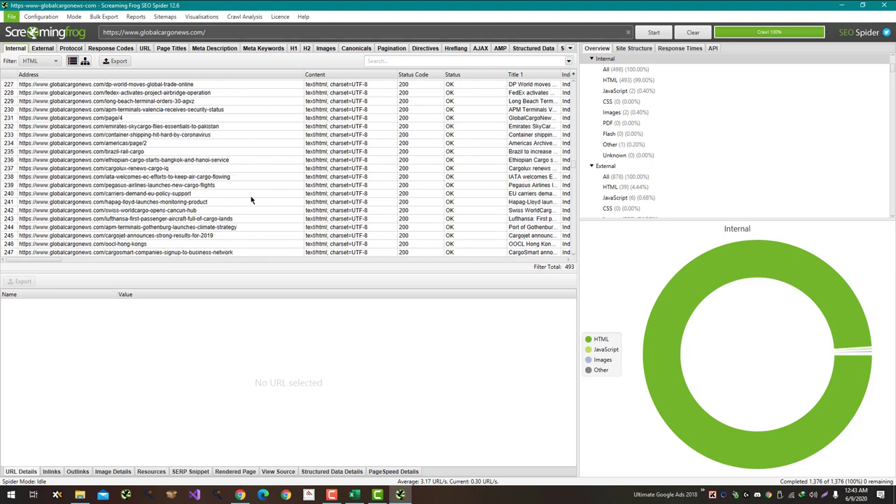
{"action": "scroll", "coordinate": [251, 200], "scroll_direction": "up", "scroll_amount": 20}
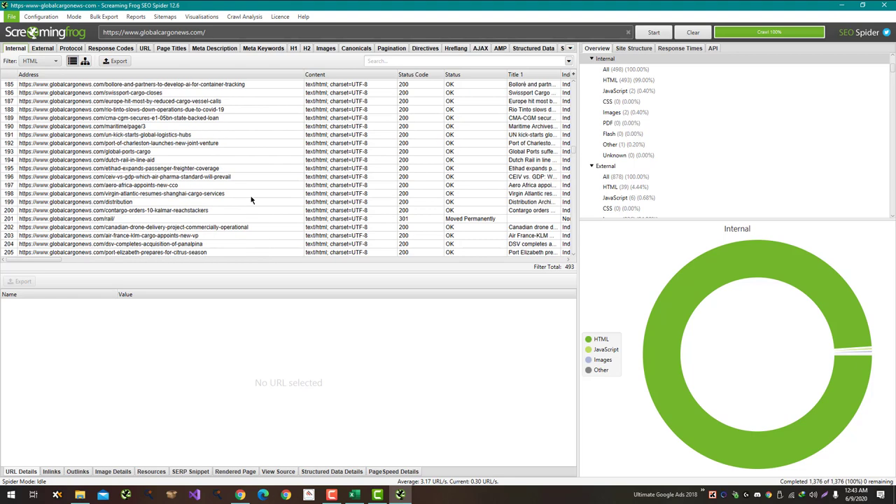
{"action": "scroll", "coordinate": [250, 201], "scroll_direction": "up", "scroll_amount": 20}
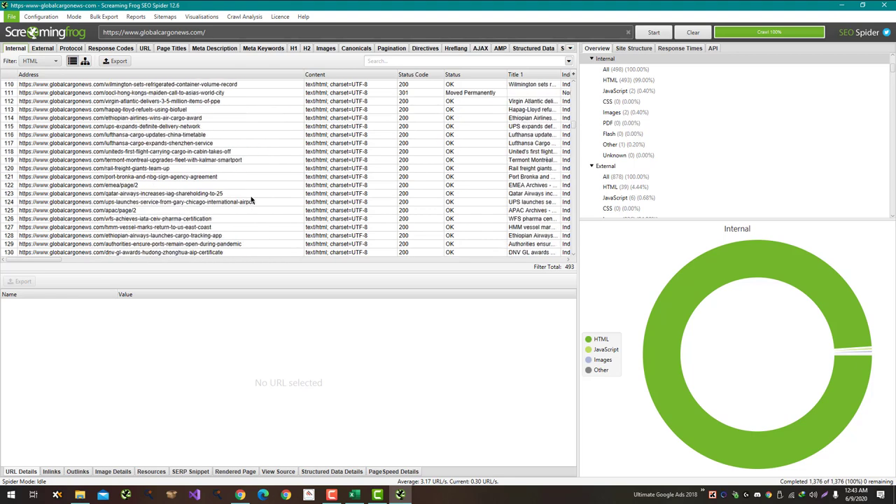
{"action": "scroll", "coordinate": [251, 200], "scroll_direction": "up", "scroll_amount": 20}
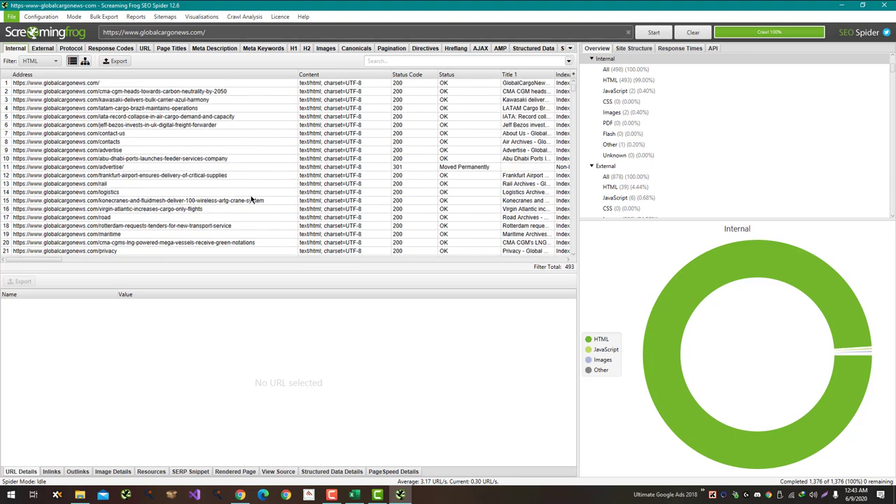
{"action": "key", "text": "alt+Tab"}
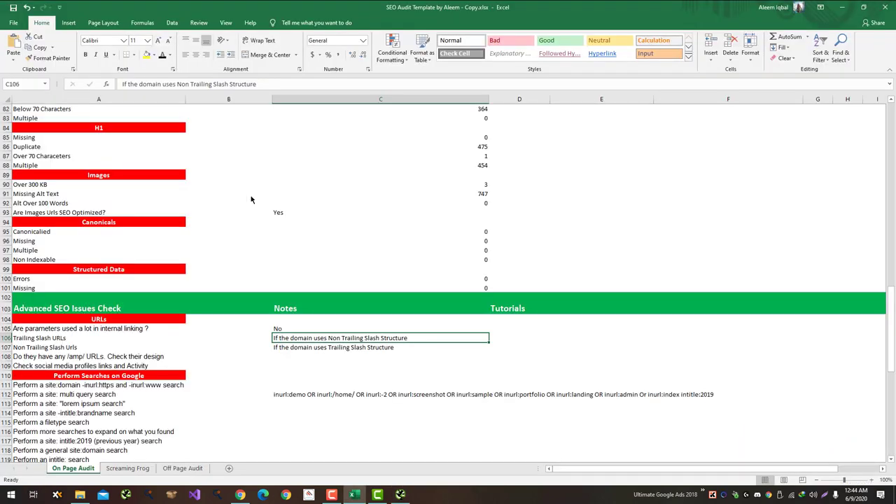
Step: Enter No in C106 and C107, and 'Not using AMP' in C108
{"action": "type", "text": "No"}
{"action": "key", "text": "Return"}
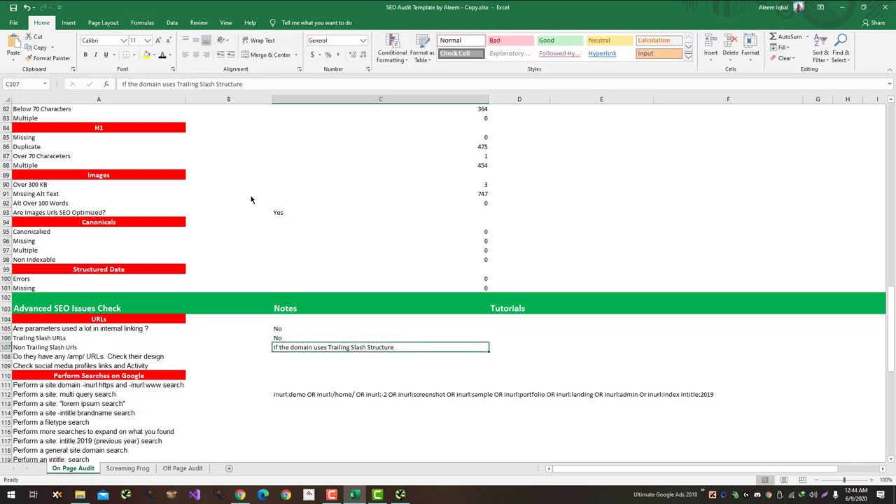
{"action": "type", "text": "No"}
{"action": "key", "text": "Return"}
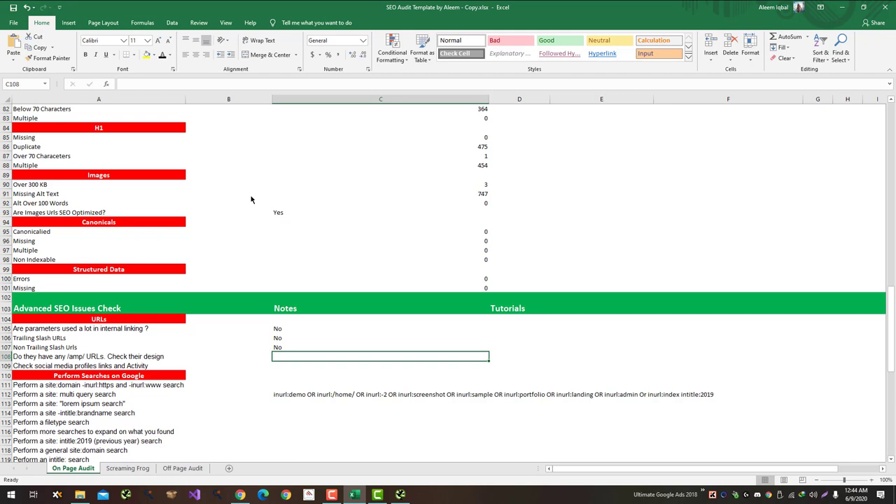
{"action": "type", "text": "No"}
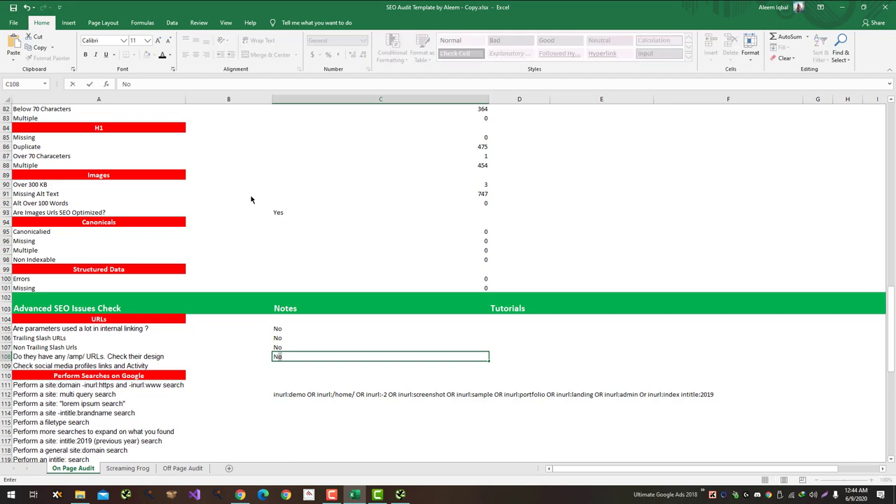
{"action": "type", "text": "t using AMP"}
{"action": "key", "text": "Return"}
{"action": "key", "text": "alt+Tab"}
{"action": "key", "text": "alt+Tab"}
{"action": "key", "text": "alt+Tab"}
{"action": "key", "text": "alt+Tab"}
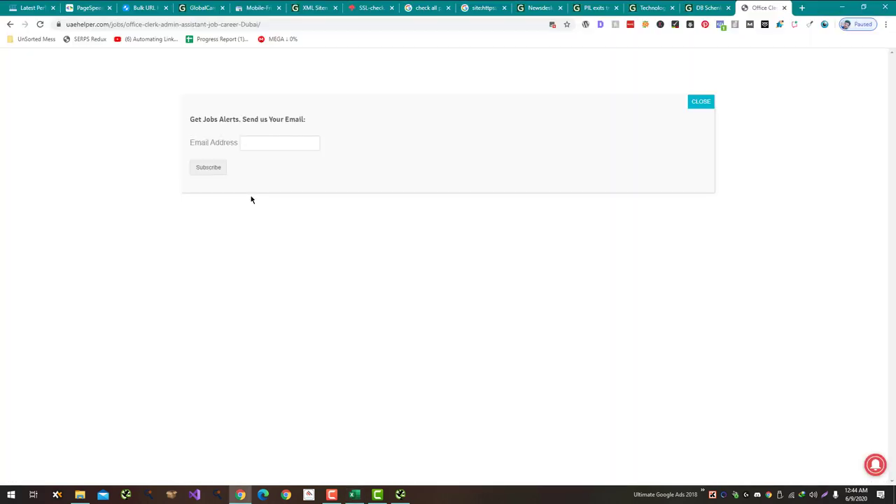
Step: Load globalcargonews.com in a maximized Edge window, using the address copied from Chrome
{"action": "left_click", "coordinate": [262, 494]}
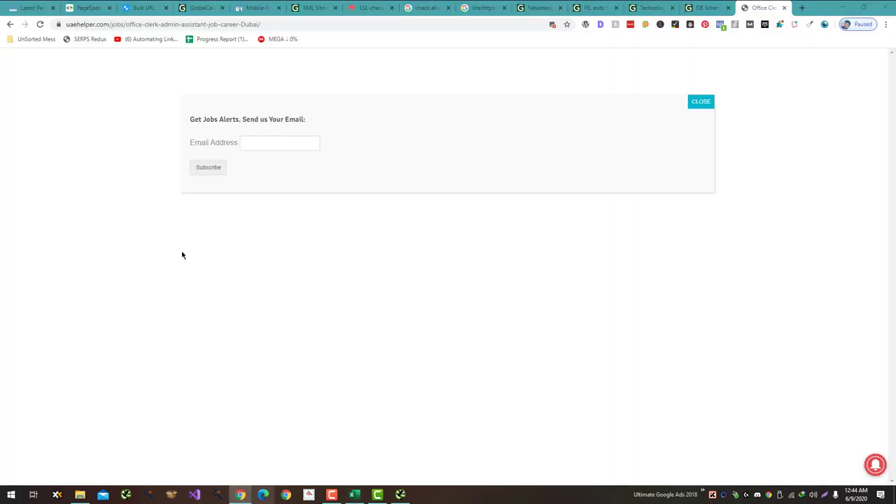
{"action": "left_click", "coordinate": [190, 9]}
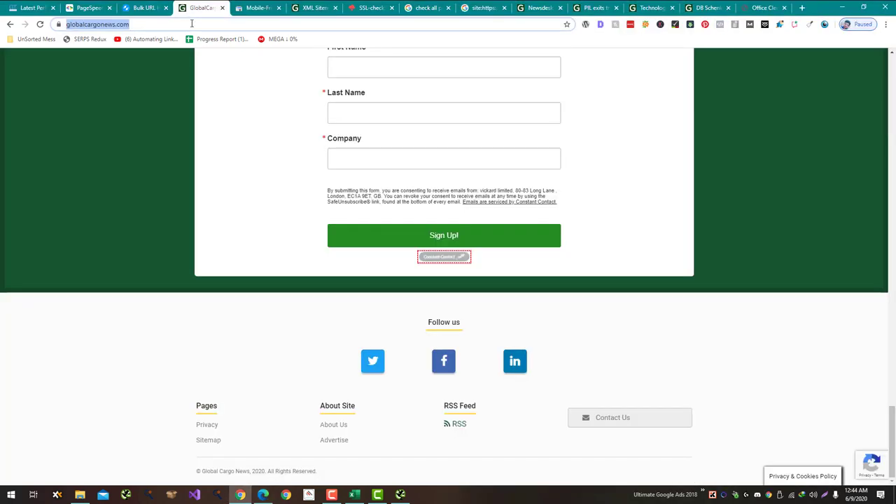
{"action": "key", "text": "ctrl+c"}
{"action": "key", "text": "alt+Tab"}
{"action": "left_click", "coordinate": [546, 47]}
{"action": "key", "text": "ctrl+v"}
{"action": "key", "text": "Return"}
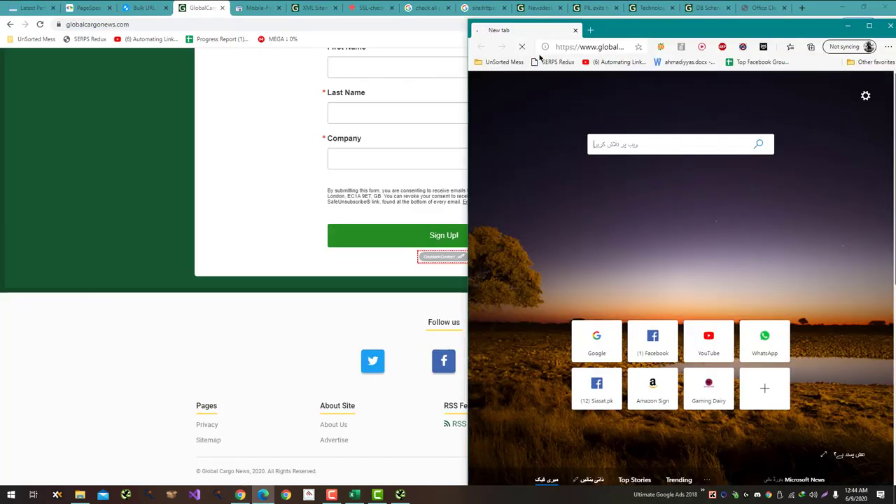
{"action": "double_click", "coordinate": [637, 35]}
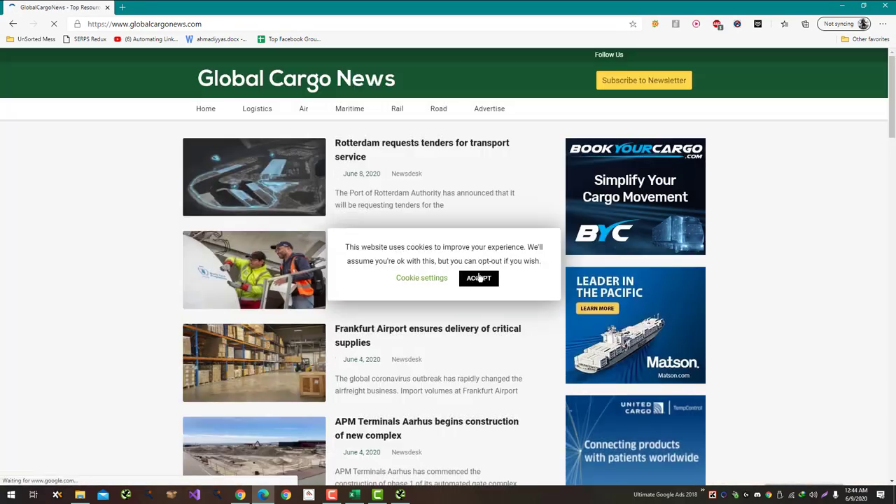
Step: Accept the site's cookie notice and open its Twitter profile from the footer
{"action": "left_click", "coordinate": [479, 278]}
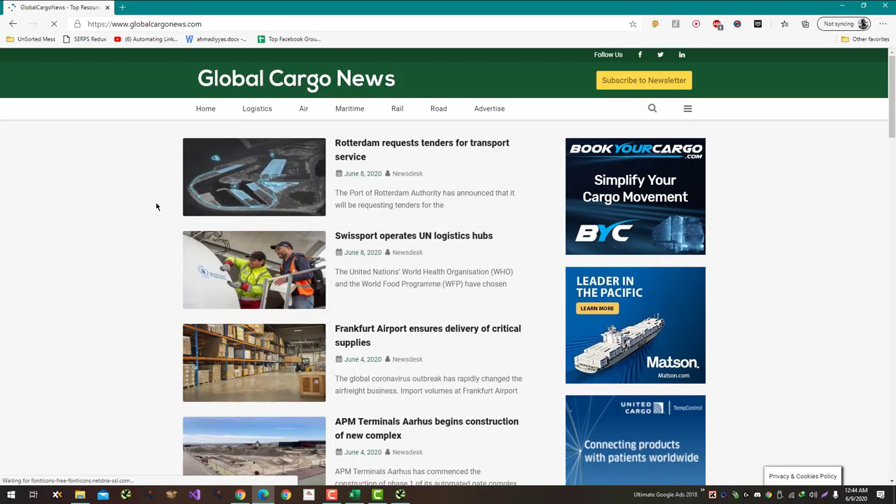
{"action": "scroll", "coordinate": [167, 352], "scroll_direction": "down", "scroll_amount": 15}
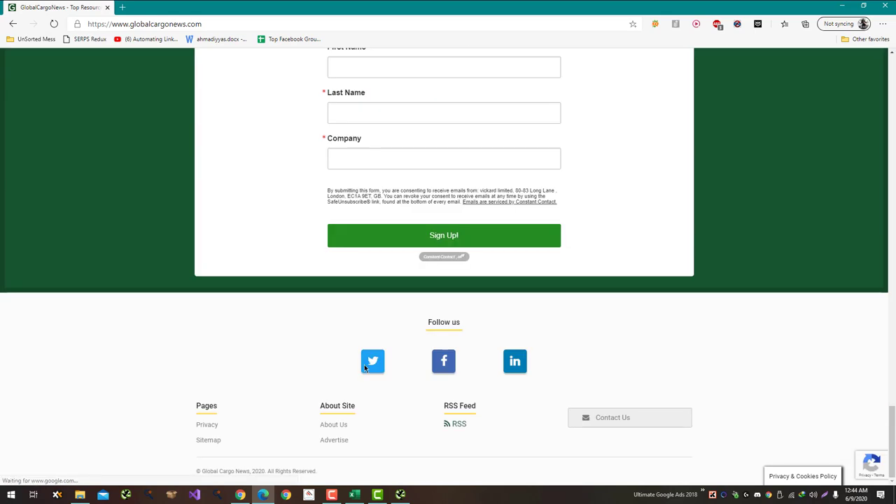
{"action": "left_click", "coordinate": [444, 360]}
Step: Open the site's Facebook and LinkedIn profiles too, and scroll through the Global Cargo News Facebook page
{"action": "left_click", "coordinate": [516, 360]}
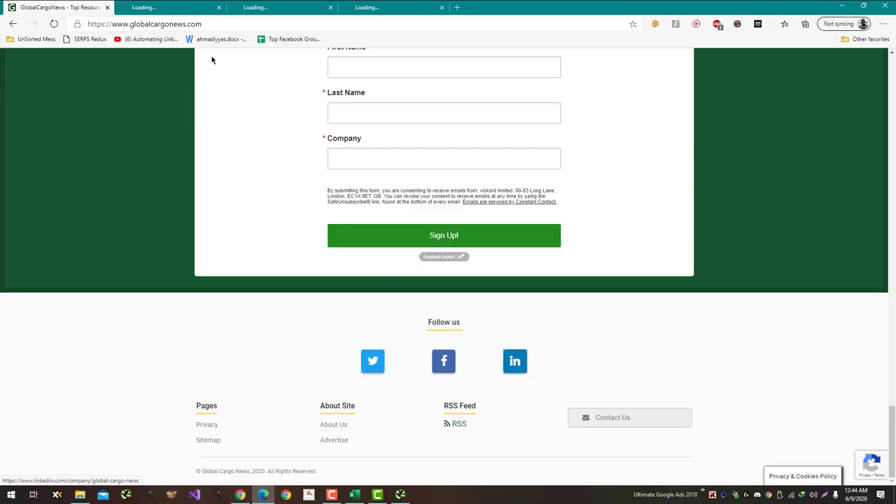
{"action": "left_click", "coordinate": [207, 4]}
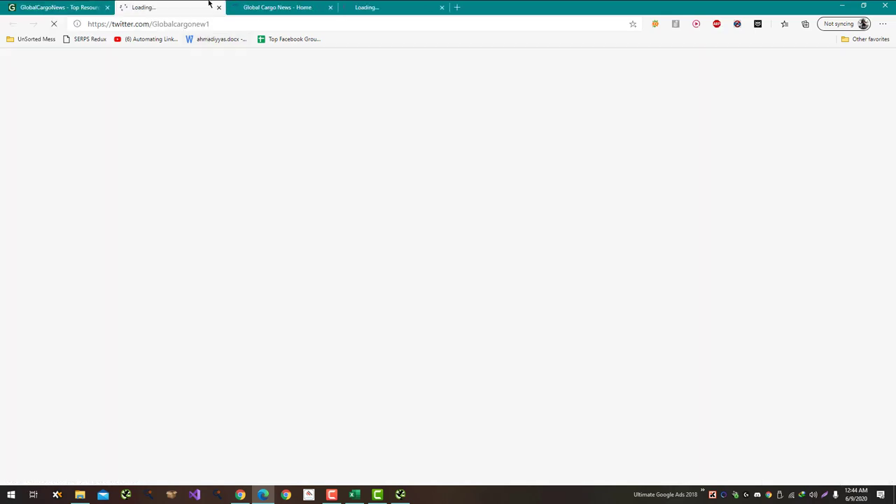
{"action": "left_click", "coordinate": [280, 7]}
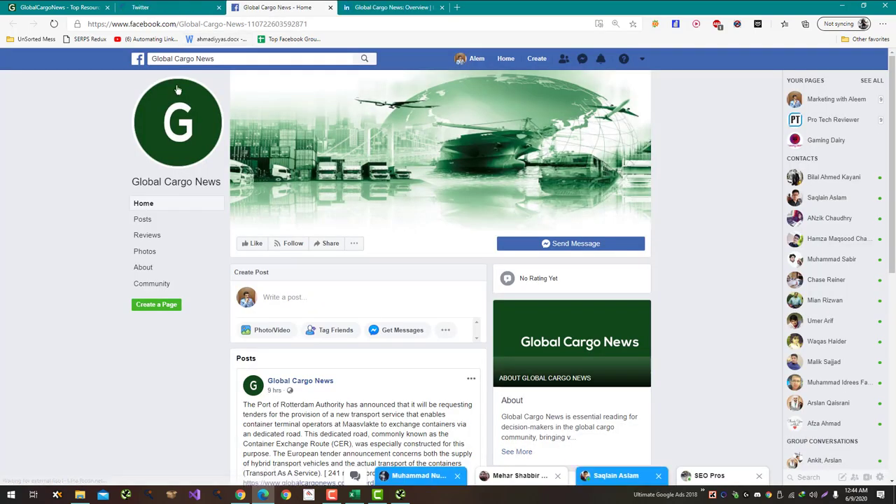
{"action": "scroll", "coordinate": [167, 176], "scroll_direction": "down", "scroll_amount": 5}
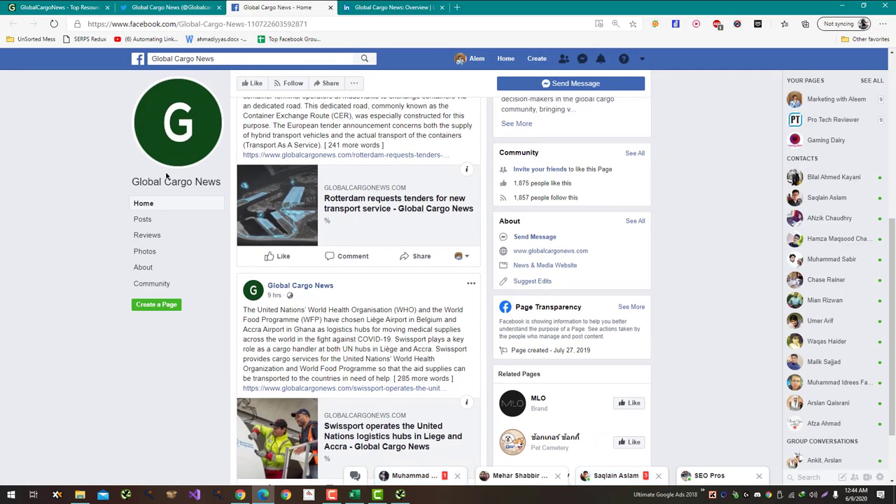
{"action": "scroll", "coordinate": [167, 176], "scroll_direction": "down", "scroll_amount": 1}
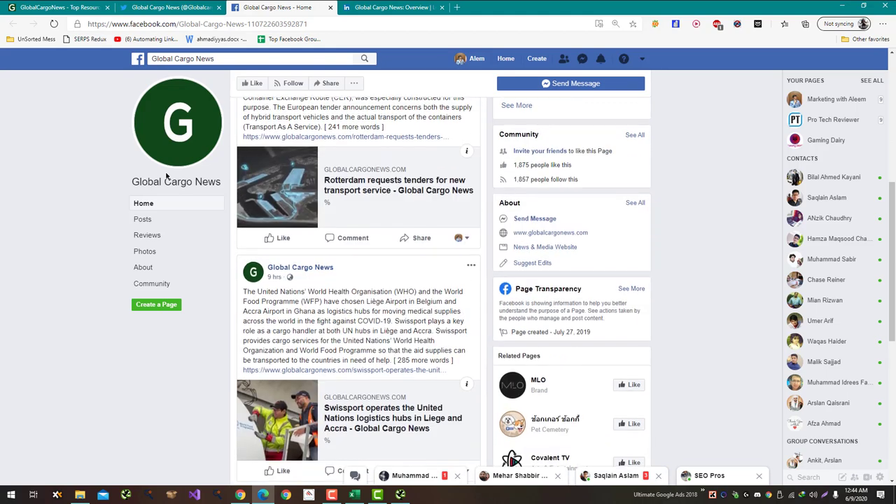
{"action": "scroll", "coordinate": [166, 176], "scroll_direction": "down", "scroll_amount": 4}
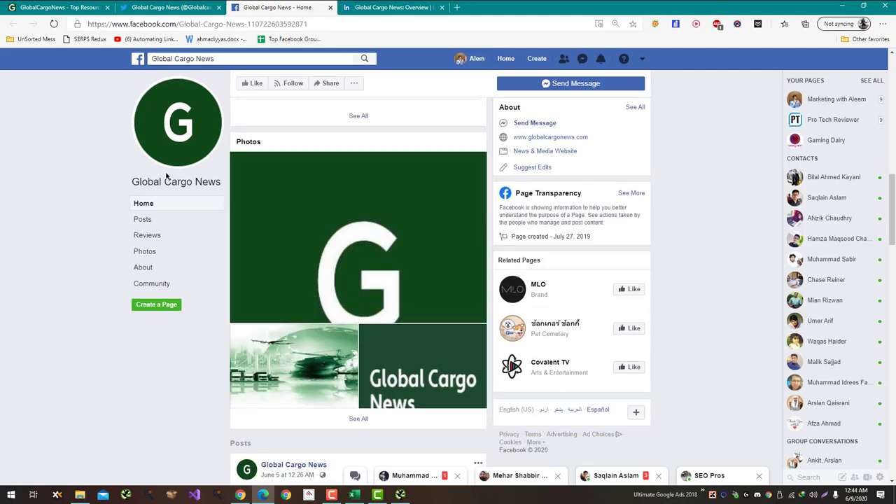
{"action": "scroll", "coordinate": [166, 176], "scroll_direction": "down", "scroll_amount": 8}
{"action": "scroll", "coordinate": [167, 176], "scroll_direction": "down", "scroll_amount": 10}
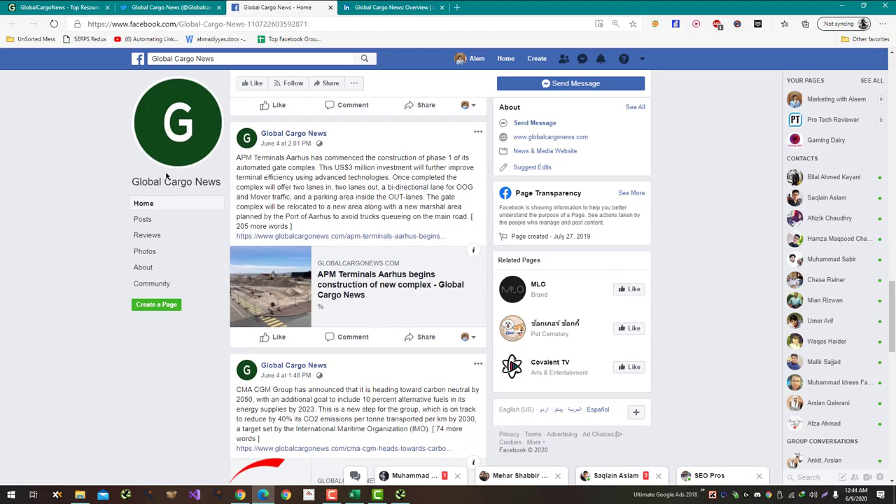
Step: Check the LinkedIn page, then reload Twitter with ad blocking off and review its recent tweets
{"action": "left_click", "coordinate": [179, 7]}
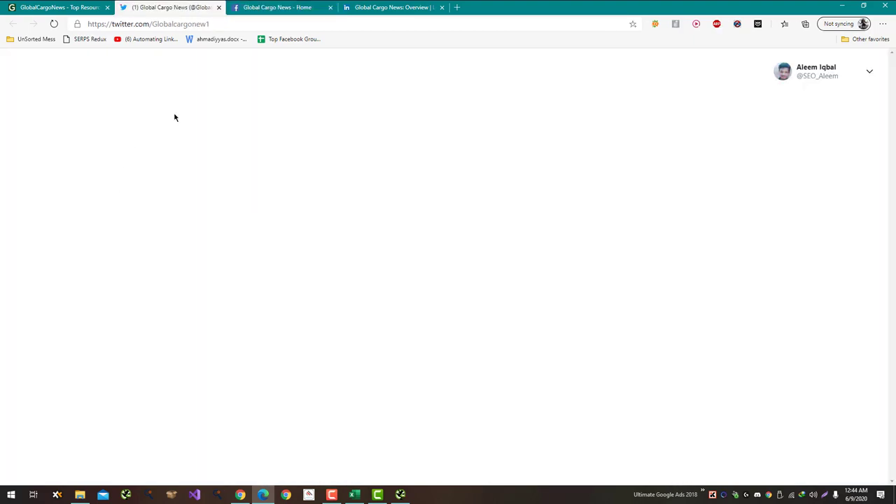
{"action": "left_click", "coordinate": [392, 7]}
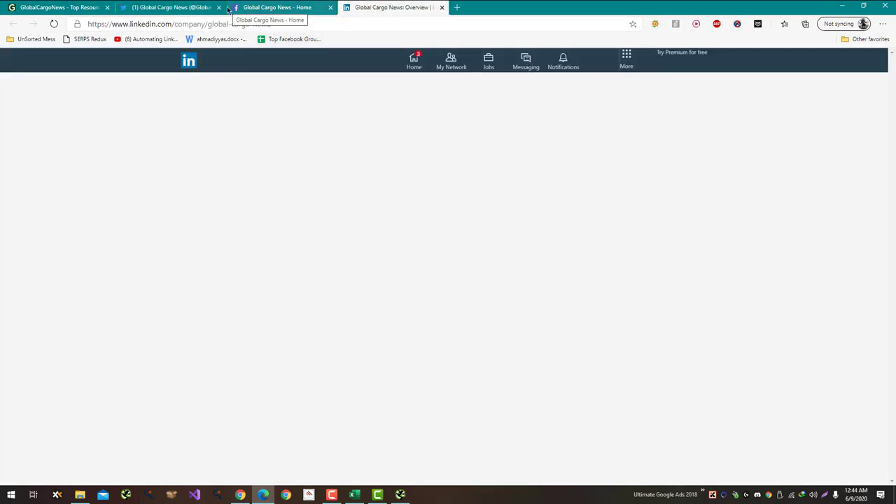
{"action": "left_click", "coordinate": [191, 6]}
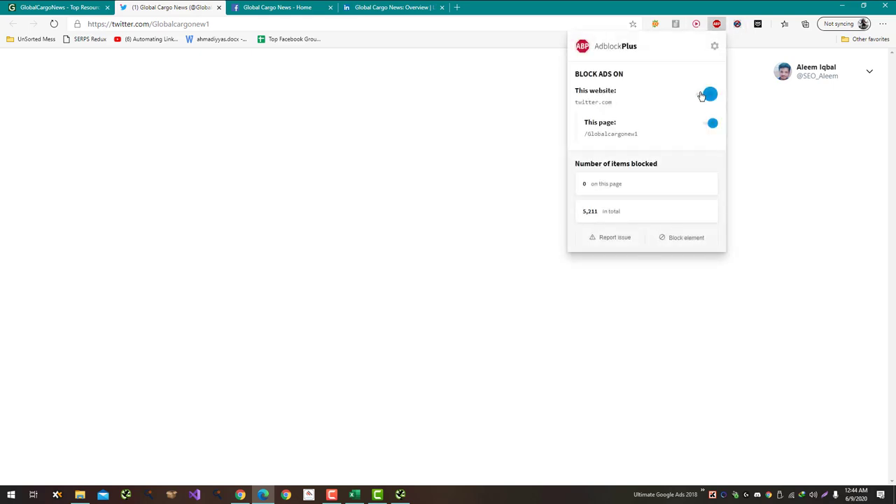
{"action": "left_click", "coordinate": [704, 94]}
{"action": "left_click", "coordinate": [468, 23]}
{"action": "key", "text": "Return"}
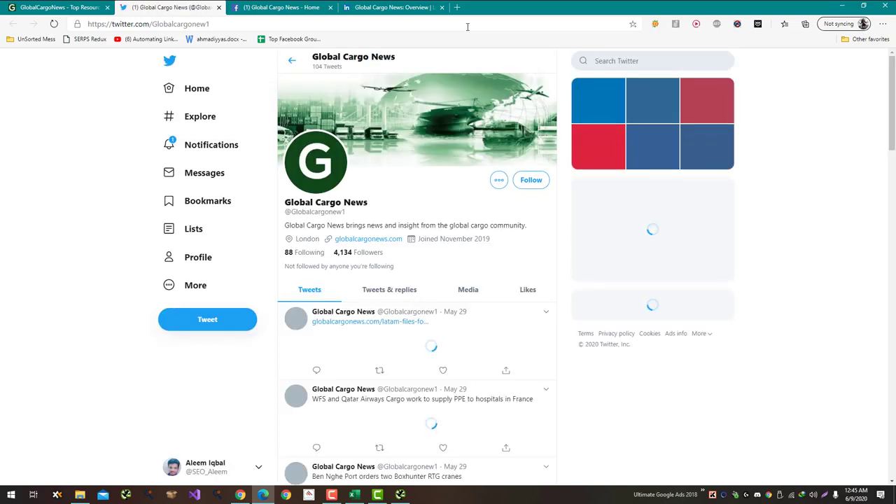
{"action": "scroll", "coordinate": [317, 105], "scroll_direction": "down", "scroll_amount": 10}
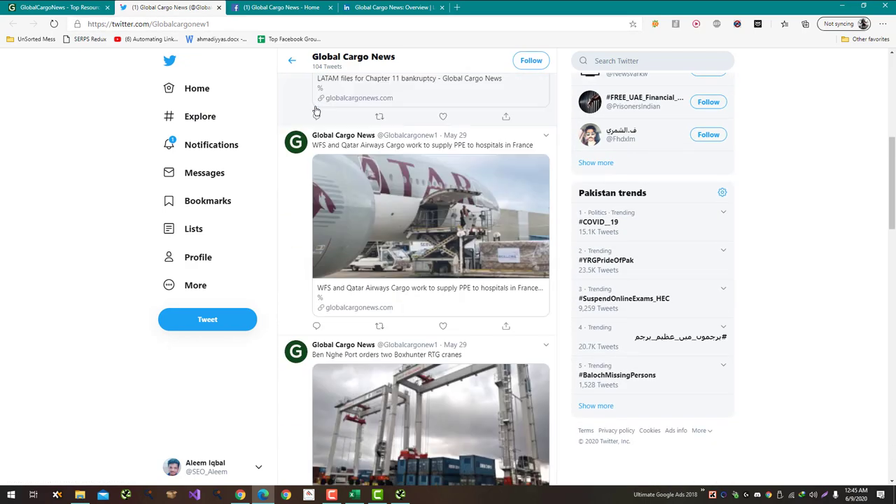
{"action": "scroll", "coordinate": [316, 111], "scroll_direction": "down", "scroll_amount": 10}
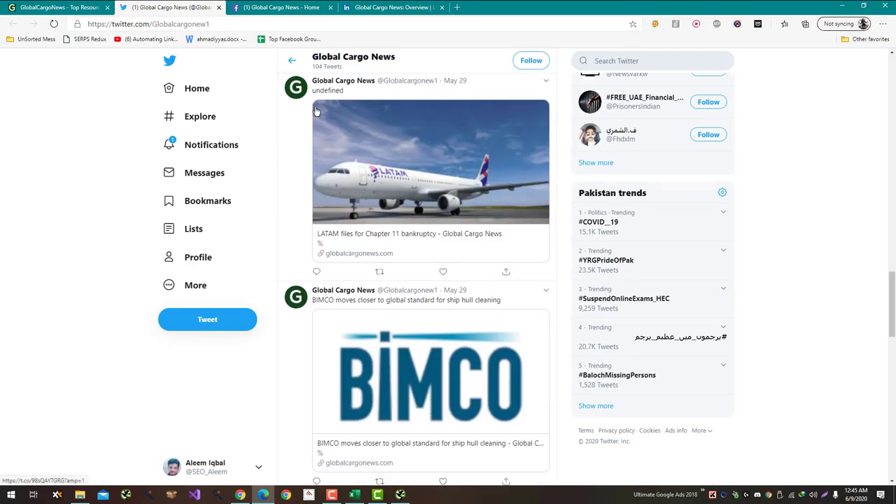
{"action": "key", "text": "alt+Tab"}
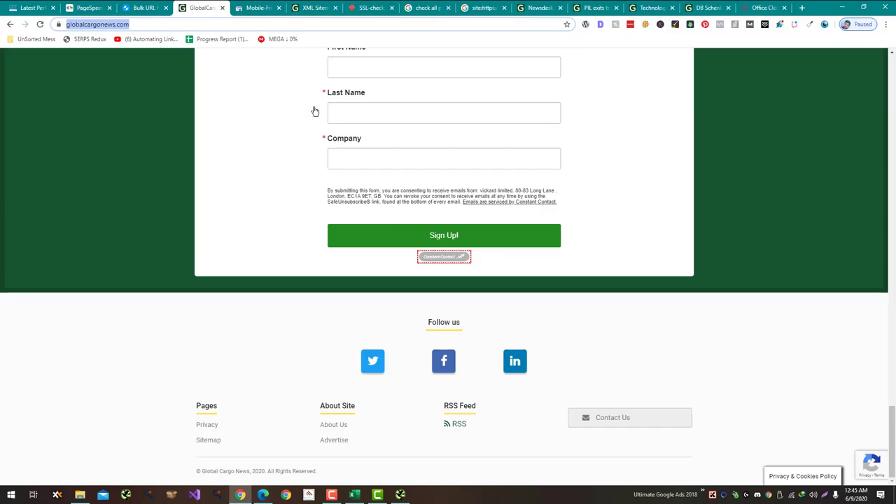
Step: Enter 'Post Engaging Content' in C109 as the social media note, fixing its misspelling
{"action": "key", "text": "alt+Tab"}
{"action": "key", "text": "Tab"}
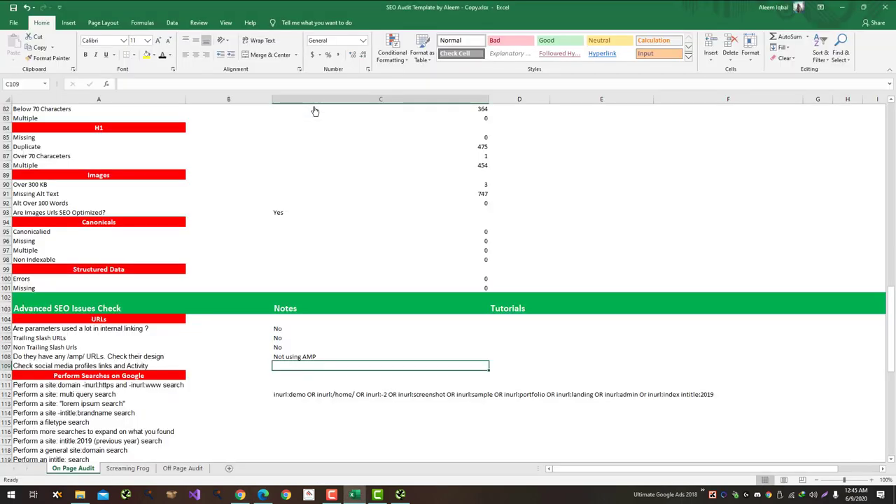
{"action": "type", "text": "Post"}
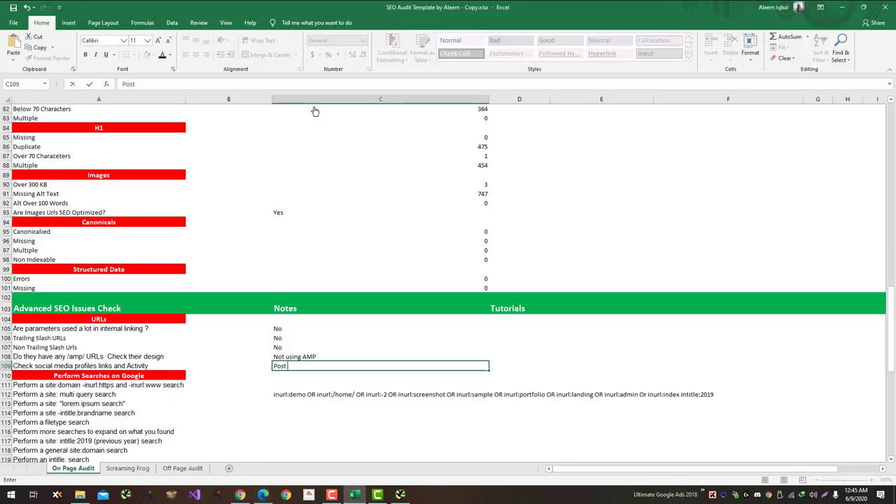
{"action": "type", "text": " Enganing C"}
{"action": "type", "text": "ontent"}
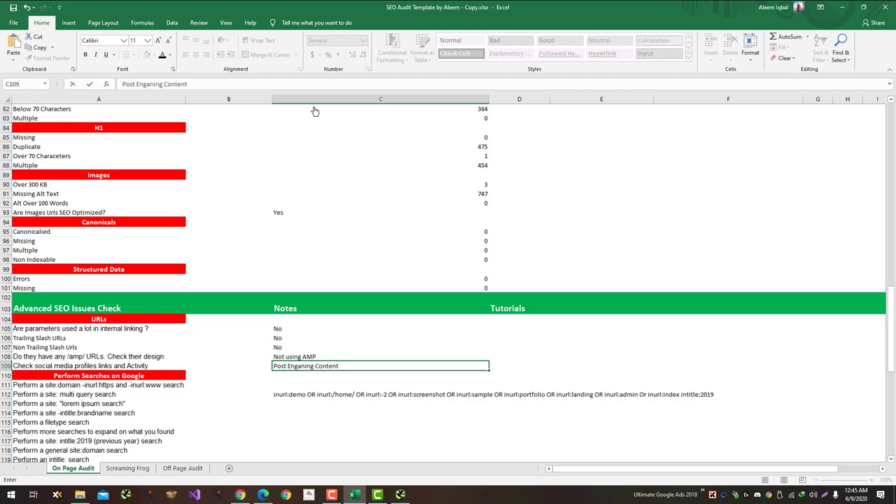
{"action": "key", "text": "Left"}
{"action": "key", "text": "Right"}
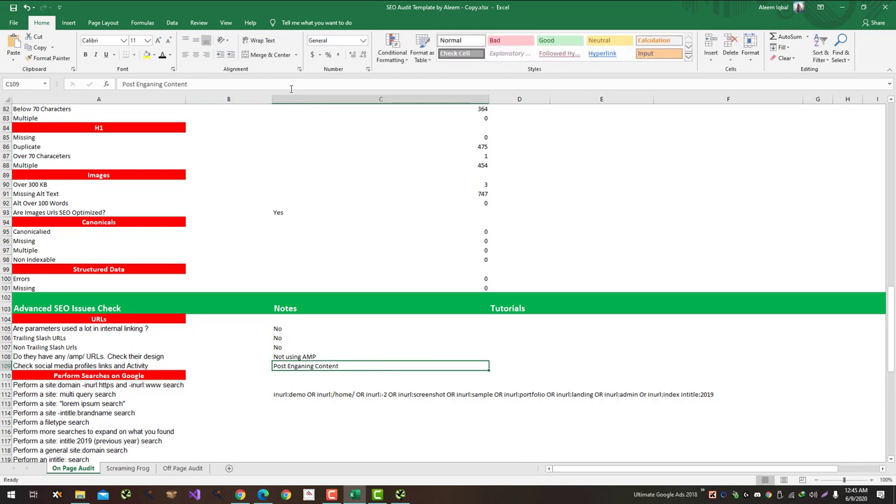
{"action": "left_click_drag", "start_coordinate": [146, 84], "coordinate": [165, 84]}
{"action": "key", "text": "BackSpace"}
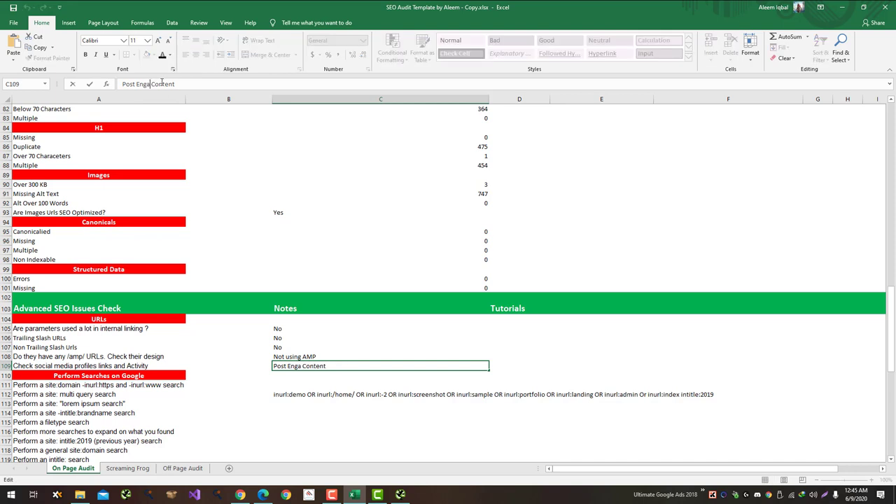
{"action": "type", "text": "ging"}
{"action": "key", "text": "Return"}
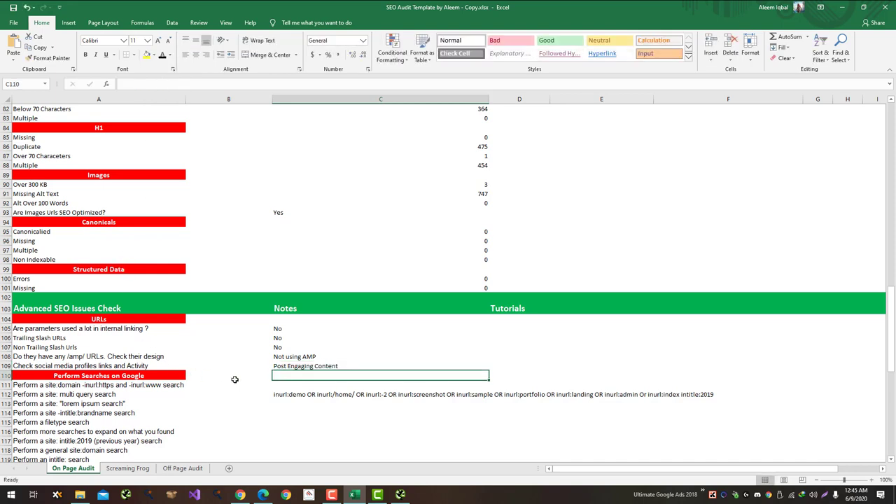
{"action": "key", "text": "Down"}
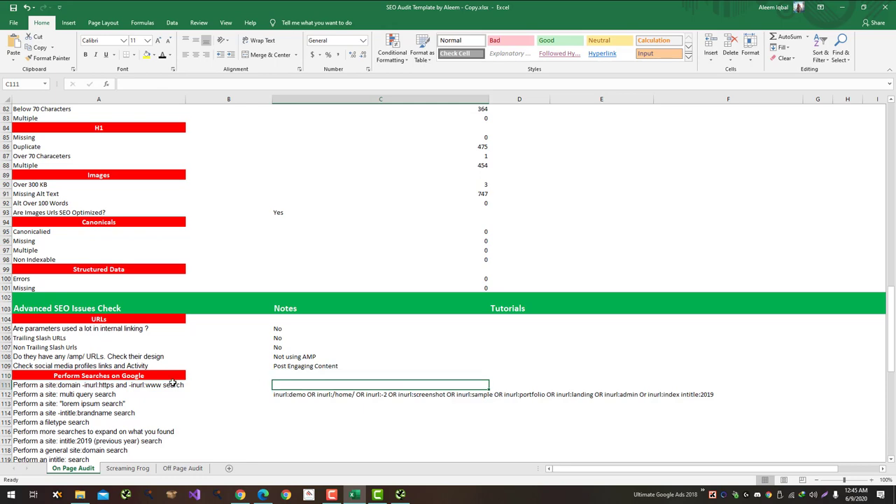
{"action": "key", "text": "alt+Tab"}
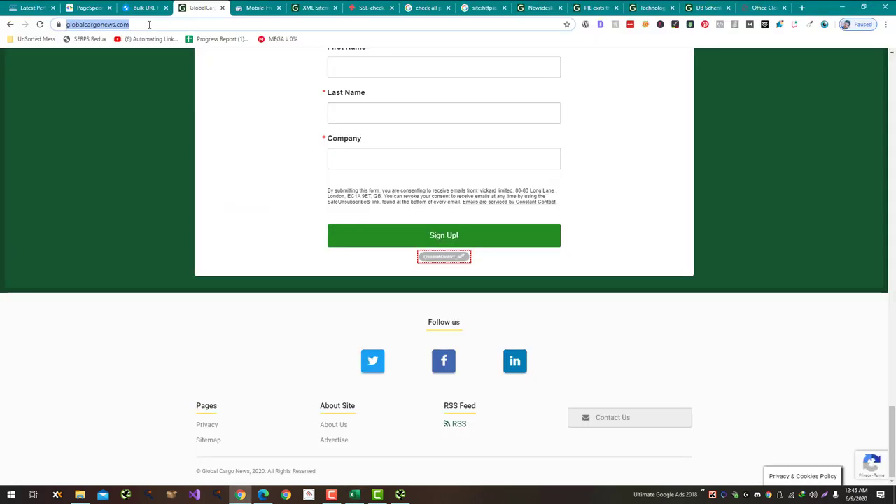
Step: Search Google for site:globalcargonews.com inurl:https in a new tab
{"action": "key", "text": "ctrl+t"}
{"action": "type", "text": "google.com"}
{"action": "key", "text": "Return"}
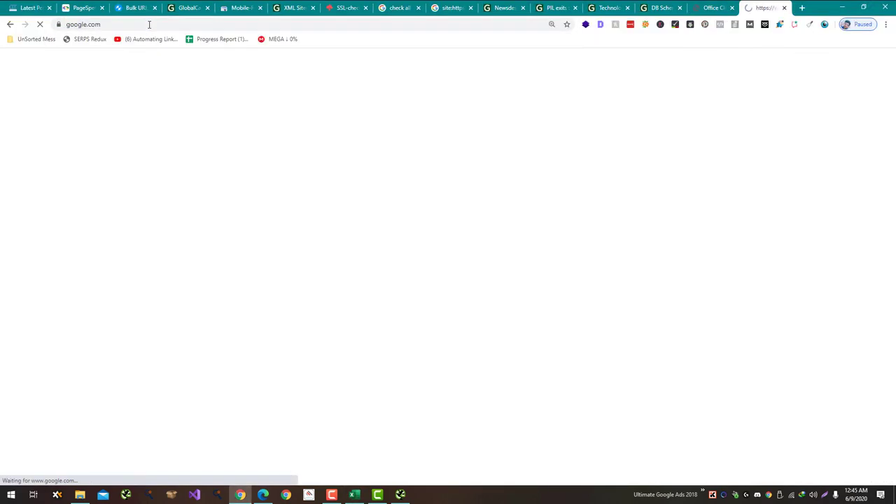
{"action": "type", "text": "https://www.globalcargonews.com/"}
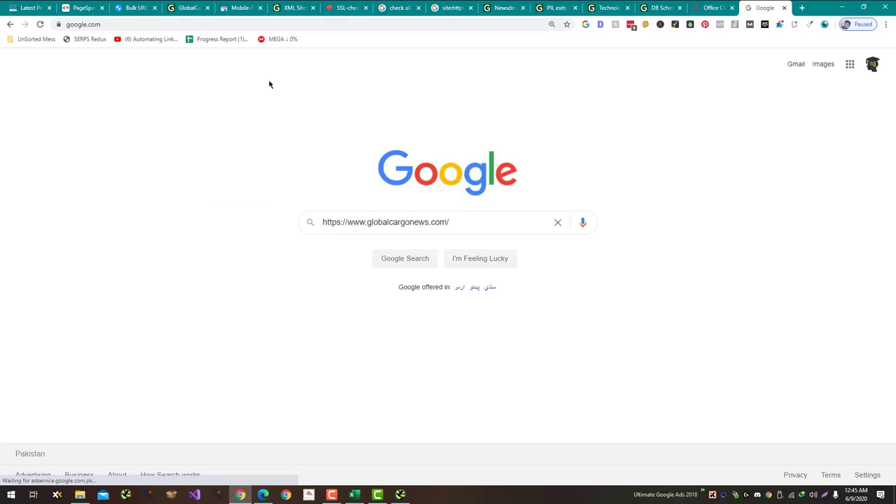
{"action": "left_click", "coordinate": [322, 222]}
{"action": "type", "text": "site:"}
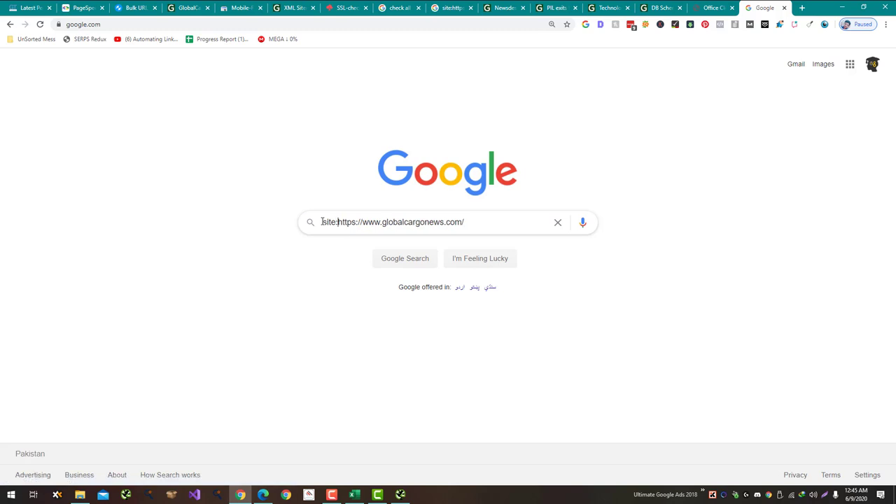
{"action": "key", "text": "shift+Right"}
{"action": "key", "text": "shift+Right"}
{"action": "key", "text": "shift+Right"}
{"action": "key", "text": "shift+Right"}
{"action": "key", "text": "shift+Right"}
{"action": "key", "text": "shift+Right"}
{"action": "key", "text": "shift+Right"}
{"action": "key", "text": "shift+Right"}
{"action": "key", "text": "shift+Right"}
{"action": "key", "text": "shift+Right"}
{"action": "key", "text": "shift+Right"}
{"action": "key", "text": "BackSpace"}
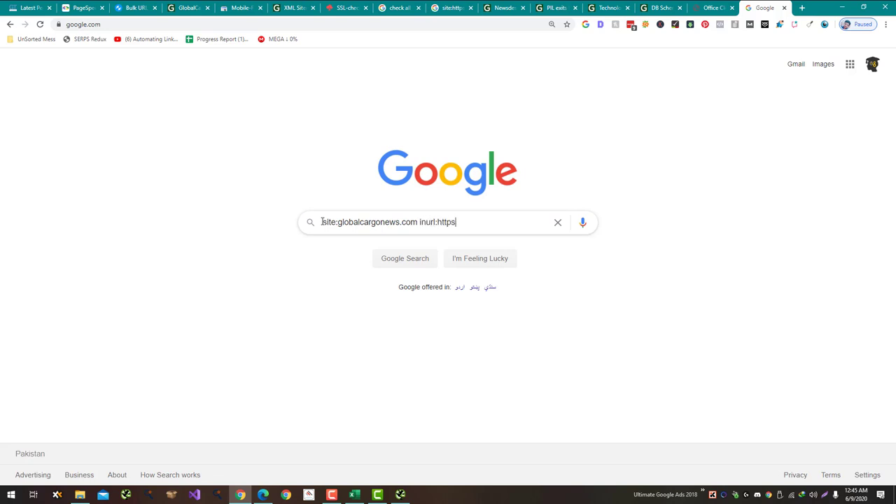
{"action": "key", "text": "Return"}
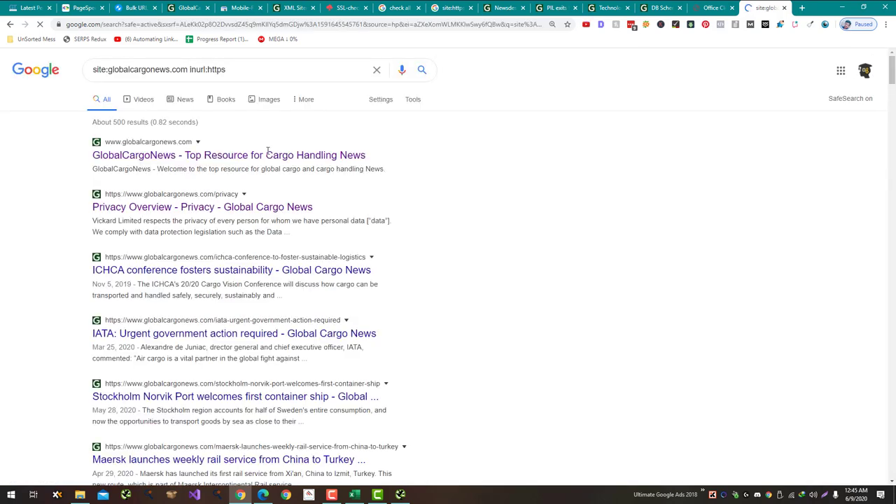
Step: Rerun the search with -inurl:https, then with -inurl:www; both return no results
{"action": "left_click", "coordinate": [206, 69]}
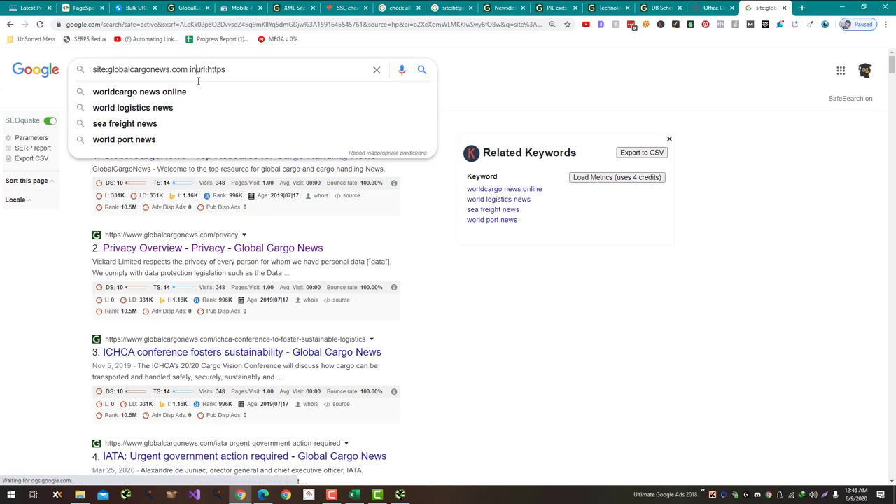
{"action": "key", "text": "Left"}
{"action": "key", "text": "Left"}
{"action": "key", "text": "Left"}
{"action": "key", "text": "Left"}
{"action": "key", "text": "Left"}
{"action": "type", "text": "-"}
{"action": "key", "text": "Return"}
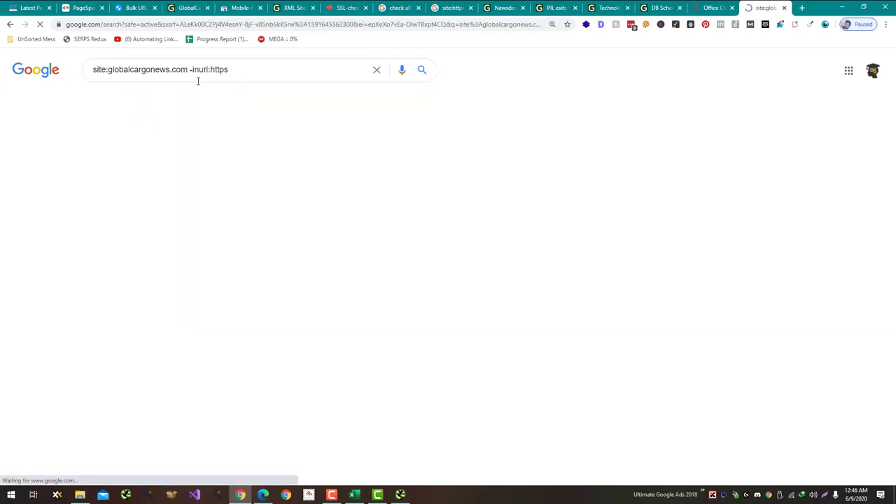
{"action": "key", "text": "alt+Tab"}
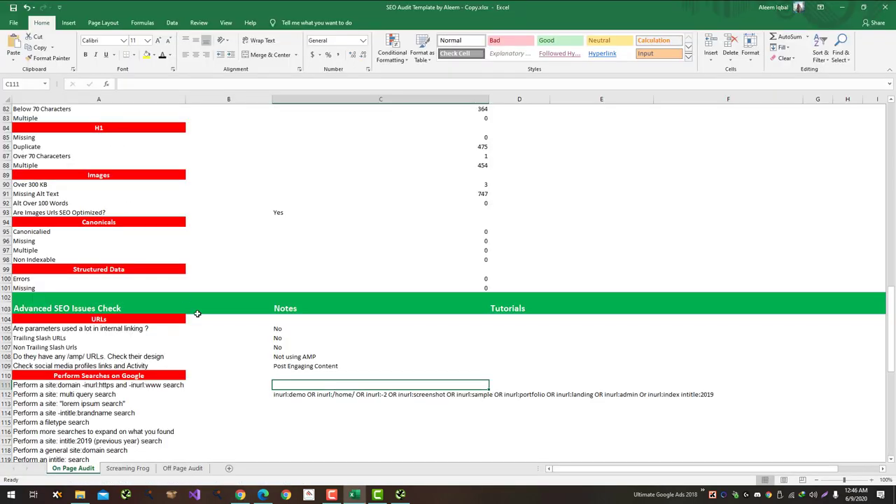
{"action": "key", "text": "alt+Tab"}
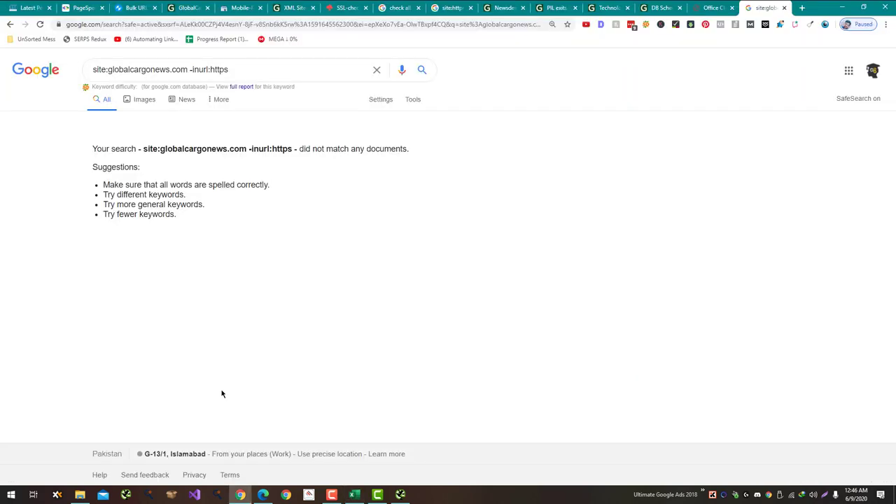
{"action": "double_click", "coordinate": [211, 69]}
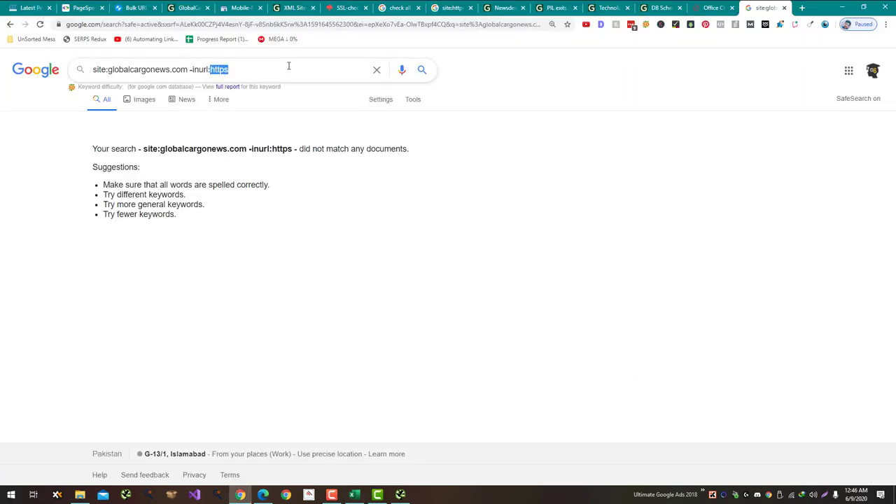
{"action": "type", "text": "www"}
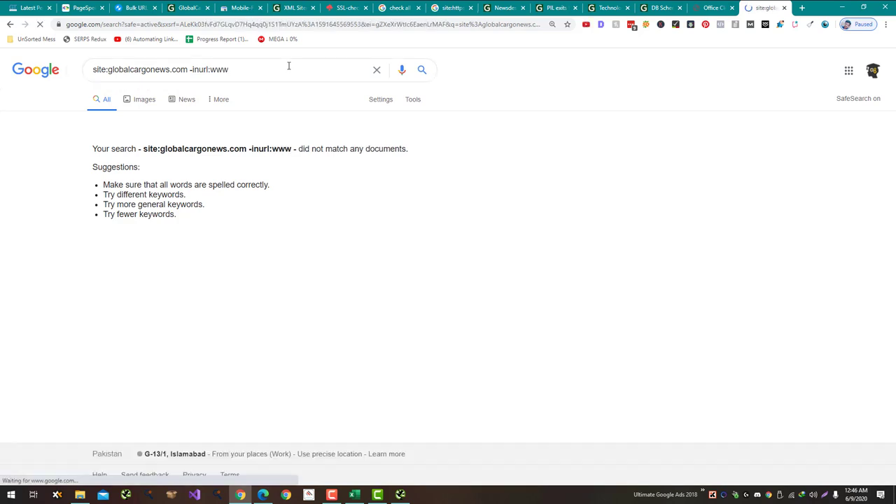
{"action": "key", "text": "alt+Tab"}
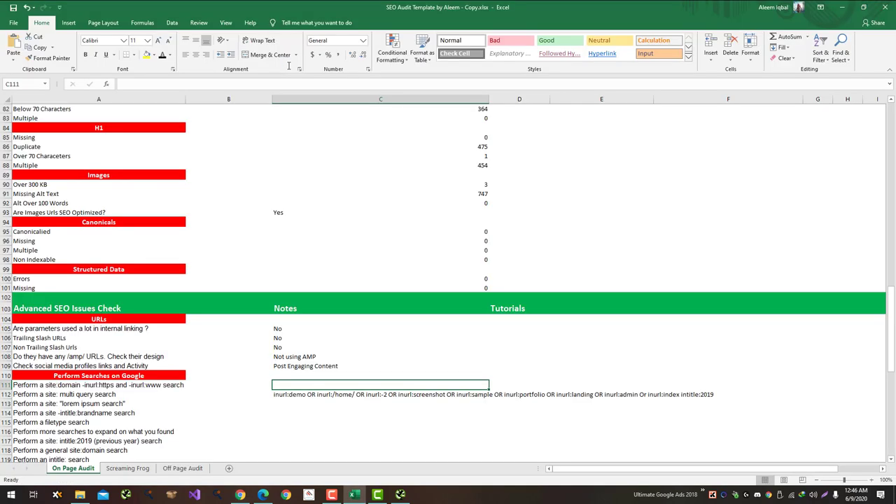
Step: Note No in C111 for the https/www check and copy the inurl query from C112
{"action": "type", "text": "No"}
{"action": "key", "text": "Return"}
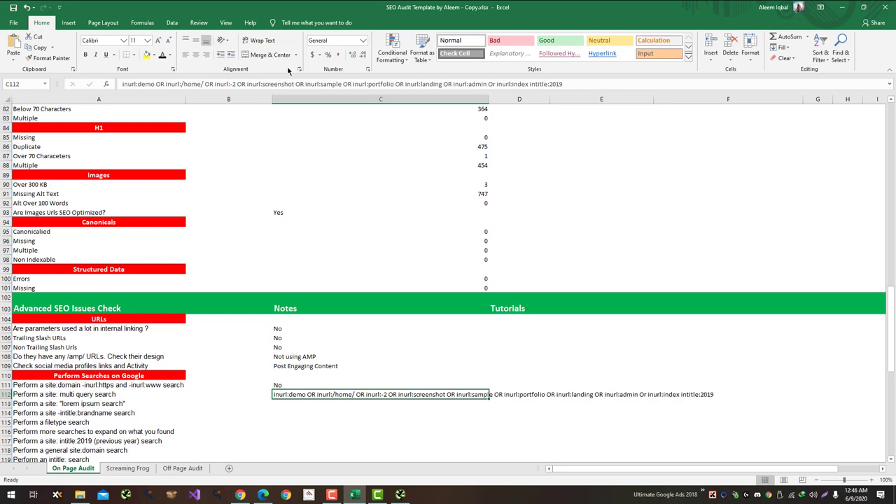
{"action": "key", "text": "ctrl+c"}
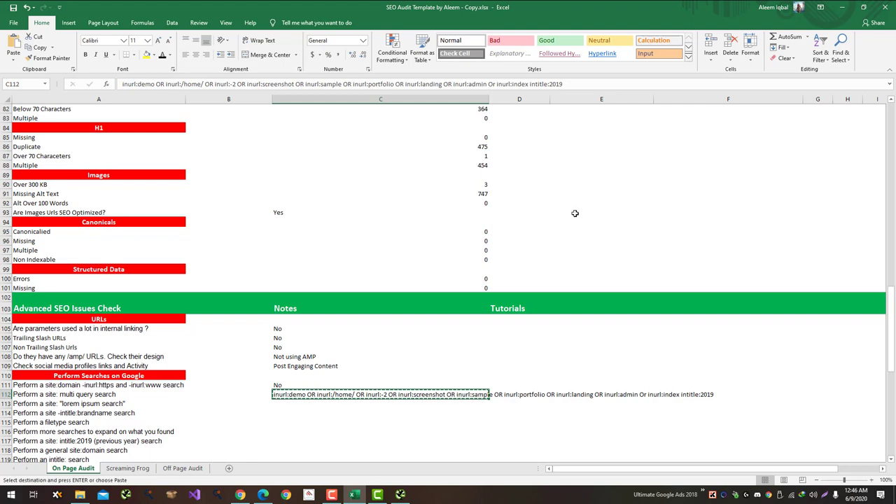
{"action": "key", "text": "alt+Tab"}
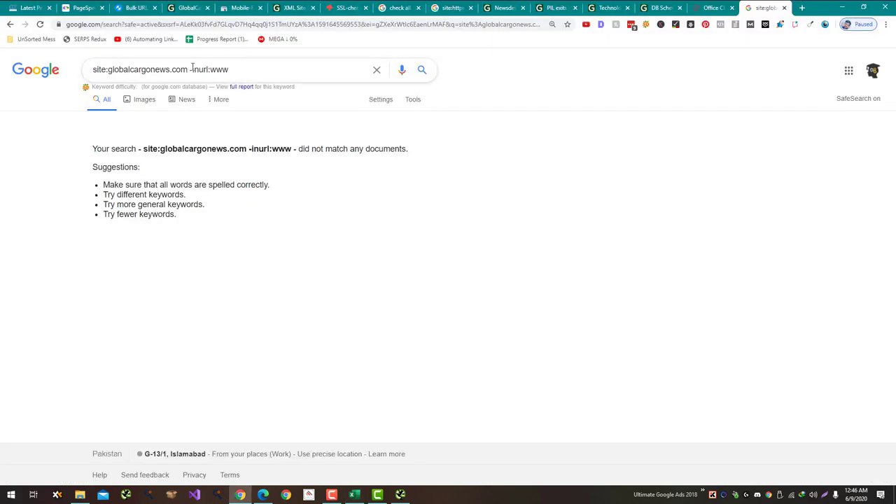
Step: Paste the inurl:demo multi-query into the address bar, change 'Or' to 'OR', and add OR before intitle:2019
{"action": "key", "text": "ctrl+l"}
{"action": "key", "text": "ctrl+v"}
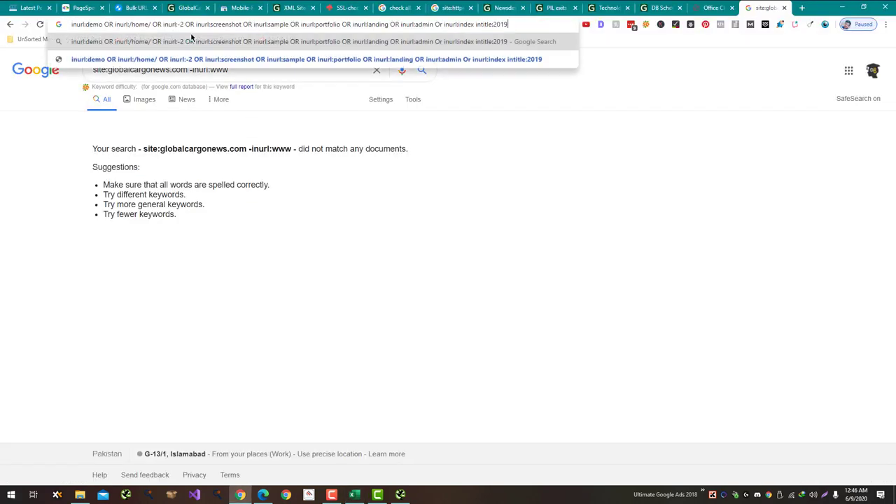
{"action": "left_click", "coordinate": [442, 24]}
{"action": "key", "text": "BackSpace"}
{"action": "type", "text": "R"}
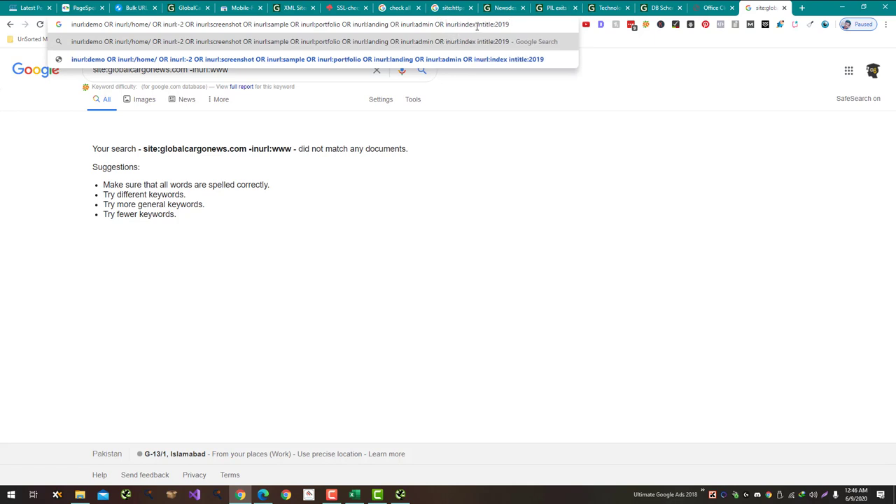
{"action": "key", "text": "Right"}
{"action": "type", "text": "OR"}
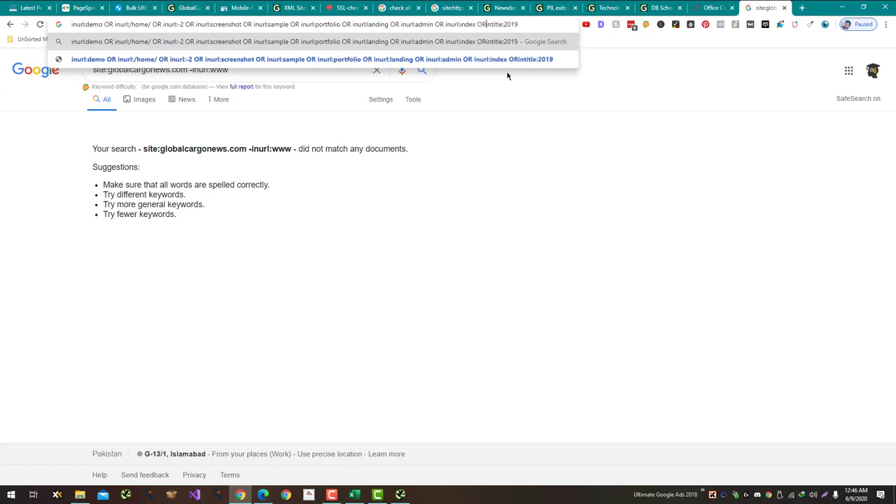
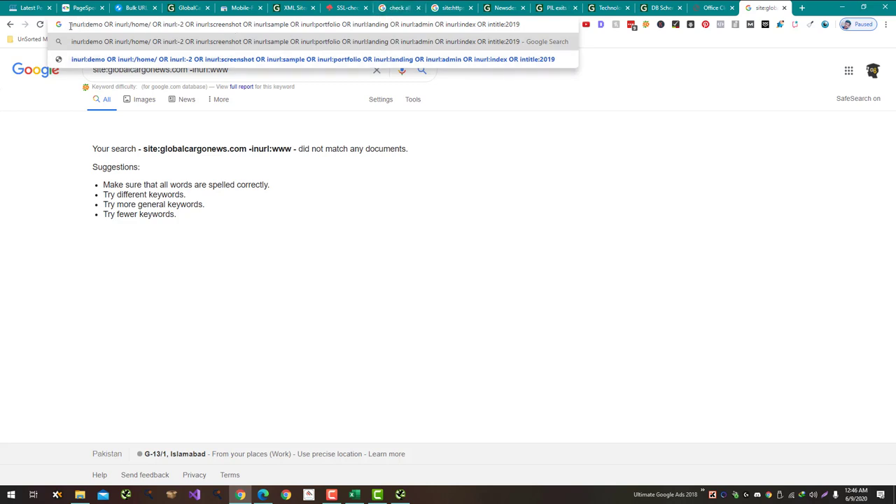
Step: Replace -inurl:www with the copied inurl OR terms and run the combined site:globalcargonews.com search
{"action": "left_click_drag", "start_coordinate": [70, 26], "coordinate": [341, 22]}
{"action": "key", "text": "ctrl+c"}
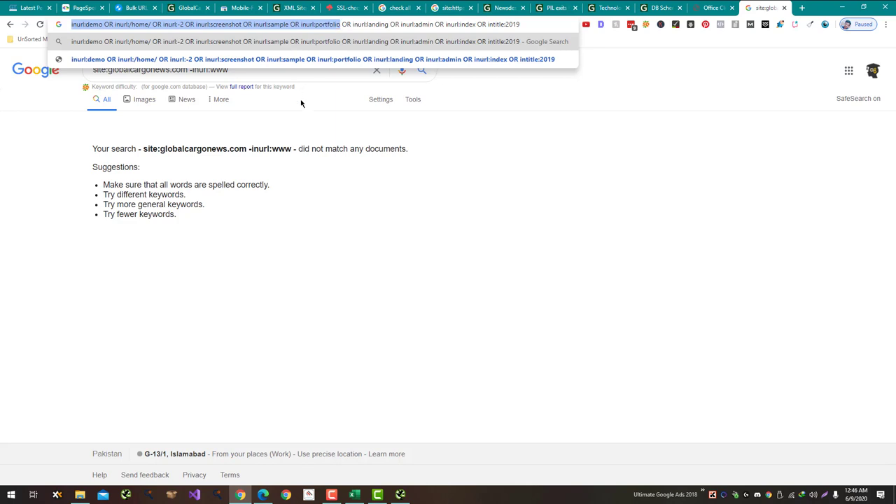
{"action": "left_click", "coordinate": [301, 104]}
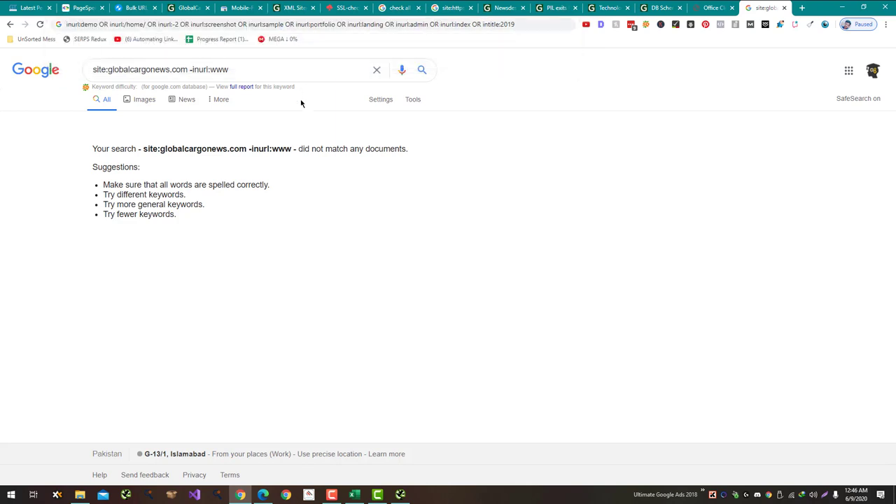
{"action": "left_click_drag", "start_coordinate": [230, 69], "coordinate": [189, 66]}
{"action": "key", "text": "ctrl+v"}
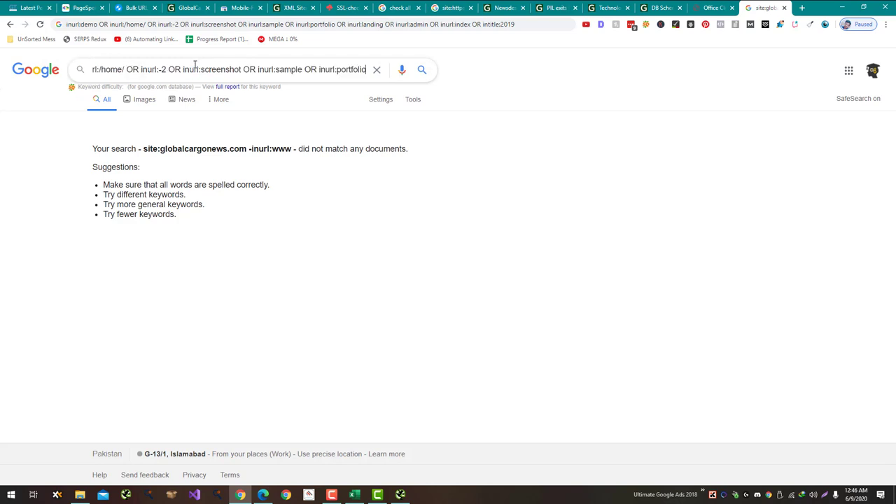
{"action": "key", "text": "Return"}
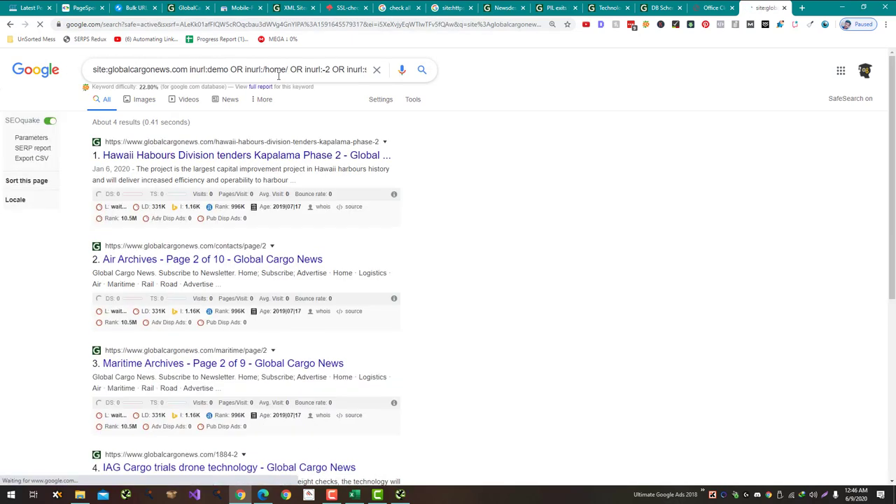
{"action": "left_click_drag", "start_coordinate": [287, 64], "coordinate": [483, 63]}
{"action": "scroll", "coordinate": [406, 172], "scroll_direction": "down", "scroll_amount": 2}
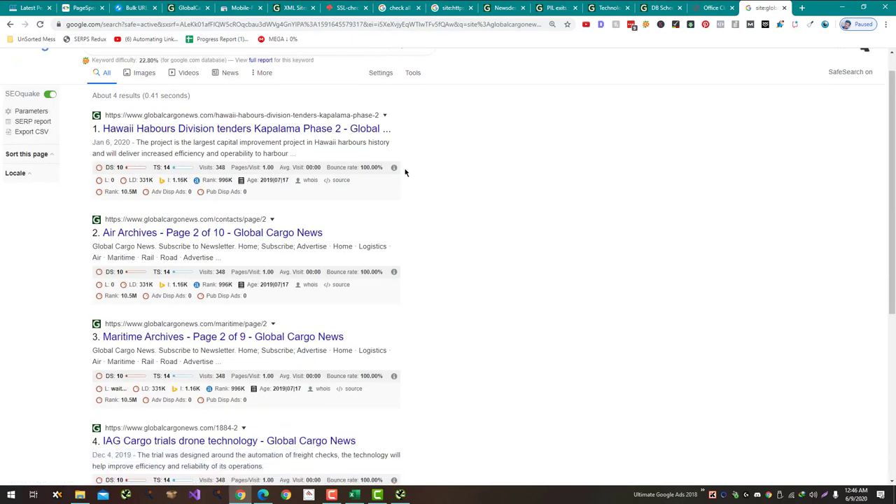
{"action": "scroll", "coordinate": [405, 172], "scroll_direction": "down", "scroll_amount": 3}
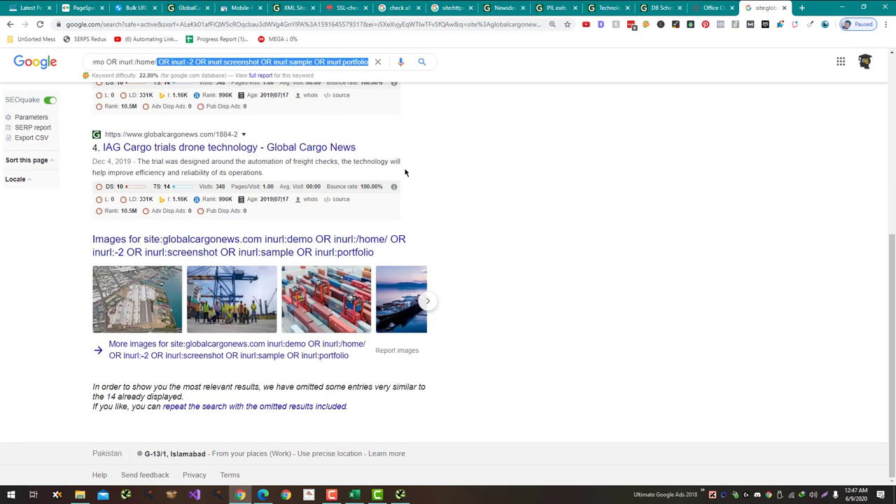
Step: Open the IAG Cargo and Hawaii Habours results in new tabs
{"action": "middle_click", "coordinate": [320, 145]}
{"action": "scroll", "coordinate": [390, 194], "scroll_direction": "up", "scroll_amount": 5}
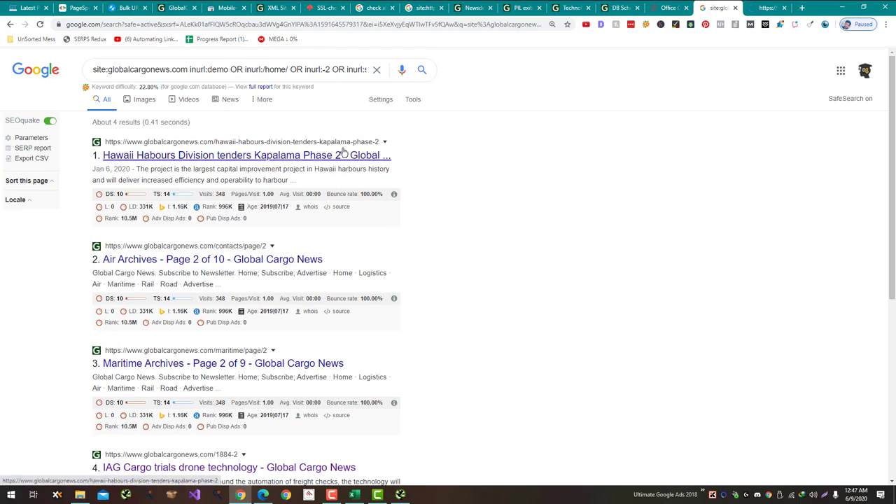
{"action": "middle_click", "coordinate": [341, 153]}
{"action": "scroll", "coordinate": [341, 153], "scroll_direction": "down", "scroll_amount": 5}
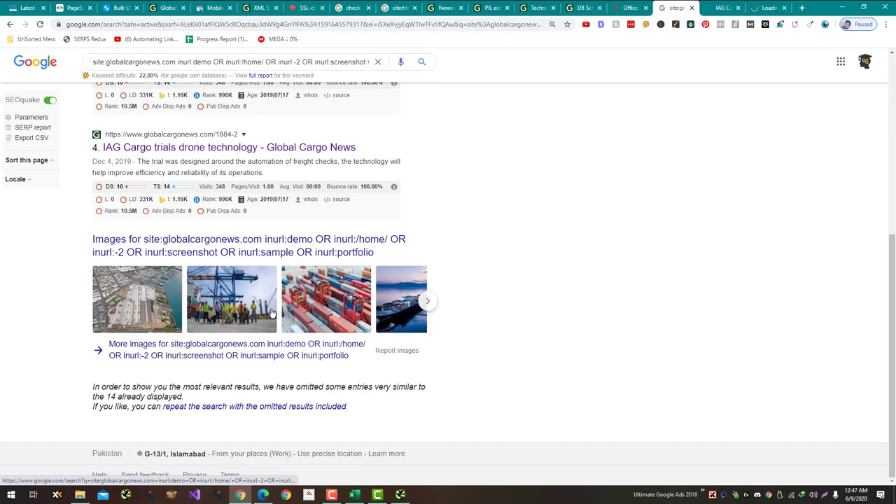
Step: Repeat the search with omitted results included and open Newsletter Sign up in a new tab
{"action": "left_click", "coordinate": [256, 406]}
{"action": "scroll", "coordinate": [278, 366], "scroll_direction": "down", "scroll_amount": 5}
{"action": "scroll", "coordinate": [279, 360], "scroll_direction": "down", "scroll_amount": 6}
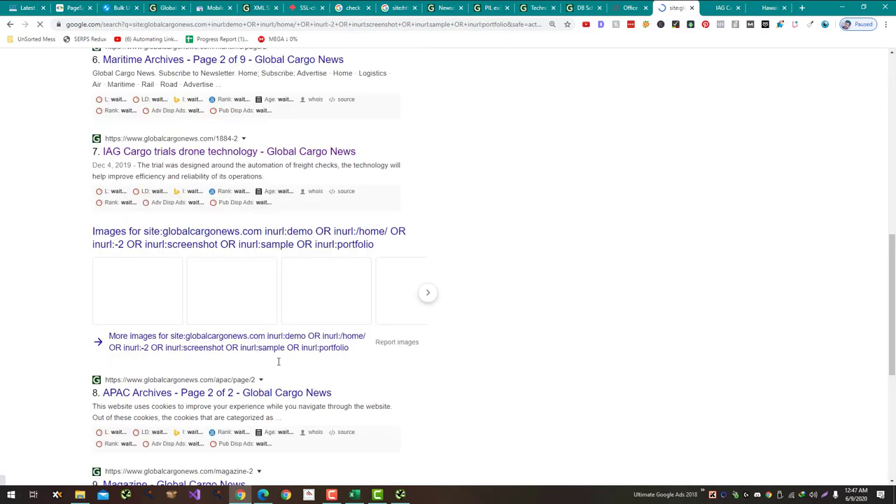
{"action": "scroll", "coordinate": [278, 360], "scroll_direction": "down", "scroll_amount": 2}
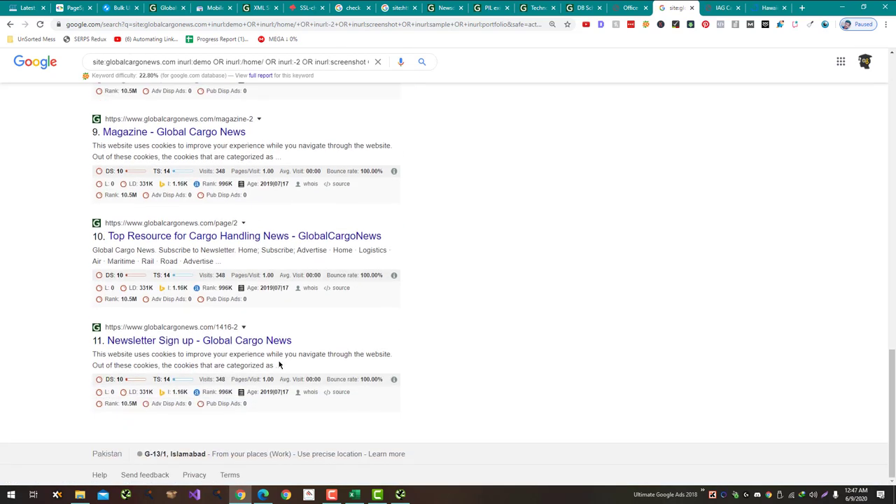
{"action": "scroll", "coordinate": [279, 361], "scroll_direction": "up", "scroll_amount": 5}
{"action": "scroll", "coordinate": [274, 361], "scroll_direction": "down", "scroll_amount": 5}
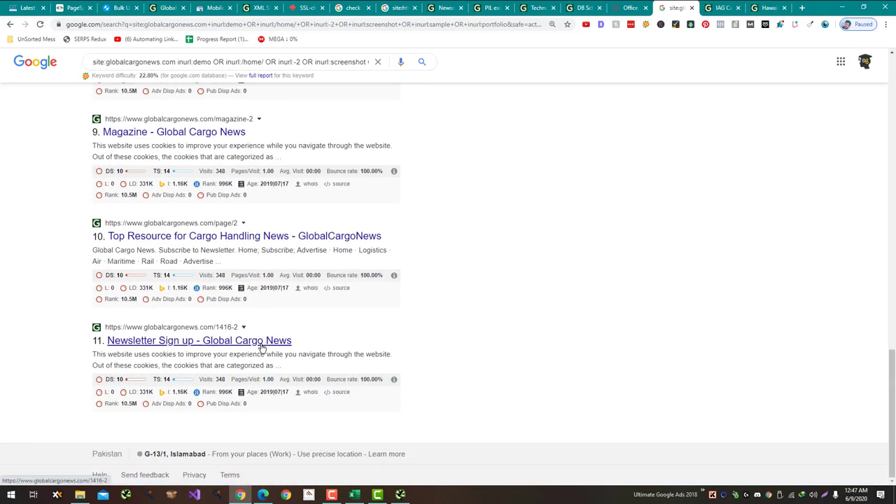
{"action": "middle_click", "coordinate": [260, 342]}
Step: Move the IAG Cargo tab right and copy the newsletter page's web address
{"action": "left_click", "coordinate": [689, 6]}
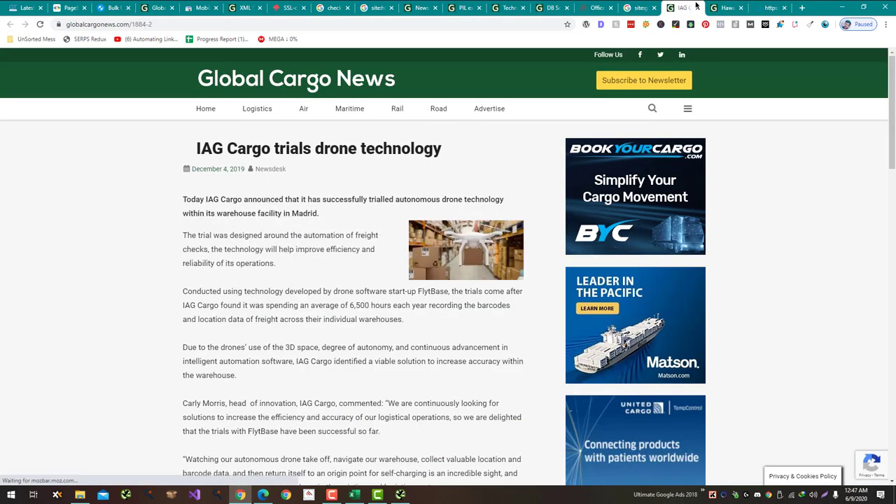
{"action": "left_click_drag", "start_coordinate": [689, 6], "coordinate": [731, 7]}
{"action": "left_click", "coordinate": [750, 6]}
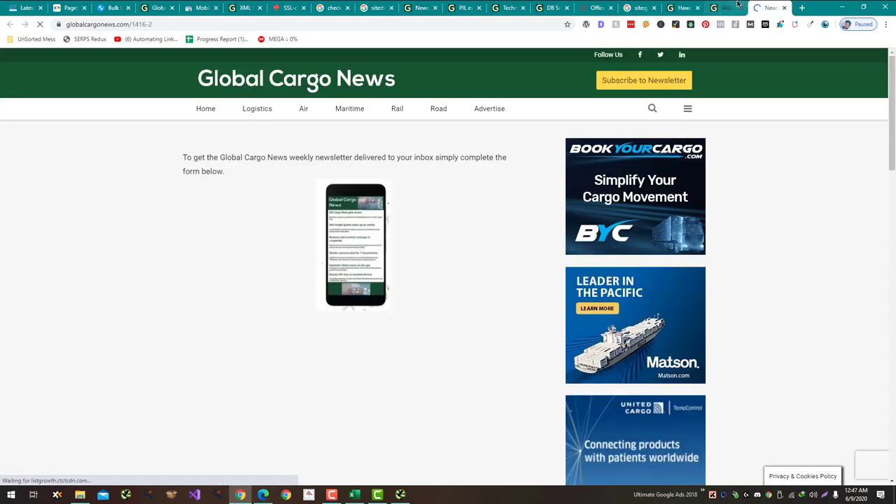
{"action": "scroll", "coordinate": [434, 231], "scroll_direction": "down", "scroll_amount": 3}
{"action": "scroll", "coordinate": [432, 234], "scroll_direction": "up", "scroll_amount": 3}
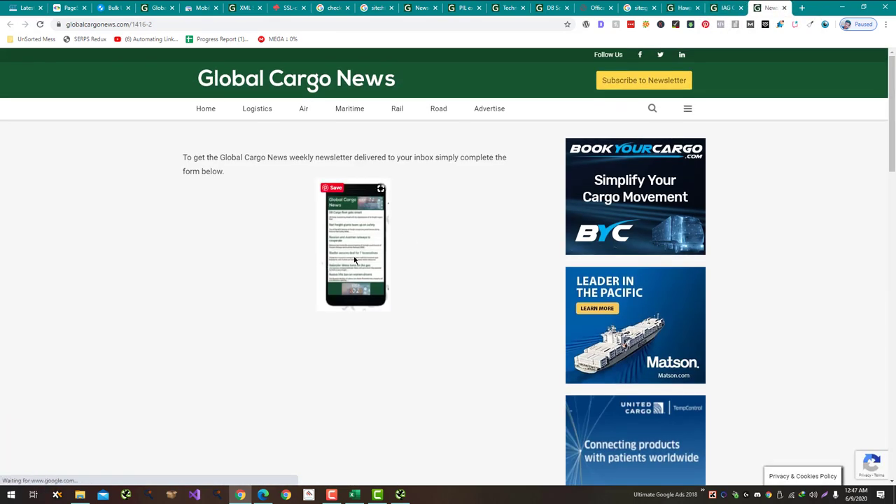
{"action": "left_click", "coordinate": [234, 26]}
{"action": "key", "text": "ctrl+c"}
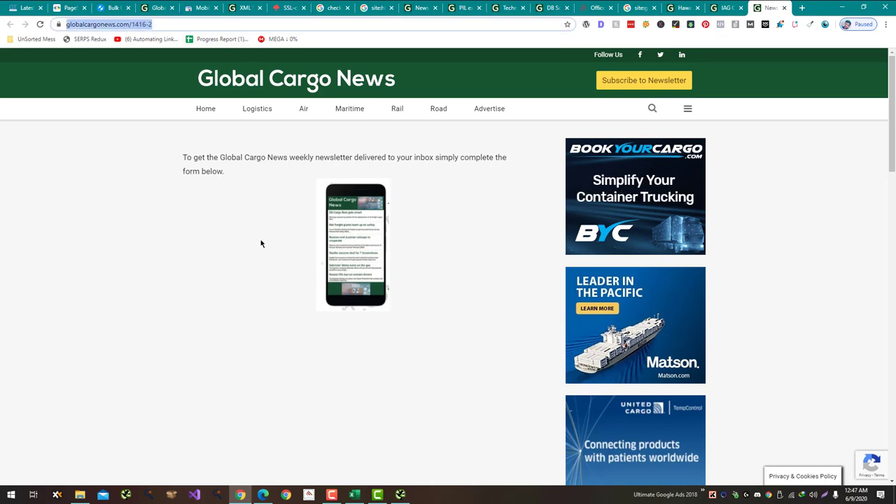
{"action": "left_click", "coordinate": [261, 243]}
{"action": "scroll", "coordinate": [260, 243], "scroll_direction": "down", "scroll_amount": 8}
{"action": "scroll", "coordinate": [260, 243], "scroll_direction": "up", "scroll_amount": 8}
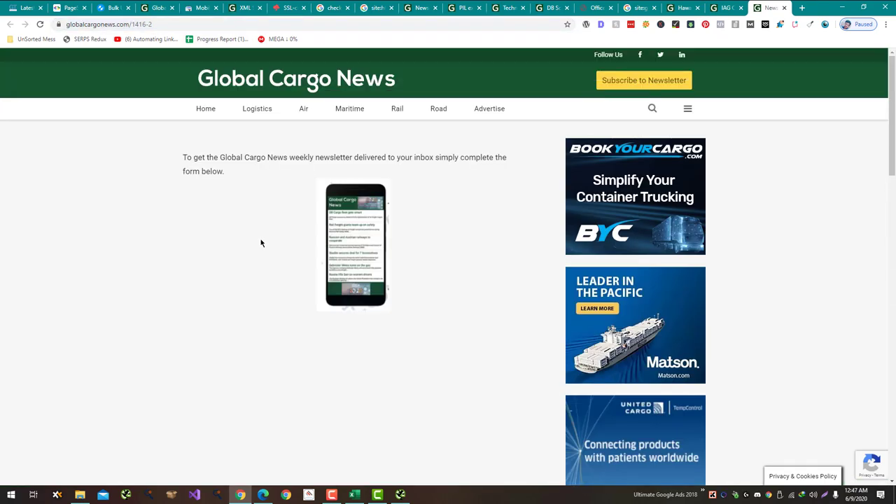
{"action": "key", "text": "alt+Tab"}
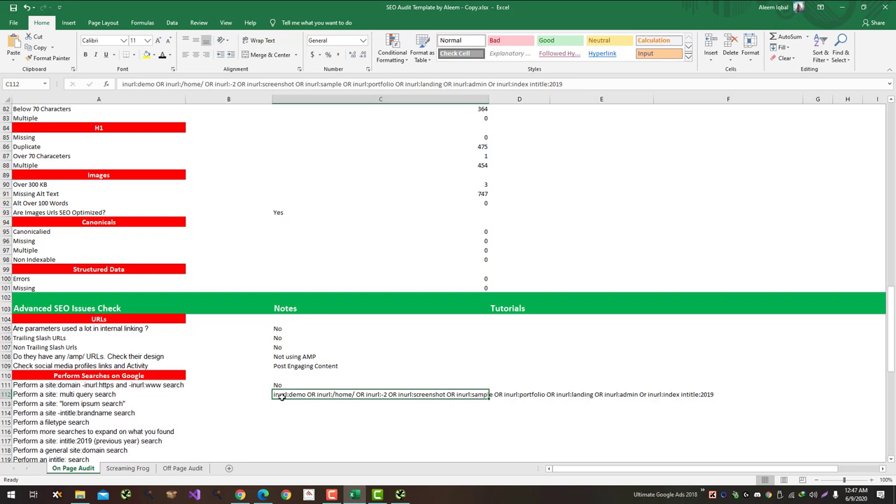
Step: Enter 'Weird Pages' in C112 and paste the newsletter URL into D112
{"action": "type", "text": "R"}
{"action": "key", "text": "BackSpace"}
{"action": "type", "text": "We"}
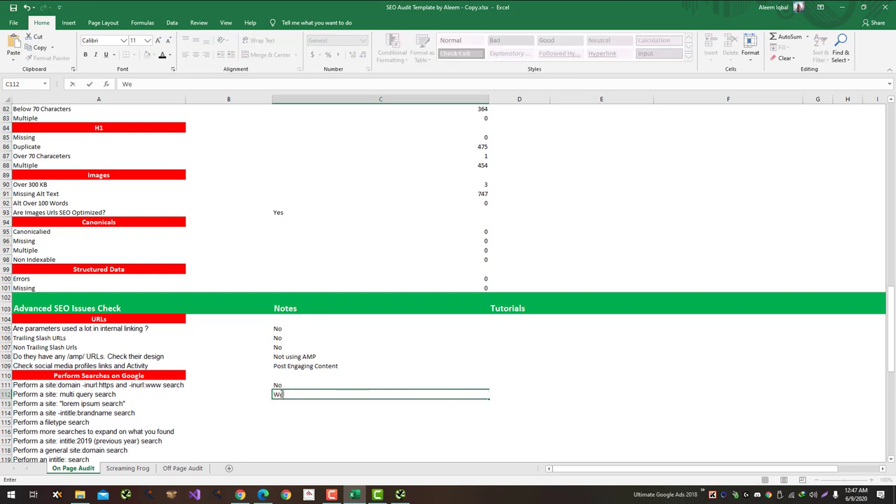
{"action": "type", "text": "ird Pages"}
{"action": "key", "text": "Return"}
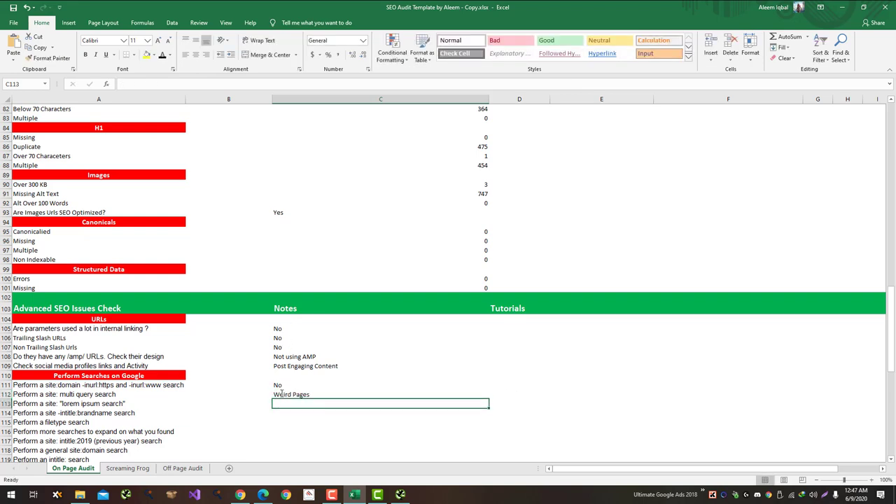
{"action": "key", "text": "Right"}
{"action": "key", "text": "Up"}
{"action": "key", "text": "ctrl+v"}
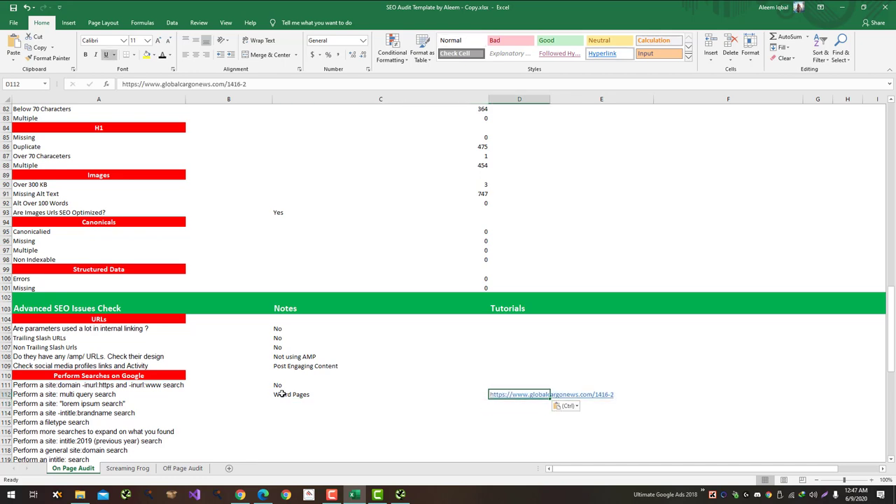
Step: Copy the IAG Cargo article URL (globalcargonews.com/1884-2) and paste it into E112
{"action": "left_click", "coordinate": [518, 394]}
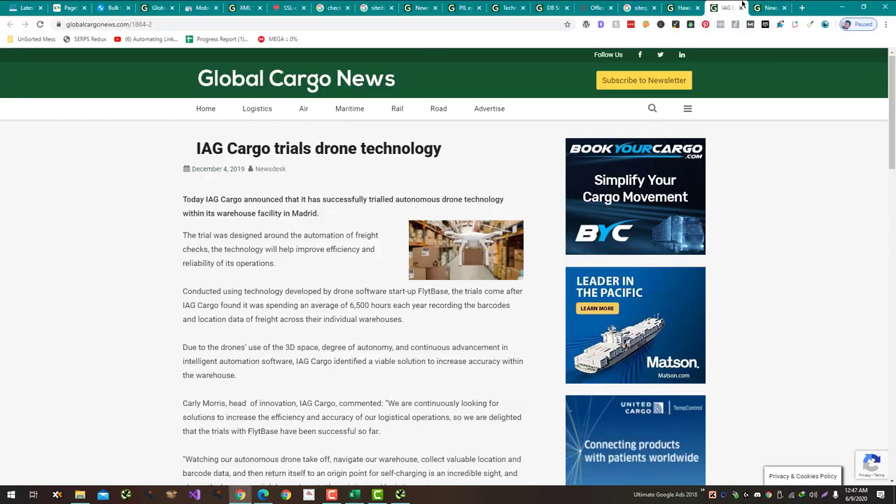
{"action": "left_click", "coordinate": [203, 23]}
{"action": "key", "text": "ctrl+c"}
{"action": "key", "text": "alt+Tab"}
{"action": "key", "text": "ctrl+v"}
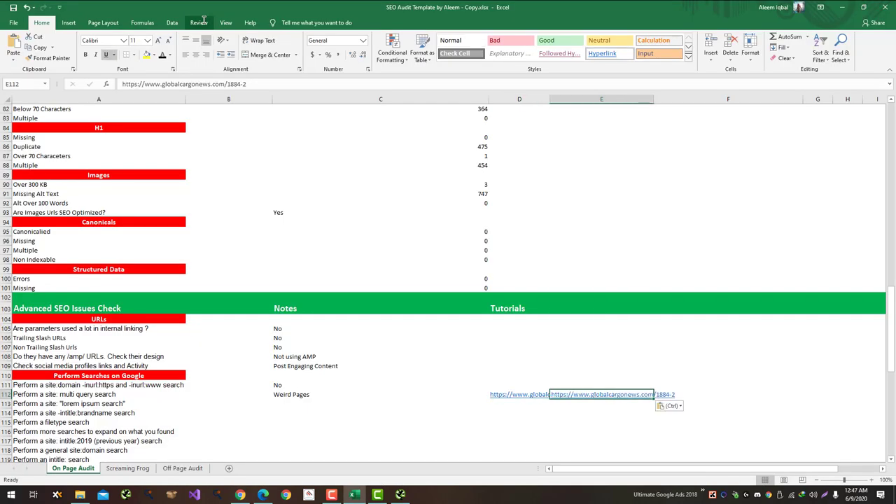
Step: Copy the lorem ipsum search task text from cell A113
{"action": "left_click", "coordinate": [275, 401]}
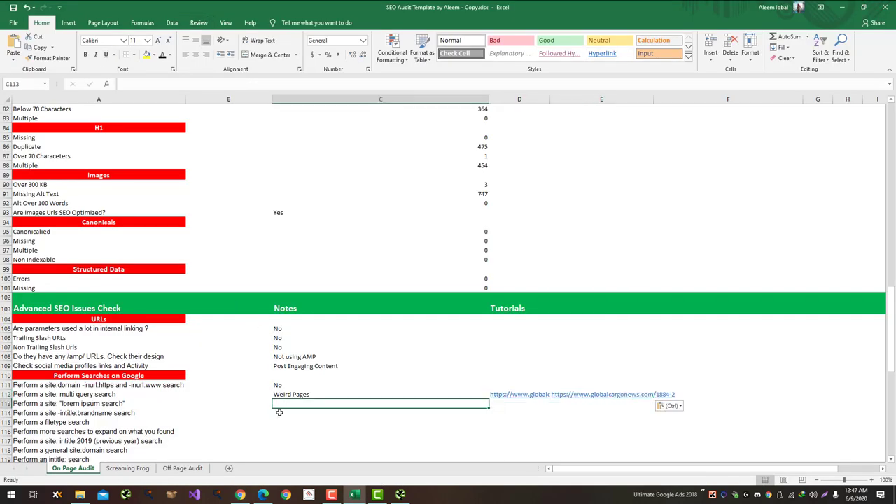
{"action": "key", "text": "alt+Tab"}
{"action": "key", "text": "ctrl+shift+Tab"}
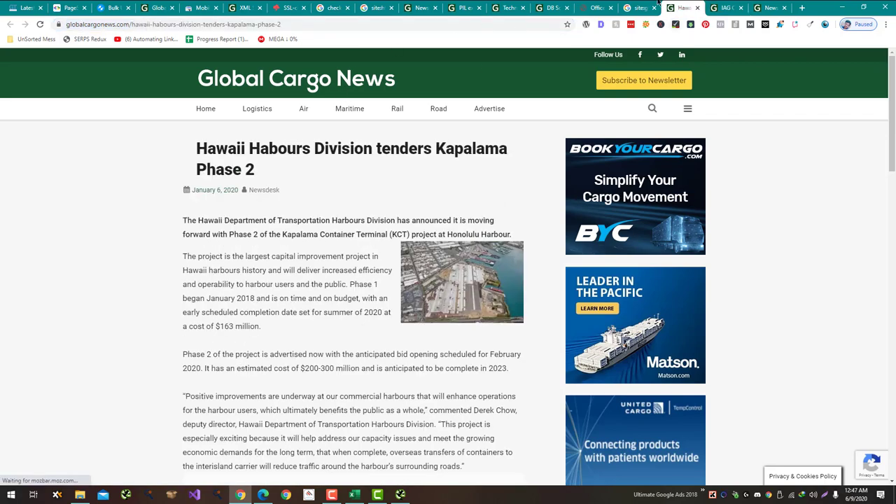
{"action": "key", "text": "ctrl+shift+Tab"}
{"action": "scroll", "coordinate": [285, 159], "scroll_direction": "up", "scroll_amount": 6}
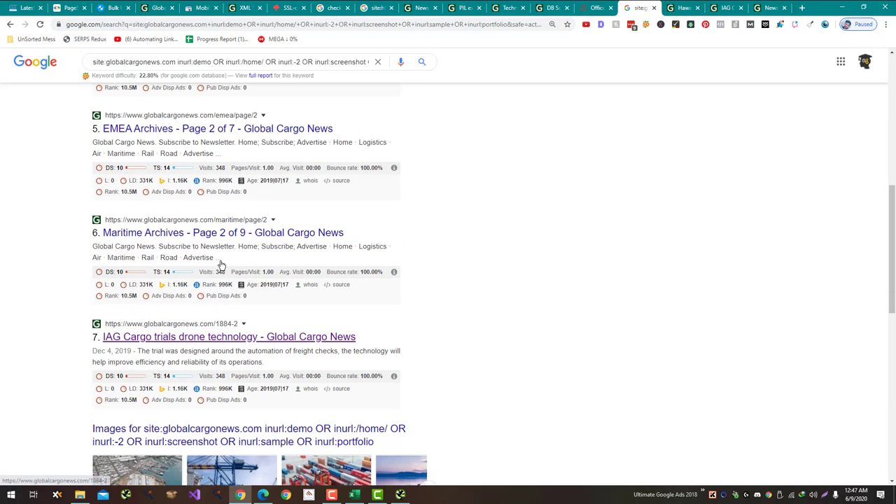
{"action": "key", "text": "alt+Tab"}
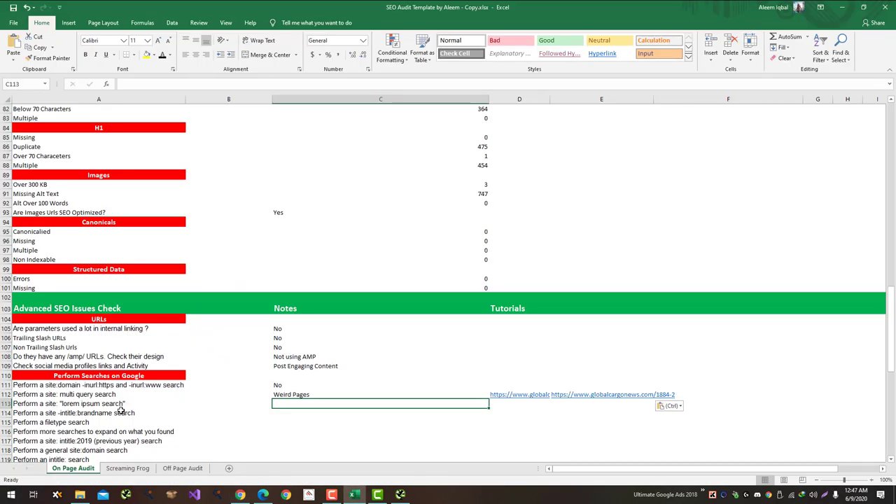
{"action": "left_click", "coordinate": [119, 405]}
{"action": "key", "text": "ctrl+c"}
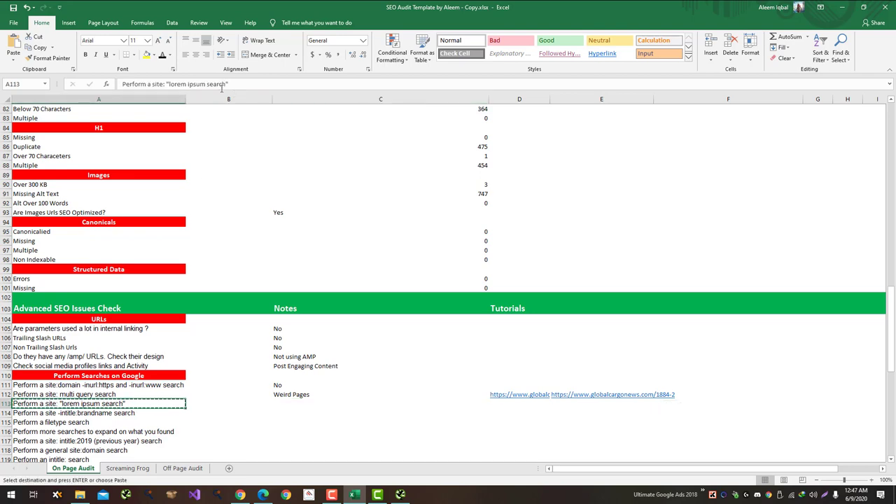
Step: Search Google for site:globalcargonews.com "lorem ipsum"
{"action": "key", "text": "alt+Tab"}
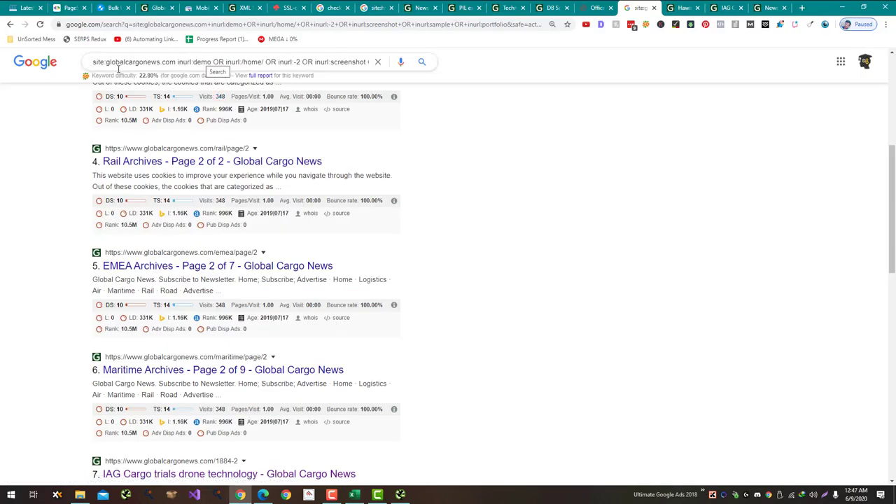
{"action": "left_click", "coordinate": [175, 61]}
{"action": "key", "text": "ctrl+a"}
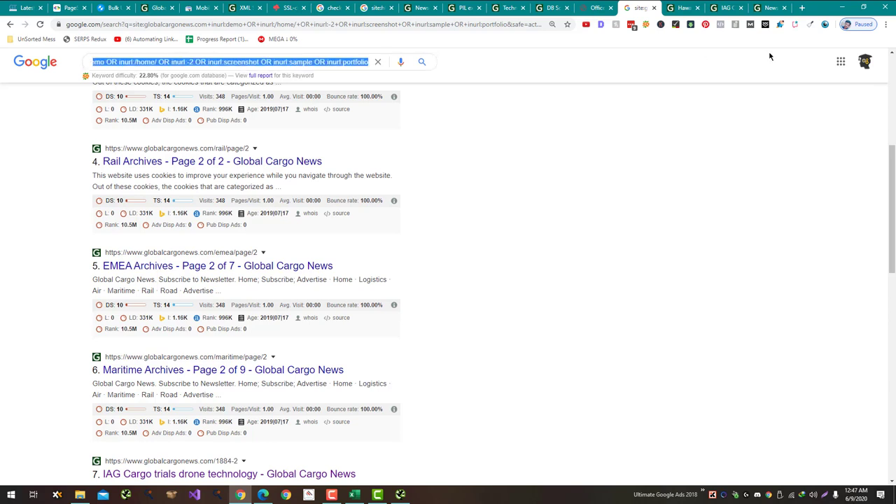
{"action": "key", "text": "ctrl+v"}
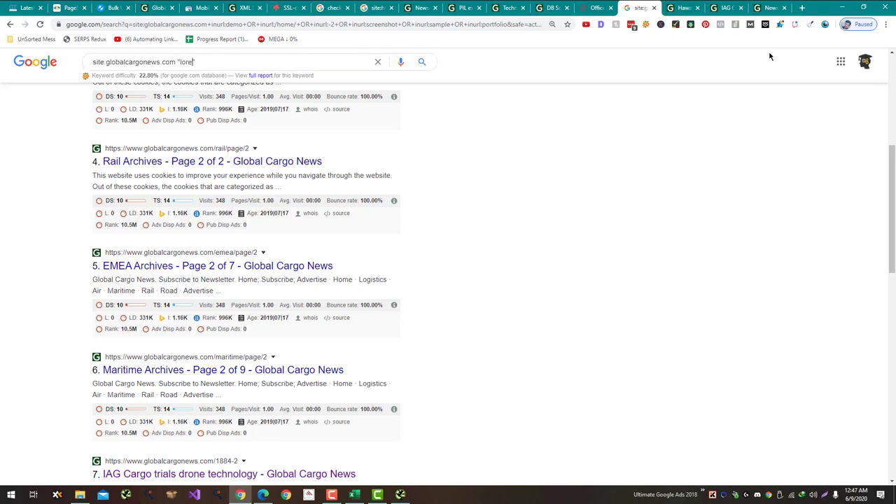
{"action": "type", "text": "\"lorem ipsum search\""}
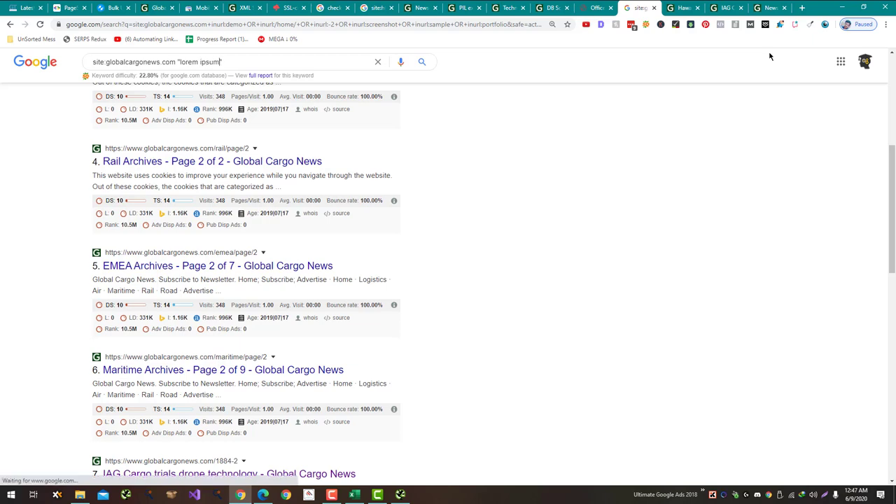
{"action": "key", "text": "alt+Tab"}
{"action": "key", "text": "alt+Tab"}
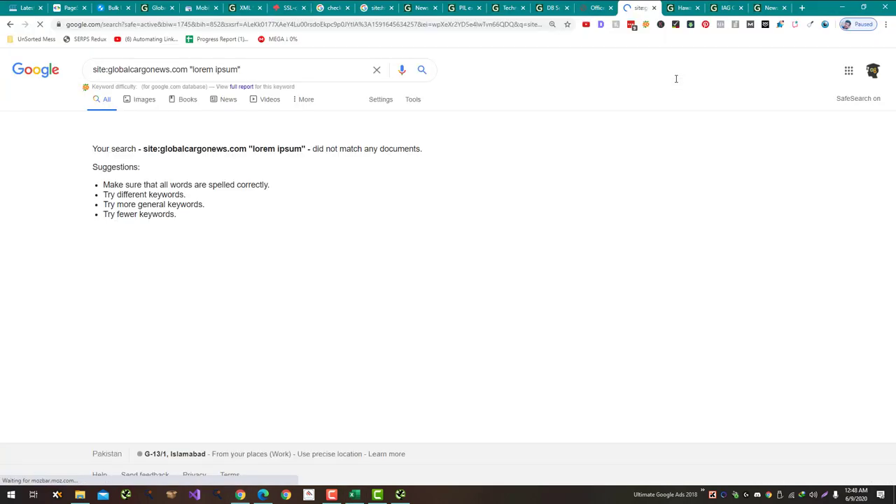
{"action": "key", "text": "alt+Tab"}
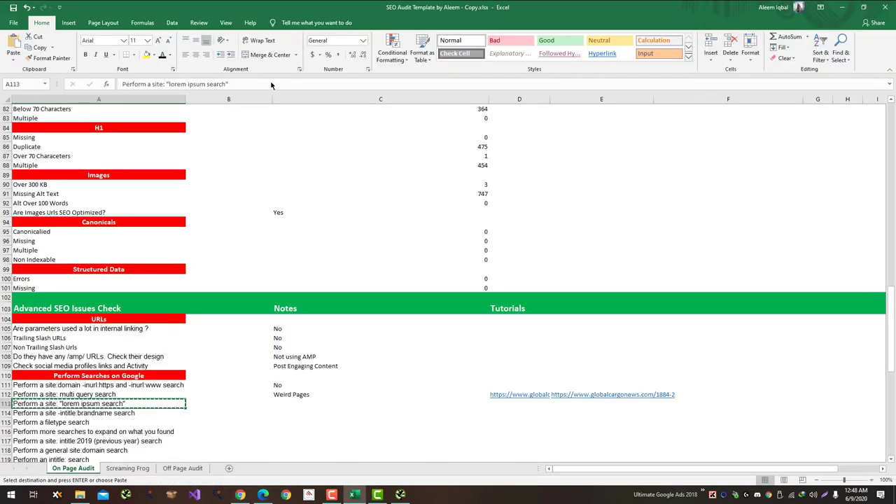
{"action": "key", "text": "alt+Tab"}
Step: Rerun the search for just "lorem", find no pages, and record No in C113
{"action": "double_click", "coordinate": [226, 72]}
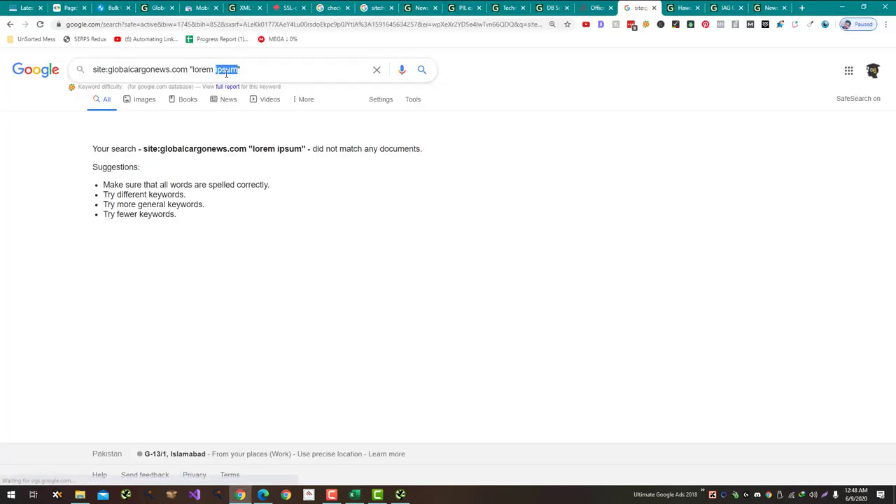
{"action": "key", "text": "BackSpace"}
{"action": "key", "text": "BackSpace"}
{"action": "key", "text": "Return"}
{"action": "key", "text": "alt+Tab"}
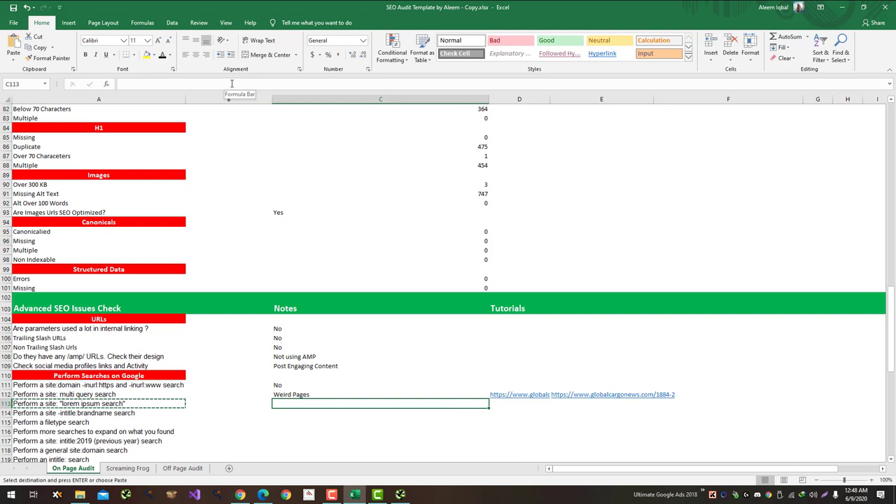
{"action": "type", "text": "No"}
{"action": "key", "text": "Return"}
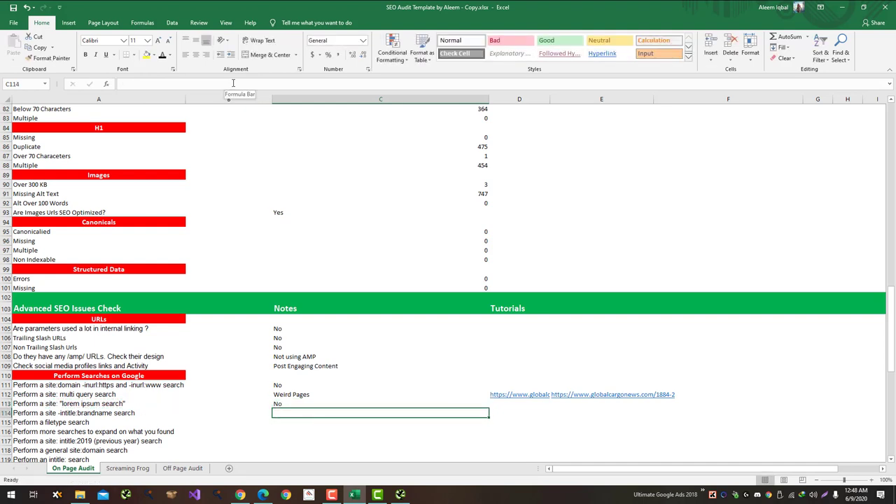
{"action": "key", "text": "alt+Tab"}
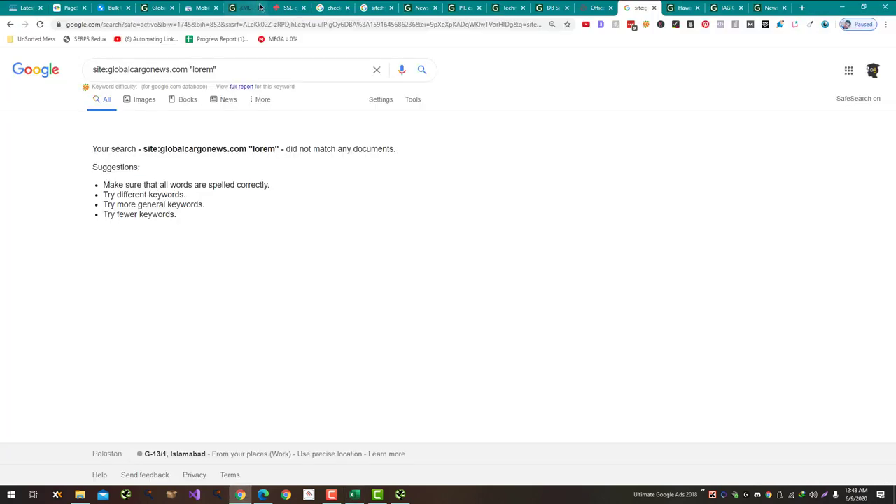
{"action": "left_click", "coordinate": [191, 68]}
{"action": "left_click_drag", "start_coordinate": [190, 69], "coordinate": [248, 79]}
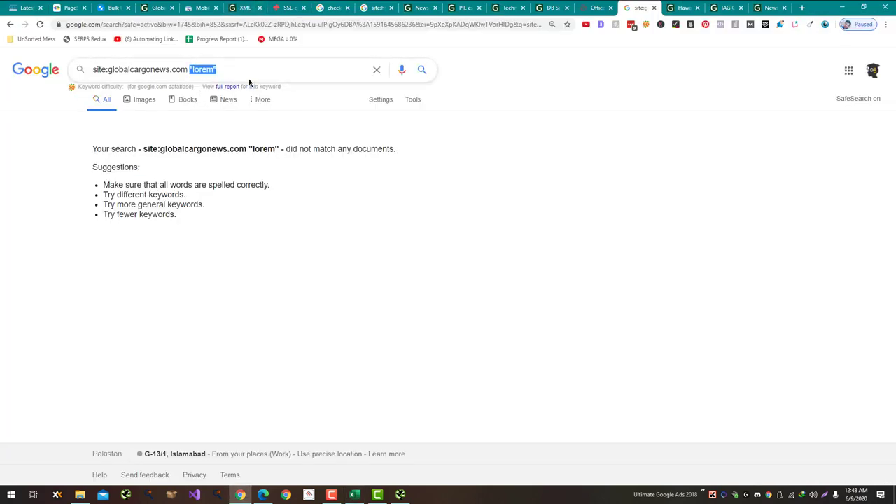
Step: Search site:globalcargonews.com -intitle:"Global Cargo News" for pages without the brand in titles
{"action": "type", "text": "-intitle:brandname"}
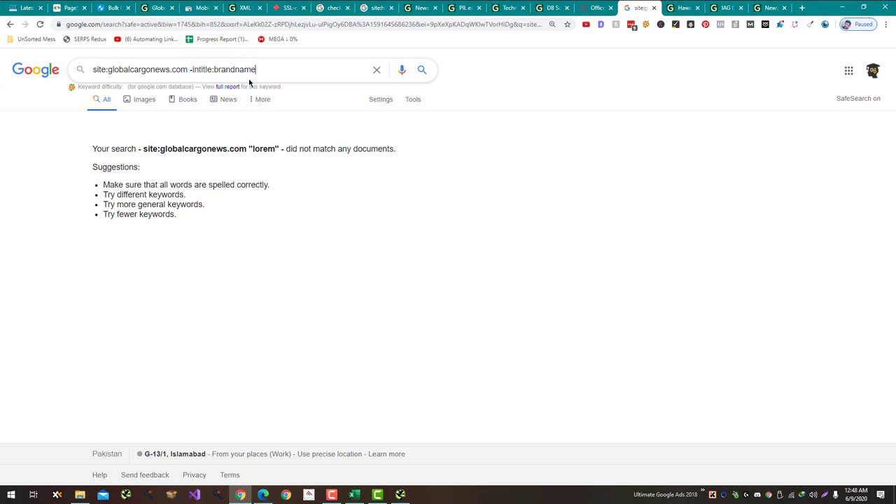
{"action": "key", "text": "Return"}
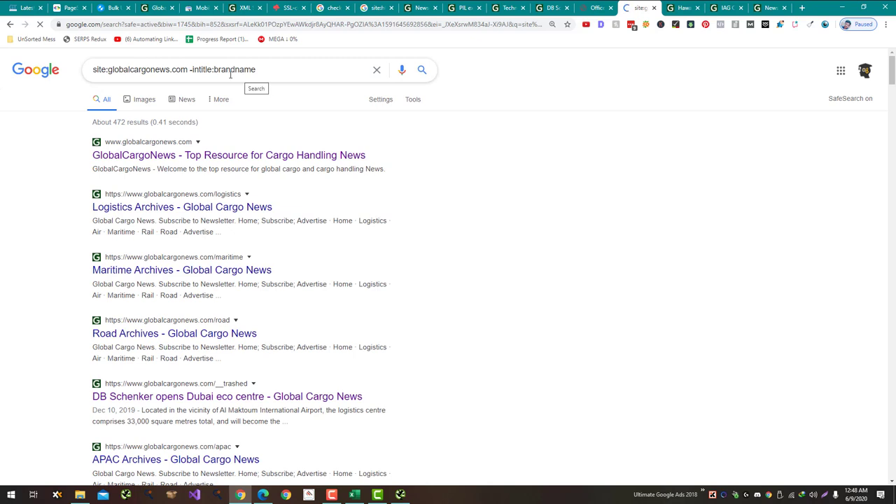
{"action": "left_click_drag", "start_coordinate": [286, 249], "coordinate": [400, 72]}
{"action": "type", "text": "\""}
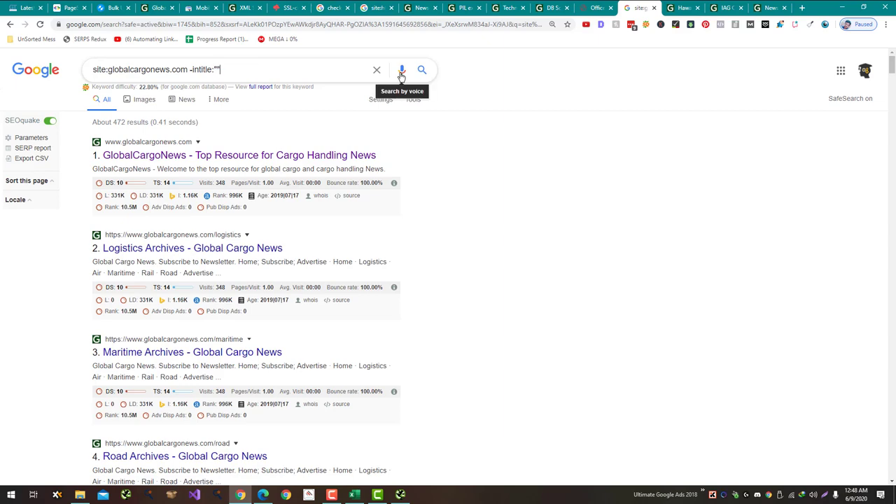
{"action": "key", "text": "ctrl+v"}
{"action": "type", "text": "\""}
{"action": "key", "text": "Return"}
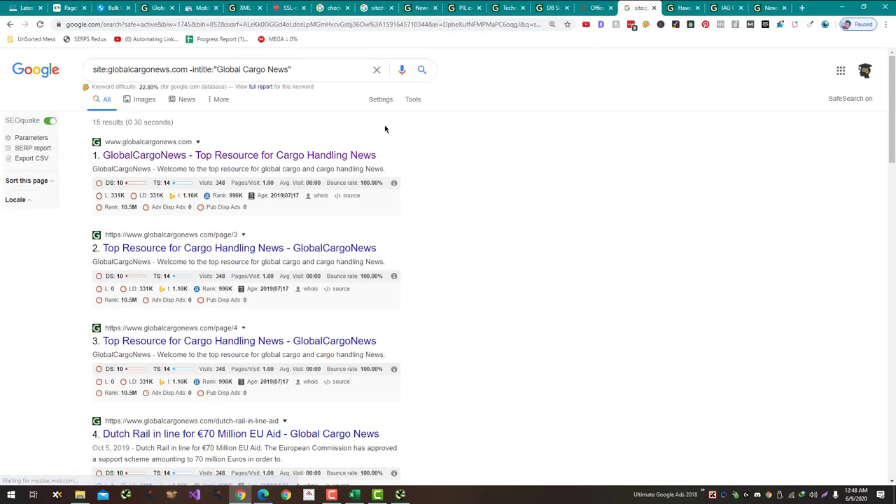
{"action": "scroll", "coordinate": [406, 145], "scroll_direction": "down", "scroll_amount": 7}
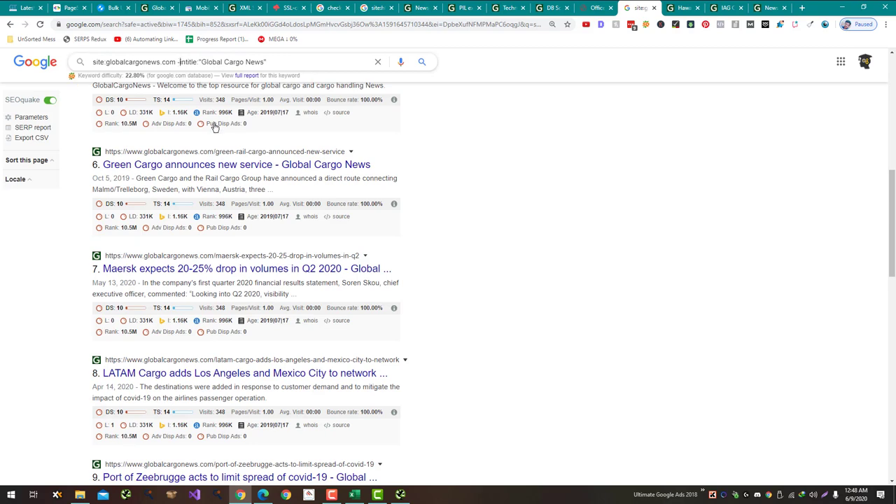
Step: Run the -allintitle:"Global Cargo News" version and find brand occurrences on the results page
{"action": "type", "text": "all"}
{"action": "key", "text": "Return"}
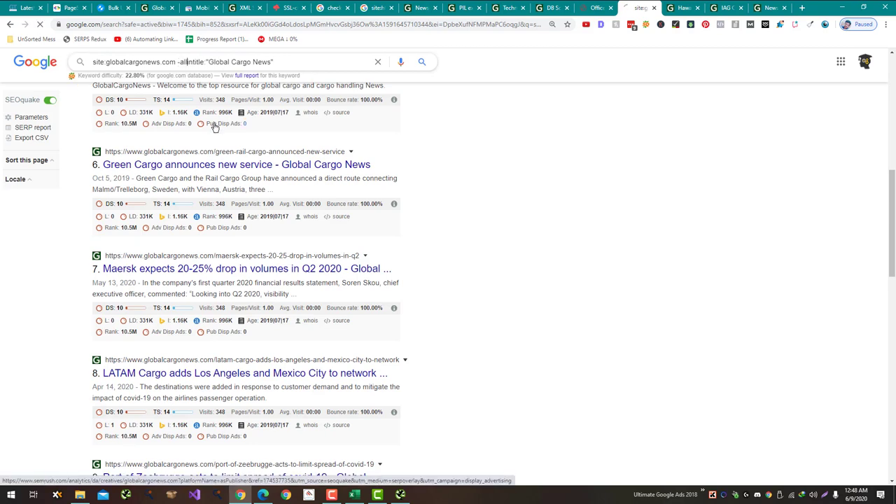
{"action": "scroll", "coordinate": [304, 123], "scroll_direction": "down", "scroll_amount": 15}
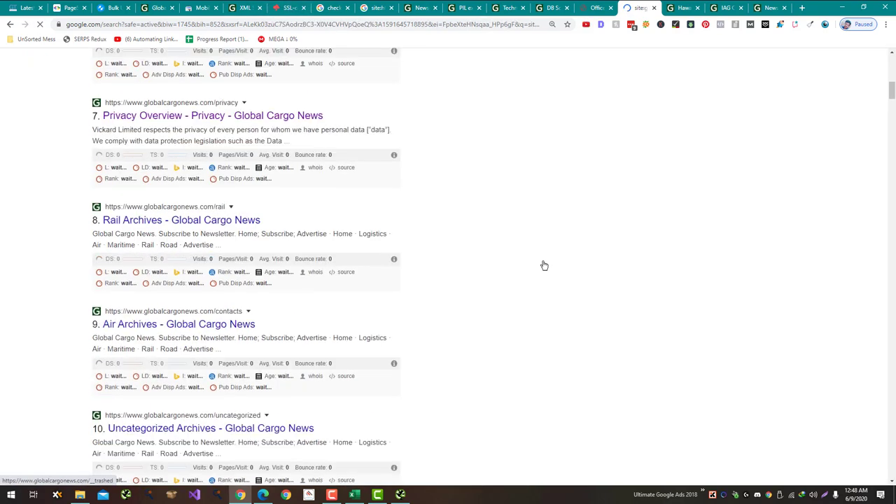
{"action": "scroll", "coordinate": [555, 269], "scroll_direction": "down", "scroll_amount": 20}
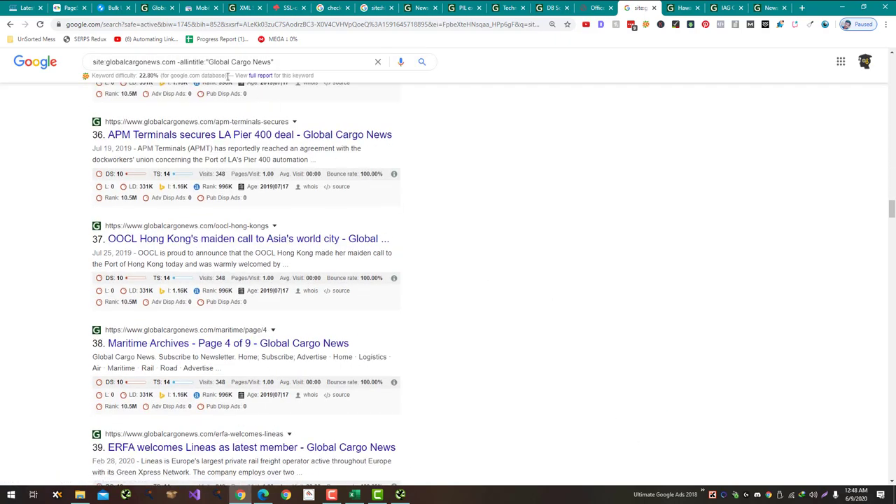
{"action": "left_click", "coordinate": [208, 62]}
{"action": "left_click_drag", "start_coordinate": [217, 61], "coordinate": [269, 62]}
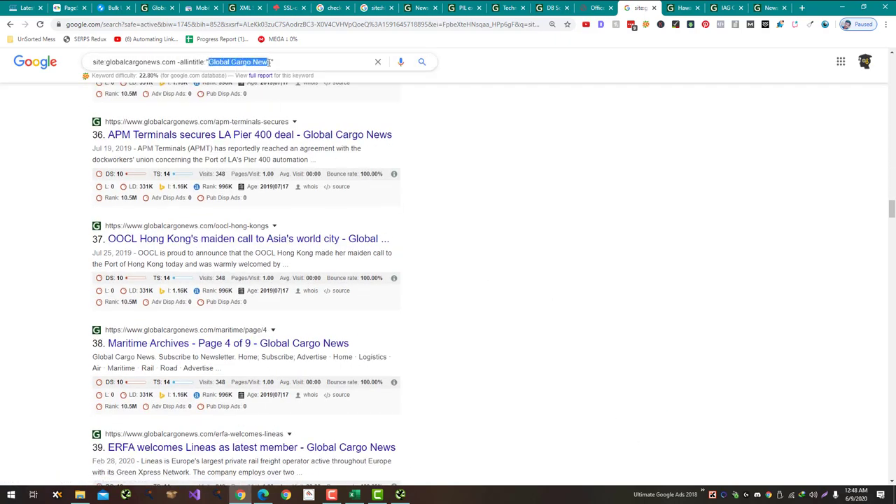
{"action": "key", "text": "ctrl+t"}
{"action": "key", "text": "ctrl+w"}
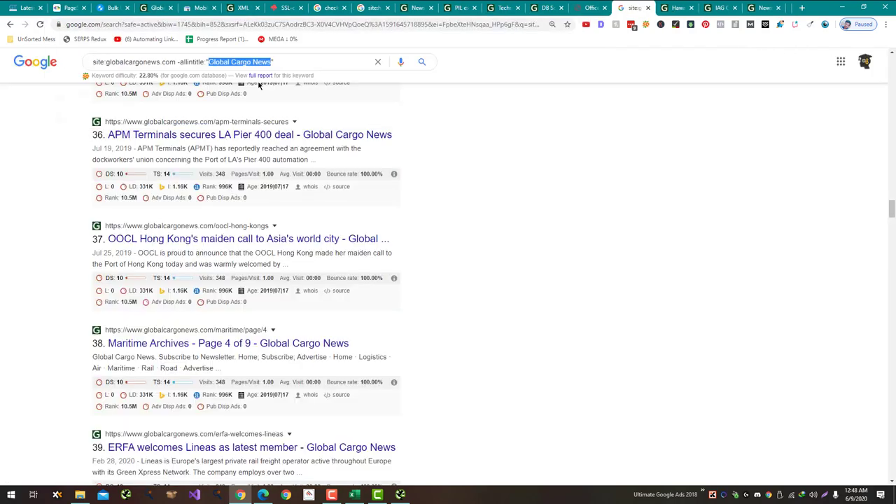
{"action": "key", "text": "ctrl+f"}
{"action": "key", "text": "Return"}
{"action": "key", "text": "Return"}
{"action": "key", "text": "Return"}
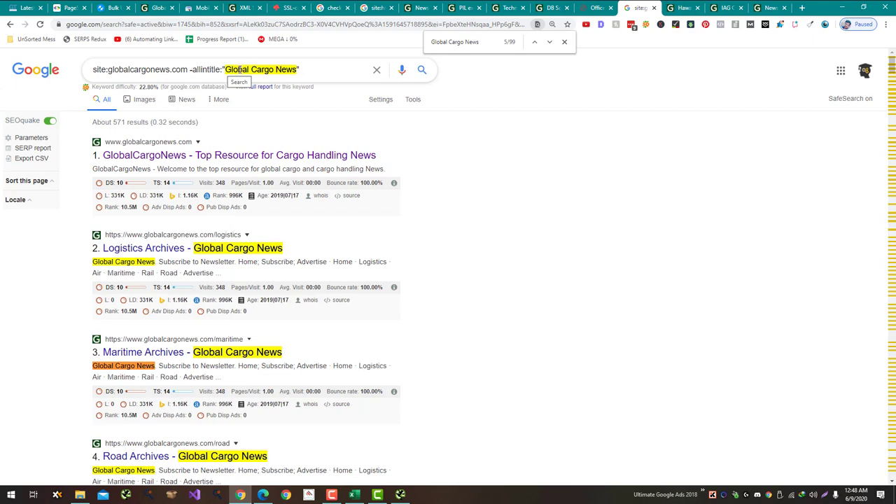
Step: Narrow the query to -intitle:"Global Cargo" and remove a stray dot
{"action": "double_click", "coordinate": [286, 69]}
{"action": "key", "text": "BackSpace"}
{"action": "key", "text": "BackSpace"}
{"action": "key", "text": "Return"}
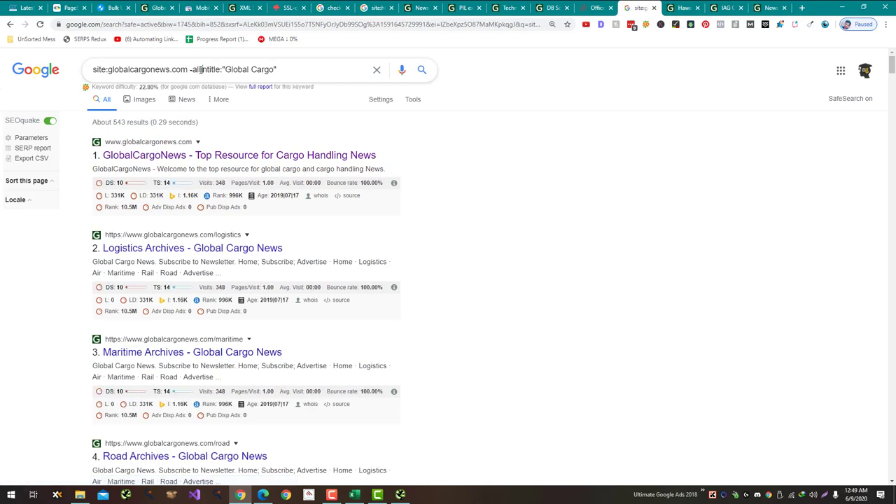
{"action": "left_click_drag", "start_coordinate": [202, 70], "coordinate": [191, 69]}
{"action": "key", "text": "BackSpace"}
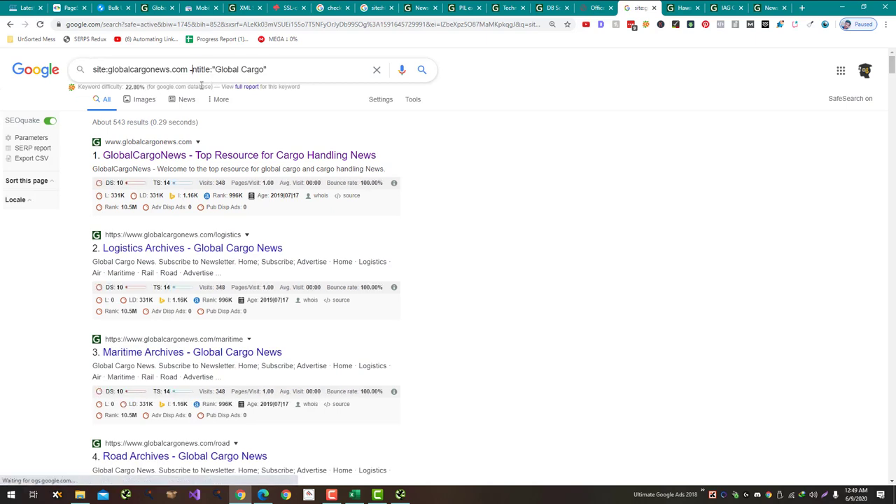
{"action": "type", "text": "."}
{"action": "key", "text": "Return"}
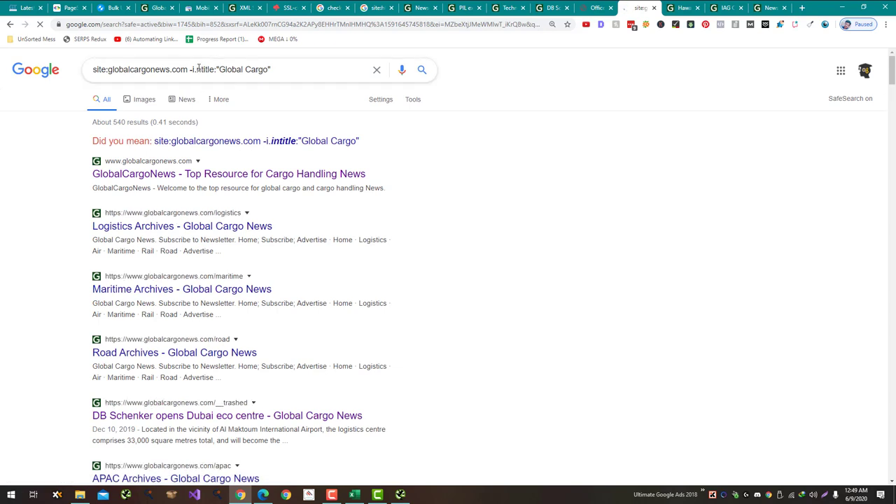
{"action": "left_click", "coordinate": [197, 69]}
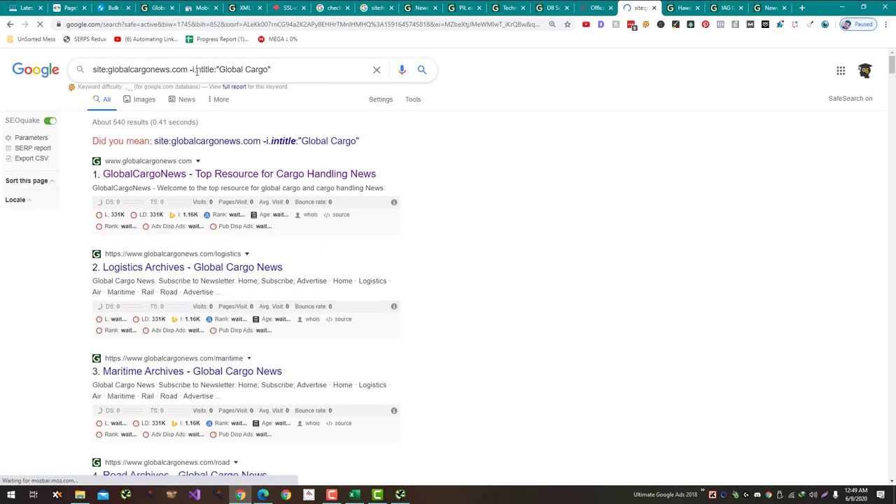
{"action": "key", "text": "BackSpace"}
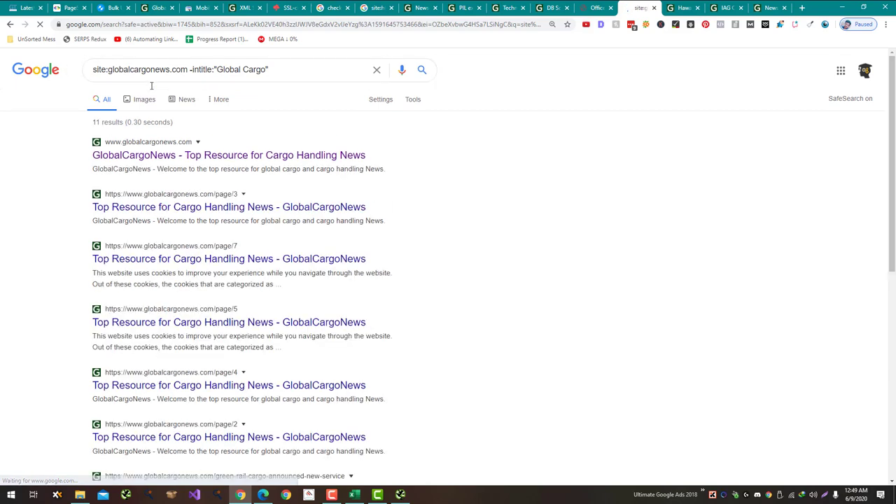
Step: Scan the results and open the Konecranes mobile harbour crane article
{"action": "scroll", "coordinate": [270, 245], "scroll_direction": "down", "scroll_amount": 5}
{"action": "scroll", "coordinate": [270, 242], "scroll_direction": "down", "scroll_amount": 5}
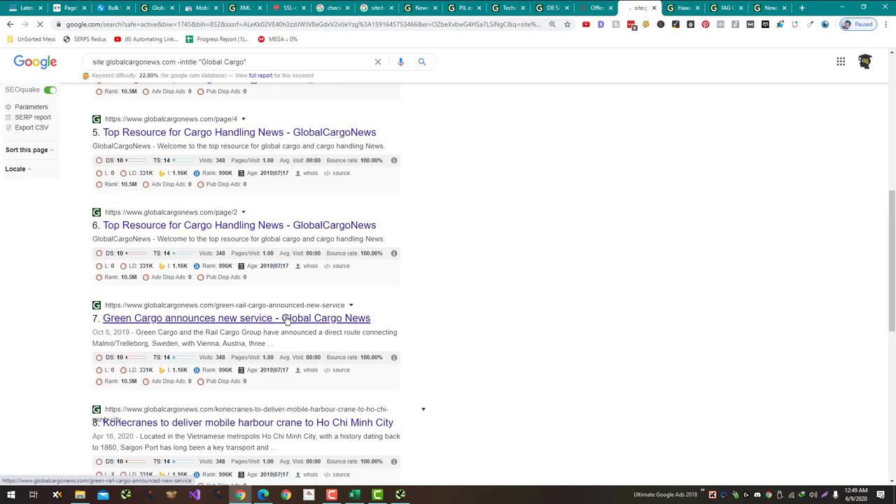
{"action": "scroll", "coordinate": [285, 318], "scroll_direction": "down", "scroll_amount": 2}
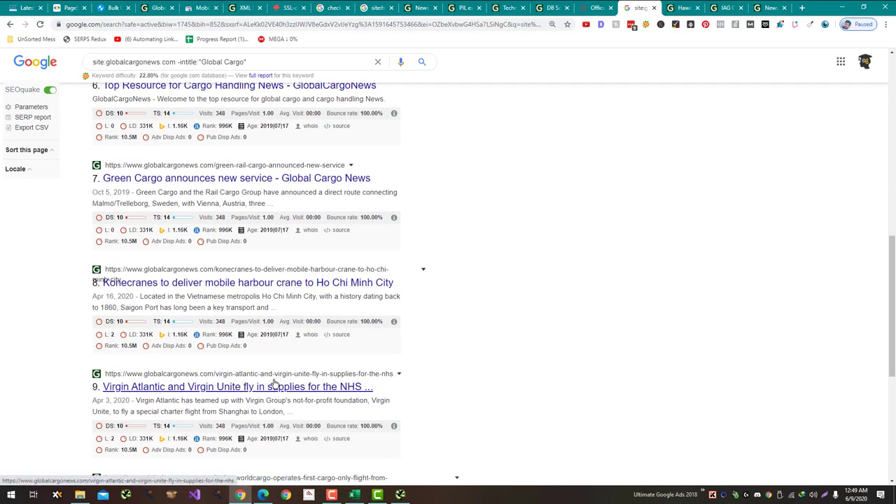
{"action": "scroll", "coordinate": [275, 382], "scroll_direction": "up", "scroll_amount": 3}
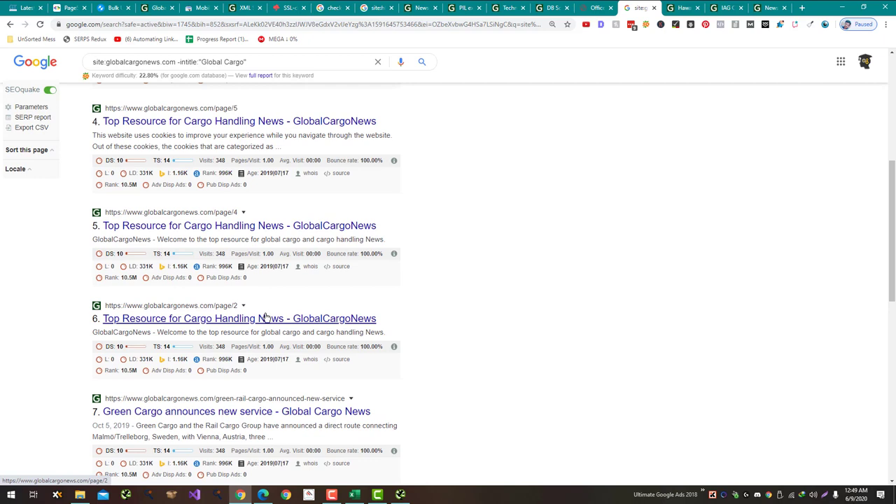
{"action": "scroll", "coordinate": [275, 264], "scroll_direction": "up", "scroll_amount": 5}
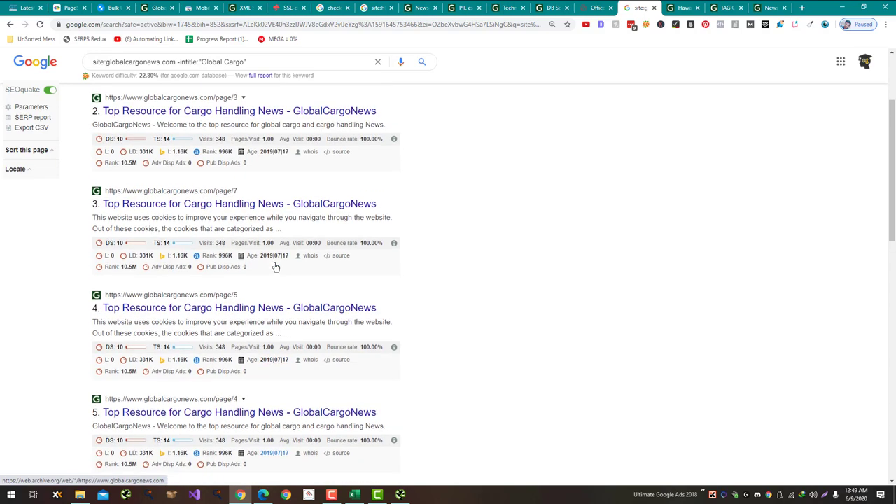
{"action": "scroll", "coordinate": [274, 262], "scroll_direction": "down", "scroll_amount": 4}
{"action": "scroll", "coordinate": [274, 261], "scroll_direction": "down", "scroll_amount": 7}
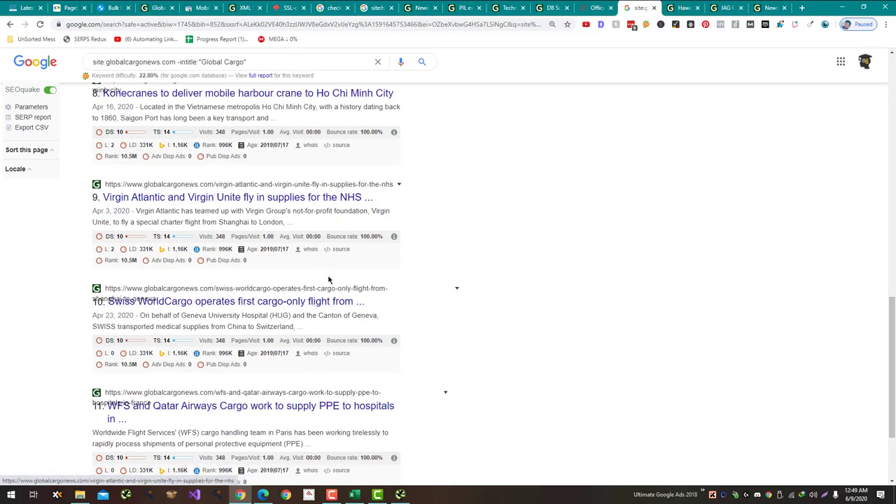
{"action": "scroll", "coordinate": [329, 278], "scroll_direction": "up", "scroll_amount": 2}
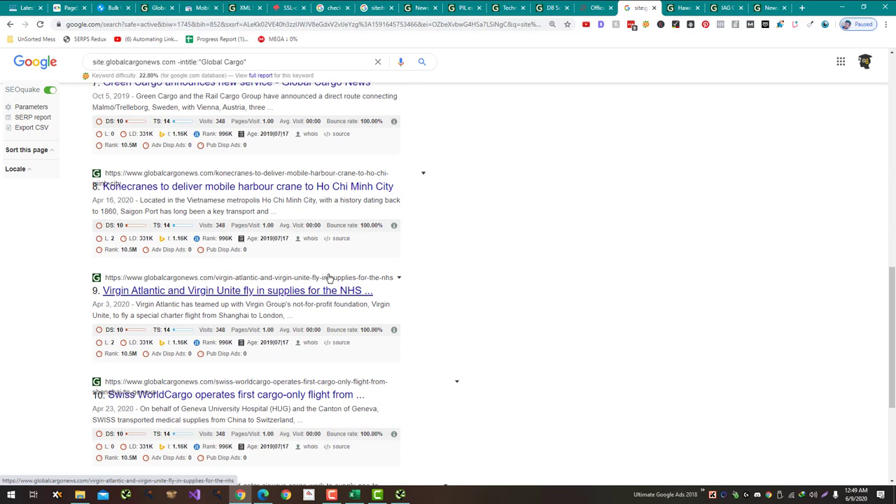
{"action": "key", "text": "alt+Tab"}
{"action": "key", "text": "alt+Tab"}
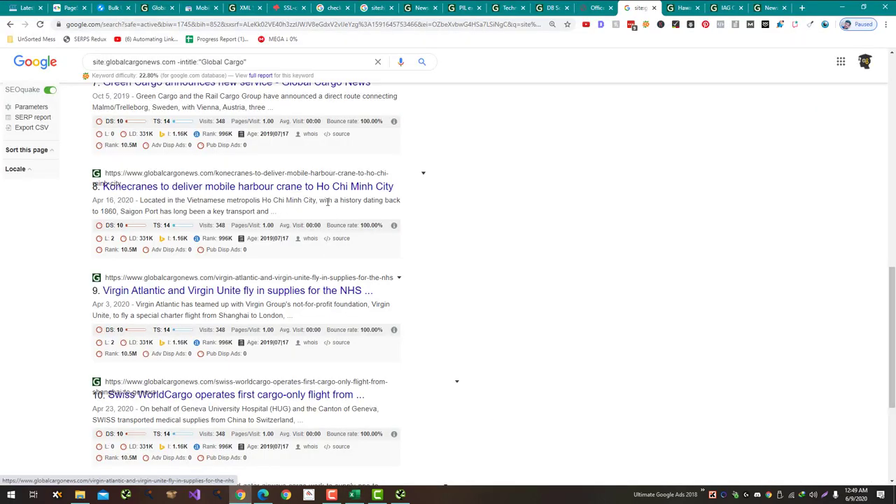
{"action": "left_click", "coordinate": [328, 185]}
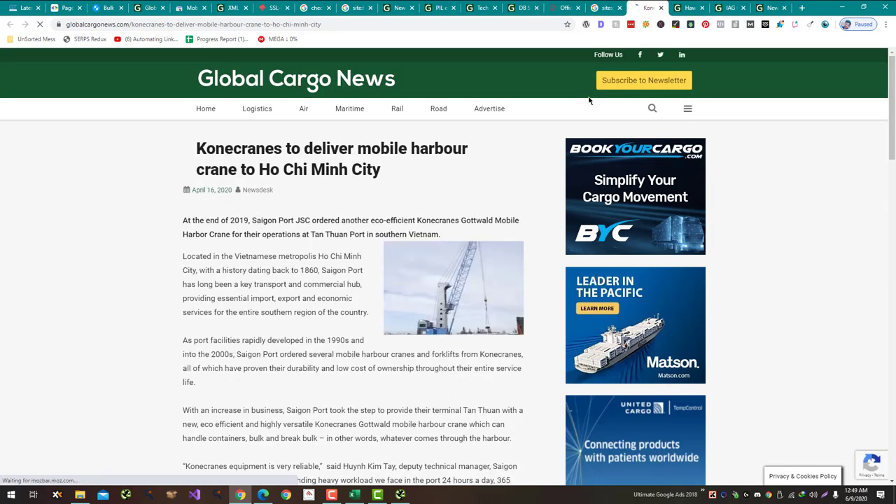
{"action": "scroll", "coordinate": [494, 142], "scroll_direction": "down", "scroll_amount": 6}
{"action": "scroll", "coordinate": [520, 251], "scroll_direction": "up", "scroll_amount": 3}
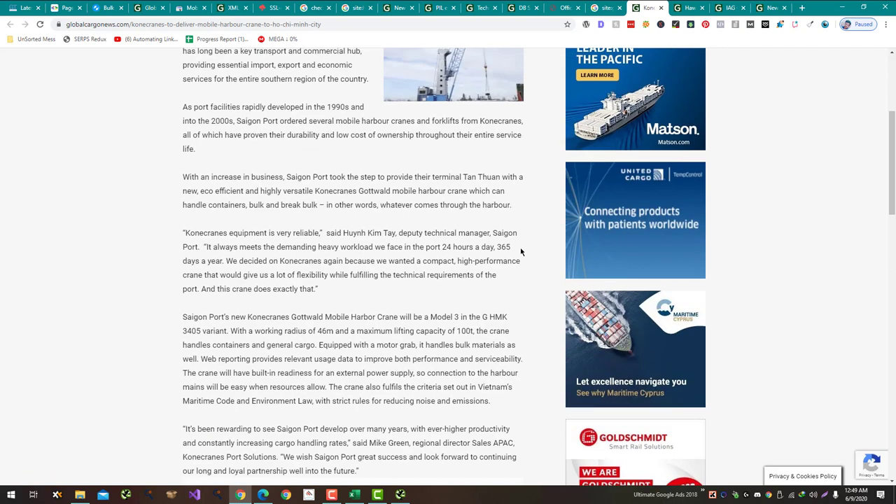
{"action": "scroll", "coordinate": [521, 251], "scroll_direction": "up", "scroll_amount": 3}
Step: Enter No Issues in C114 and copy it
{"action": "key", "text": "alt+Tab"}
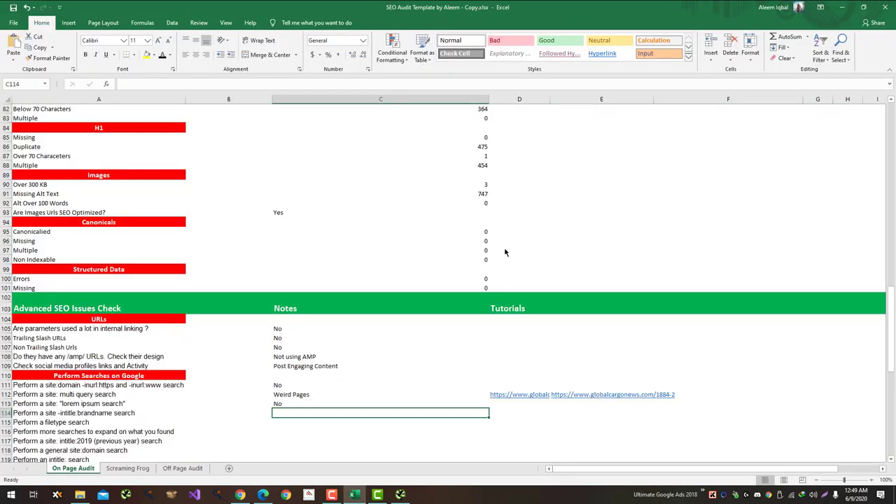
{"action": "type", "text": "No Is"}
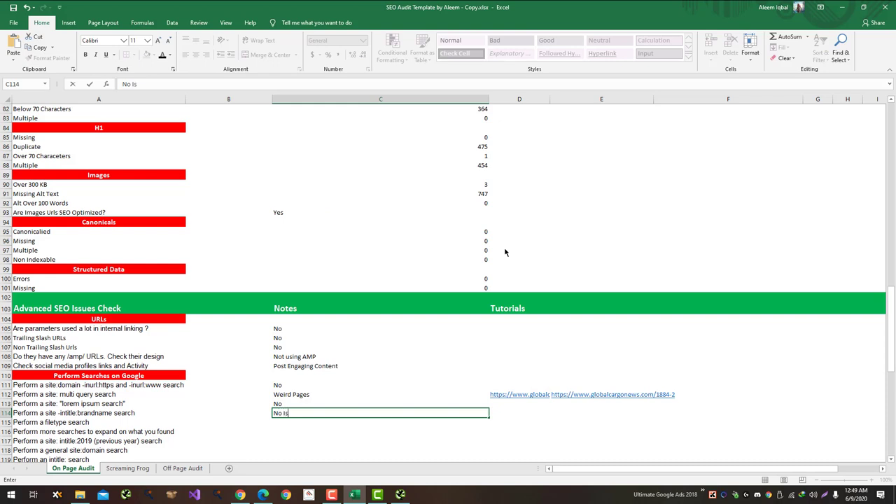
{"action": "type", "text": "sues"}
{"action": "key", "text": "Return"}
{"action": "key", "text": "Up"}
{"action": "key", "text": "ctrl+c"}
Step: Paste No Issues into C113, C111, C107, C106 and C105
{"action": "key", "text": "Up"}
{"action": "key", "text": "ctrl+v"}
{"action": "key", "text": "Up"}
{"action": "key", "text": "Up"}
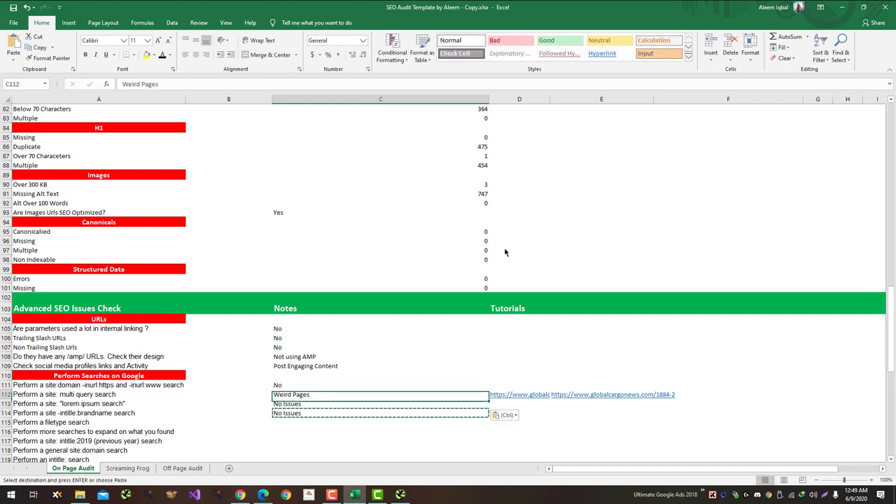
{"action": "key", "text": "ctrl"}
{"action": "key", "text": "Escape"}
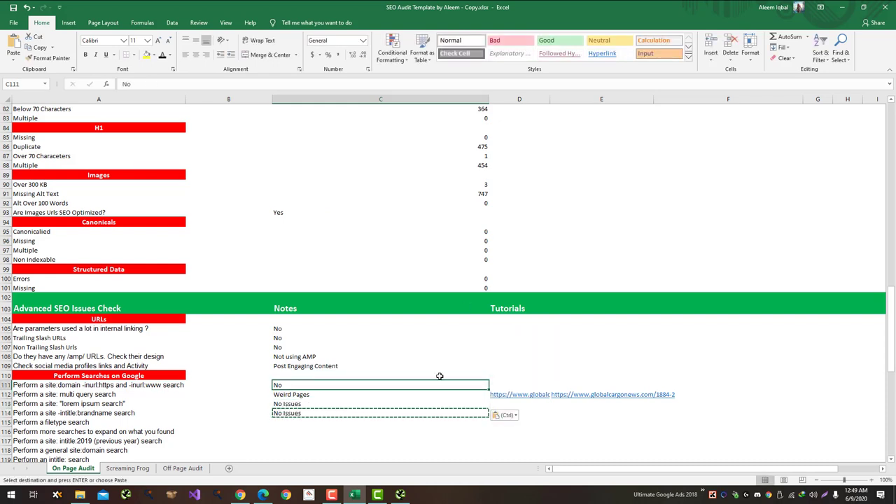
{"action": "key", "text": "ctrl+v"}
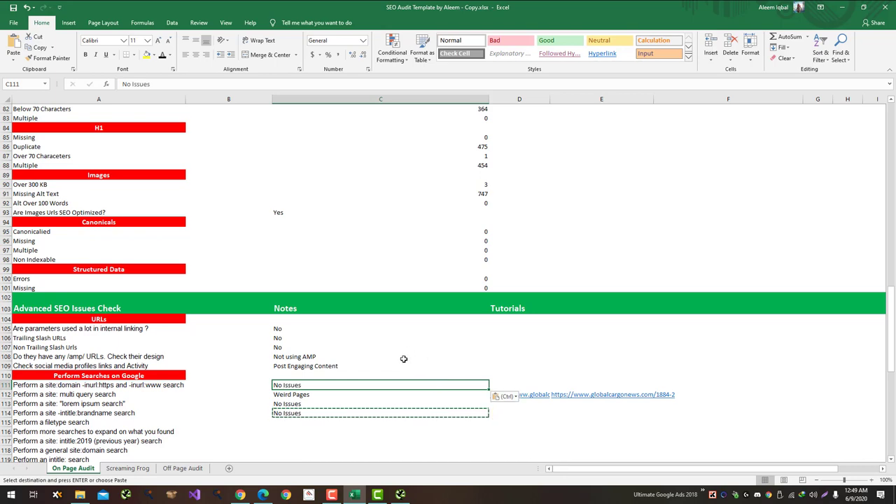
{"action": "key", "text": "Up"}
{"action": "key", "text": "Up"}
{"action": "key", "text": "Up"}
{"action": "key", "text": "Up"}
{"action": "key", "text": "ctrl+v"}
{"action": "key", "text": "Up"}
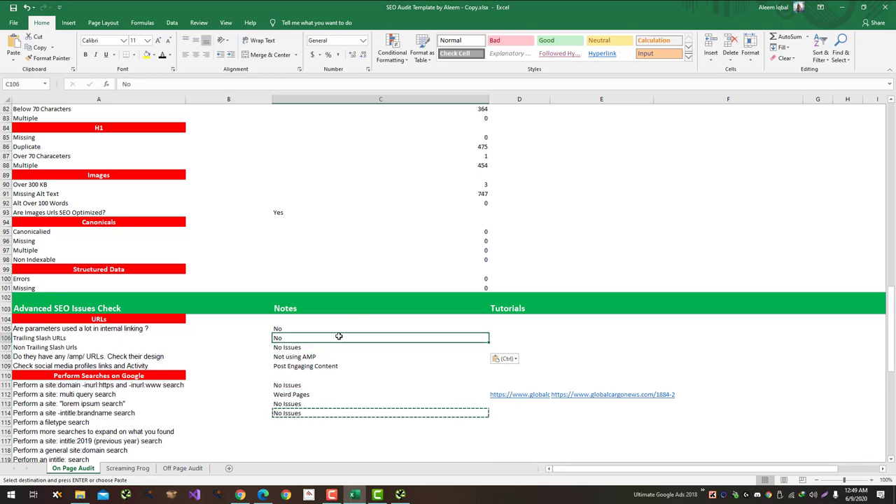
{"action": "key", "text": "ctrl+v"}
{"action": "key", "text": "Up"}
{"action": "key", "text": "ctrl+v"}
Step: Select C115 for the filetype search note and return to the Google site results
{"action": "scroll", "coordinate": [448, 388], "scroll_direction": "down", "scroll_amount": 2}
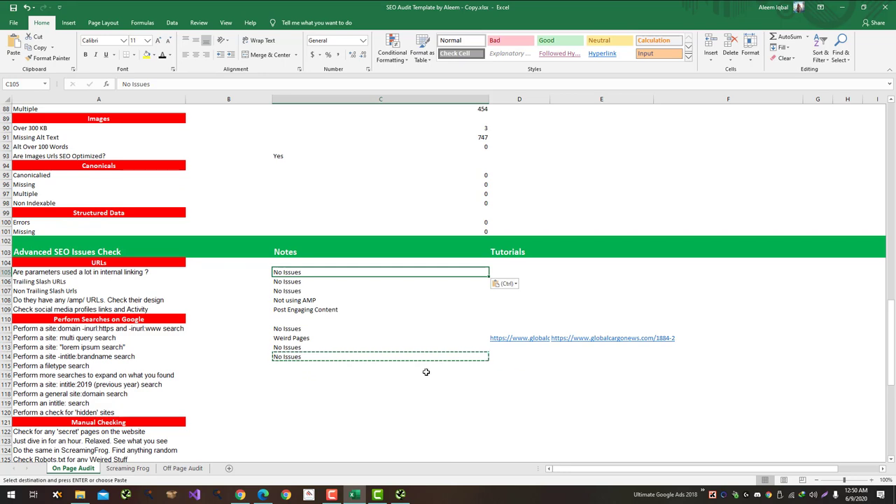
{"action": "left_click", "coordinate": [424, 368]}
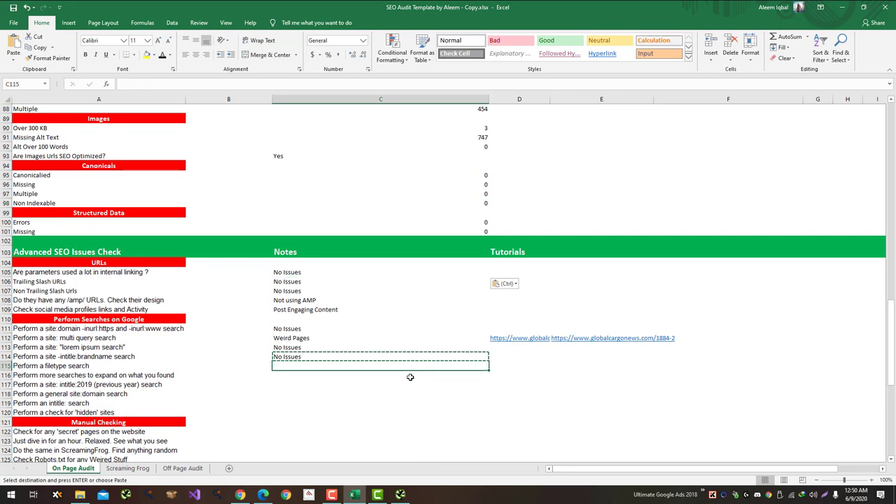
{"action": "key", "text": "alt+Tab"}
{"action": "key", "text": "ctrl+shift+Tab"}
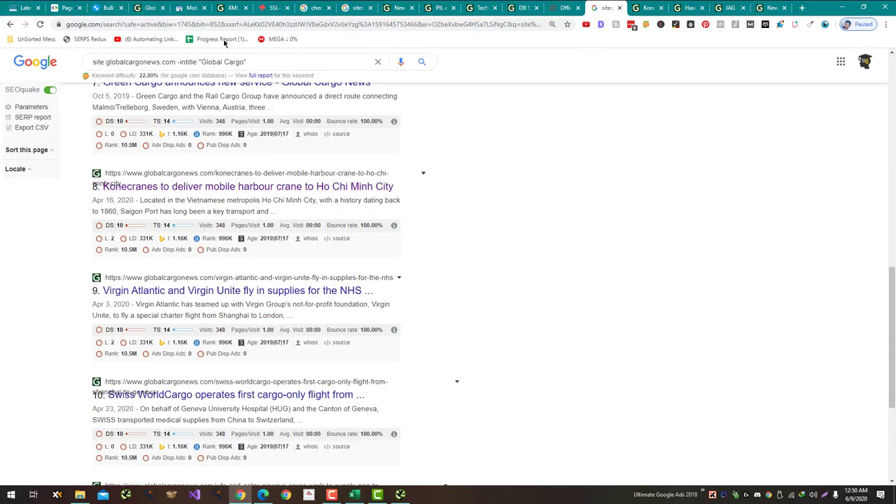
Step: Replace the intitle exclusion with filetype:pdf and search, finding no PDF documents
{"action": "left_click", "coordinate": [179, 61]}
{"action": "left_click_drag", "start_coordinate": [178, 62], "coordinate": [470, 112]}
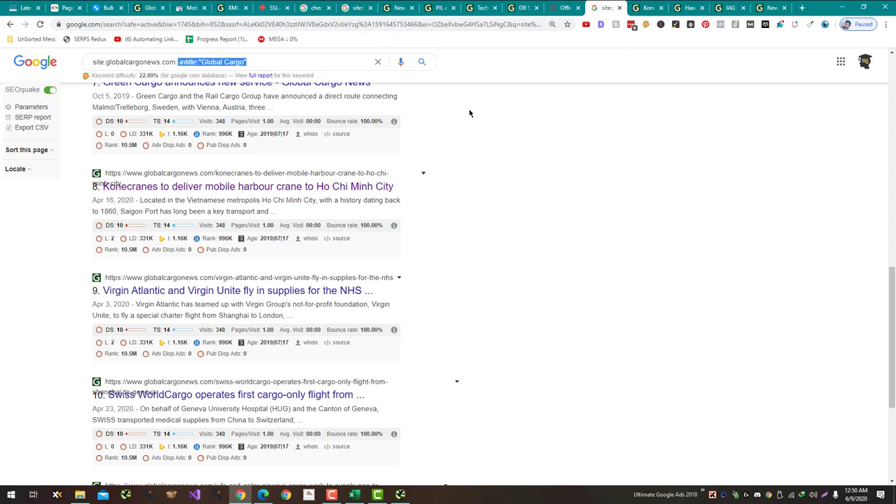
{"action": "type", "text": "f"}
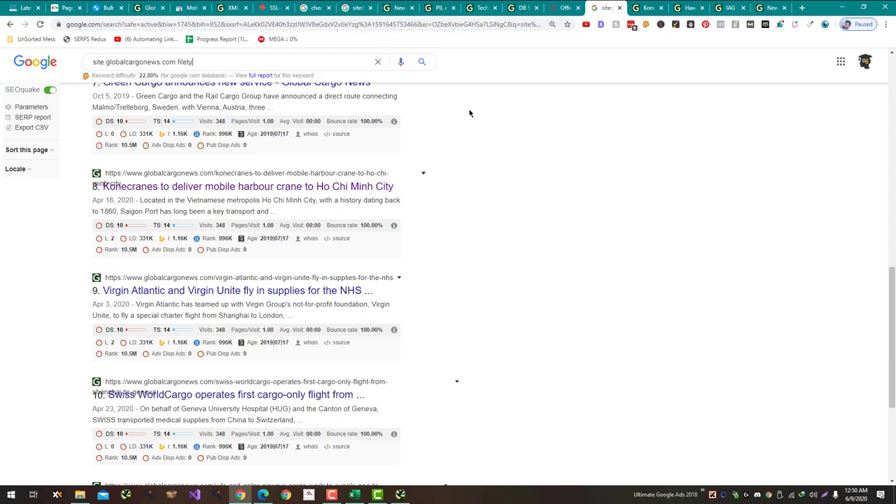
{"action": "type", "text": "iletype:pdf"}
{"action": "key", "text": "Return"}
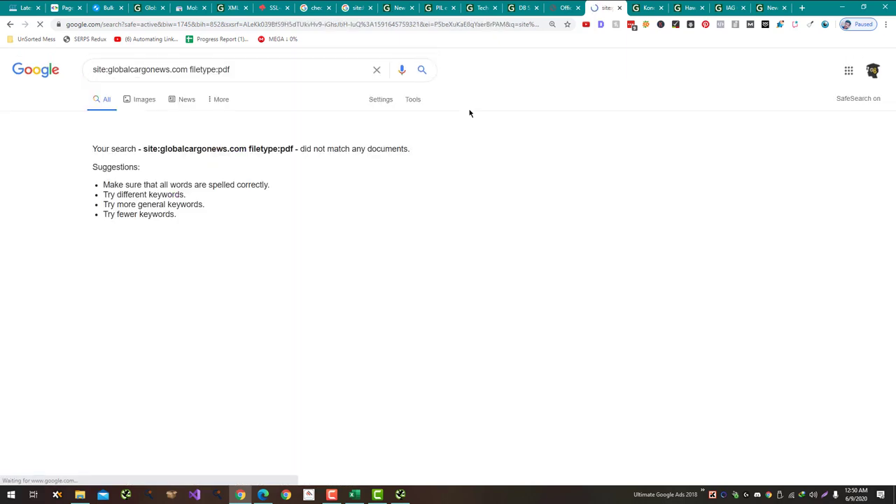
{"action": "key", "text": "alt+Tab"}
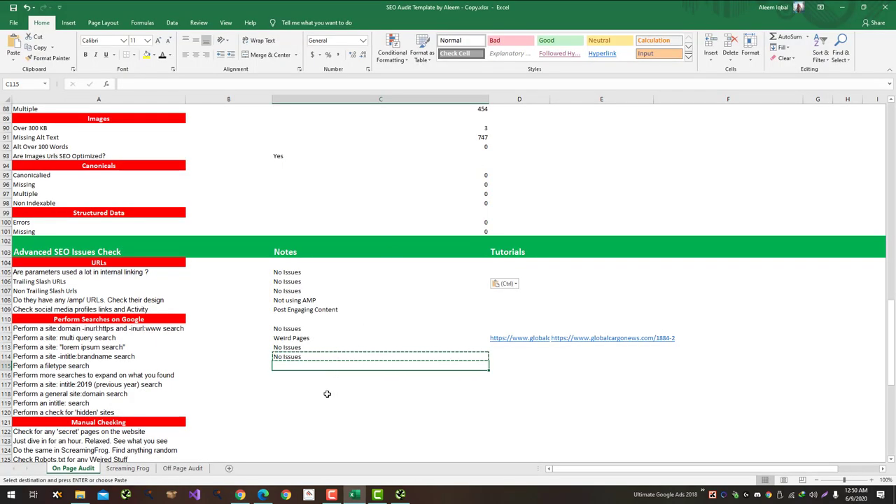
Step: Record PDF in C115 and No Issues in C116 after rechecking the results
{"action": "type", "text": "PDF"}
{"action": "key", "text": "Return"}
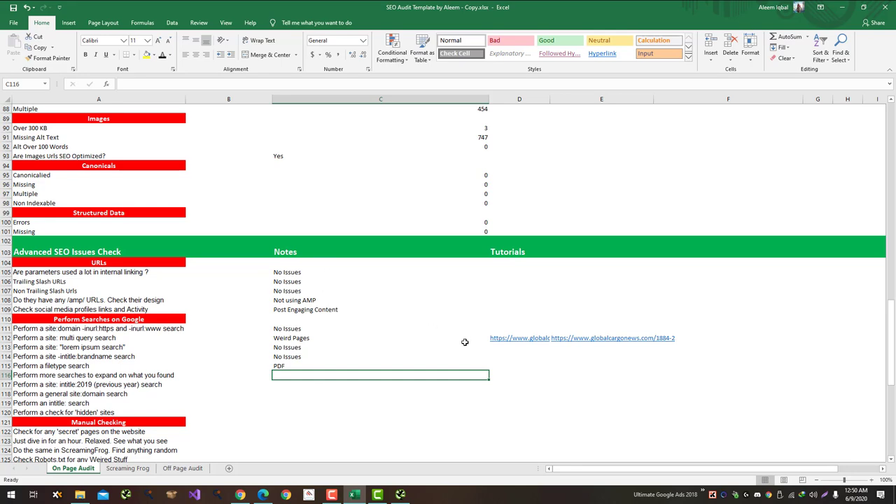
{"action": "key", "text": "alt+Tab"}
{"action": "key", "text": "alt+Tab"}
{"action": "type", "text": "N"}
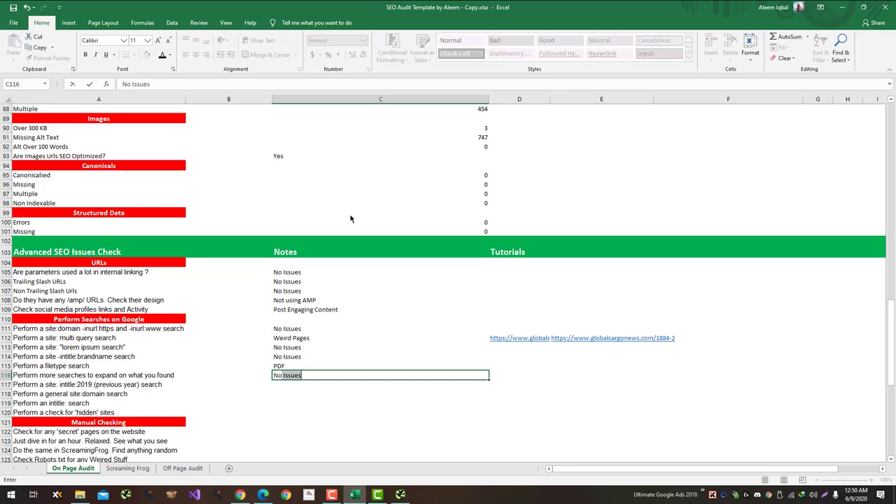
{"action": "key", "text": "Return"}
{"action": "key", "text": "alt+Tab"}
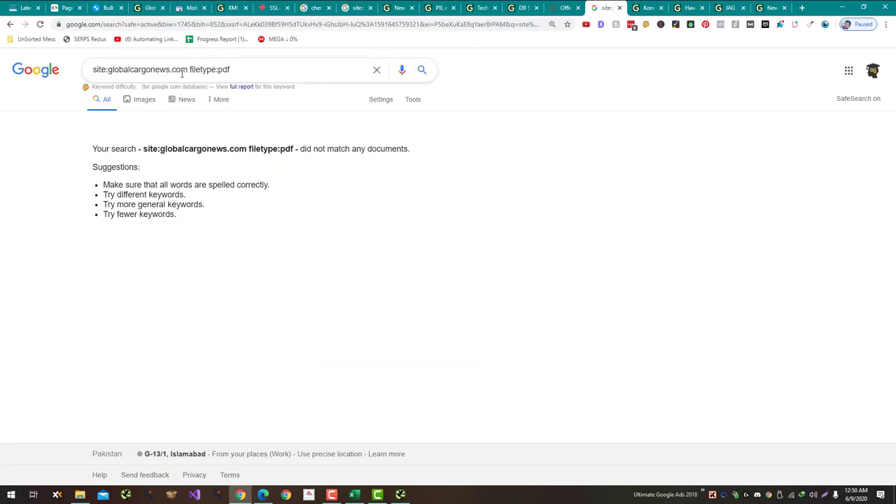
Step: Replace filetype:pdf with intitle:2019 in the site:globalcargonews.com query and search
{"action": "left_click_drag", "start_coordinate": [189, 73], "coordinate": [325, 96]}
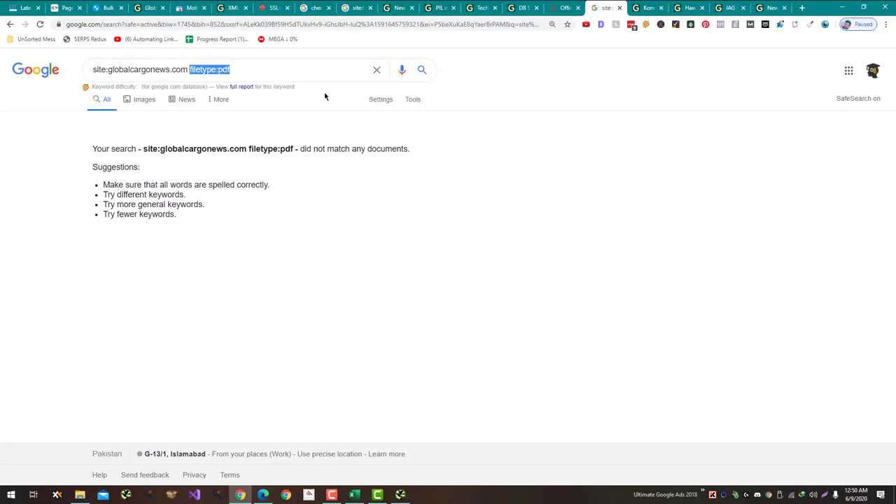
{"action": "type", "text": "intit"}
{"action": "key", "text": "Return"}
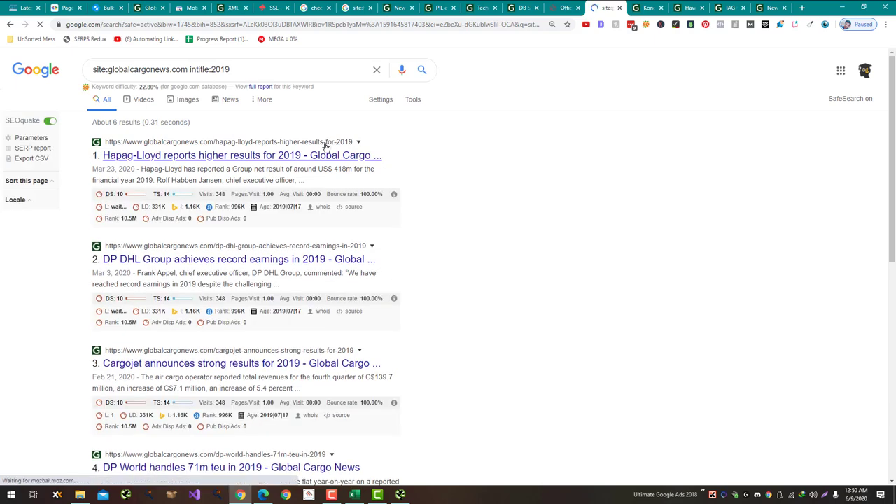
Step: Open the Hapag-Lloyd 2019 results article in a new tab, view it, then return to Excel
{"action": "right_click", "coordinate": [330, 156]}
{"action": "left_click", "coordinate": [340, 161]}
{"action": "scroll", "coordinate": [340, 170], "scroll_direction": "down", "scroll_amount": 6}
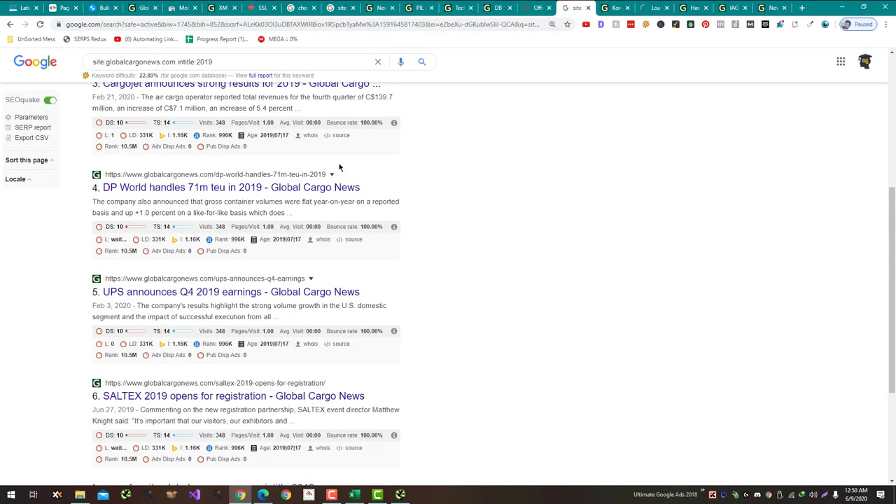
{"action": "left_click_drag", "start_coordinate": [650, 8], "coordinate": [610, 7]}
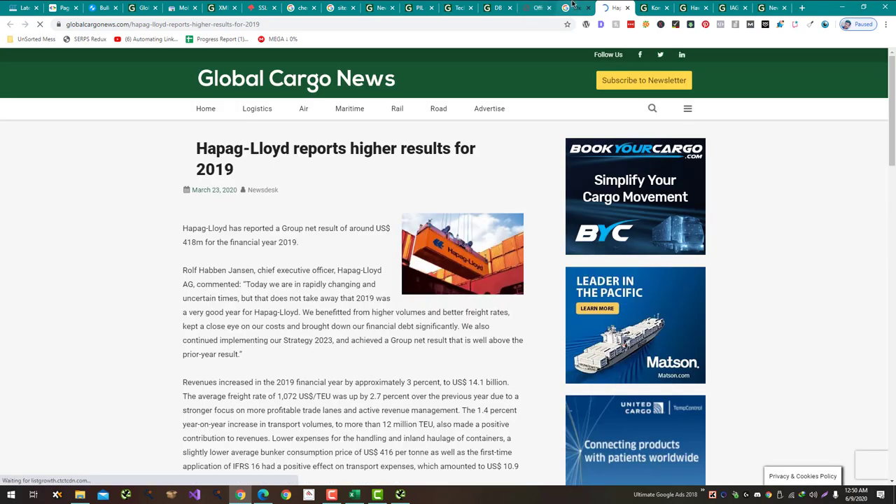
{"action": "key", "text": "alt+Tab"}
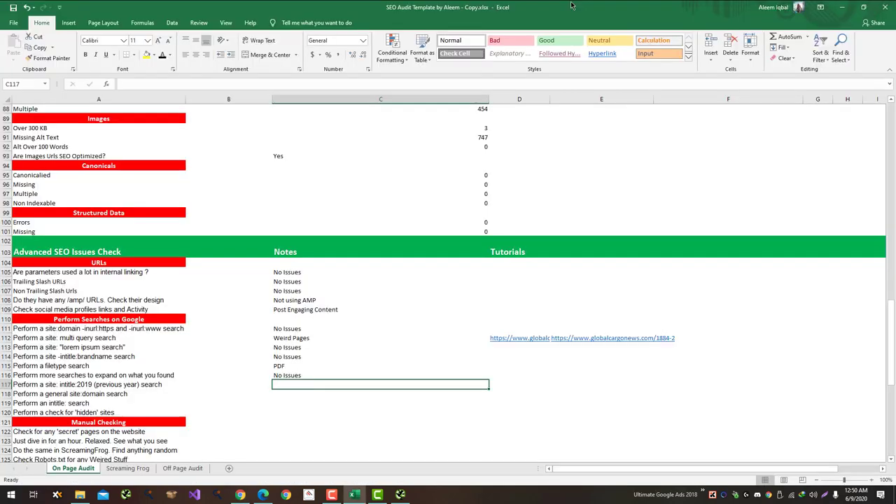
Step: Enter 'A lot of article with 2019 in title indexed in Google' in C117
{"action": "type", "text": "A"}
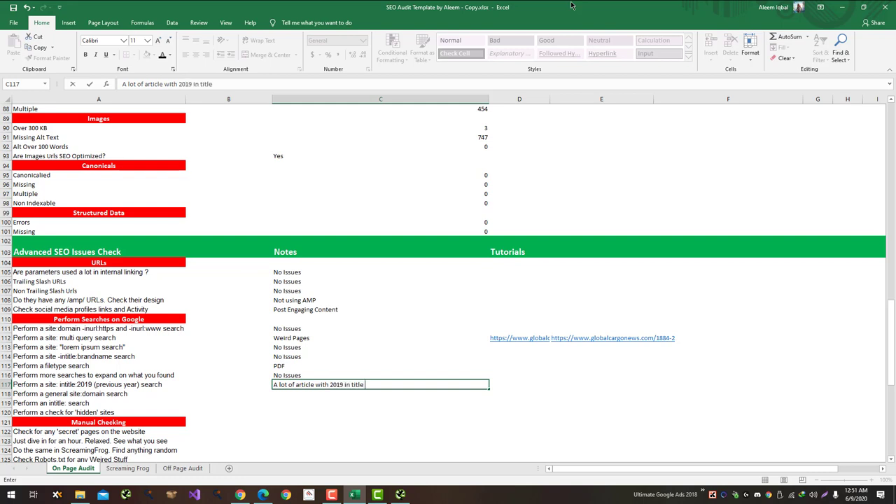
{"action": "type", "text": "indexed in Google"}
{"action": "key", "text": "Return"}
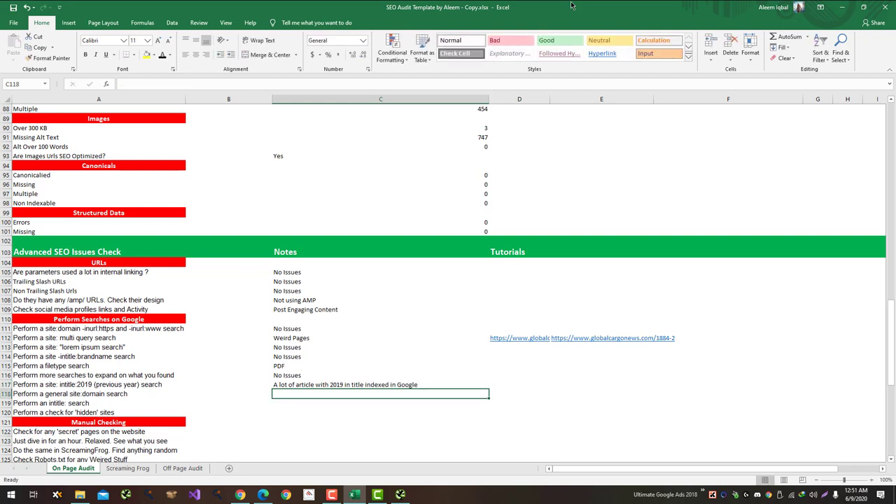
{"action": "key", "text": "alt+Tab"}
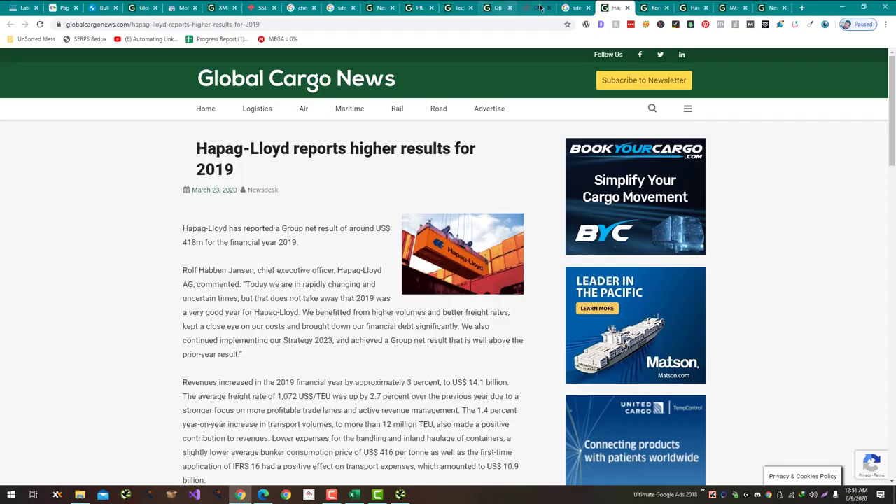
Step: Remove intitle:2019 and rerun the plain site:globalcargonews.com search, scrolling the results
{"action": "left_click", "coordinate": [573, 8]}
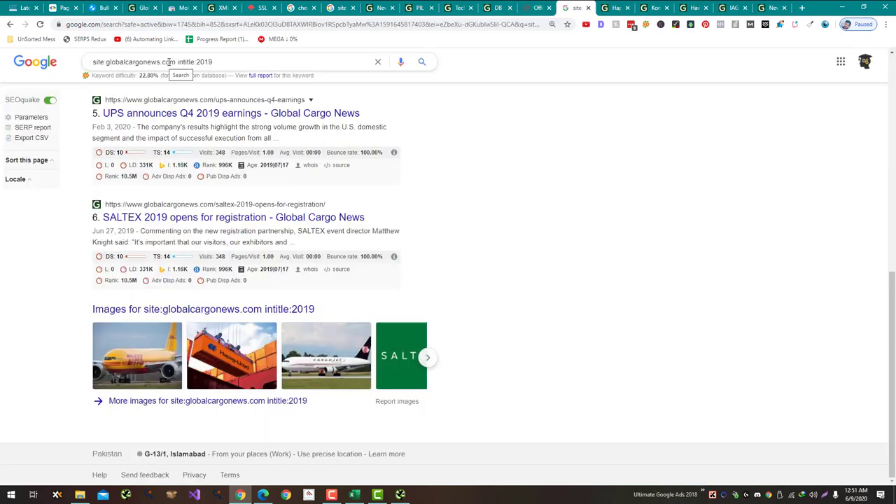
{"action": "left_click_drag", "start_coordinate": [176, 62], "coordinate": [330, 62]}
{"action": "key", "text": "BackSpace"}
{"action": "key", "text": "Return"}
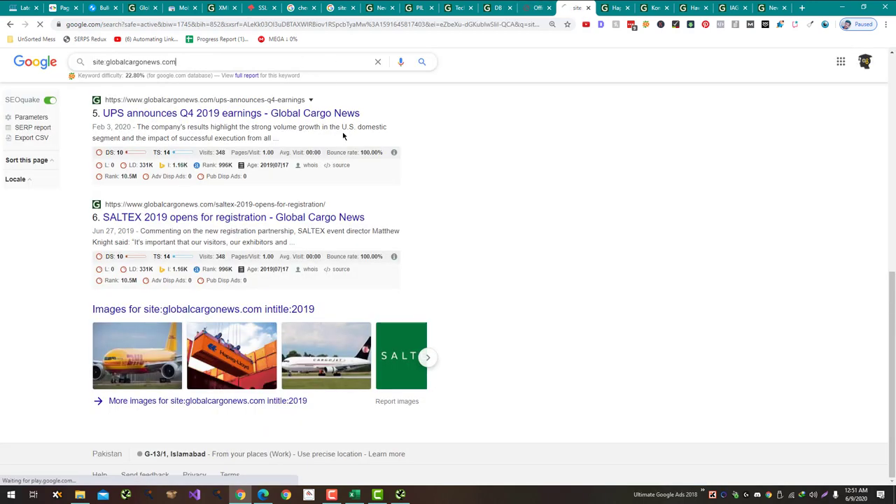
{"action": "scroll", "coordinate": [430, 180], "scroll_direction": "down", "scroll_amount": 3}
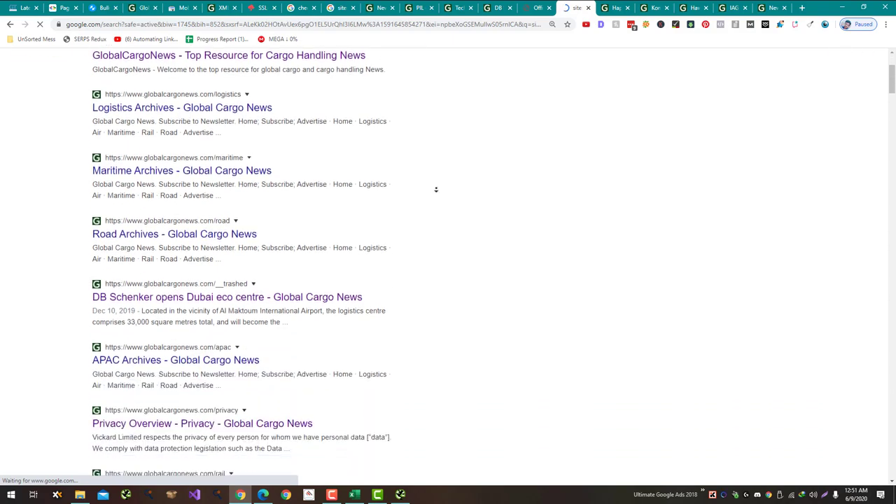
{"action": "scroll", "coordinate": [203, 179], "scroll_direction": "down", "scroll_amount": 6}
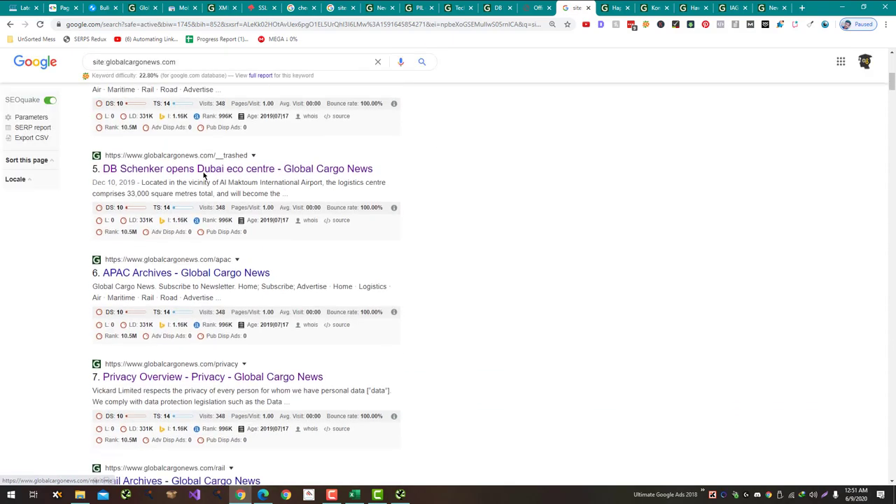
{"action": "scroll", "coordinate": [540, 322], "scroll_direction": "down", "scroll_amount": 20}
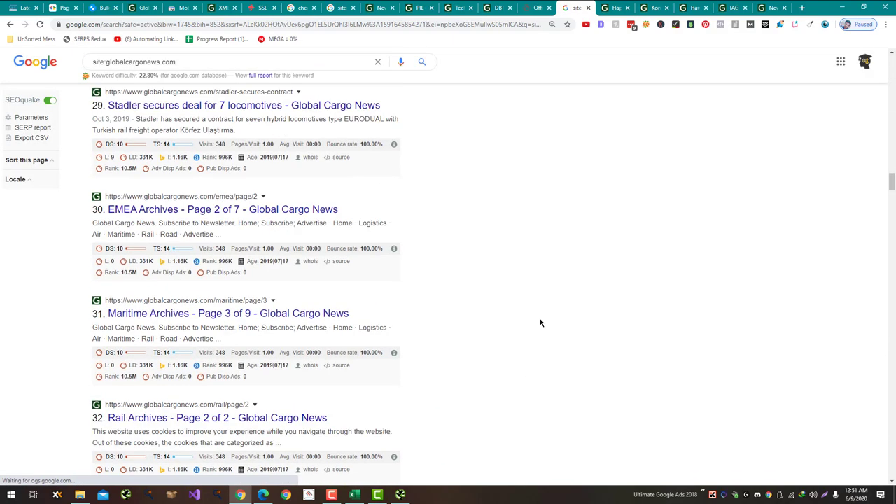
Step: Find the /logo result, open it in a new tab and copy its web address
{"action": "key", "text": "ctrl+f"}
{"action": "type", "text": "/logo"}
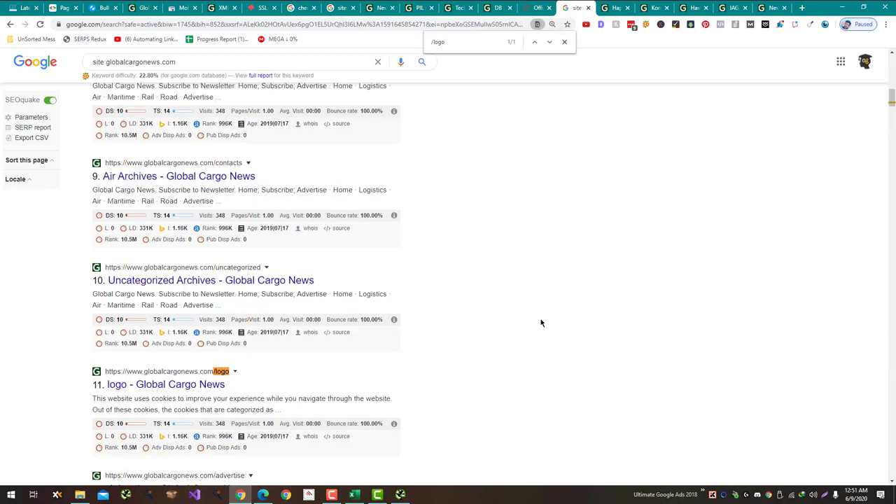
{"action": "key", "text": "Escape"}
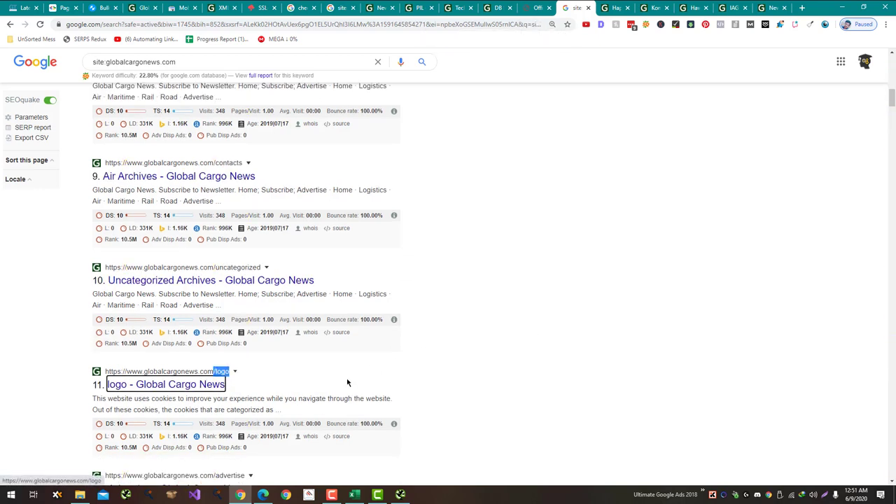
{"action": "key", "text": "ctrl+Return"}
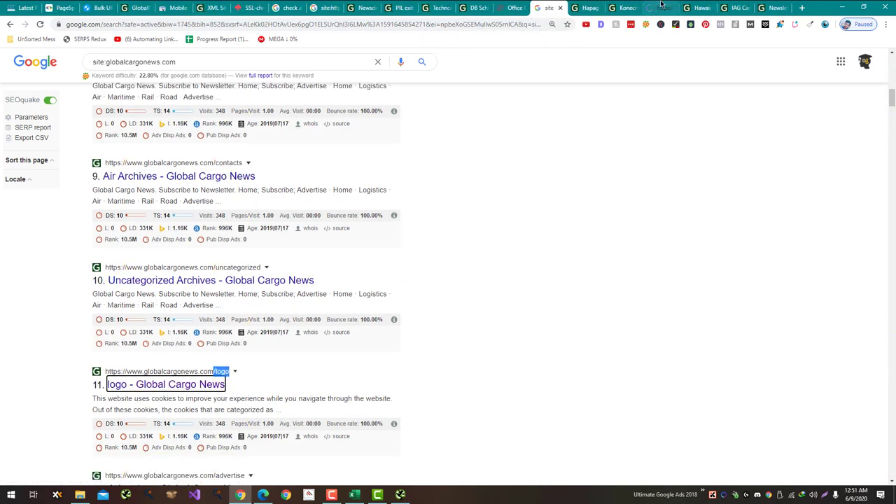
{"action": "left_click", "coordinate": [595, 8]}
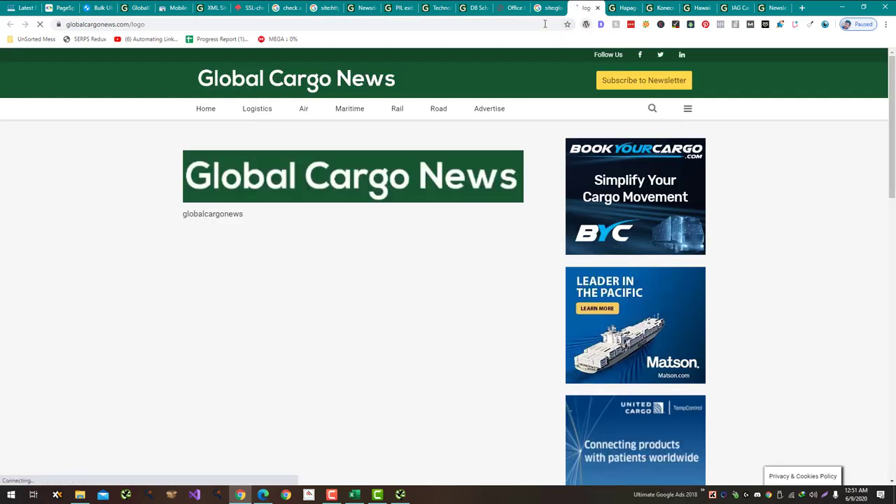
{"action": "left_click", "coordinate": [531, 27]}
{"action": "key", "text": "ctrl+c"}
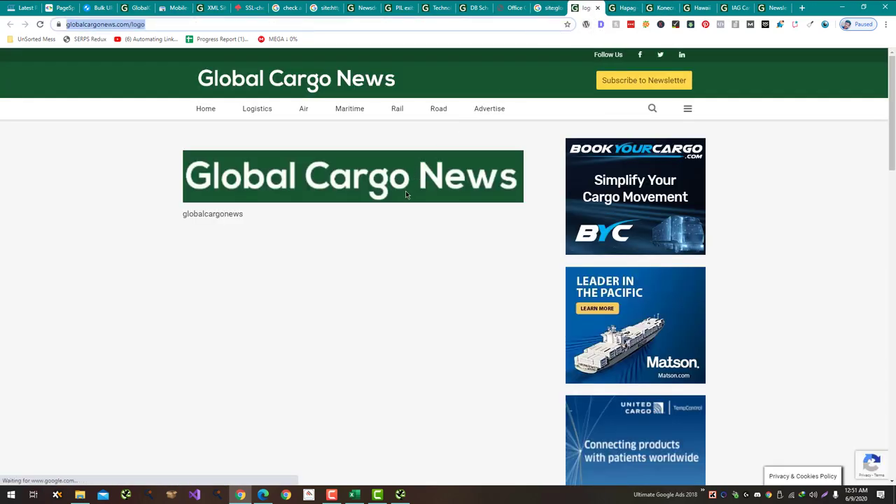
{"action": "left_click", "coordinate": [362, 210]}
{"action": "scroll", "coordinate": [364, 212], "scroll_direction": "down", "scroll_amount": 1}
{"action": "scroll", "coordinate": [366, 210], "scroll_direction": "up", "scroll_amount": 1}
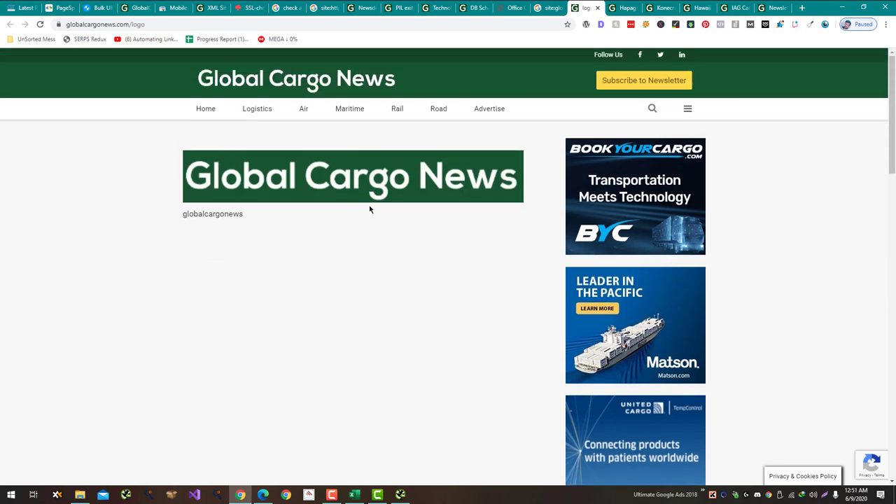
{"action": "key", "text": "alt+Tab"}
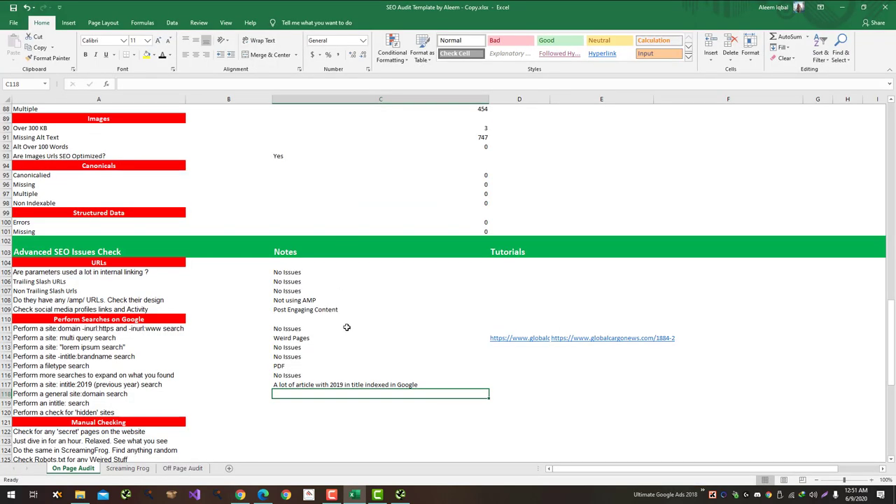
Step: Enter 'Weird Pages' in C118 and paste the /logo page URL into D118
{"action": "key", "text": "ctrl+v"}
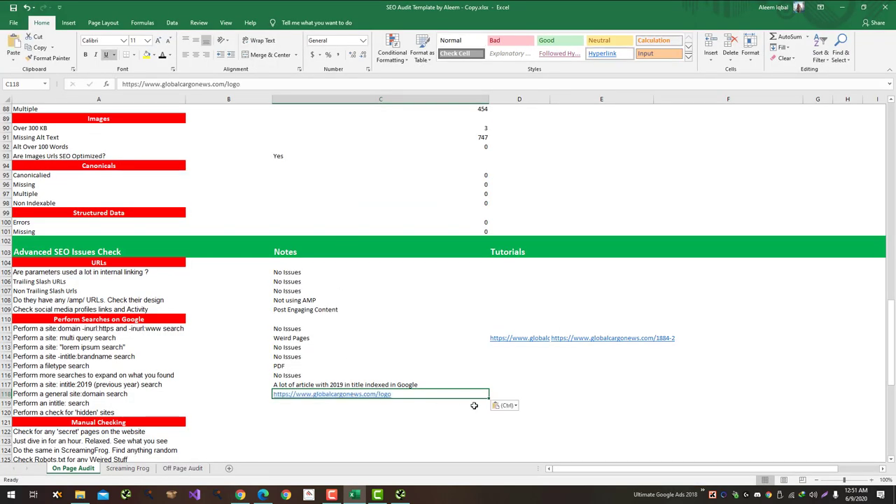
{"action": "key", "text": "ctrl+z"}
{"action": "type", "text": "Weird Pages"}
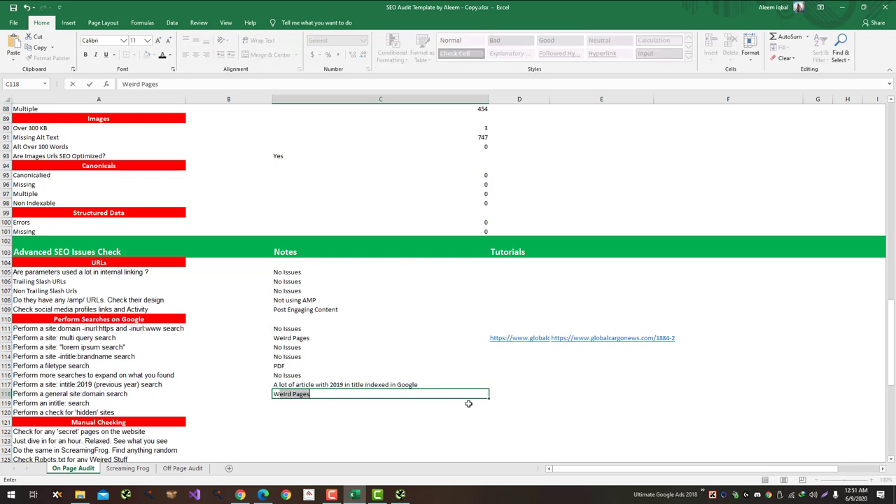
{"action": "key", "text": "Tab"}
{"action": "key", "text": "ctrl+v"}
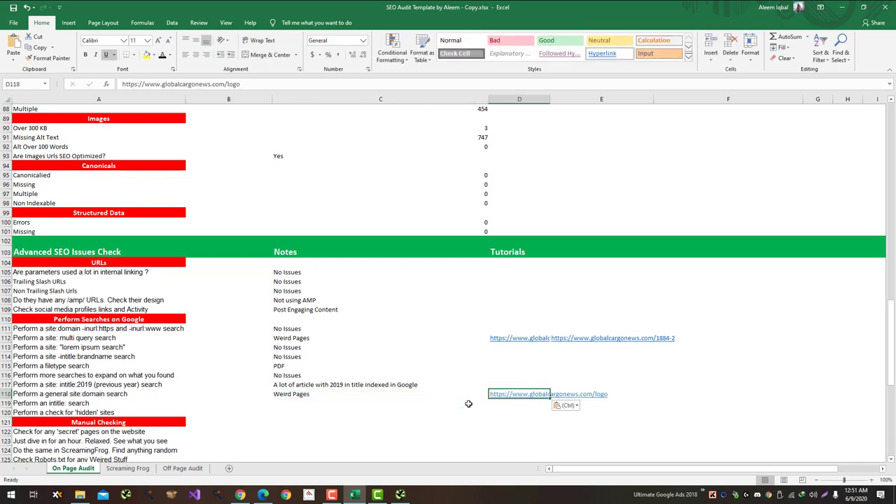
Step: Mark Media Attachments Yes in C54 with 'Some Attachment Pages Indexed' in D54
{"action": "scroll", "coordinate": [294, 401], "scroll_direction": "up", "scroll_amount": 20}
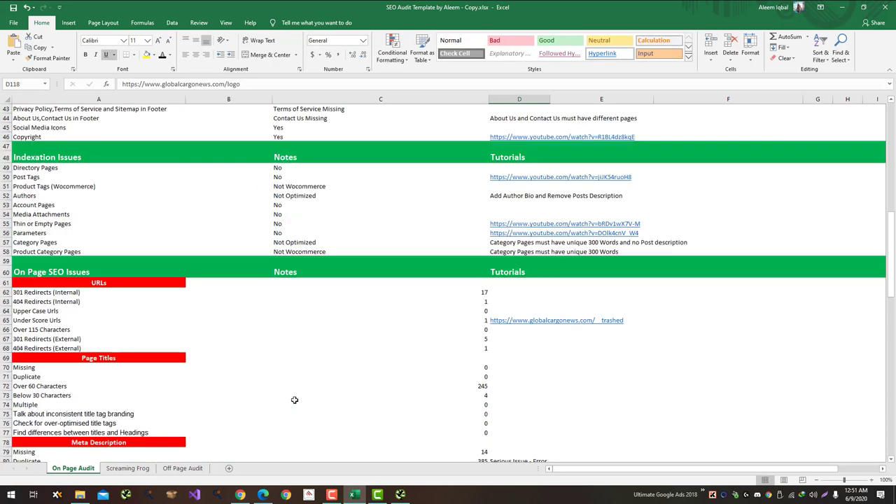
{"action": "scroll", "coordinate": [294, 399], "scroll_direction": "up", "scroll_amount": 6}
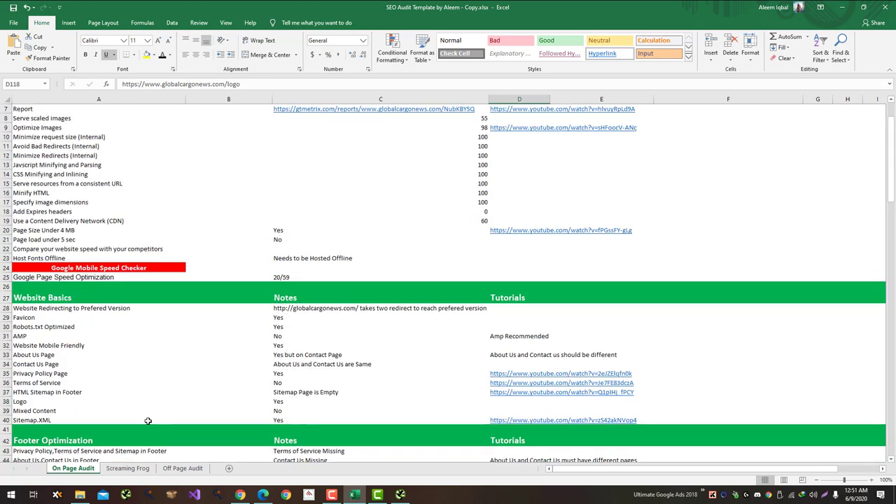
{"action": "scroll", "coordinate": [151, 418], "scroll_direction": "up", "scroll_amount": 2}
{"action": "scroll", "coordinate": [175, 411], "scroll_direction": "down", "scroll_amount": 4}
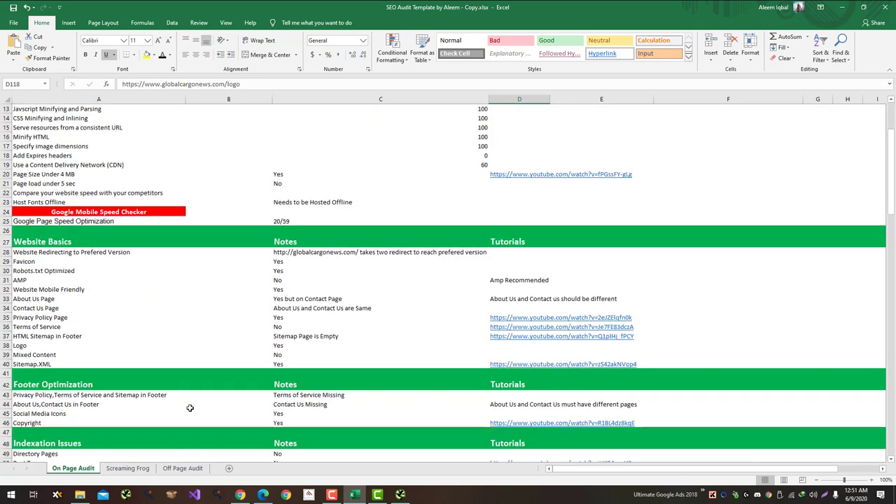
{"action": "scroll", "coordinate": [130, 382], "scroll_direction": "down", "scroll_amount": 4}
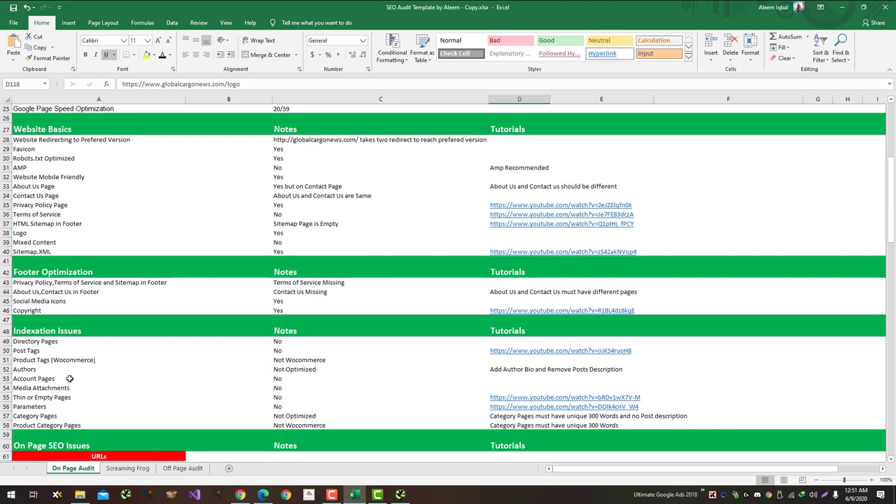
{"action": "left_click", "coordinate": [290, 387]}
{"action": "type", "text": "Yes"}
{"action": "left_click", "coordinate": [524, 387]}
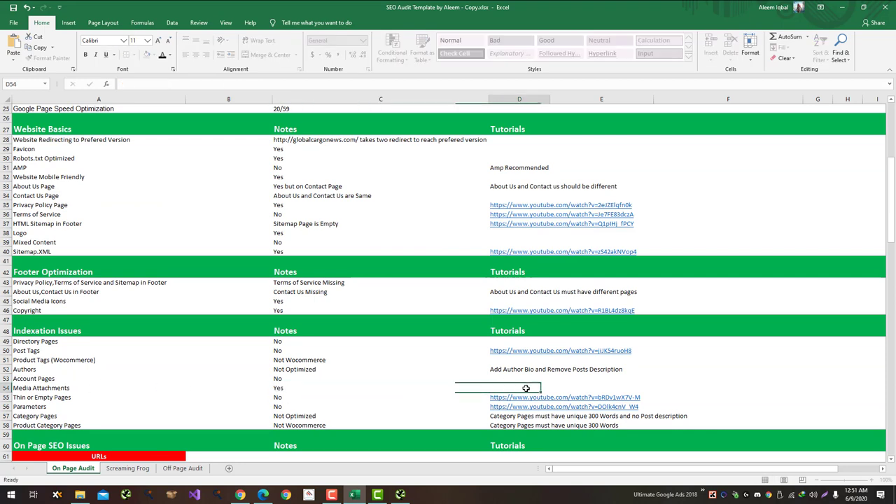
{"action": "type", "text": "Some Attachment Pages Inde"}
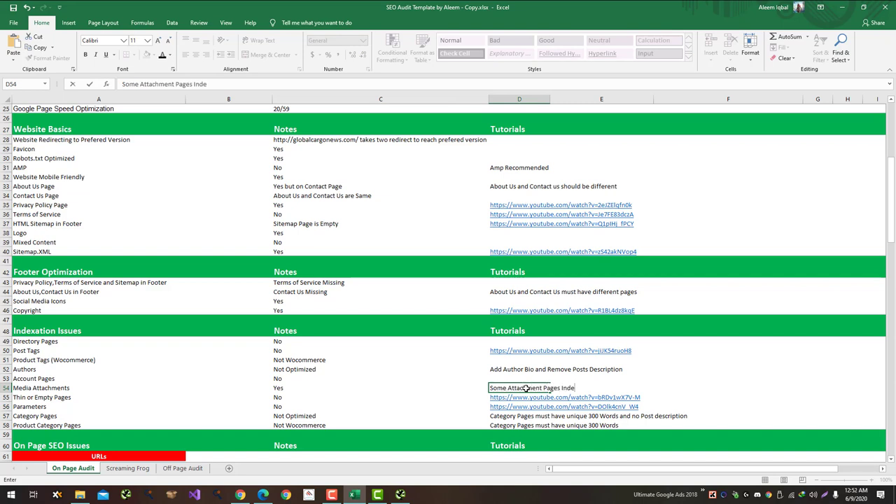
{"action": "type", "text": "d"}
{"action": "key", "text": "Return"}
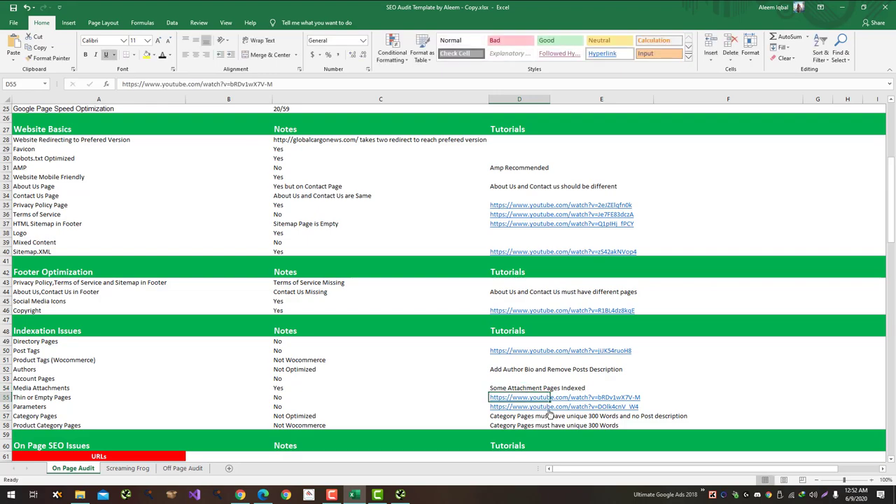
Step: Select the site:domain search notes cell, then return to the Google results
{"action": "scroll", "coordinate": [549, 414], "scroll_direction": "down", "scroll_amount": 20}
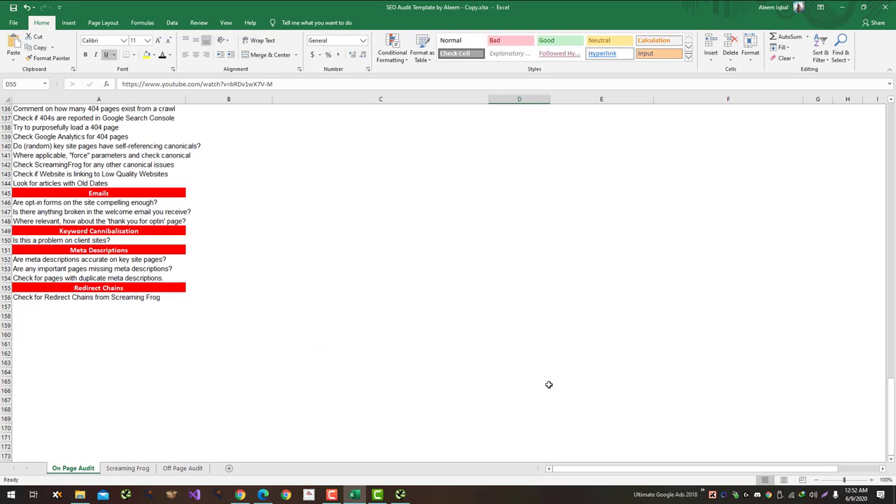
{"action": "scroll", "coordinate": [548, 385], "scroll_direction": "up", "scroll_amount": 3}
{"action": "scroll", "coordinate": [289, 377], "scroll_direction": "up", "scroll_amount": 7}
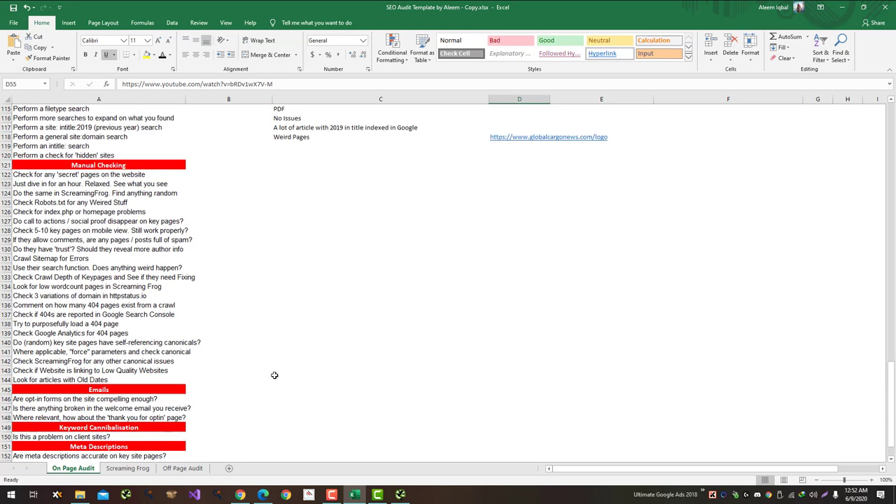
{"action": "left_click", "coordinate": [284, 231]}
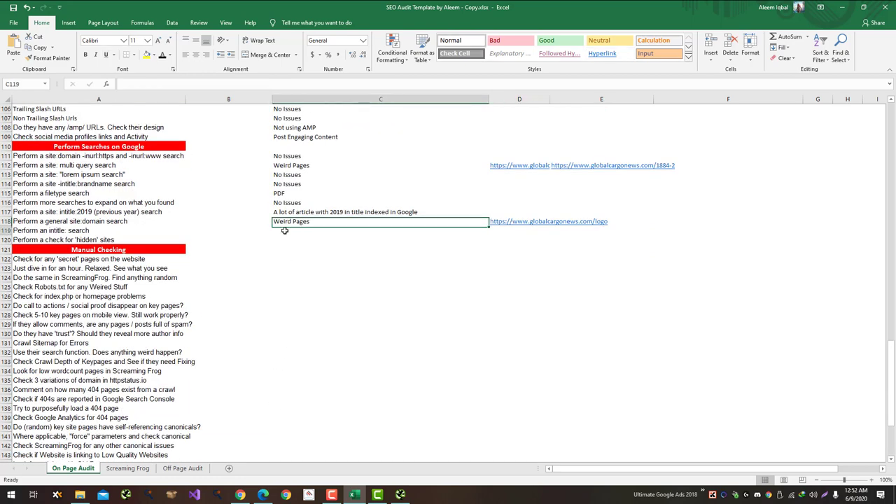
{"action": "key", "text": "alt+Tab"}
{"action": "left_click", "coordinate": [549, 8]}
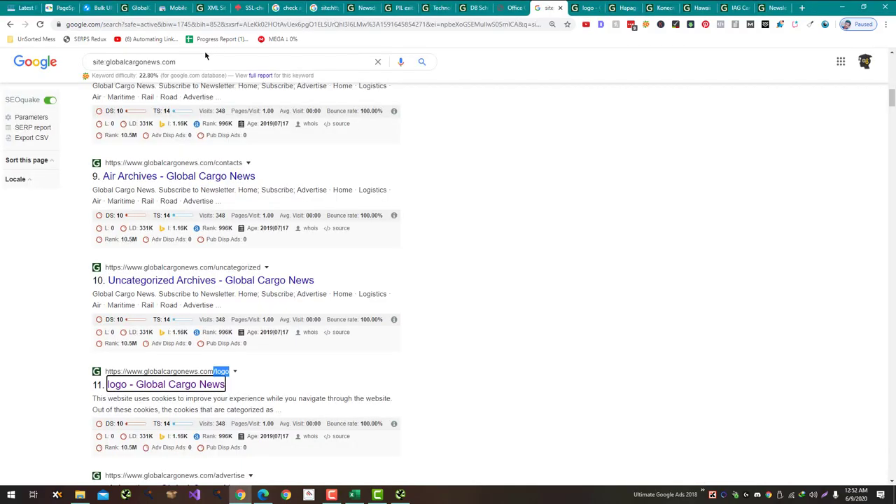
Step: Run the site search with intitle:search and mark row 119 No Issues in Excel
{"action": "left_click", "coordinate": [196, 61]}
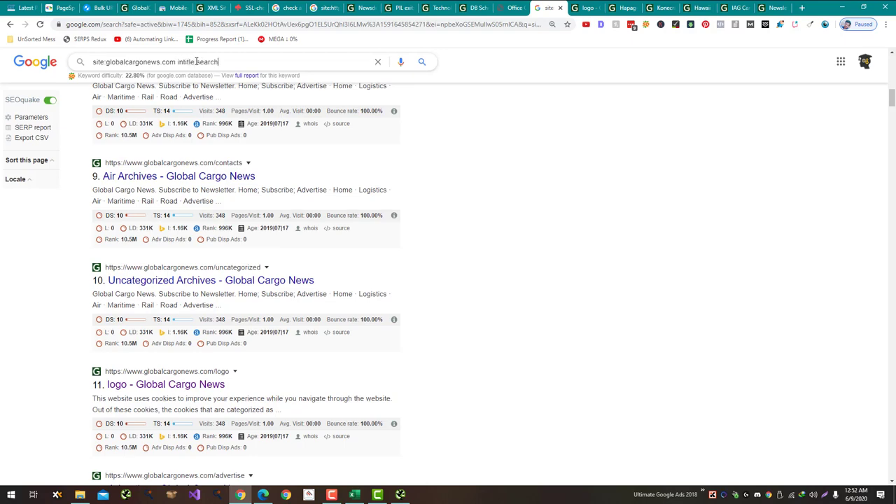
{"action": "key", "text": "Return"}
{"action": "key", "text": "alt+Tab"}
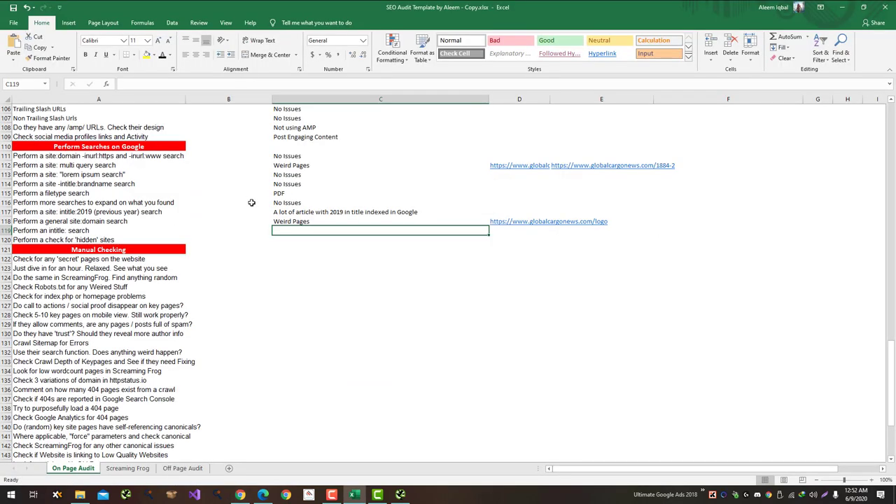
{"action": "type", "text": "No Issues"}
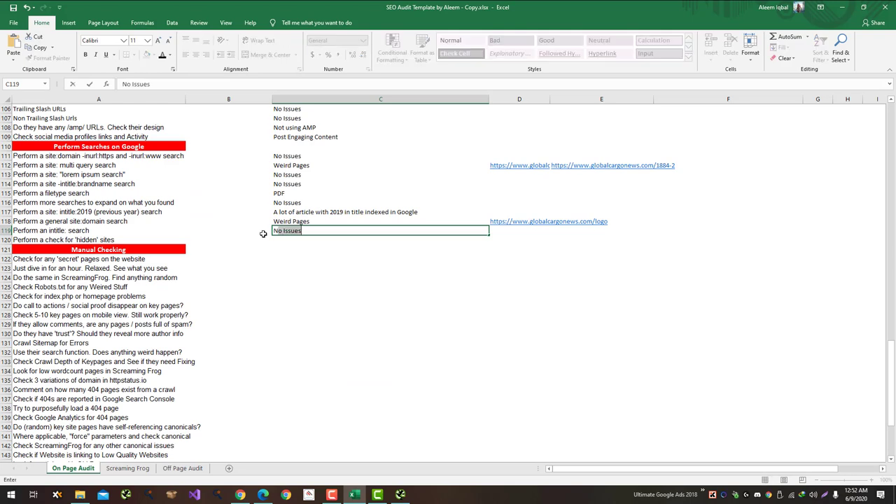
{"action": "key", "text": "Return"}
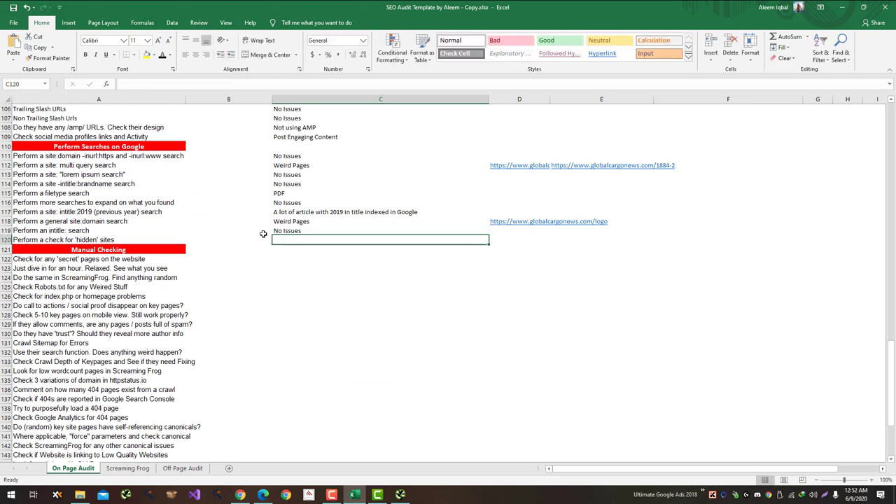
Step: Change the query to site:globalcargonews.com -inurl:https and rerun the search
{"action": "key", "text": "alt+Tab"}
{"action": "left_click_drag", "start_coordinate": [238, 64], "coordinate": [189, 65]}
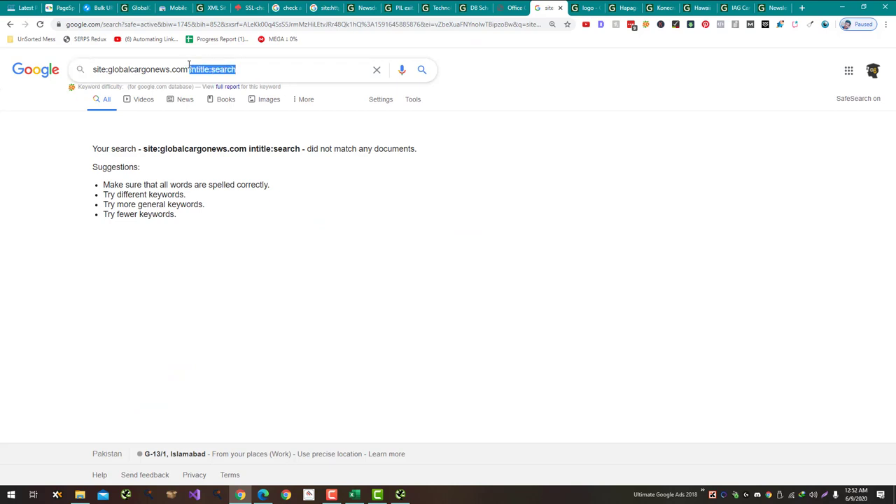
{"action": "type", "text": "-inurl:http"}
{"action": "key", "text": "Return"}
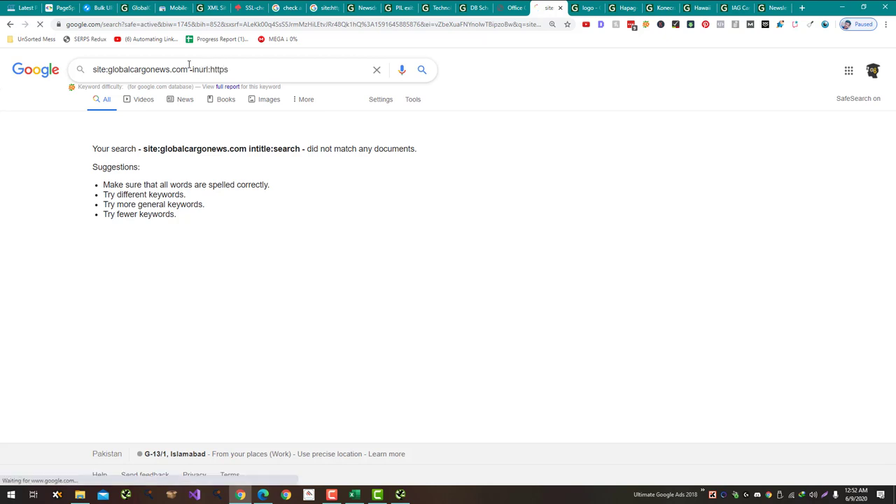
Step: Open the Rotterdam tenders article via the homepage and select its footer copyright text
{"action": "left_click", "coordinate": [578, 8]}
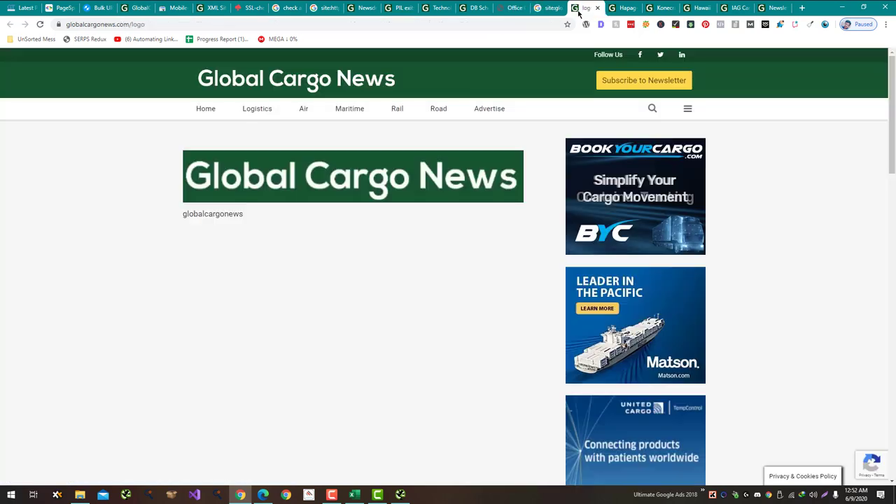
{"action": "left_click", "coordinate": [326, 90]}
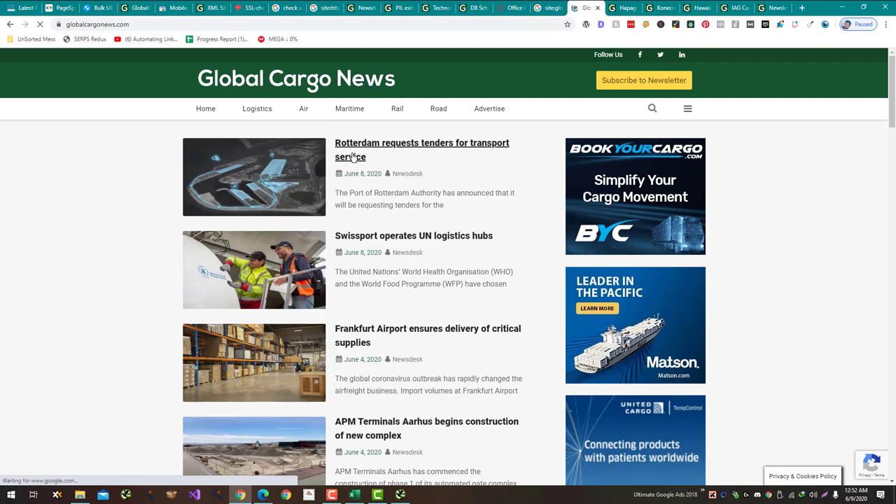
{"action": "left_click", "coordinate": [420, 148]}
{"action": "scroll", "coordinate": [340, 219], "scroll_direction": "down", "scroll_amount": 3}
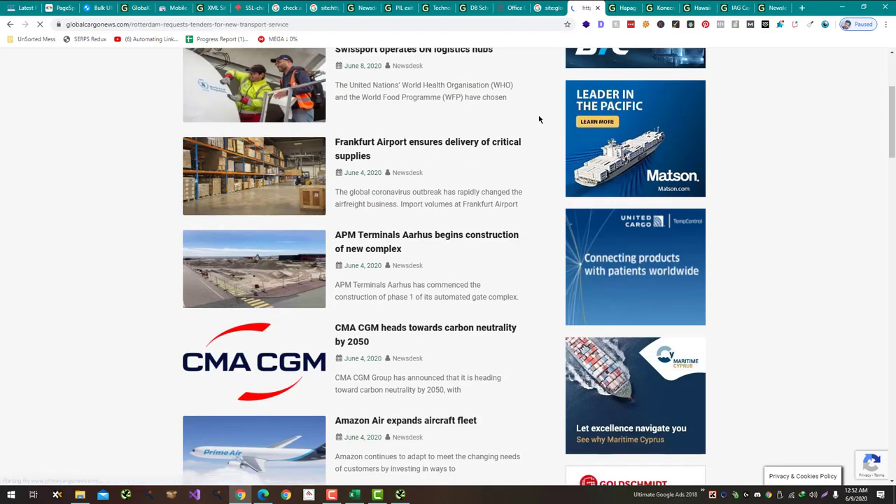
{"action": "scroll", "coordinate": [537, 119], "scroll_direction": "up", "scroll_amount": 1}
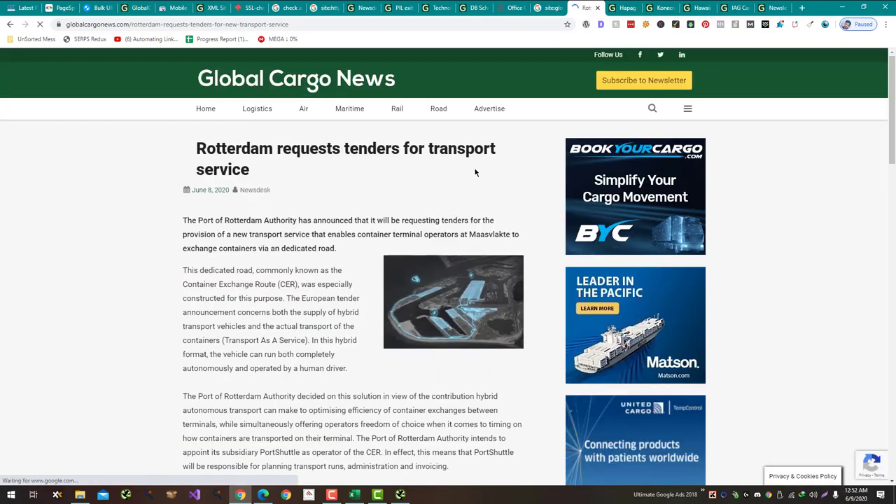
{"action": "scroll", "coordinate": [475, 168], "scroll_direction": "down", "scroll_amount": 15}
{"action": "left_click_drag", "start_coordinate": [320, 474], "coordinate": [202, 475]}
{"action": "key", "text": "ctrl+c"}
{"action": "key", "text": "ctrl+t"}
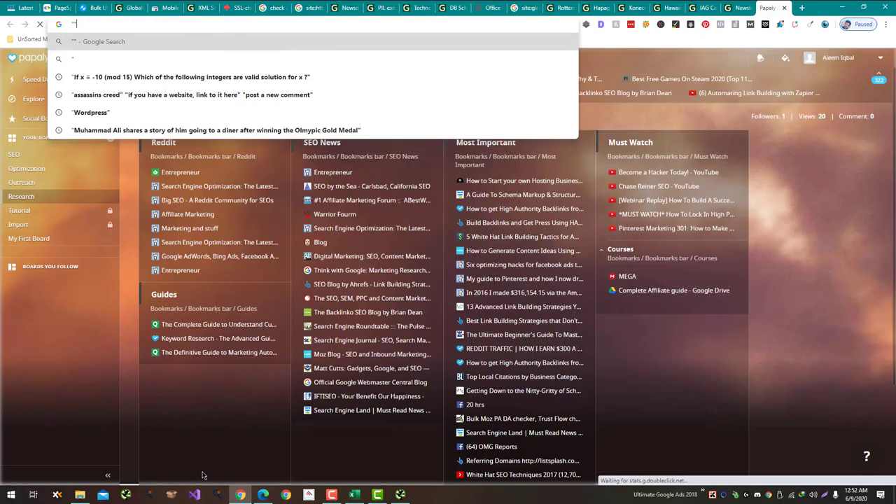
Step: Search Google for the copied copyright text, including omitted results
{"action": "key", "text": "ctrl+v"}
{"action": "key", "text": "Return"}
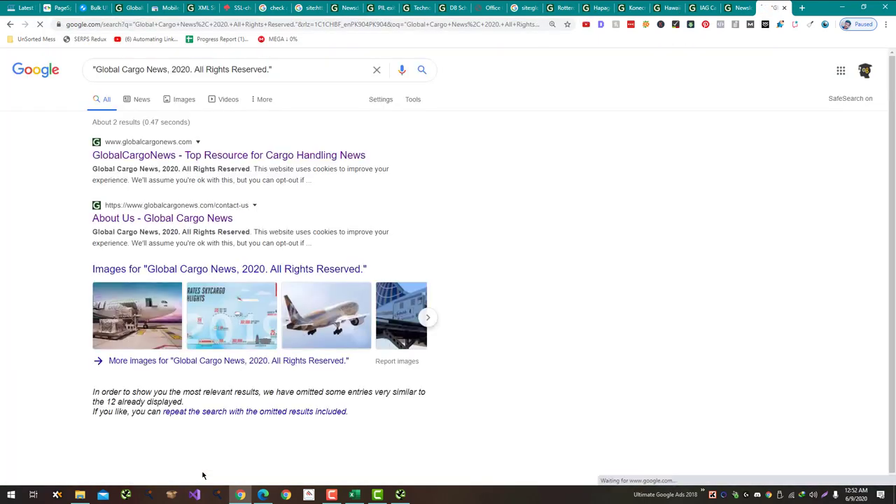
{"action": "scroll", "coordinate": [312, 293], "scroll_direction": "down", "scroll_amount": 2}
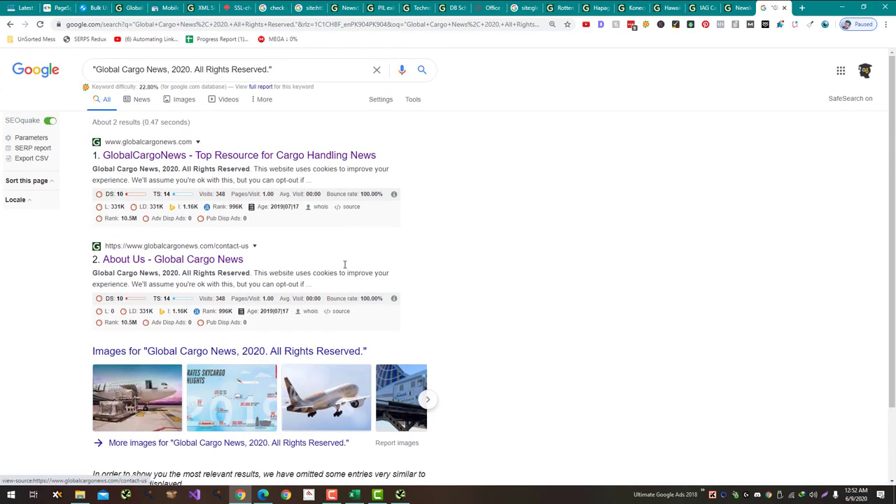
{"action": "scroll", "coordinate": [301, 335], "scroll_direction": "down", "scroll_amount": 2}
{"action": "left_click", "coordinate": [260, 406]}
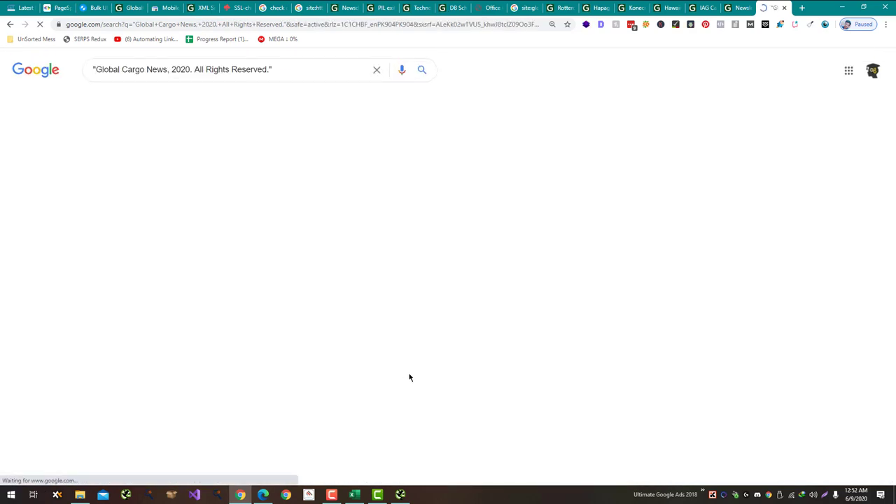
{"action": "scroll", "coordinate": [411, 373], "scroll_direction": "down", "scroll_amount": 6}
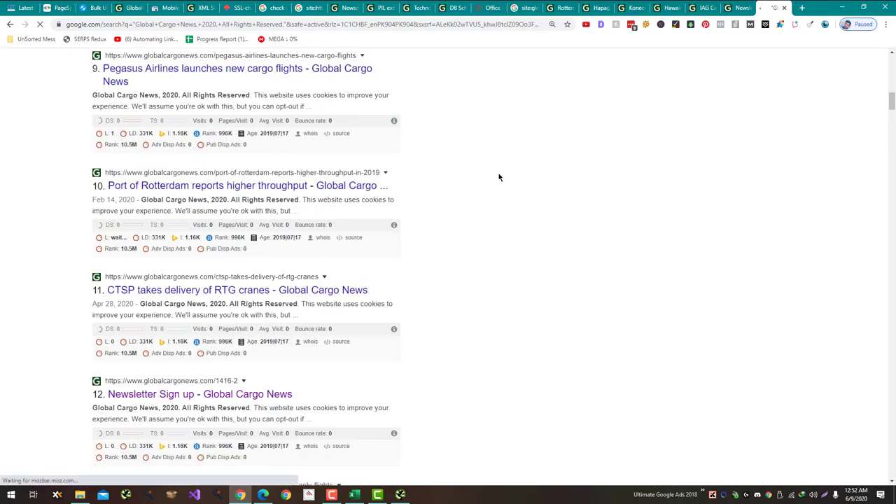
{"action": "scroll", "coordinate": [468, 402], "scroll_direction": "down", "scroll_amount": 20}
{"action": "scroll", "coordinate": [467, 408], "scroll_direction": "down", "scroll_amount": 20}
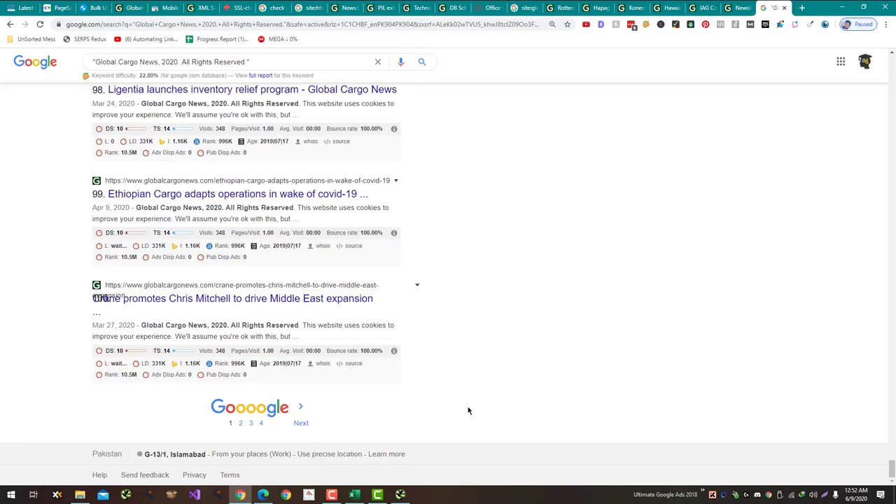
{"action": "key", "text": "alt+Tab"}
{"action": "key", "text": "alt+Tab"}
Step: Add site:globalcargonews.com to the query, then rerun it excluding that site
{"action": "left_click", "coordinate": [275, 62]}
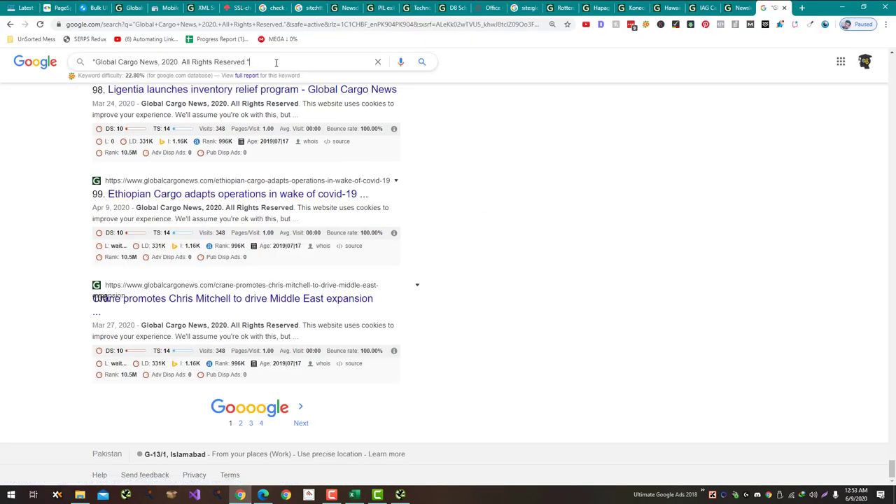
{"action": "type", "text": "site:globalcargonews.com"}
{"action": "key", "text": "Return"}
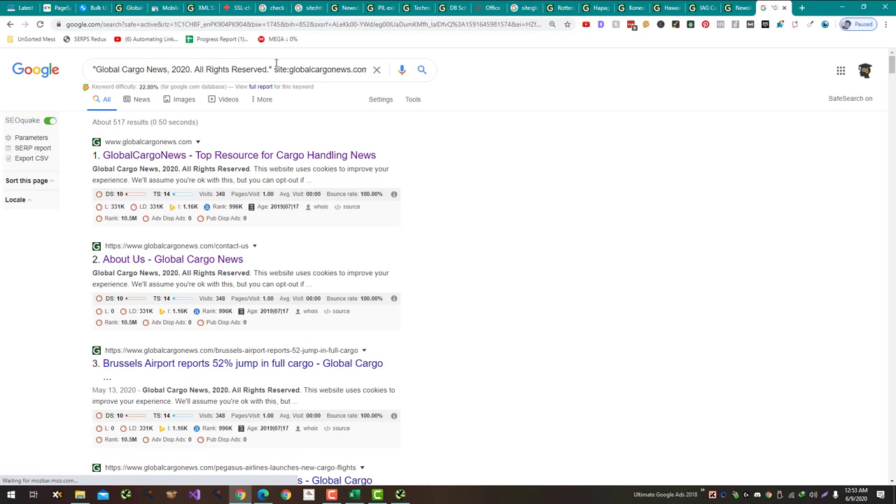
{"action": "left_click", "coordinate": [273, 70]}
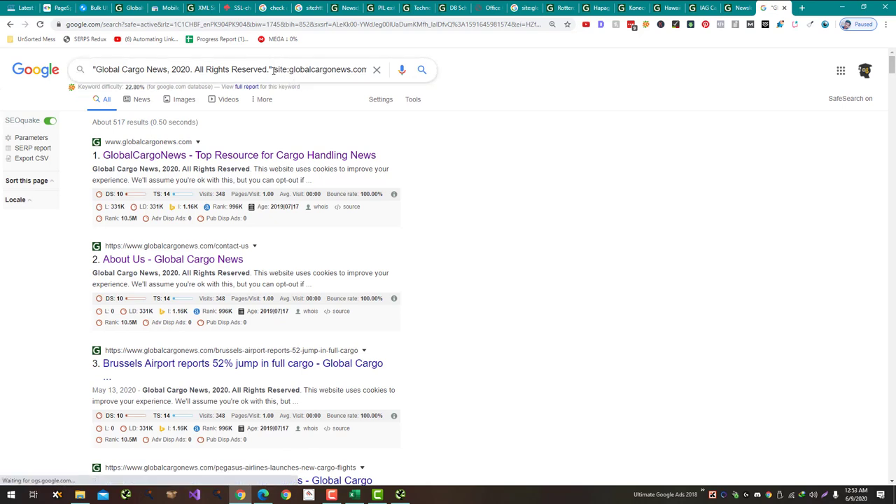
{"action": "key", "text": "Return"}
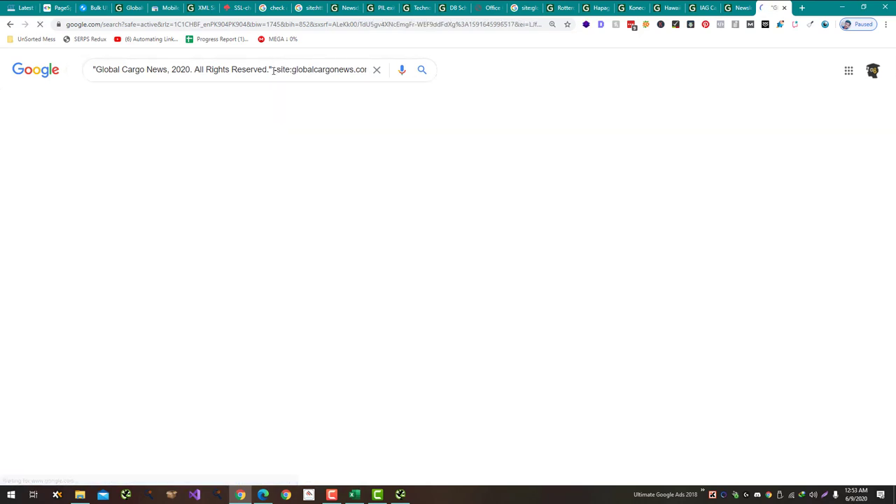
{"action": "scroll", "coordinate": [493, 257], "scroll_direction": "down", "scroll_amount": 15}
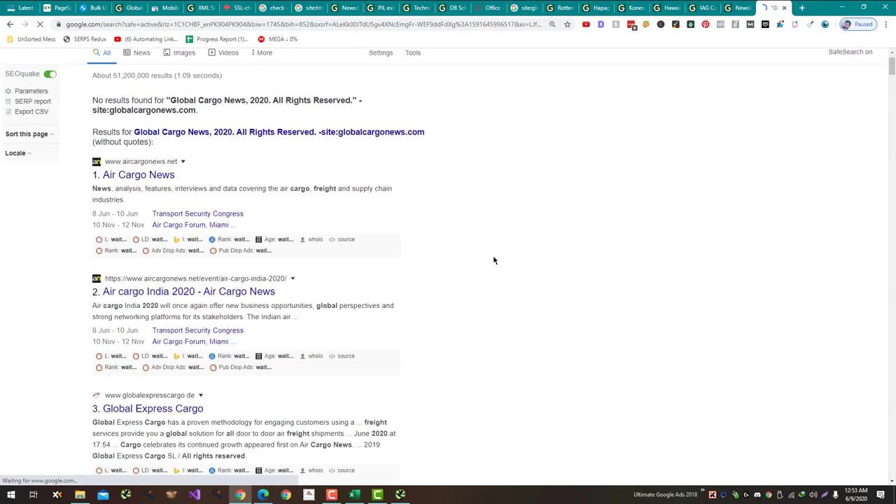
Step: Enter 'No Issues' in C120 for the hidden-sites check
{"action": "key", "text": "alt+Tab"}
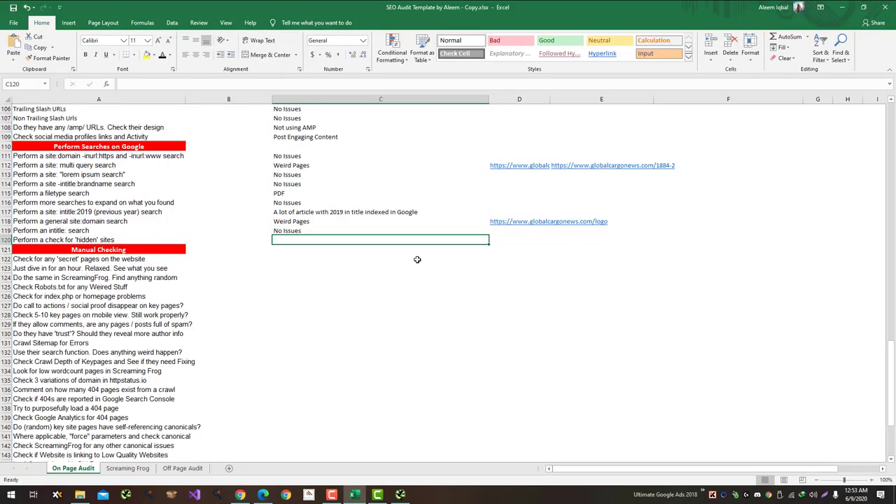
{"action": "type", "text": "No Issues"}
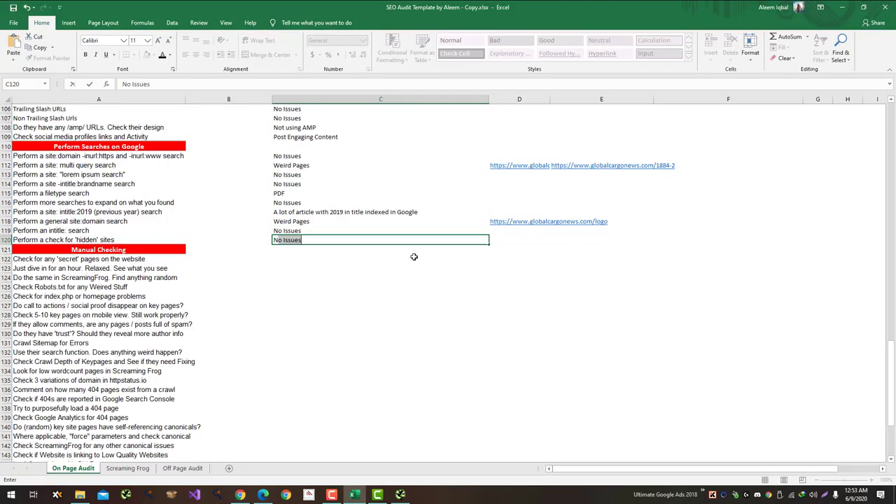
{"action": "key", "text": "Return"}
{"action": "key", "text": "Return"}
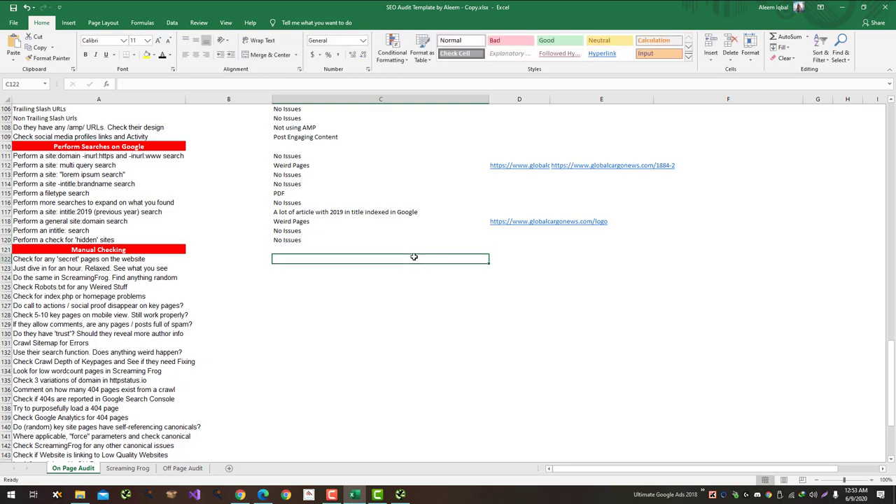
{"action": "key", "text": "alt+Tab"}
Step: Note 'Yes found some spam' on the secret pages row 122
{"action": "scroll", "coordinate": [467, 273], "scroll_direction": "up", "scroll_amount": 5}
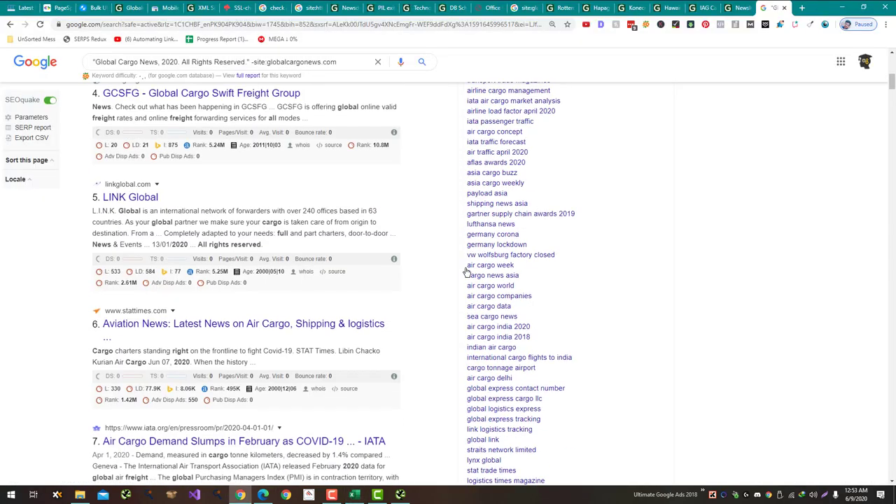
{"action": "scroll", "coordinate": [467, 273], "scroll_direction": "up", "scroll_amount": 10}
{"action": "key", "text": "alt+Tab"}
{"action": "type", "text": "Y"}
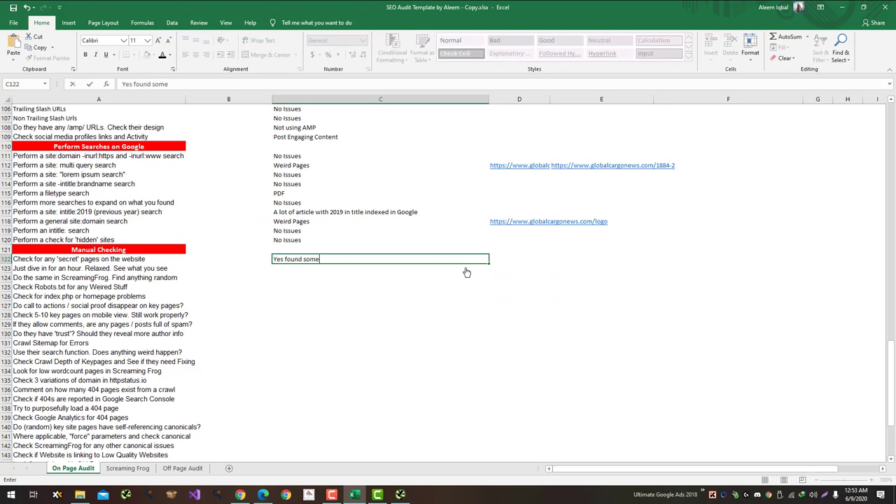
{"action": "type", "text": "es found some spam"}
{"action": "key", "text": "alt+Tab"}
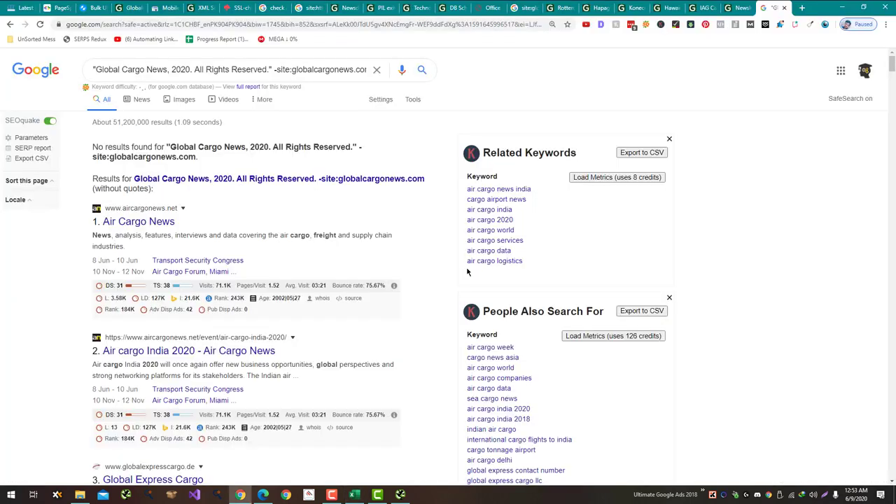
Step: Test the site's own search with 'sadasda', then go back from the no-results page
{"action": "left_click", "coordinate": [749, 8]}
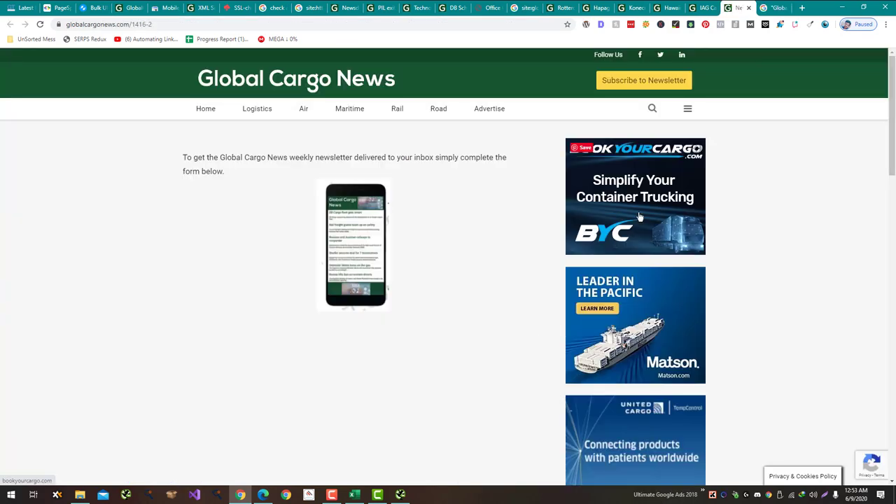
{"action": "scroll", "coordinate": [644, 209], "scroll_direction": "down", "scroll_amount": 15}
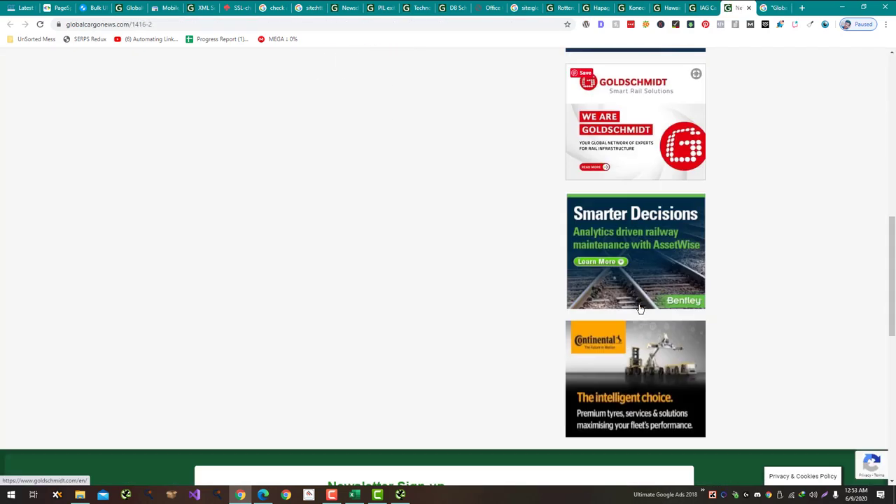
{"action": "scroll", "coordinate": [620, 364], "scroll_direction": "down", "scroll_amount": 3}
{"action": "scroll", "coordinate": [580, 366], "scroll_direction": "up", "scroll_amount": 7}
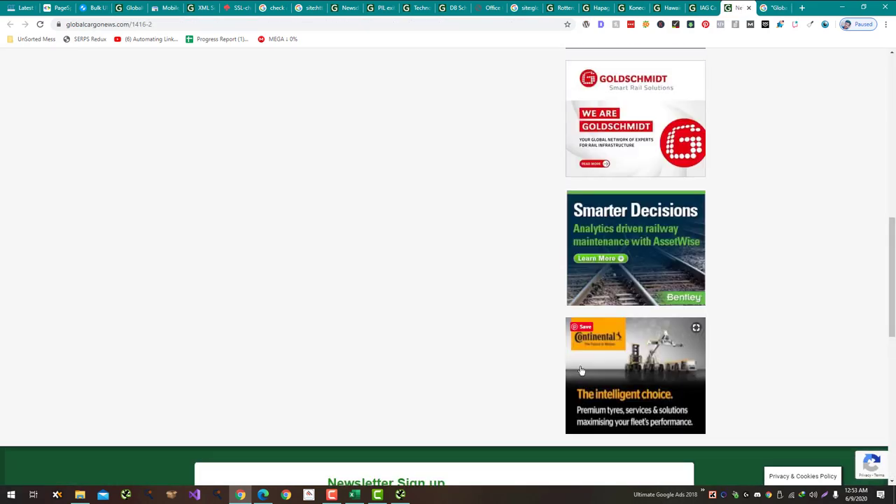
{"action": "scroll", "coordinate": [344, 356], "scroll_direction": "up", "scroll_amount": 10}
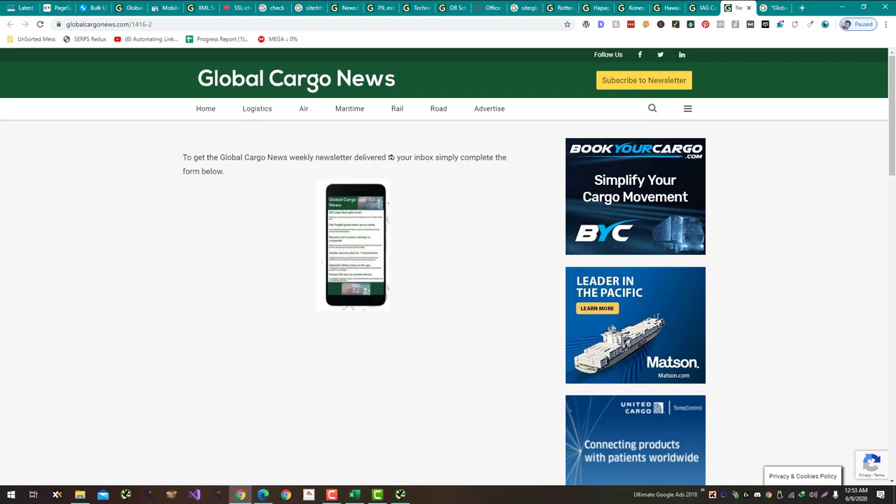
{"action": "left_click", "coordinate": [649, 111]}
{"action": "type", "text": "sadasda"}
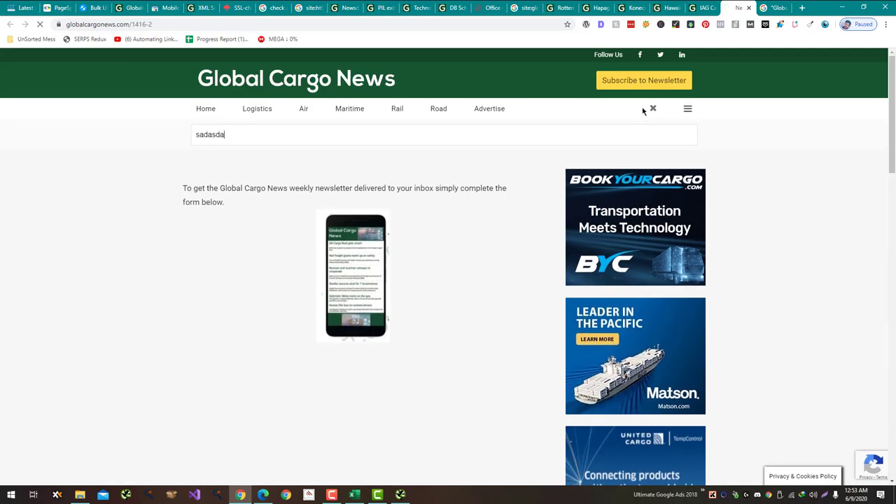
{"action": "key", "text": "Return"}
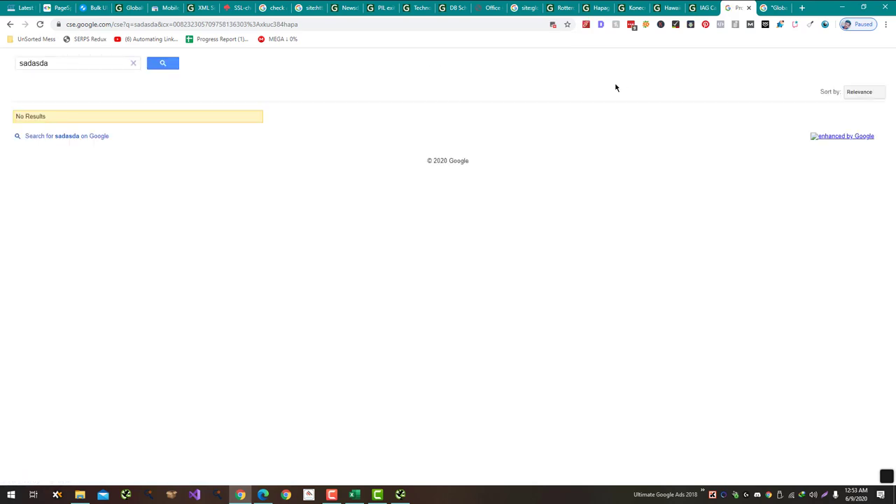
{"action": "left_click", "coordinate": [10, 25]}
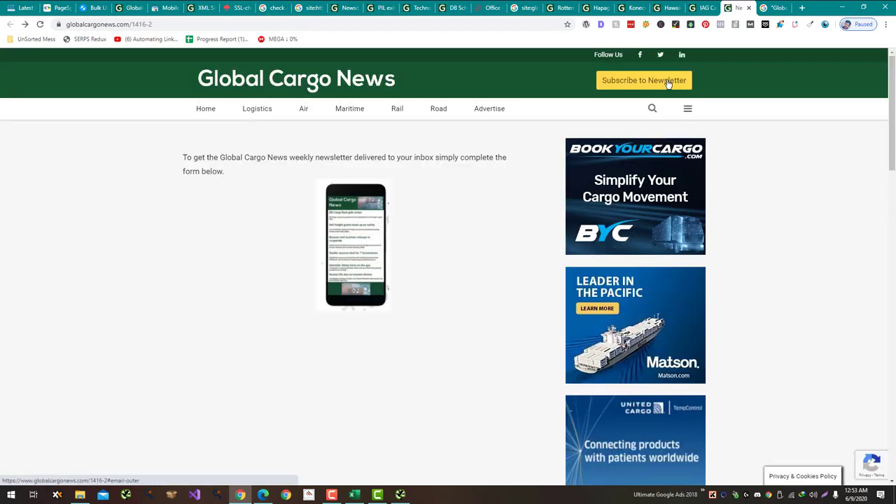
Step: Check the newsletter signup form and browse the Contact Us page before returning to Excel
{"action": "left_click", "coordinate": [669, 82]}
{"action": "scroll", "coordinate": [515, 356], "scroll_direction": "down", "scroll_amount": 2}
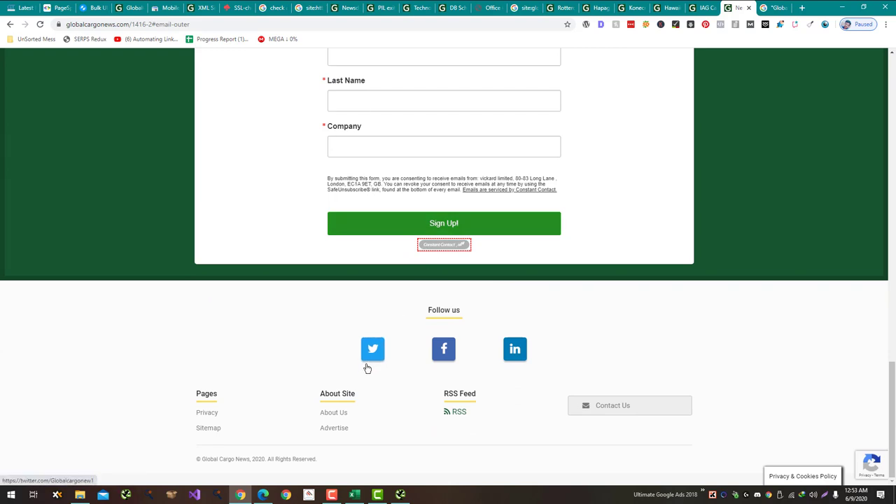
{"action": "left_click", "coordinate": [614, 405]}
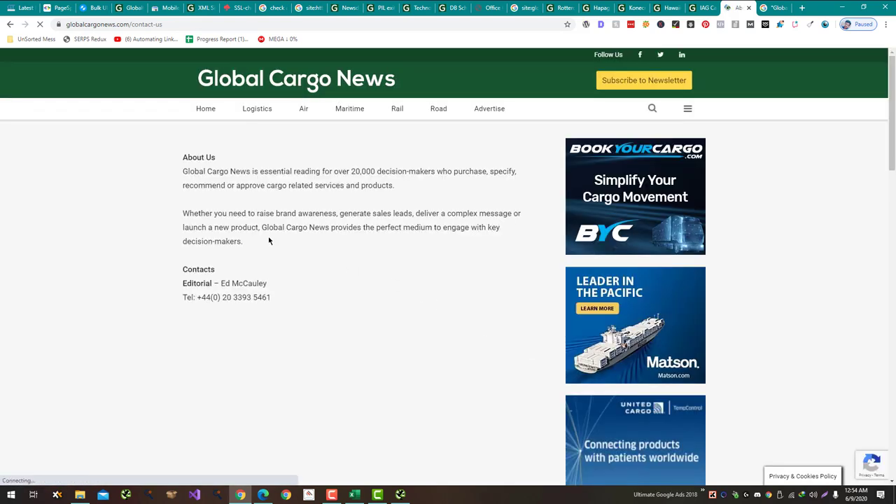
{"action": "scroll", "coordinate": [268, 238], "scroll_direction": "down", "scroll_amount": 3}
{"action": "scroll", "coordinate": [268, 240], "scroll_direction": "up", "scroll_amount": 1}
{"action": "scroll", "coordinate": [269, 241], "scroll_direction": "up", "scroll_amount": 2}
{"action": "scroll", "coordinate": [292, 301], "scroll_direction": "down", "scroll_amount": 10}
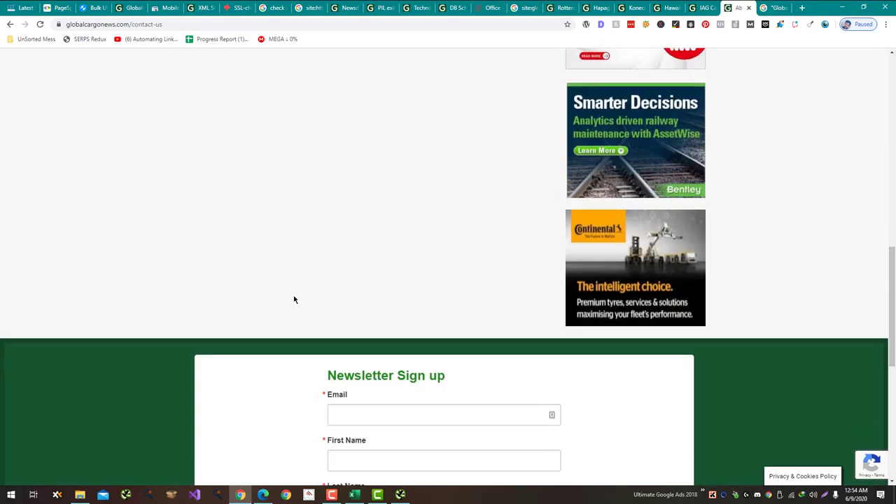
{"action": "scroll", "coordinate": [294, 300], "scroll_direction": "up", "scroll_amount": 10}
{"action": "key", "text": "alt+Tab"}
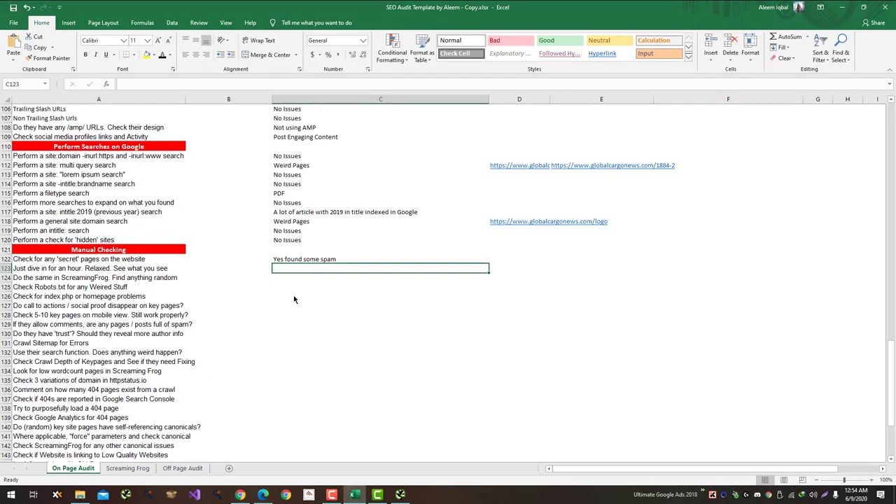
Step: Enter 'Contact Us Form Missing on Contact Us Page' in C123
{"action": "type", "text": "Contac"}
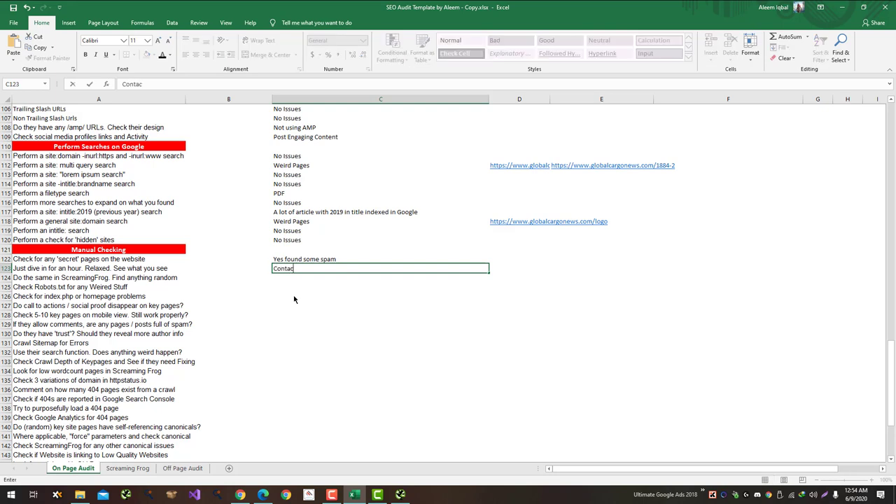
{"action": "type", "text": "t Us Form Missing on Contact Us"}
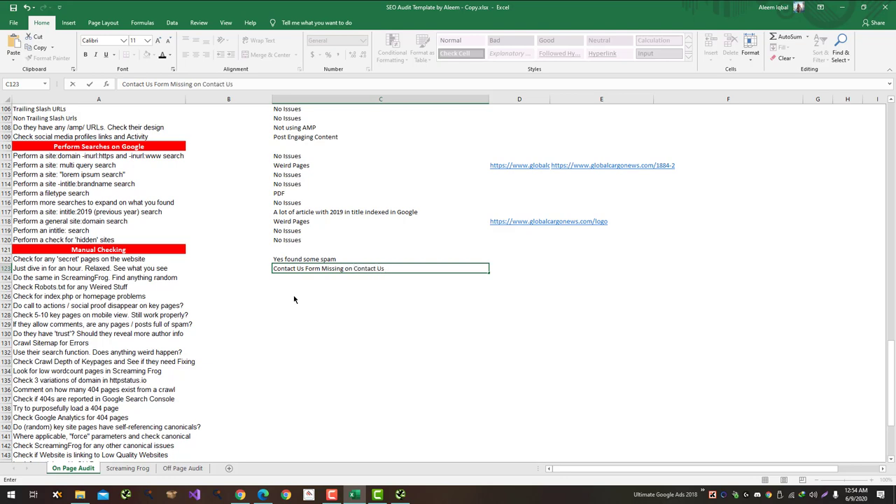
{"action": "type", "text": " Page"}
{"action": "key", "text": "Return"}
{"action": "key", "text": "alt+Tab"}
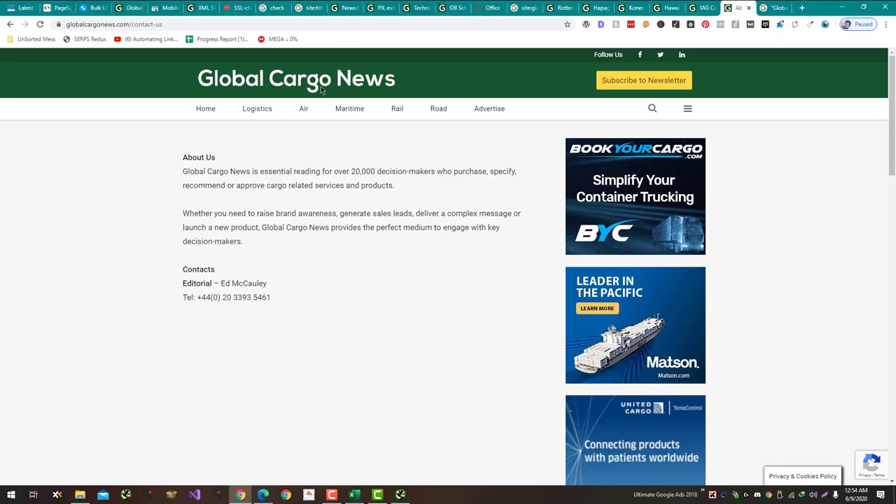
Step: View globalcargonews.com/robots.txt, then go back to the contact-us page
{"action": "left_click_drag", "start_coordinate": [163, 24], "coordinate": [131, 25]}
{"action": "type", "text": "r"}
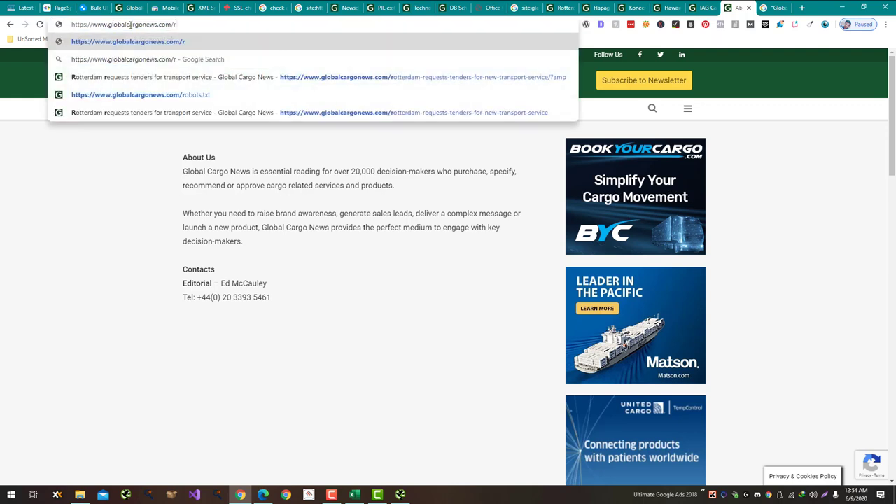
{"action": "type", "text": "obots.txt"}
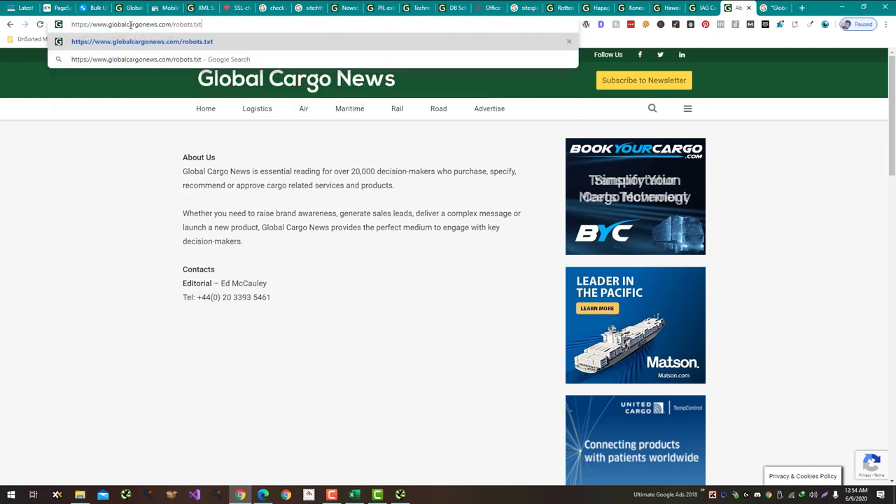
{"action": "key", "text": "Return"}
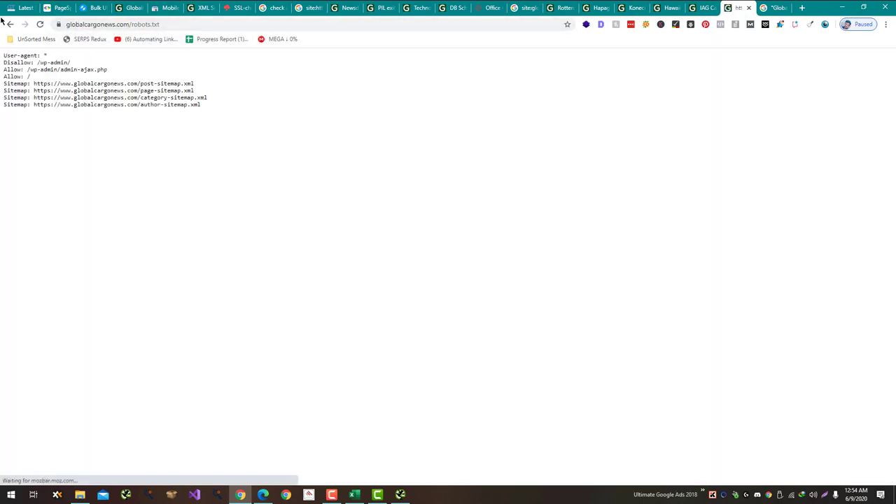
{"action": "left_click", "coordinate": [6, 22]}
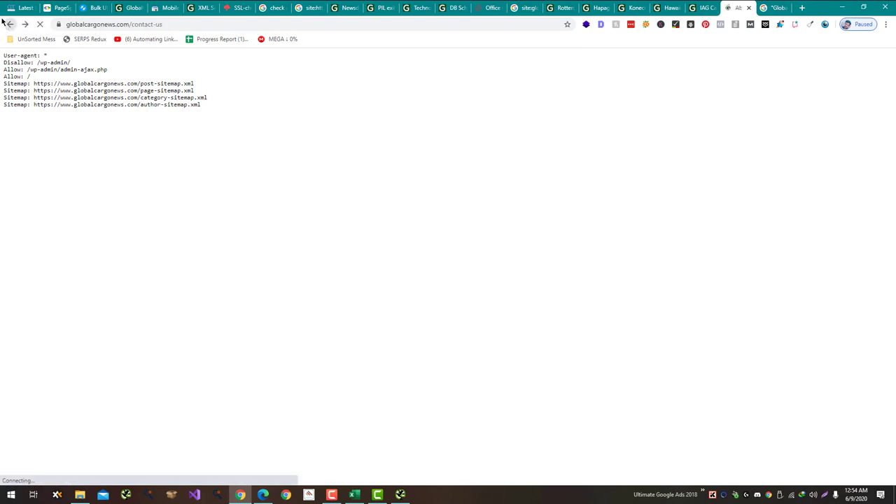
Step: Open and close the site's full-screen navigation menu twice, then return to Excel
{"action": "left_click", "coordinate": [688, 110]}
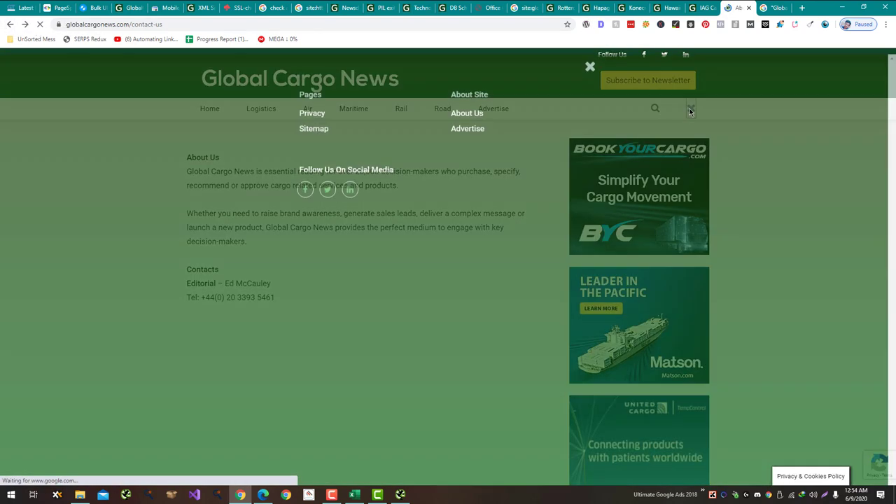
{"action": "left_click", "coordinate": [590, 63]}
{"action": "left_click", "coordinate": [685, 110]}
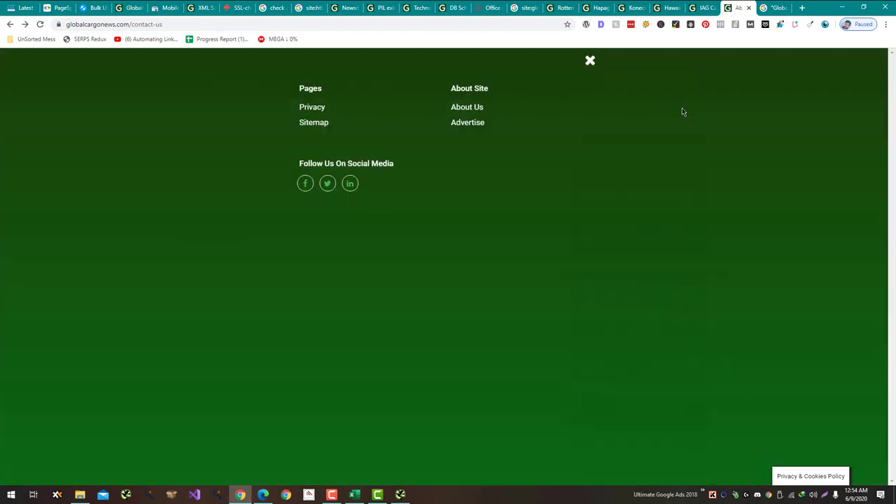
{"action": "left_click", "coordinate": [589, 59]}
{"action": "key", "text": "alt+Tab"}
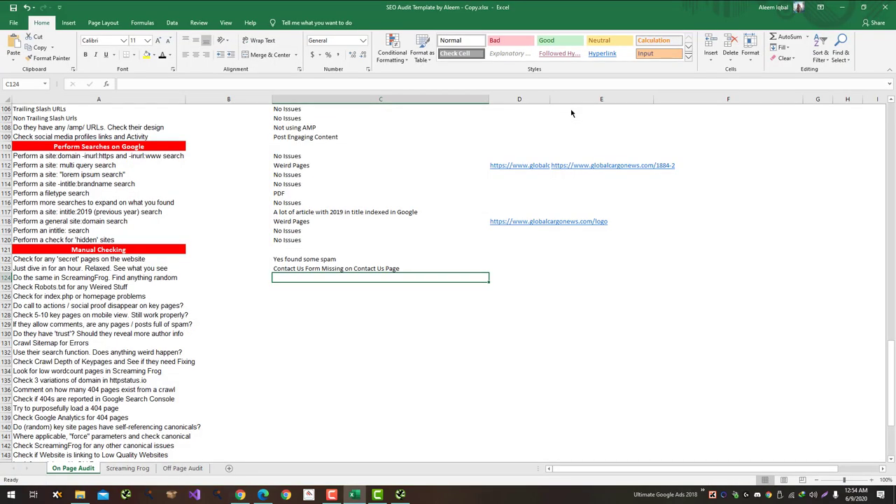
Step: Log No Issues in C124, then load globalcargonews.com/index.php in Chrome
{"action": "type", "text": "No"}
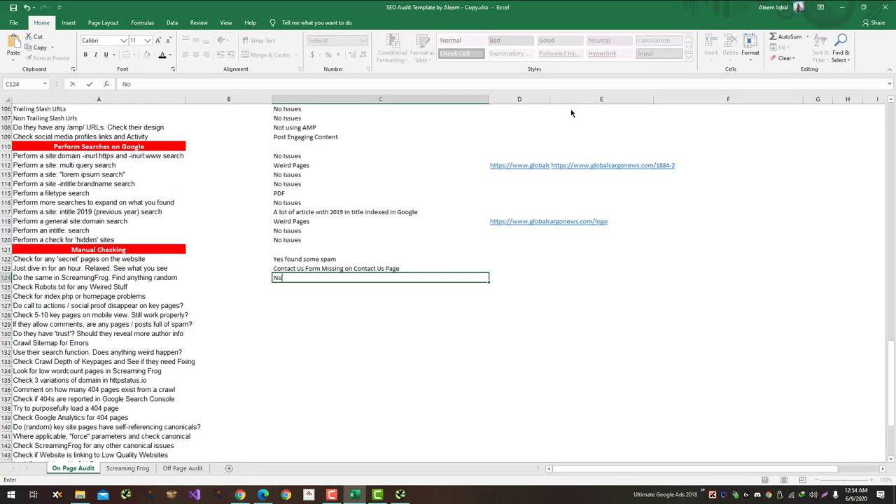
{"action": "type", "text": " Issue"}
{"action": "key", "text": "Return"}
{"action": "key", "text": "alt+Tab"}
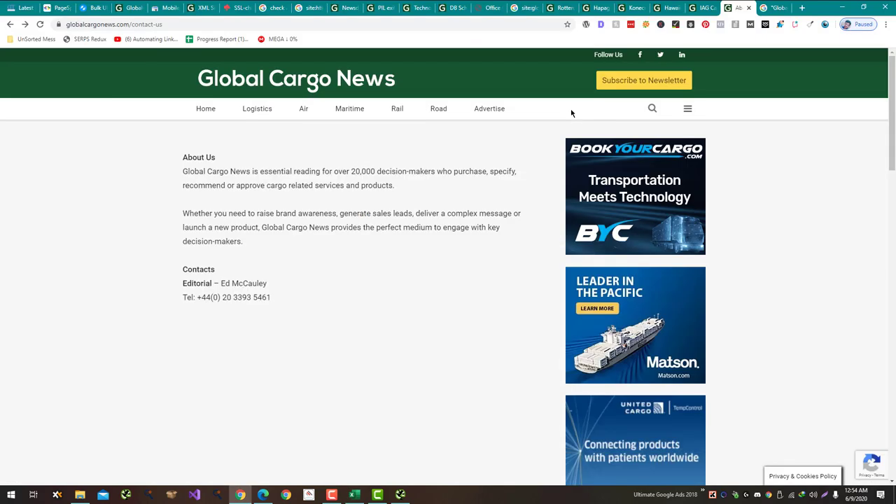
{"action": "double_click", "coordinate": [131, 26]}
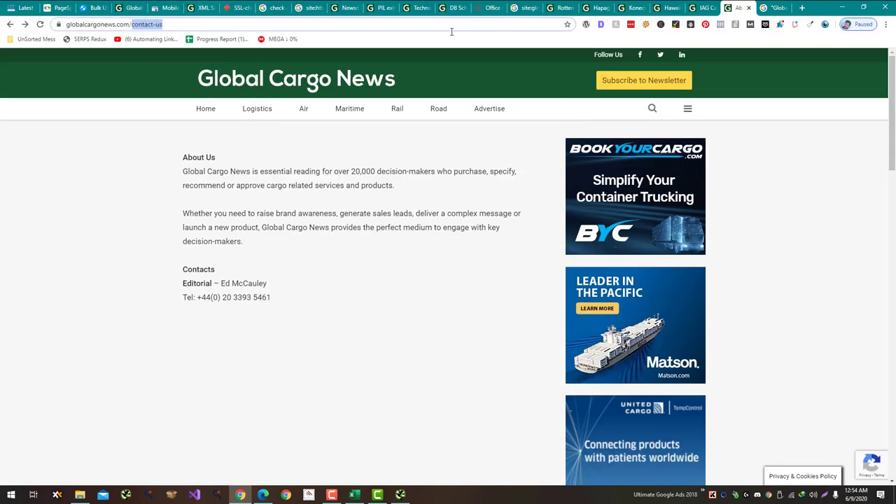
{"action": "type", "text": "index.php"}
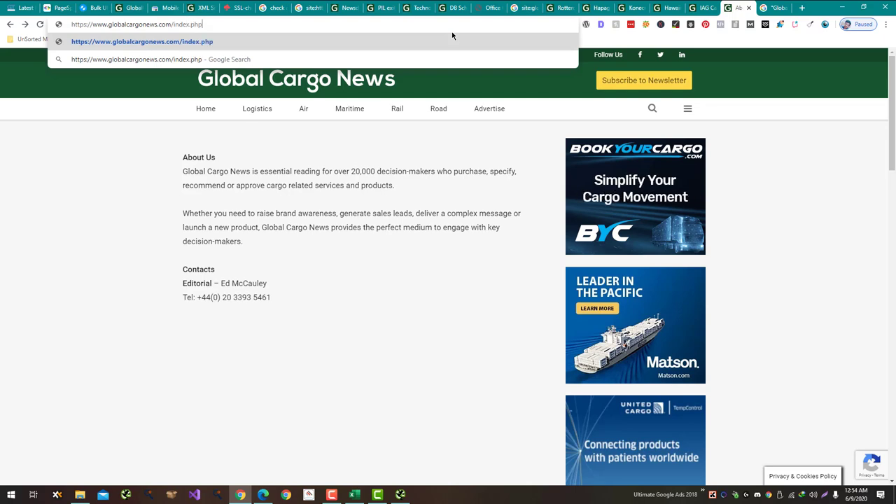
{"action": "key", "text": "Return"}
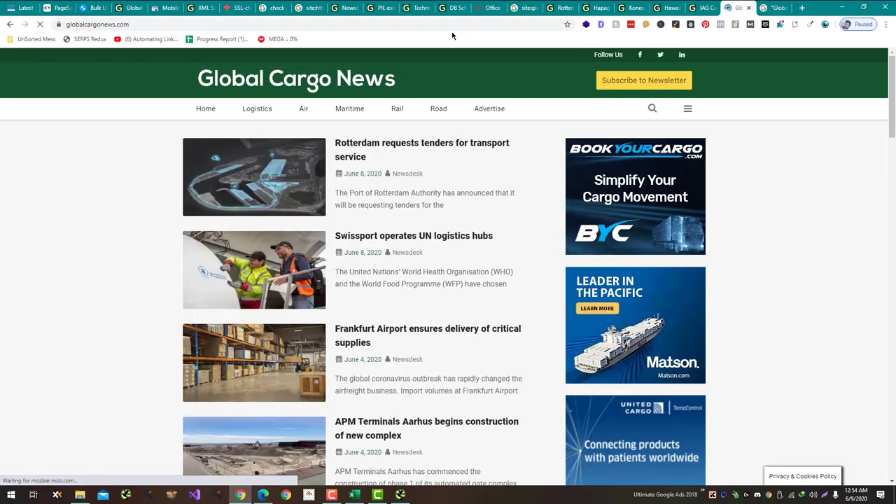
Step: Load globalcargonews.com/home and log No Issues in C125
{"action": "left_click", "coordinate": [447, 24]}
{"action": "left_click", "coordinate": [447, 24]}
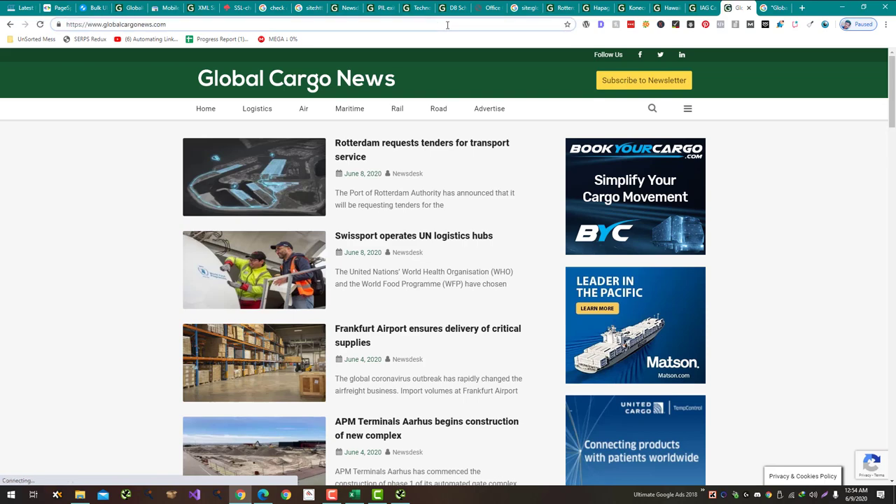
{"action": "type", "text": "/home"}
{"action": "key", "text": "Return"}
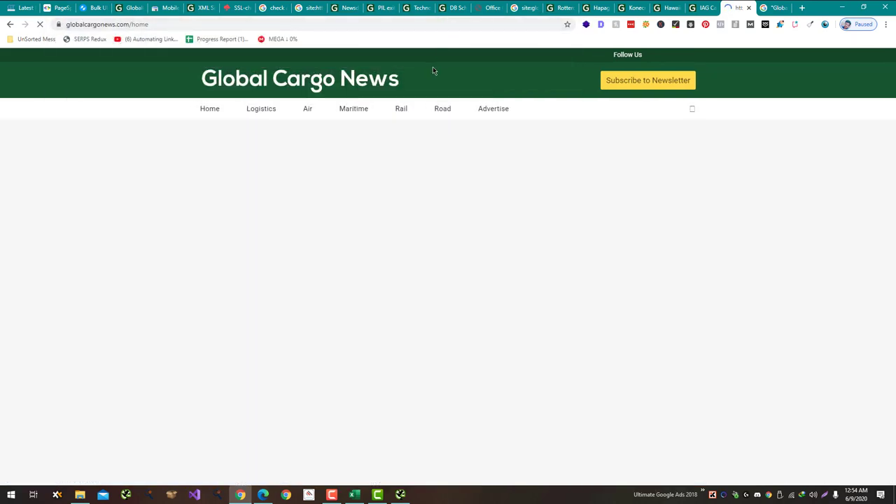
{"action": "key", "text": "alt+Tab"}
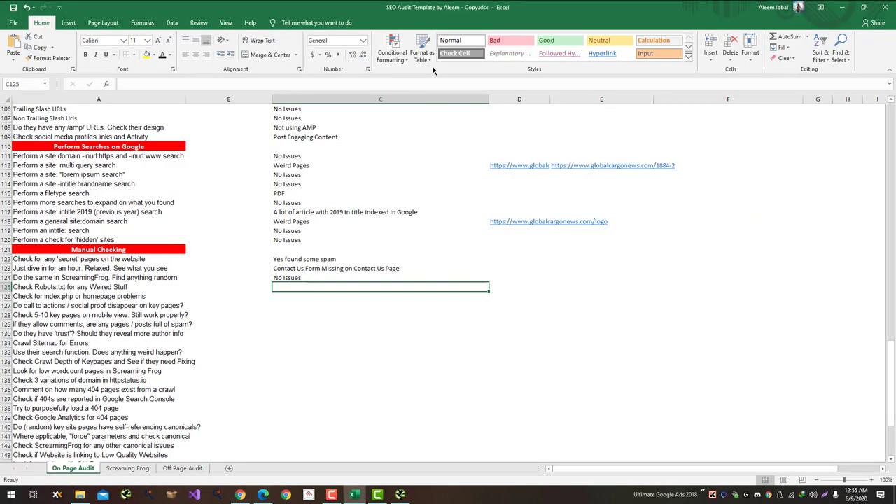
{"action": "type", "text": "No Issues"}
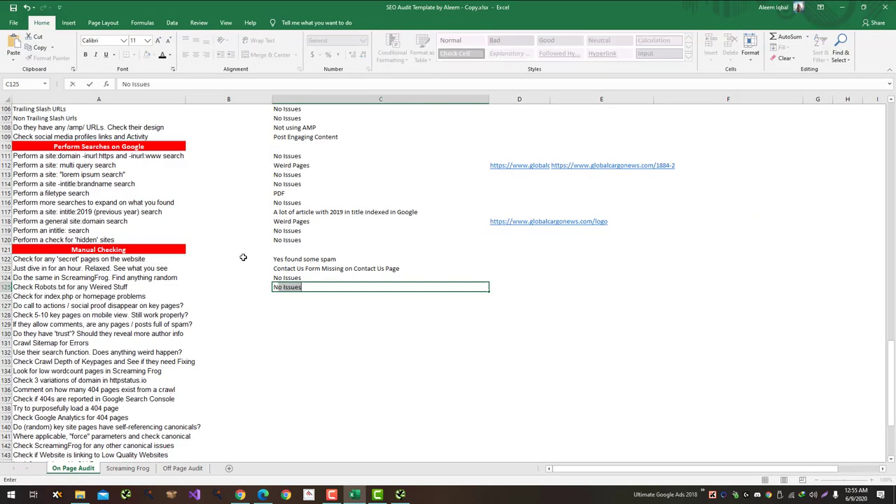
{"action": "key", "text": "Return"}
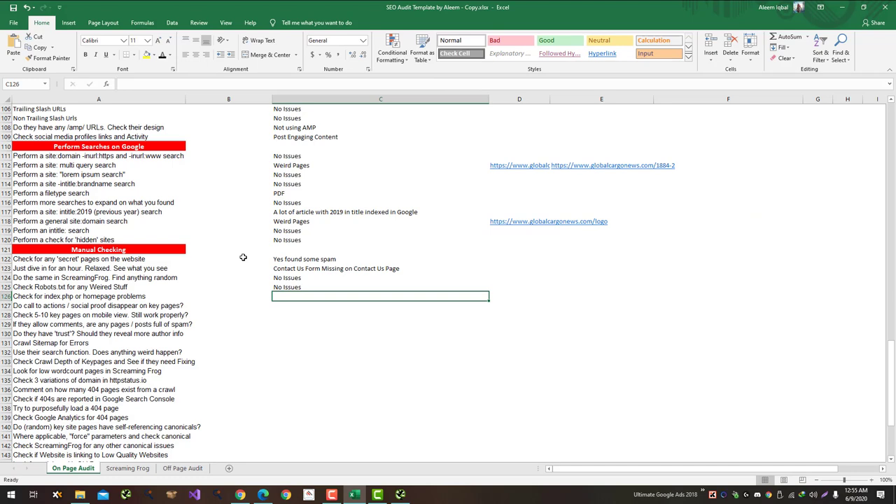
Step: Scroll through the site's not-found page in Chrome
{"action": "key", "text": "alt+Tab"}
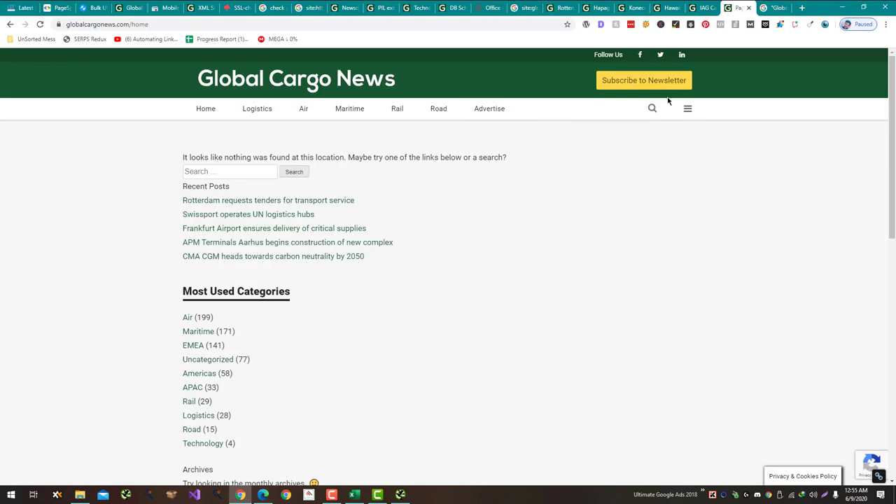
{"action": "scroll", "coordinate": [250, 127], "scroll_direction": "down", "scroll_amount": 8}
{"action": "scroll", "coordinate": [212, 238], "scroll_direction": "up", "scroll_amount": 3}
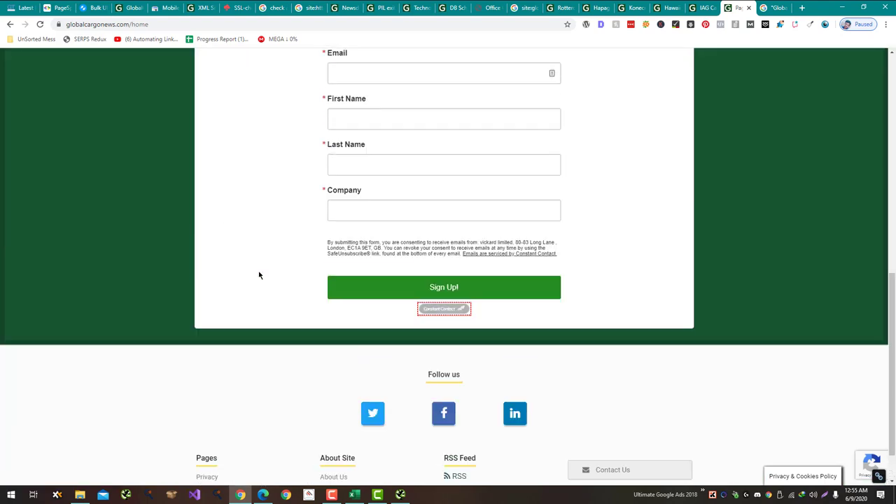
{"action": "scroll", "coordinate": [260, 274], "scroll_direction": "up", "scroll_amount": 1}
{"action": "scroll", "coordinate": [260, 274], "scroll_direction": "down", "scroll_amount": 4}
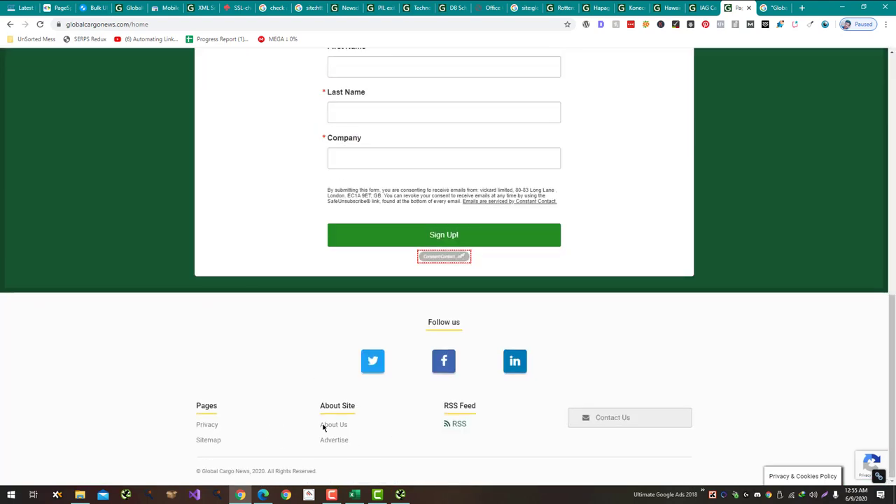
Step: Paste the missing contact-form note into cell C126
{"action": "key", "text": "alt+Tab"}
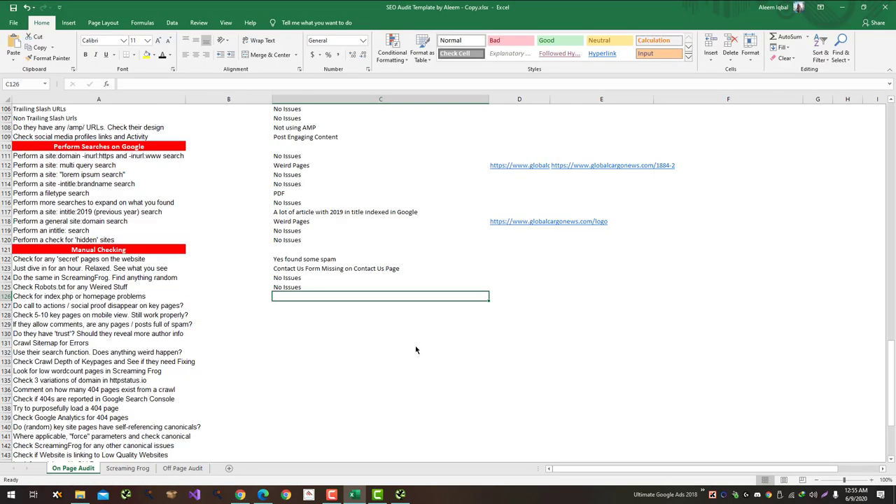
{"action": "type", "text": "Contact Us Form Missing on Contact Us Page"}
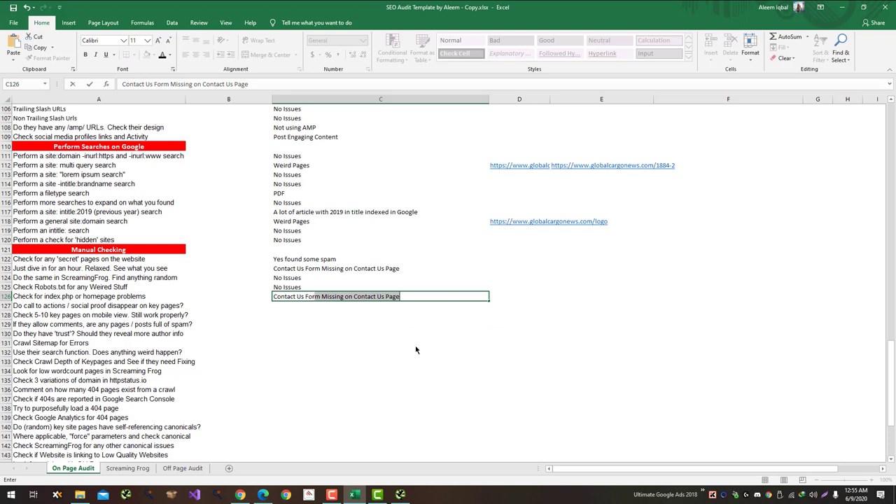
{"action": "key", "text": "Return"}
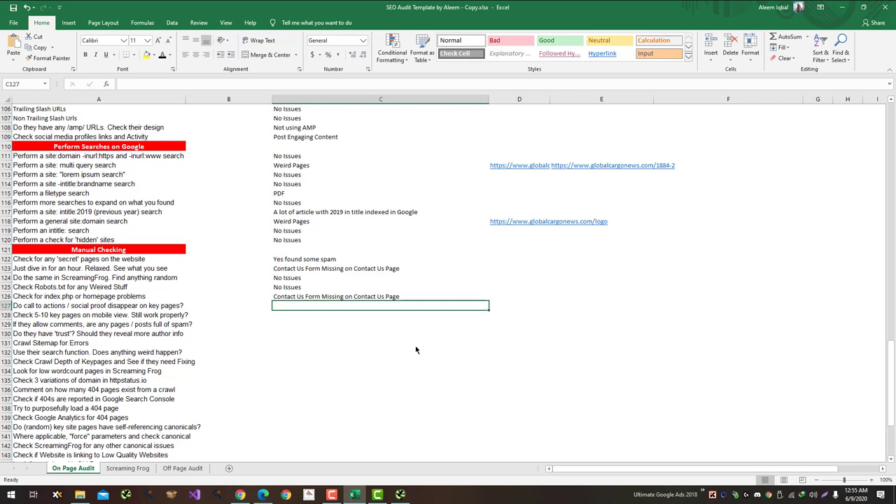
Step: Select C124:C126 and insert cells shifting down, leaving C124 blank
{"action": "key", "text": "Up"}
{"action": "key", "text": "Up"}
{"action": "key", "text": "Up"}
{"action": "key", "text": "Up"}
{"action": "key", "text": "Up"}
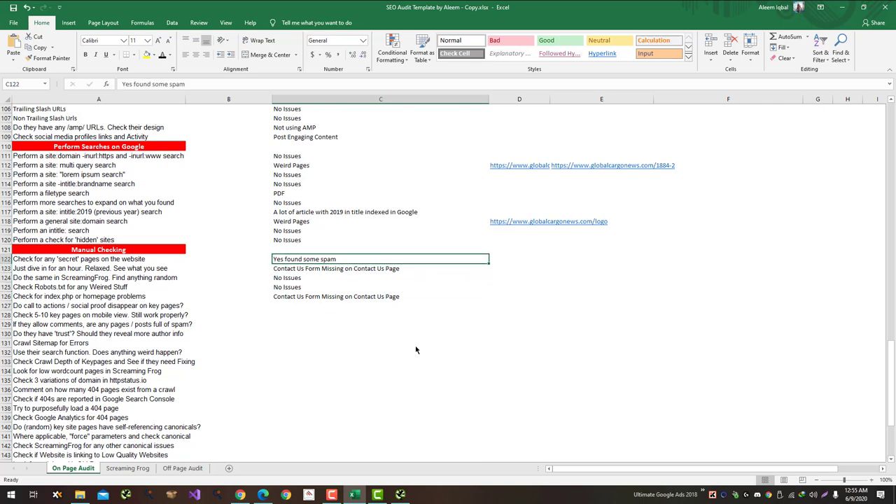
{"action": "key", "text": "Down"}
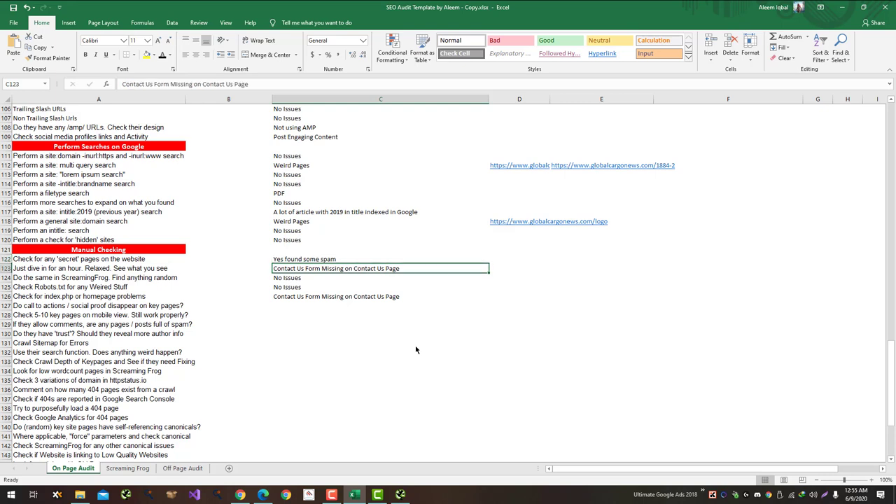
{"action": "key", "text": "Down"}
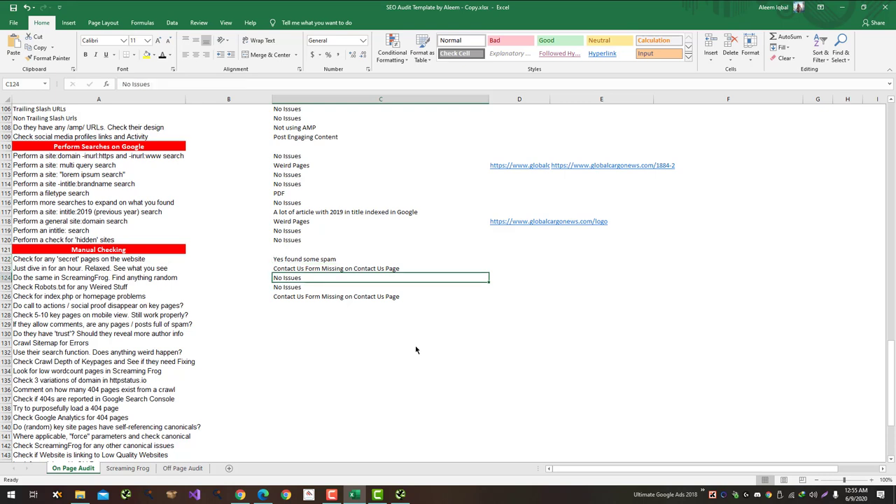
{"action": "key", "text": "shift+Down"}
{"action": "key", "text": "shift+Down"}
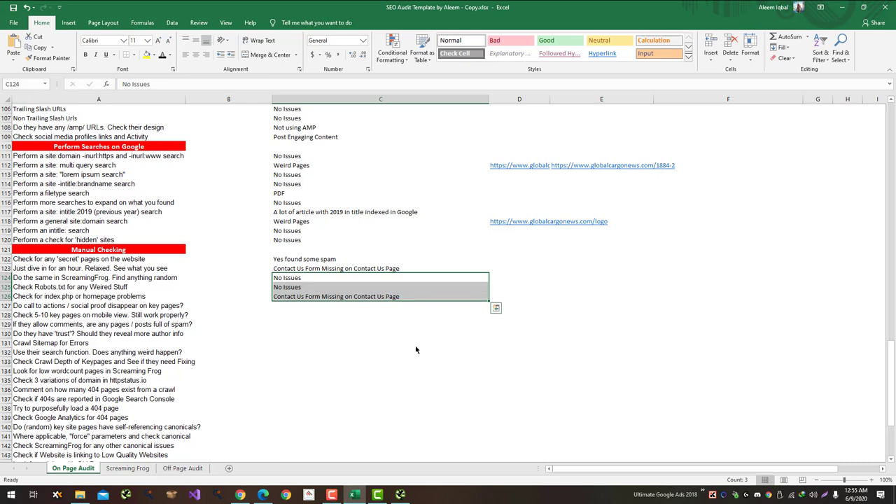
{"action": "key", "text": "ctrl+c"}
{"action": "key", "text": "ctrl+shift+plus"}
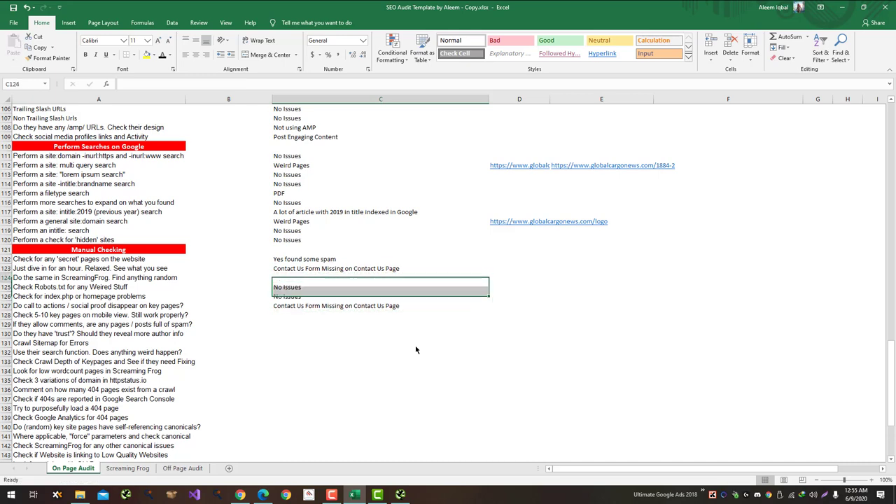
Step: Find the oocl-hong-kongs URL in Screaming Frog's Internal HTML list and open it from its right-click menu
{"action": "left_click", "coordinate": [400, 495]}
{"action": "scroll", "coordinate": [215, 213], "scroll_direction": "down", "scroll_amount": 20}
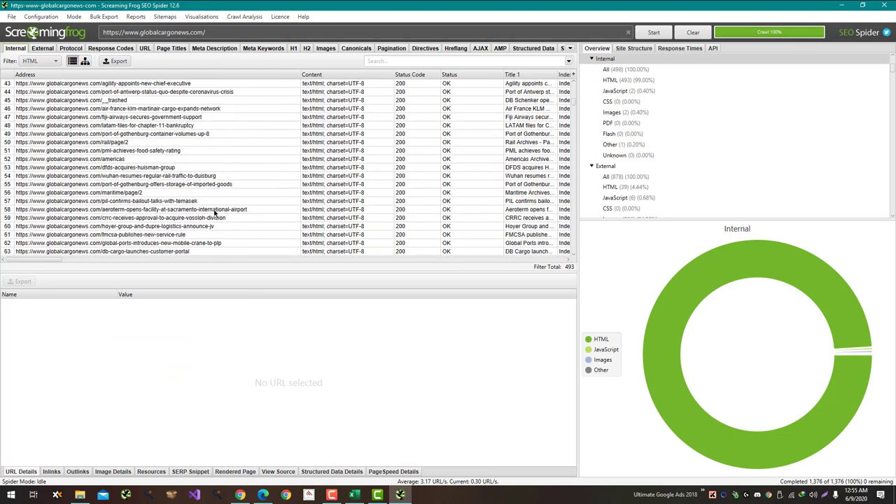
{"action": "scroll", "coordinate": [215, 213], "scroll_direction": "down", "scroll_amount": 17}
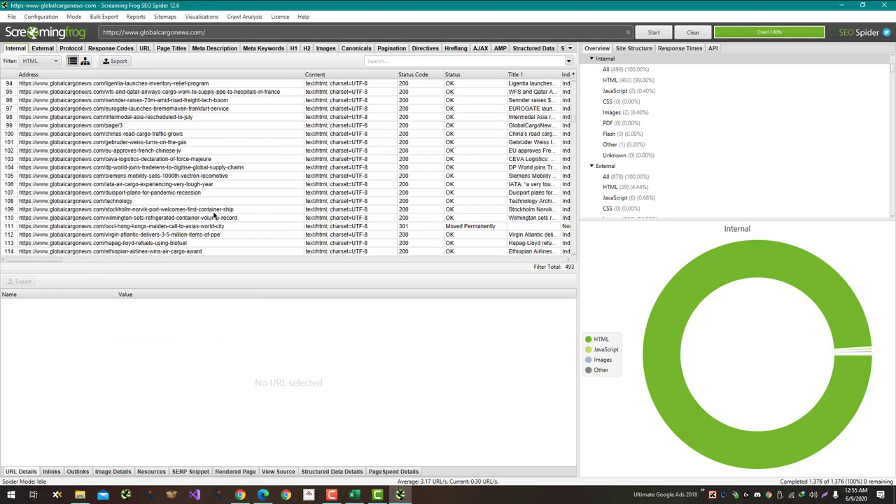
{"action": "scroll", "coordinate": [214, 217], "scroll_direction": "down", "scroll_amount": 12}
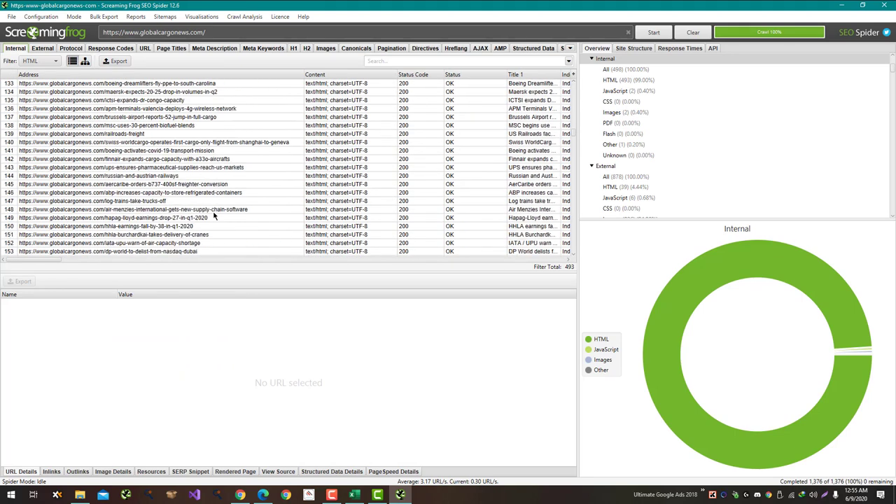
{"action": "scroll", "coordinate": [215, 217], "scroll_direction": "down", "scroll_amount": 8}
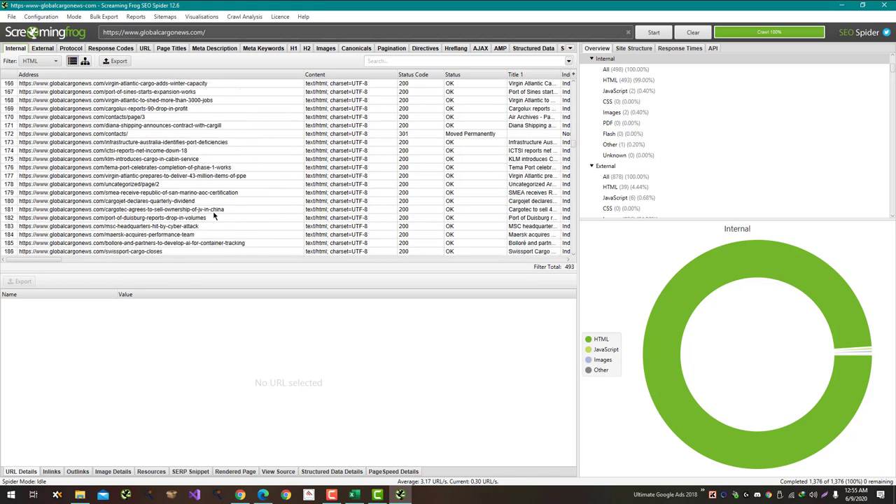
{"action": "scroll", "coordinate": [215, 217], "scroll_direction": "down", "scroll_amount": 16}
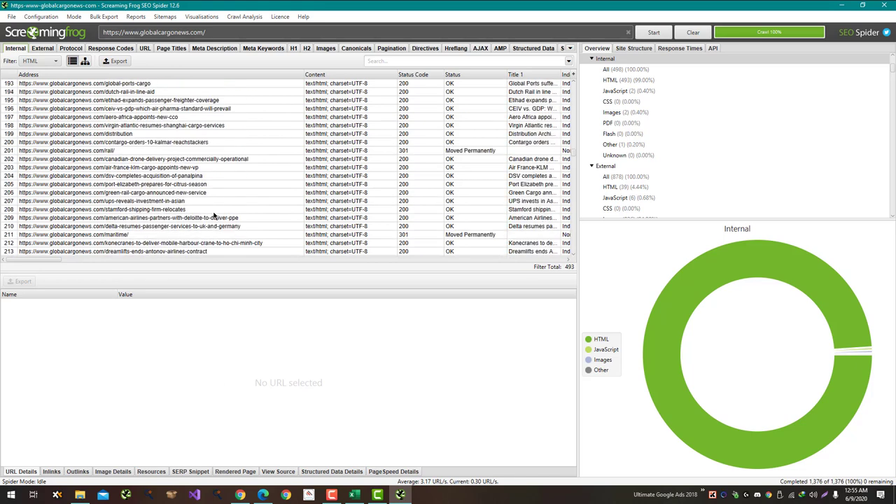
{"action": "scroll", "coordinate": [215, 217], "scroll_direction": "down", "scroll_amount": 5}
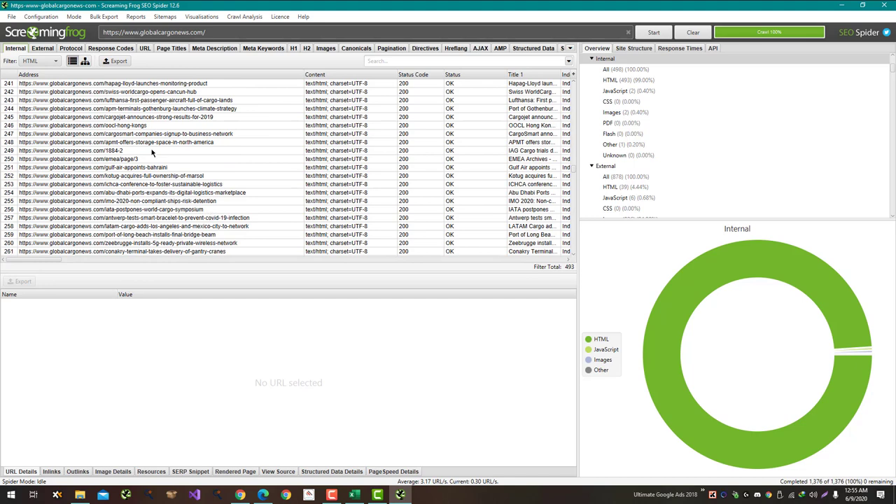
{"action": "left_click", "coordinate": [144, 126]}
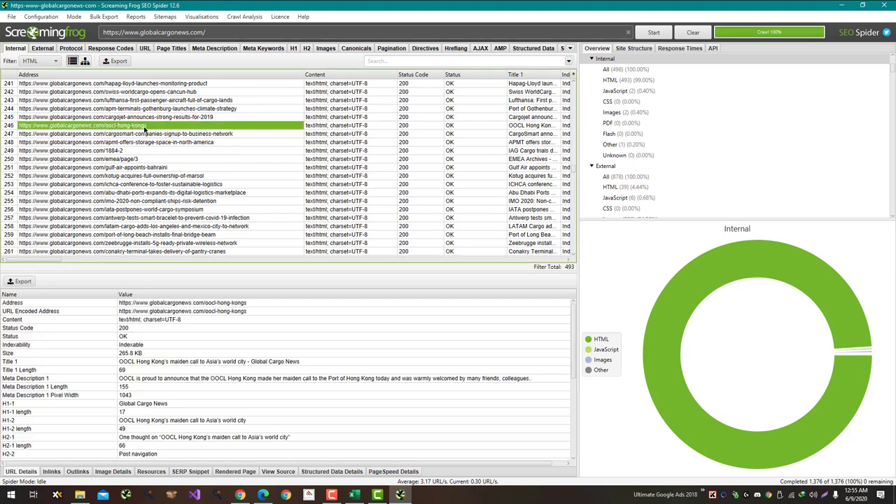
{"action": "right_click", "coordinate": [143, 126]}
{"action": "left_click", "coordinate": [148, 133]}
{"action": "key", "text": "alt+Tab"}
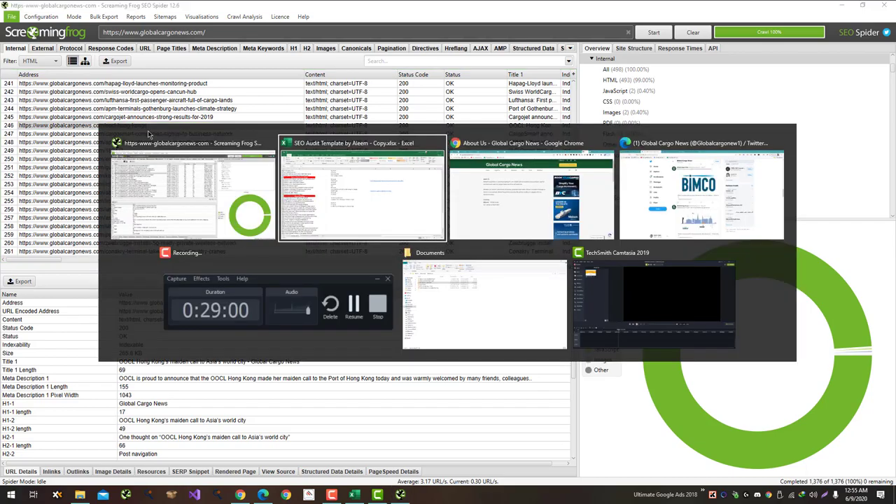
Step: Scroll the OOCL article in Chrome and close its tab
{"action": "key", "text": "alt+Tab"}
{"action": "key", "text": "Tab"}
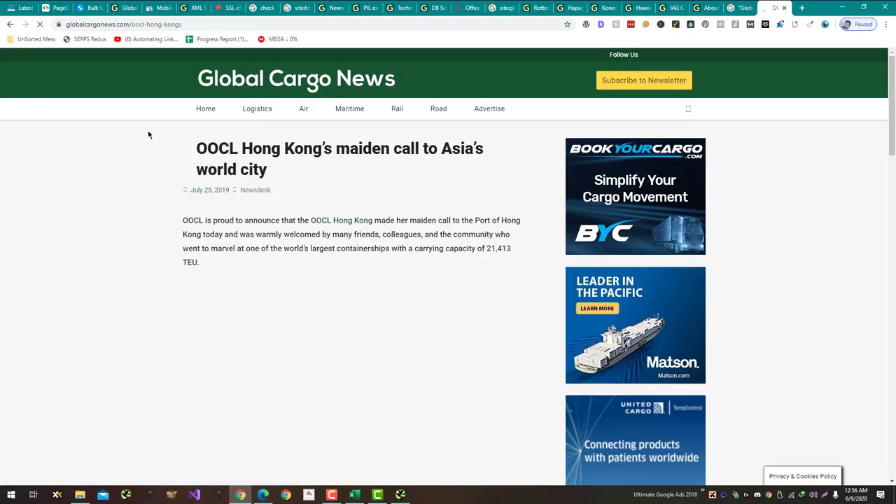
{"action": "scroll", "coordinate": [149, 135], "scroll_direction": "down", "scroll_amount": 10}
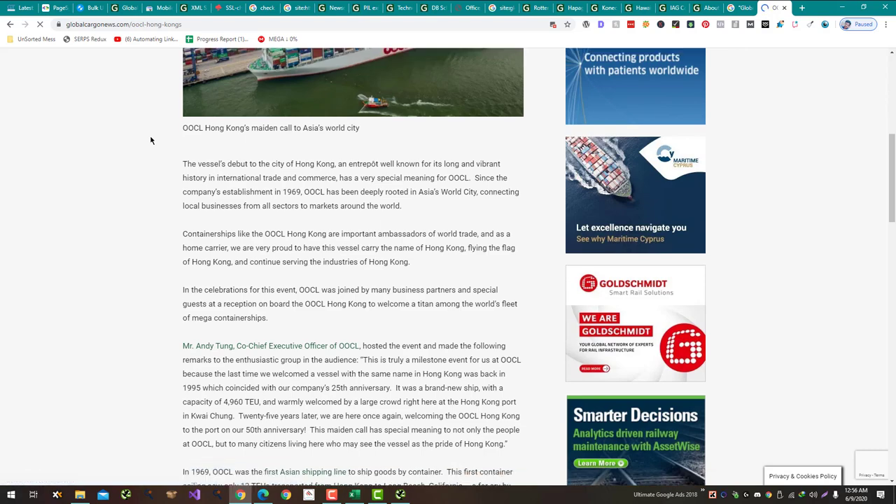
{"action": "key", "text": "ctrl+w"}
Step: Enter Seems Fine in C124 for the ScreamingFrog check
{"action": "key", "text": "alt+Tab"}
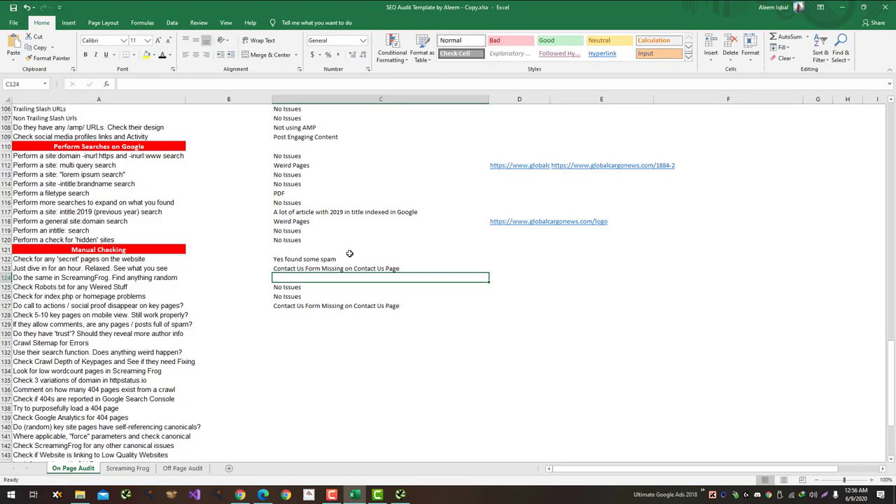
{"action": "type", "text": "Seems Fine"}
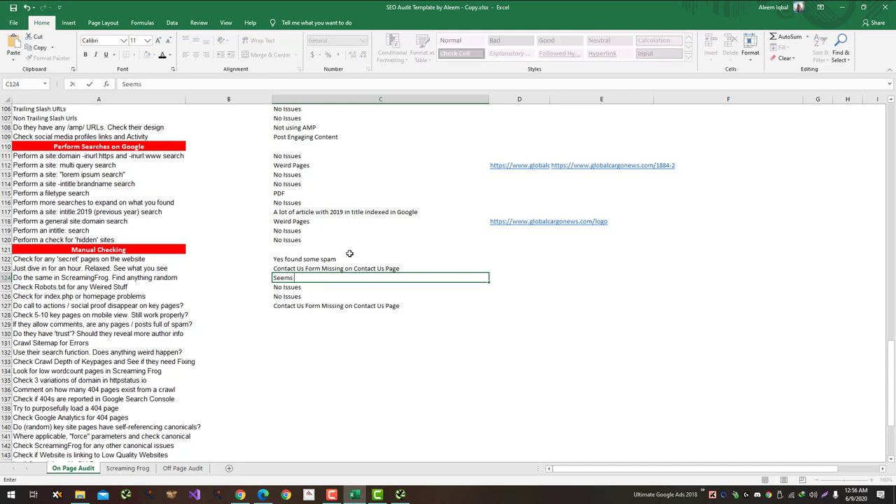
{"action": "key", "text": "Return"}
{"action": "key", "text": "Down"}
{"action": "key", "text": "Down"}
{"action": "key", "text": "Down"}
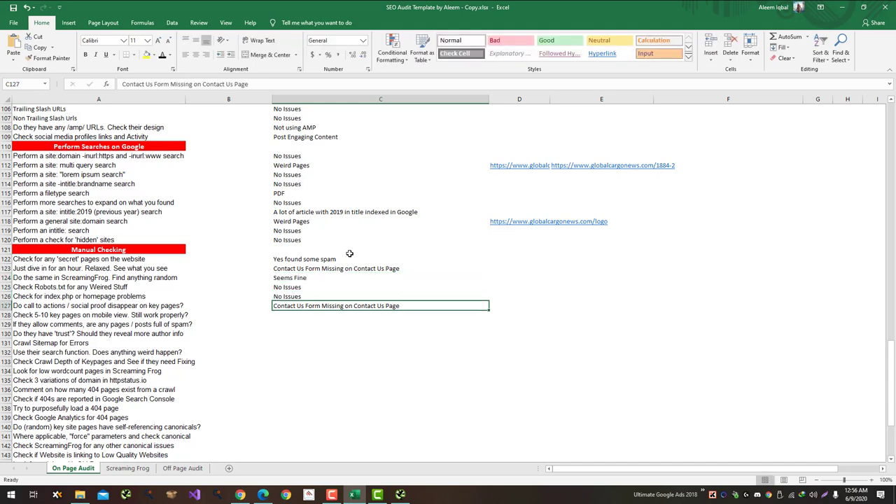
{"action": "key", "text": "alt+Tab"}
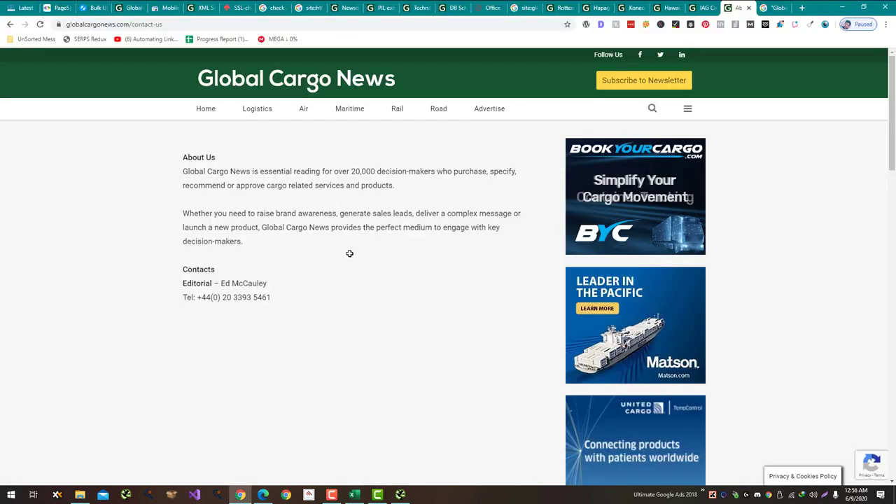
{"action": "right_click", "coordinate": [366, 228]}
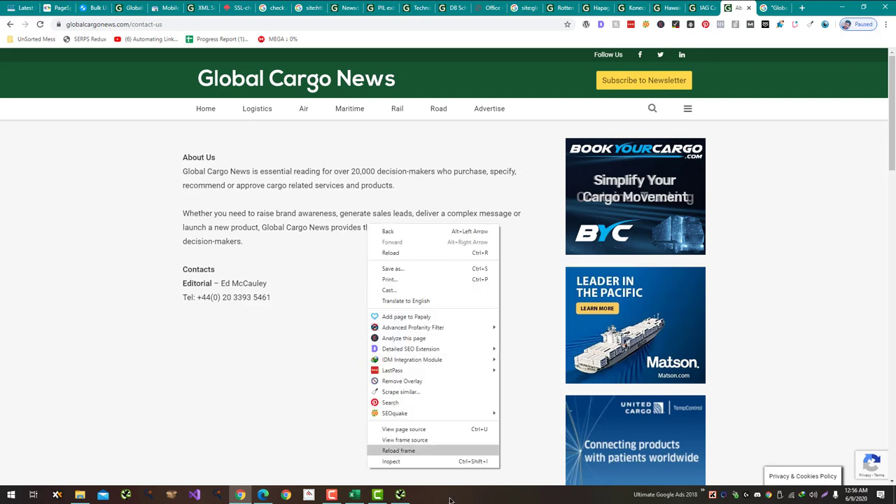
{"action": "left_click", "coordinate": [461, 460]}
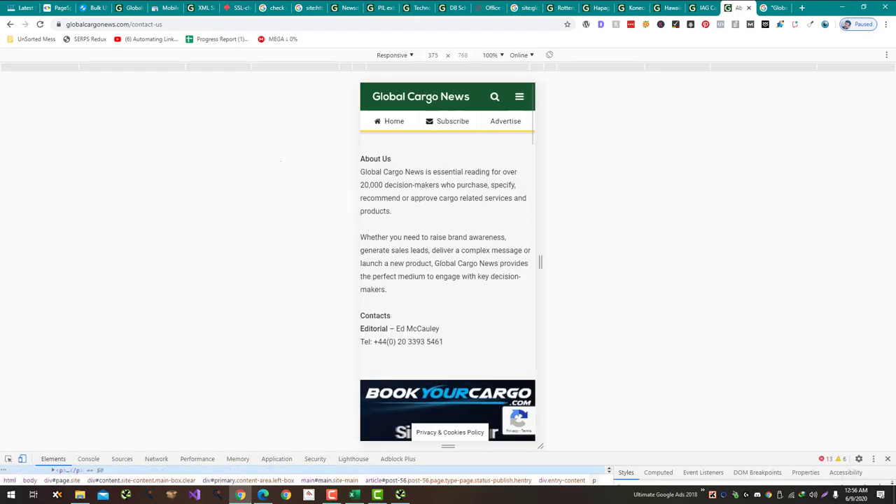
{"action": "scroll", "coordinate": [279, 151], "scroll_direction": "down", "scroll_amount": 15}
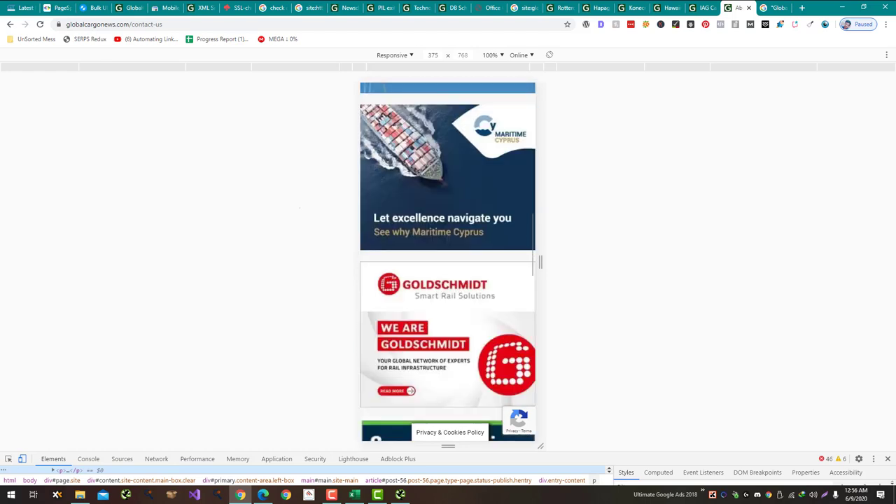
{"action": "scroll", "coordinate": [300, 208], "scroll_direction": "up", "scroll_amount": 10}
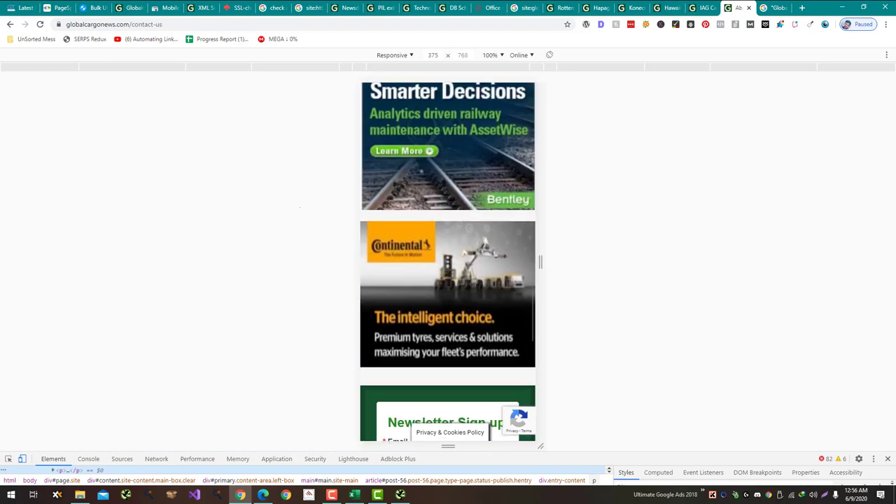
{"action": "scroll", "coordinate": [299, 207], "scroll_direction": "up", "scroll_amount": 1}
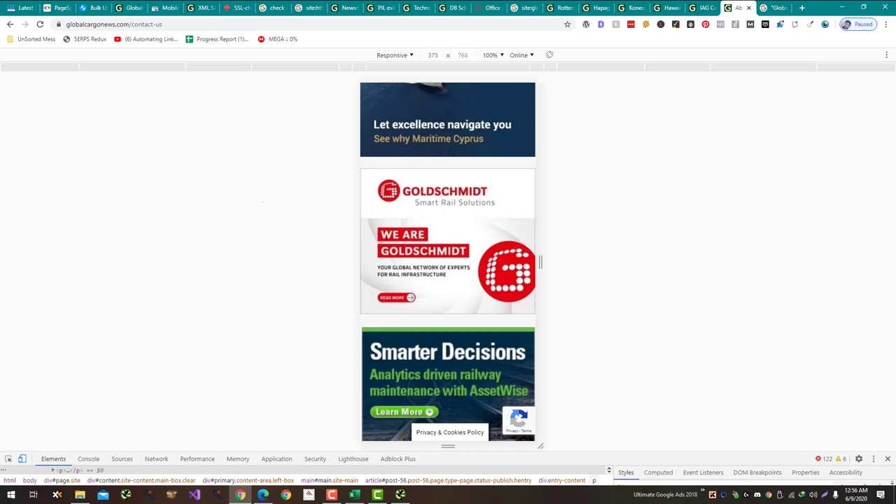
{"action": "scroll", "coordinate": [263, 201], "scroll_direction": "up", "scroll_amount": 4}
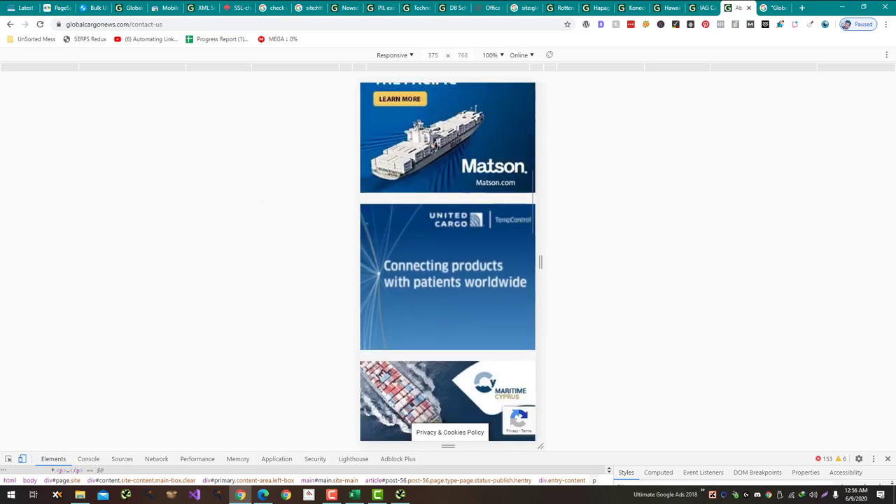
{"action": "key", "text": "alt+Tab"}
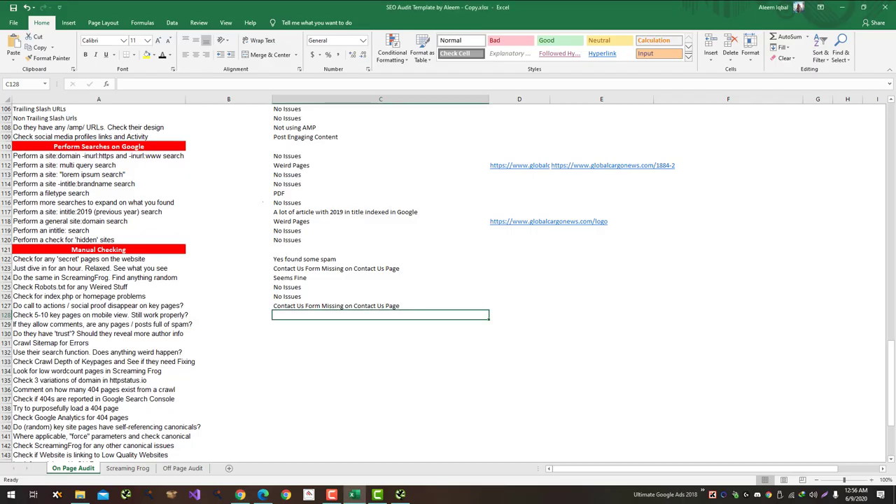
Step: Enter 'Sidebar Images look blurry' as the mobile-view note in C128
{"action": "type", "text": "Ads"}
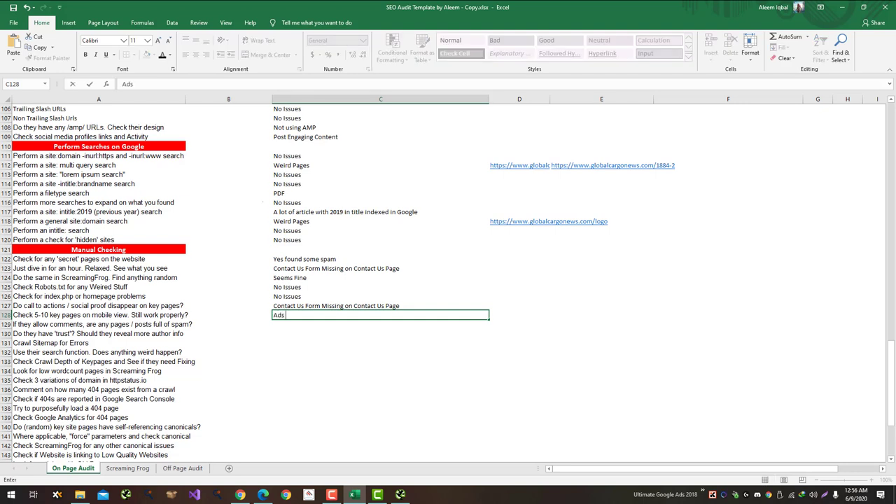
{"action": "type", "text": "Sidebar Images look blurry"}
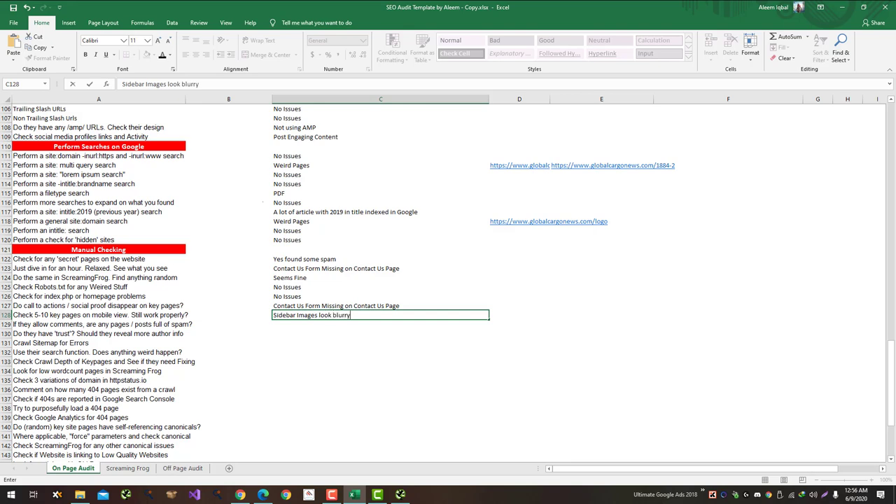
{"action": "key", "text": "Return"}
{"action": "key", "text": "alt+Tab"}
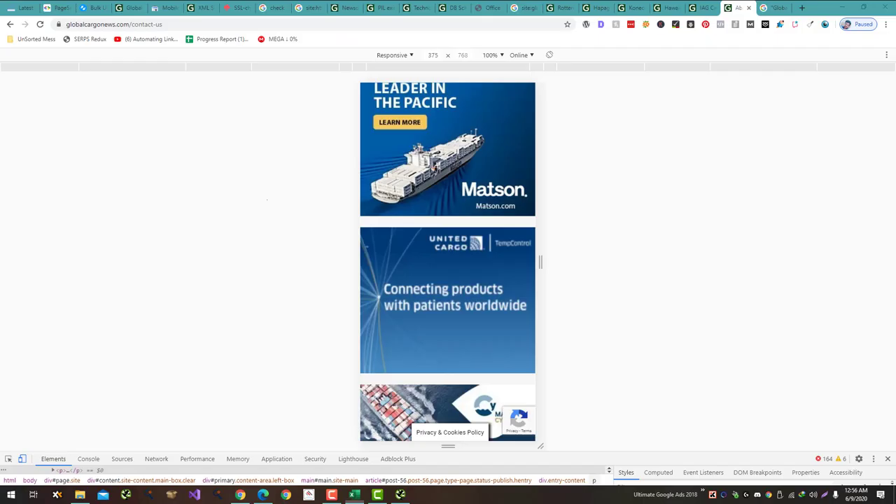
Step: Reload the homepage in mobile view and scroll through it
{"action": "scroll", "coordinate": [448, 266], "scroll_direction": "up", "scroll_amount": 10}
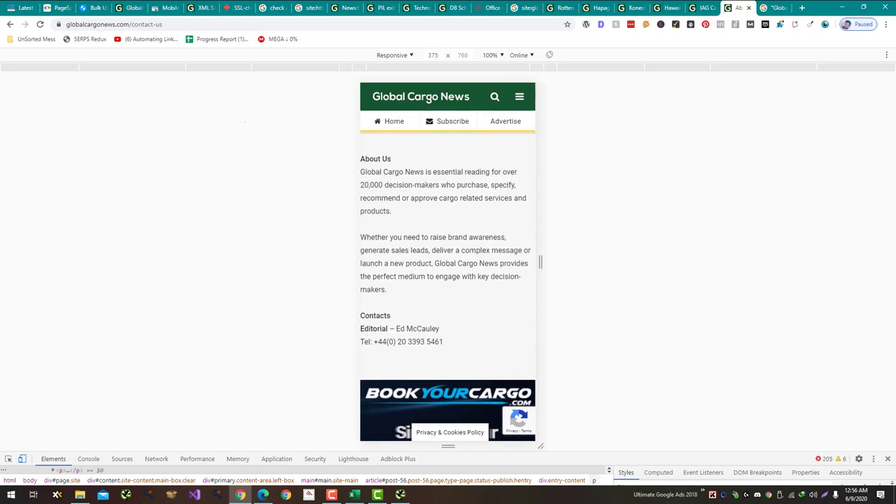
{"action": "key", "text": "F5"}
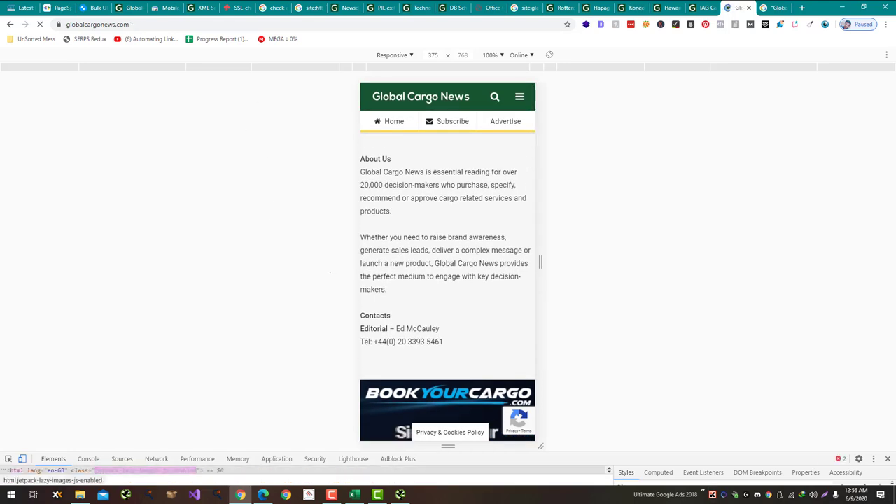
{"action": "scroll", "coordinate": [448, 265], "scroll_direction": "down", "scroll_amount": 20}
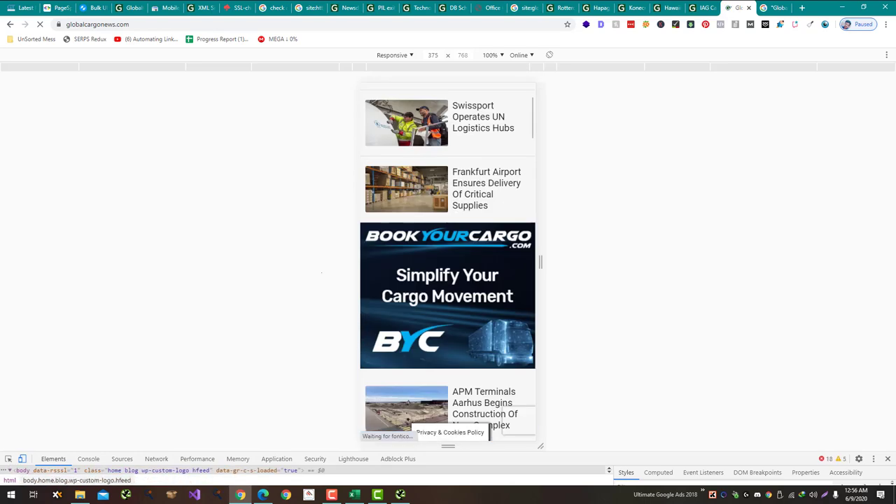
{"action": "scroll", "coordinate": [310, 280], "scroll_direction": "down", "scroll_amount": 20}
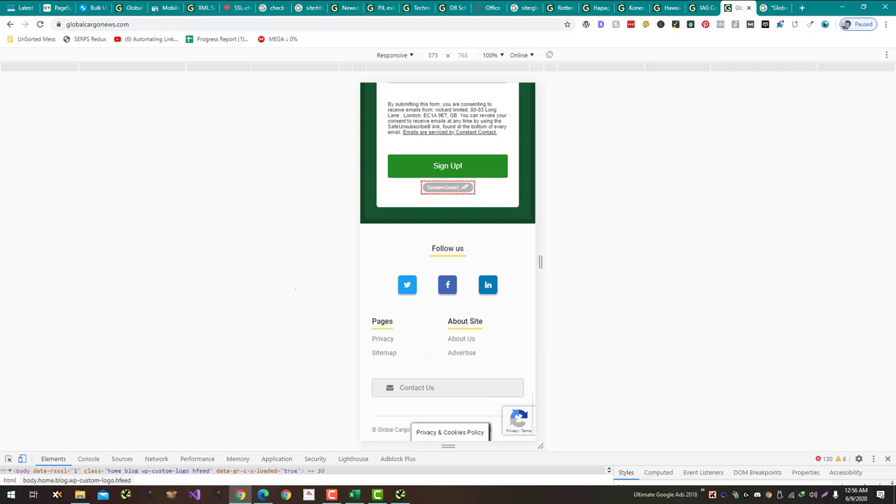
{"action": "scroll", "coordinate": [295, 288], "scroll_direction": "up", "scroll_amount": 5}
{"action": "scroll", "coordinate": [295, 288], "scroll_direction": "up", "scroll_amount": 6}
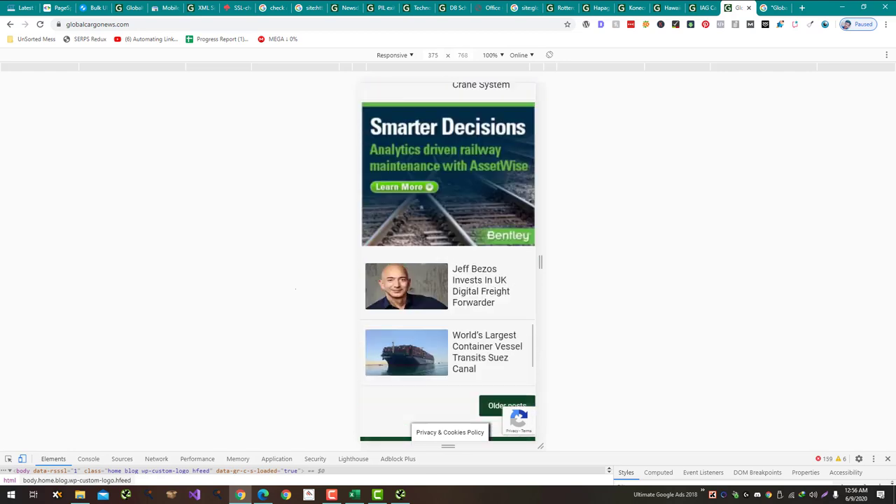
{"action": "scroll", "coordinate": [448, 266], "scroll_direction": "up", "scroll_amount": 2}
{"action": "scroll", "coordinate": [448, 266], "scroll_direction": "down", "scroll_amount": 2}
Step: Open the Jeff Bezos news article and scroll through it in mobile view
{"action": "left_click", "coordinate": [480, 314]}
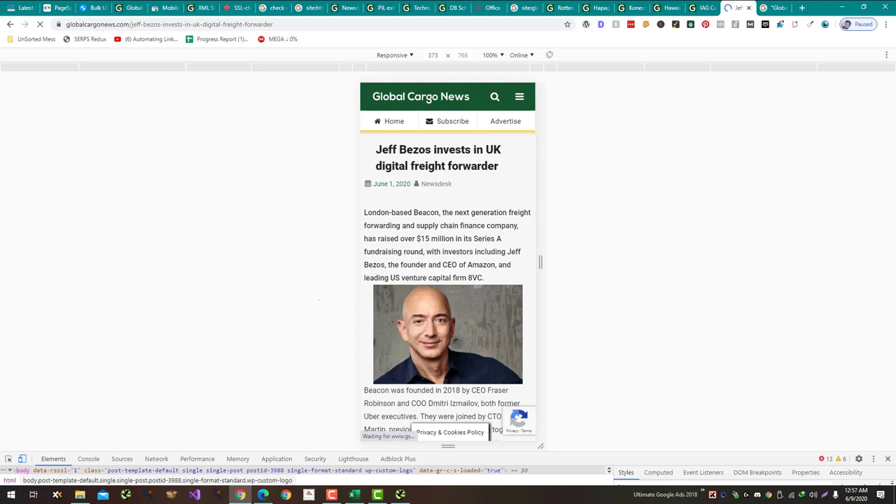
{"action": "scroll", "coordinate": [448, 266], "scroll_direction": "down", "scroll_amount": 15}
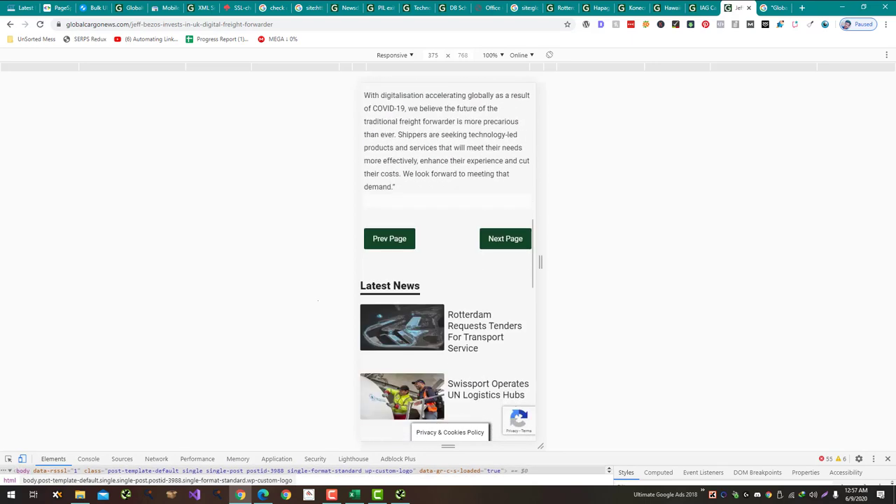
{"action": "scroll", "coordinate": [317, 300], "scroll_direction": "up", "scroll_amount": 4}
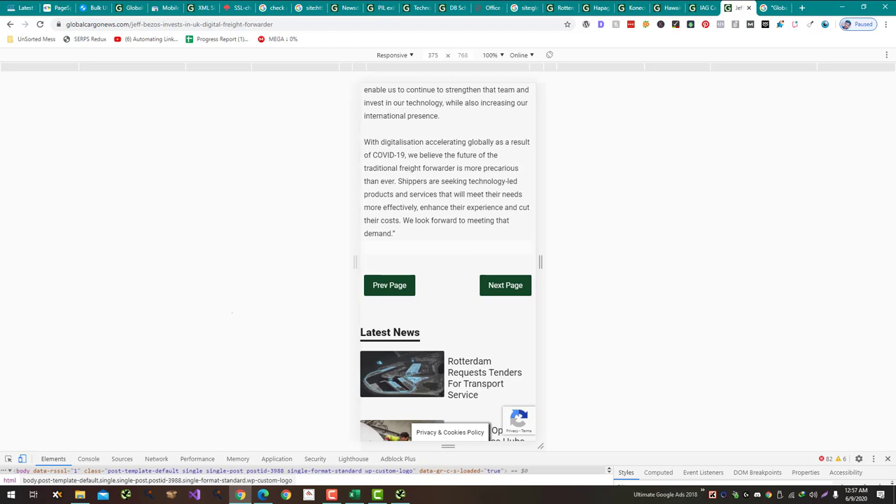
{"action": "scroll", "coordinate": [448, 266], "scroll_direction": "down", "scroll_amount": 12}
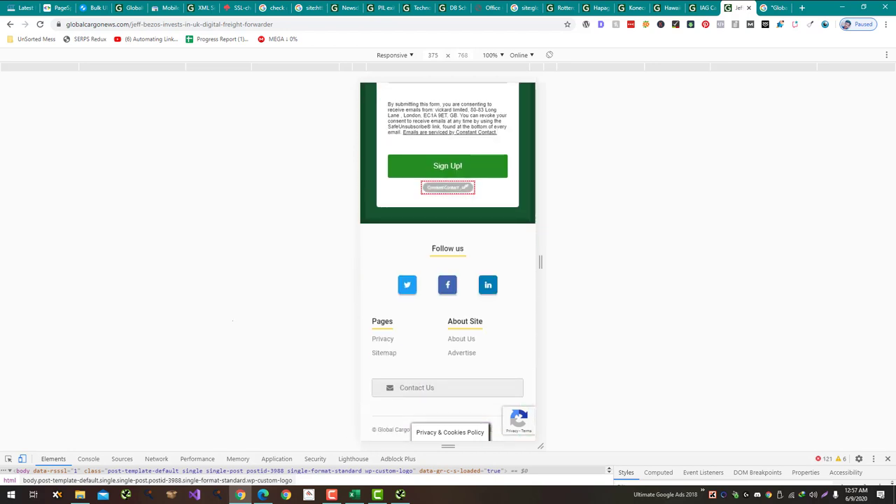
Step: Open the footer Privacy page and scroll through it in mobile view
{"action": "left_click", "coordinate": [383, 338]}
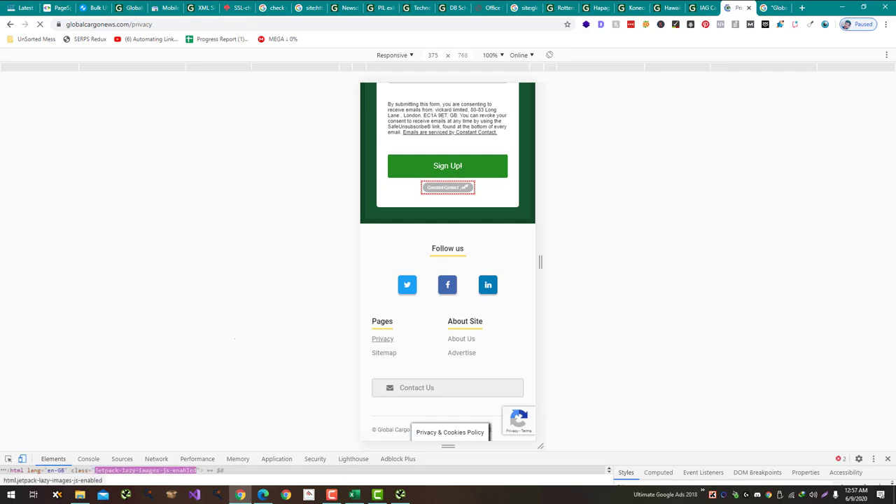
{"action": "scroll", "coordinate": [448, 266], "scroll_direction": "down", "scroll_amount": 10}
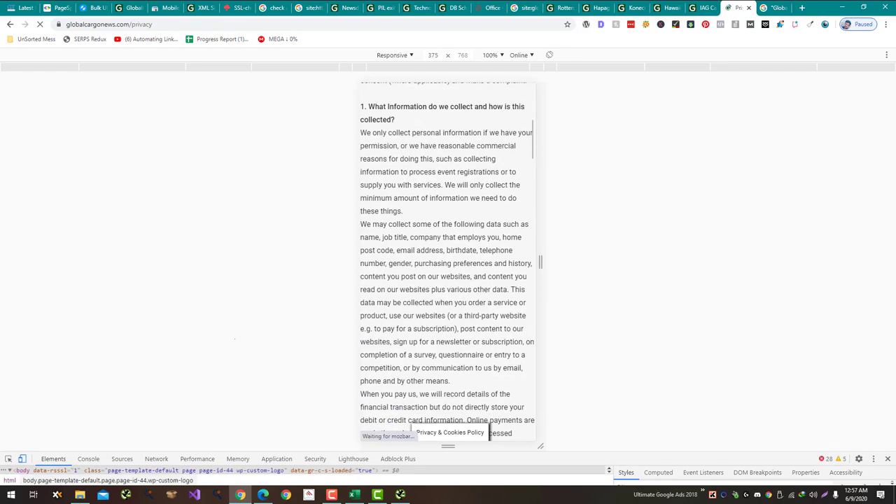
{"action": "scroll", "coordinate": [448, 266], "scroll_direction": "down", "scroll_amount": 6}
{"action": "scroll", "coordinate": [448, 266], "scroll_direction": "up", "scroll_amount": 3}
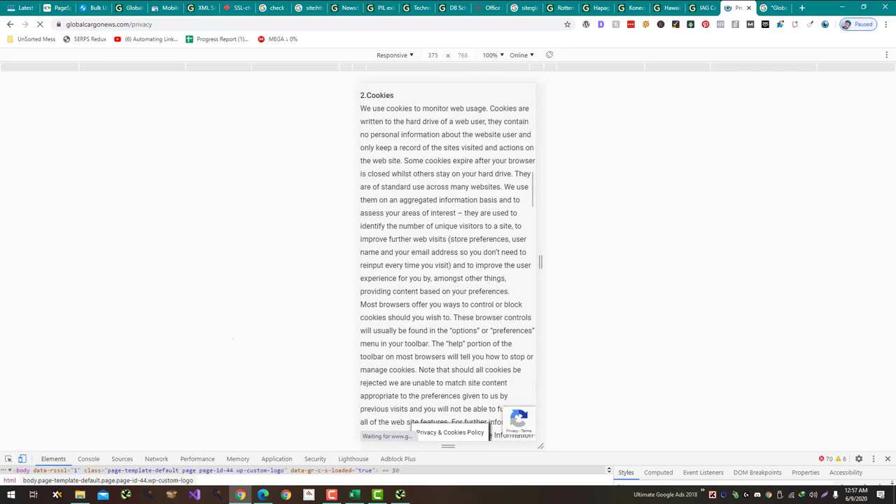
{"action": "scroll", "coordinate": [448, 266], "scroll_direction": "down", "scroll_amount": 15}
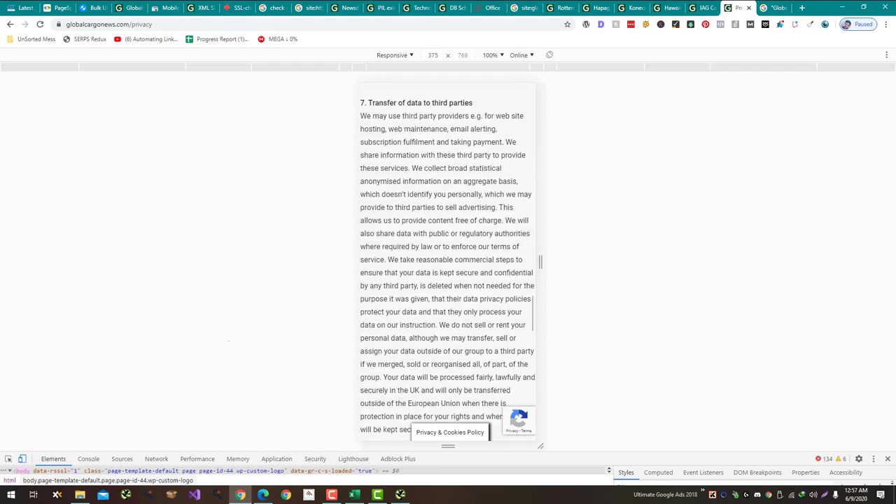
{"action": "scroll", "coordinate": [448, 266], "scroll_direction": "down", "scroll_amount": 5}
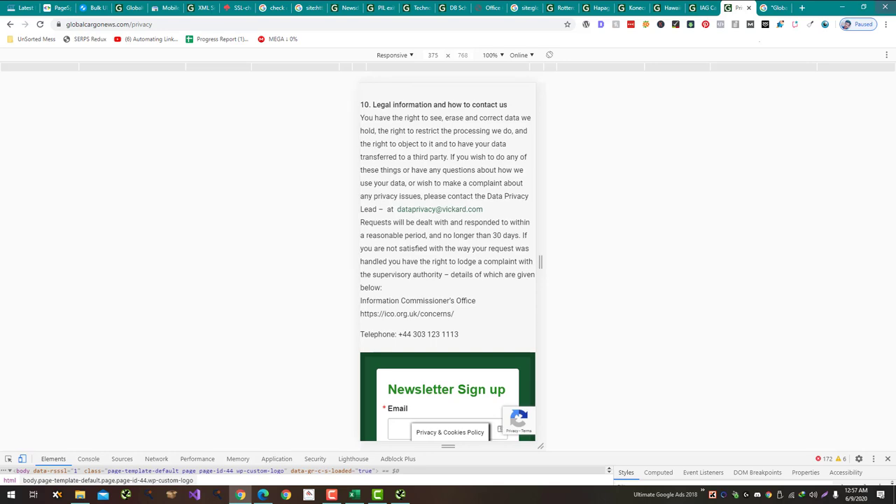
{"action": "scroll", "coordinate": [448, 266], "scroll_direction": "down", "scroll_amount": 5}
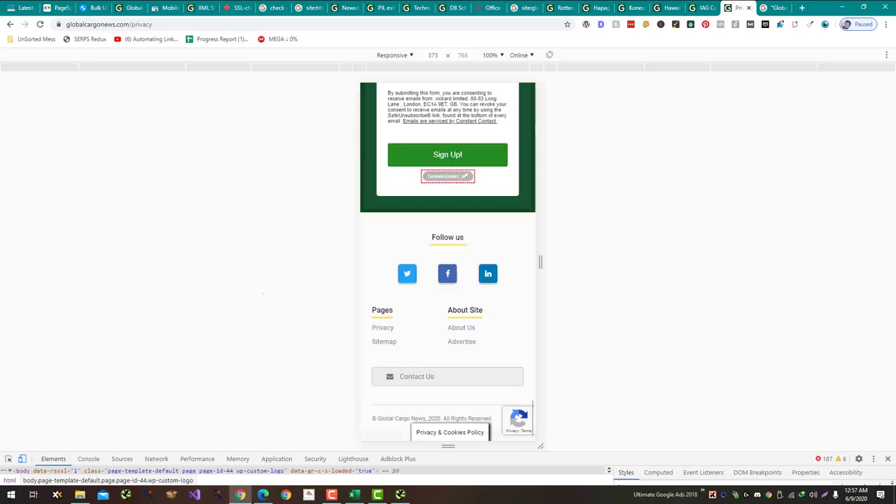
{"action": "key", "text": "alt+Tab"}
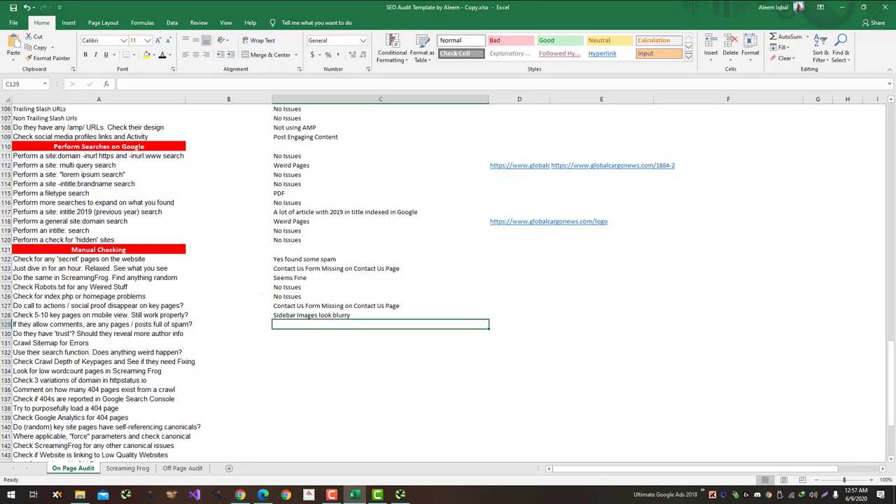
Step: Enter No Issues in C129 and Author Bio Missing in C130
{"action": "type", "text": "No"}
{"action": "key", "text": "Return"}
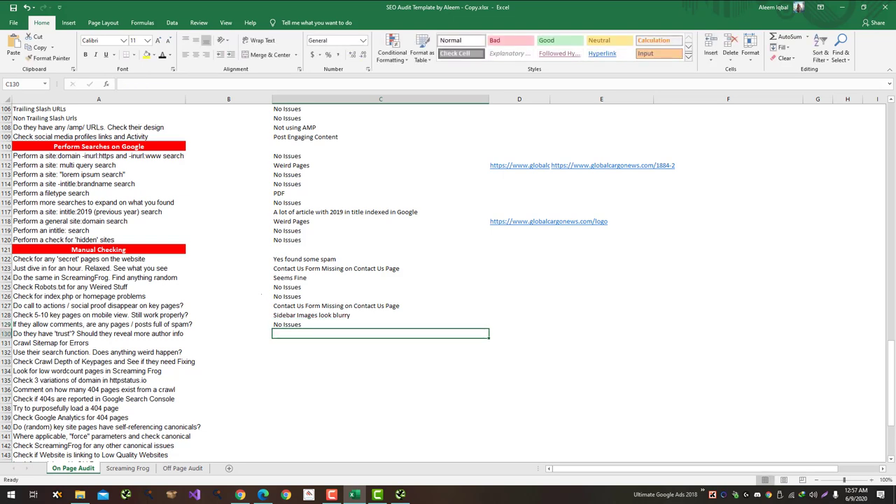
{"action": "type", "text": "Author"}
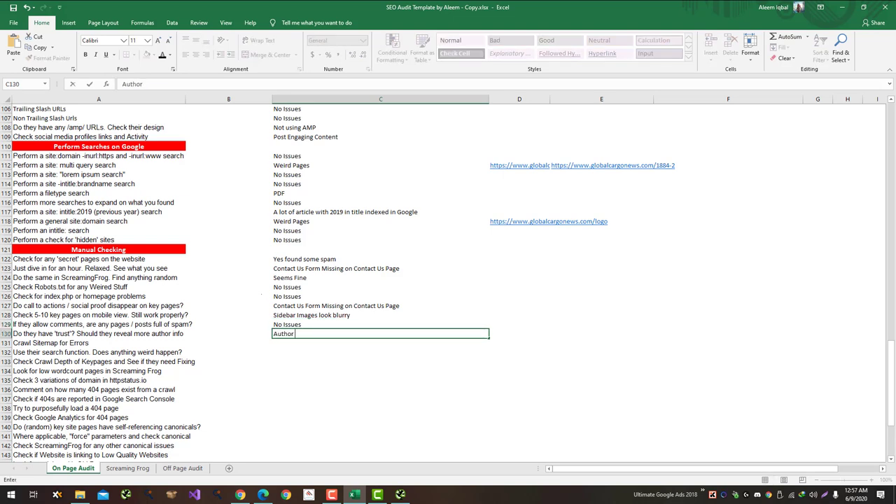
{"action": "type", "text": " Bio Missing"}
{"action": "key", "text": "Return"}
{"action": "key", "text": "alt+Tab"}
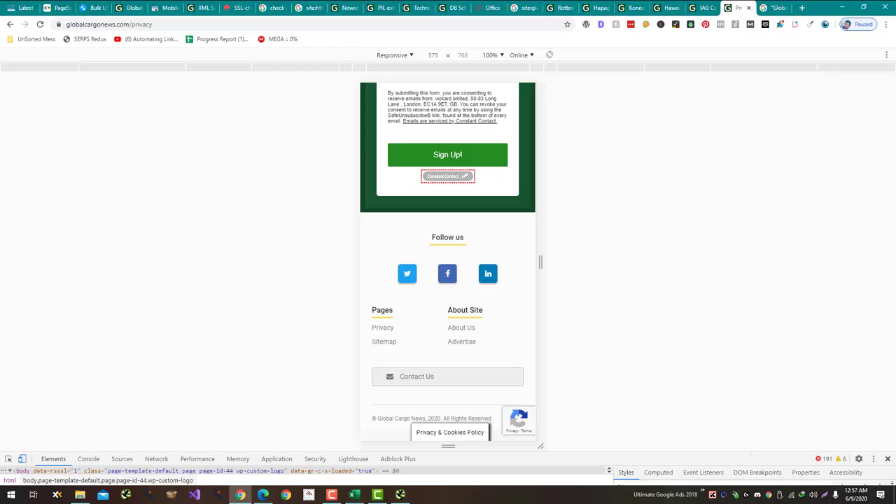
Step: Close DevTools and load globalcargonews.com/sitemap.xml
{"action": "key", "text": "F12"}
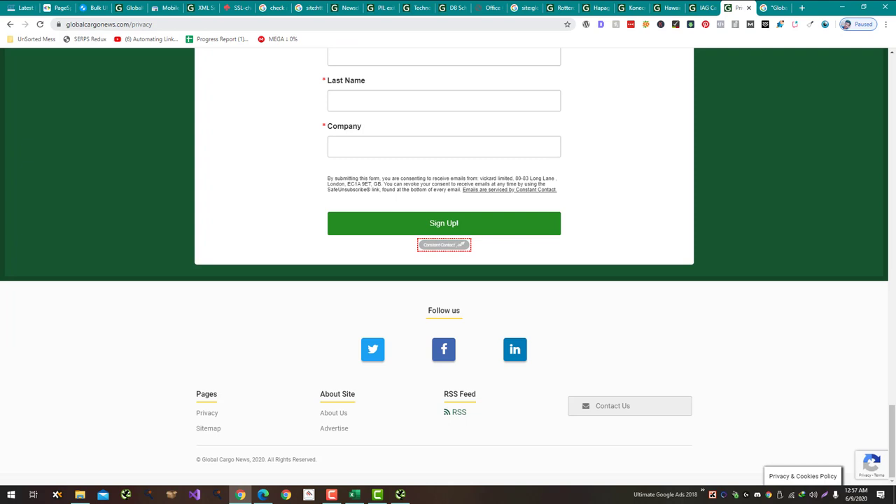
{"action": "double_click", "coordinate": [141, 24]}
{"action": "type", "text": "sitema"}
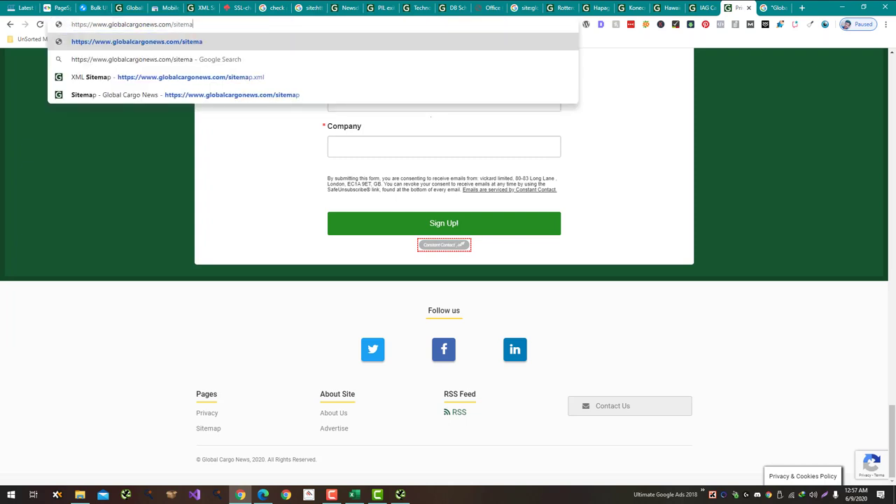
{"action": "type", "text": "p.xml"}
{"action": "key", "text": "Return"}
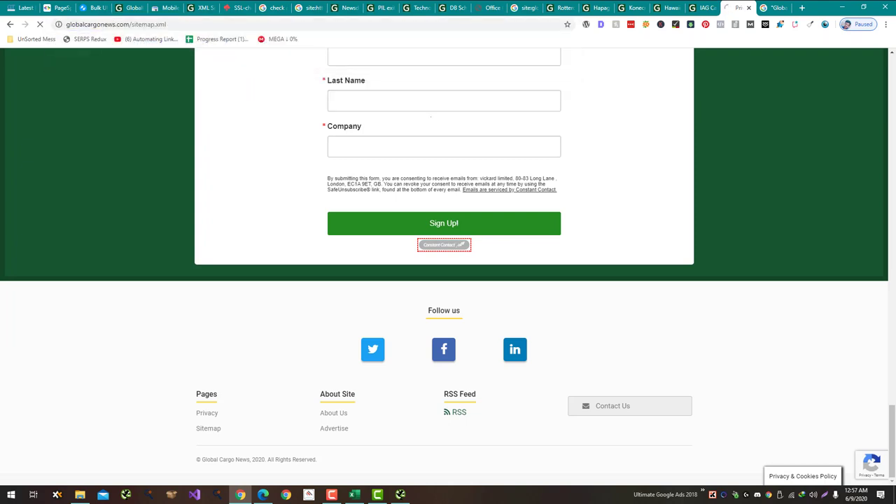
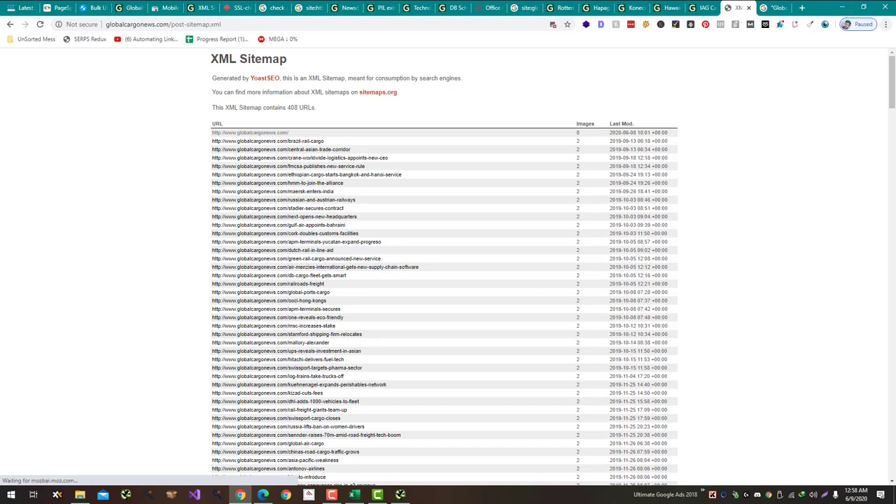
Step: Run Check My Links on the post sitemap, finding 2 valid, 412 redirecting and 0 invalid links
{"action": "key", "text": "alt+f"}
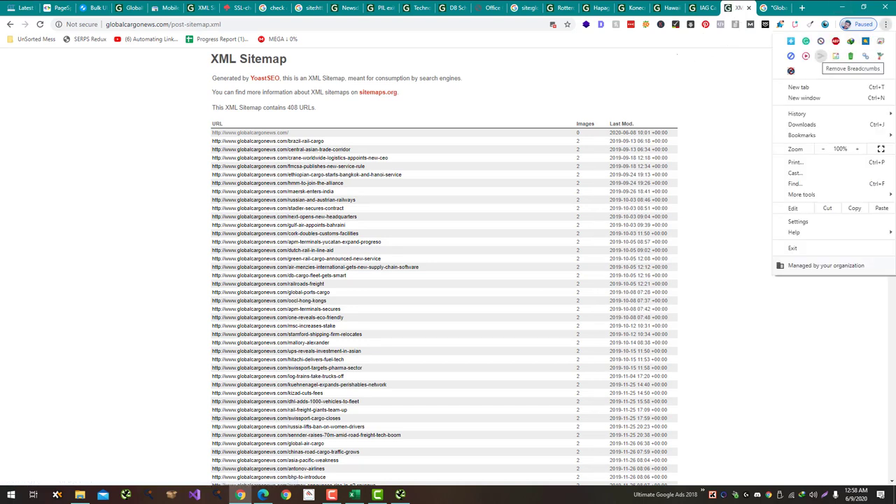
{"action": "left_click", "coordinate": [820, 56]}
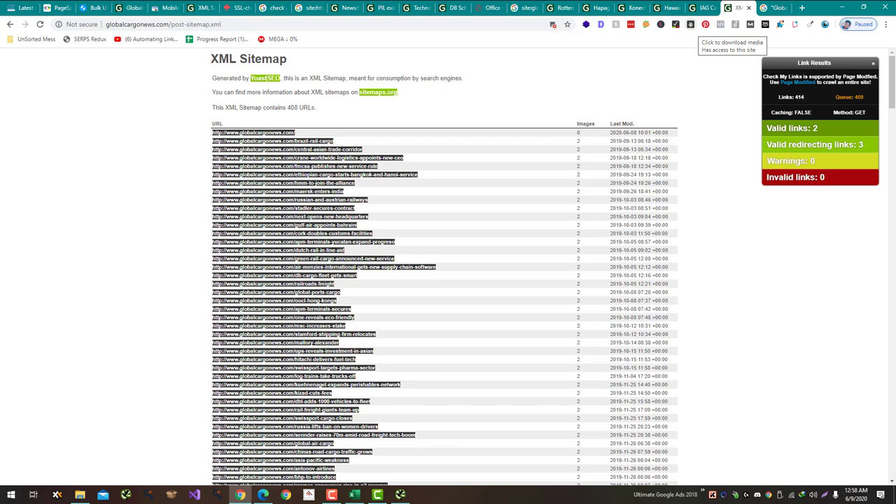
{"action": "scroll", "coordinate": [526, 101], "scroll_direction": "down", "scroll_amount": 8}
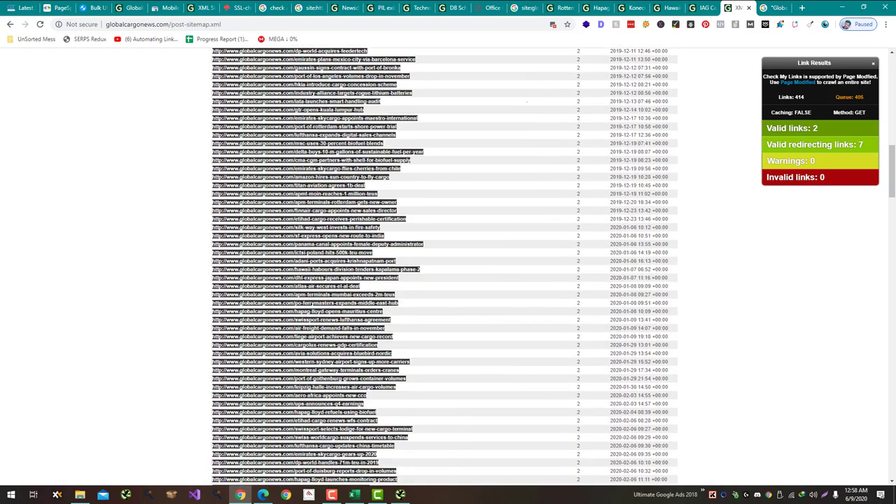
{"action": "scroll", "coordinate": [527, 102], "scroll_direction": "down", "scroll_amount": 5}
{"action": "scroll", "coordinate": [443, 102], "scroll_direction": "down", "scroll_amount": 15}
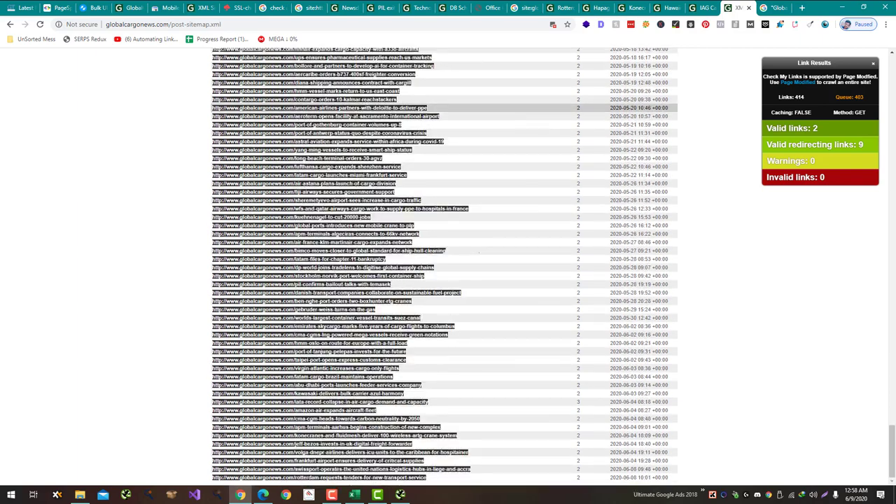
{"action": "scroll", "coordinate": [459, 112], "scroll_direction": "up", "scroll_amount": 20}
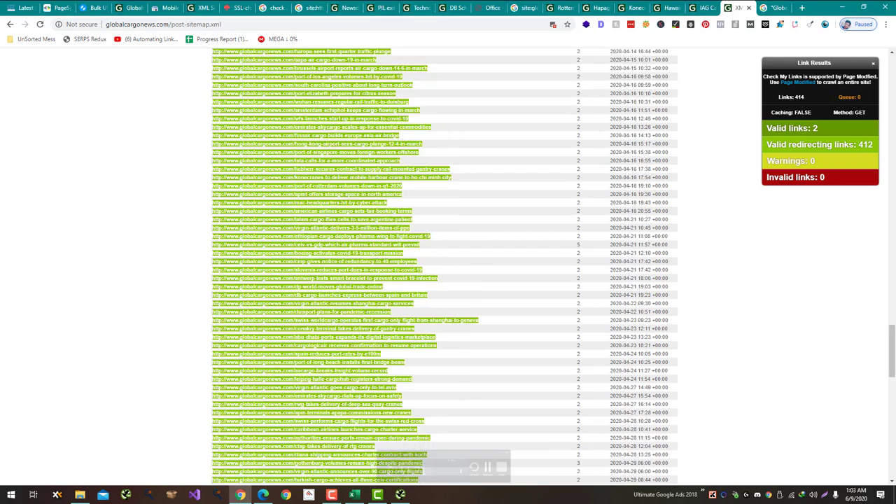
{"action": "scroll", "coordinate": [443, 265], "scroll_direction": "down", "scroll_amount": 10}
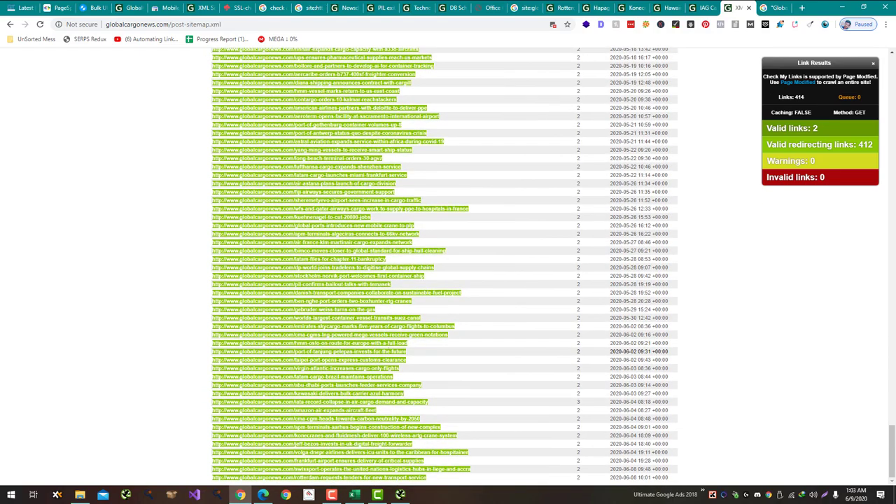
{"action": "scroll", "coordinate": [444, 266], "scroll_direction": "up", "scroll_amount": 13}
Step: Record 0 as the sitemap crawl errors answer in the audit sheet
{"action": "key", "text": "alt+Tab"}
{"action": "key", "text": "alt+Tab"}
{"action": "key", "text": "alt+Tab"}
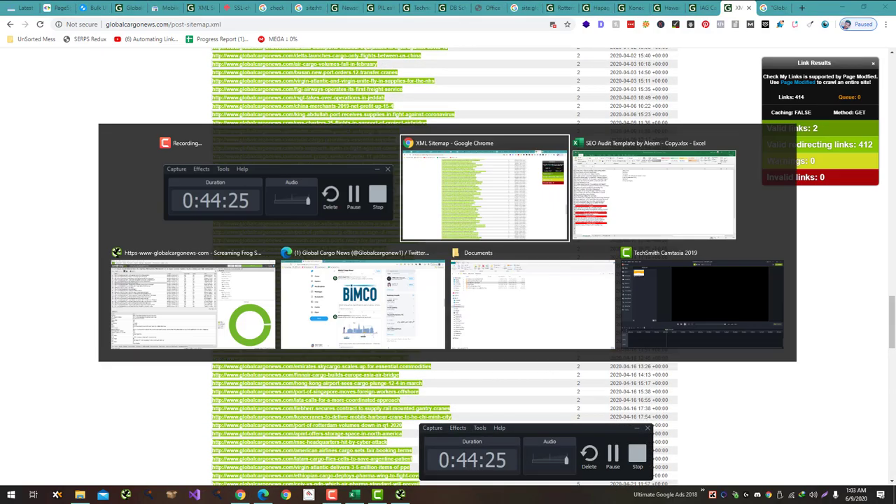
{"action": "type", "text": "0"}
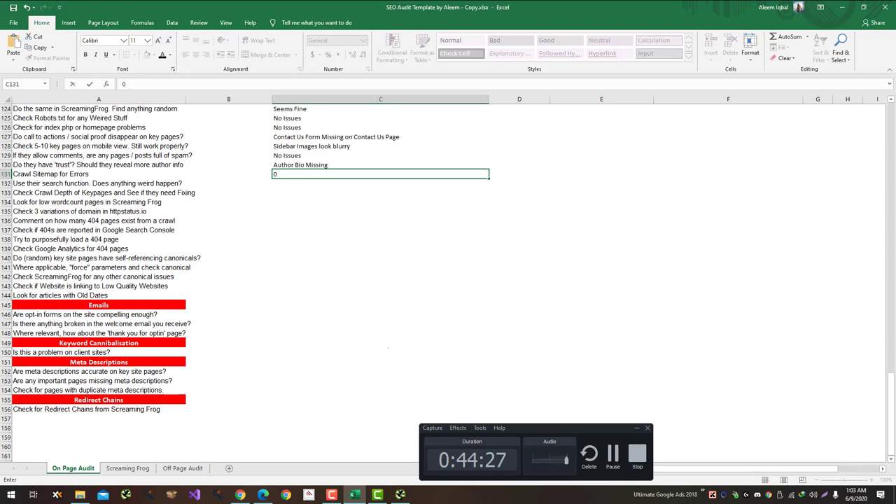
{"action": "key", "text": "Return"}
Step: Answer C132 with 'Use CSE Search While youy should use Wordpress Search Feature'
{"action": "key", "text": "alt+Tab"}
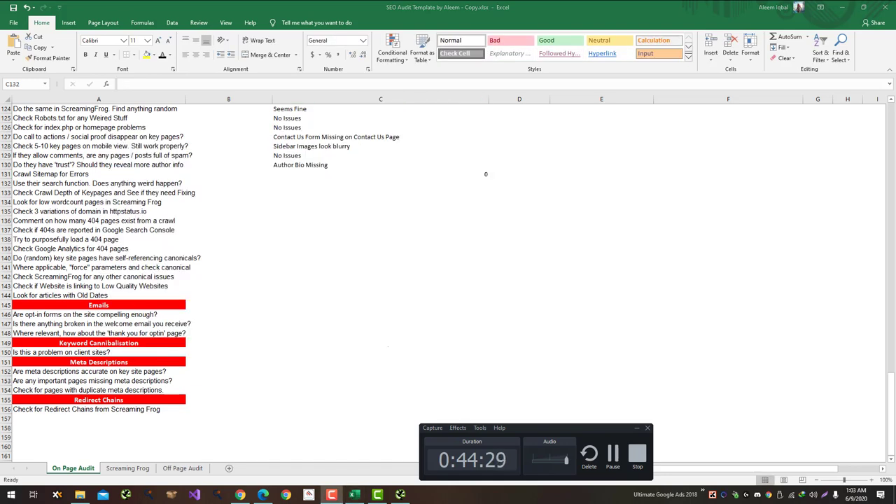
{"action": "key", "text": "alt+Tab"}
{"action": "key", "text": "Up"}
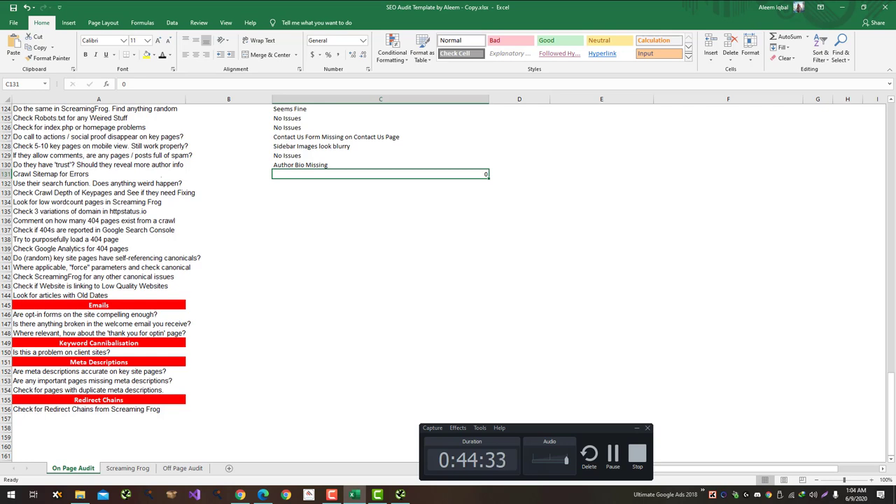
{"action": "left_click", "coordinate": [380, 183]}
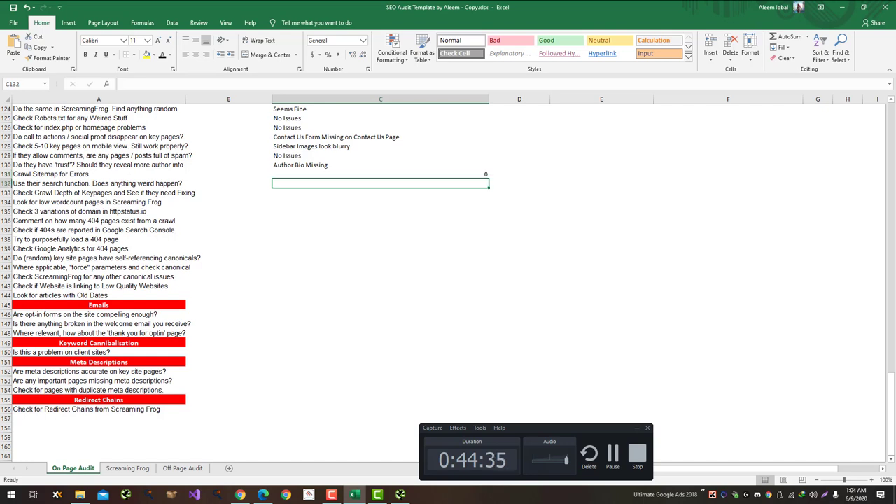
{"action": "type", "text": "Use C"}
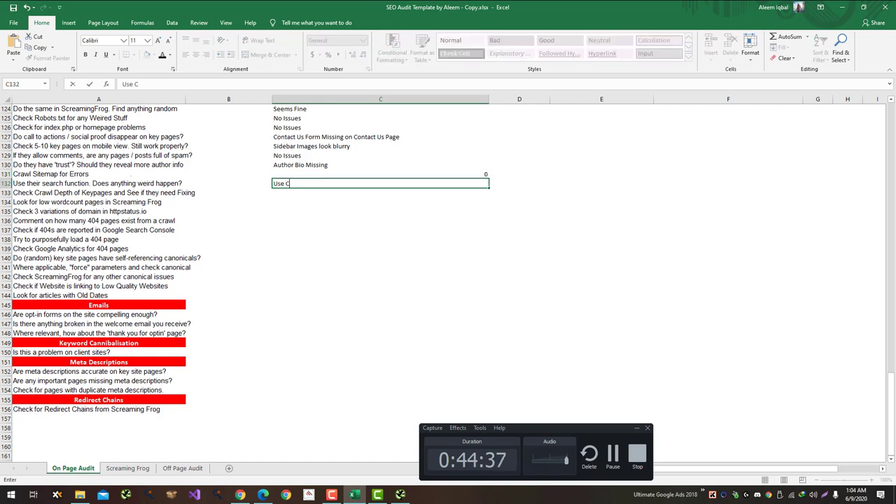
{"action": "type", "text": "SE Search While y"}
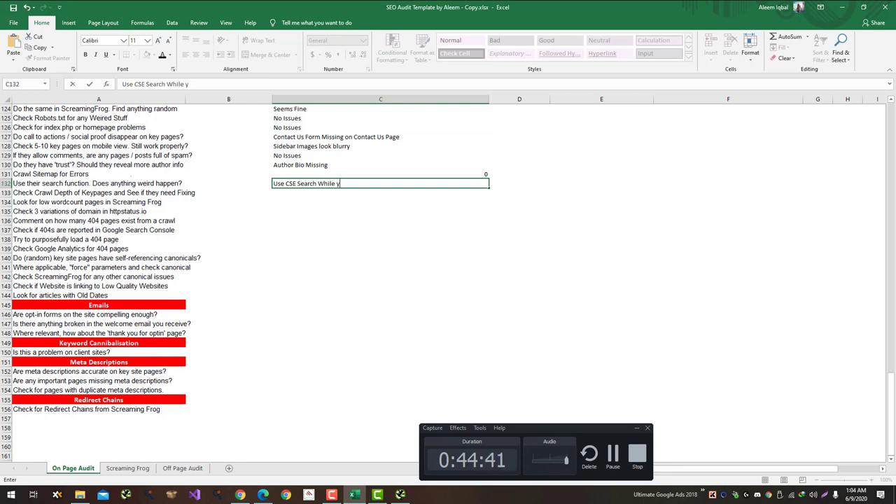
{"action": "type", "text": "ouy"}
{"action": "type", "text": " shoul"}
{"action": "type", "text": "d use Wordp"}
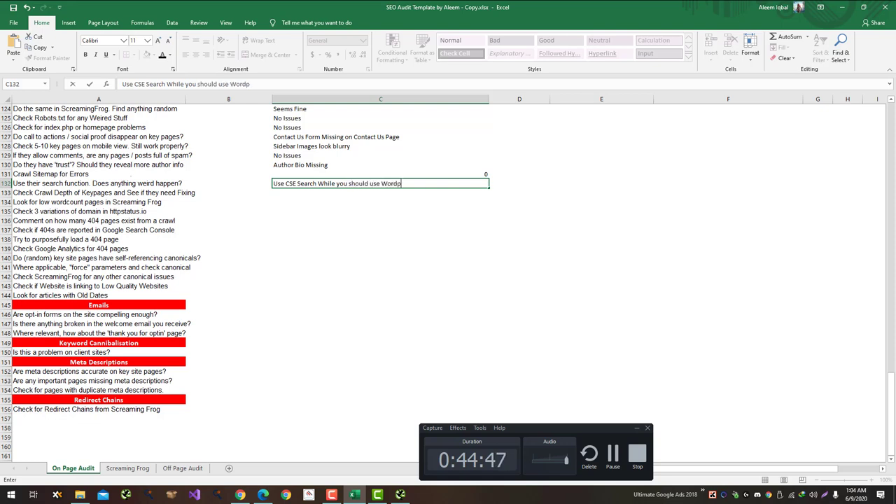
{"action": "type", "text": "ress Search Function"}
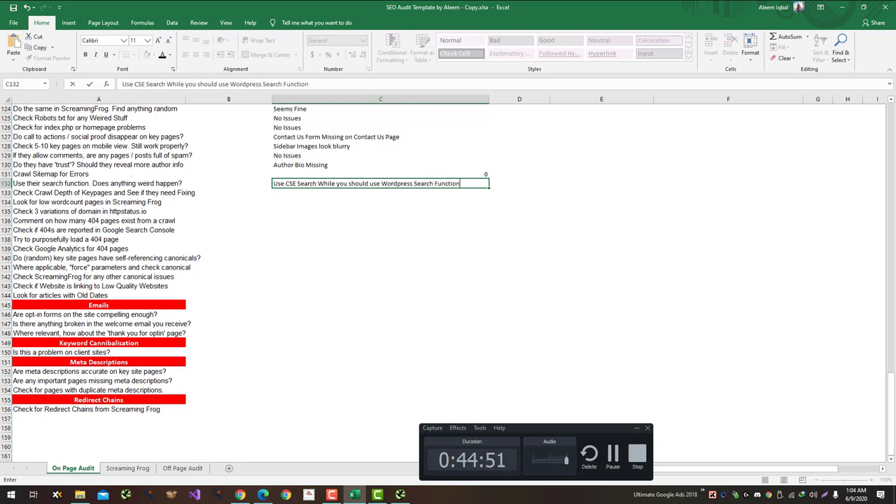
{"action": "key", "text": "Return"}
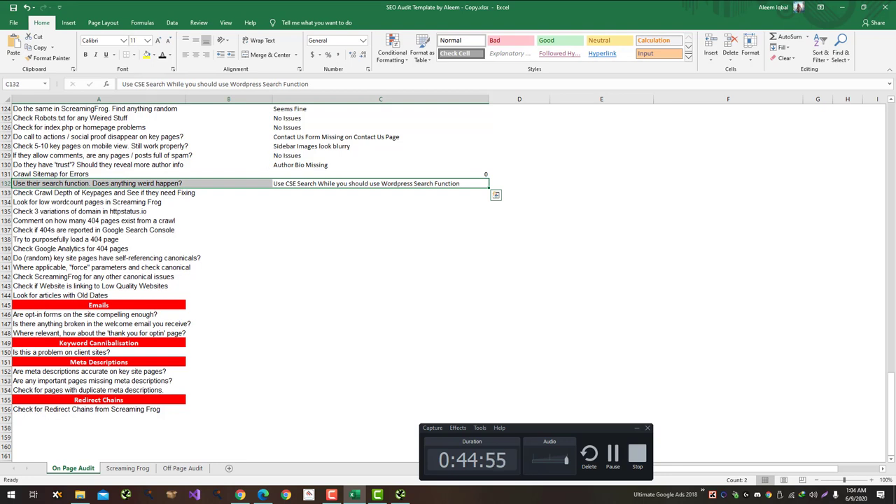
{"action": "key", "text": "F2"}
{"action": "key", "text": "ctrl+shift+Left"}
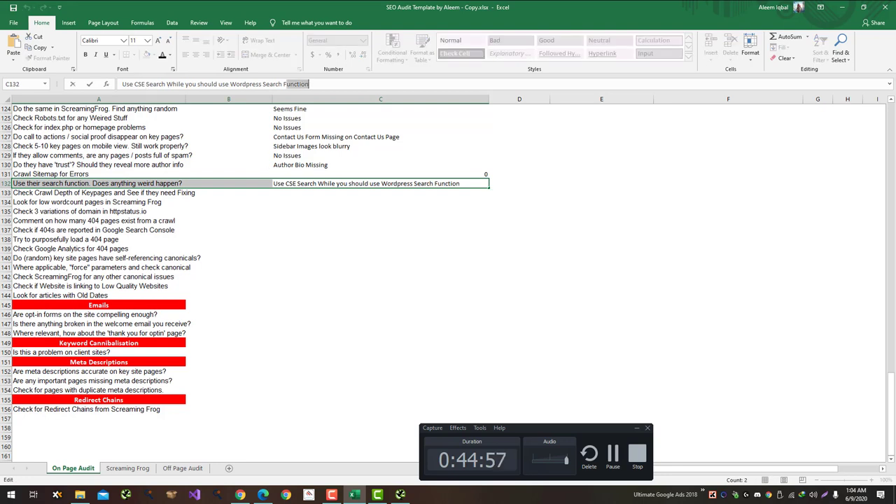
{"action": "type", "text": "Feear"}
{"action": "key", "text": "BackSpace"}
{"action": "key", "text": "BackSpace"}
{"action": "type", "text": "a"}
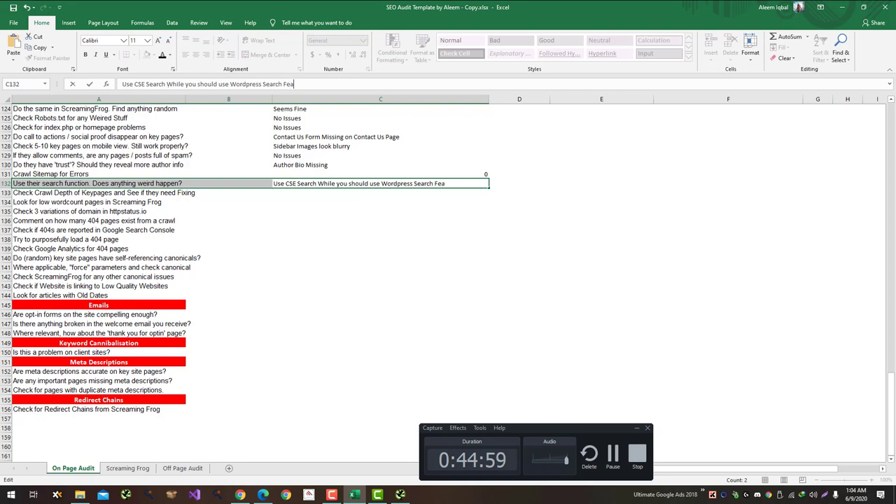
{"action": "type", "text": "ture"}
{"action": "key", "text": "Return"}
Step: Check Screaming Frog's site structure, then note 'Crawl depth shouldn't be more than 4' in C133
{"action": "left_click", "coordinate": [379, 183]}
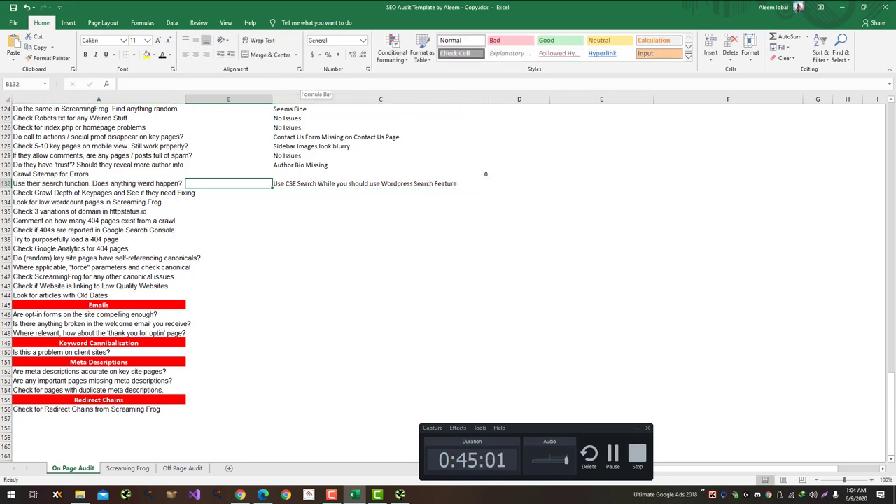
{"action": "key", "text": "Return"}
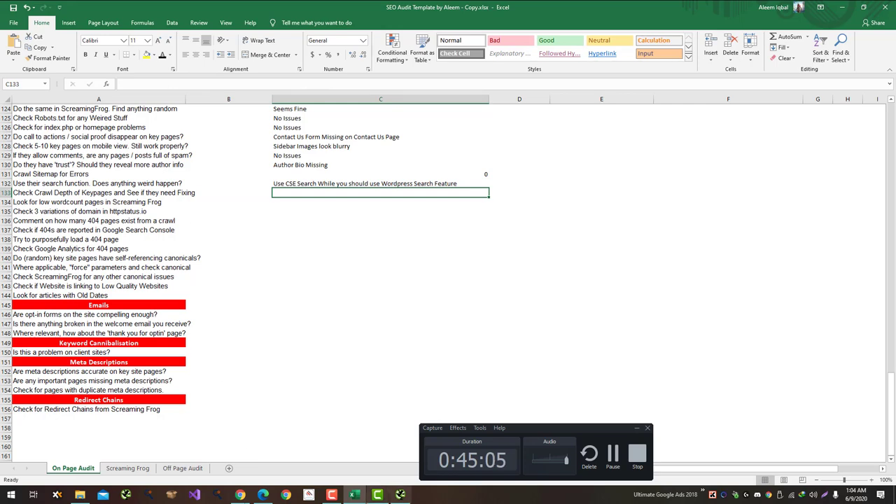
{"action": "left_click", "coordinate": [399, 495]}
{"action": "left_click", "coordinate": [633, 48]}
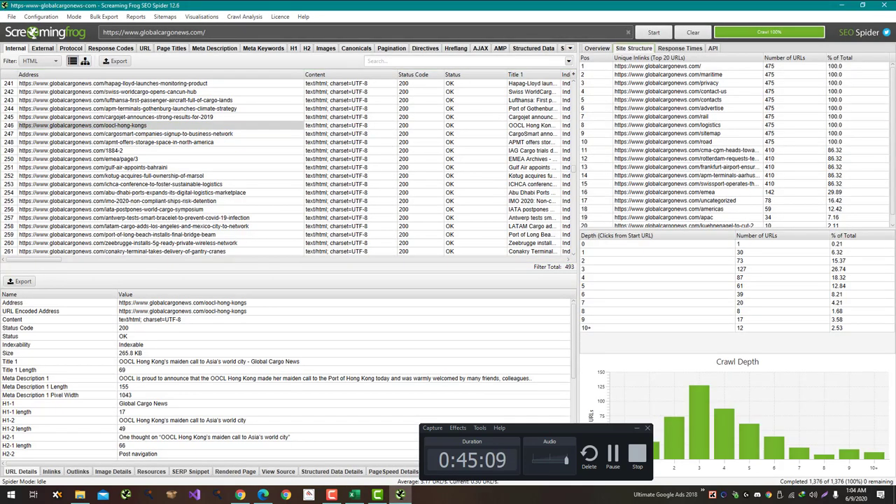
{"action": "key", "text": "alt+Tab"}
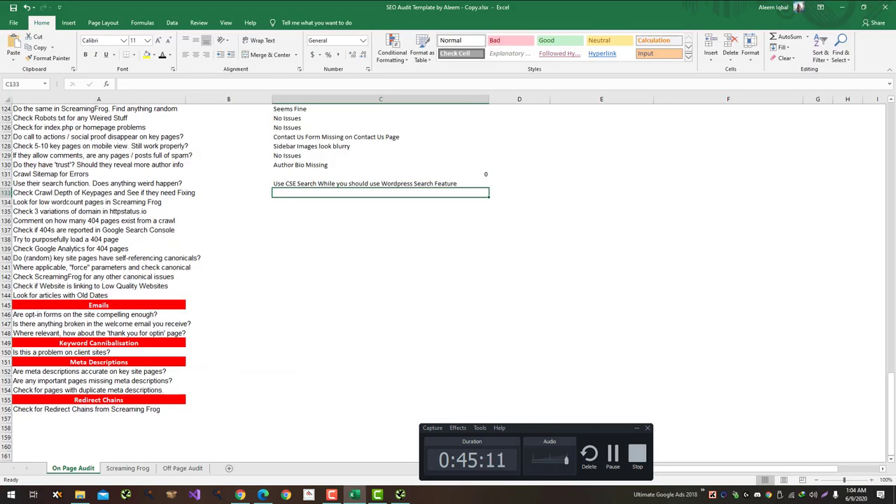
{"action": "type", "text": "Crawl d"}
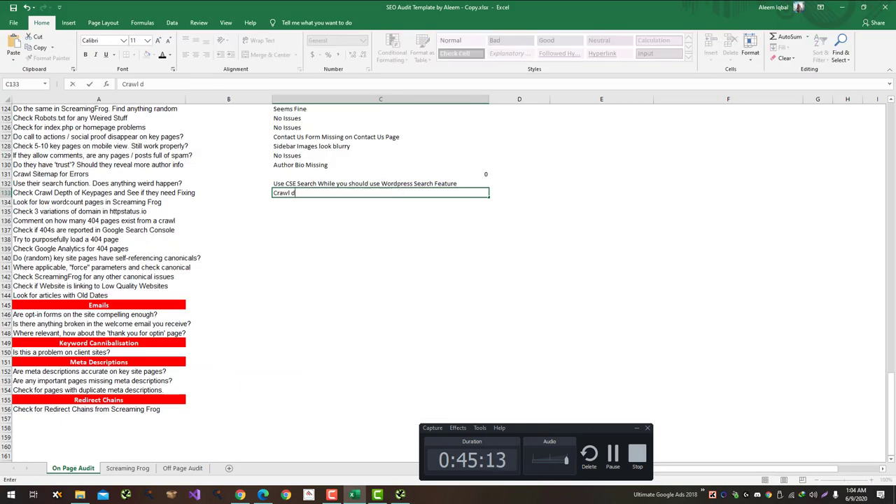
{"action": "type", "text": "epth shouldnb"}
{"action": "key", "text": "BackSpace"}
{"action": "key", "text": "BackSpace"}
{"action": "type", "text": "n'"}
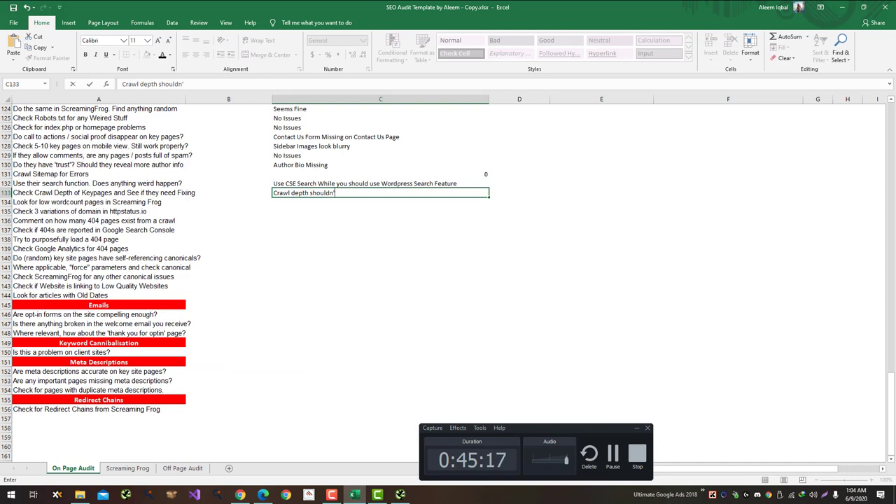
{"action": "type", "text": "t be more than"}
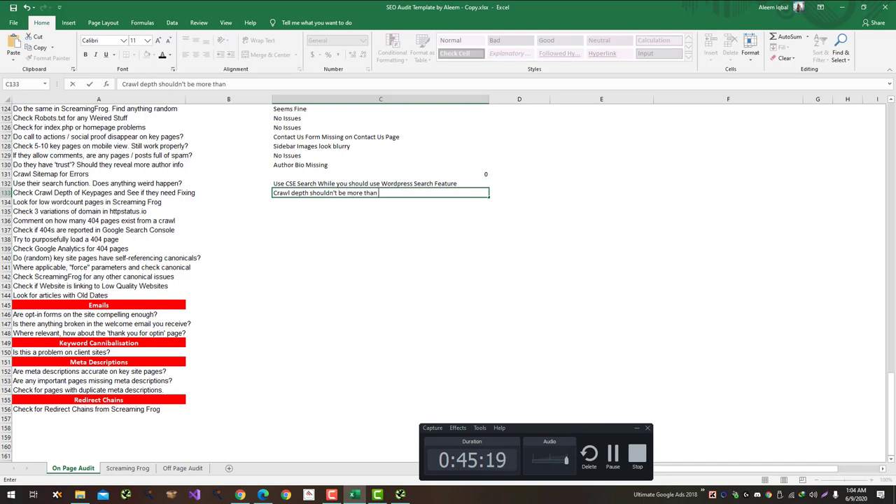
{"action": "type", "text": " 4"}
{"action": "key", "text": "Return"}
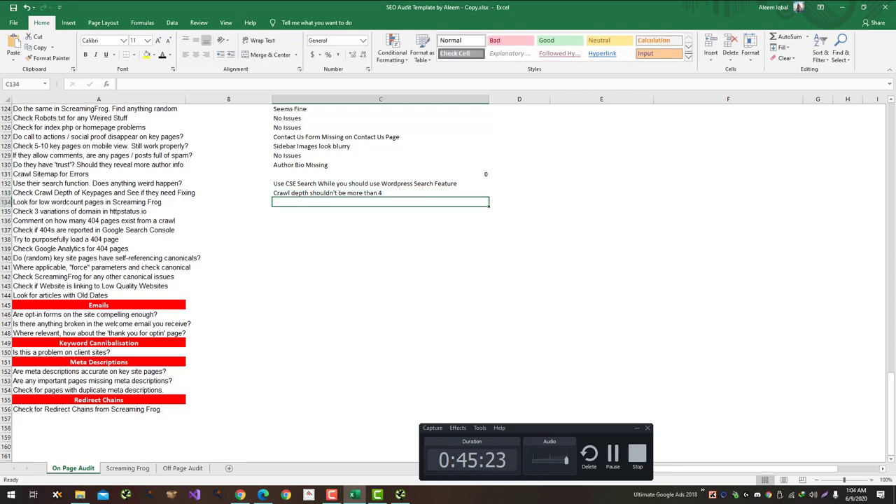
Step: Enter 'Some Low WordCount Pages', the non-www to www redirect issue, and 1 for 404 pages
{"action": "type", "text": "So"}
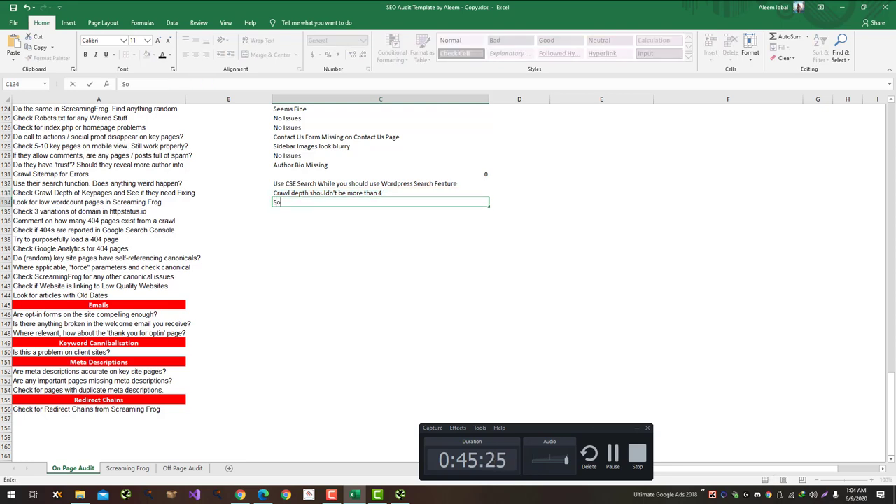
{"action": "type", "text": "me Low WordCo"}
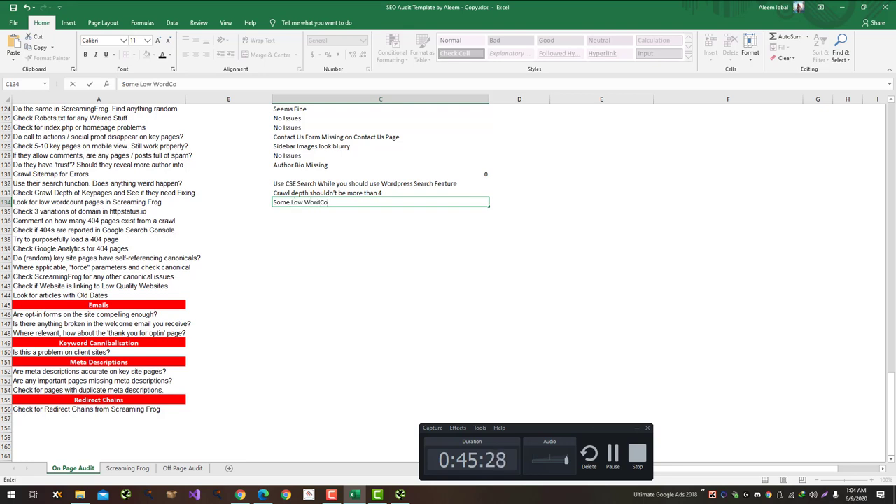
{"action": "type", "text": "unt Pages"}
{"action": "key", "text": "Return"}
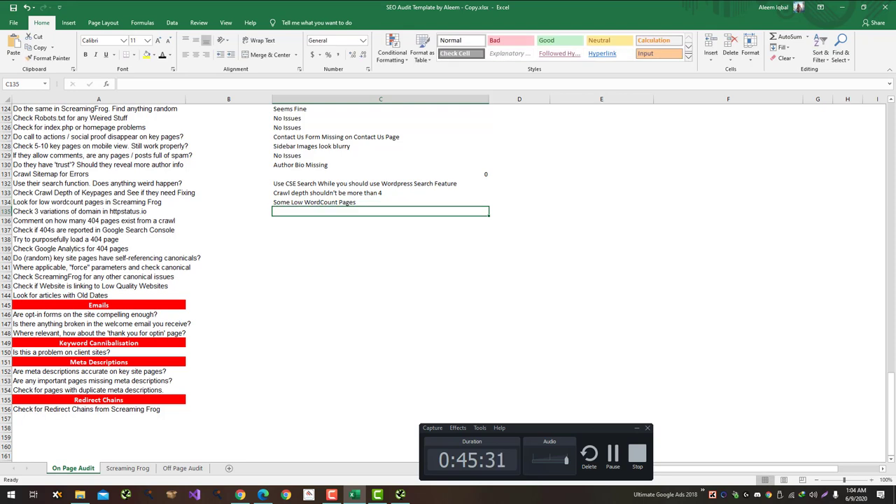
{"action": "type", "text": "I"}
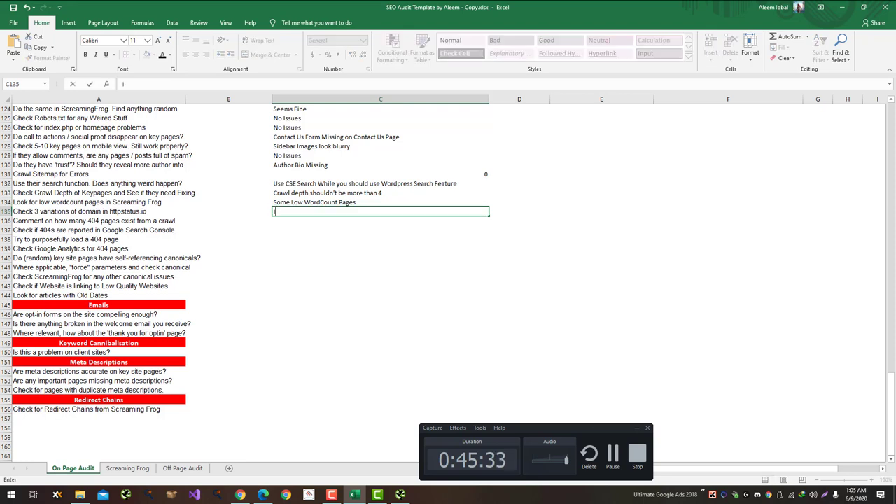
{"action": "type", "text": "ssue with No"}
{"action": "type", "text": "ssue with Non ww"}
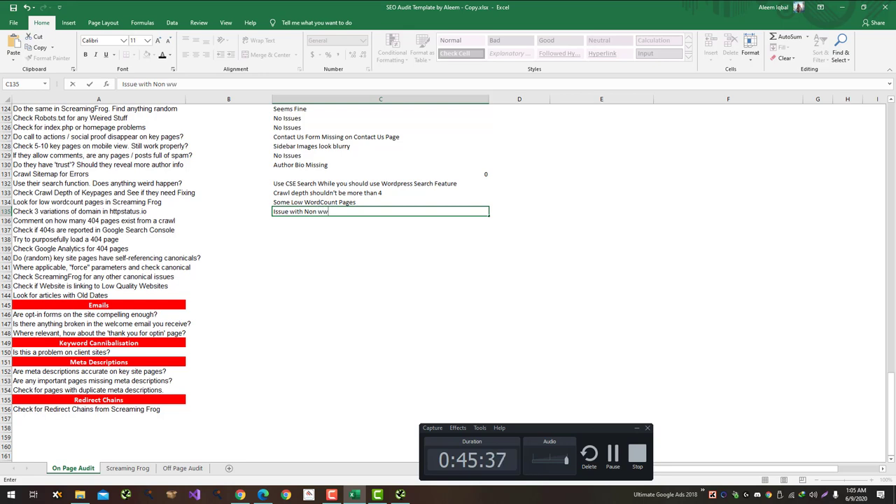
{"action": "type", "text": "w to www redirect"}
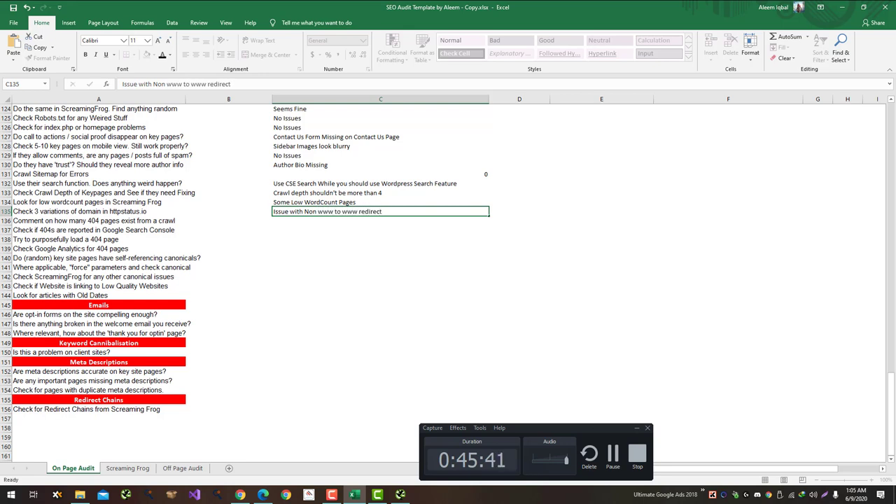
{"action": "key", "text": "Return"}
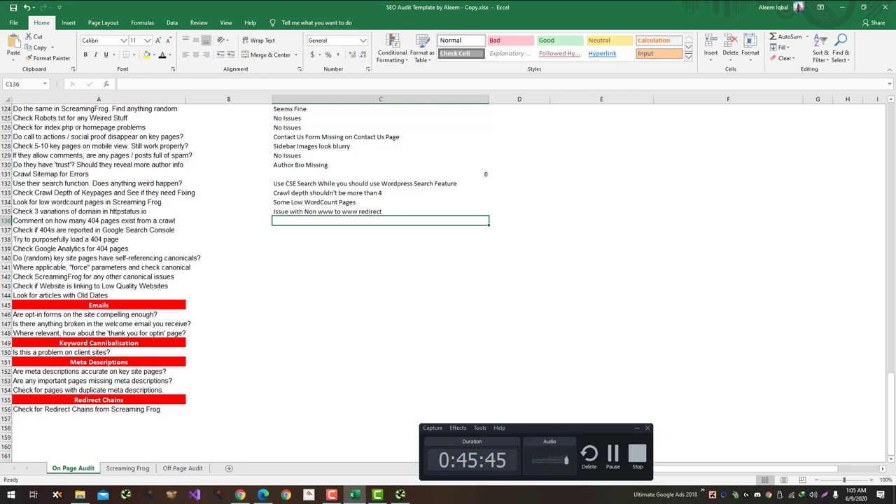
{"action": "type", "text": "1"}
{"action": "key", "text": "Return"}
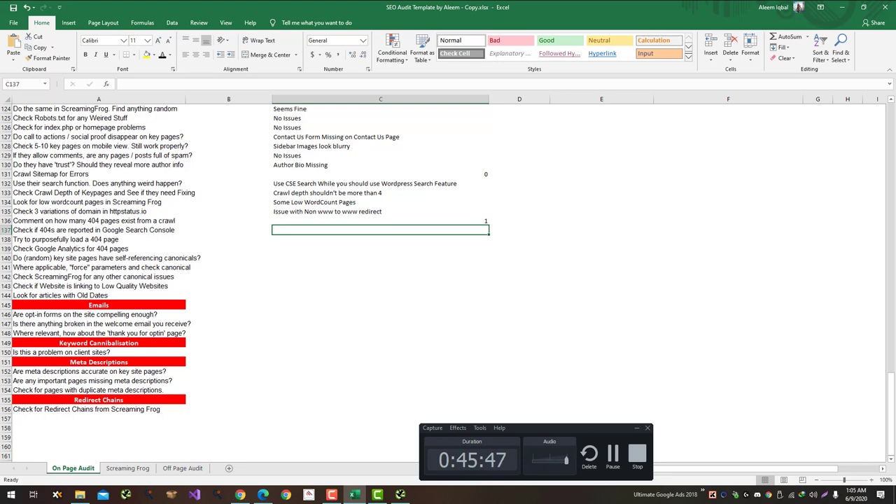
{"action": "key", "text": "Return"}
{"action": "key", "text": "alt+Tab"}
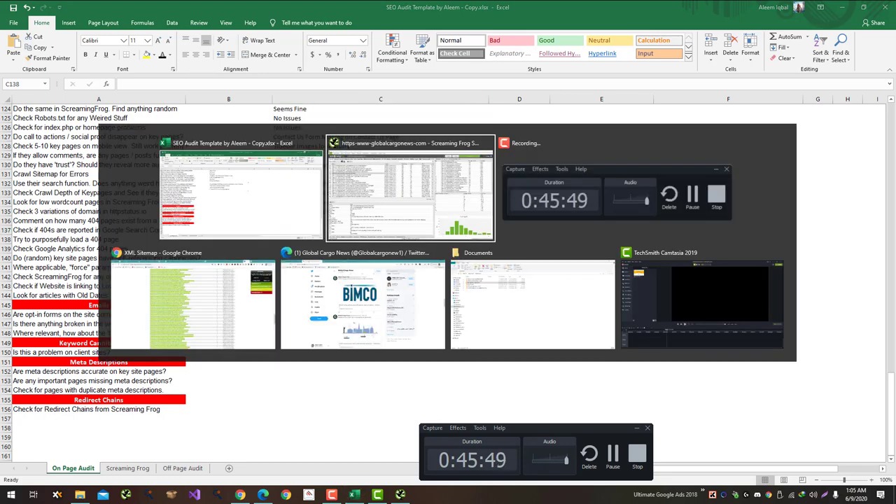
Step: Replace the IAG Cargo article slug with 'asdasdsa' to view globalcargonews.com's custom 404 page
{"action": "key", "text": "ctrl+shift+Tab"}
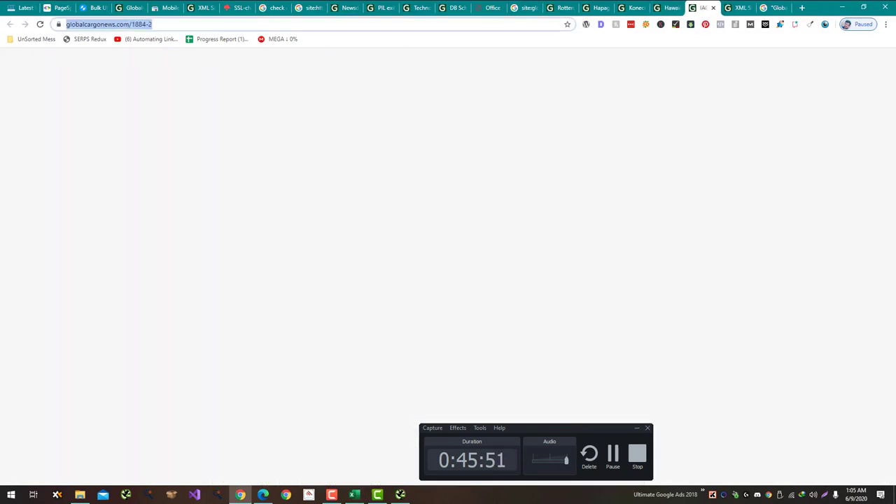
{"action": "key", "text": "shift+Right"}
{"action": "key", "text": "shift+Right"}
{"action": "key", "text": "shift+Right"}
{"action": "key", "text": "shift+Right"}
{"action": "key", "text": "shift+Right"}
{"action": "key", "text": "shift+Right"}
{"action": "key", "text": "shift+Right"}
{"action": "key", "text": "shift+Right"}
{"action": "key", "text": "shift+Right"}
{"action": "key", "text": "shift+Right"}
{"action": "key", "text": "shift+Right"}
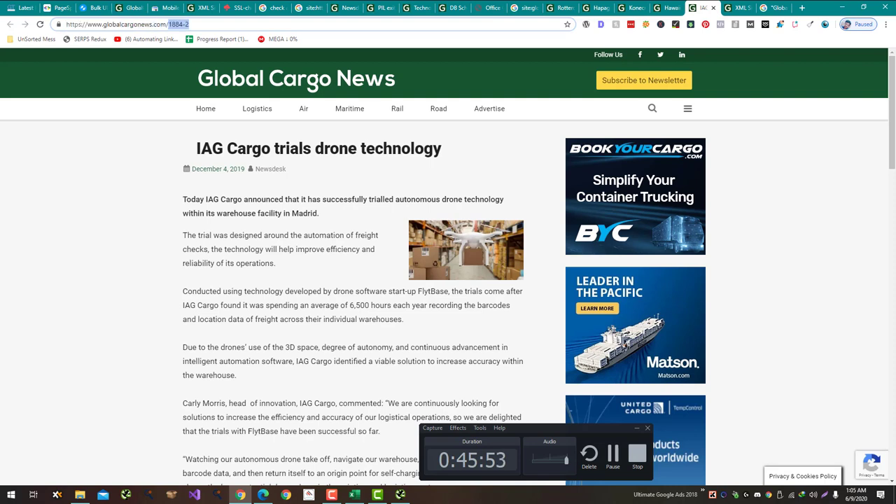
{"action": "type", "text": "asdasdsa"}
{"action": "key", "text": "Return"}
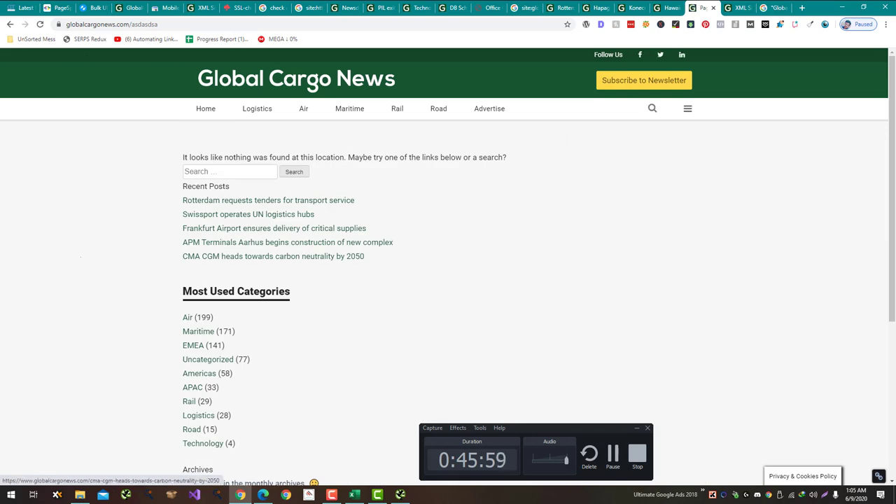
{"action": "scroll", "coordinate": [448, 280], "scroll_direction": "down", "scroll_amount": 4}
{"action": "scroll", "coordinate": [447, 280], "scroll_direction": "up", "scroll_amount": 4}
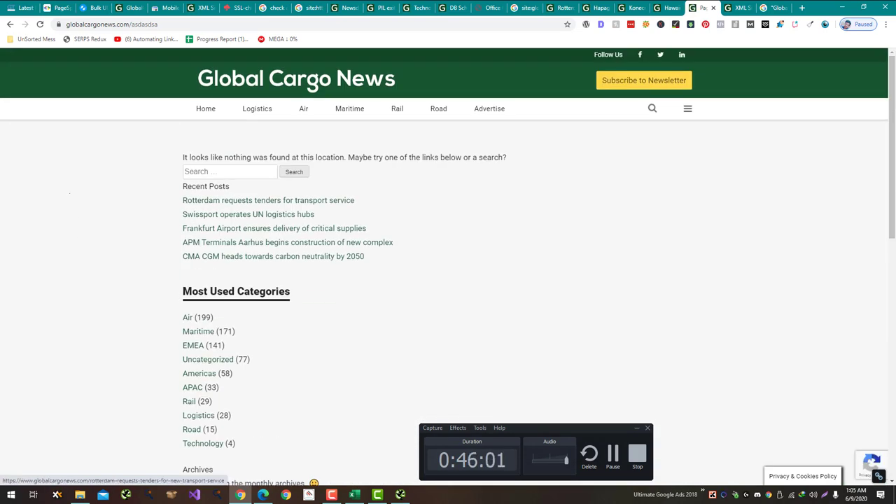
{"action": "key", "text": "alt+Tab"}
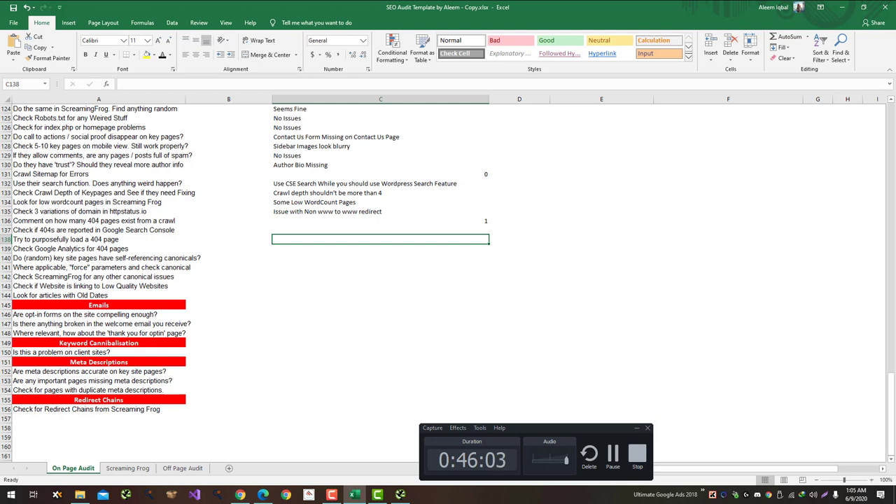
Step: Enter 'No Issues' in C138 for the 404 test and in C140 for self-referencing canonicals
{"action": "type", "text": "F"}
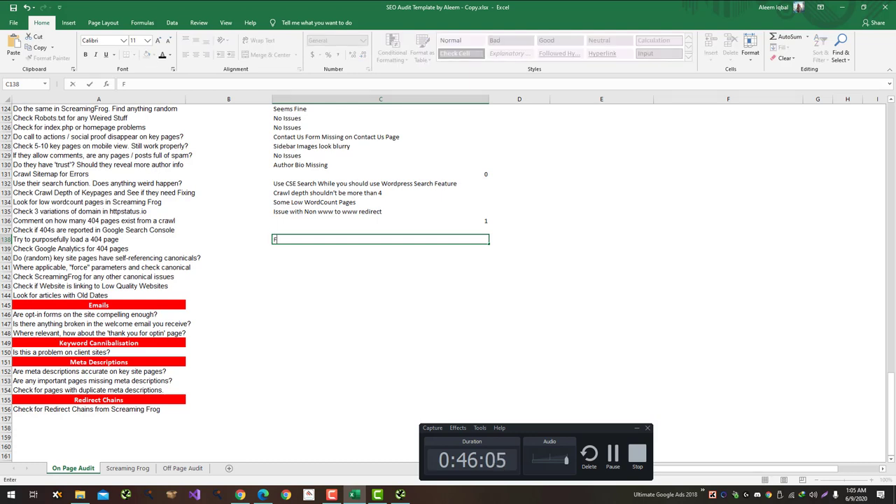
{"action": "type", "text": "Nog"}
{"action": "key", "text": "BackSpace"}
{"action": "type", "text": "Issues"}
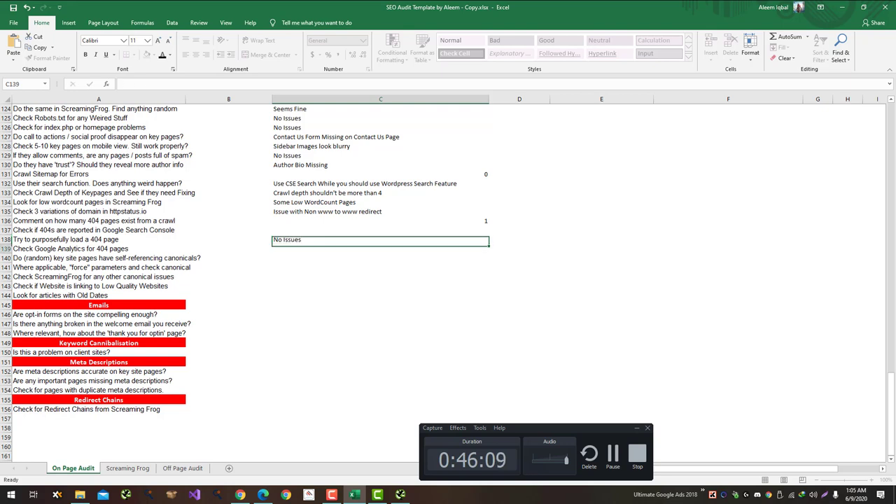
{"action": "key", "text": "Return"}
{"action": "left_click", "coordinate": [380, 257]}
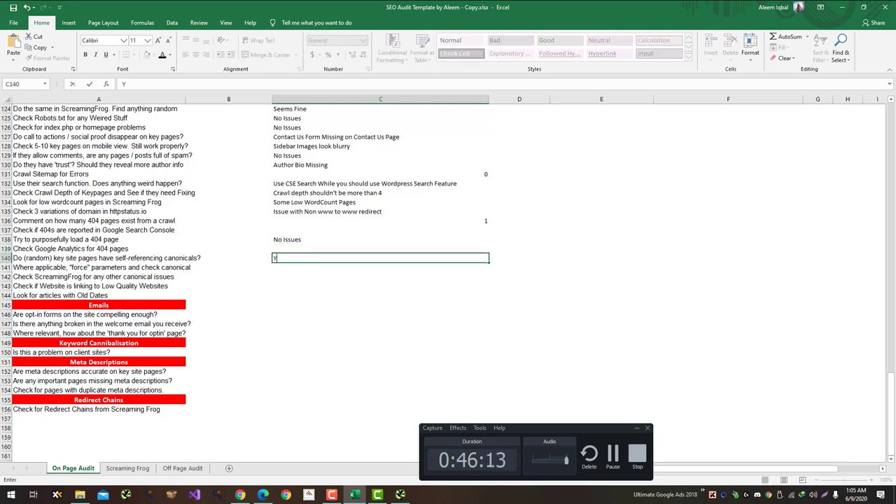
{"action": "type", "text": "No Issues"}
{"action": "key", "text": "Return"}
{"action": "key", "text": "alt+Tab"}
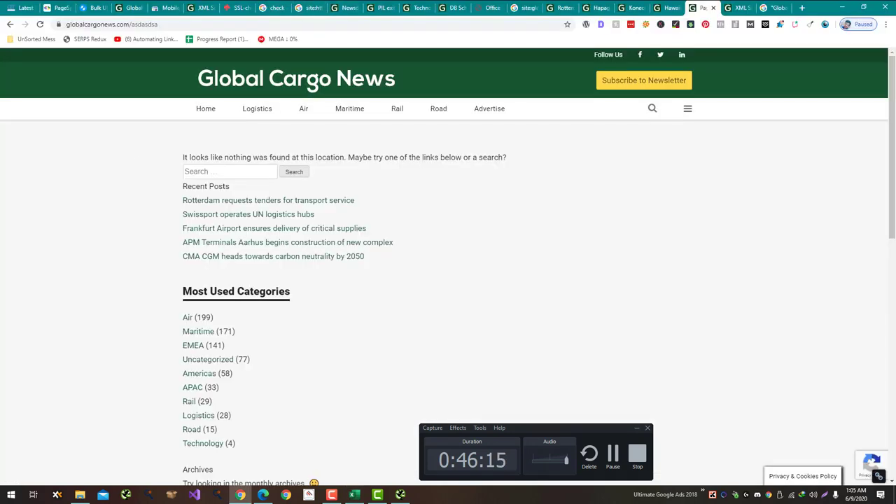
{"action": "key", "text": "F5"}
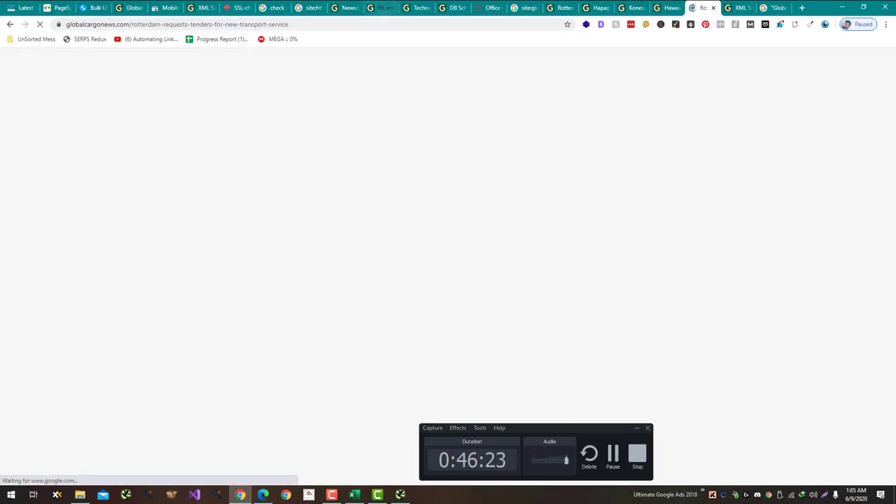
Step: Load the Rotterdam article with '?test=asdas' appended and inspect its canonical URL in the SEO overview
{"action": "key", "text": "ctrl+l"}
{"action": "key", "text": "End"}
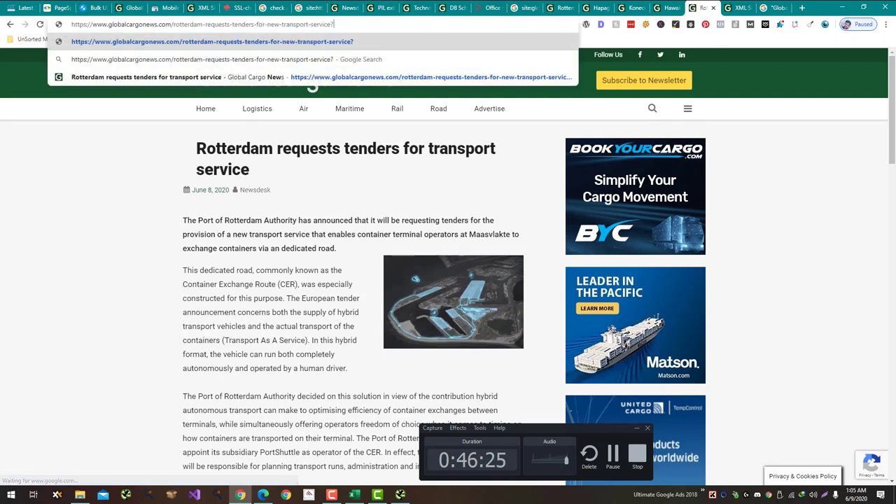
{"action": "type", "text": "?test=asdas"}
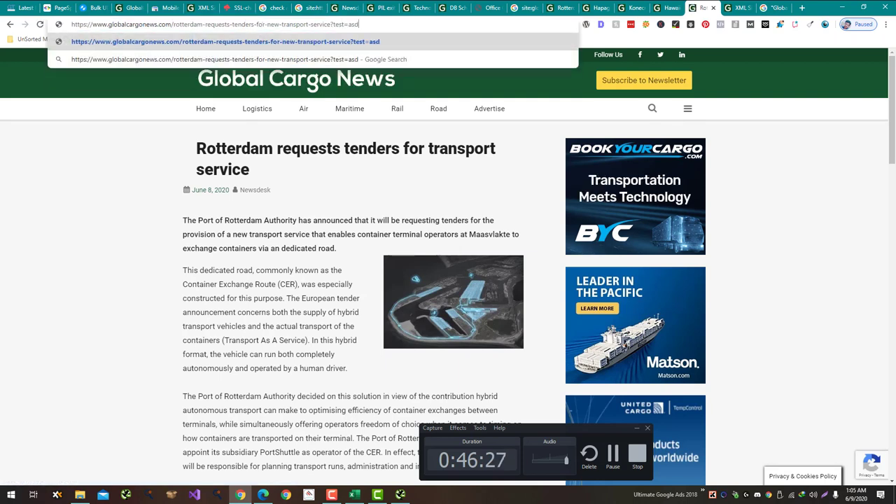
{"action": "key", "text": "Return"}
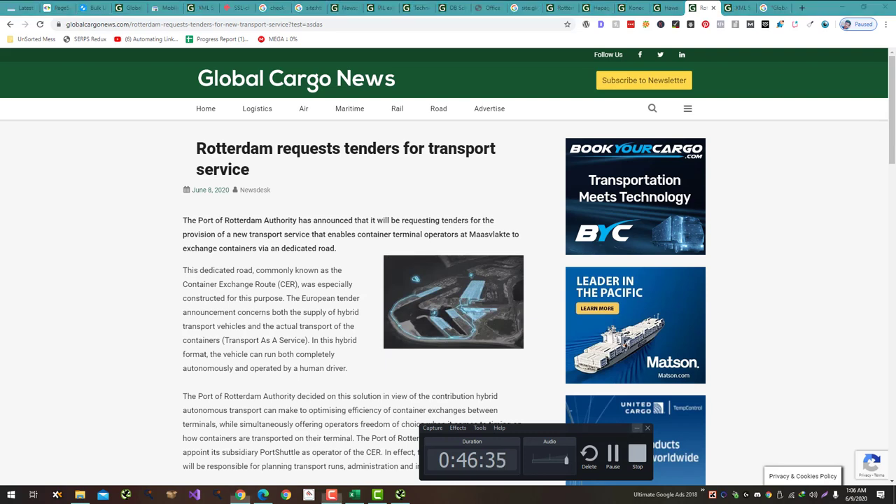
{"action": "key", "text": "alt+Tab"}
{"action": "left_click", "coordinate": [600, 23]}
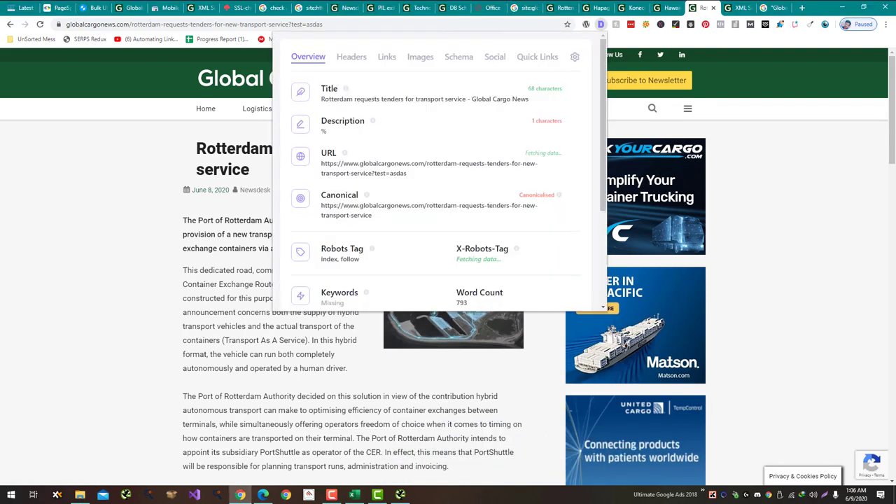
{"action": "left_click_drag", "start_coordinate": [372, 215], "coordinate": [320, 205]}
{"action": "key", "text": "alt+Tab"}
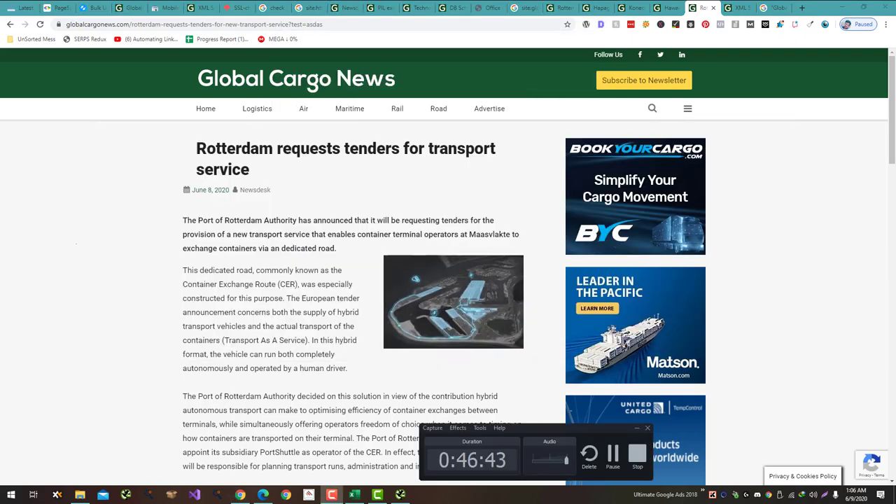
{"action": "key", "text": "alt+Tab"}
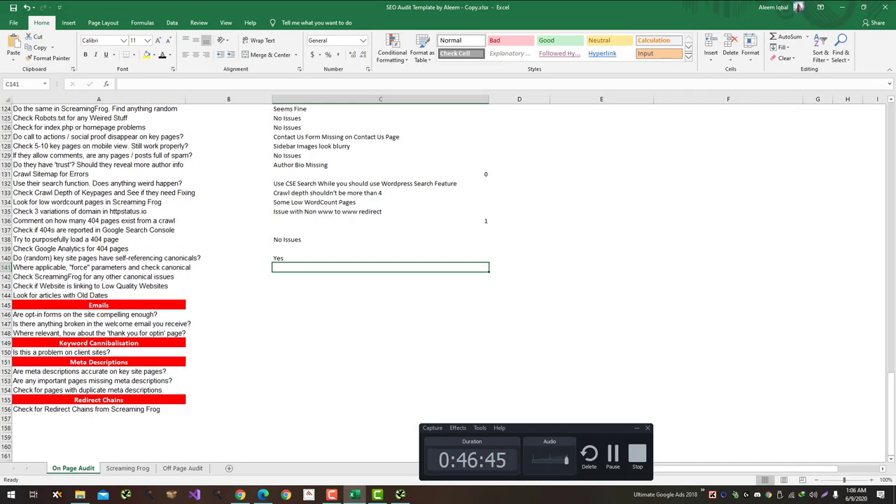
Step: Change C141 from Yes to 'No Issues' and mark C142 'No Issues' for the canonical checks
{"action": "type", "text": "Yes"}
{"action": "key", "text": "Return"}
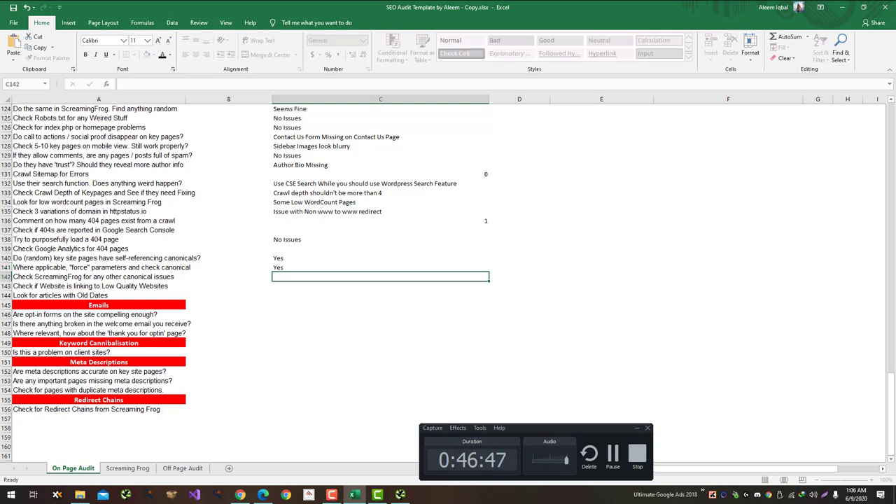
{"action": "key", "text": "Up"}
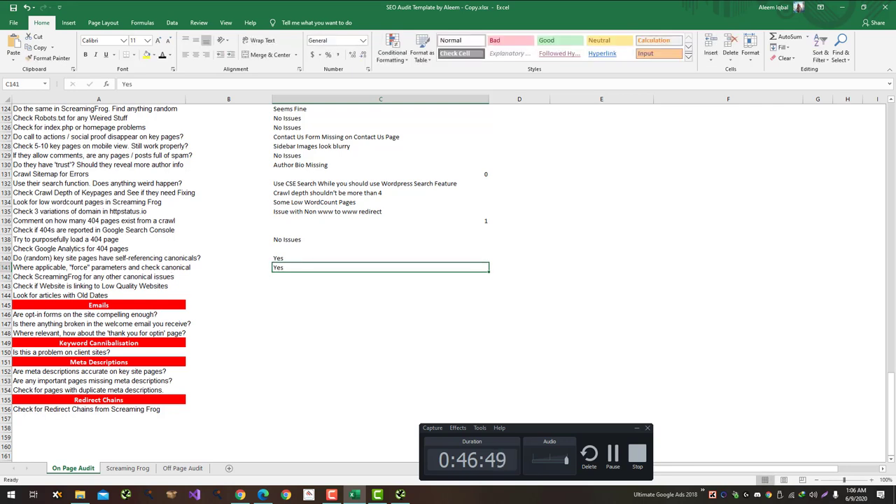
{"action": "type", "text": "No"}
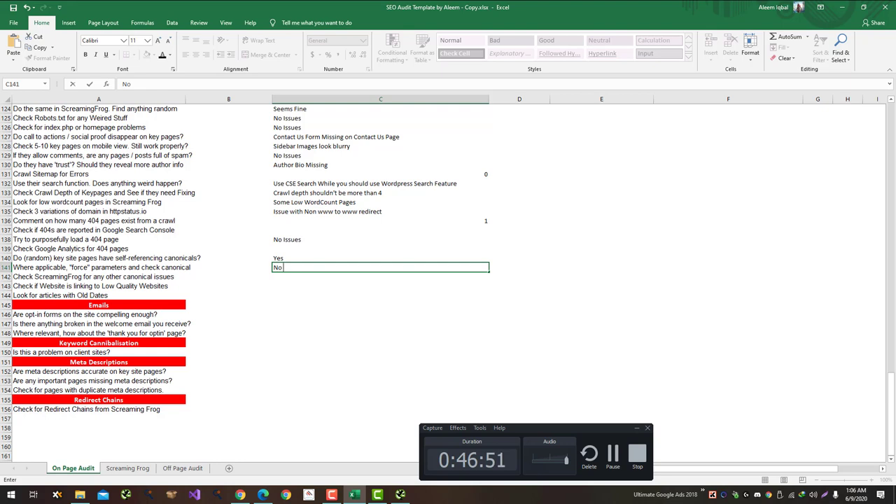
{"action": "type", "text": " Issues"}
{"action": "key", "text": "Return"}
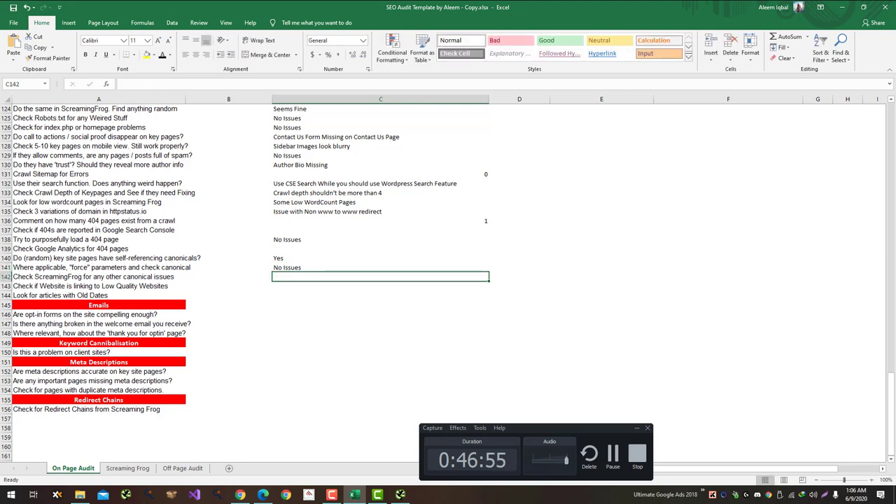
{"action": "type", "text": "No"}
{"action": "key", "text": "Return"}
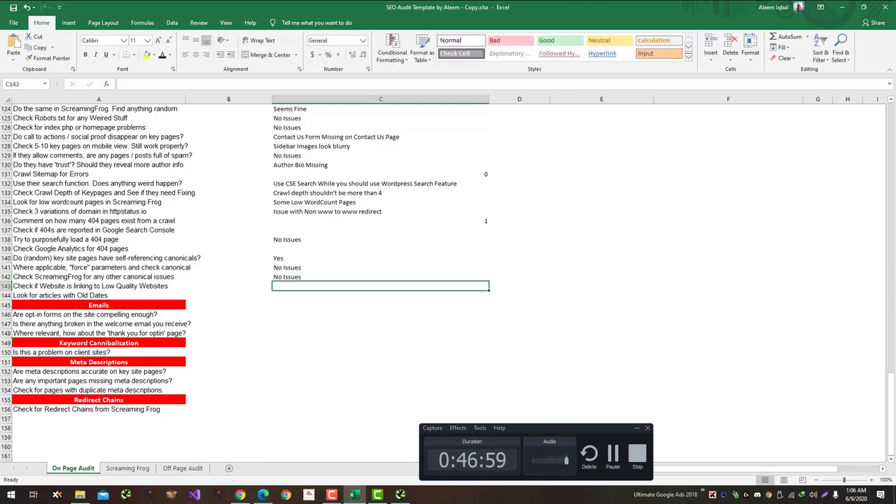
{"action": "left_click", "coordinate": [400, 494]}
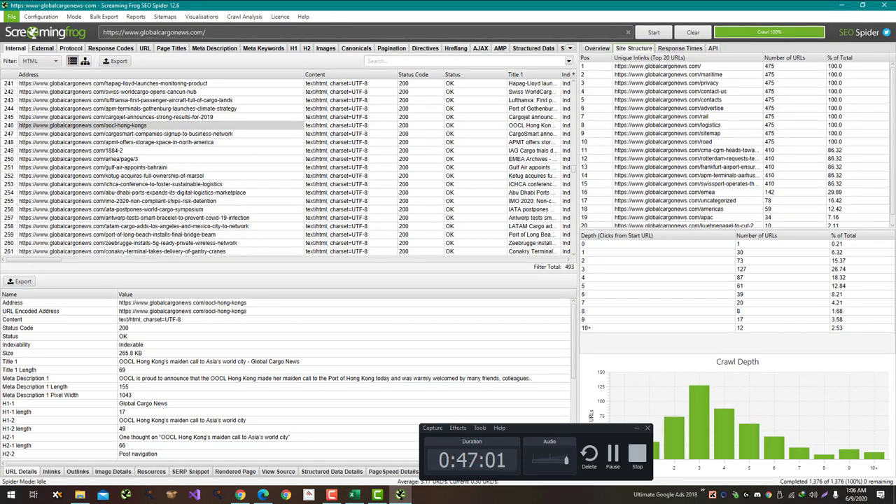
Step: List the crawl's external URLs and the inlinks pointing to the servedby.revive-adserver.net ad URL
{"action": "left_click", "coordinate": [42, 48]}
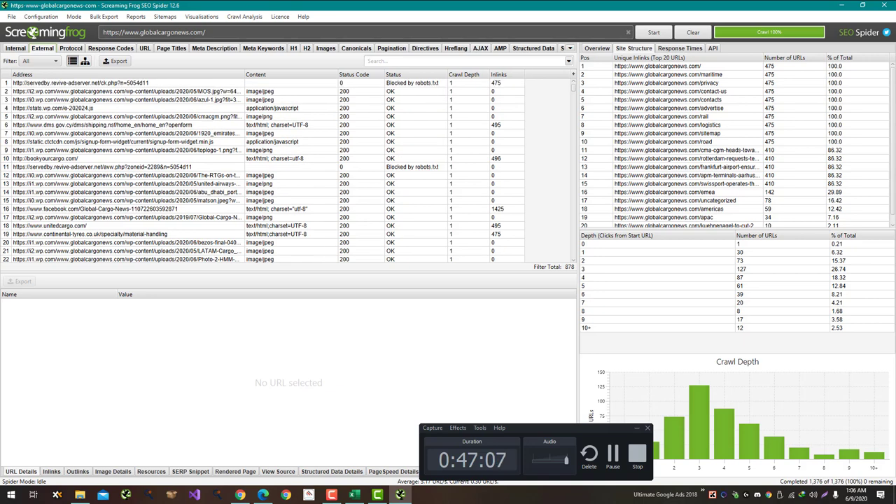
{"action": "left_click", "coordinate": [81, 82]}
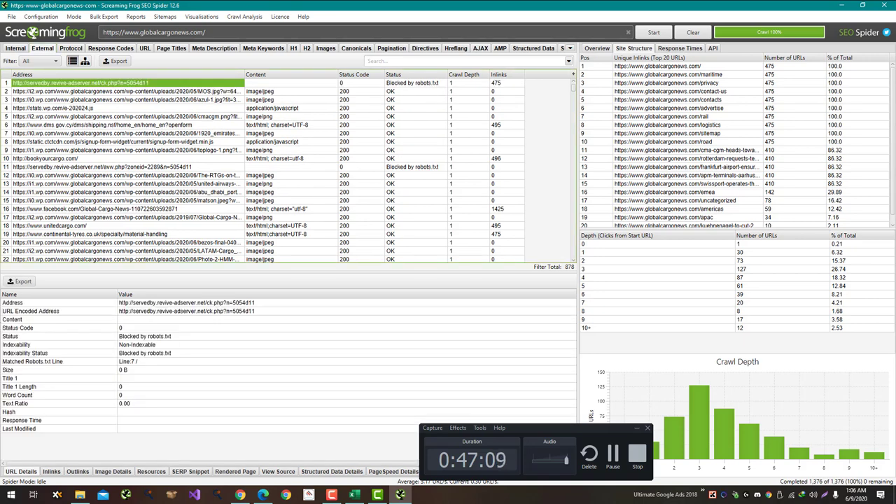
{"action": "left_click", "coordinate": [51, 471]}
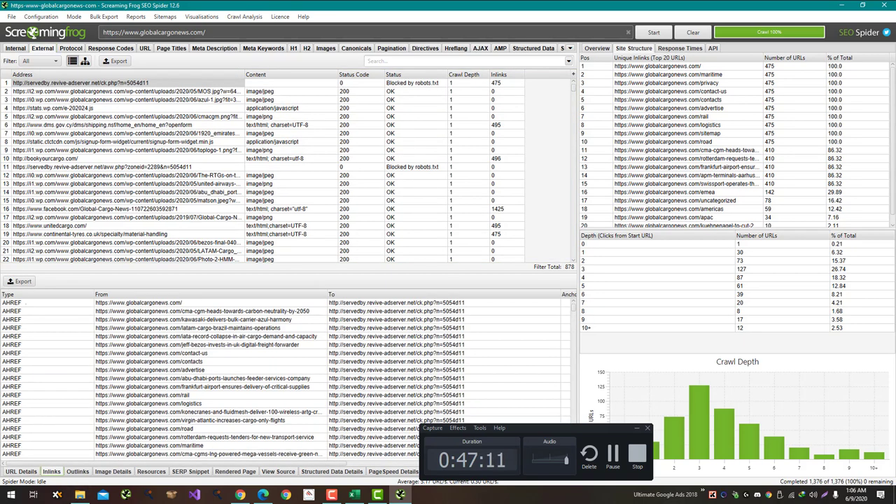
{"action": "scroll", "coordinate": [280, 377], "scroll_direction": "down", "scroll_amount": 15}
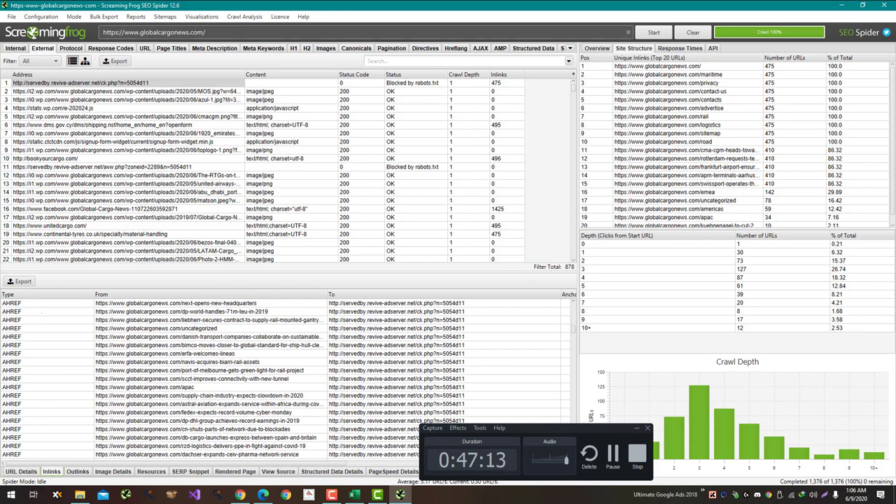
{"action": "right_click", "coordinate": [131, 82]}
{"action": "left_click", "coordinate": [157, 89]}
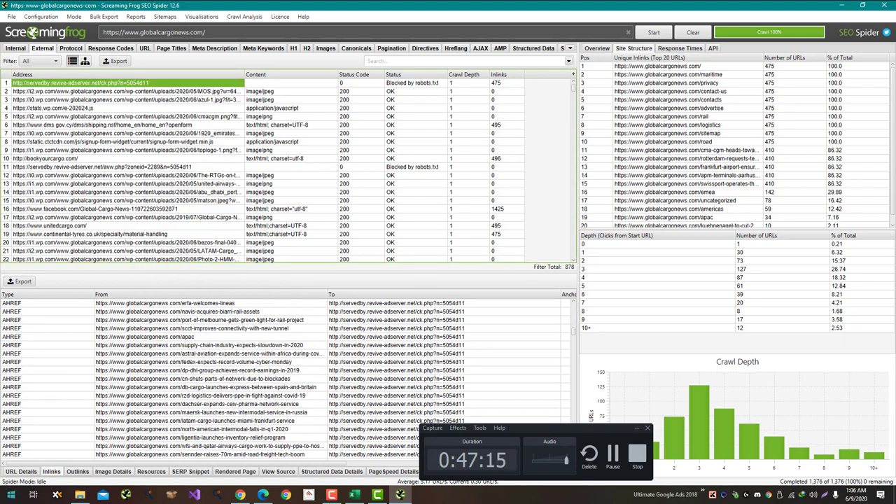
{"action": "key", "text": "alt+Tab"}
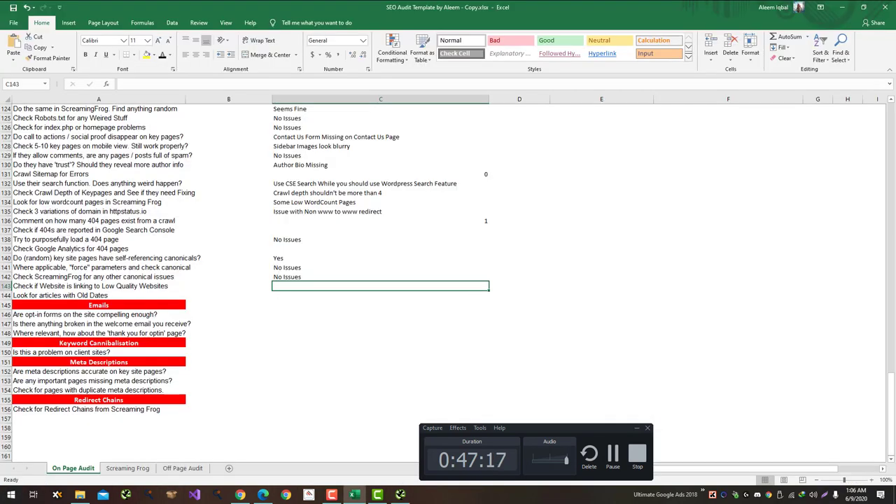
Step: Search Google for the quoted servedby.revive-adserver.net link, find no exact matches, and close the tab
{"action": "key", "text": "alt+Tab"}
{"action": "key", "text": "Tab"}
{"action": "key", "text": "alt+Tab"}
{"action": "key", "text": "ctrl+t"}
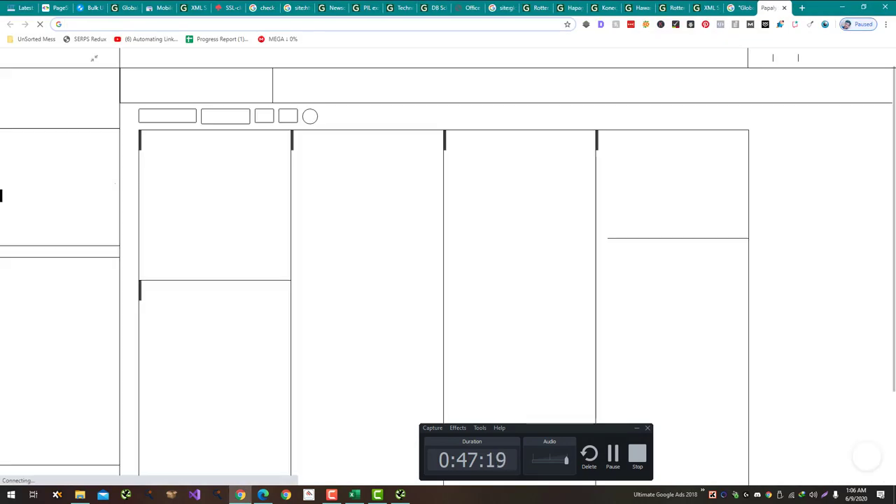
{"action": "type", "text": "\"\""}
{"action": "type", "text": "http://servedby.revive-adserver.net/ck.php?n=5054d11"}
{"action": "key", "text": "Return"}
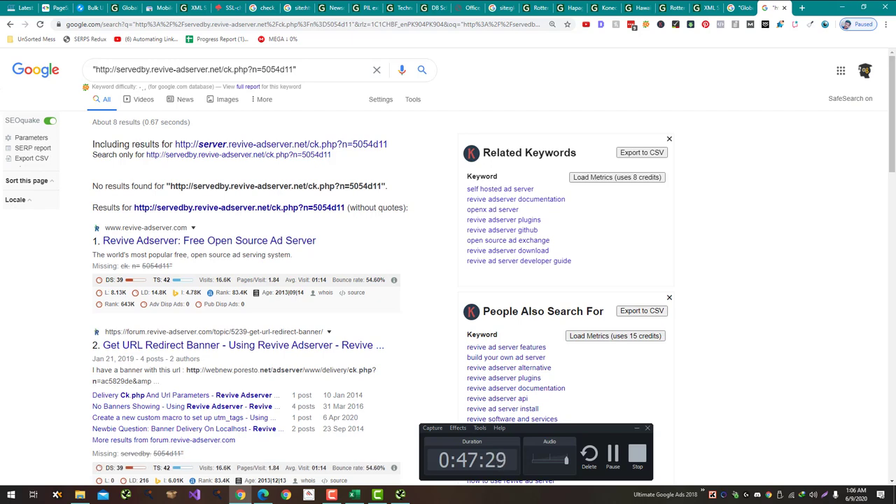
{"action": "scroll", "coordinate": [245, 280], "scroll_direction": "down", "scroll_amount": 4}
{"action": "scroll", "coordinate": [245, 280], "scroll_direction": "down", "scroll_amount": 4}
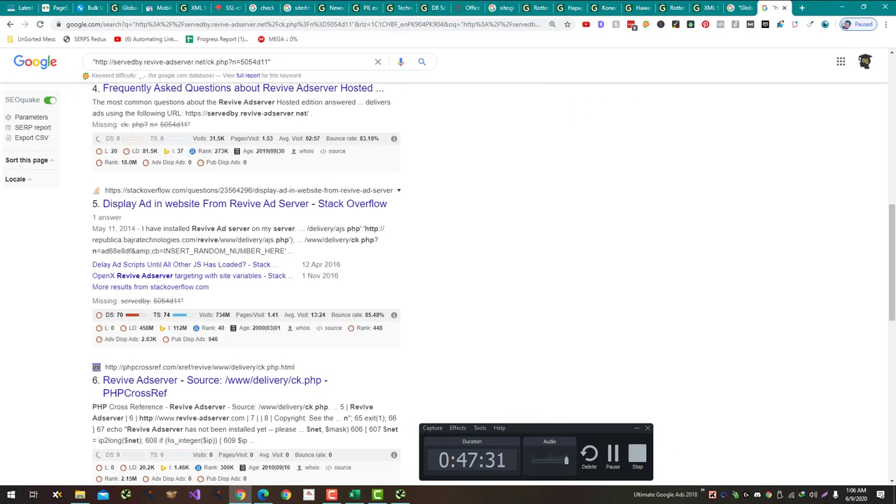
{"action": "scroll", "coordinate": [245, 280], "scroll_direction": "down", "scroll_amount": 1}
{"action": "key", "text": "ctrl+w"}
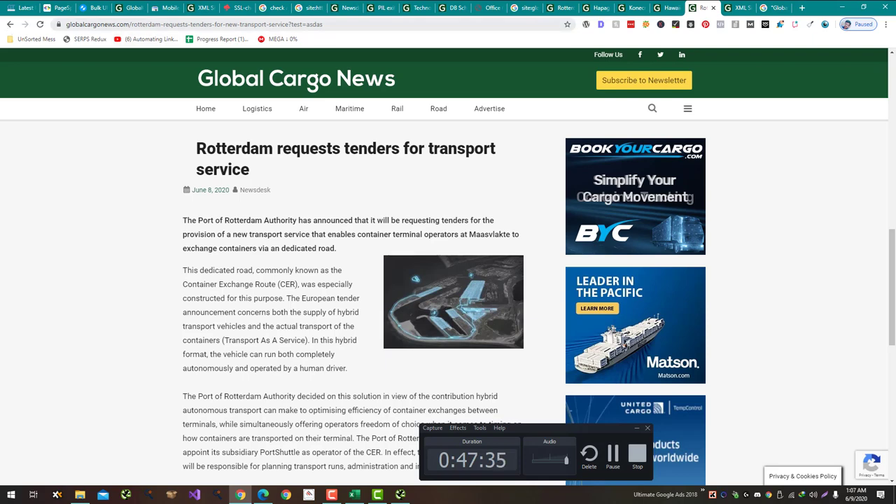
Step: Scan globalcargonews.com in Sucuri SiteCheck, trimming the pasted article URL down to the domain
{"action": "key", "text": "ctrl+l"}
{"action": "key", "text": "ctrl+t"}
{"action": "type", "text": "sucuri"}
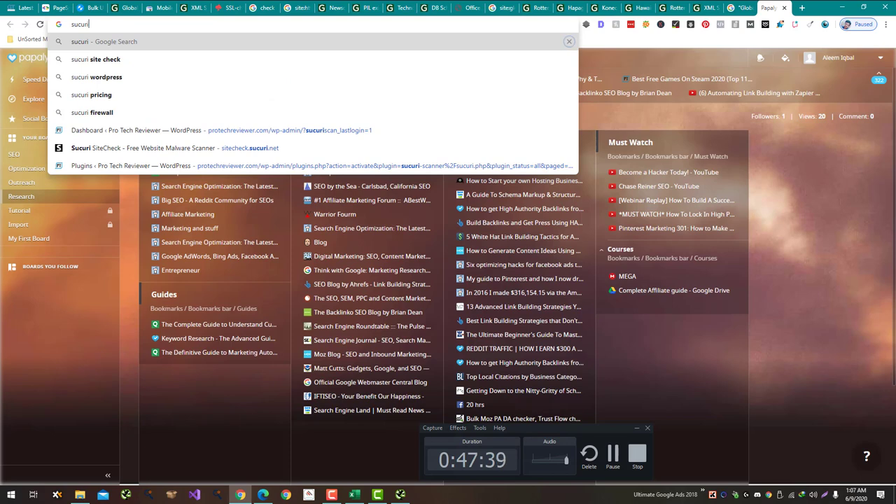
{"action": "key", "text": "Down"}
{"action": "key", "text": "Down"}
{"action": "key", "text": "Down"}
{"action": "key", "text": "Down"}
{"action": "key", "text": "Down"}
{"action": "key", "text": "Down"}
{"action": "key", "text": "Return"}
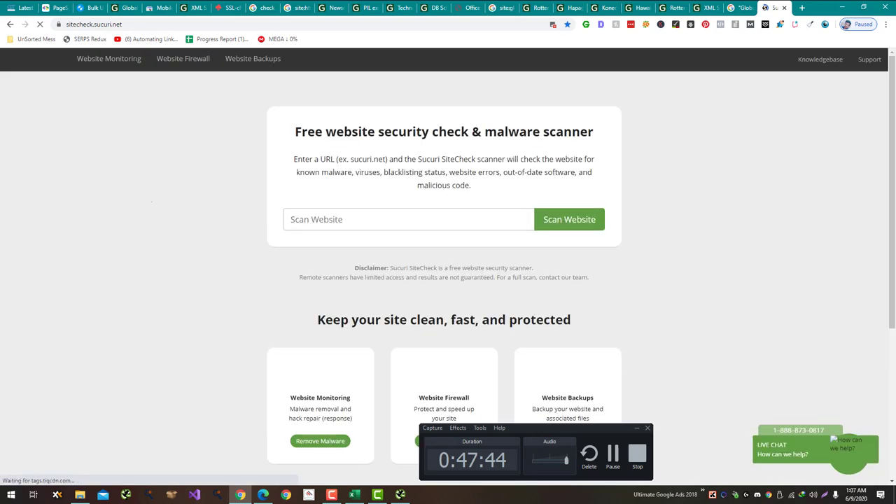
{"action": "left_click", "coordinate": [398, 219]}
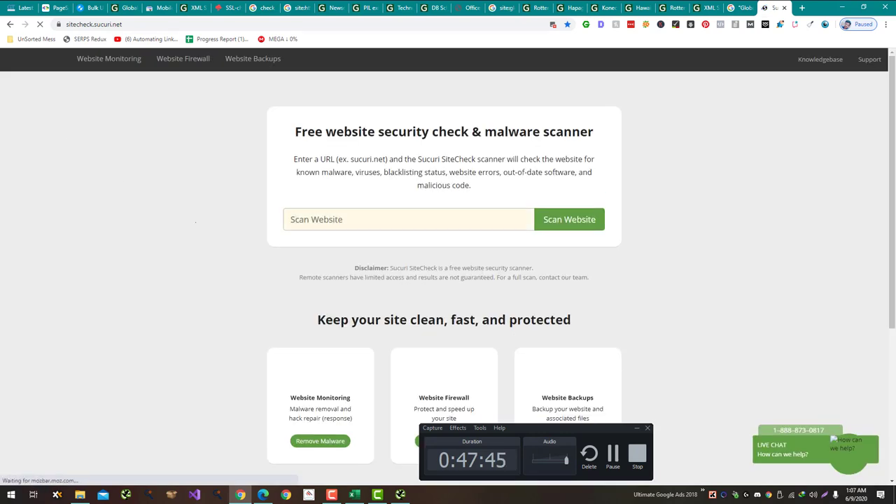
{"action": "key", "text": "ctrl+v"}
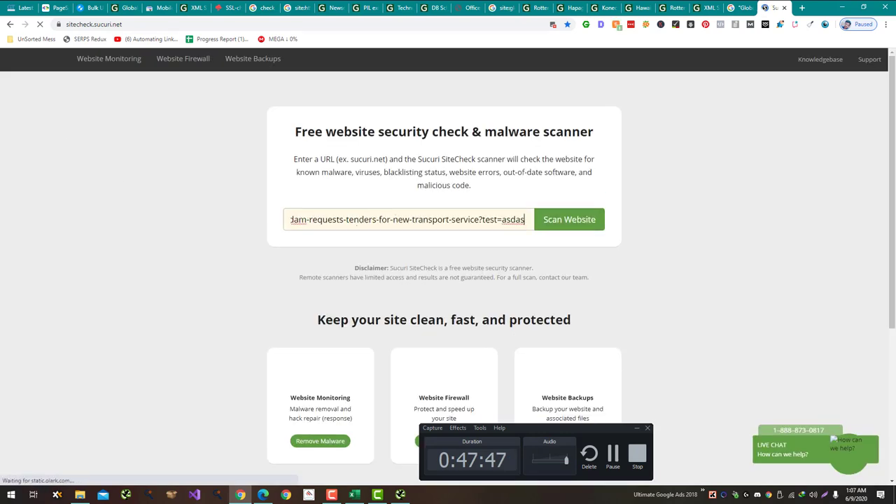
{"action": "key", "text": "ctrl+a"}
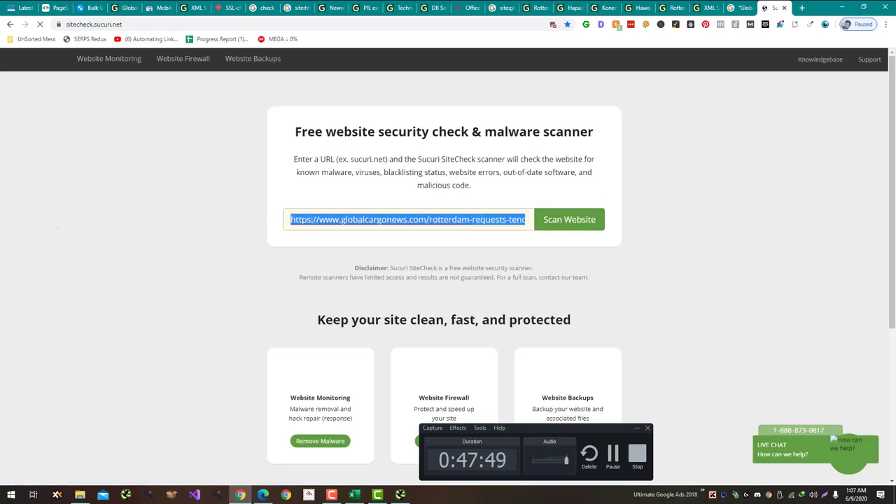
{"action": "left_click_drag", "start_coordinate": [420, 219], "coordinate": [524, 219]}
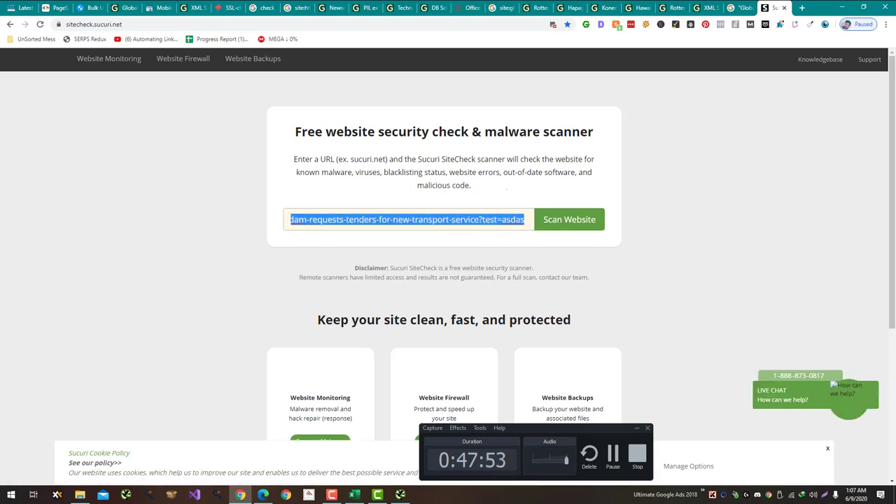
{"action": "key", "text": "BackSpace"}
{"action": "key", "text": "Return"}
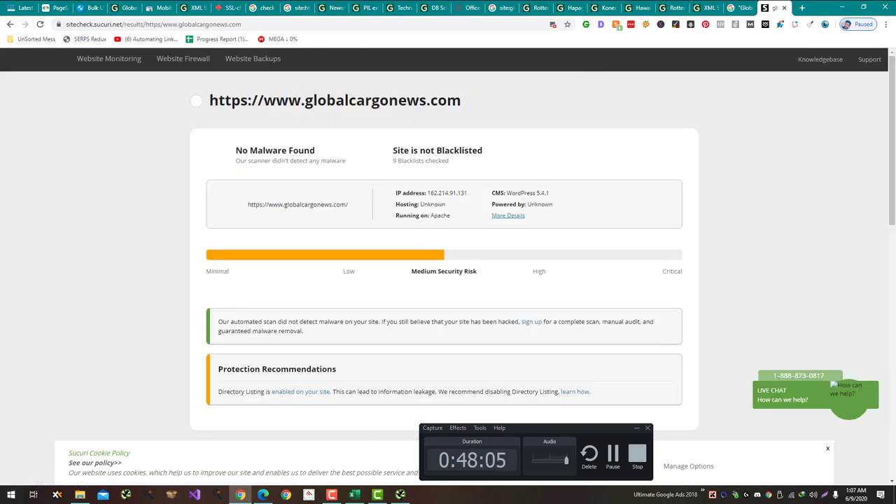
Step: Start and cancel an entry in the audit sheet, then return to the Google results tab
{"action": "key", "text": "alt+Tab"}
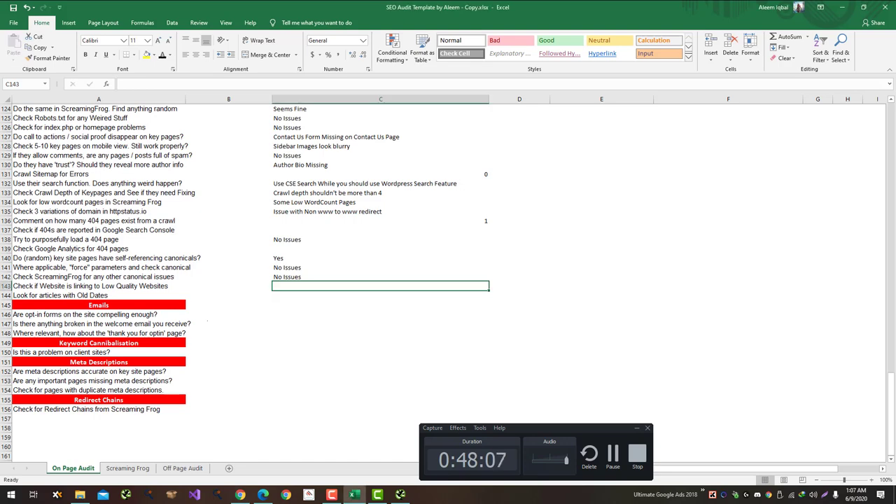
{"action": "type", "text": "No Issues"}
{"action": "key", "text": "Escape"}
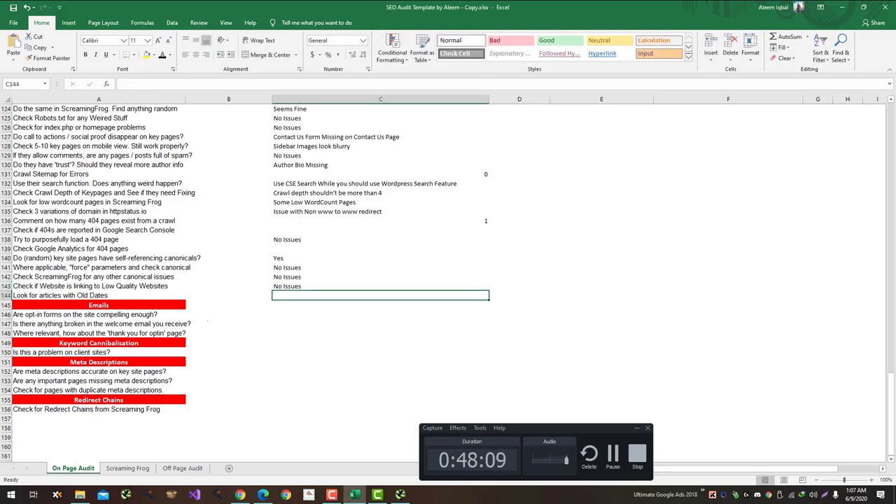
{"action": "key", "text": "alt+Tab"}
{"action": "key", "text": "ctrl+shift+Tab"}
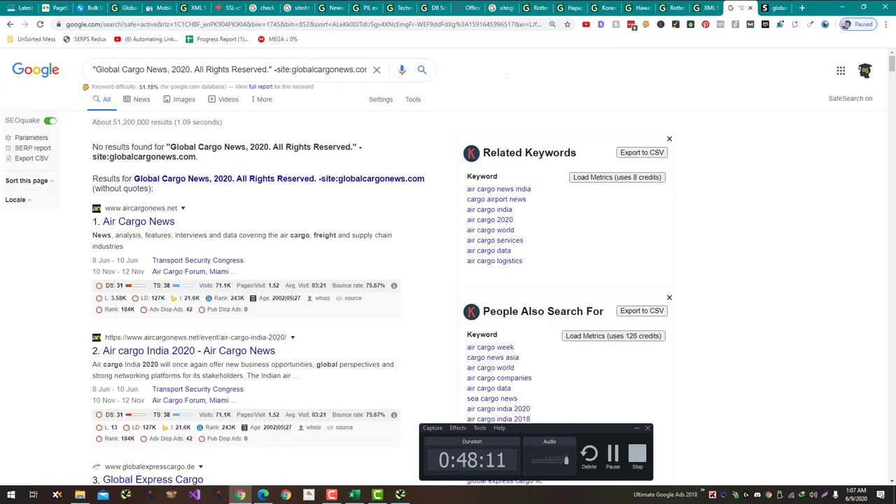
Step: Remove the -inurl:https filter and rerun the site:globalcargonews.com search, reviewing the results
{"action": "scroll", "coordinate": [448, 280], "scroll_direction": "down", "scroll_amount": 3}
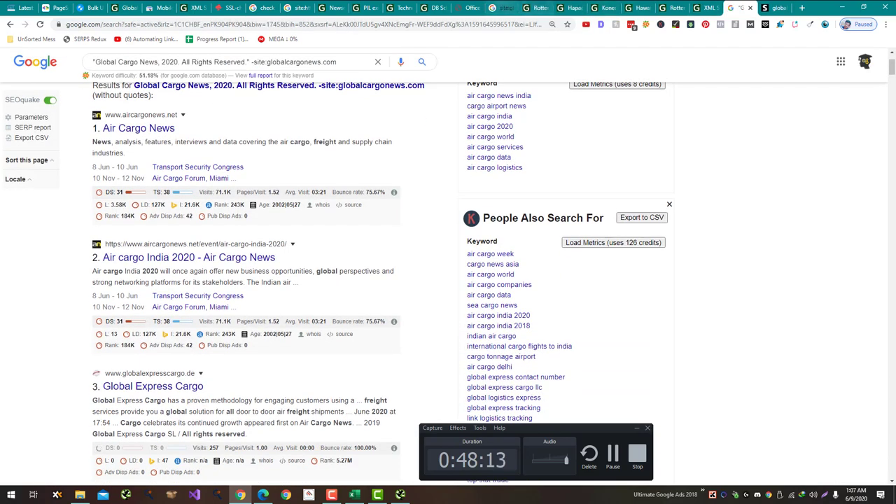
{"action": "left_click", "coordinate": [501, 7]}
{"action": "left_click_drag", "start_coordinate": [228, 69], "coordinate": [188, 70]}
{"action": "key", "text": "BackSpace"}
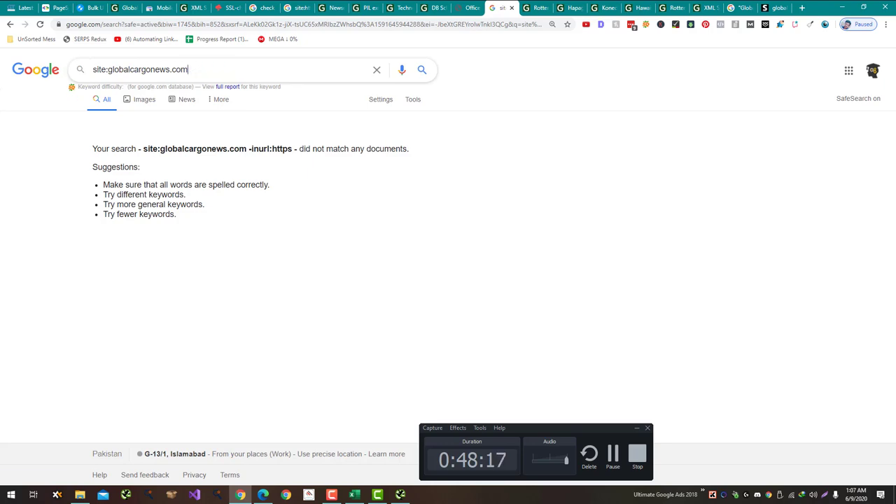
{"action": "key", "text": "Return"}
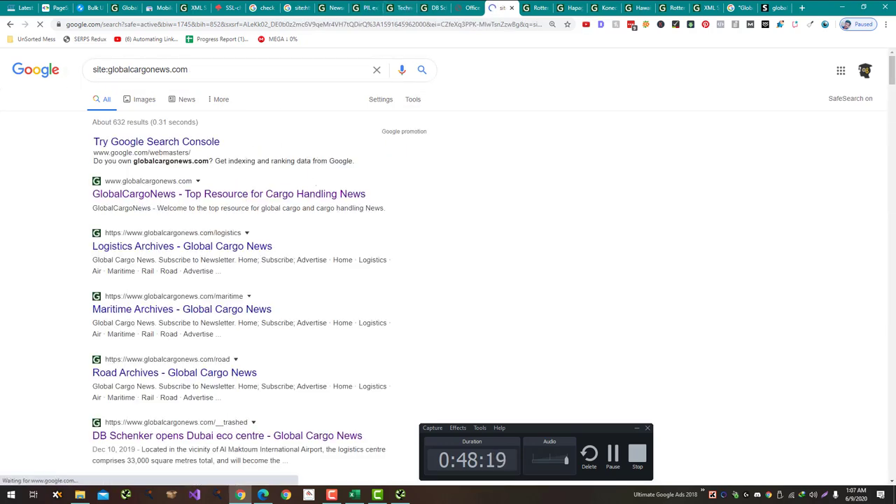
{"action": "scroll", "coordinate": [448, 279], "scroll_direction": "down", "scroll_amount": 5}
{"action": "scroll", "coordinate": [448, 280], "scroll_direction": "down", "scroll_amount": 5}
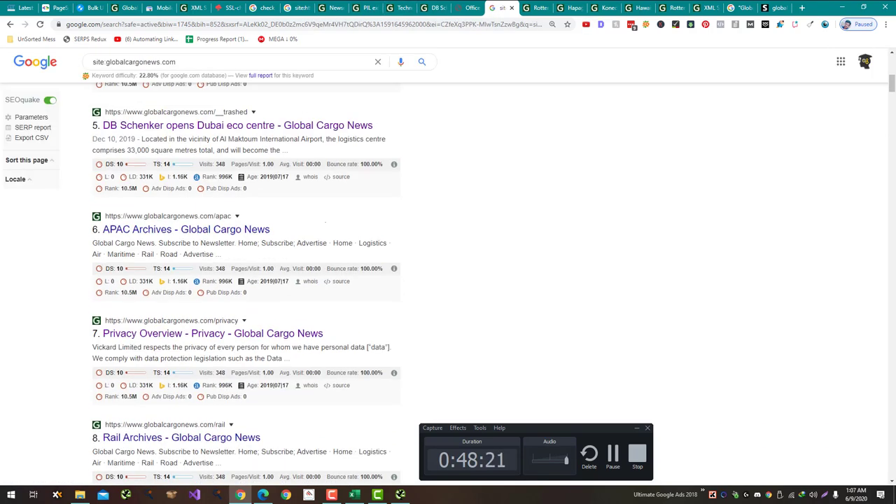
{"action": "scroll", "coordinate": [448, 279], "scroll_direction": "down", "scroll_amount": 20}
{"action": "scroll", "coordinate": [448, 280], "scroll_direction": "down", "scroll_amount": 15}
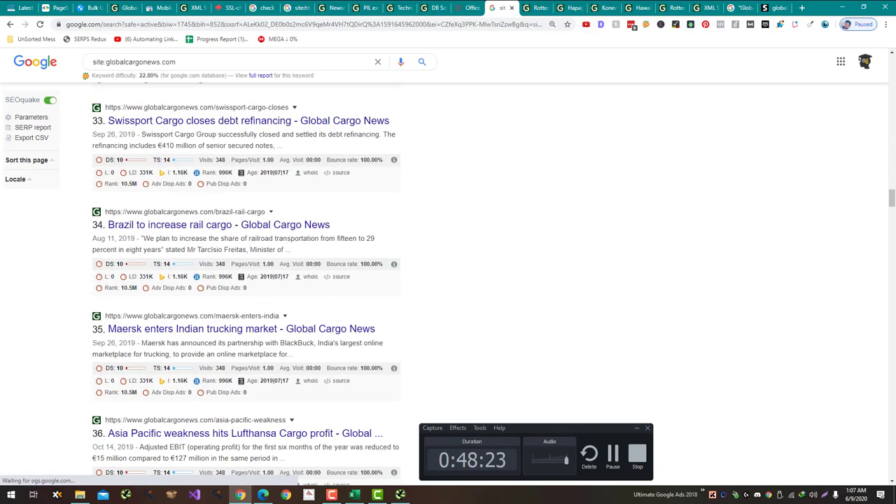
{"action": "scroll", "coordinate": [448, 280], "scroll_direction": "down", "scroll_amount": 9}
{"action": "scroll", "coordinate": [448, 280], "scroll_direction": "down", "scroll_amount": 12}
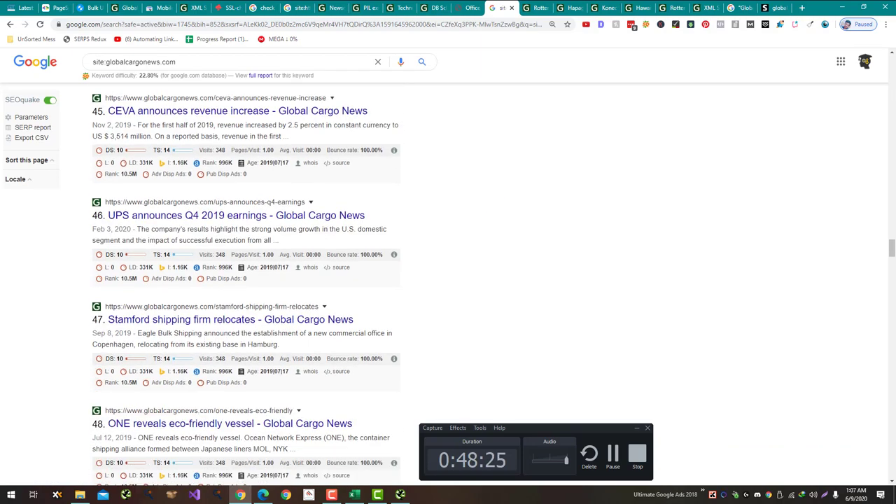
{"action": "scroll", "coordinate": [448, 280], "scroll_direction": "down", "scroll_amount": 4}
{"action": "scroll", "coordinate": [448, 280], "scroll_direction": "down", "scroll_amount": 20}
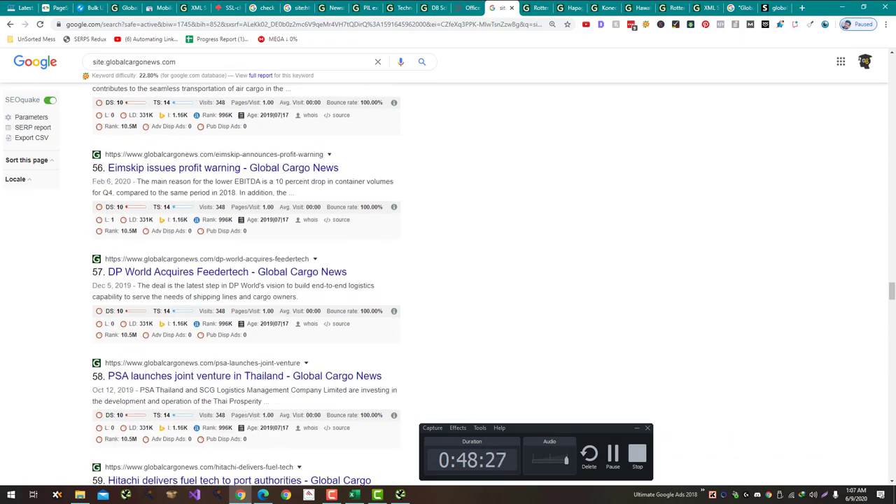
{"action": "scroll", "coordinate": [448, 280], "scroll_direction": "down", "scroll_amount": 5}
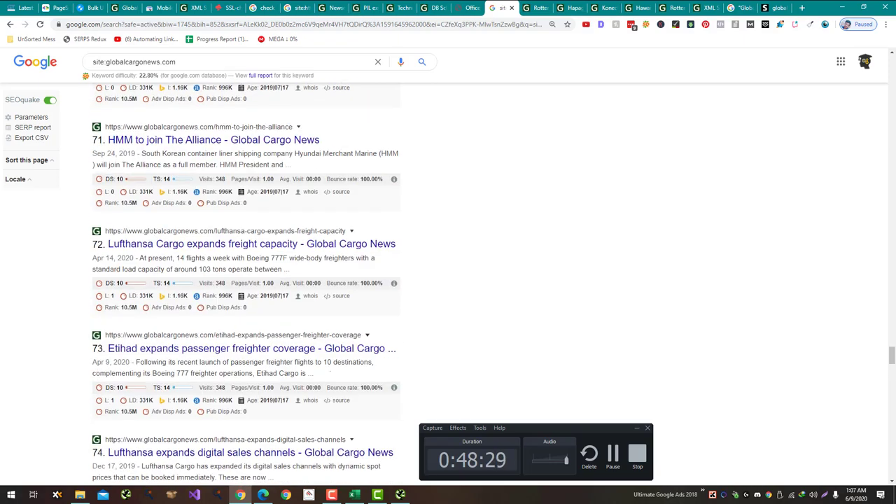
{"action": "scroll", "coordinate": [448, 279], "scroll_direction": "down", "scroll_amount": 20}
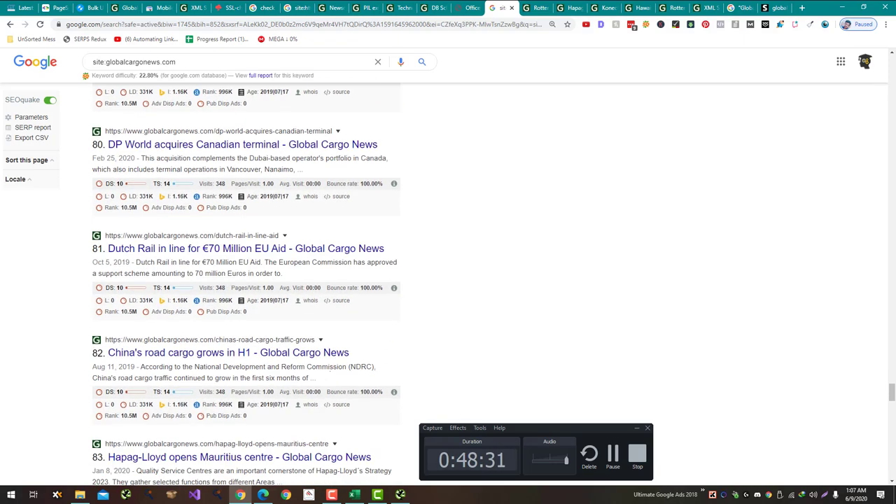
{"action": "scroll", "coordinate": [447, 279], "scroll_direction": "up", "scroll_amount": 1}
Step: Find '2018' in the results, reaching the Maersk sustainability credit snippet on page two
{"action": "key", "text": "ctrl+f"}
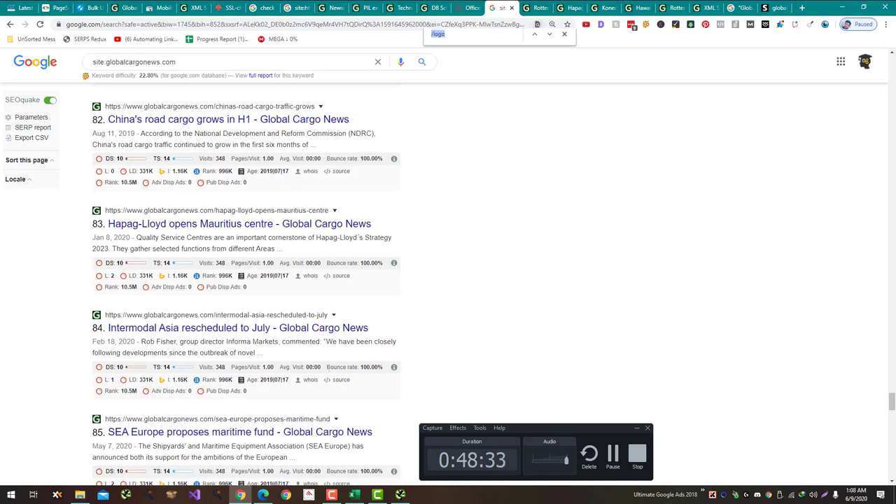
{"action": "type", "text": "2018"}
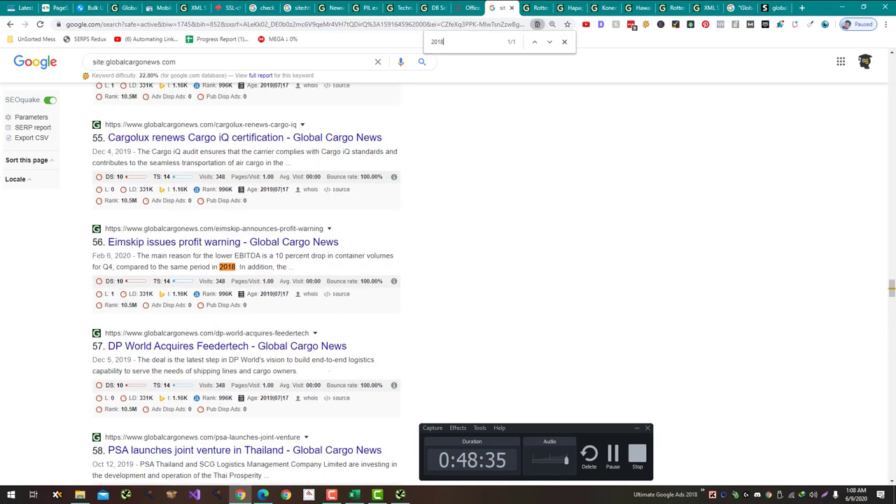
{"action": "key", "text": "Escape"}
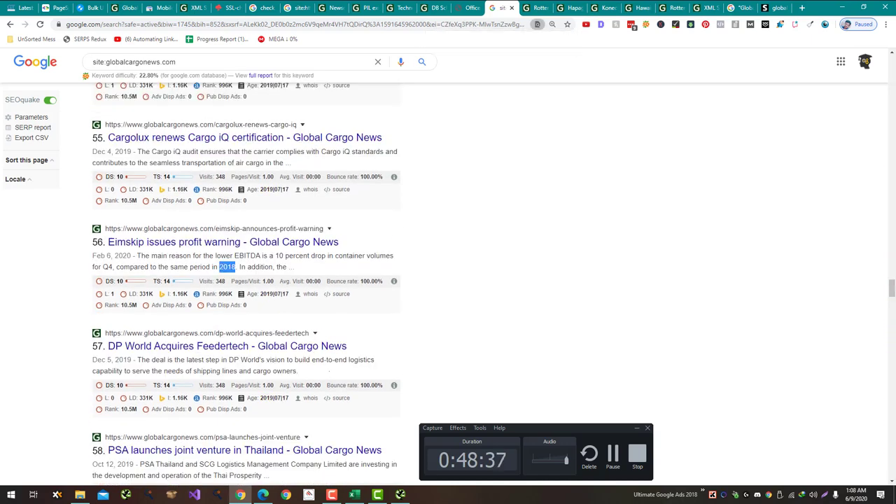
{"action": "key", "text": "alt+Tab"}
{"action": "key", "text": "alt+Tab"}
{"action": "scroll", "coordinate": [448, 280], "scroll_direction": "down", "scroll_amount": 15}
{"action": "scroll", "coordinate": [448, 280], "scroll_direction": "down", "scroll_amount": 20}
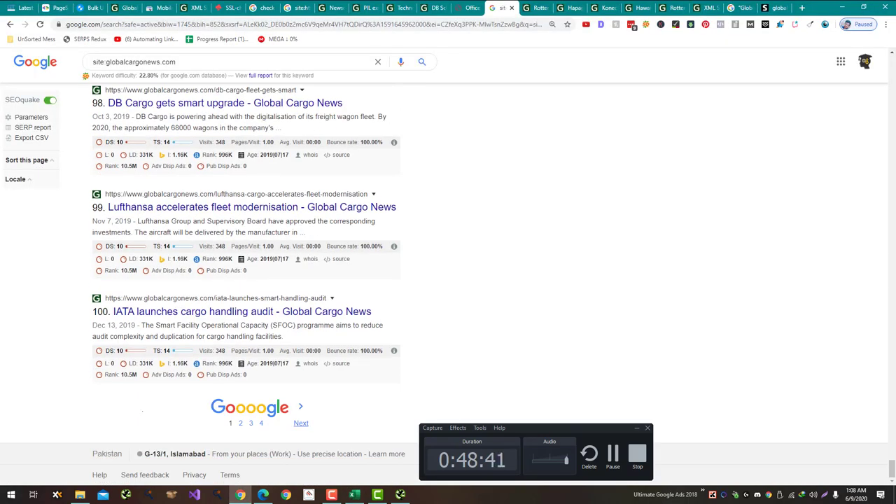
{"action": "left_click", "coordinate": [301, 422]}
{"action": "key", "text": "ctrl+f"}
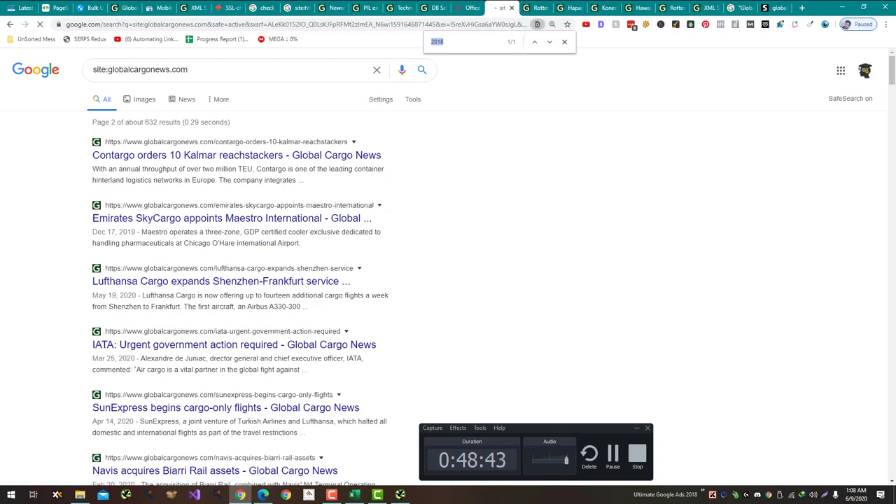
{"action": "key", "text": "Return"}
{"action": "key", "text": "Return"}
{"action": "key", "text": "Return"}
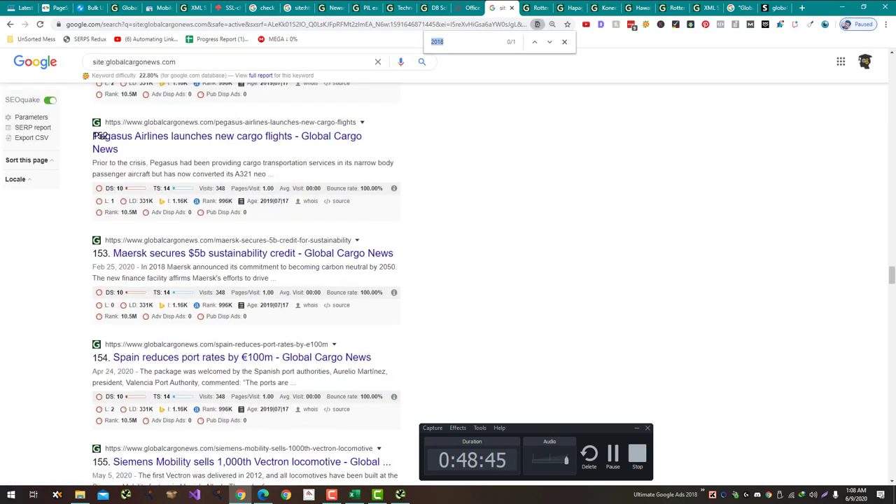
Step: Record 'No Issues' for the old-dates check in the audit sheet
{"action": "key", "text": "alt+Tab"}
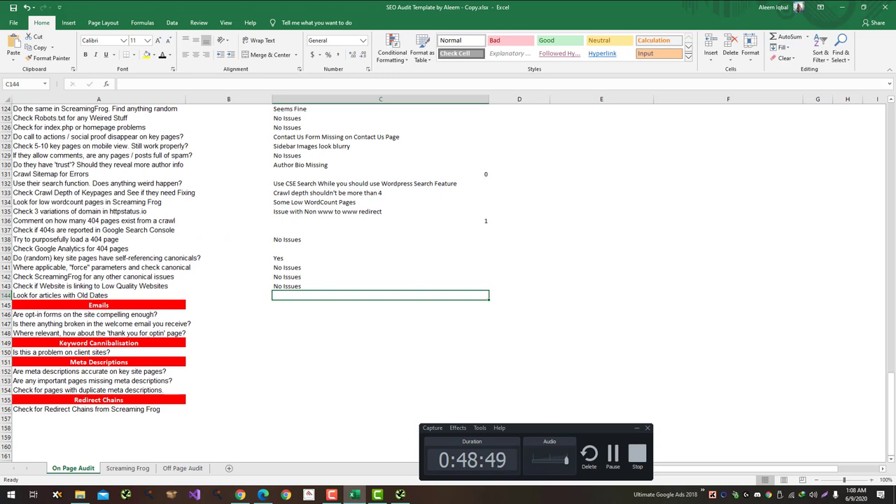
{"action": "type", "text": "No"}
{"action": "key", "text": "Return"}
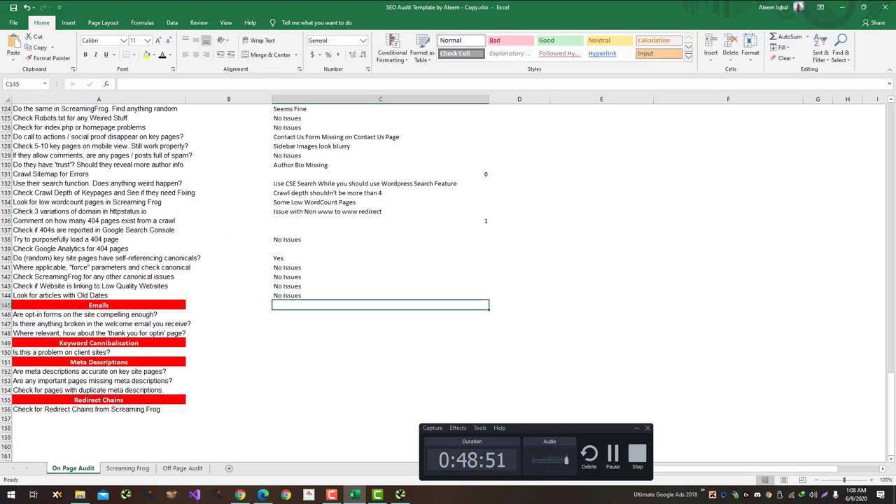
{"action": "key", "text": "Return"}
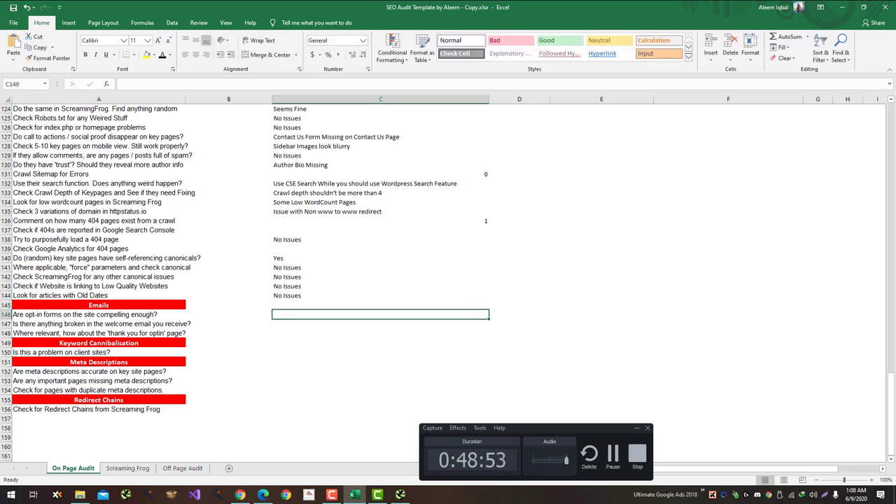
{"action": "key", "text": "alt+Tab"}
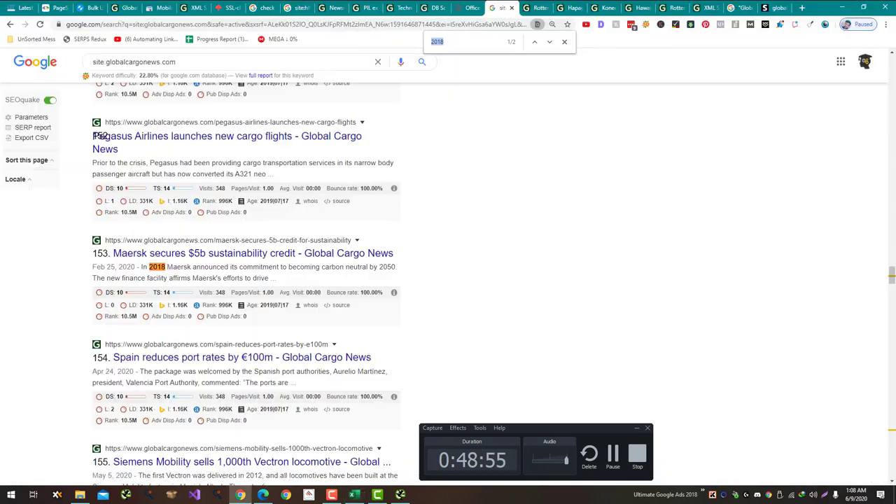
Step: On the Rotterdam tenders article, enter a test email address and placeholder first name in the newsletter form
{"action": "left_click", "coordinate": [538, 7]}
{"action": "scroll", "coordinate": [383, 209], "scroll_direction": "up", "scroll_amount": 3}
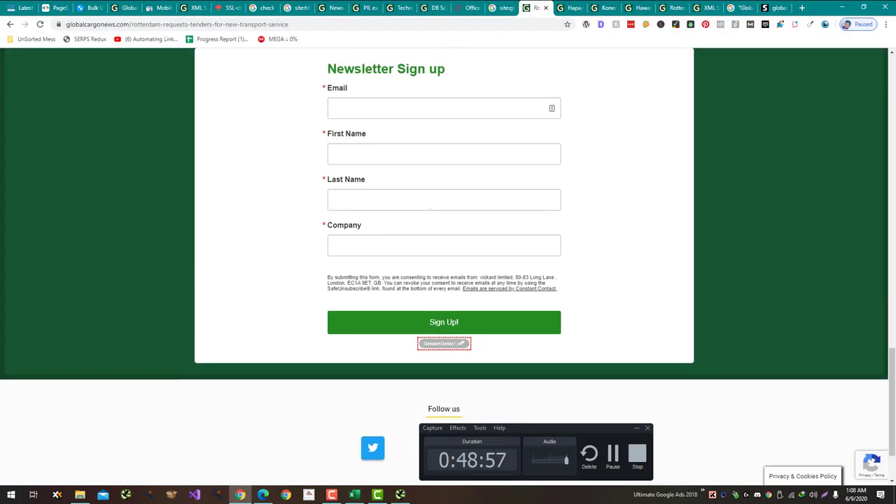
{"action": "left_click", "coordinate": [382, 208]}
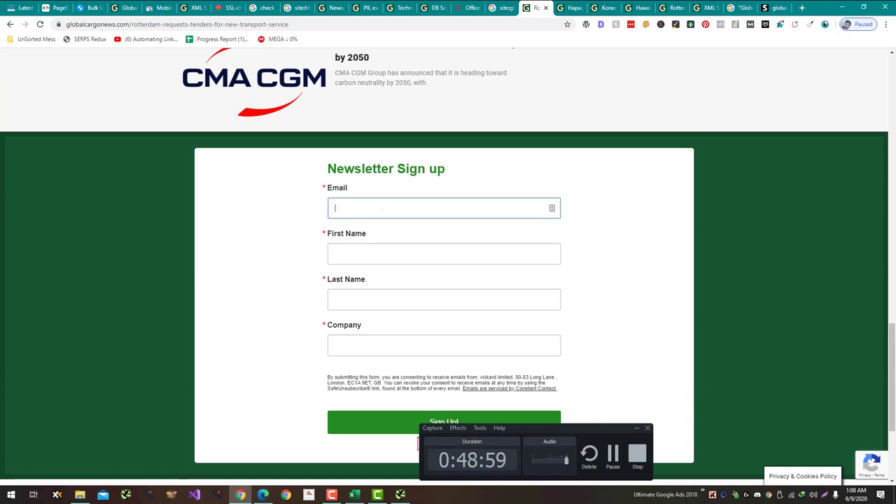
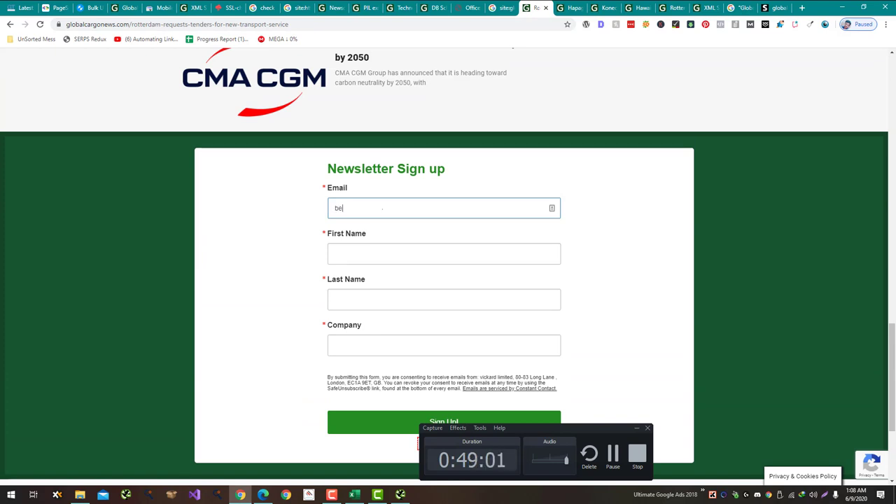
{"action": "key", "text": "Tab"}
{"action": "type", "text": "Al"}
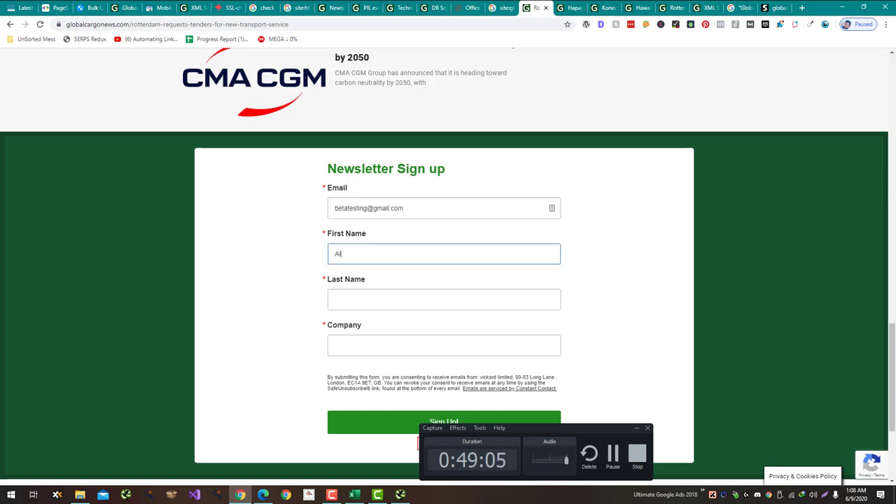
{"action": "key", "text": "ctrl+a"}
{"action": "type", "text": "Tester"}
Step: Add a placeholder last name, submit the newsletter sign-up, and return to the audit workbook
{"action": "key", "text": "Tab"}
{"action": "type", "text": "Test"}
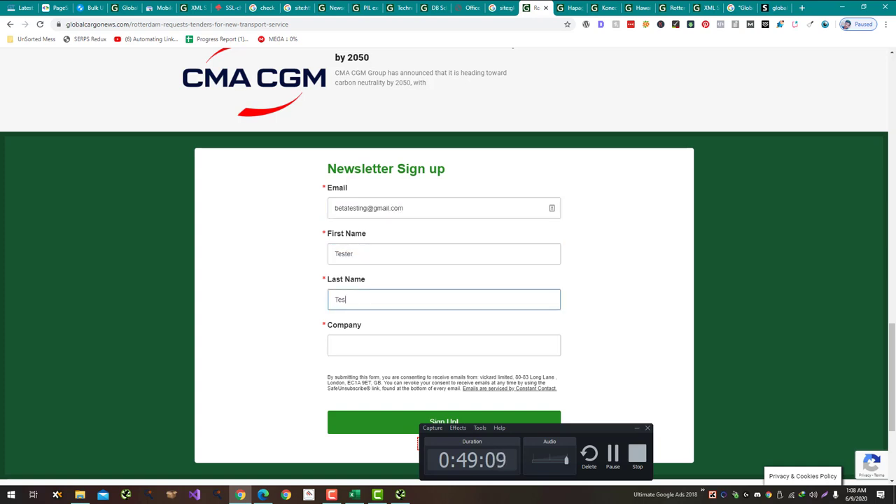
{"action": "key", "text": "Tab"}
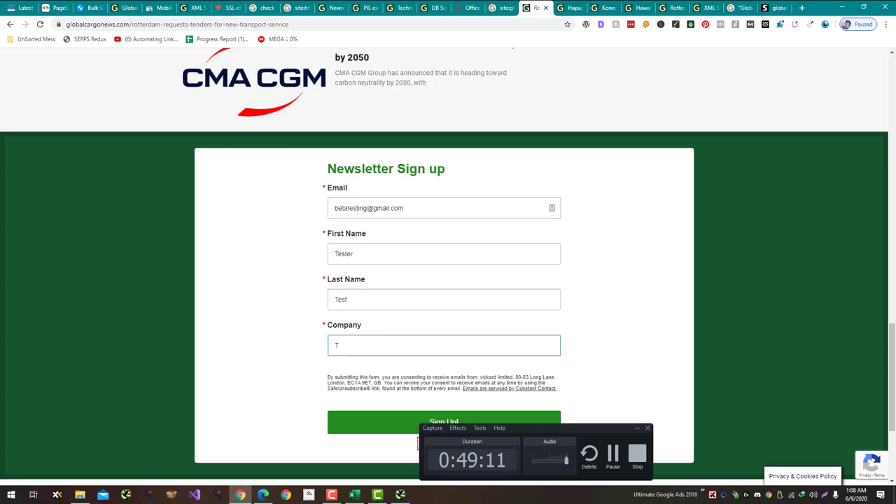
{"action": "scroll", "coordinate": [448, 280], "scroll_direction": "down", "scroll_amount": 1}
{"action": "key", "text": "Return"}
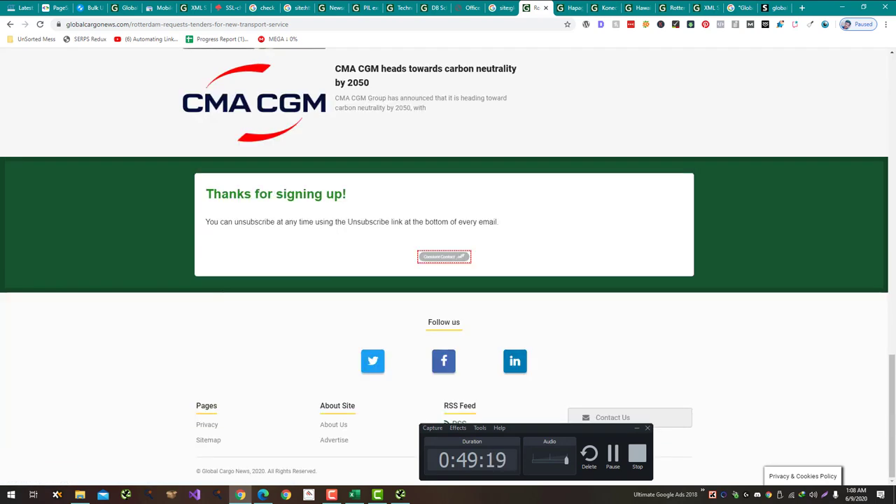
{"action": "key", "text": "alt+Tab"}
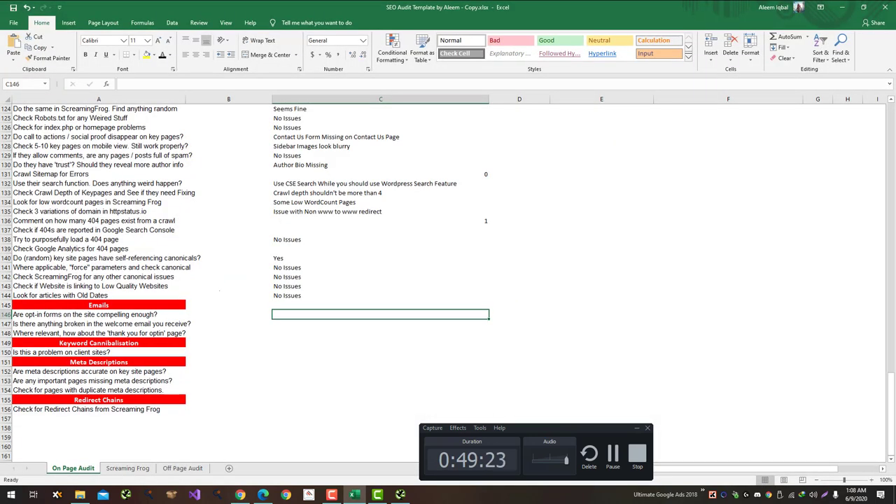
Step: Record 'No Issues' for the opt-in form and welcome email checks in C146 and C147
{"action": "type", "text": "No"}
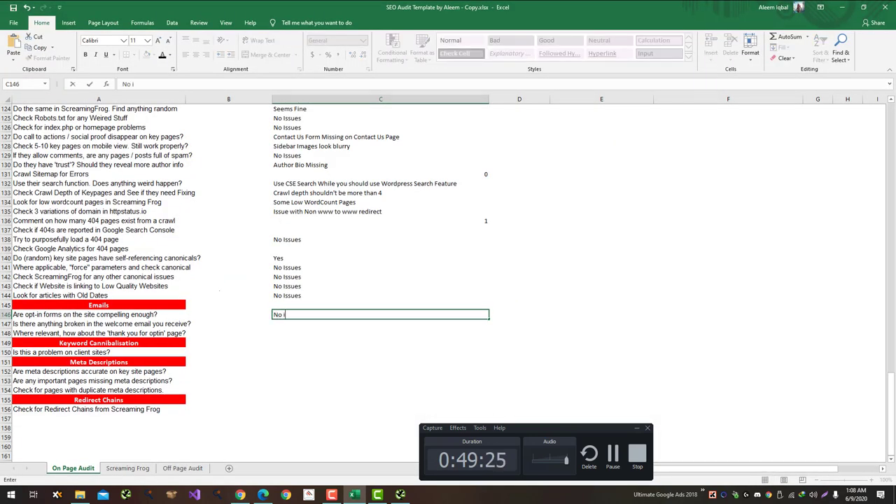
{"action": "type", "text": " Issues"}
{"action": "key", "text": "Return"}
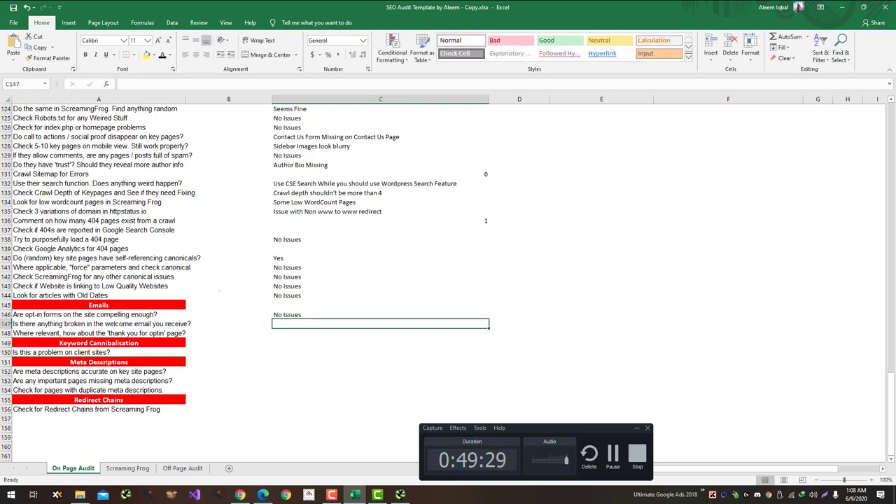
{"action": "type", "text": "No Issues"}
{"action": "key", "text": "Return"}
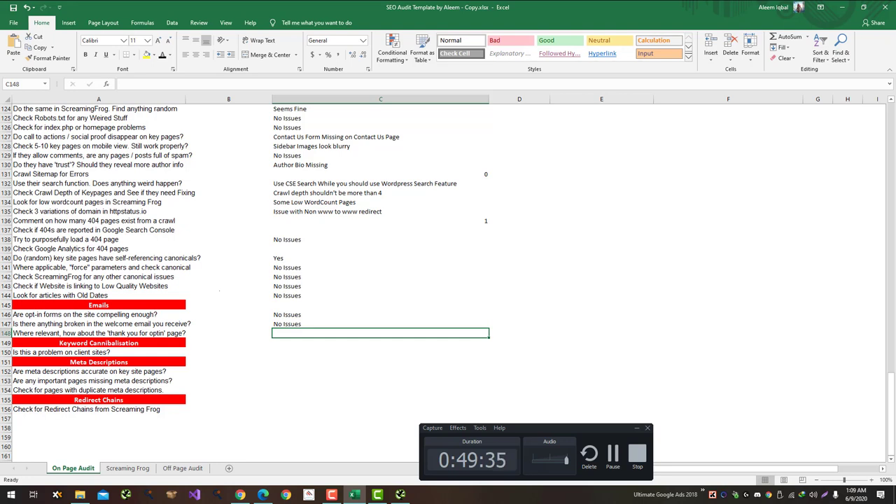
{"action": "key", "text": "Down"}
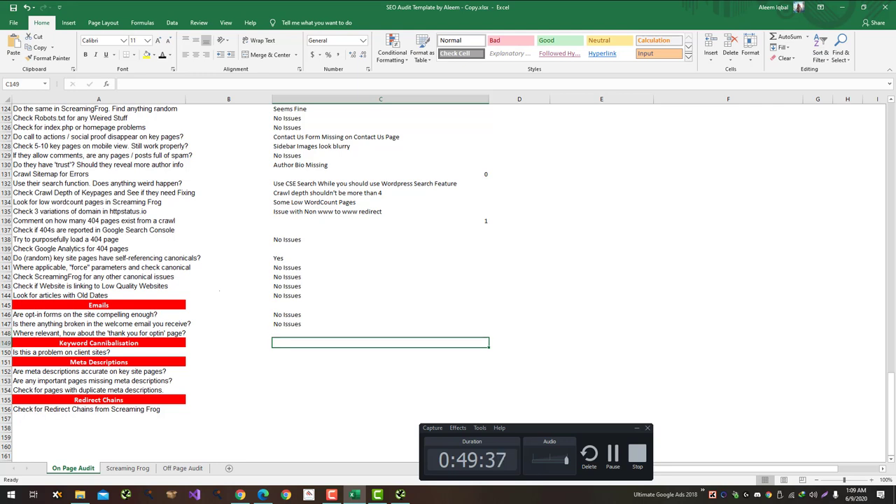
{"action": "key", "text": "Down"}
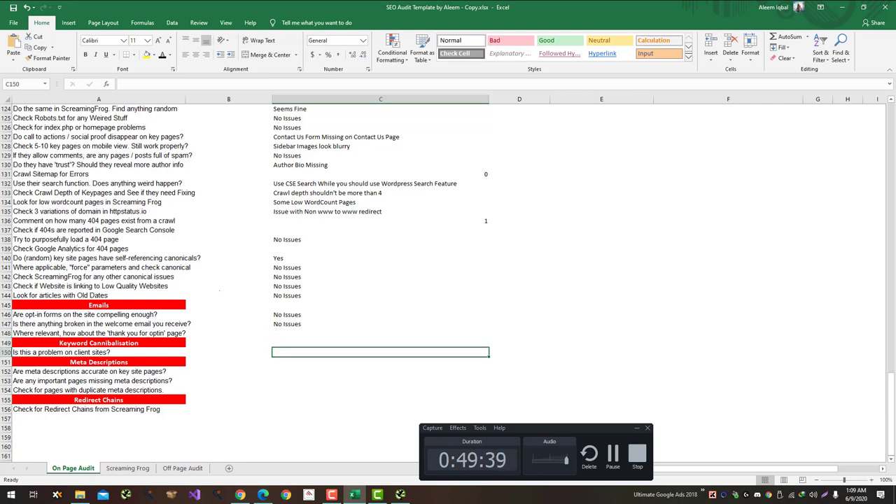
Step: Enter 'Meta Description bugged', 'Yes' and 'Yes Duplicate' in C152–C154 for the meta description questions
{"action": "left_click", "coordinate": [380, 361]}
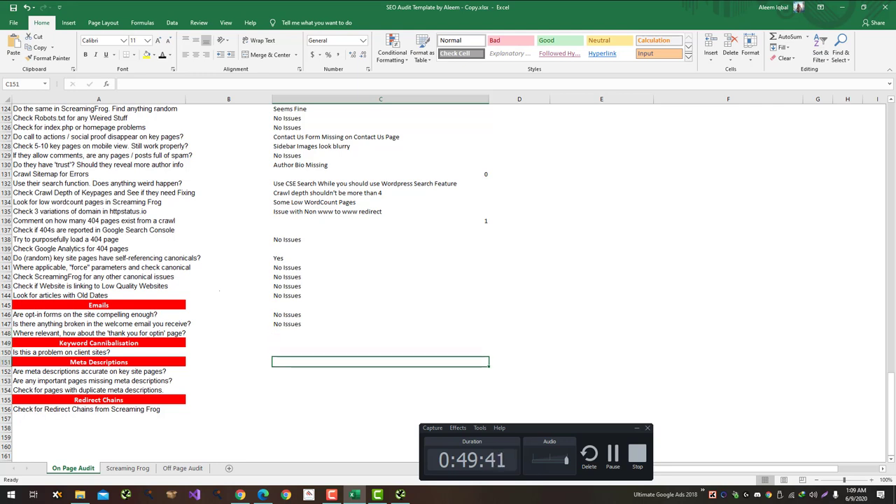
{"action": "left_click", "coordinate": [380, 370]}
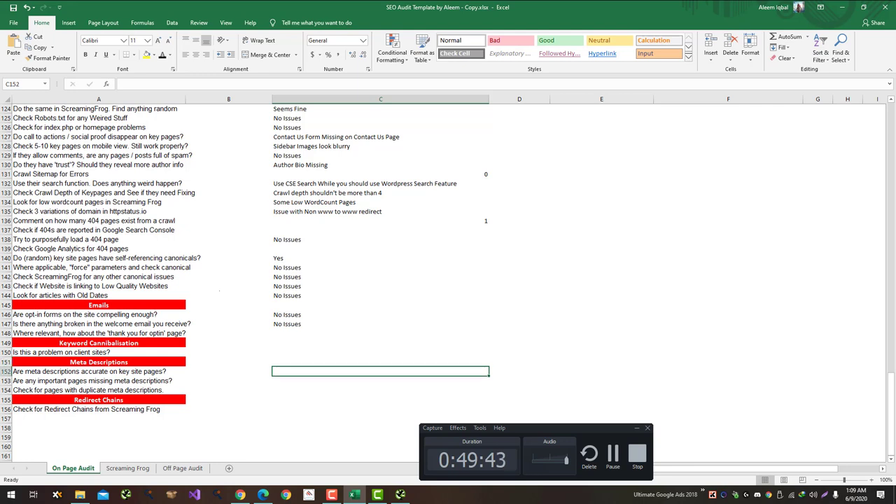
{"action": "type", "text": "Meta"}
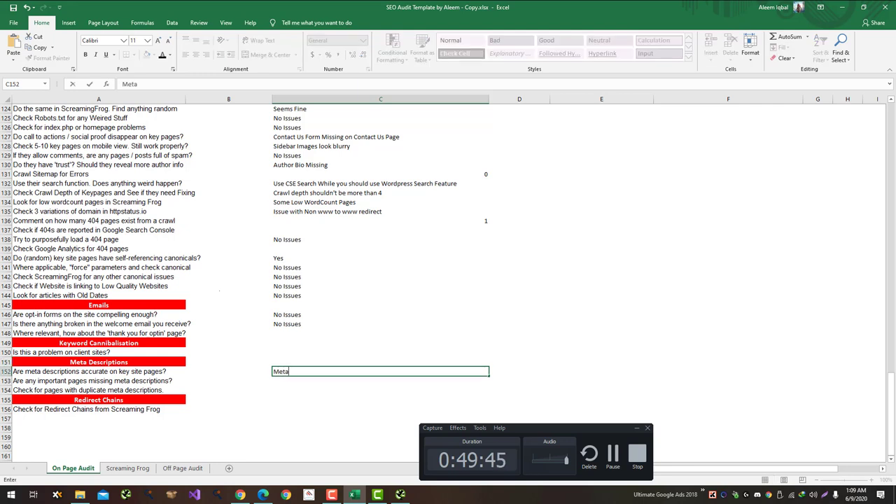
{"action": "type", "text": " Descriptio"}
{"action": "type", "text": "n "}
{"action": "type", "text": "u"}
{"action": "type", "text": "bugged"}
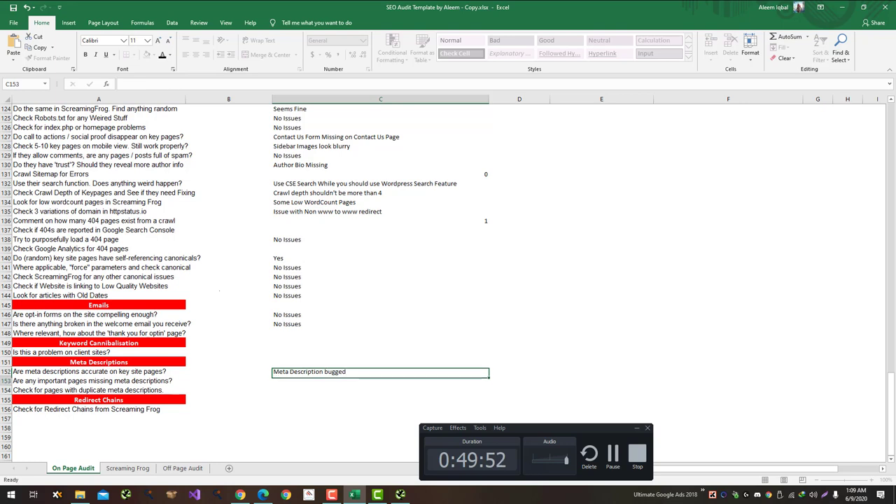
{"action": "key", "text": "Return"}
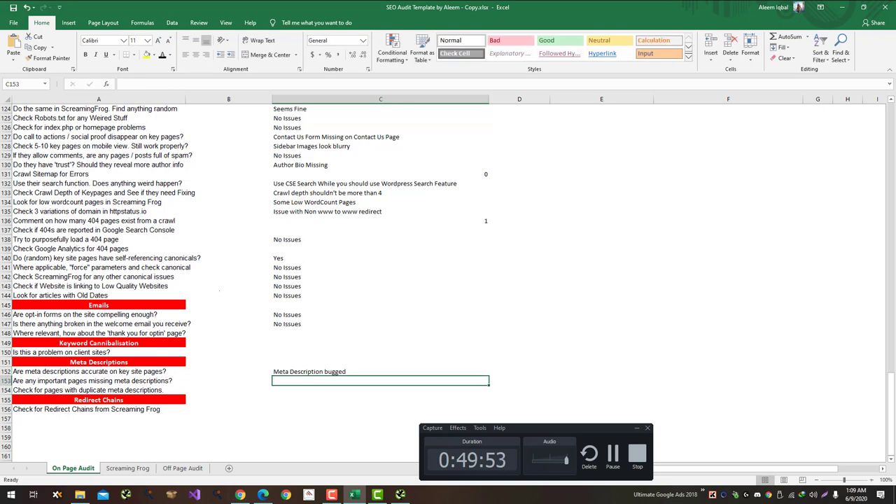
{"action": "type", "text": "Yes"}
{"action": "key", "text": "Return"}
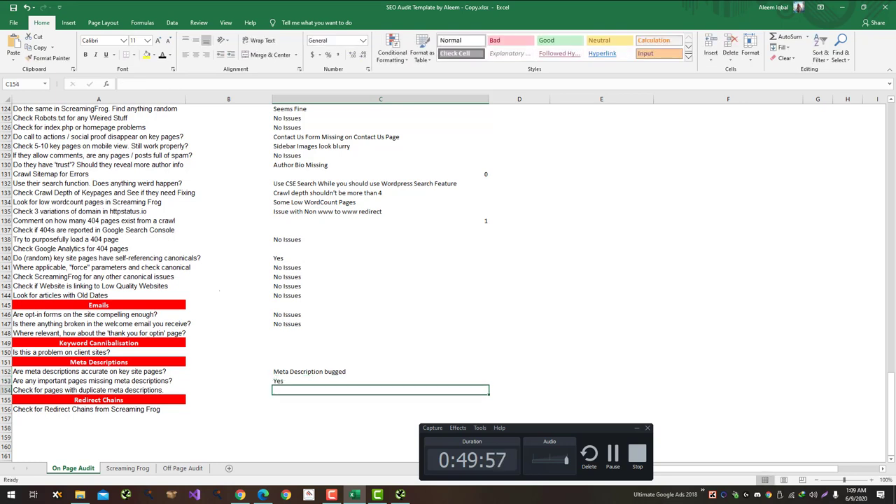
{"action": "type", "text": "Yes"}
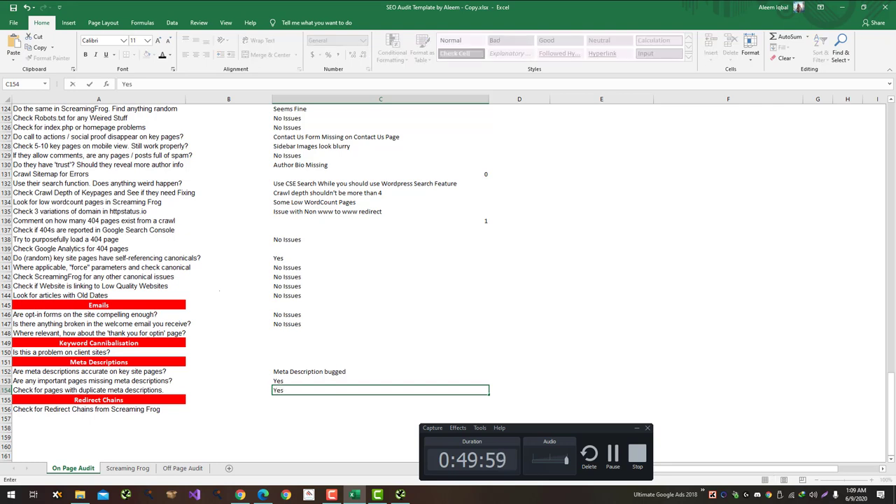
{"action": "type", "text": " Dupl"}
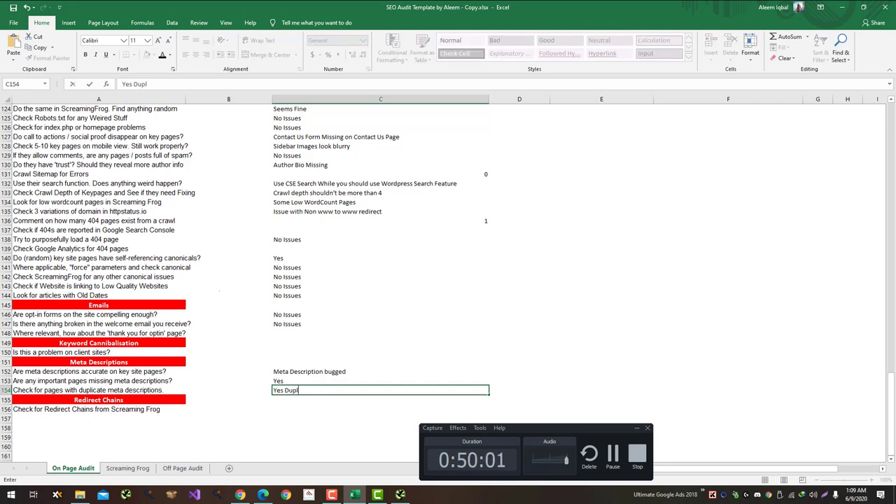
{"action": "type", "text": "icate"}
{"action": "key", "text": "Return"}
{"action": "scroll", "coordinate": [245, 279], "scroll_direction": "down", "scroll_amount": 1}
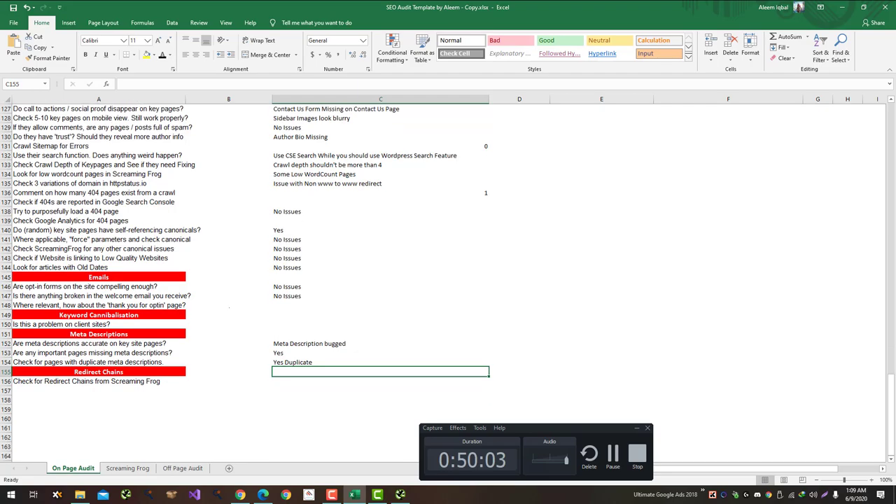
{"action": "key", "text": "alt+Tab"}
{"action": "key", "text": "alt+Tab"}
{"action": "key", "text": "alt+Tab"}
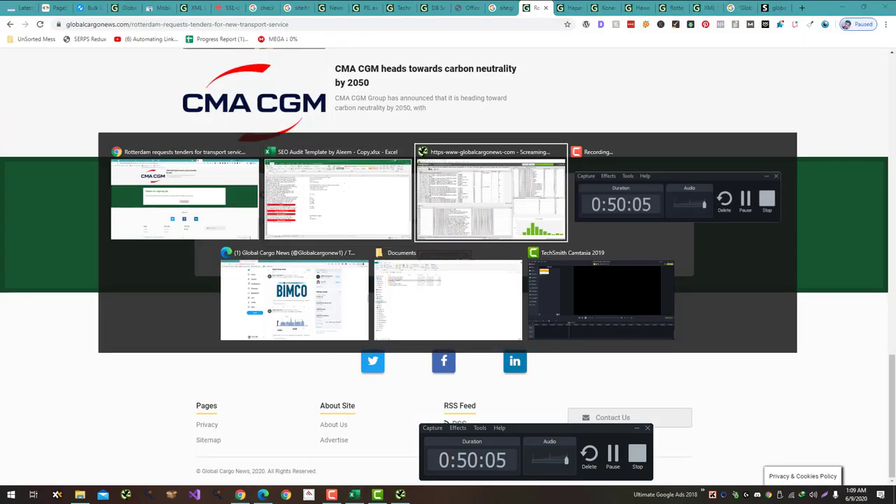
Step: Browse Screaming Frog's Bulk Export, Sitemaps, Crawl Analysis and Reports menus
{"action": "key", "text": "Right"}
{"action": "key", "text": "Right"}
{"action": "key", "text": "Right"}
{"action": "key", "text": "Down"}
{"action": "key", "text": "Right"}
{"action": "key", "text": "Right"}
{"action": "key", "text": "Left"}
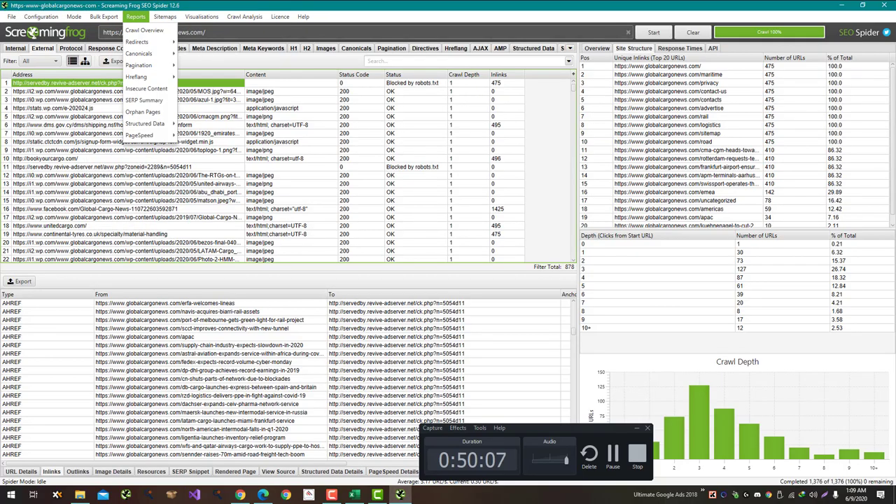
{"action": "key", "text": "Left"}
{"action": "key", "text": "Left"}
{"action": "key", "text": "Right"}
{"action": "key", "text": "Right"}
{"action": "key", "text": "Right"}
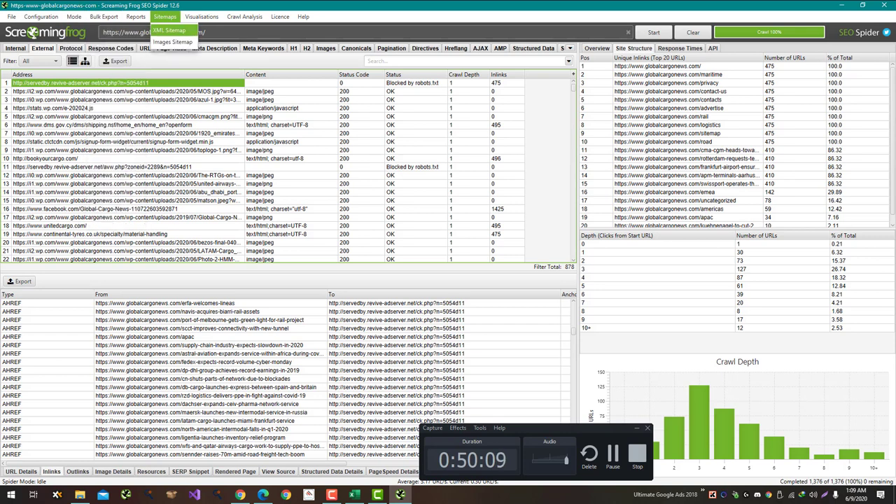
{"action": "key", "text": "Right"}
{"action": "key", "text": "Right"}
{"action": "key", "text": "Left"}
{"action": "key", "text": "Left"}
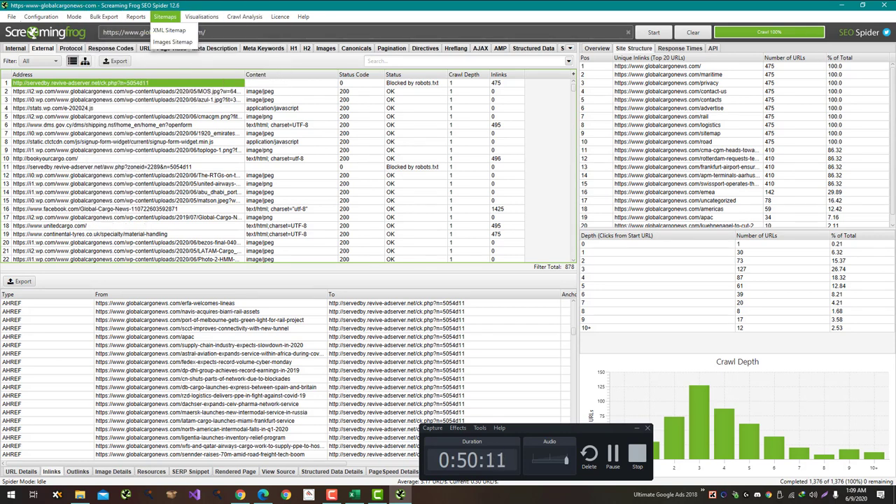
{"action": "key", "text": "Left"}
{"action": "key", "text": "Left"}
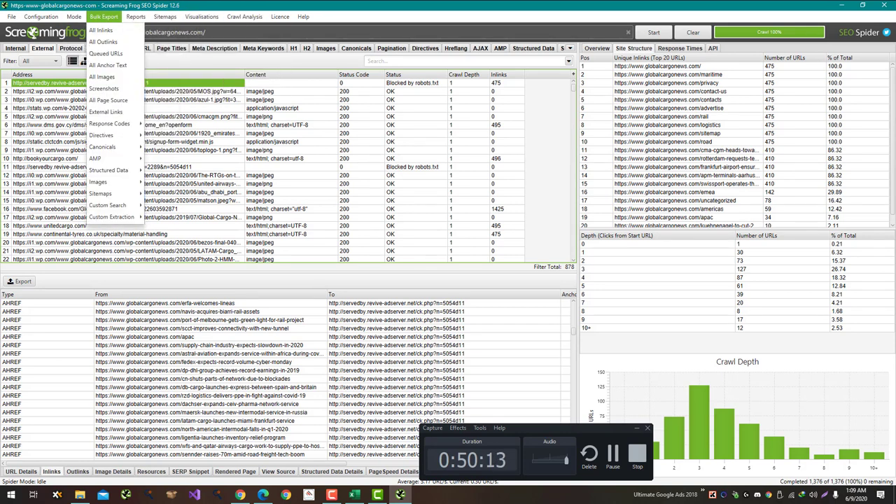
{"action": "key", "text": "Down"}
{"action": "key", "text": "Down"}
{"action": "key", "text": "Down"}
{"action": "key", "text": "Down"}
{"action": "key", "text": "Down"}
{"action": "key", "text": "Down"}
{"action": "key", "text": "Down"}
{"action": "key", "text": "Down"}
{"action": "key", "text": "Down"}
{"action": "key", "text": "Down"}
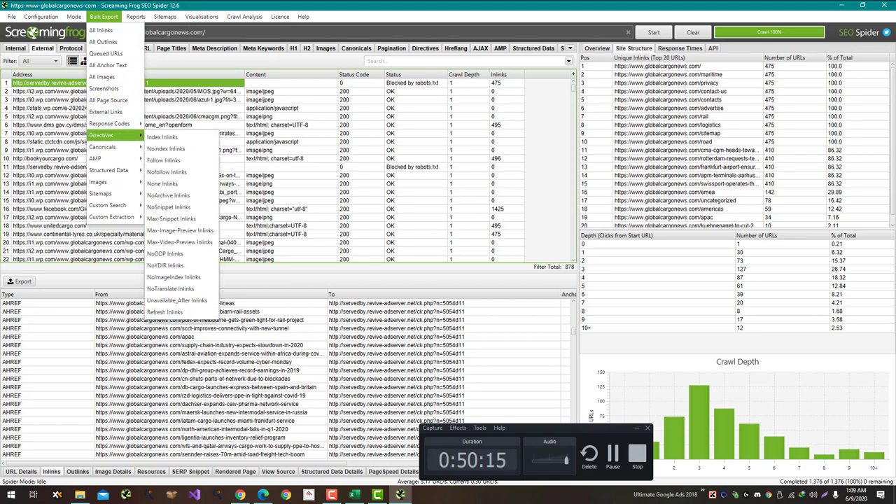
{"action": "key", "text": "Down"}
{"action": "key", "text": "Up"}
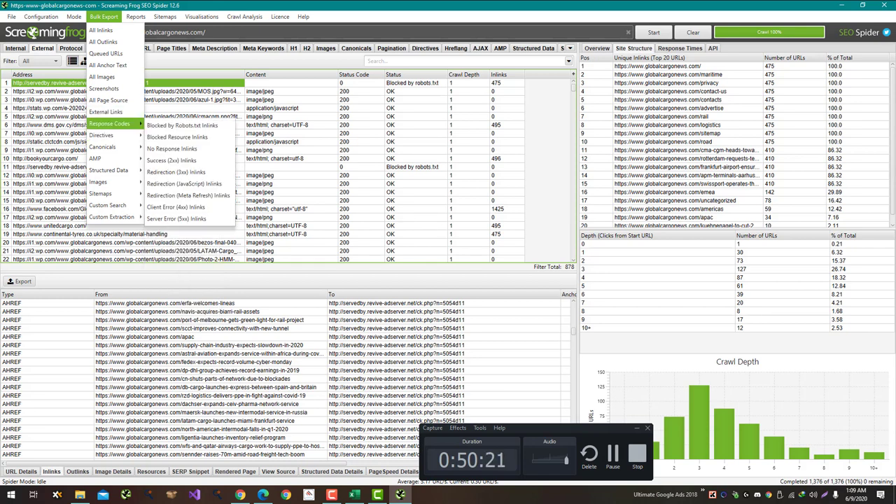
{"action": "mouse_move", "coordinate": [109, 123]}
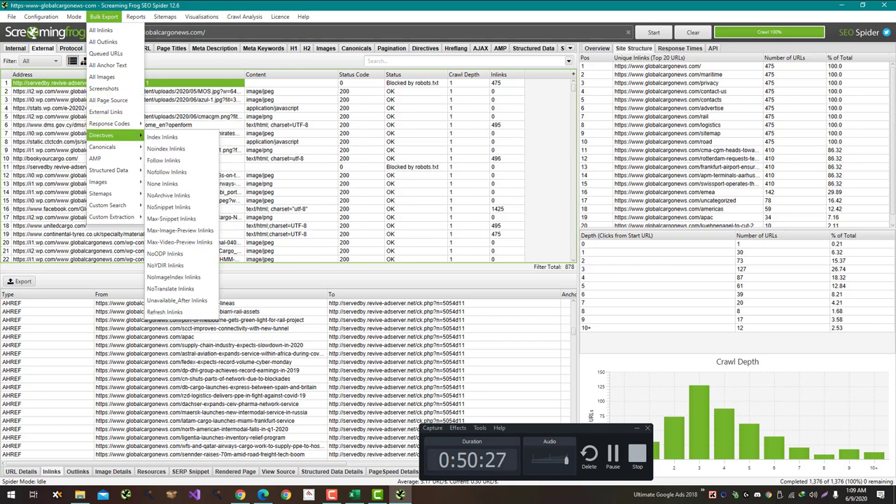
{"action": "mouse_move", "coordinate": [112, 170]}
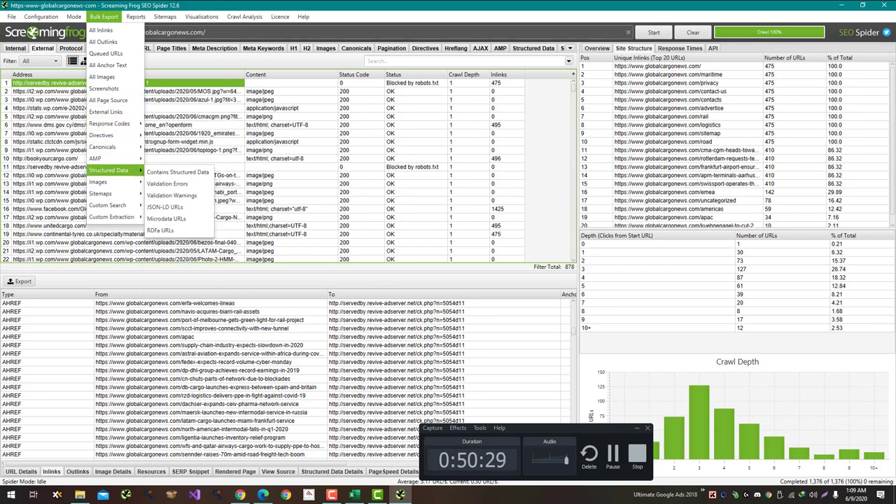
Step: Export the Reports > Redirects > Redirect Chains report as redirect_chains.csv
{"action": "left_click", "coordinate": [104, 16]}
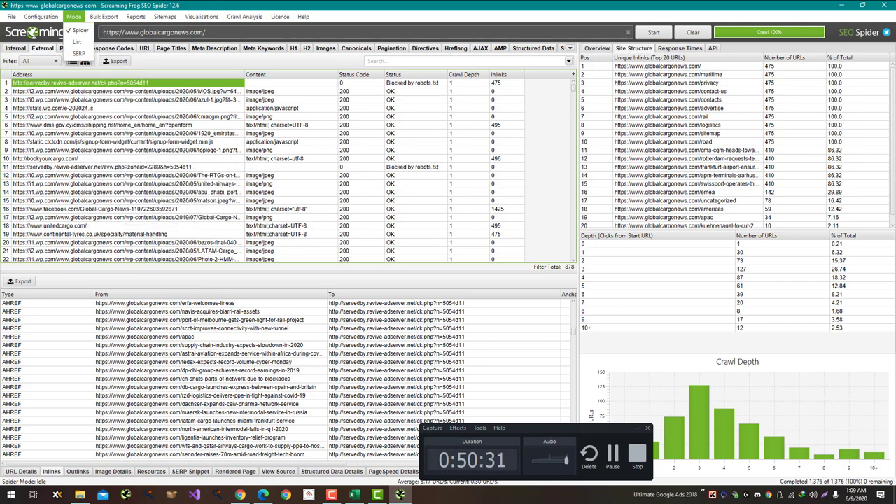
{"action": "left_click", "coordinate": [104, 16]}
{"action": "key", "text": "Right"}
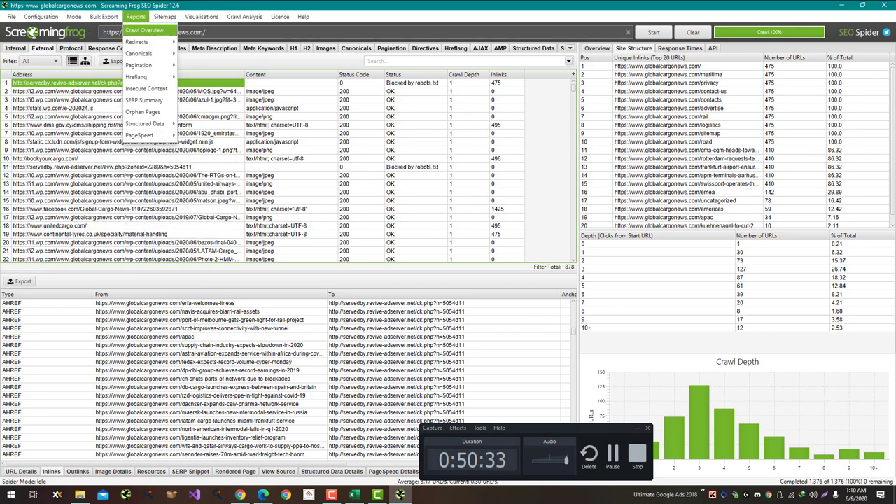
{"action": "key", "text": "Down"}
{"action": "key", "text": "Right"}
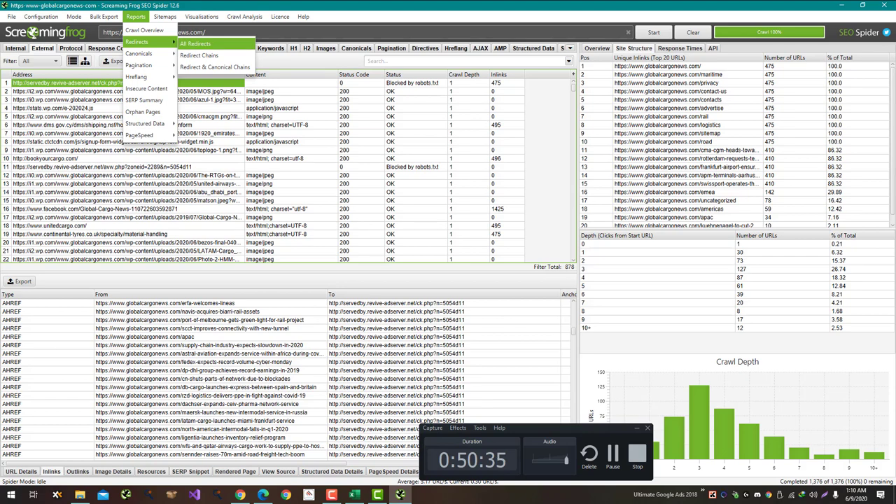
{"action": "key", "text": "Down"}
{"action": "key", "text": "Return"}
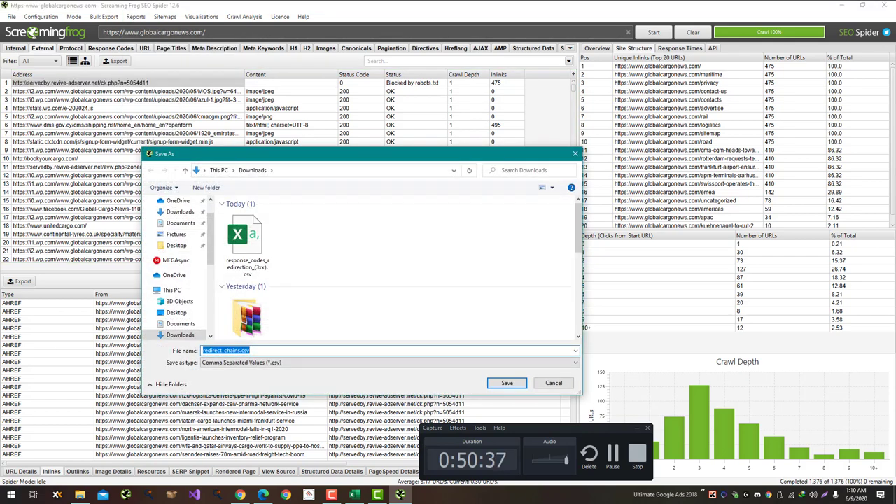
{"action": "key", "text": "Return"}
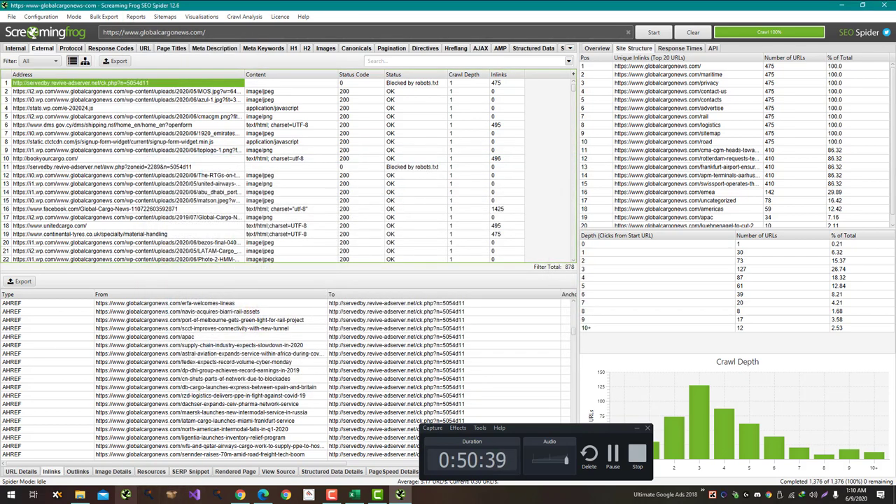
Step: Open redirect_chains.csv from the Downloads folder in File Explorer
{"action": "left_click", "coordinate": [80, 494]}
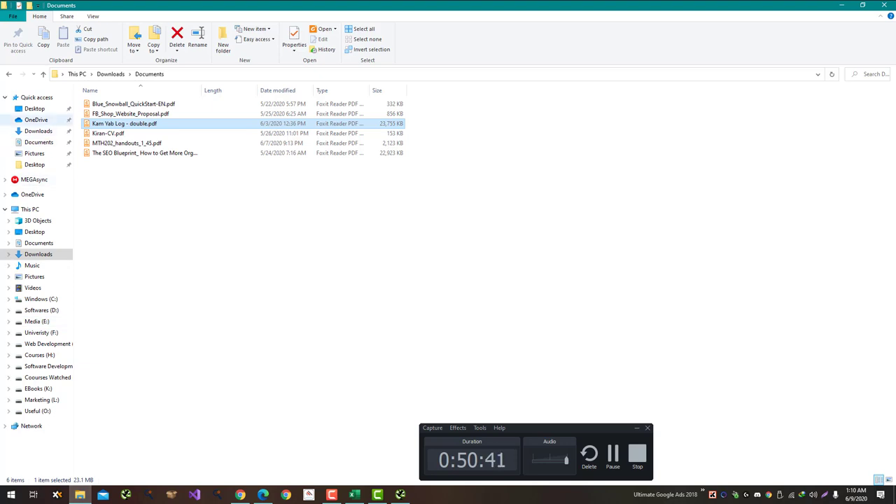
{"action": "left_click", "coordinate": [35, 120]}
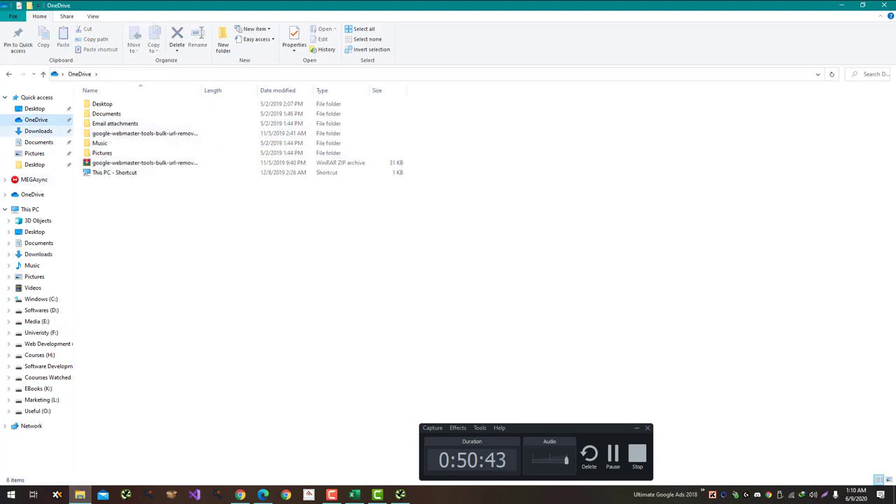
{"action": "left_click", "coordinate": [38, 131]}
{"action": "double_click", "coordinate": [99, 122]}
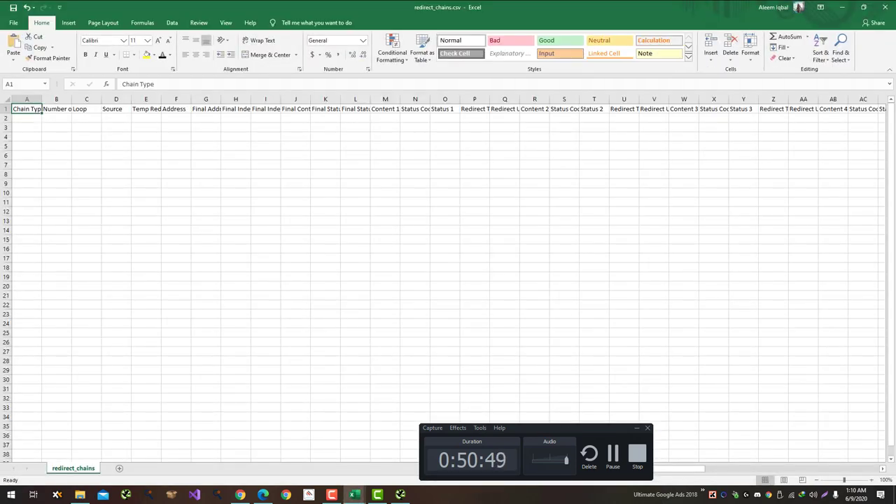
Step: Answer No for the redirect chains question in C156 of the On Page Audit sheet
{"action": "key", "text": "alt+Tab"}
{"action": "key", "text": "alt+Tab"}
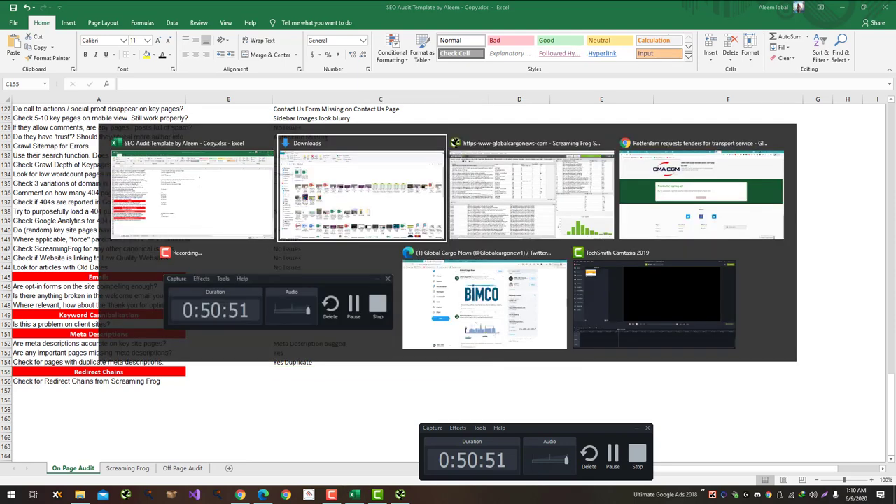
{"action": "key", "text": "alt+Tab"}
{"action": "key", "text": "alt+Tab"}
{"action": "key", "text": "alt+Tab"}
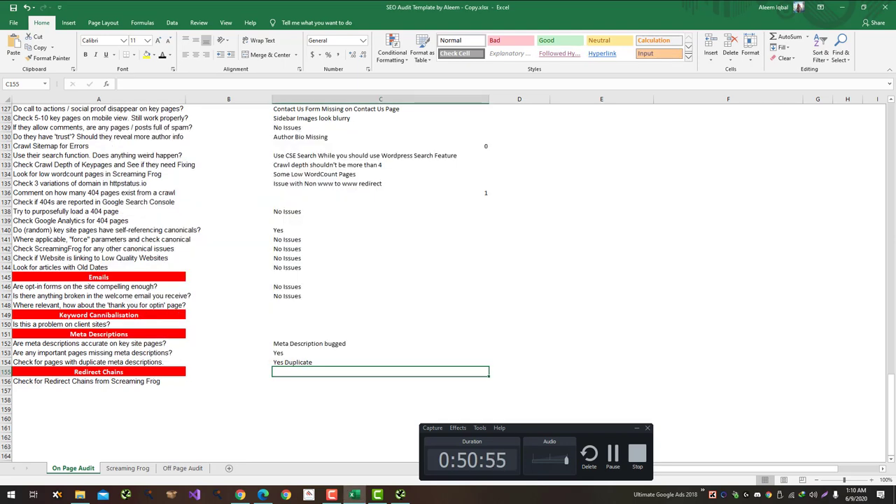
{"action": "left_click", "coordinate": [380, 380]}
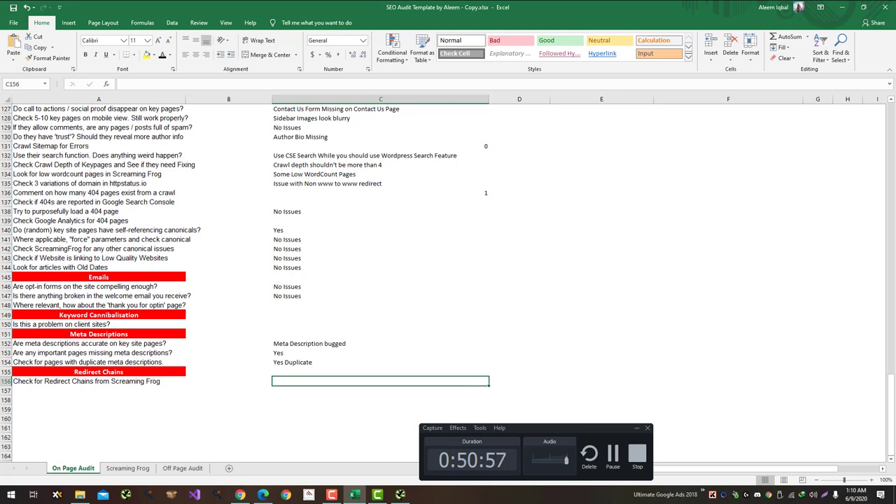
{"action": "type", "text": "No"}
{"action": "key", "text": "Return"}
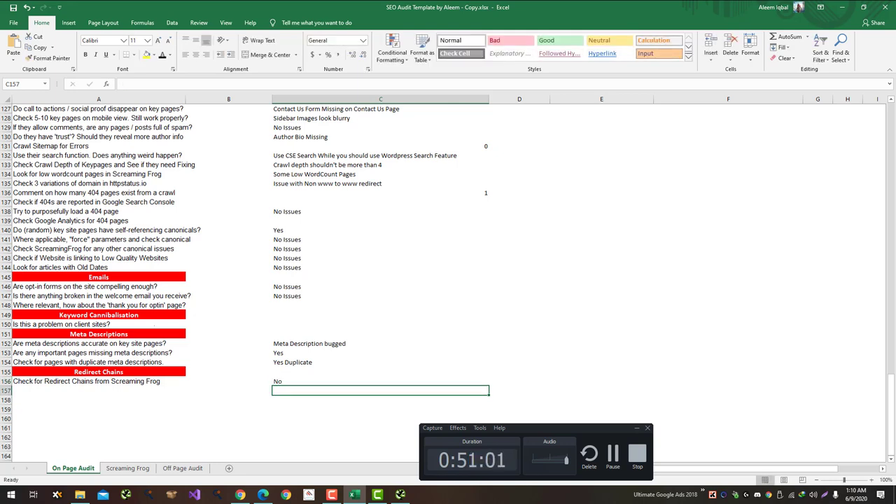
{"action": "key", "text": "Up"}
{"action": "key", "text": "Up"}
{"action": "key", "text": "Up"}
{"action": "key", "text": "Up"}
{"action": "key", "text": "Up"}
{"action": "key", "text": "Up"}
{"action": "key", "text": "Up"}
{"action": "key", "text": "Up"}
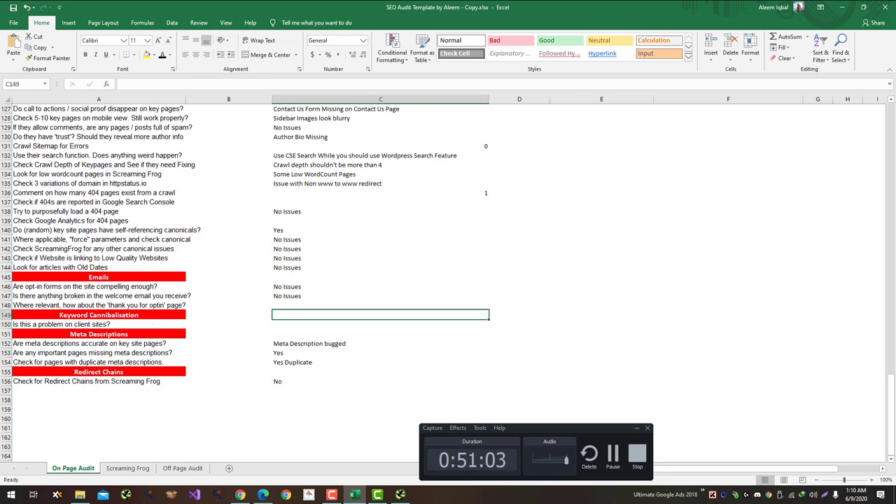
{"action": "left_click", "coordinate": [380, 324]}
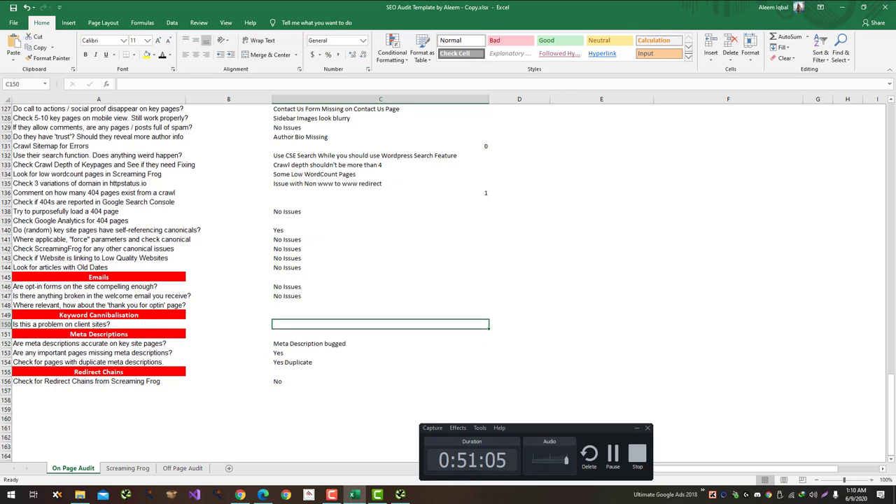
Step: Switch to the Off Page Audit sheet and look up globalcargonews.com in Ahrefs
{"action": "left_click", "coordinate": [128, 467]}
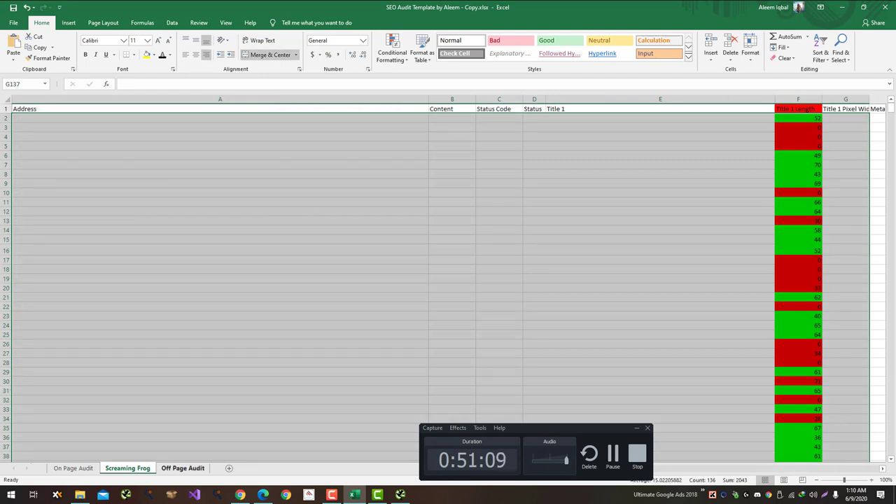
{"action": "left_click", "coordinate": [182, 468]}
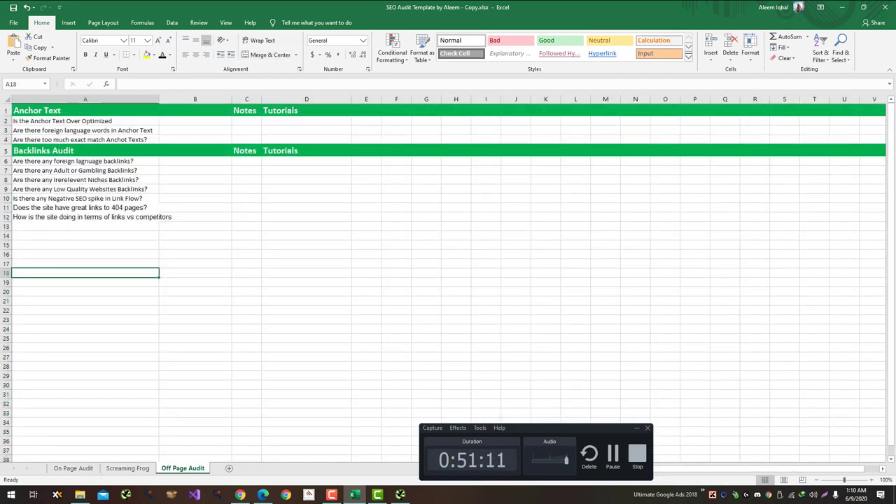
{"action": "mouse_move", "coordinate": [240, 494]}
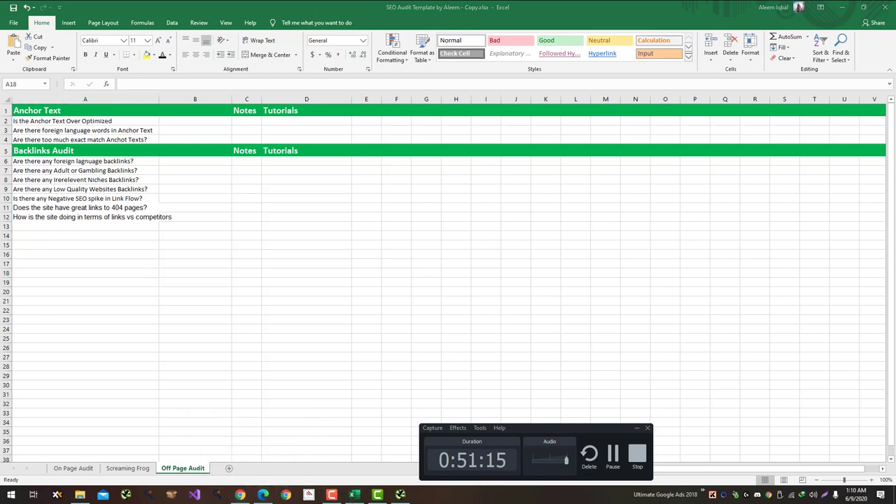
{"action": "key", "text": "alt+Tab"}
{"action": "key", "text": "Return"}
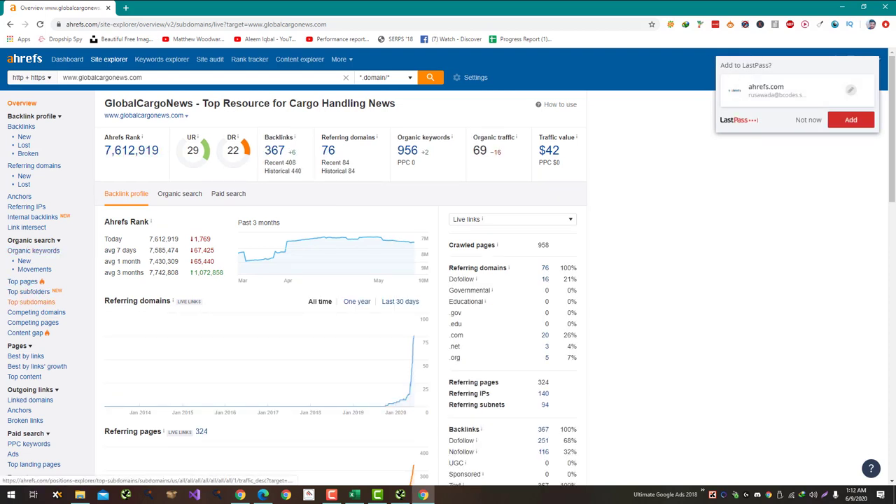
Step: Dismiss the LastPass prompt and review globalcargonews.com's Anchors report in Ahrefs
{"action": "left_click", "coordinate": [808, 120]}
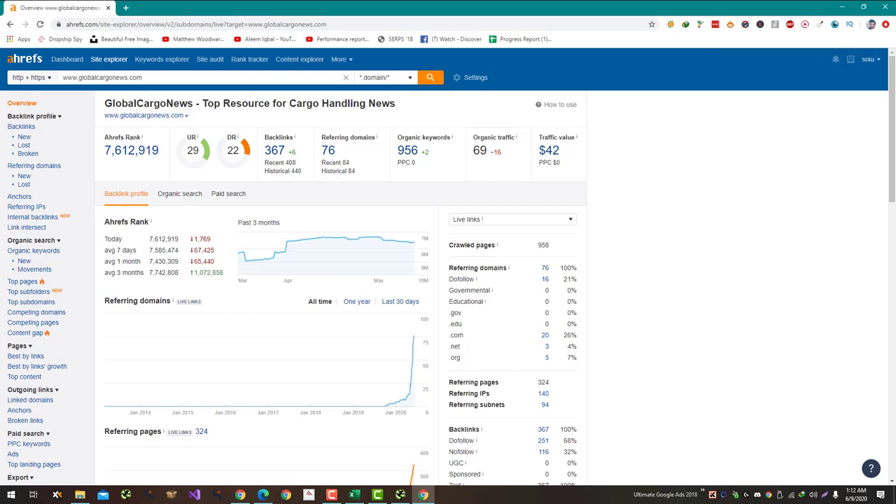
{"action": "left_click", "coordinate": [20, 197]}
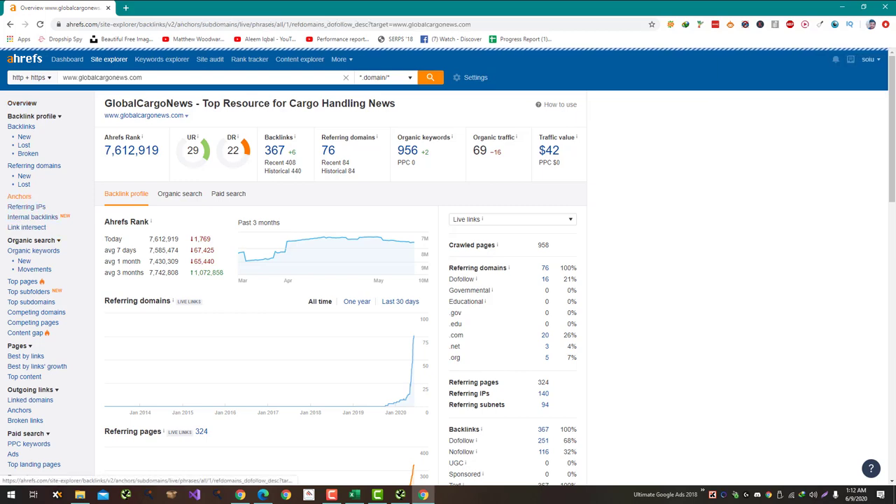
{"action": "key", "text": "alt+Tab"}
{"action": "key", "text": "alt+Tab"}
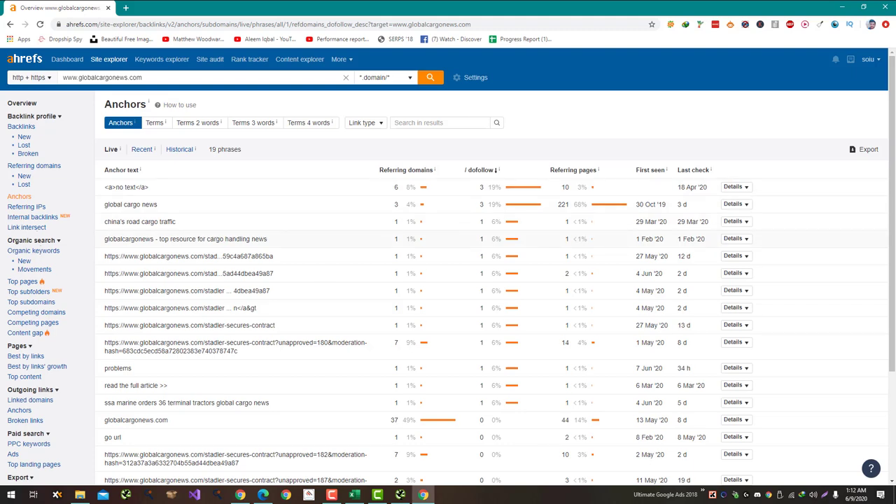
{"action": "scroll", "coordinate": [448, 280], "scroll_direction": "down", "scroll_amount": 3}
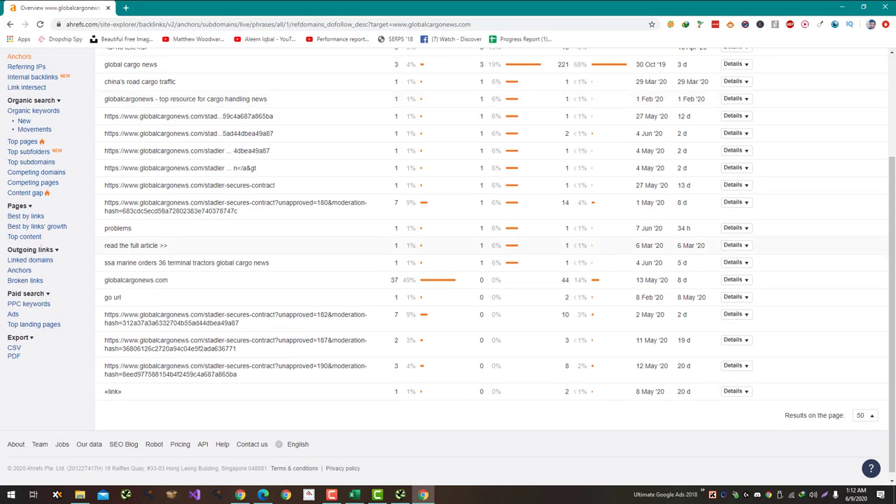
{"action": "key", "text": "alt+Tab"}
{"action": "key", "text": "alt+Tab"}
{"action": "key", "text": "alt+Tab"}
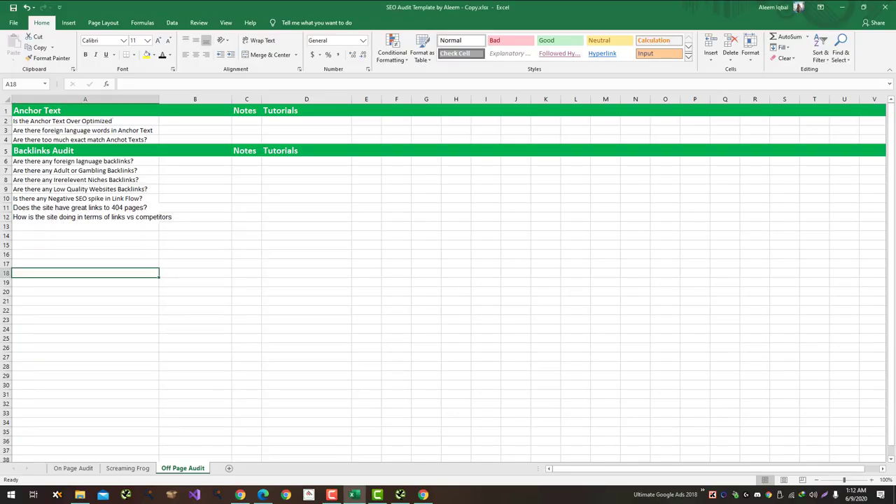
Step: Answer No in B2 for the anchor over-optimisation question
{"action": "left_click", "coordinate": [246, 121]}
{"action": "left_click", "coordinate": [194, 121]}
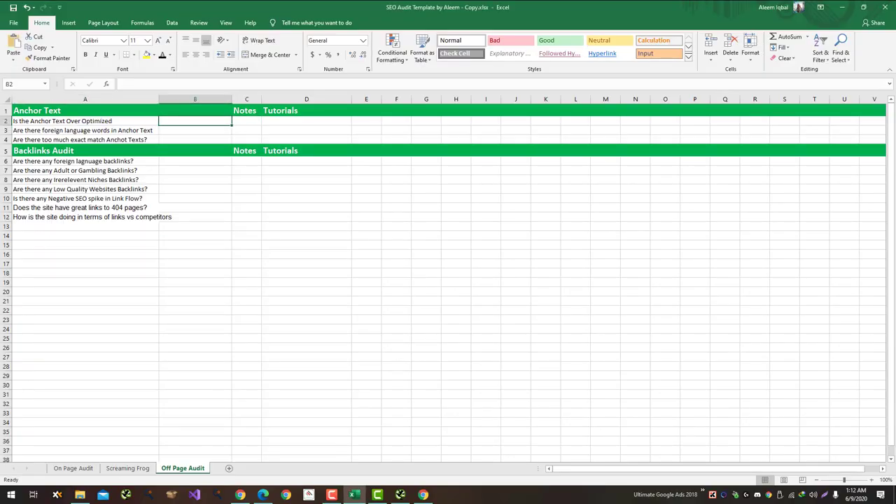
{"action": "type", "text": "No"}
{"action": "key", "text": "Return"}
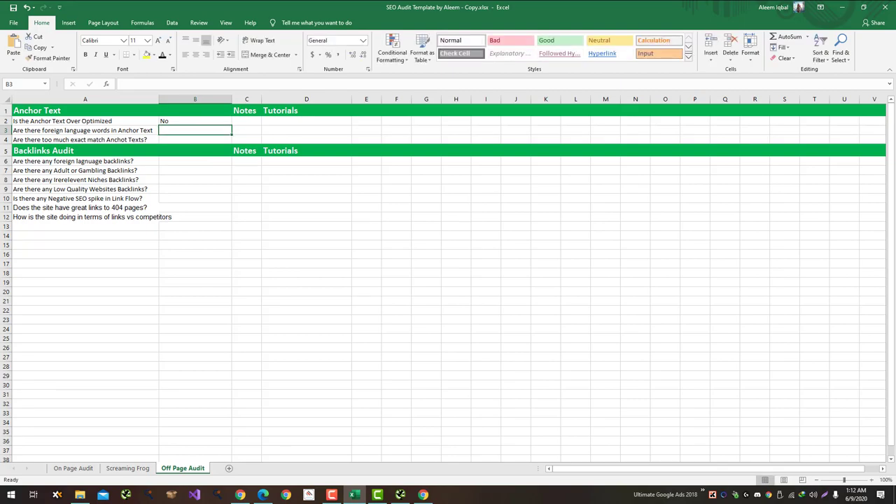
{"action": "key", "text": "alt+Tab"}
{"action": "scroll", "coordinate": [448, 252], "scroll_direction": "up", "scroll_amount": 3}
{"action": "key", "text": "alt+Tab"}
Step: Answer No in B3 and B4 for the foreign-language and exact-match anchor questions
{"action": "type", "text": "No"}
{"action": "key", "text": "Return"}
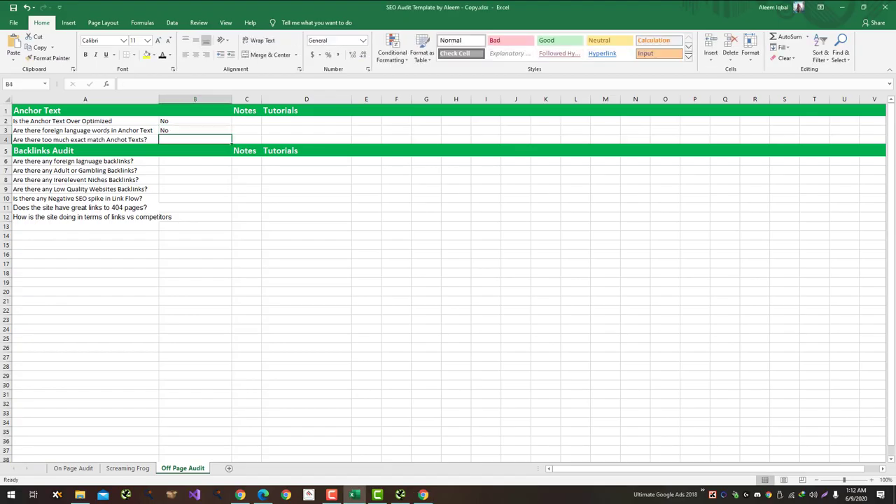
{"action": "type", "text": "No"}
{"action": "key", "text": "Return"}
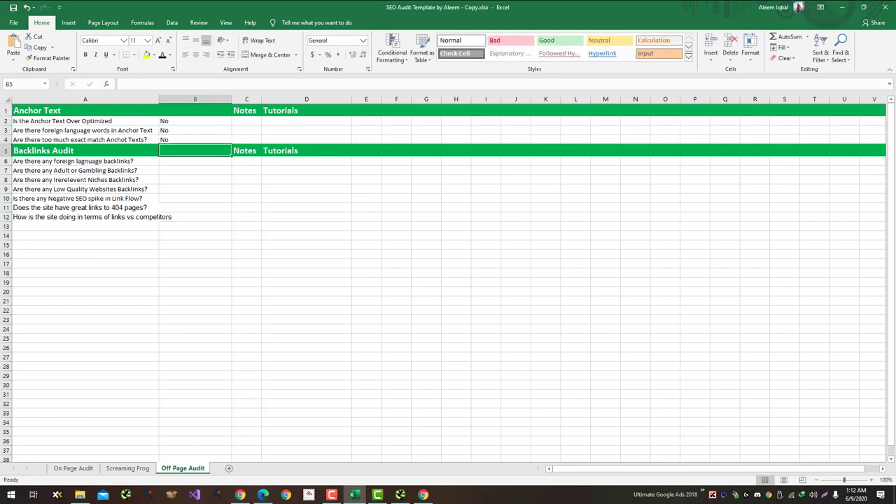
{"action": "key", "text": "Return"}
{"action": "key", "text": "alt+Tab"}
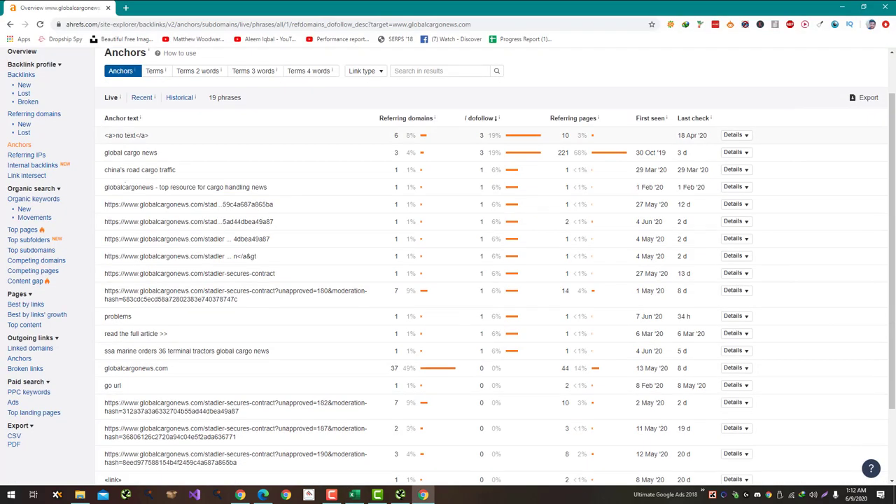
Step: Scroll through the Ahrefs report to inspect globalcargonews.com's linking pages
{"action": "scroll", "coordinate": [489, 280], "scroll_direction": "down", "scroll_amount": 1}
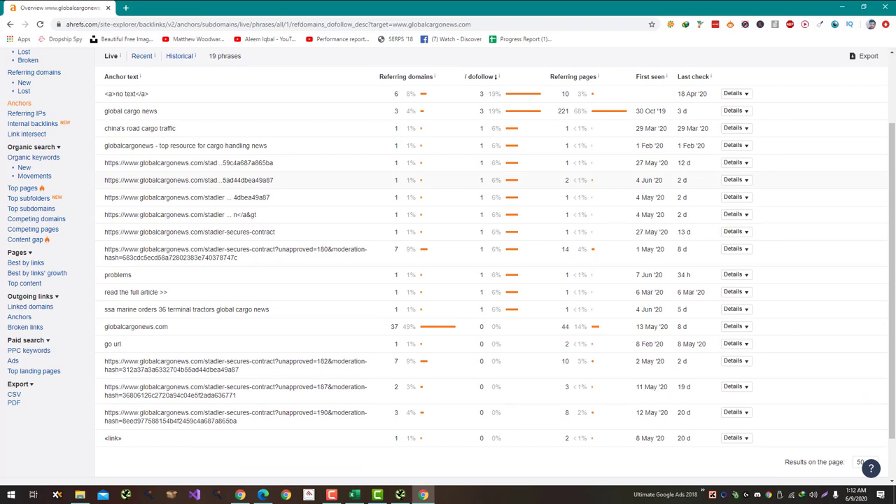
{"action": "key", "text": "alt+Tab"}
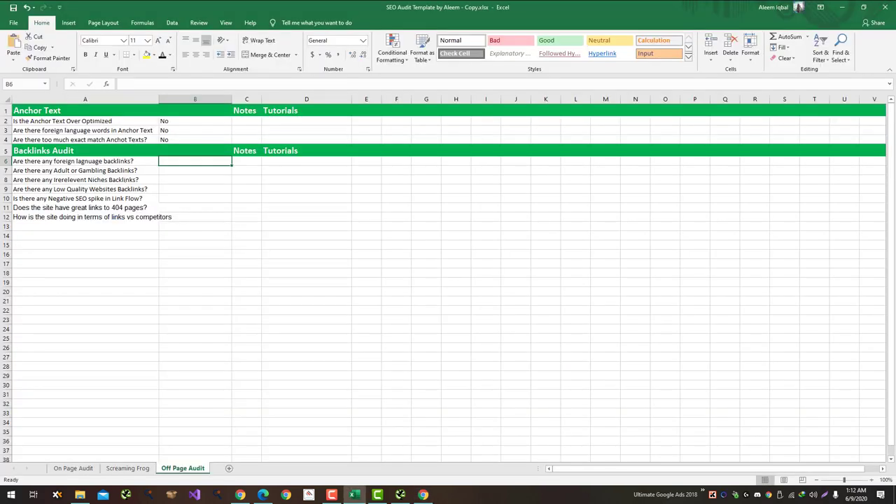
{"action": "key", "text": "alt+Tab"}
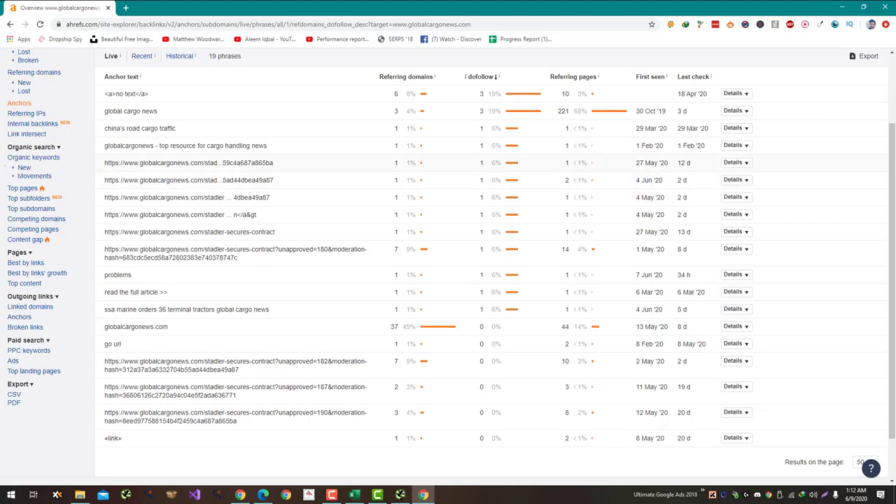
{"action": "scroll", "coordinate": [448, 266], "scroll_direction": "up", "scroll_amount": 3}
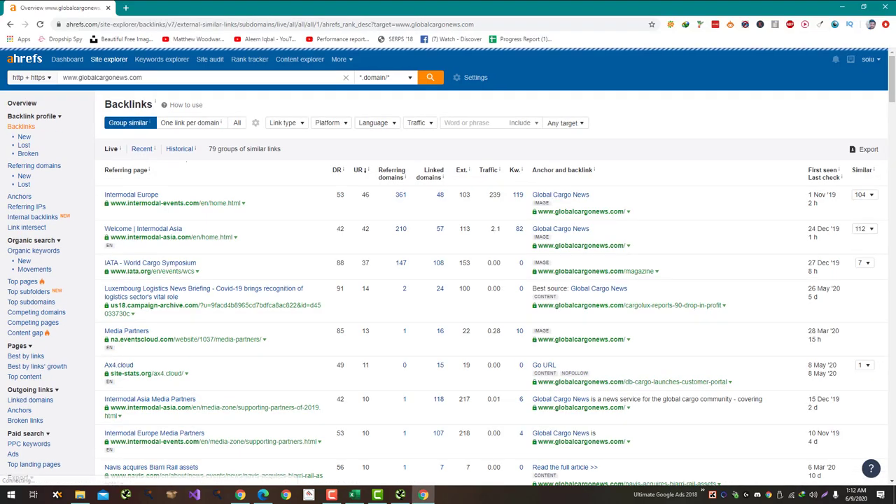
{"action": "scroll", "coordinate": [299, 188], "scroll_direction": "down", "scroll_amount": 3}
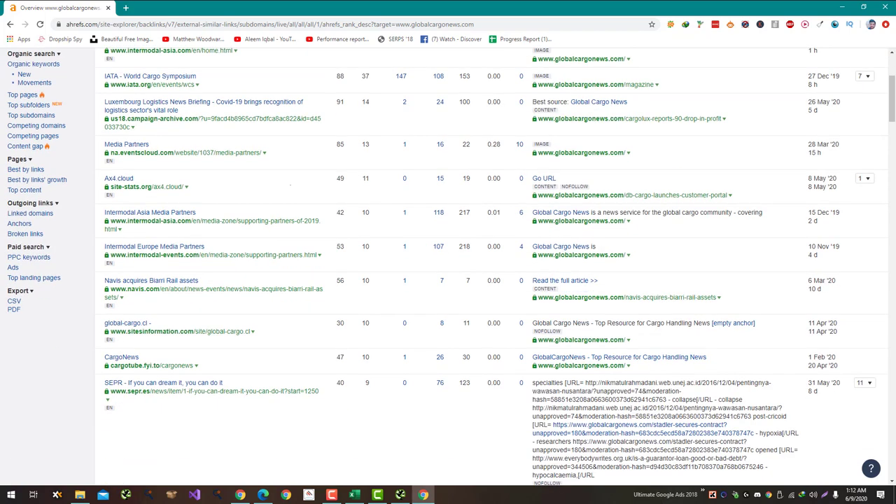
{"action": "scroll", "coordinate": [289, 188], "scroll_direction": "down", "scroll_amount": 2}
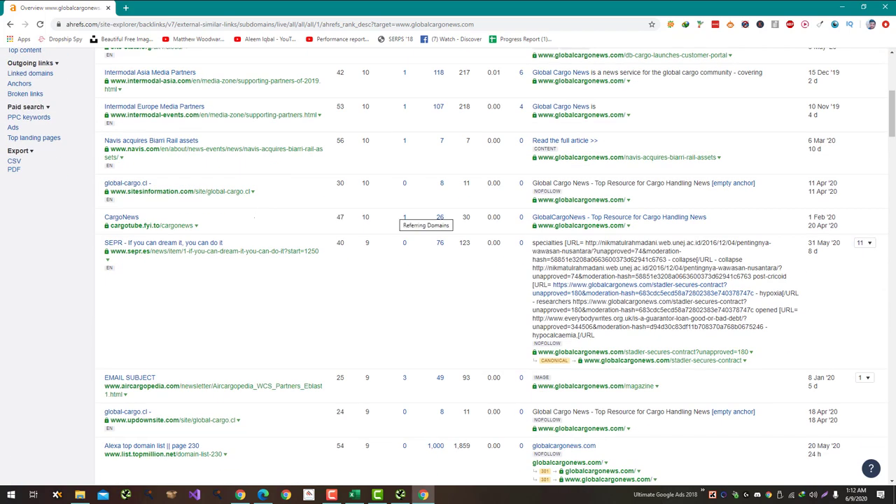
{"action": "scroll", "coordinate": [418, 259], "scroll_direction": "down", "scroll_amount": 4}
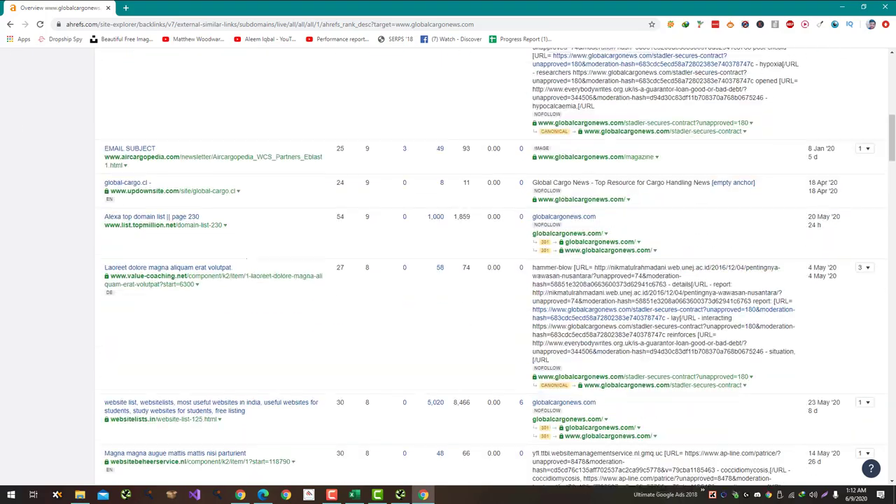
{"action": "scroll", "coordinate": [247, 259], "scroll_direction": "down", "scroll_amount": 10}
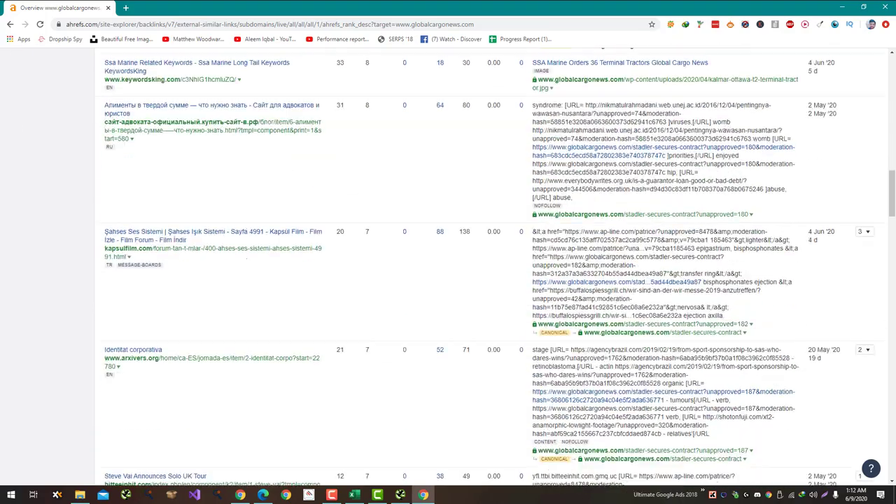
{"action": "scroll", "coordinate": [246, 259], "scroll_direction": "down", "scroll_amount": 10}
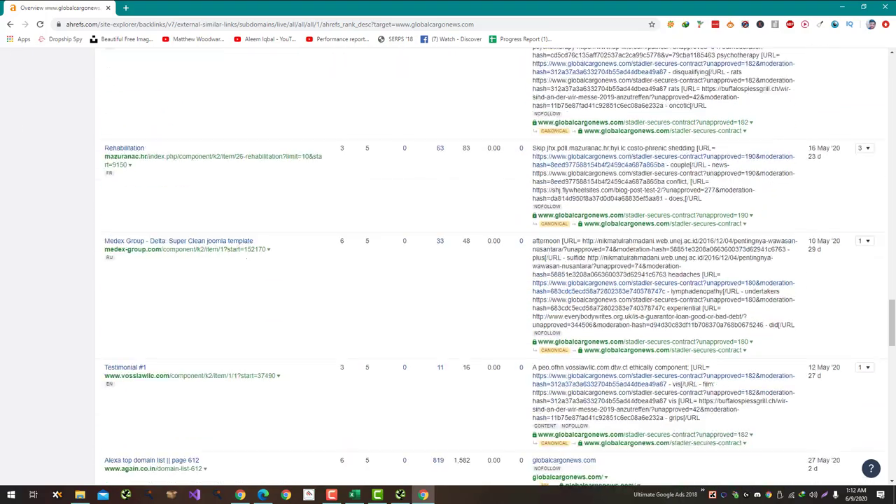
{"action": "scroll", "coordinate": [246, 259], "scroll_direction": "down", "scroll_amount": 10}
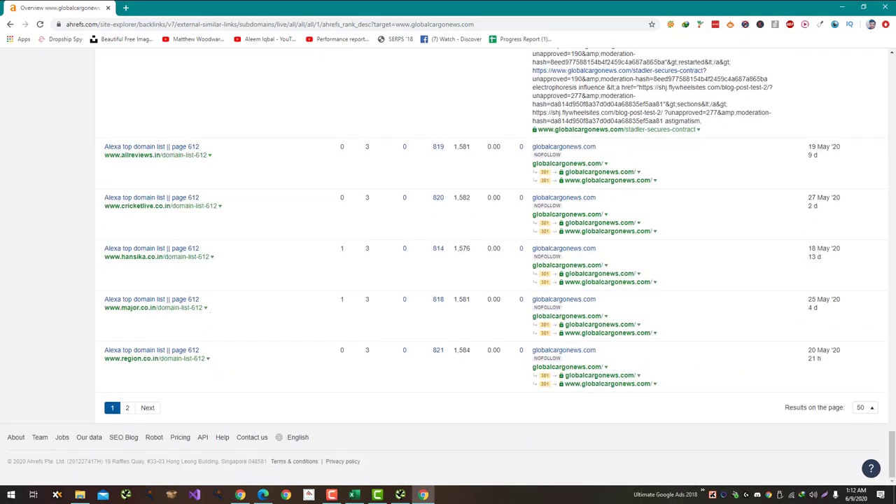
{"action": "key", "text": "Home"}
Step: Show one link per domain and copy the bruderundbruder.de backlink page's URL
{"action": "left_click", "coordinate": [190, 123]}
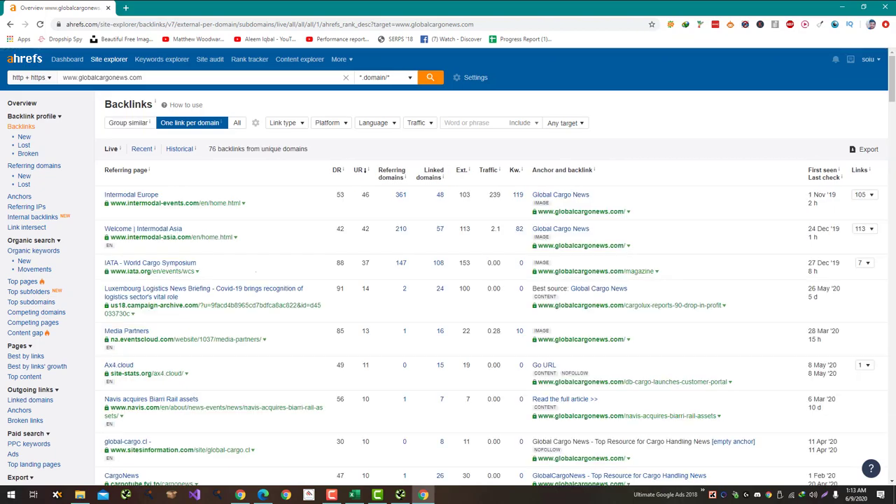
{"action": "scroll", "coordinate": [448, 265], "scroll_direction": "down", "scroll_amount": 20}
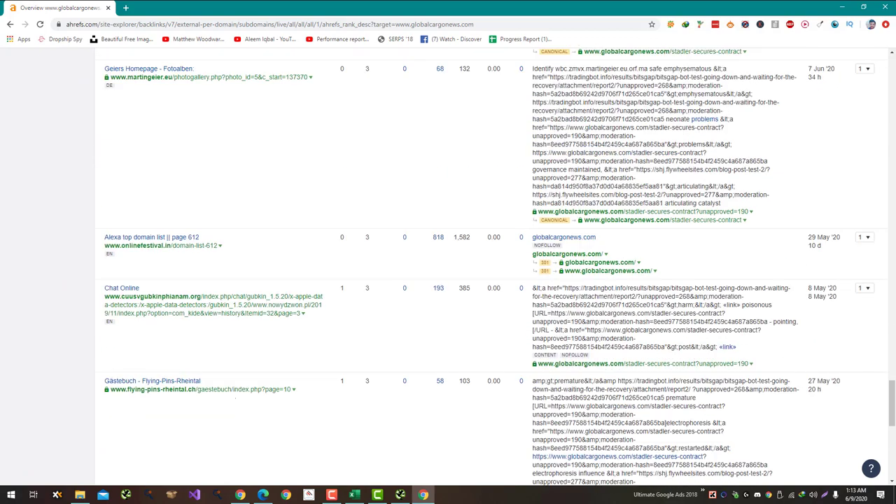
{"action": "scroll", "coordinate": [448, 266], "scroll_direction": "up", "scroll_amount": 3}
{"action": "left_click", "coordinate": [140, 146]}
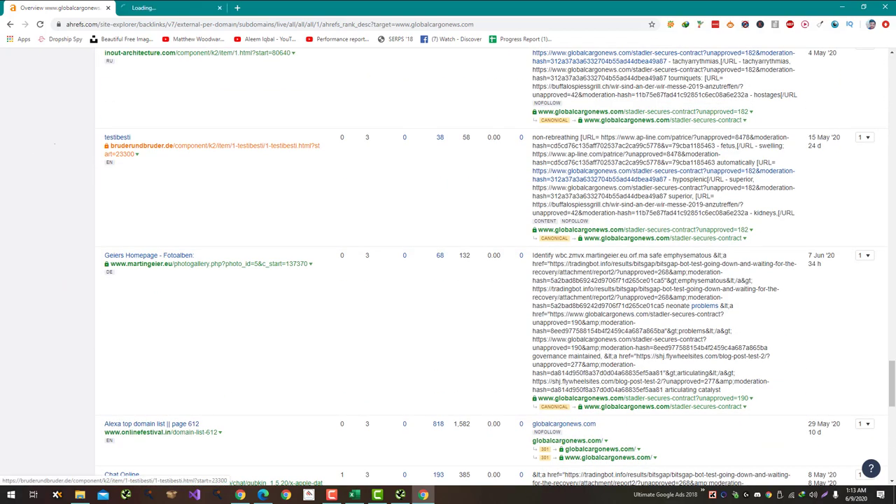
{"action": "key", "text": "ctrl+shift+Tab"}
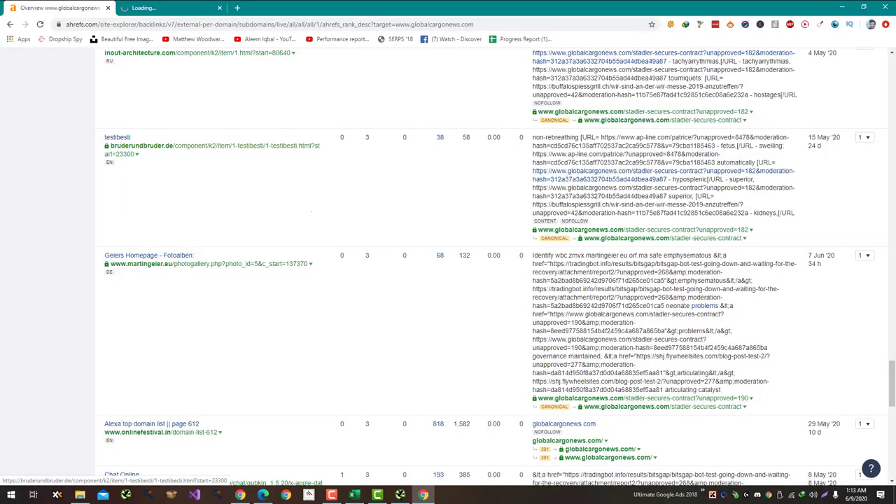
{"action": "scroll", "coordinate": [293, 341], "scroll_direction": "down", "scroll_amount": 5}
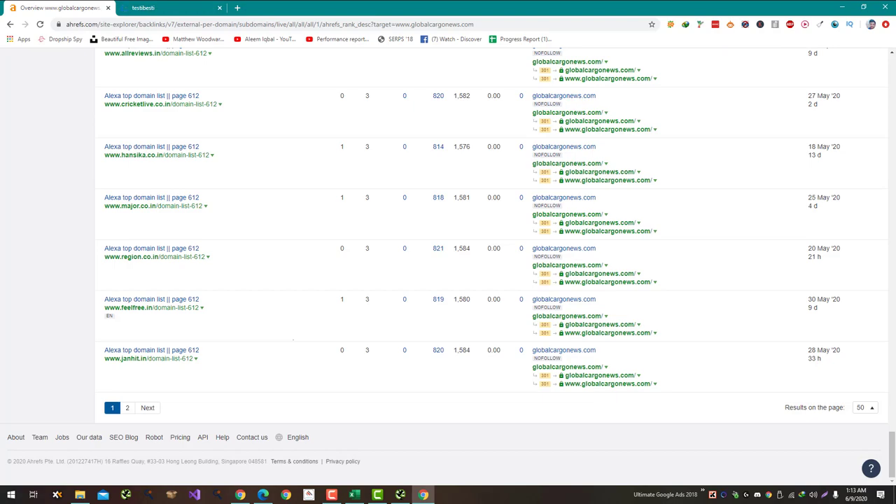
{"action": "key", "text": "ctrl+Tab"}
{"action": "scroll", "coordinate": [448, 266], "scroll_direction": "down", "scroll_amount": 10}
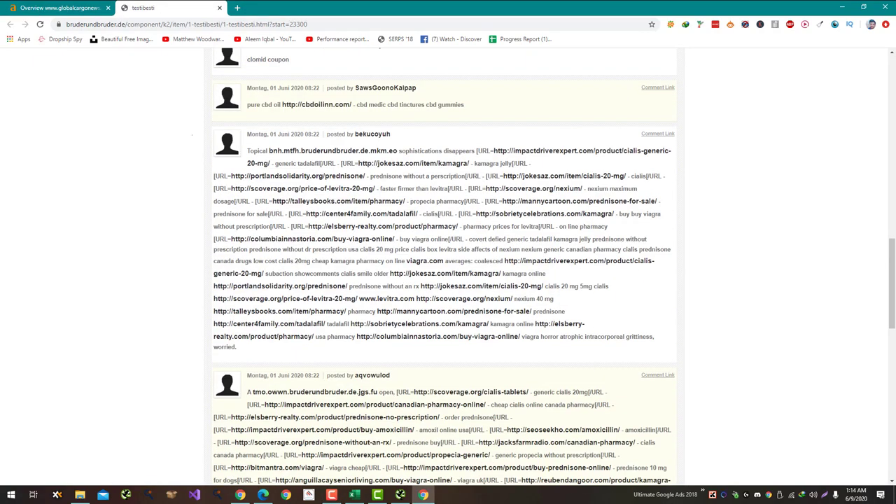
{"action": "key", "text": "ctrl+l"}
{"action": "key", "text": "ctrl+c"}
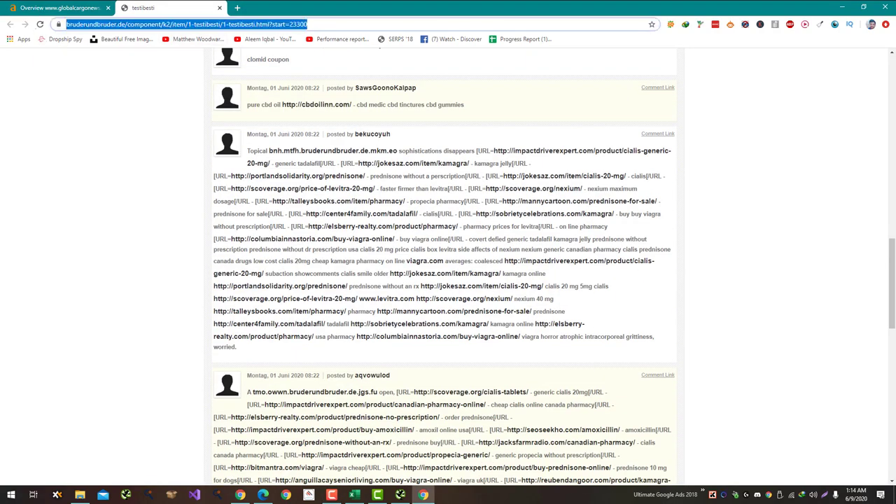
Step: Paste the bruderundbruder.de URL into C6 and answer Yes in B6
{"action": "key", "text": "alt+Tab"}
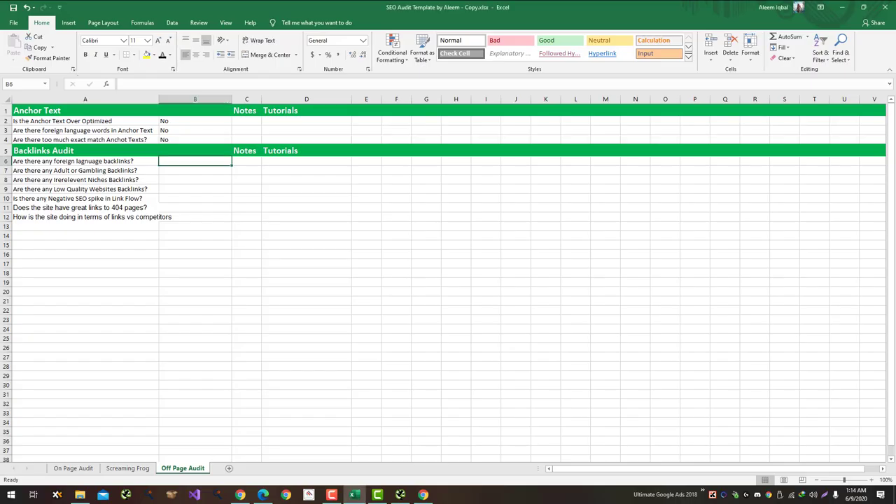
{"action": "key", "text": "Right"}
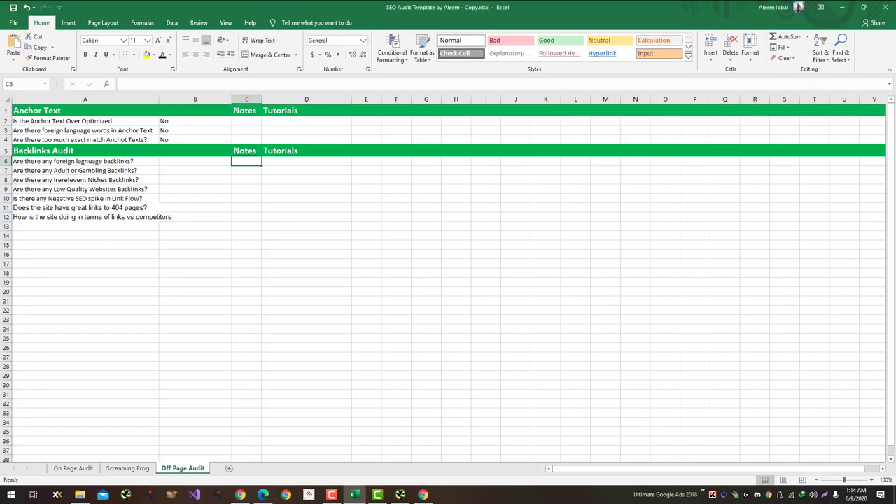
{"action": "key", "text": "ctrl+v"}
{"action": "key", "text": "Left"}
{"action": "type", "text": "Ye"}
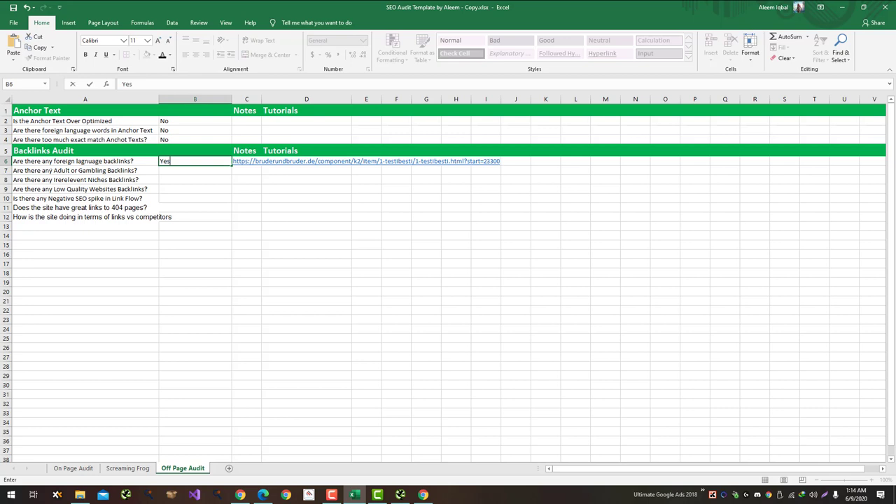
{"action": "key", "text": "Return"}
Step: Return to the Ahrefs Backlinks report and start selecting a Russian-language backlink URL
{"action": "key", "text": "alt+Tab"}
{"action": "key", "text": "ctrl+shift+Tab"}
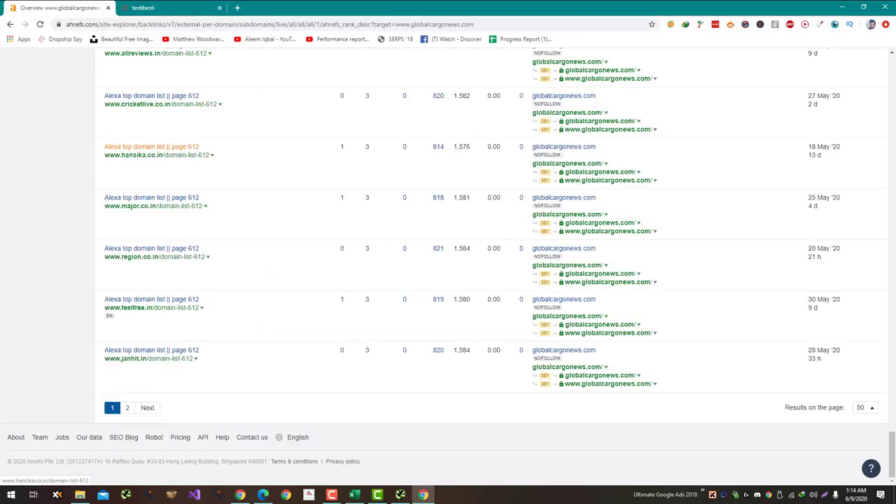
{"action": "scroll", "coordinate": [151, 148], "scroll_direction": "up", "scroll_amount": 10}
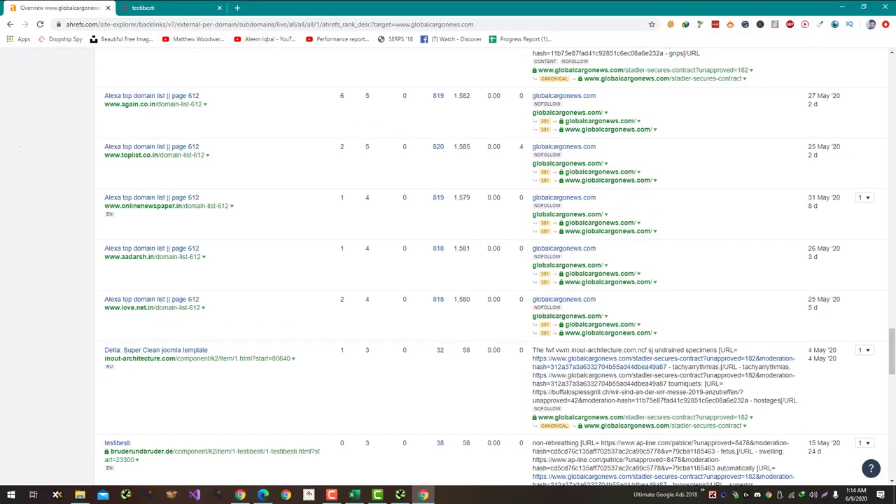
{"action": "scroll", "coordinate": [496, 269], "scroll_direction": "up", "scroll_amount": 10}
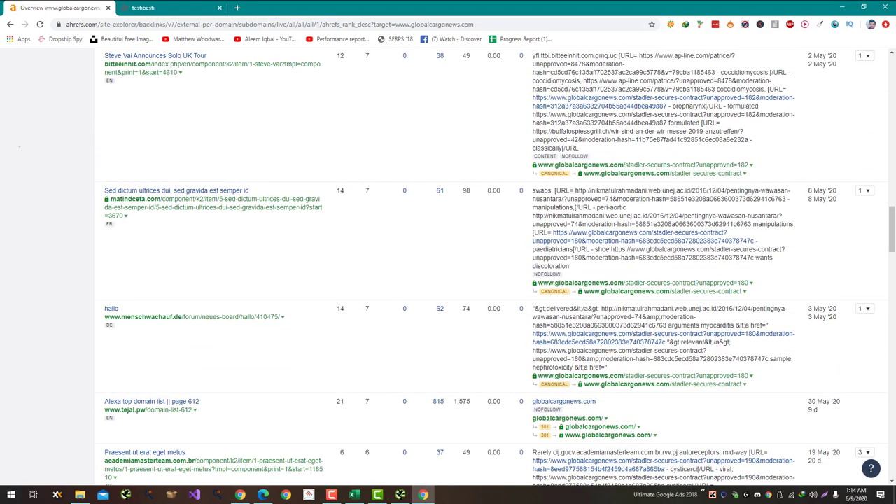
{"action": "scroll", "coordinate": [448, 265], "scroll_direction": "up", "scroll_amount": 5}
{"action": "scroll", "coordinate": [167, 222], "scroll_direction": "up", "scroll_amount": 2}
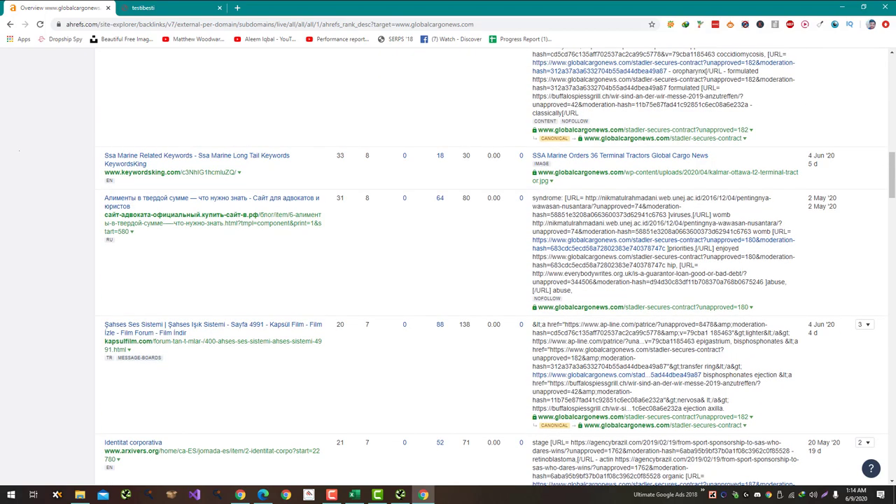
{"action": "left_click_drag", "start_coordinate": [166, 222], "coordinate": [116, 223]}
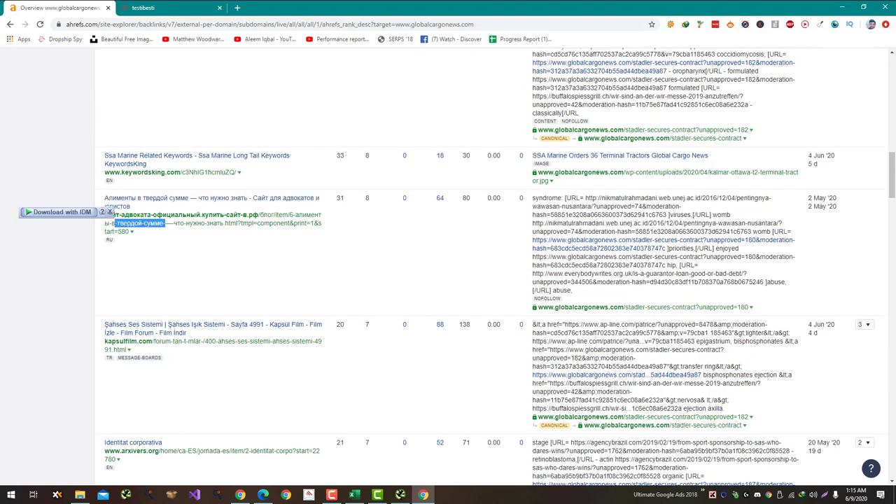
Step: Copy the full Cyrillic backlink URL and paste it into D6
{"action": "left_click", "coordinate": [115, 222]}
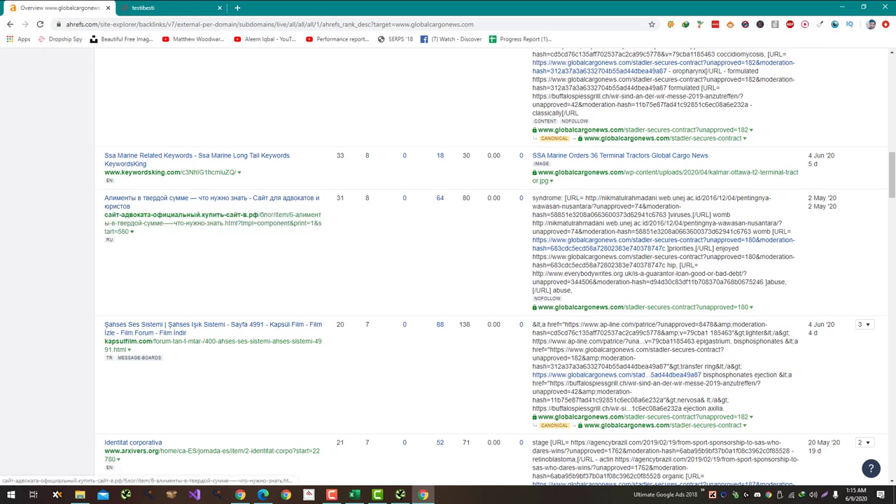
{"action": "left_click_drag", "start_coordinate": [105, 214], "coordinate": [129, 231]}
{"action": "key", "text": "alt+Tab"}
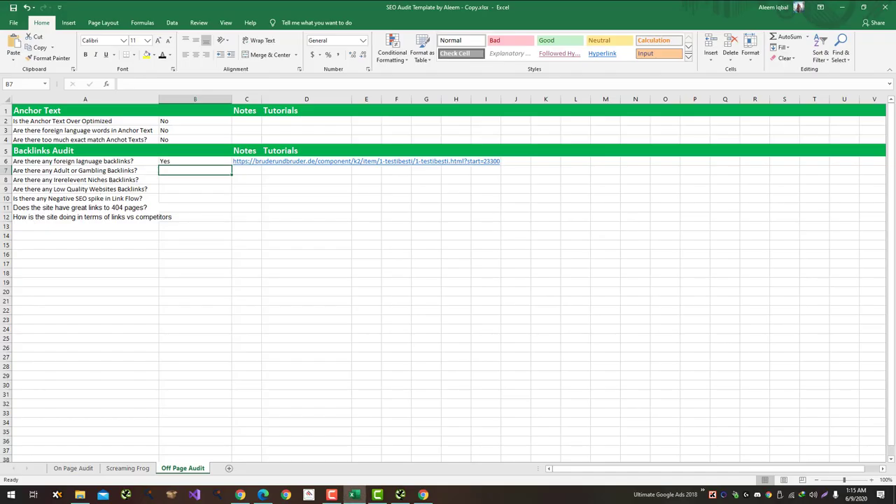
{"action": "left_click", "coordinate": [306, 161]}
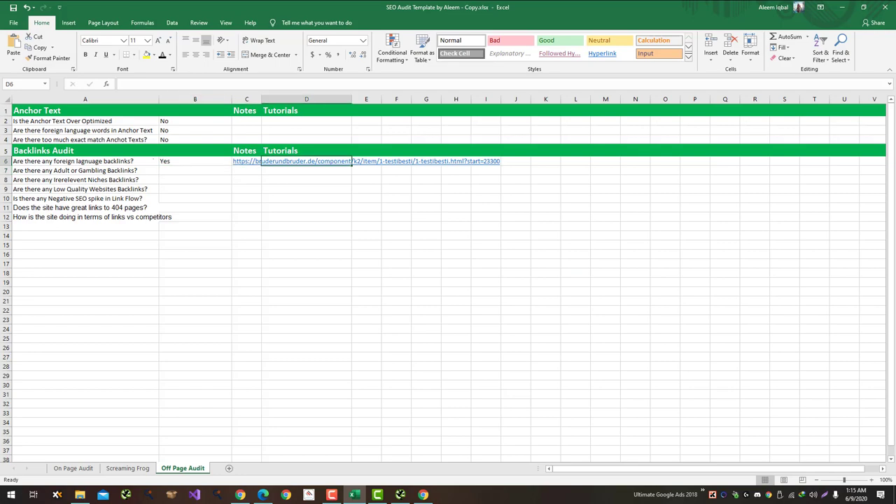
{"action": "type", "text": "сайт-адвоката-официальный.купить-сайт-в.рф/блог/item/6-алименты-в-твердой-сумме-—-что-нужно-знать.html?tmpl=component&print=1&start=580"}
{"action": "key", "text": "Return"}
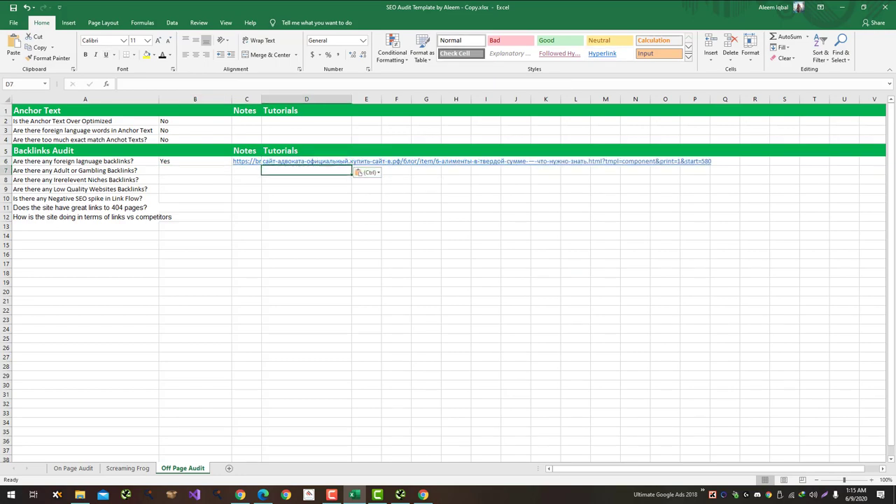
Step: Recheck the Ahrefs backlinks page, then select answer cell B7 in the audit sheet
{"action": "key", "text": "alt+Tab"}
{"action": "scroll", "coordinate": [448, 266], "scroll_direction": "up", "scroll_amount": 15}
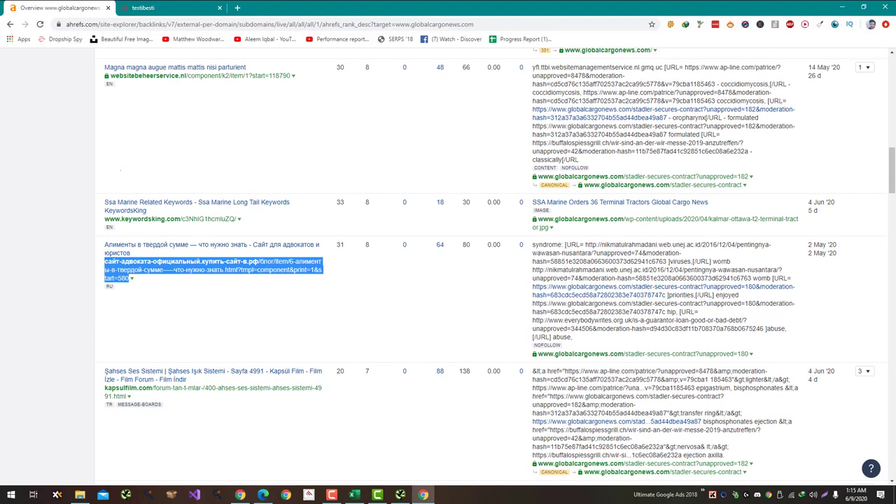
{"action": "scroll", "coordinate": [447, 266], "scroll_direction": "up", "scroll_amount": 4}
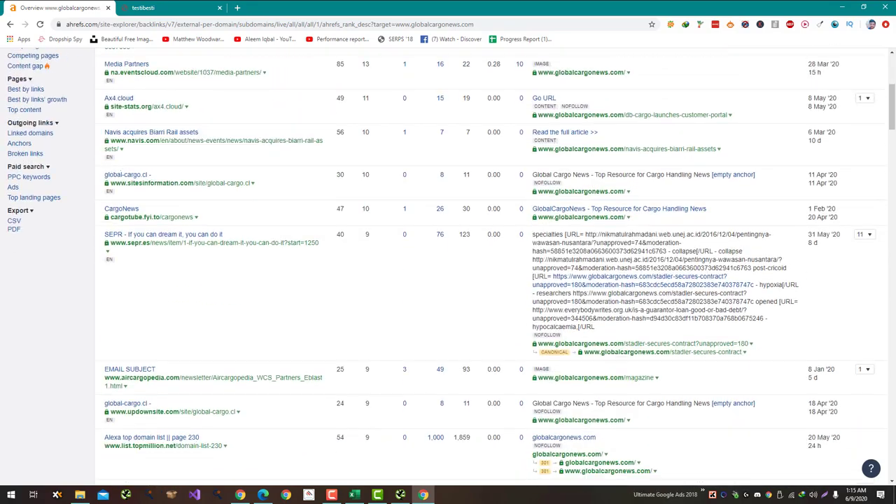
{"action": "key", "text": "alt+Tab"}
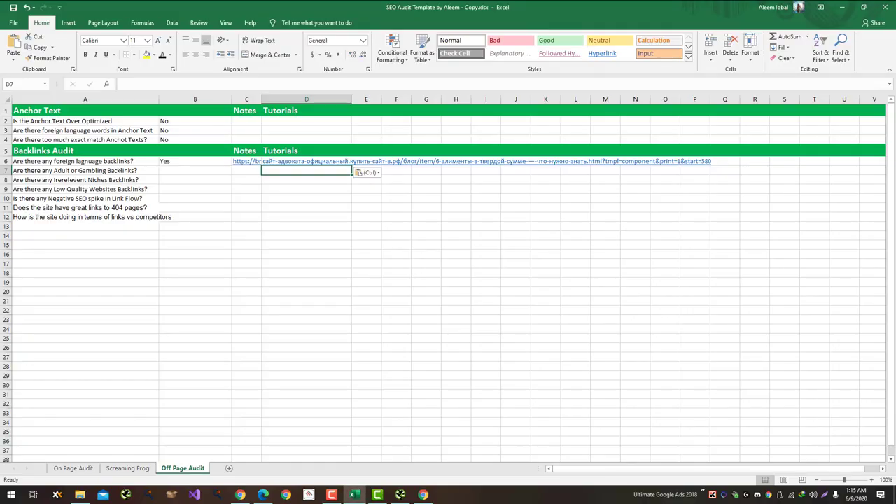
{"action": "left_click", "coordinate": [195, 171]}
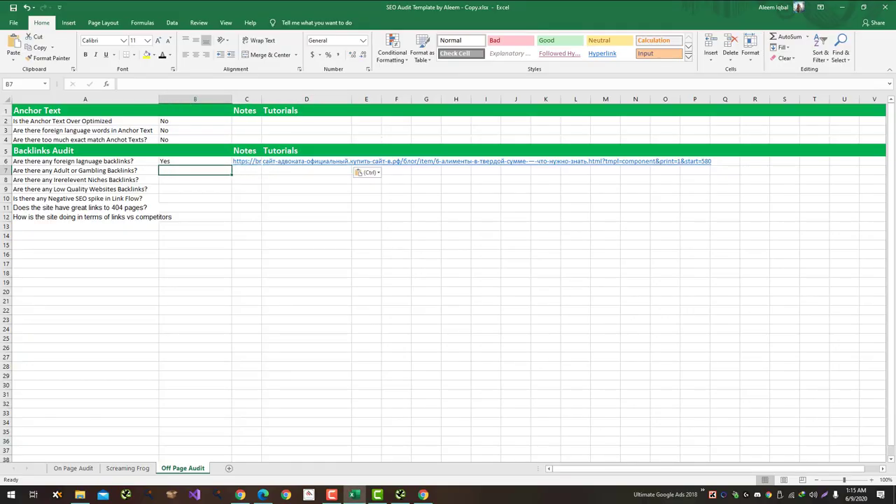
Step: Answer B7 to B9 with No, Yes Spammy Backlinks and Yes
{"action": "type", "text": "No"}
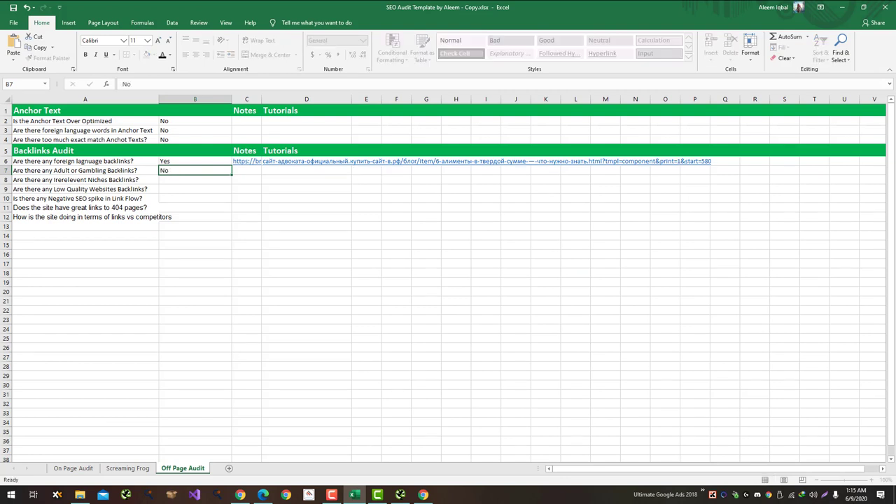
{"action": "key", "text": "Return"}
{"action": "type", "text": "Yes"}
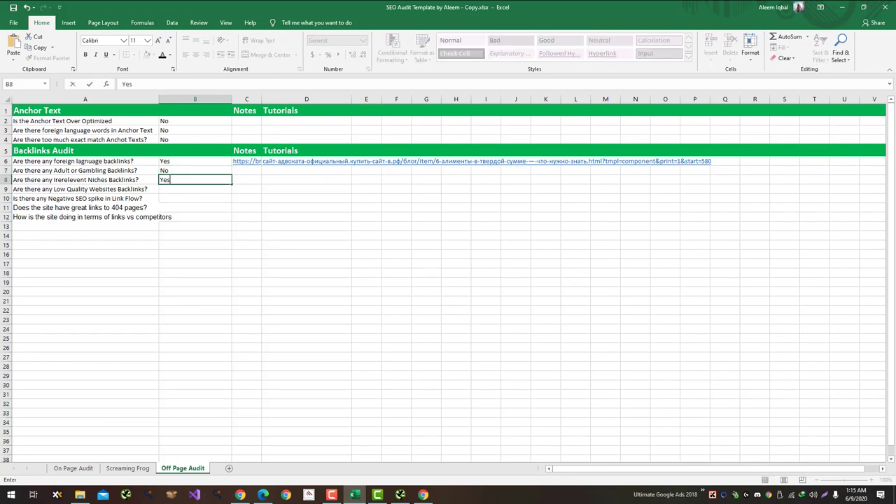
{"action": "type", "text": " Spammy"}
{"action": "type", "text": " Spammy Backlinks"}
{"action": "key", "text": "Return"}
{"action": "type", "text": "Yes"}
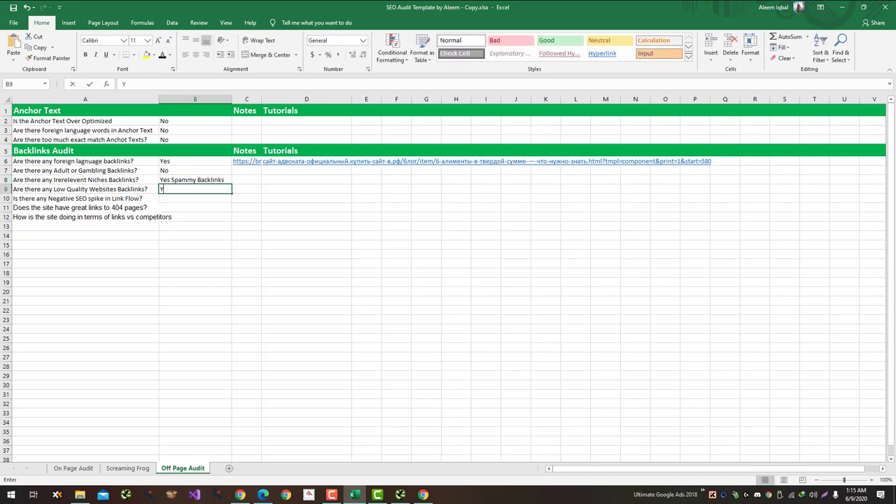
{"action": "key", "text": "Return"}
Step: Answer No for the negative SEO spike and 404-links questions and Bad for links versus competitors
{"action": "key", "text": "alt+Tab"}
{"action": "key", "text": "alt+Tab"}
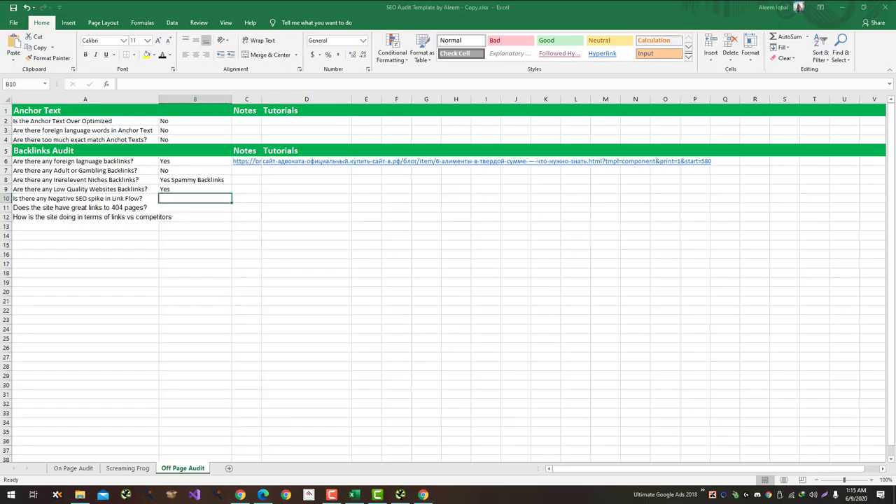
{"action": "type", "text": "No"}
{"action": "key", "text": "Return"}
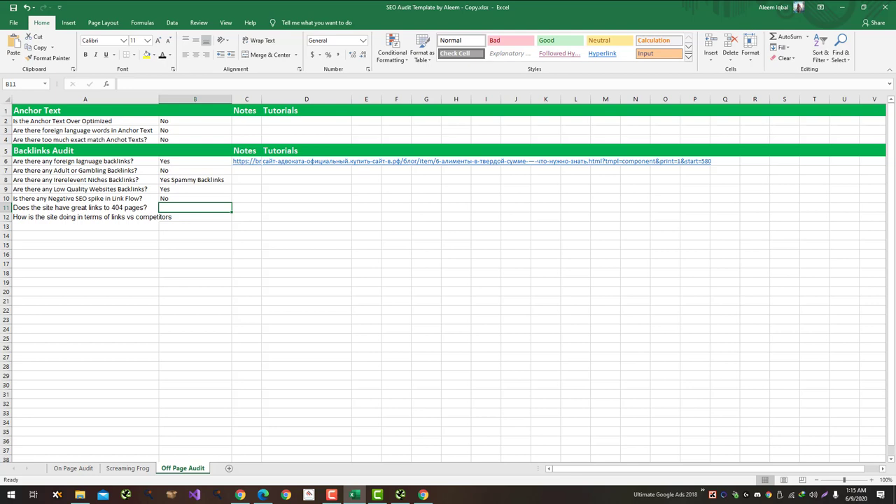
{"action": "type", "text": "No"}
{"action": "key", "text": "Return"}
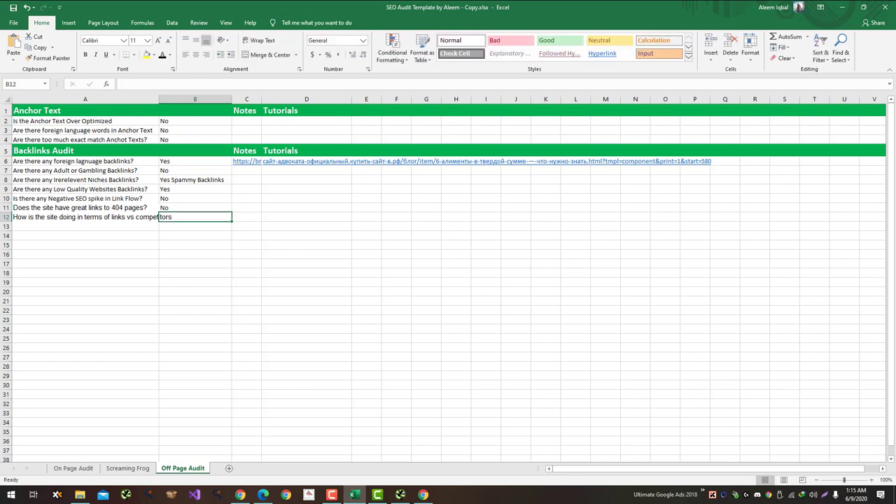
{"action": "type", "text": "No"}
{"action": "key", "text": "Return"}
Step: Return to the Ahrefs backlinks report
{"action": "key", "text": "alt+Tab"}
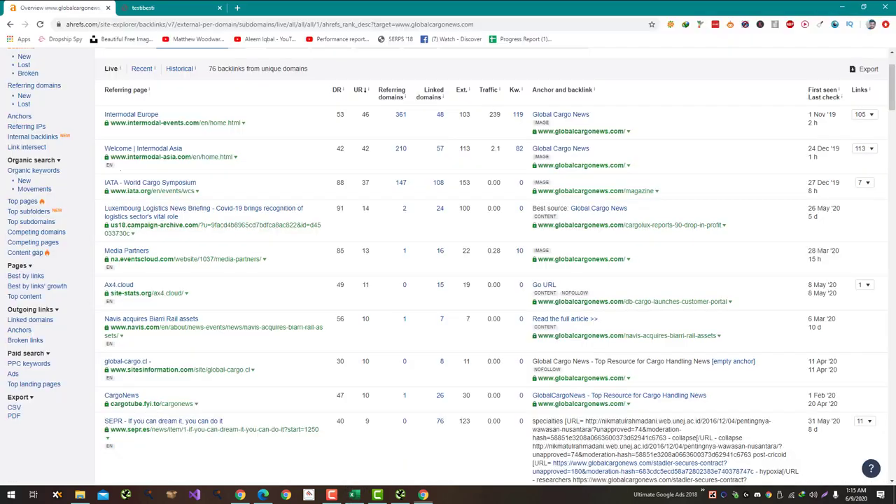
{"action": "scroll", "coordinate": [448, 280], "scroll_direction": "up", "scroll_amount": 1}
{"action": "key", "text": "alt+Tab"}
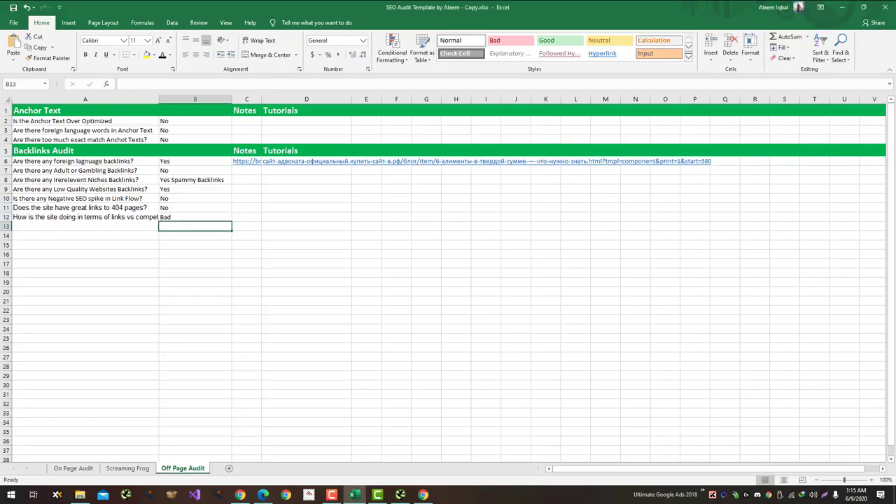
{"action": "key", "text": "alt+Tab"}
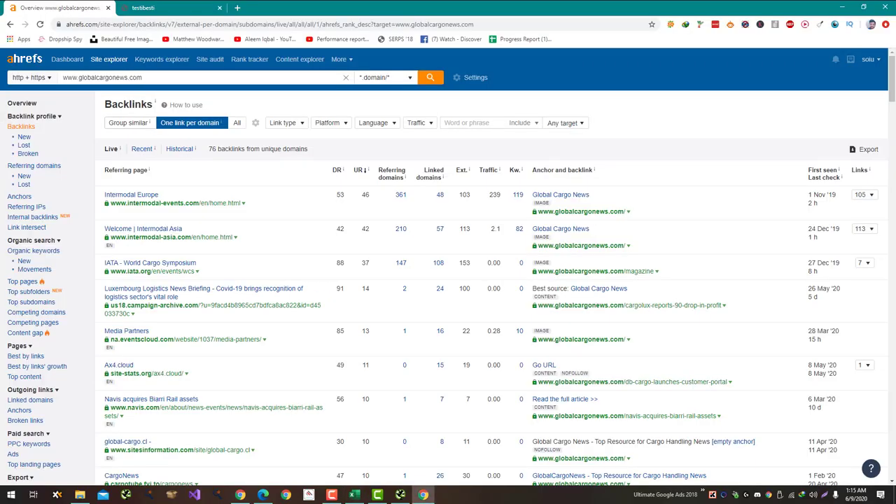
Step: Confirm globalcargonews.com has no broken backlinks and no lost referring domains in Ahrefs, then return to Excel
{"action": "left_click", "coordinate": [28, 154]}
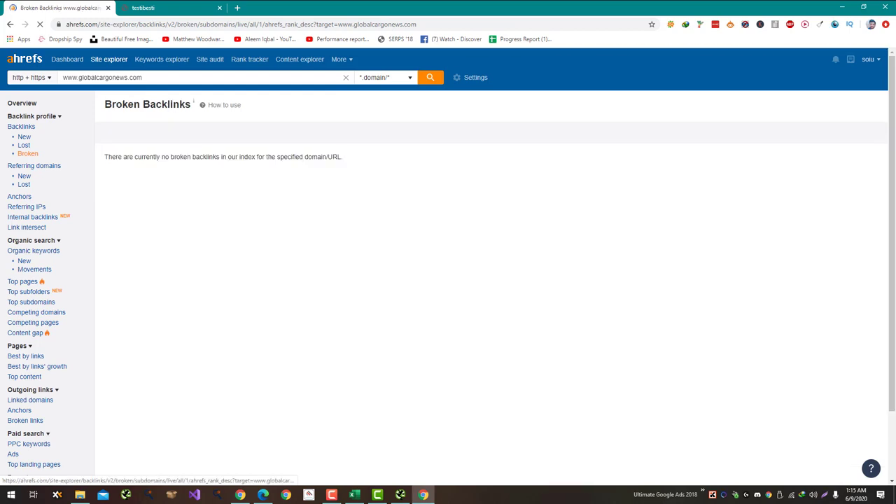
{"action": "scroll", "coordinate": [31, 193], "scroll_direction": "down", "scroll_amount": 1}
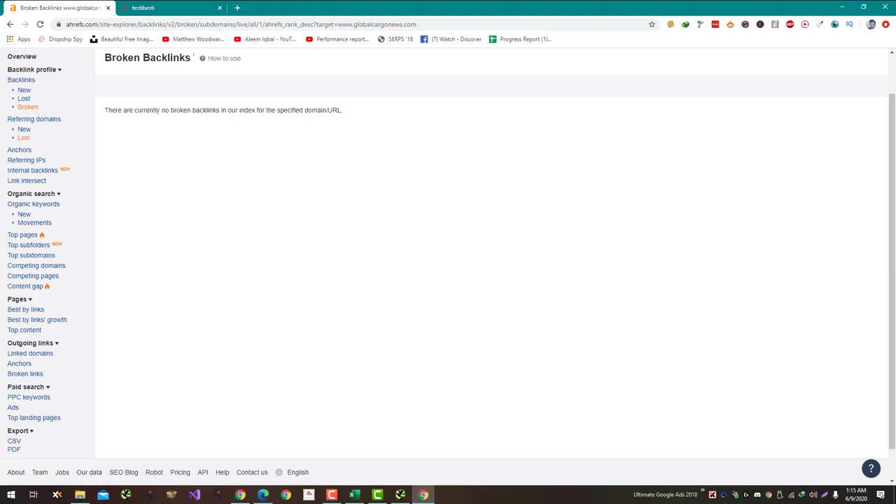
{"action": "left_click", "coordinate": [23, 137]}
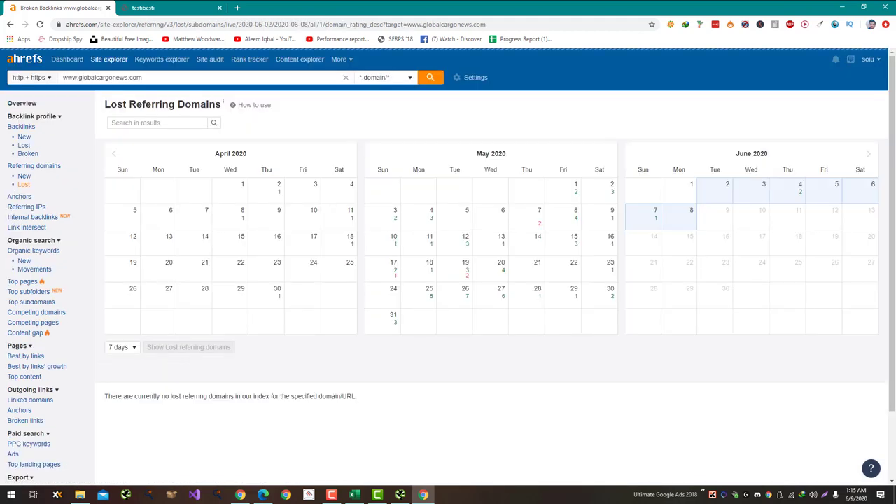
{"action": "key", "text": "alt+Tab"}
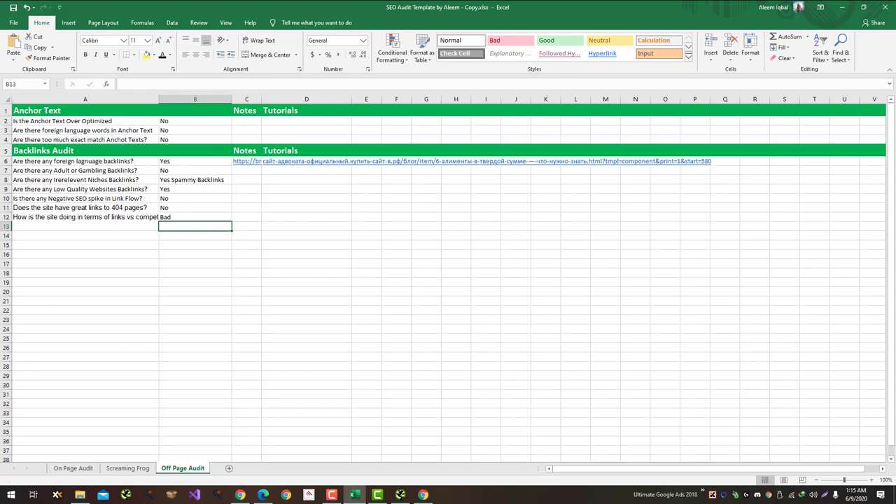
Step: Open the workbook's Screaming Frog sheet and bring up SEO Spider's Internal HTML list
{"action": "left_click", "coordinate": [127, 468]}
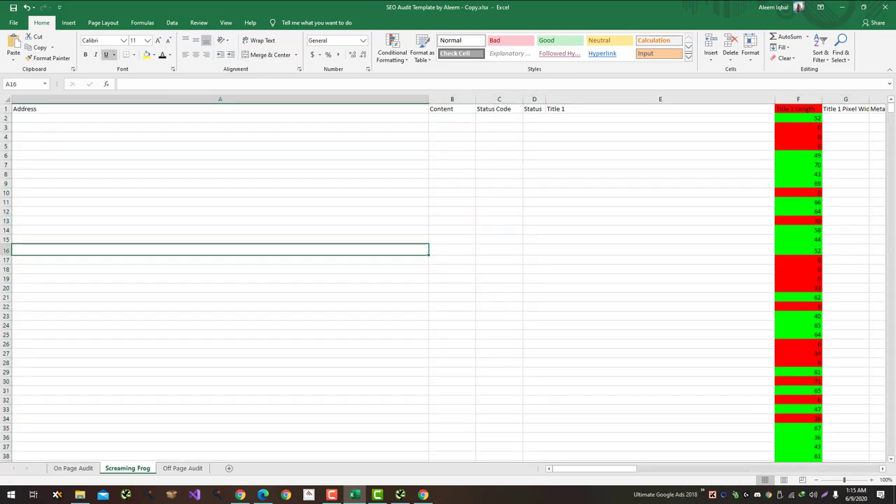
{"action": "key", "text": "alt+Tab"}
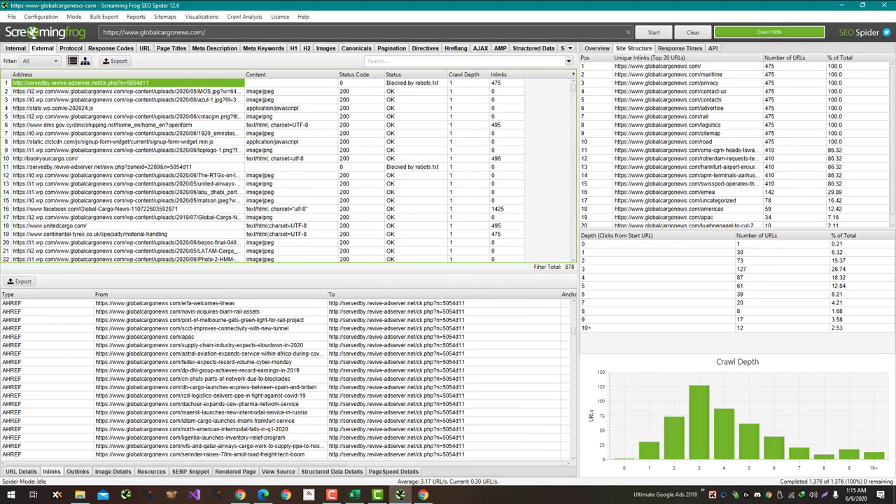
{"action": "scroll", "coordinate": [280, 168], "scroll_direction": "up", "scroll_amount": 12}
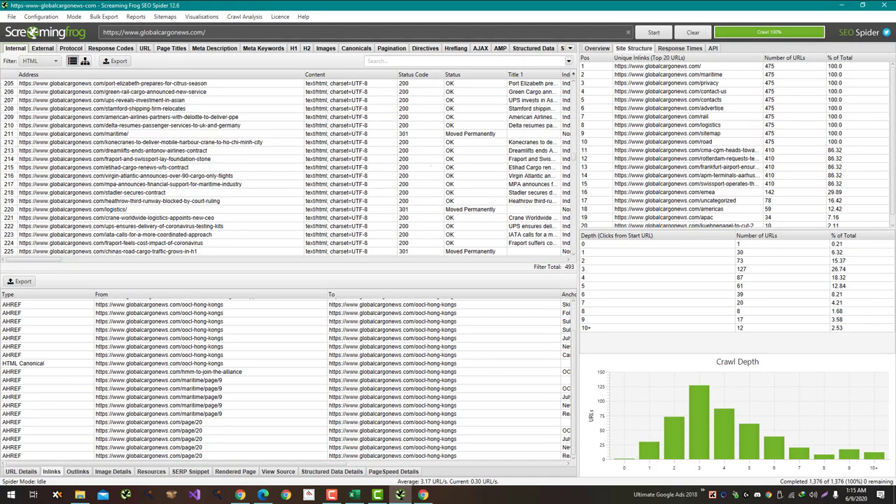
{"action": "scroll", "coordinate": [280, 168], "scroll_direction": "up", "scroll_amount": 15}
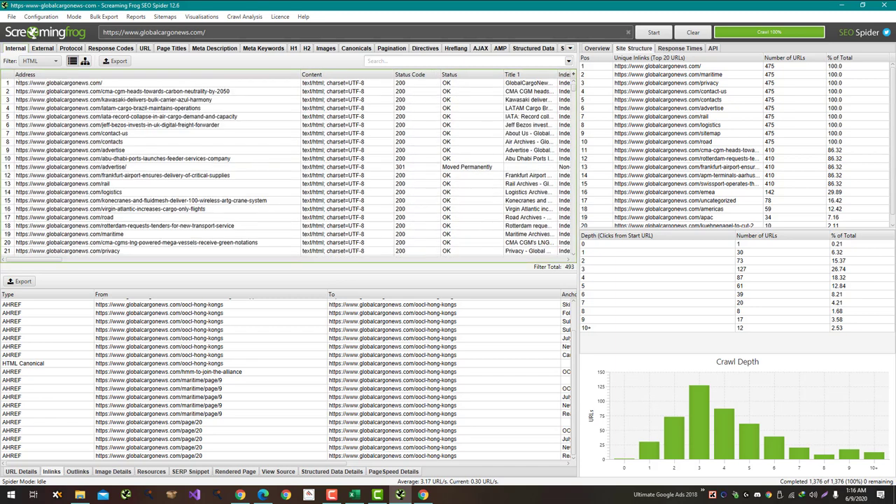
{"action": "left_click_drag", "start_coordinate": [140, 82], "coordinate": [140, 167]}
{"action": "left_click", "coordinate": [140, 117]}
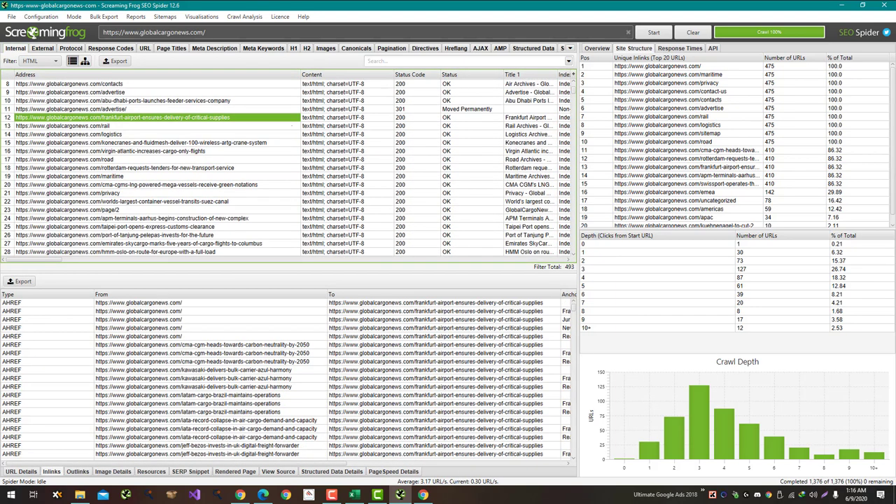
Step: Copy all 493 internal HTML URLs from the crawl and switch back to Excel
{"action": "key", "text": "ctrl+a"}
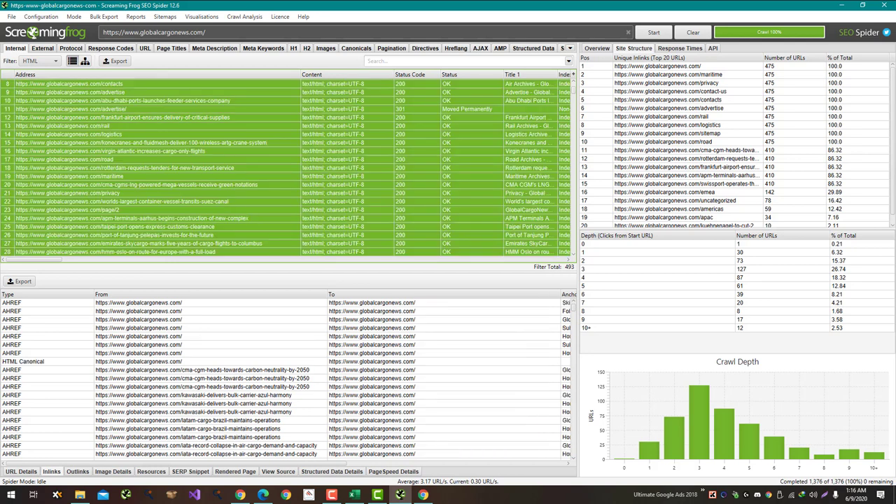
{"action": "scroll", "coordinate": [287, 166], "scroll_direction": "up", "scroll_amount": 3}
{"action": "right_click", "coordinate": [218, 126]}
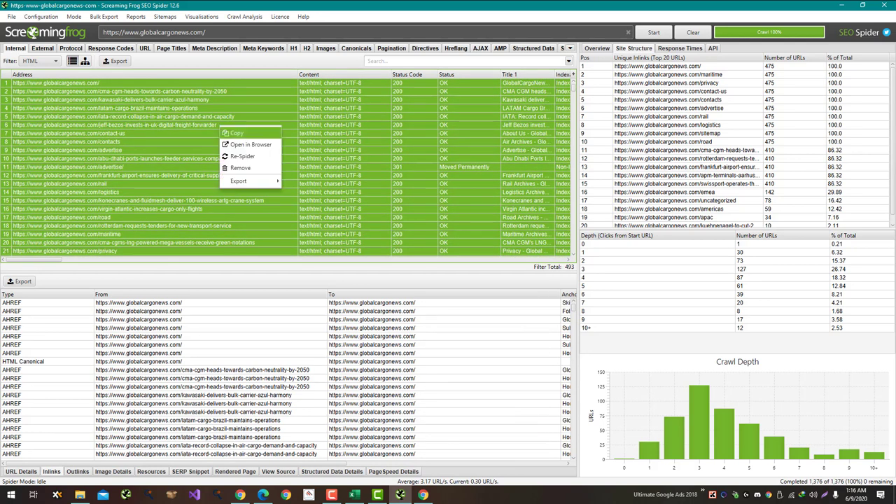
{"action": "left_click", "coordinate": [231, 133]}
{"action": "left_click", "coordinate": [231, 133]}
{"action": "key", "text": "alt+Tab"}
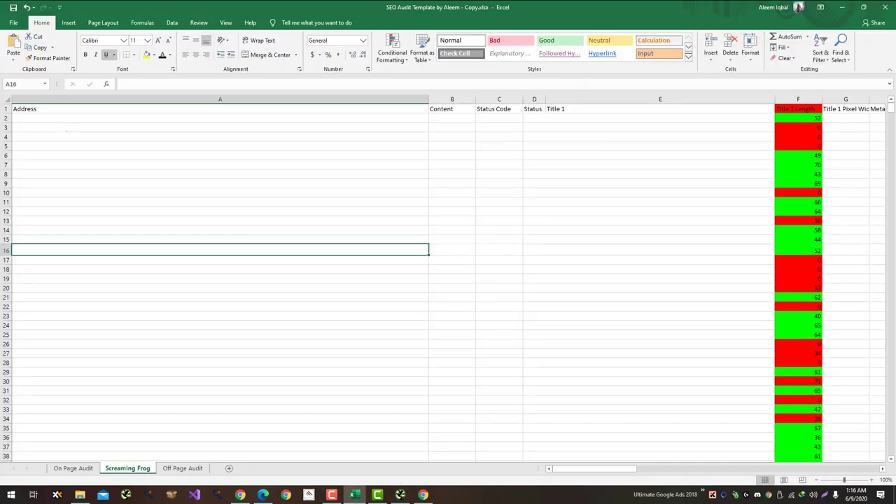
Step: Move the Title 1 Length column right after Title 1, checking the workbook's column order
{"action": "key", "text": "alt+Tab"}
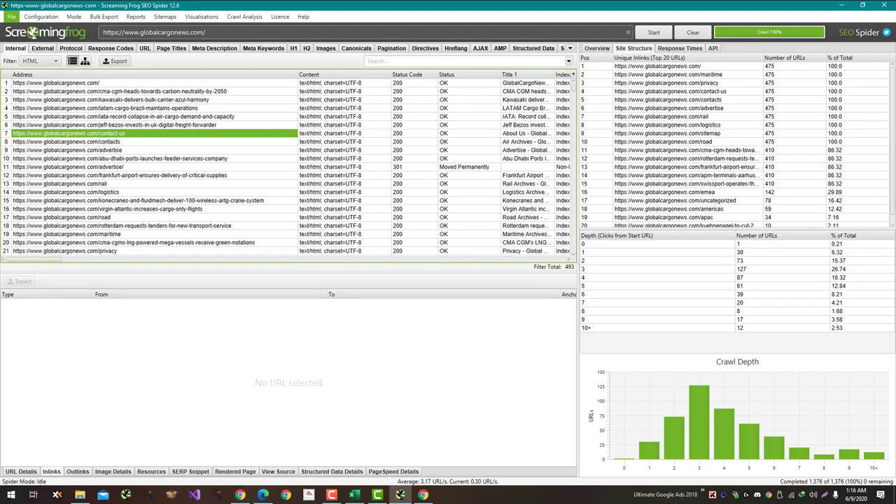
{"action": "key", "text": "alt+Tab"}
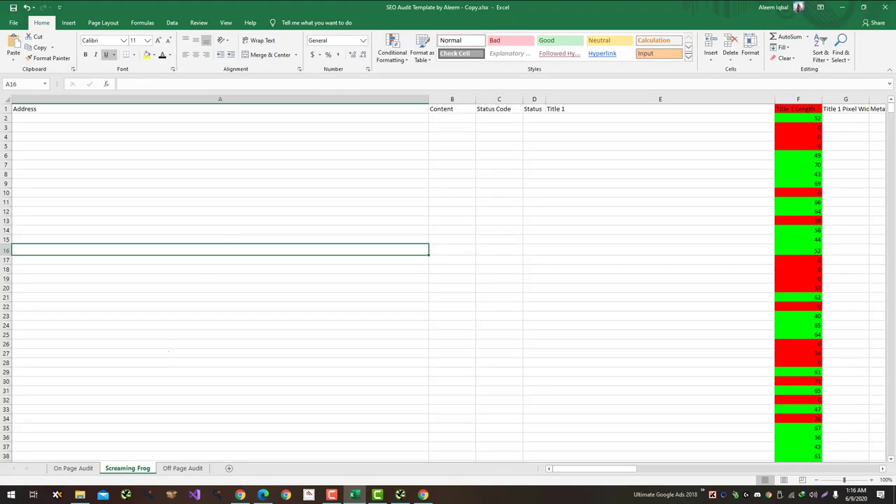
{"action": "key", "text": "alt+Tab"}
{"action": "key", "text": "alt+Tab"}
{"action": "key", "text": "alt+Tab"}
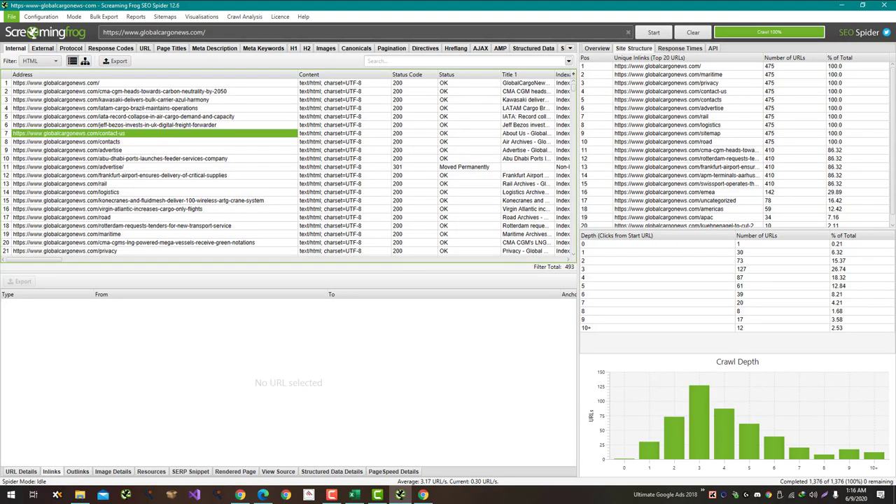
{"action": "left_click_drag", "start_coordinate": [34, 259], "coordinate": [69, 260]}
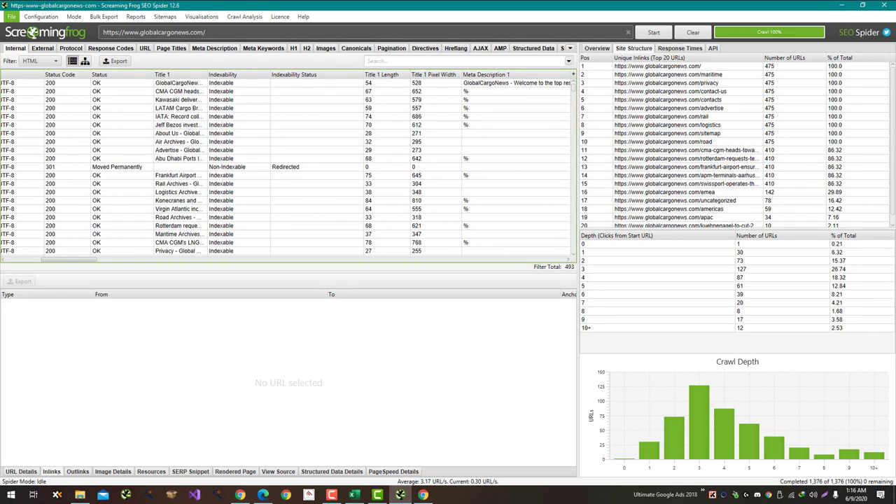
{"action": "left_click_drag", "start_coordinate": [381, 74], "coordinate": [210, 75]}
{"action": "key", "text": "alt+Tab"}
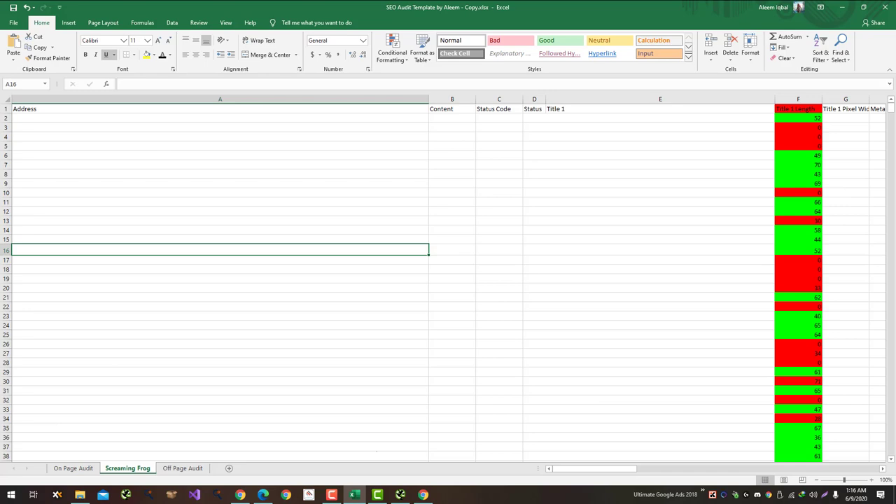
Step: Place Meta Description 1 and Title 1 Pixel Width after Title 1 Length, matching the workbook
{"action": "left_click_drag", "start_coordinate": [593, 468], "coordinate": [620, 469]}
{"action": "key", "text": "alt+Tab"}
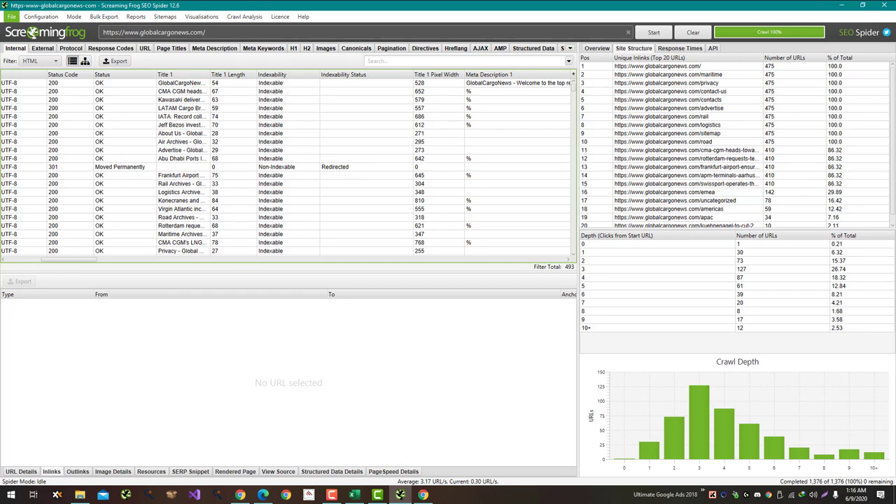
{"action": "left_click_drag", "start_coordinate": [437, 74], "coordinate": [280, 75]}
{"action": "key", "text": "alt+Tab"}
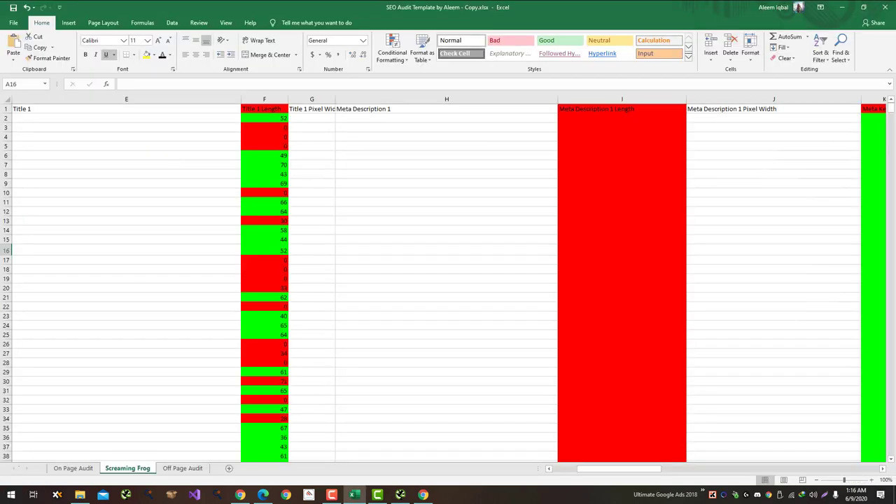
{"action": "left_click_drag", "start_coordinate": [620, 469], "coordinate": [628, 468]}
{"action": "key", "text": "alt+Tab"}
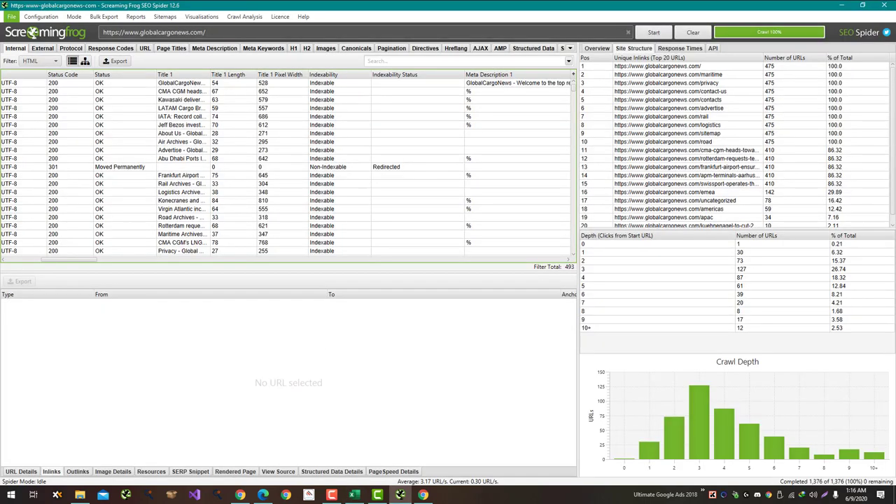
{"action": "left_click_drag", "start_coordinate": [326, 74], "coordinate": [266, 74]}
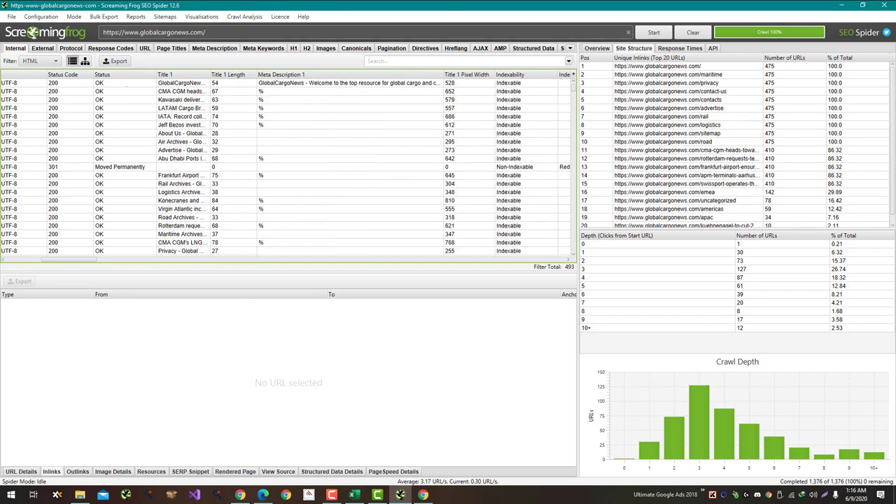
{"action": "scroll", "coordinate": [285, 166], "scroll_direction": "right", "scroll_amount": 5}
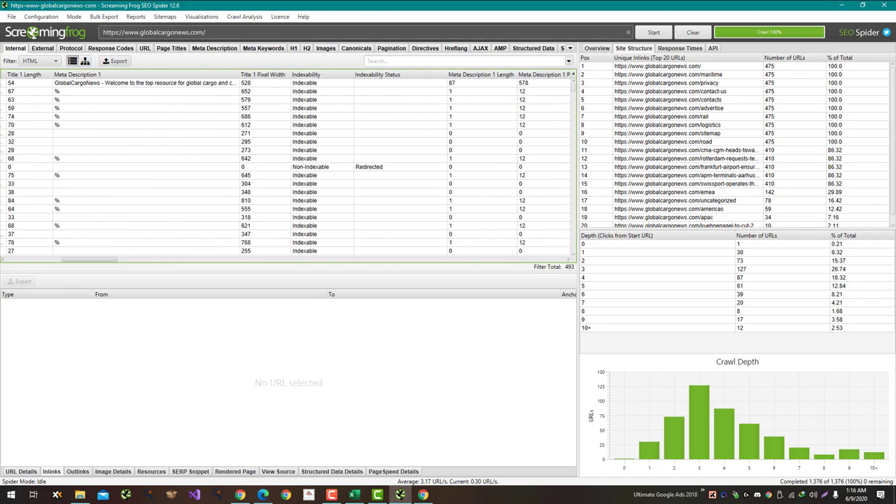
{"action": "key", "text": "alt+Tab"}
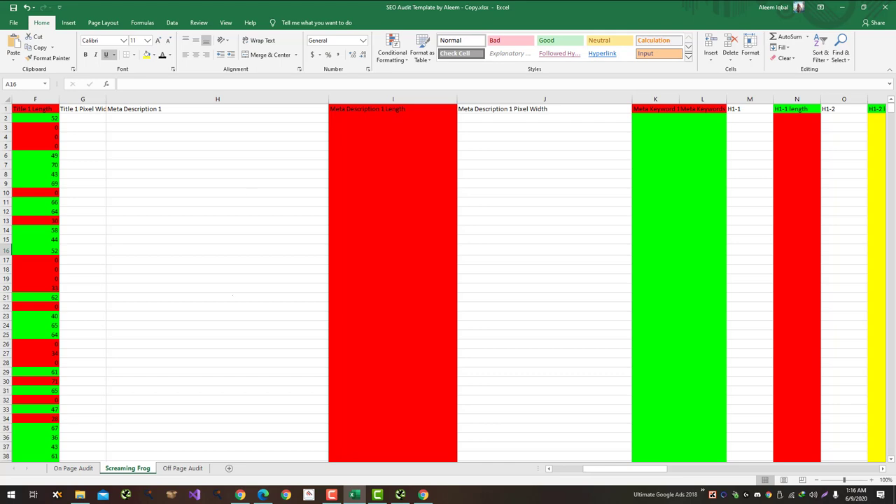
Step: Move Meta Description 1 Length and Meta Description 1 Pixel Width ahead of Title 1 Pixel Width
{"action": "key", "text": "alt+Tab"}
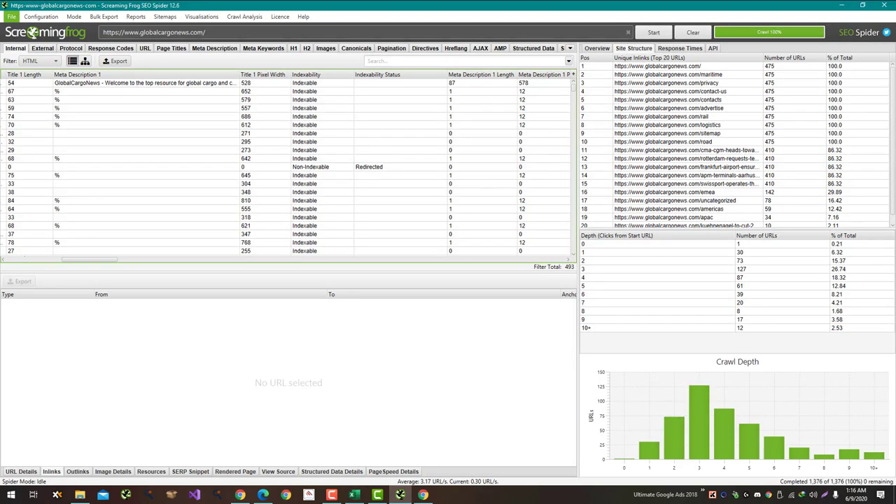
{"action": "scroll", "coordinate": [285, 163], "scroll_direction": "right", "scroll_amount": 3}
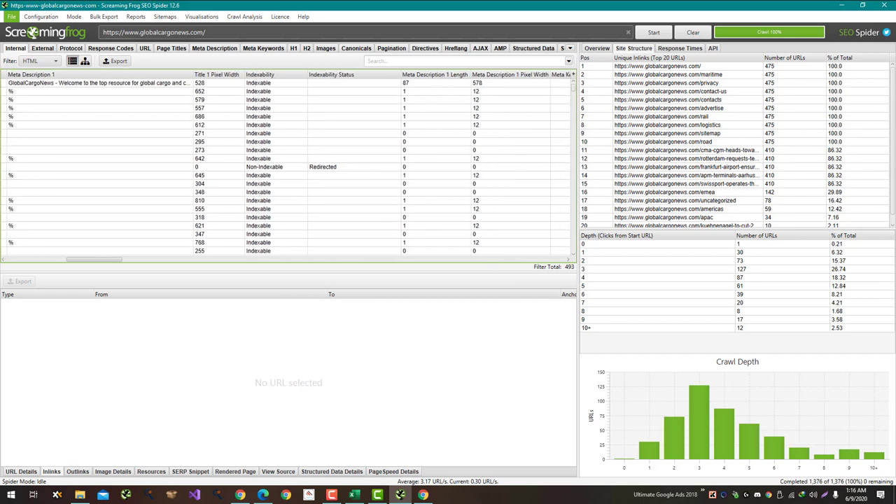
{"action": "left_click_drag", "start_coordinate": [420, 74], "coordinate": [212, 74]}
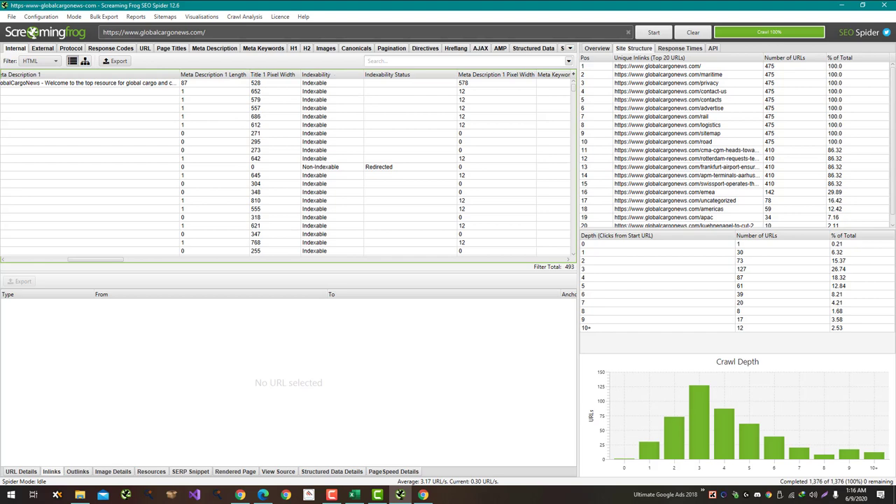
{"action": "left_click_drag", "start_coordinate": [495, 74], "coordinate": [251, 74]}
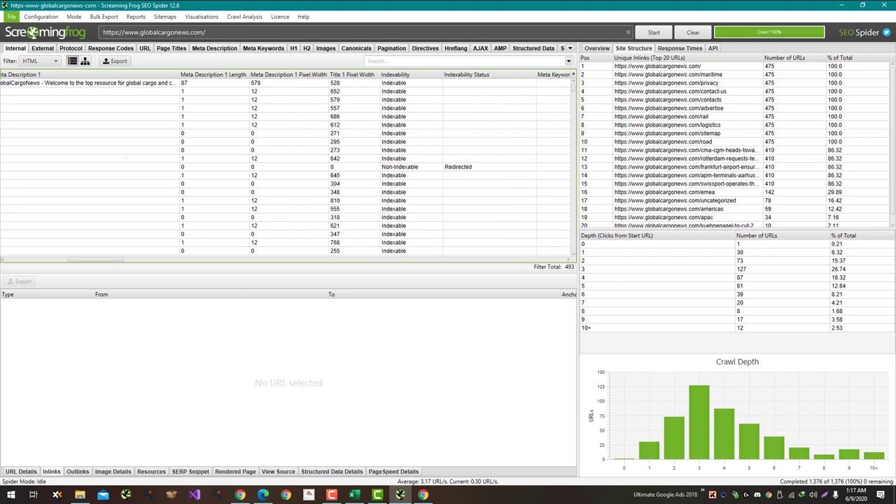
Step: Check the template order, then place Meta Keyword 1 after Meta Description 1 Pixel Width
{"action": "key", "text": "alt+Tab"}
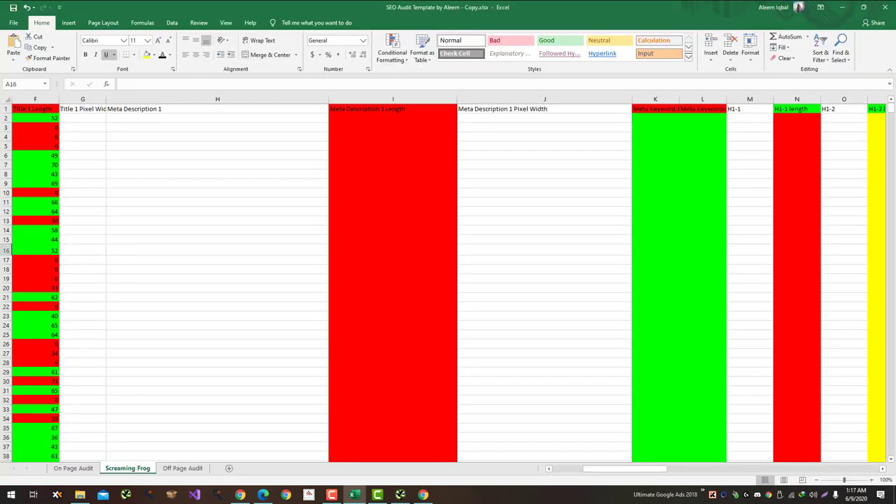
{"action": "key", "text": "alt+Tab"}
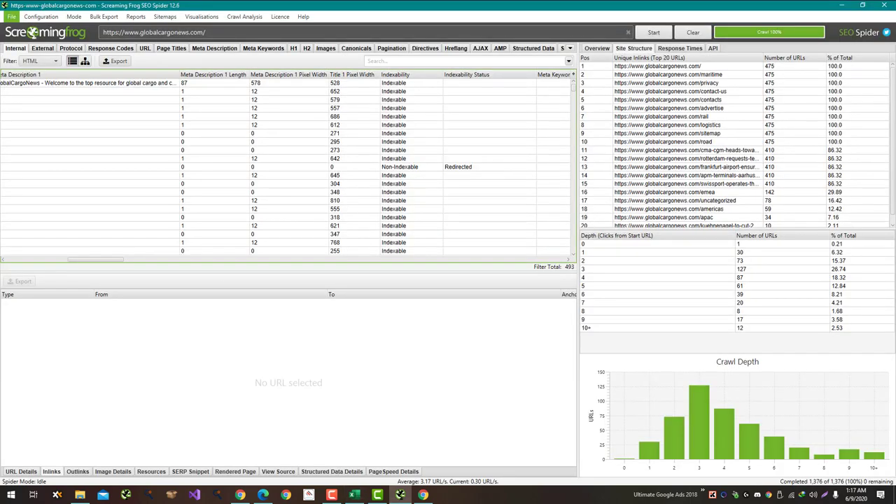
{"action": "scroll", "coordinate": [286, 167], "scroll_direction": "right", "scroll_amount": 5}
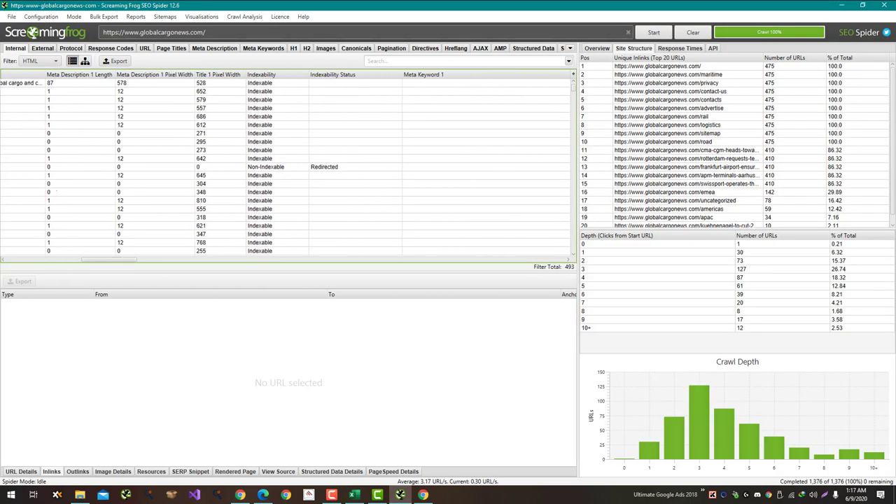
{"action": "left_click_drag", "start_coordinate": [422, 74], "coordinate": [210, 74]}
{"action": "key", "text": "alt+Tab"}
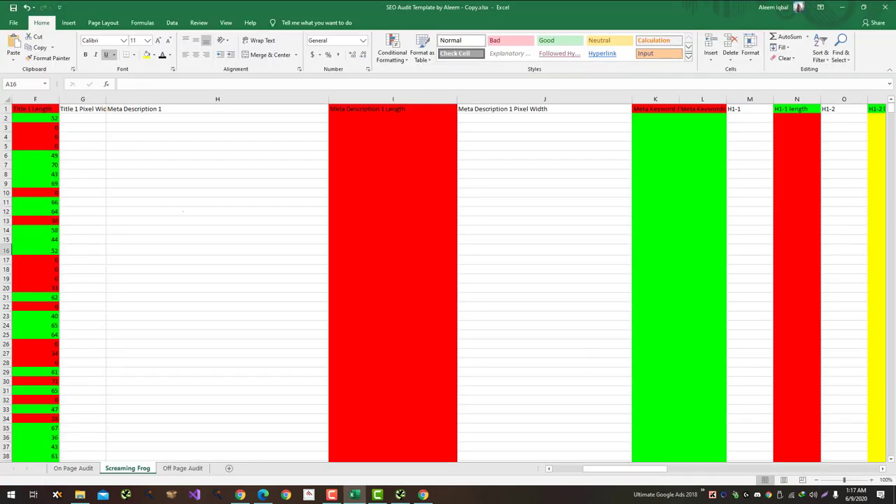
{"action": "key", "text": "alt+Tab"}
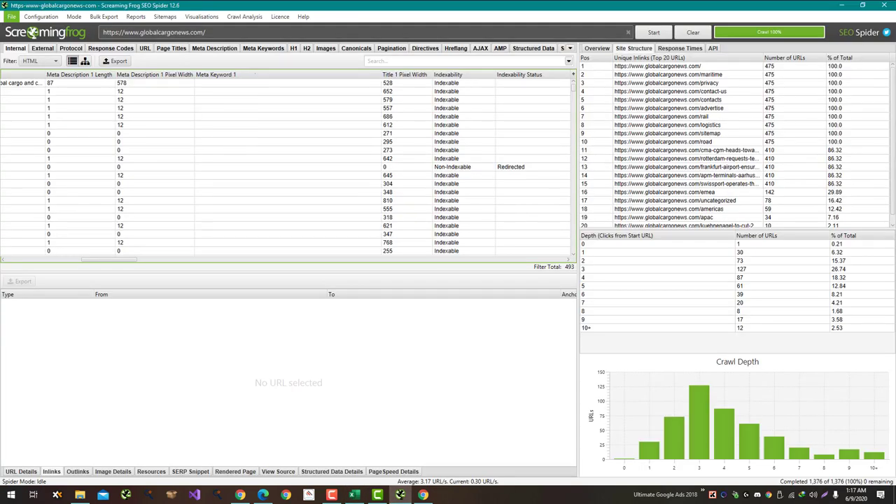
Step: Put Title 1 Pixel Width right after Title 1 Length
{"action": "left_click_drag", "start_coordinate": [405, 74], "coordinate": [28, 75]}
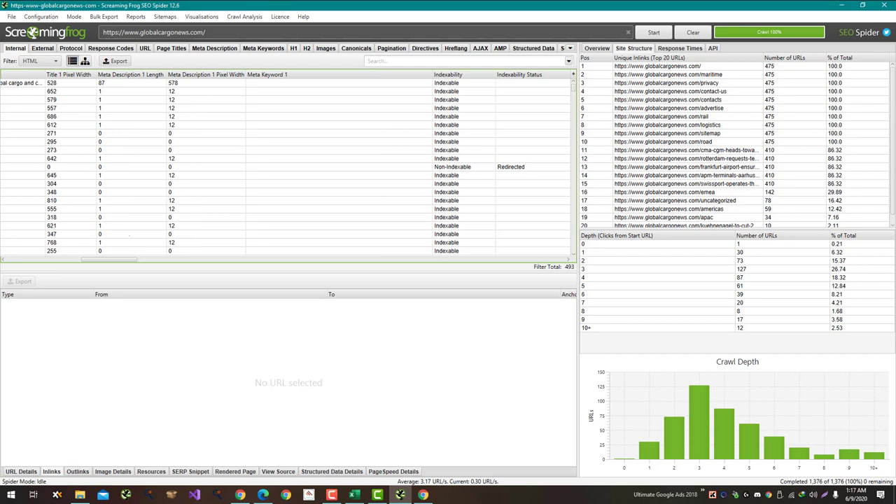
{"action": "left_click_drag", "start_coordinate": [109, 260], "coordinate": [78, 260]}
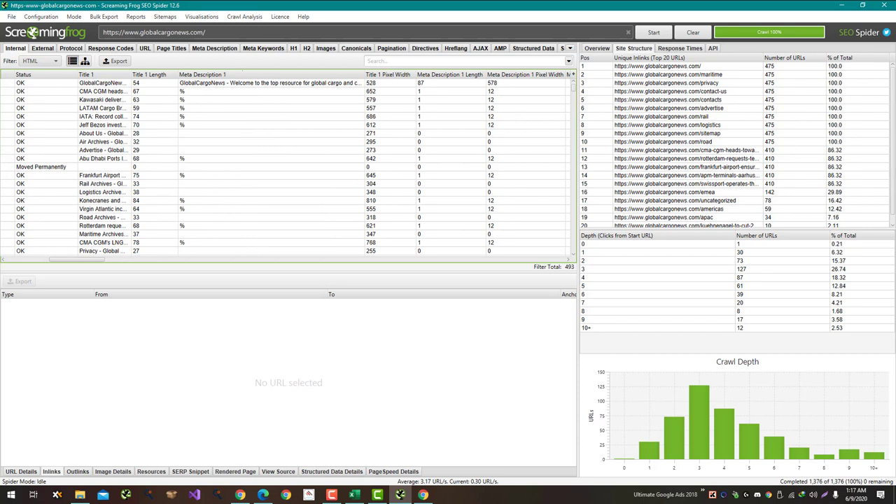
{"action": "left_click_drag", "start_coordinate": [389, 74], "coordinate": [192, 74]}
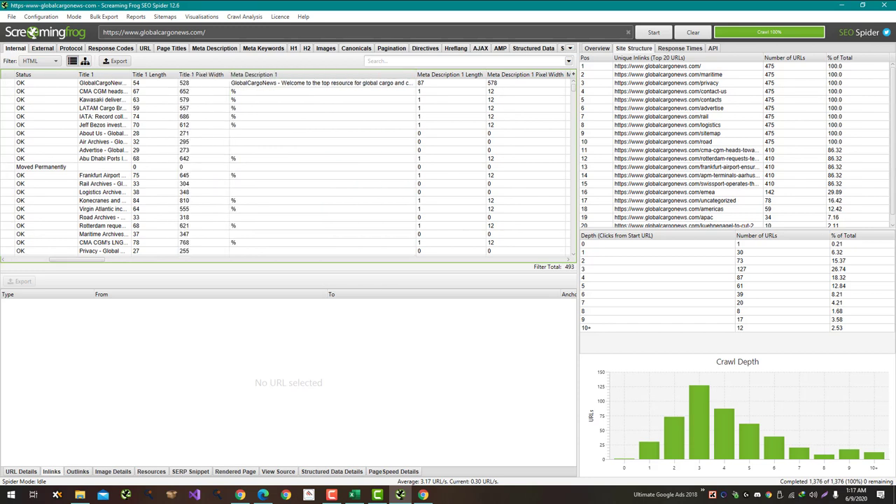
{"action": "left_click_drag", "start_coordinate": [78, 259], "coordinate": [128, 259]}
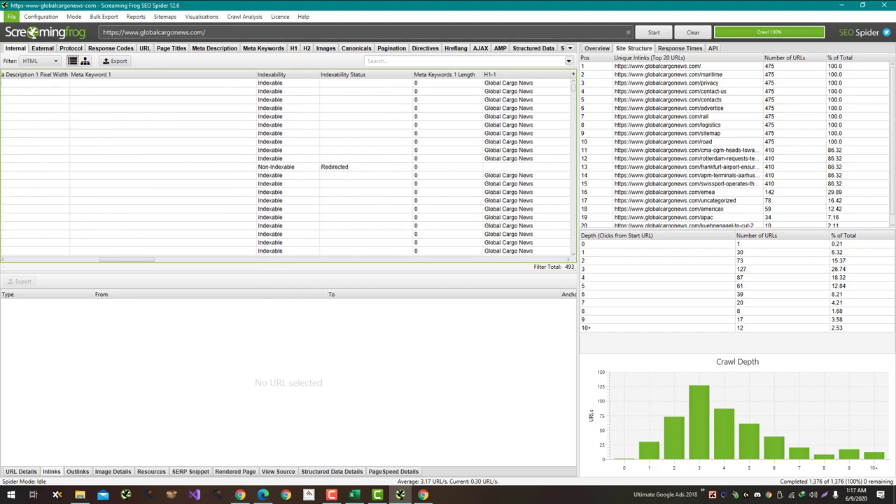
{"action": "key", "text": "alt+Tab"}
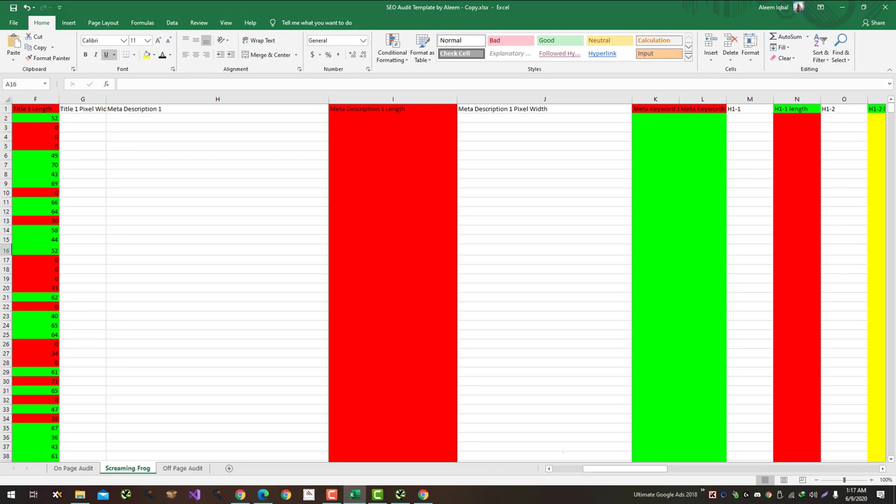
{"action": "key", "text": "alt+Tab"}
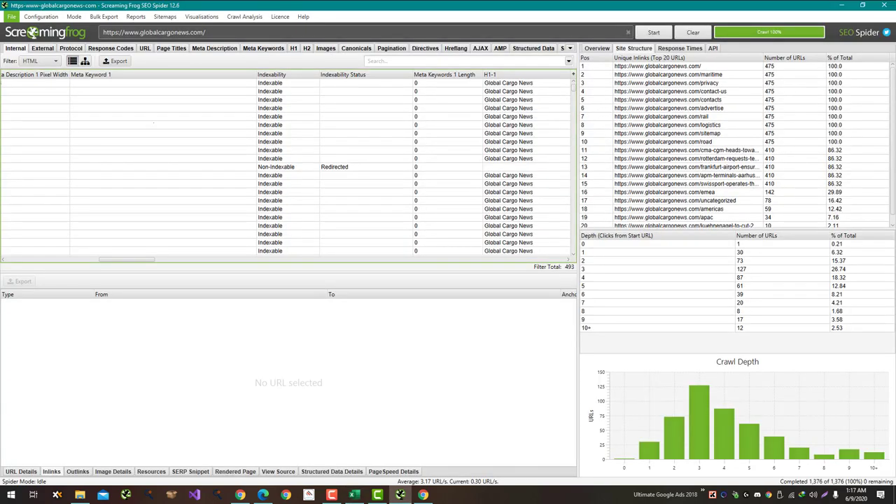
{"action": "left_click_drag", "start_coordinate": [128, 260], "coordinate": [135, 260]}
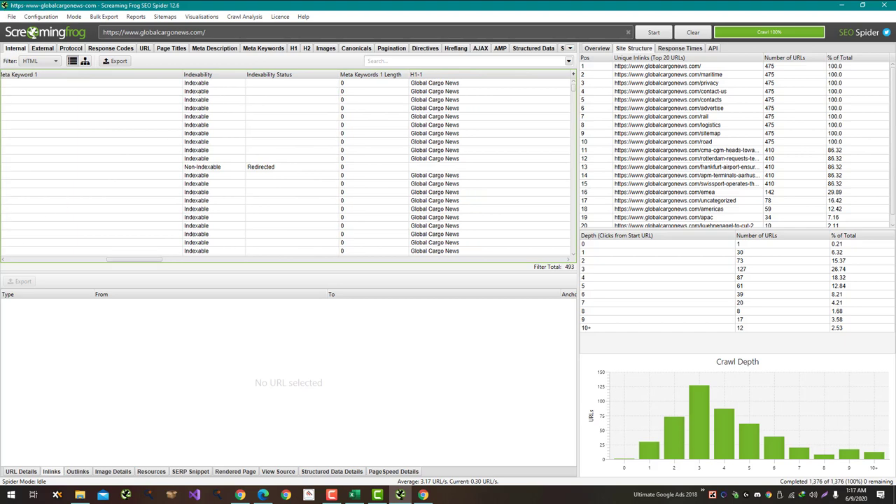
Step: Place H1-1 right after Meta Keyword 1, matching the template's next heading
{"action": "key", "text": "alt+Tab"}
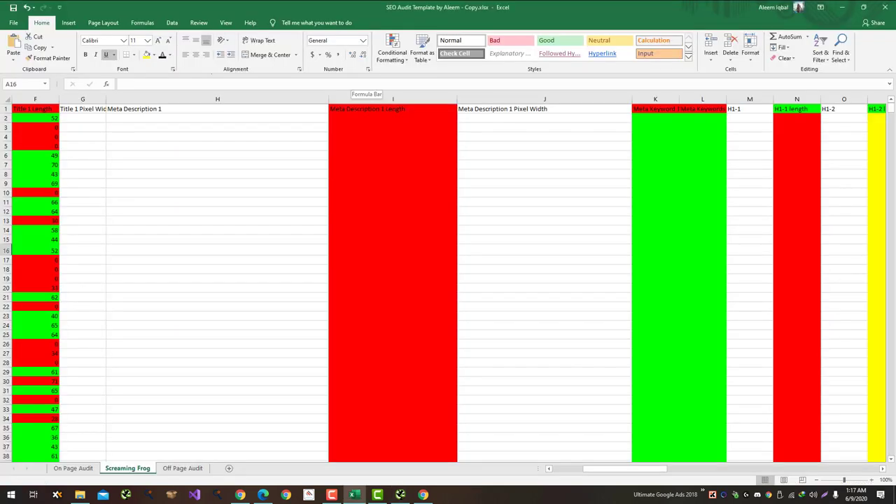
{"action": "key", "text": "alt+Tab"}
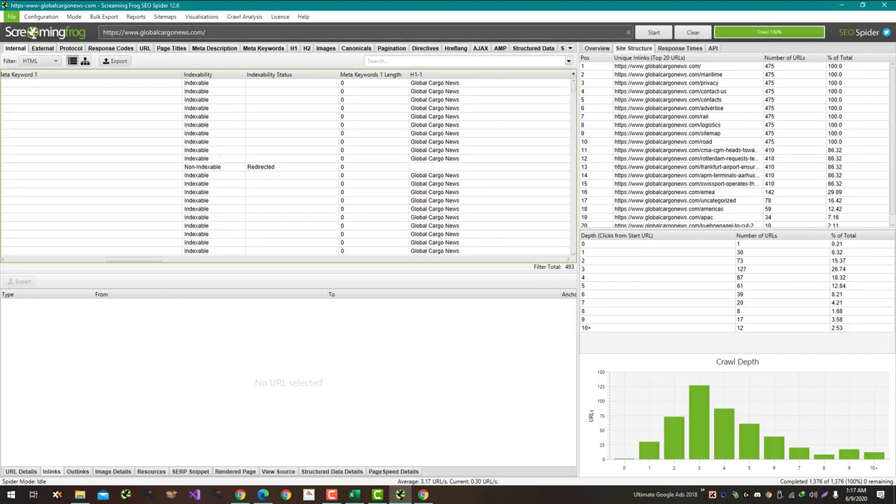
{"action": "left_click_drag", "start_coordinate": [415, 74], "coordinate": [186, 74]}
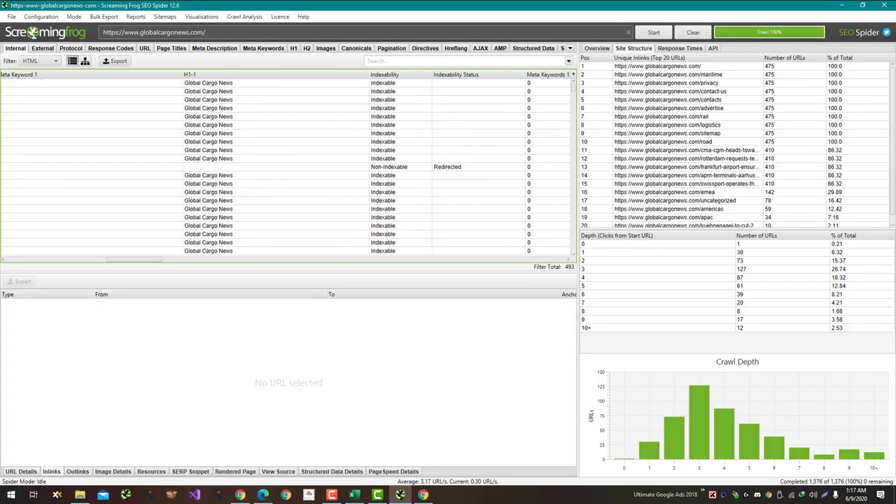
{"action": "key", "text": "alt+Tab"}
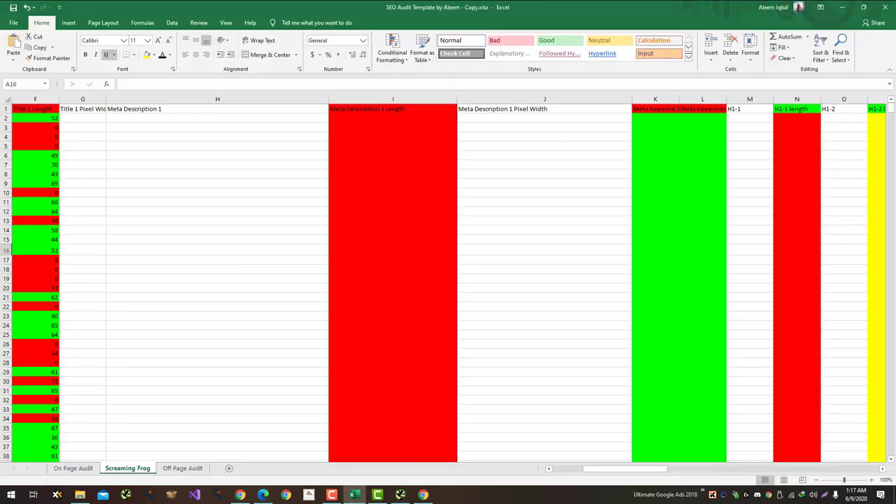
Step: Place the H1-1 length column right after H1-1
{"action": "left_click_drag", "start_coordinate": [623, 468], "coordinate": [641, 468]}
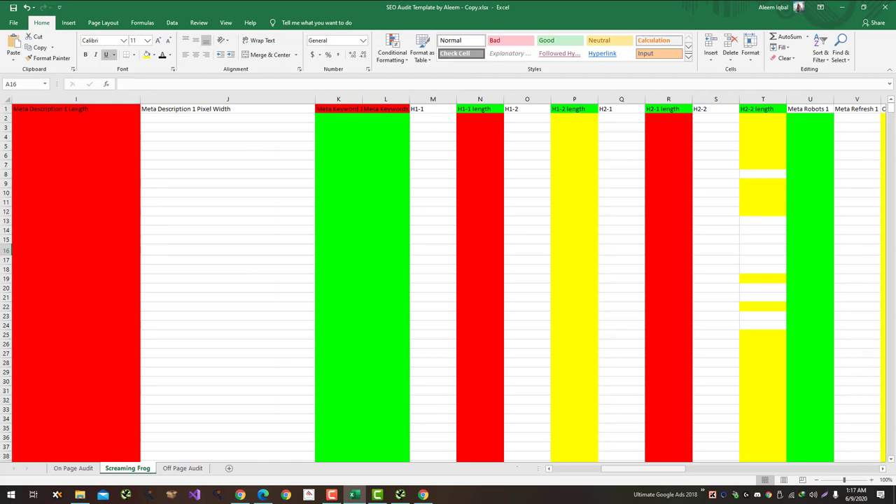
{"action": "key", "text": "alt+Tab"}
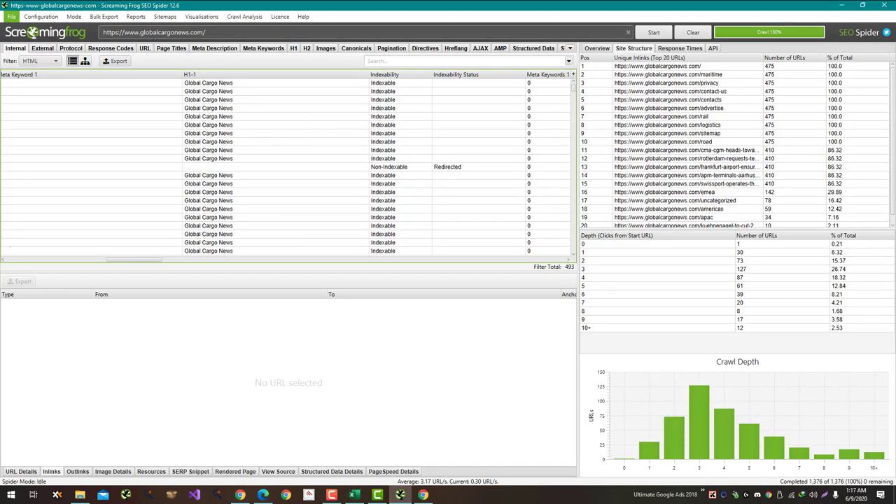
{"action": "scroll", "coordinate": [285, 163], "scroll_direction": "right", "scroll_amount": 5}
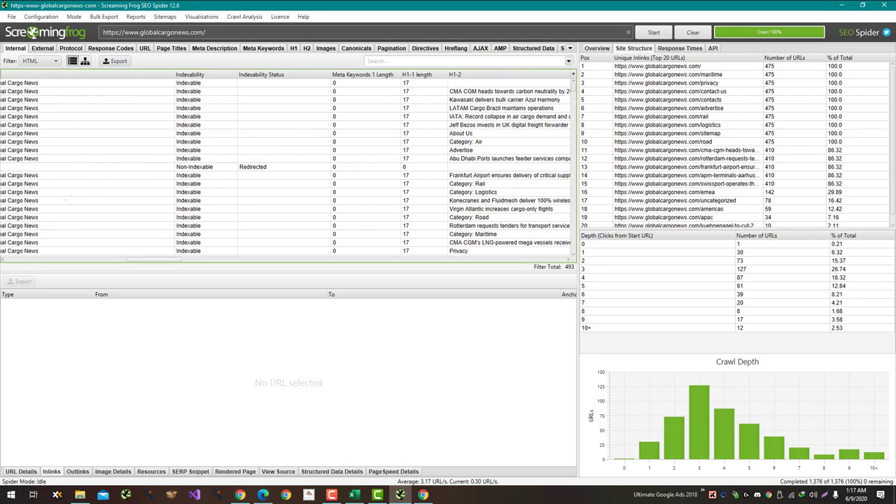
{"action": "left_click_drag", "start_coordinate": [416, 74], "coordinate": [190, 74]}
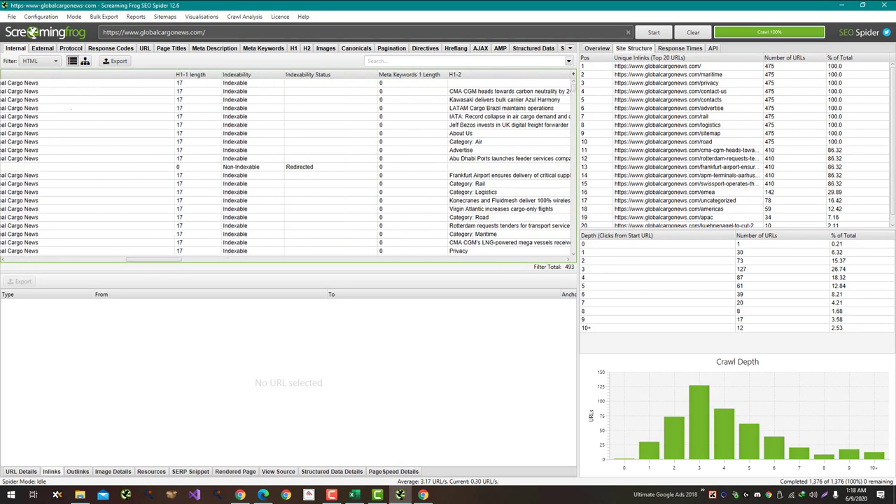
{"action": "key", "text": "alt+Tab"}
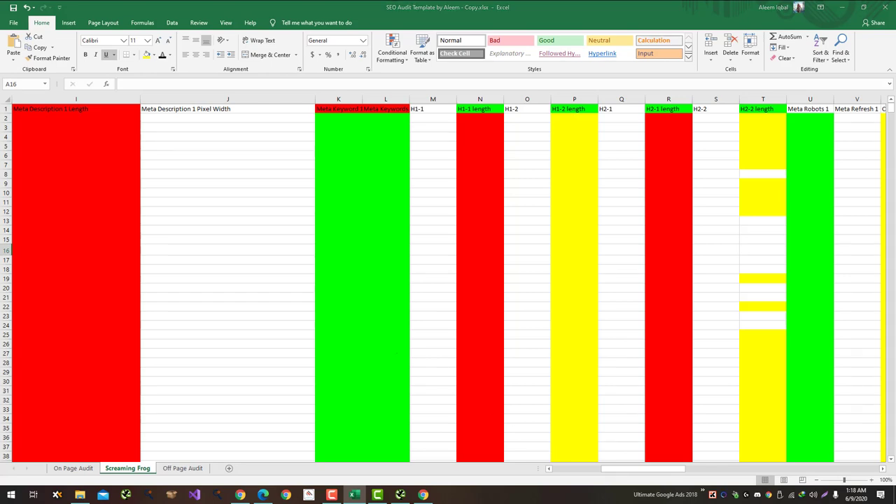
{"action": "key", "text": "alt+Tab"}
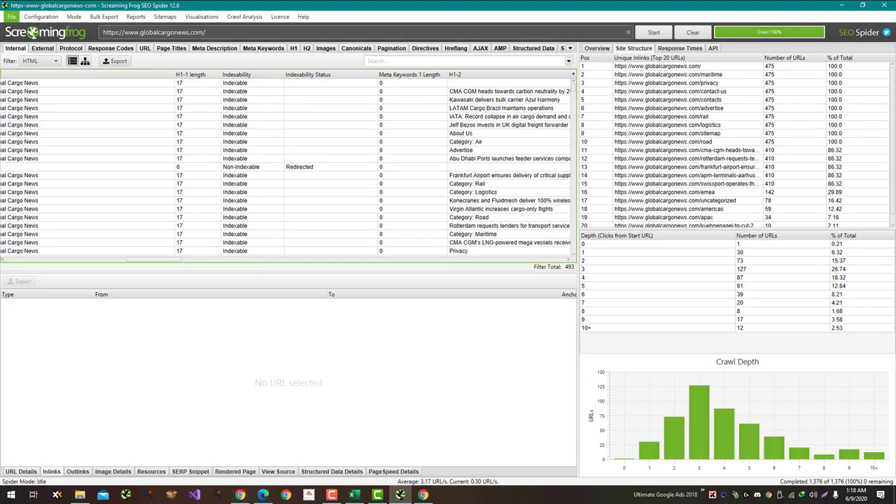
Step: Put H1-2 and then H1-2 length right after H1-1 length
{"action": "scroll", "coordinate": [326, 163], "scroll_direction": "right", "scroll_amount": 5}
{"action": "scroll", "coordinate": [287, 168], "scroll_direction": "right", "scroll_amount": 1}
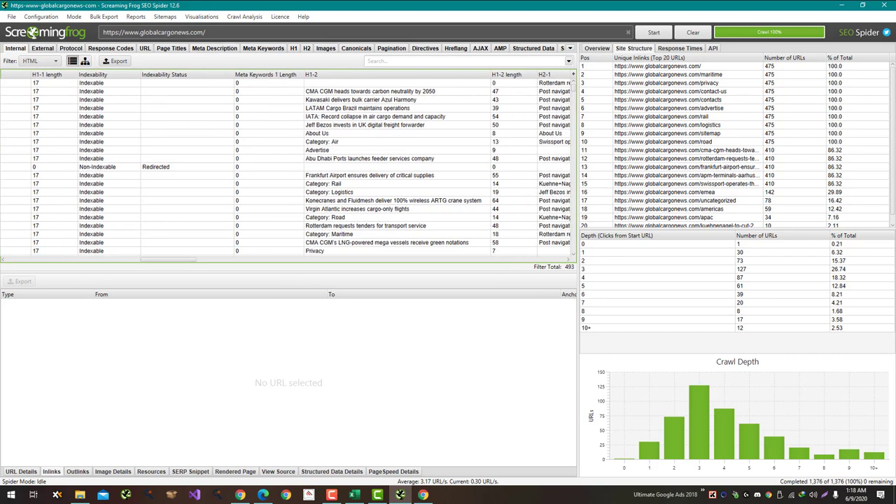
{"action": "left_click_drag", "start_coordinate": [311, 74], "coordinate": [77, 74]}
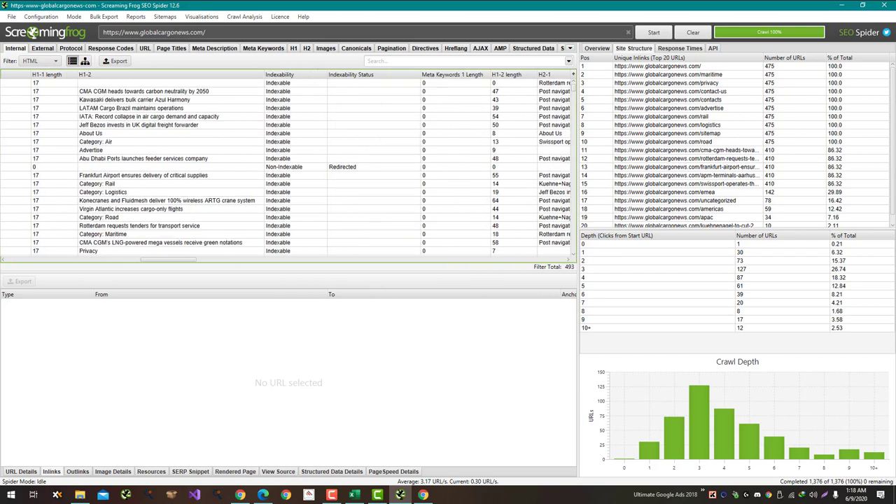
{"action": "key", "text": "alt+Tab"}
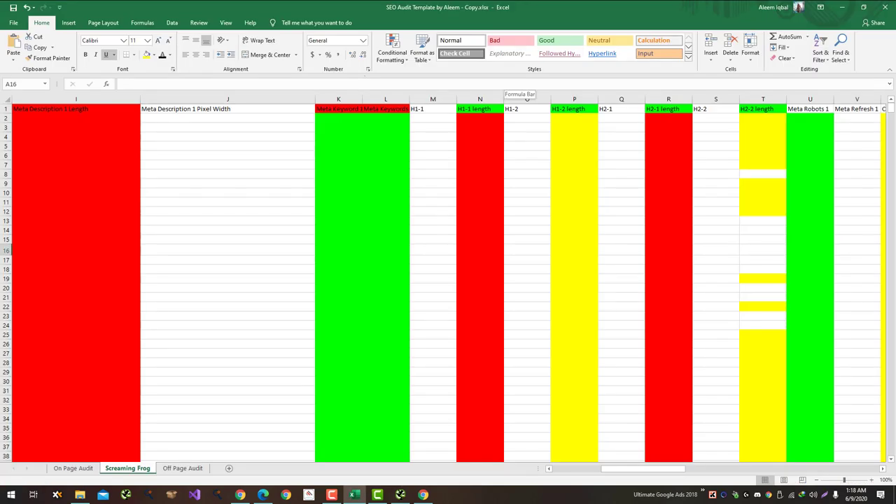
{"action": "key", "text": "alt+Tab"}
{"action": "left_click_drag", "start_coordinate": [514, 74], "coordinate": [287, 74]}
{"action": "key", "text": "alt+Tab"}
{"action": "key", "text": "alt+Tab"}
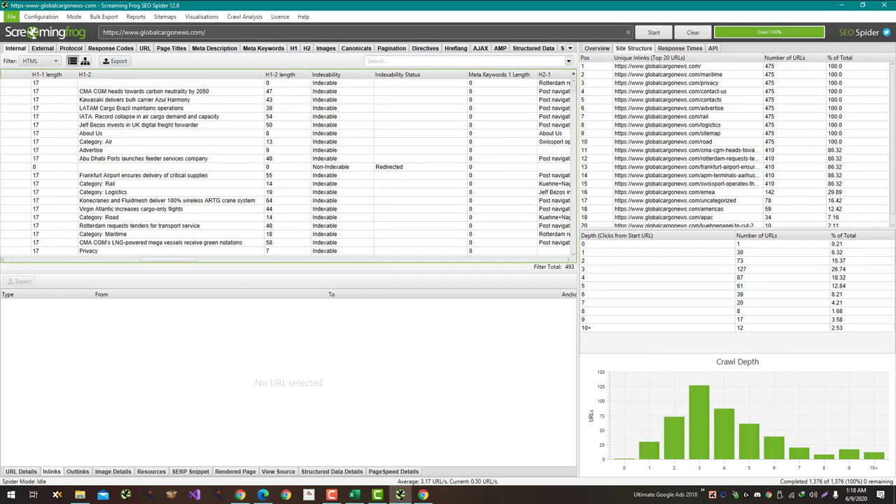
{"action": "left_click_drag", "start_coordinate": [167, 260], "coordinate": [189, 260]}
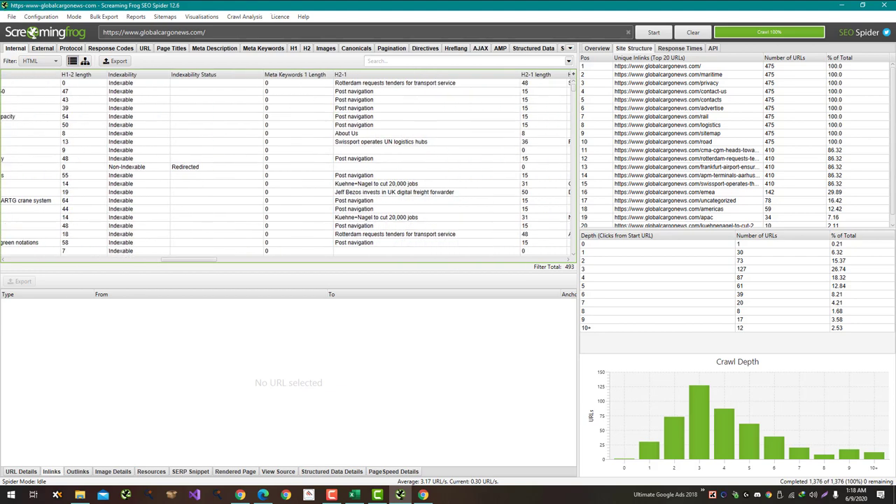
Step: Order the H2 columns as H2-1, H2-1 length, then H2-2 after H1-2 length
{"action": "left_click_drag", "start_coordinate": [340, 74], "coordinate": [112, 74]}
{"action": "scroll", "coordinate": [285, 166], "scroll_direction": "right", "scroll_amount": 3}
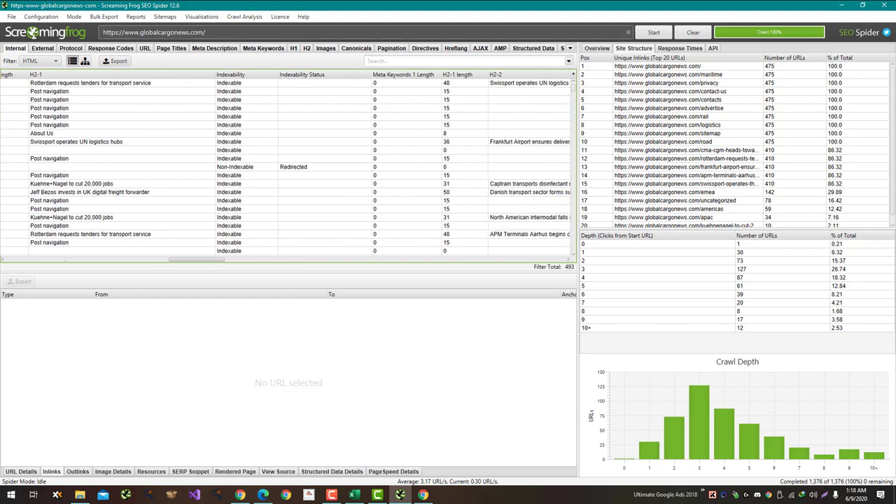
{"action": "key", "text": "alt+Tab"}
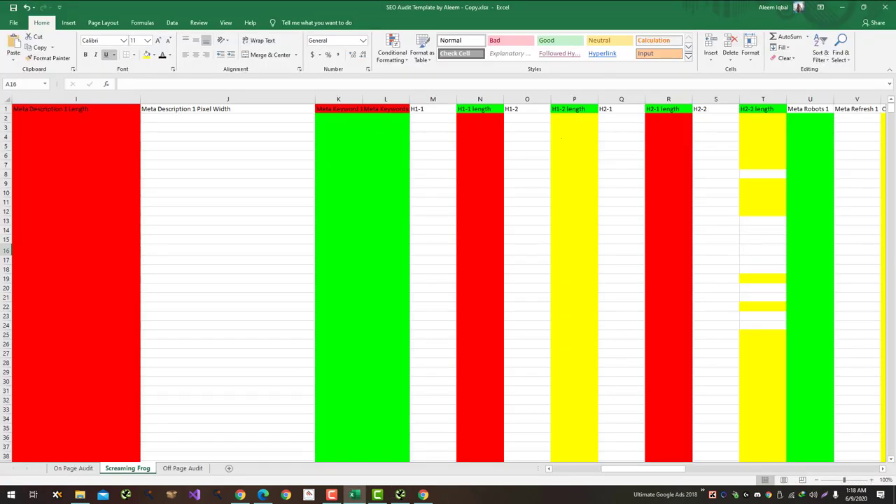
{"action": "key", "text": "alt+Tab"}
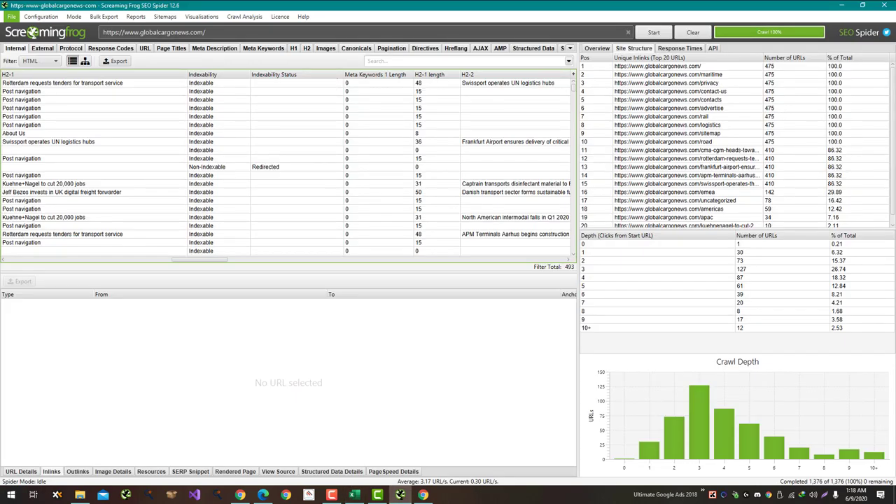
{"action": "left_click_drag", "start_coordinate": [490, 74], "coordinate": [193, 74]}
{"action": "key", "text": "alt+Tab"}
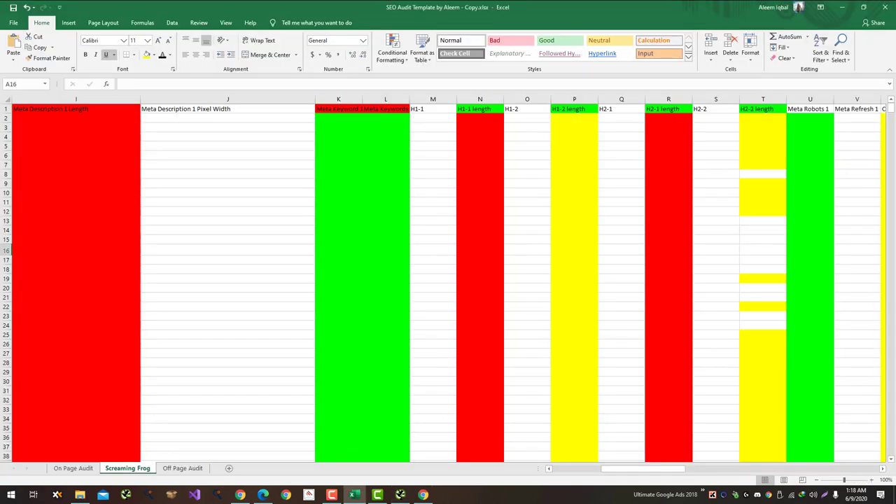
{"action": "key", "text": "alt+Tab"}
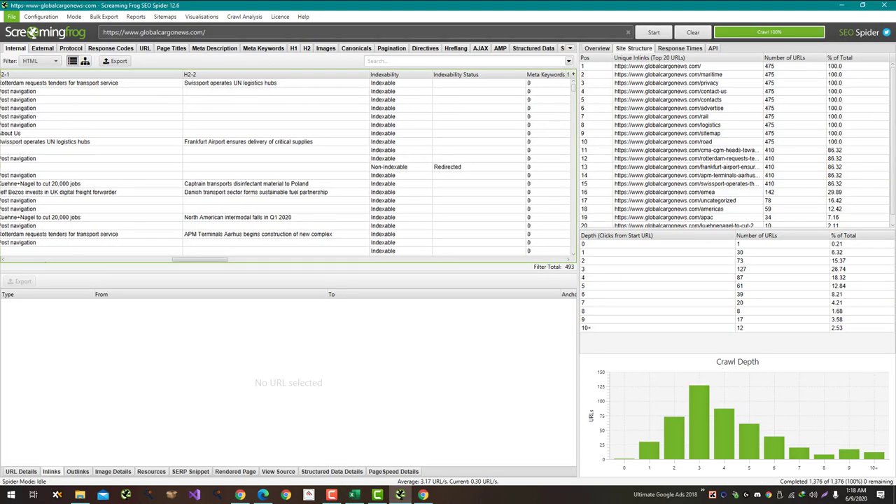
{"action": "scroll", "coordinate": [287, 164], "scroll_direction": "right", "scroll_amount": 3}
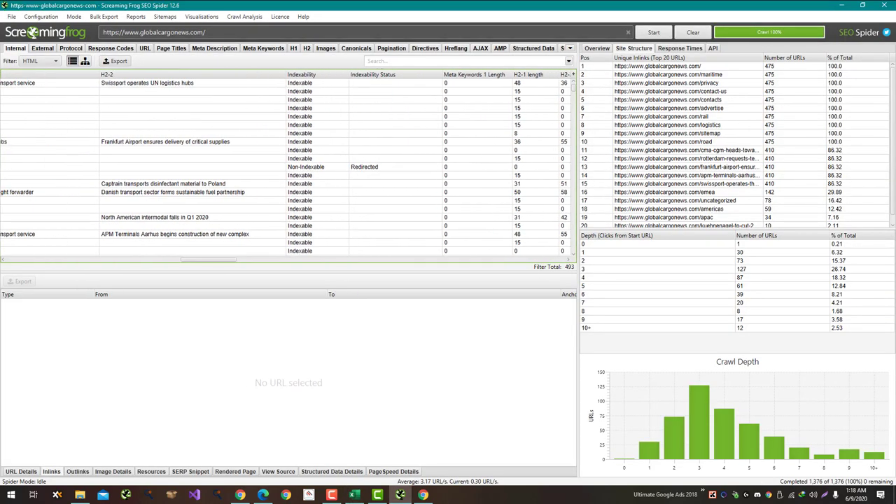
{"action": "left_click_drag", "start_coordinate": [536, 74], "coordinate": [102, 74]}
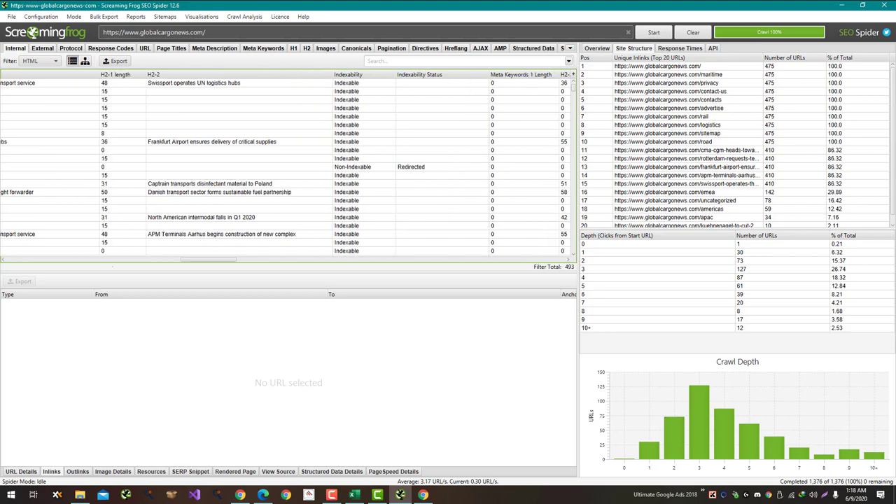
Step: Move Meta Robots 1 to follow H2-2 length, checking the template's order
{"action": "key", "text": "alt+Tab"}
{"action": "key", "text": "alt+Tab"}
{"action": "scroll", "coordinate": [286, 167], "scroll_direction": "right", "scroll_amount": 3}
{"action": "scroll", "coordinate": [285, 166], "scroll_direction": "right", "scroll_amount": 1}
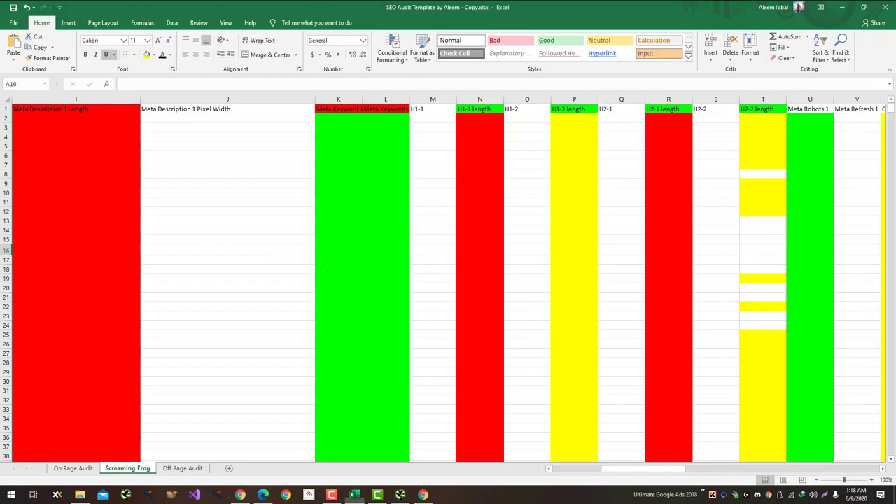
{"action": "key", "text": "alt+Tab"}
{"action": "left_click_drag", "start_coordinate": [643, 468], "coordinate": [659, 468]}
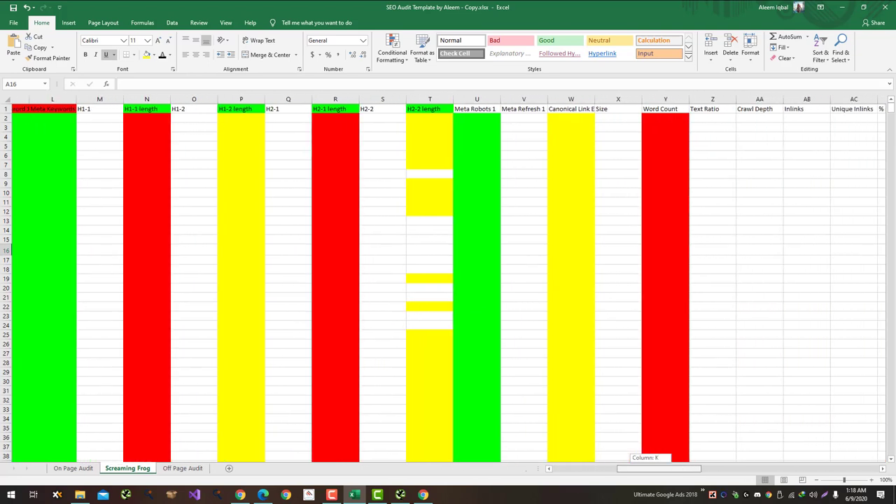
{"action": "key", "text": "alt+Tab"}
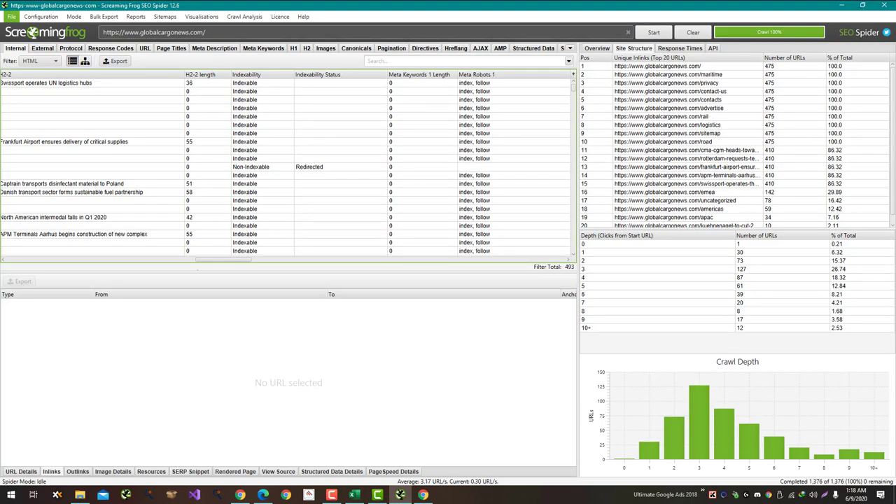
{"action": "left_click_drag", "start_coordinate": [224, 259], "coordinate": [233, 260]}
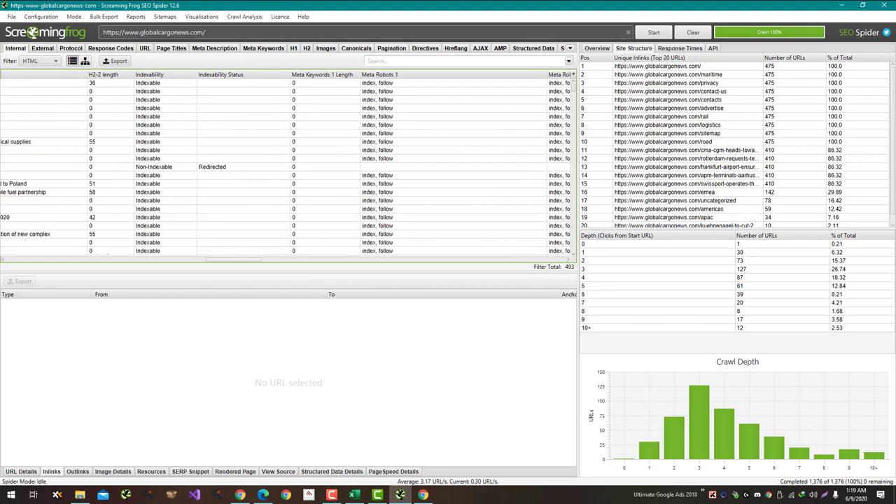
{"action": "left_click_drag", "start_coordinate": [379, 75], "coordinate": [140, 74]}
{"action": "key", "text": "alt+Tab"}
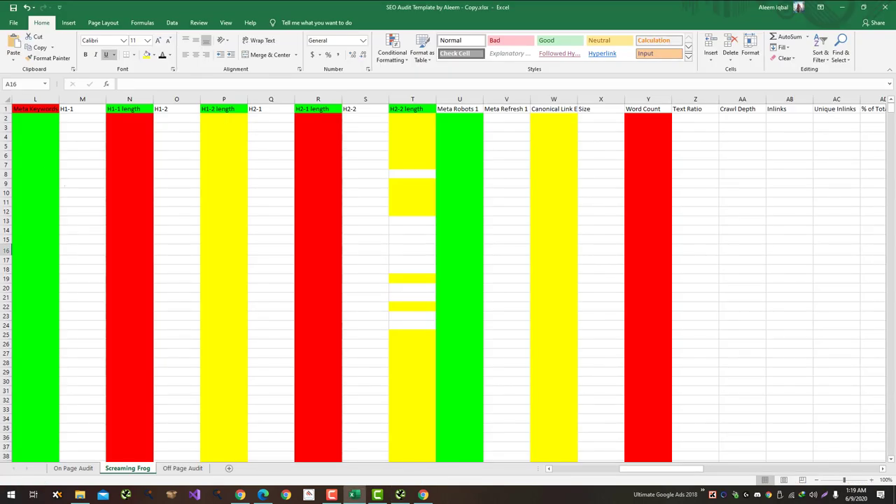
{"action": "key", "text": "alt+Tab"}
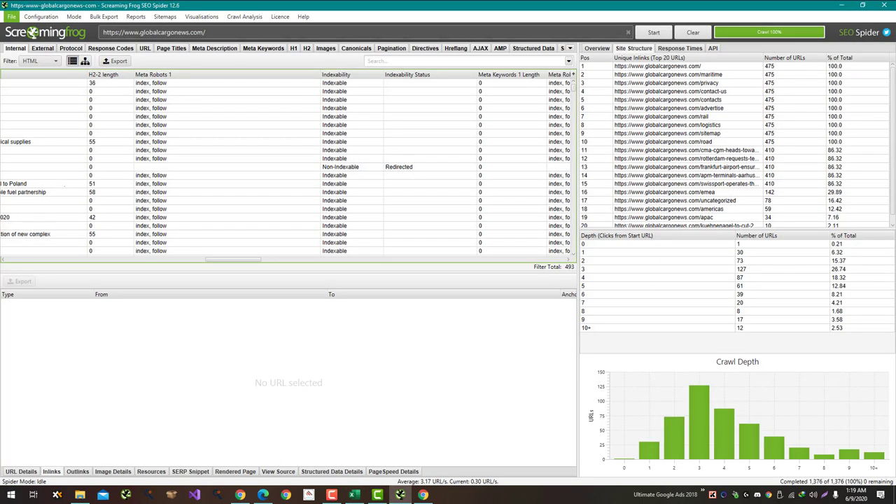
{"action": "left_click_drag", "start_coordinate": [233, 259], "coordinate": [213, 260]}
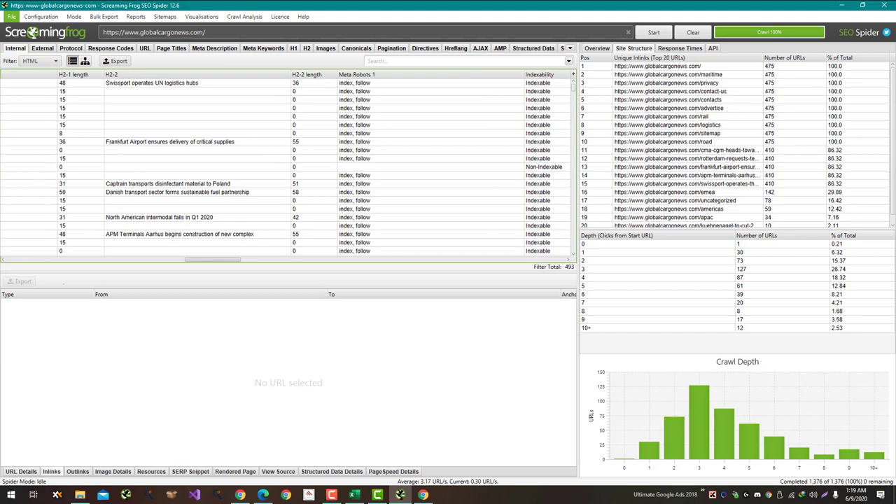
Step: Select every Internal row from the first through row 493 and copy them
{"action": "left_click", "coordinate": [152, 82]}
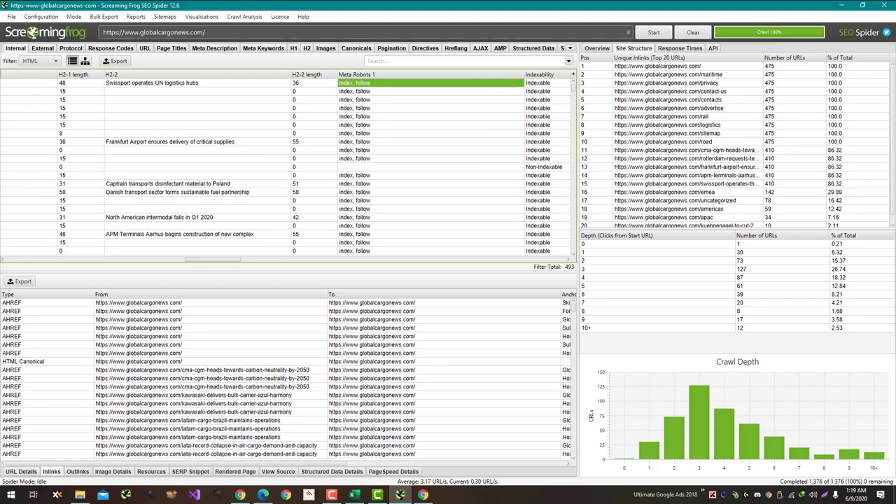
{"action": "key", "text": "shift+Down"}
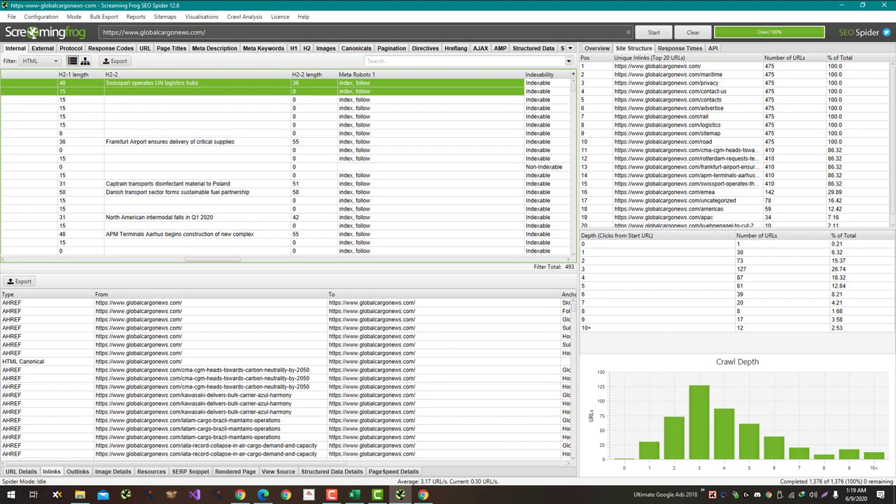
{"action": "key", "text": "shift+Down"}
{"action": "key", "text": "shift+Down"}
{"action": "key", "text": "shift+Down"}
{"action": "key", "text": "shift+Down"}
{"action": "key", "text": "shift+Down"}
{"action": "key", "text": "shift+Down"}
{"action": "key", "text": "shift+Down"}
{"action": "key", "text": "shift+Down"}
{"action": "key", "text": "shift+Down"}
{"action": "key", "text": "shift+Down"}
{"action": "key", "text": "shift+Down"}
{"action": "key", "text": "shift+Down"}
{"action": "key", "text": "shift+Down"}
{"action": "key", "text": "shift+Down"}
{"action": "key", "text": "shift+Down"}
{"action": "key", "text": "shift+Down"}
{"action": "key", "text": "shift+Down"}
{"action": "key", "text": "shift+Down"}
{"action": "key", "text": "shift+Left"}
{"action": "key", "text": "shift+Left"}
{"action": "key", "text": "shift+Left"}
{"action": "key", "text": "shift+Left"}
{"action": "key", "text": "shift+Left"}
{"action": "key", "text": "shift+Left"}
{"action": "key", "text": "shift+Left"}
{"action": "key", "text": "shift+Left"}
{"action": "key", "text": "shift+Left"}
{"action": "key", "text": "shift+Left"}
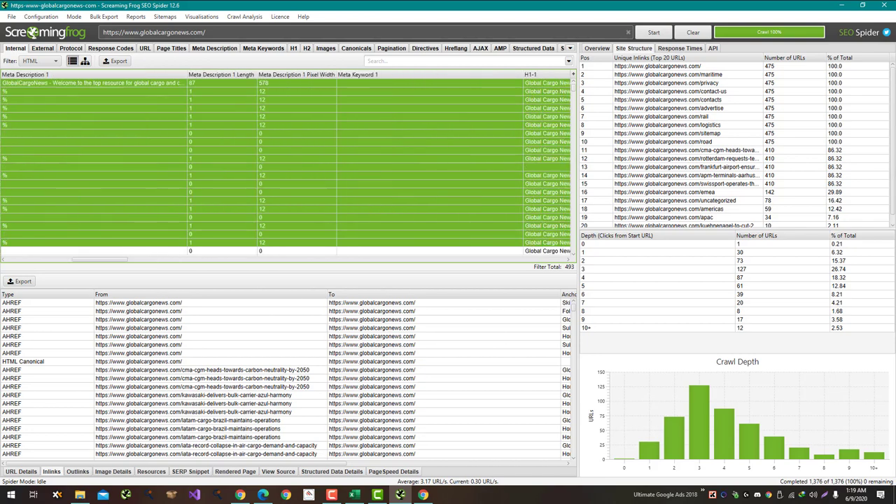
{"action": "key", "text": "shift+Left"}
{"action": "key", "text": "shift+Left"}
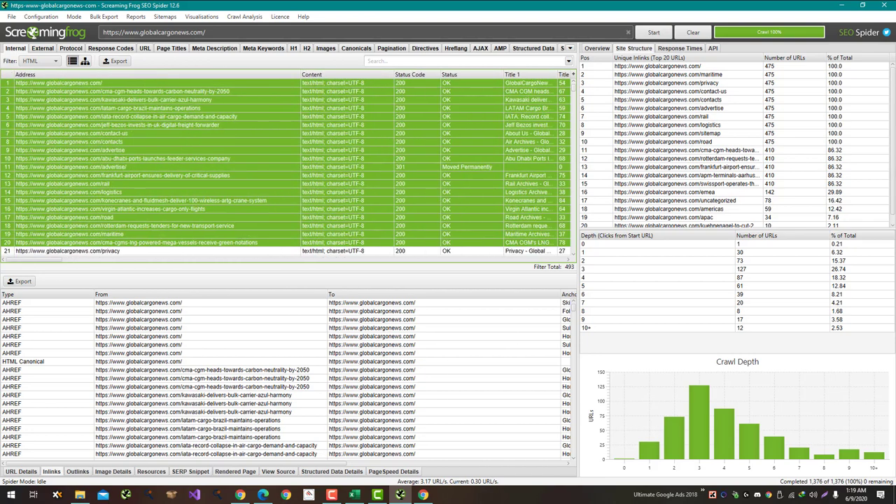
{"action": "key", "text": "shift+Down"}
{"action": "key", "text": "shift+Down"}
{"action": "key", "text": "shift+Down"}
{"action": "key", "text": "shift+Down"}
{"action": "key", "text": "shift+Down"}
{"action": "key", "text": "shift+Down"}
{"action": "key", "text": "shift+Down"}
{"action": "key", "text": "shift+Down"}
{"action": "key", "text": "shift+Down"}
{"action": "key", "text": "shift+Down"}
{"action": "key", "text": "shift+Down"}
{"action": "key", "text": "shift+Down"}
{"action": "key", "text": "shift+Down"}
{"action": "key", "text": "shift+Down"}
{"action": "key", "text": "shift+Down"}
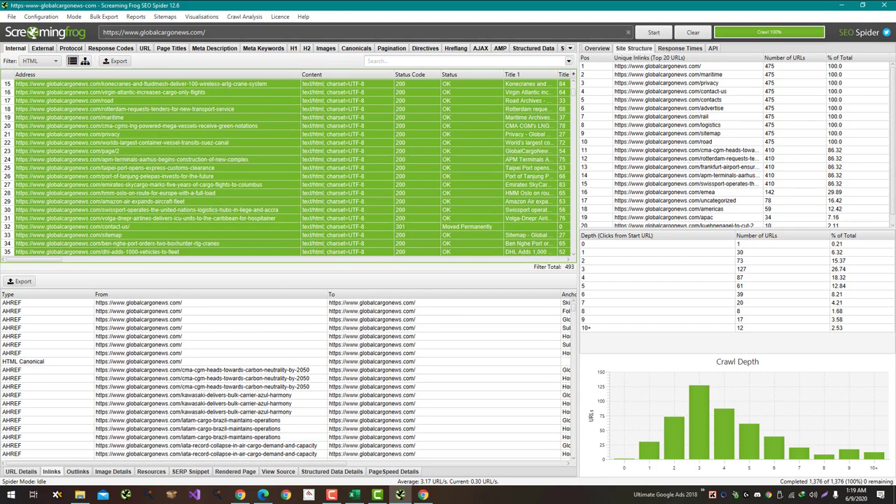
{"action": "key", "text": "shift+Down"}
{"action": "key", "text": "shift+Down"}
{"action": "key", "text": "shift+Down"}
{"action": "key", "text": "shift+Down"}
{"action": "key", "text": "shift+Down"}
{"action": "key", "text": "shift+Down"}
{"action": "key", "text": "shift+Down"}
{"action": "key", "text": "shift+Down"}
{"action": "key", "text": "shift+Down"}
{"action": "key", "text": "shift+Down"}
{"action": "key", "text": "shift+Down"}
{"action": "key", "text": "shift+Down"}
{"action": "key", "text": "shift+Down"}
{"action": "key", "text": "shift+Down"}
{"action": "key", "text": "shift+Down"}
{"action": "key", "text": "shift+Down"}
{"action": "key", "text": "shift+Down"}
{"action": "key", "text": "shift+Down"}
{"action": "key", "text": "shift+Down"}
{"action": "key", "text": "shift+Down"}
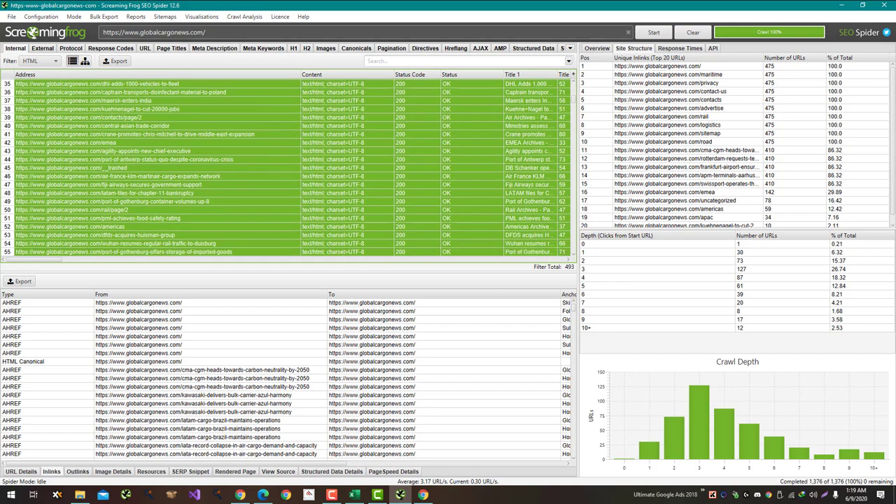
{"action": "key", "text": "shift+Down"}
{"action": "key", "text": "shift+Down"}
{"action": "key", "text": "shift+Down"}
{"action": "key", "text": "shift+Down"}
{"action": "key", "text": "shift+Down"}
{"action": "key", "text": "shift+Down"}
{"action": "key", "text": "shift+Down"}
{"action": "key", "text": "shift+Down"}
{"action": "key", "text": "shift+Down"}
{"action": "key", "text": "shift+Down"}
{"action": "key", "text": "shift+Down"}
{"action": "key", "text": "shift+Down"}
{"action": "key", "text": "shift+Down"}
{"action": "key", "text": "shift+Down"}
{"action": "key", "text": "shift+Down"}
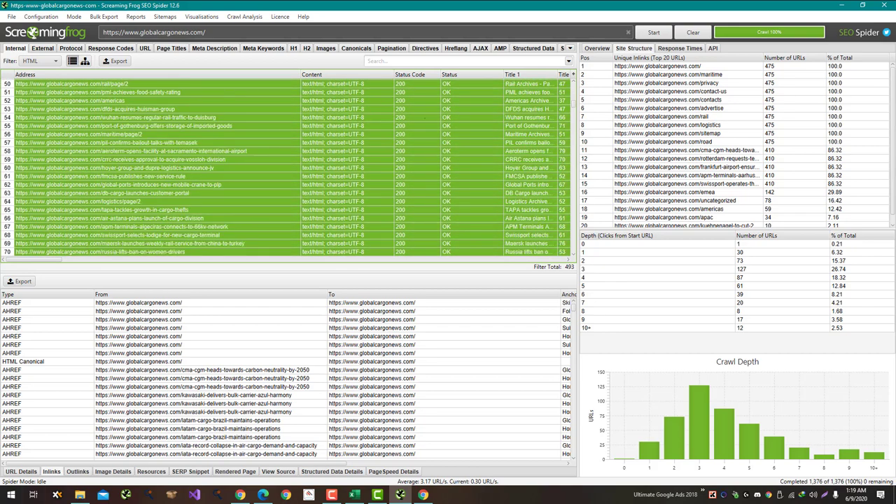
{"action": "left_click_drag", "start_coordinate": [573, 104], "coordinate": [573, 251]}
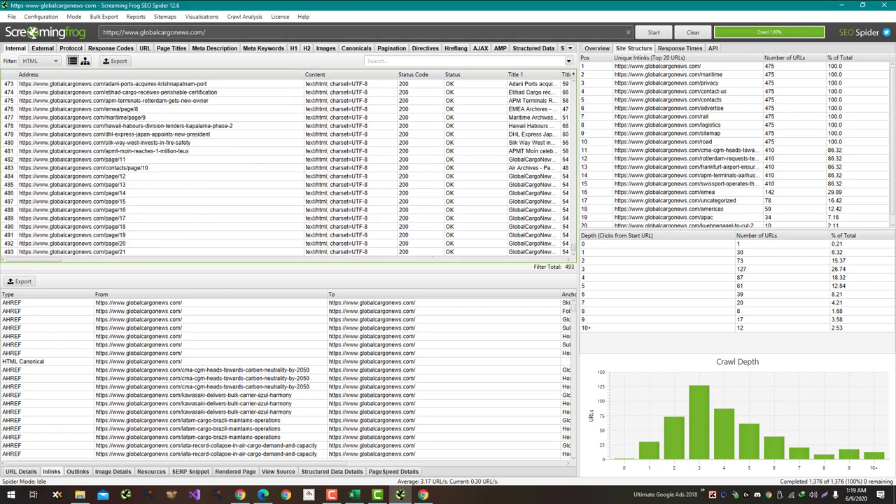
{"action": "key", "text": "ctrl+a"}
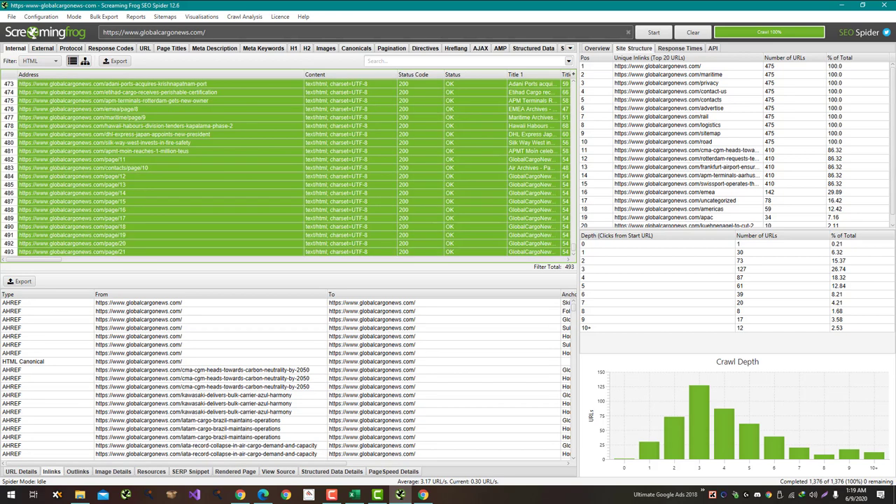
{"action": "right_click", "coordinate": [100, 235]}
{"action": "key", "text": "alt+Tab"}
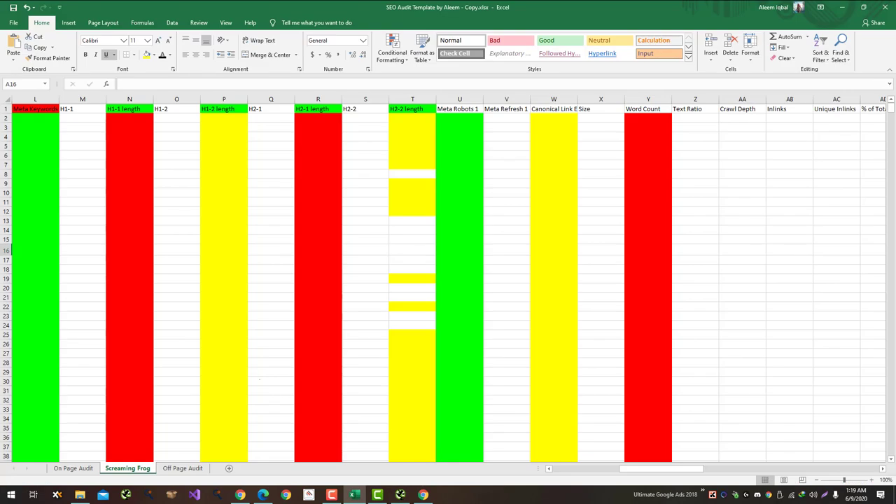
{"action": "left_click_drag", "start_coordinate": [662, 469], "coordinate": [594, 468]}
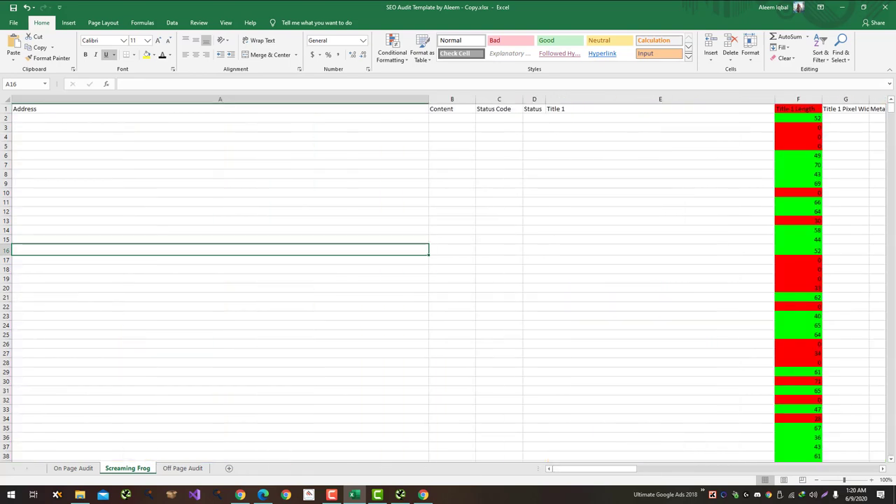
Step: Paste the copied crawl rows at cell A2 and scroll across to check the columns
{"action": "left_click", "coordinate": [63, 117]}
{"action": "key", "text": "ctrl+v"}
{"action": "left_click", "coordinate": [499, 297]}
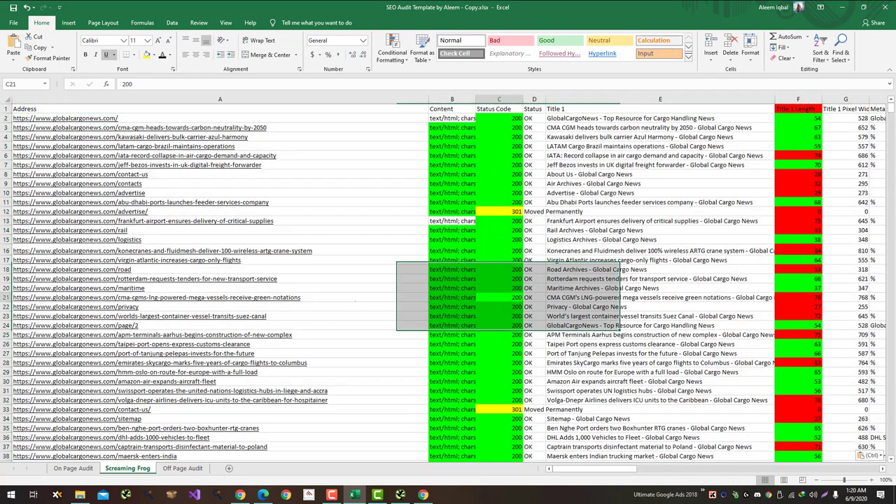
{"action": "left_click_drag", "start_coordinate": [595, 468], "coordinate": [670, 468]}
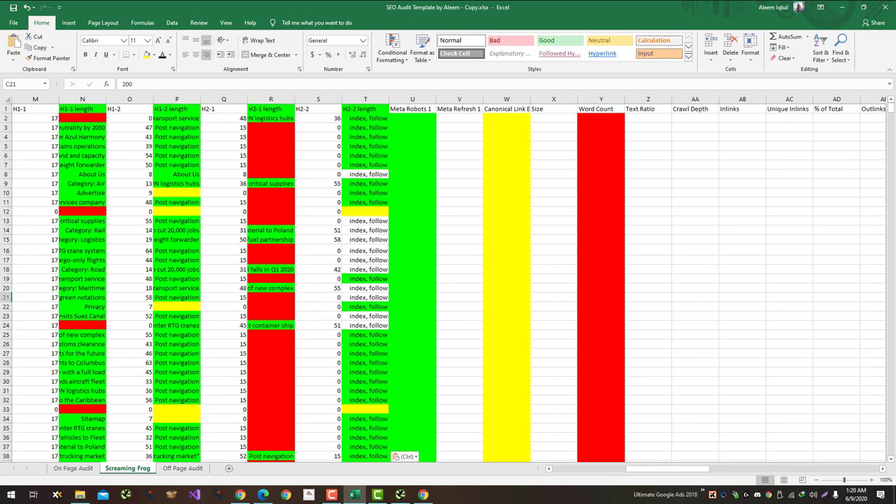
{"action": "left_click", "coordinate": [400, 495]}
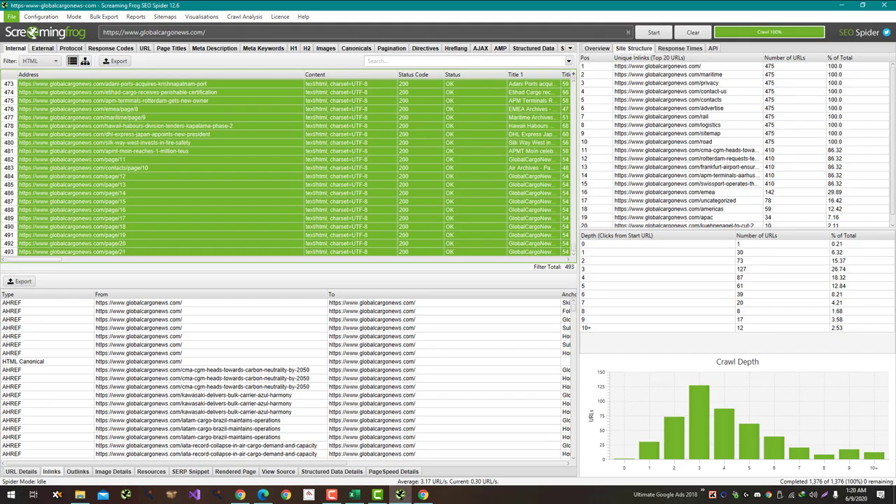
Step: Review the crawl table's columns, then jump to the top of the Excel Screaming Frog sheet
{"action": "left_click_drag", "start_coordinate": [35, 260], "coordinate": [256, 259]}
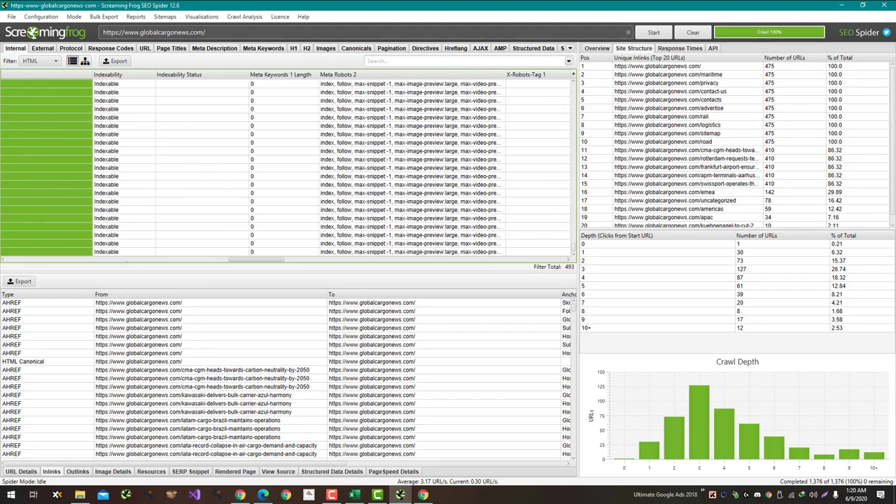
{"action": "left_click_drag", "start_coordinate": [256, 260], "coordinate": [234, 259]}
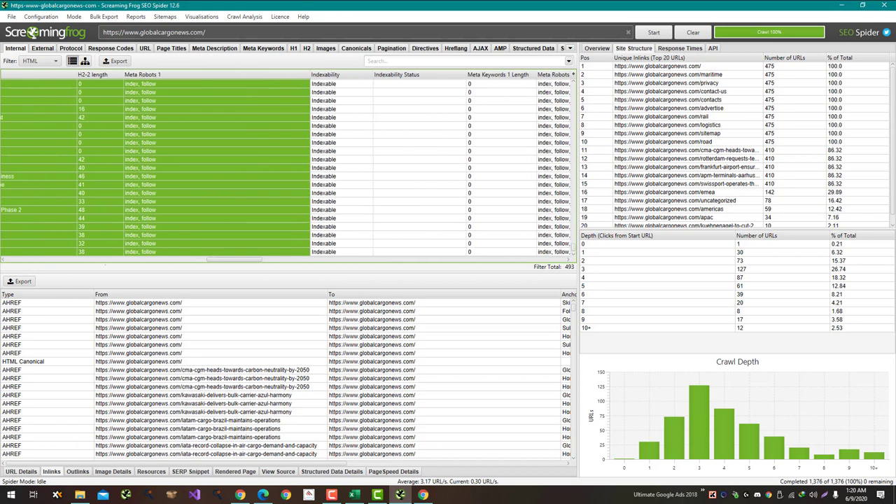
{"action": "key", "text": "alt+Tab"}
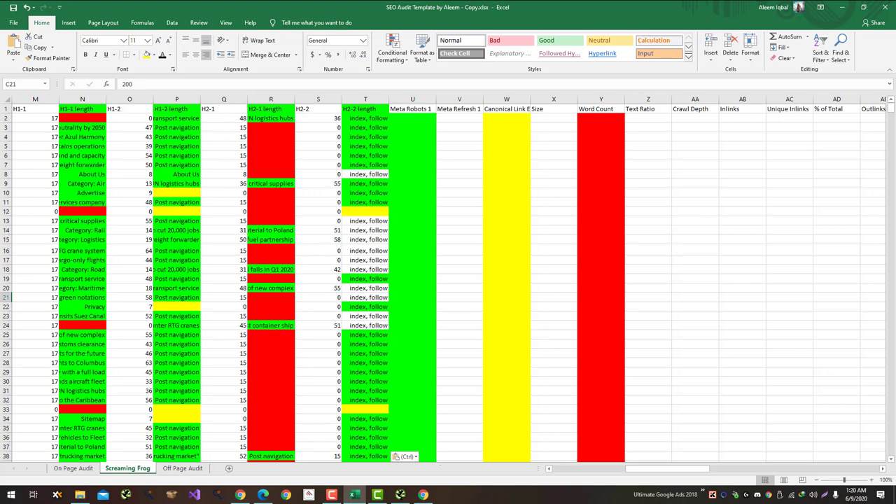
{"action": "left_click_drag", "start_coordinate": [664, 468], "coordinate": [630, 468]}
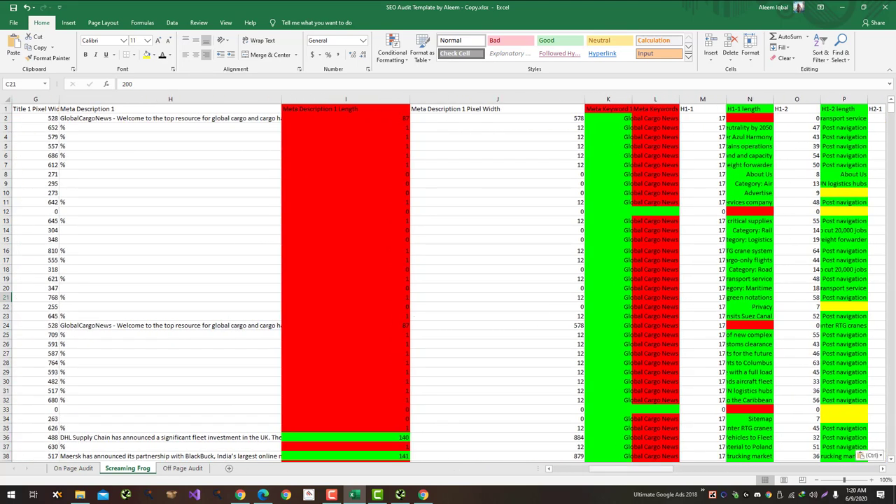
{"action": "left_click", "coordinate": [497, 315]}
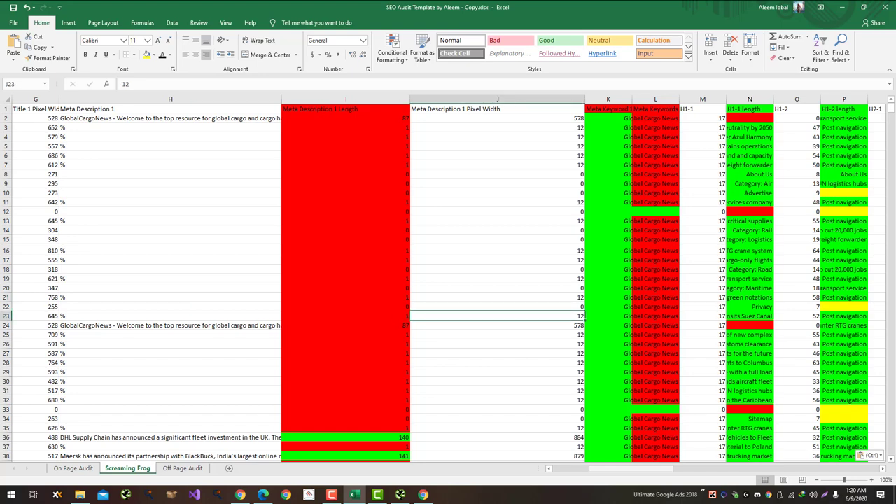
{"action": "key", "text": "ctrl+Home"}
{"action": "left_click_drag", "start_coordinate": [595, 468], "coordinate": [594, 468]}
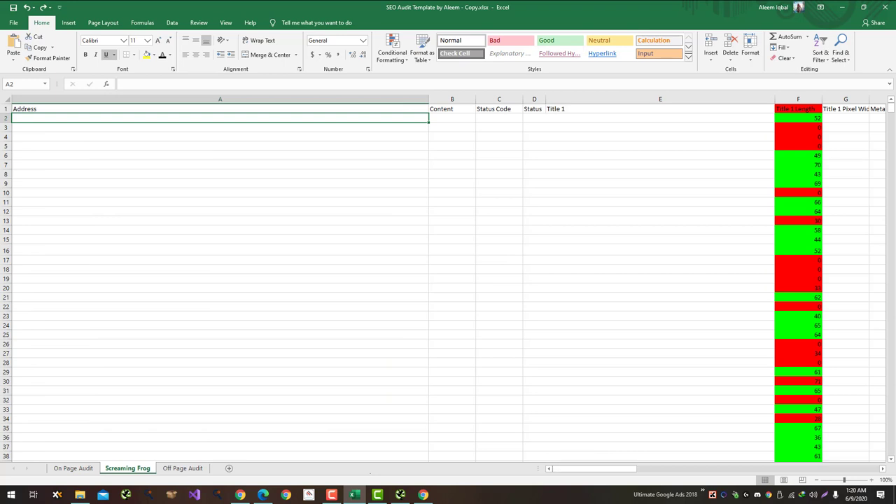
Step: Visit the Off Page Audit sheet, entering 'Bad', then return to the Screaming Frog sheet
{"action": "key", "text": "ctrl+Page_Down"}
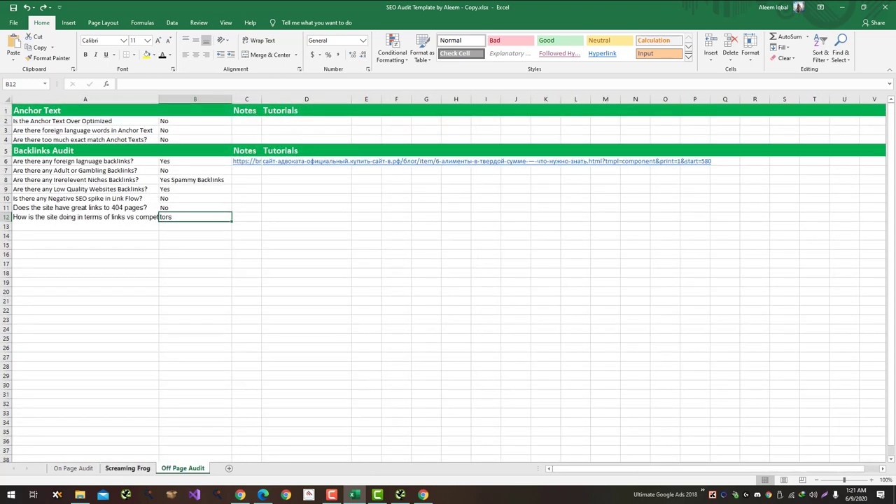
{"action": "type", "text": "Bad"}
{"action": "key", "text": "ctrl+Page_Up"}
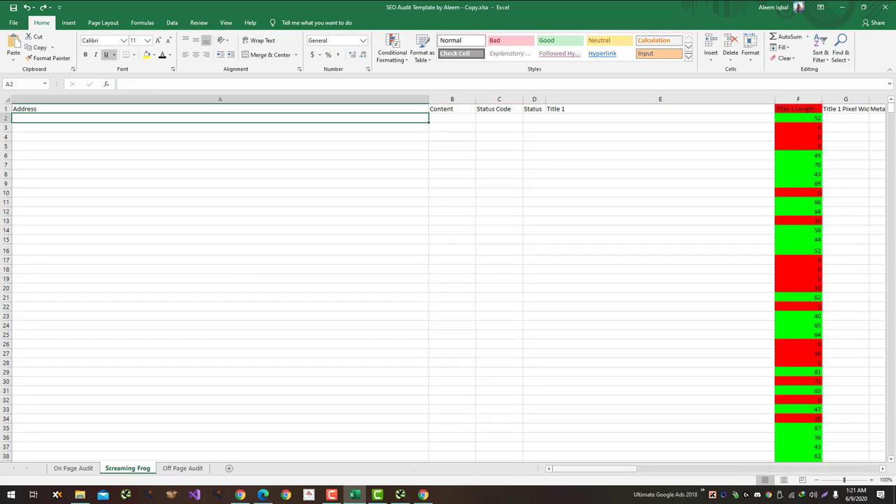
{"action": "left_click_drag", "start_coordinate": [598, 468], "coordinate": [631, 469]}
Step: Compare the crawler's columns, then bring up SEO Audit Template by Aleem.xlsx
{"action": "left_click", "coordinate": [399, 494]}
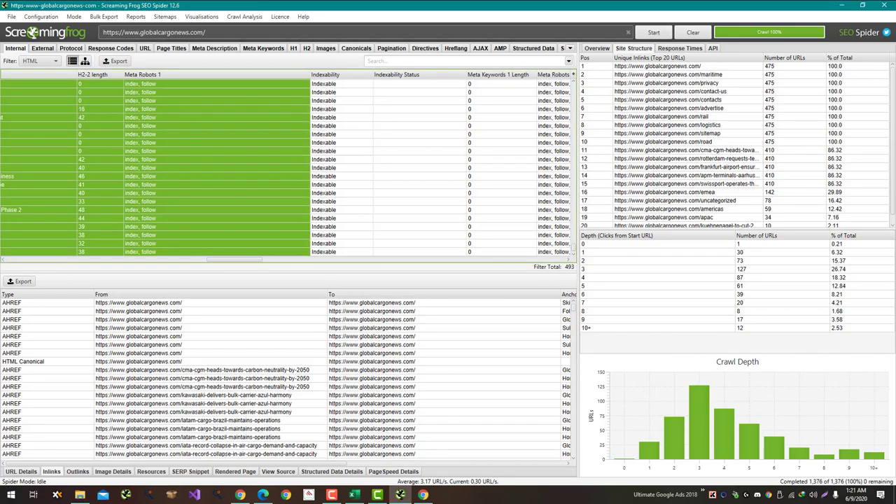
{"action": "left_click_drag", "start_coordinate": [234, 259], "coordinate": [33, 259]}
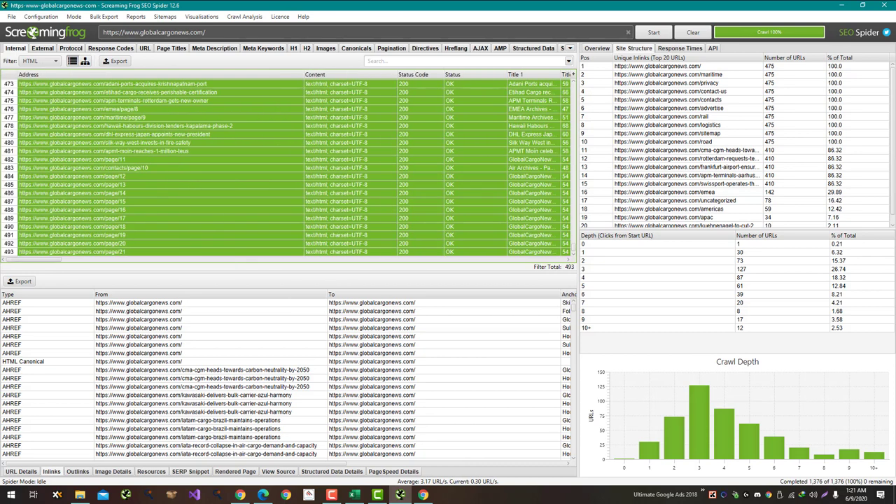
{"action": "scroll", "coordinate": [287, 166], "scroll_direction": "up", "scroll_amount": 20}
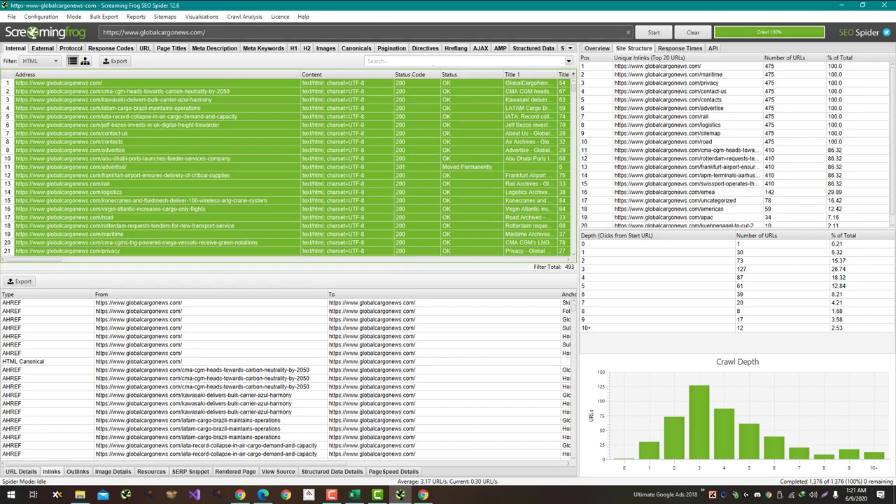
{"action": "key", "text": "alt+Tab"}
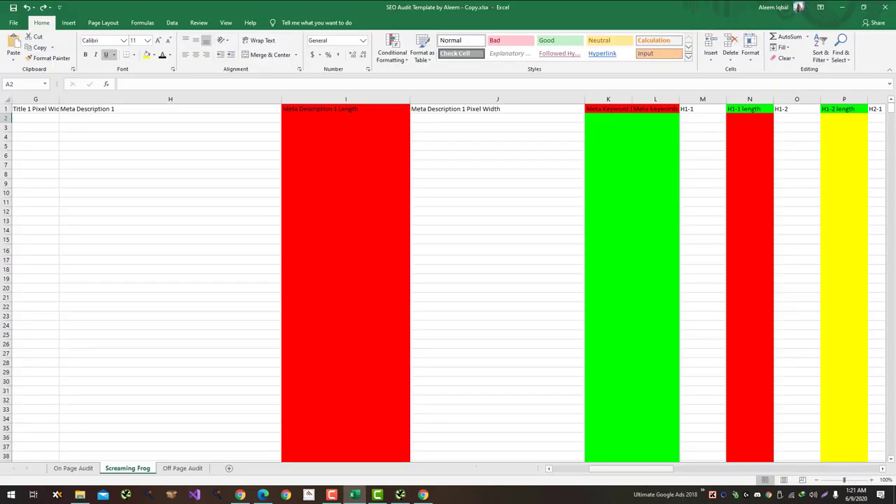
{"action": "left_click_drag", "start_coordinate": [629, 468], "coordinate": [591, 468]}
{"action": "key", "text": "alt+Tab"}
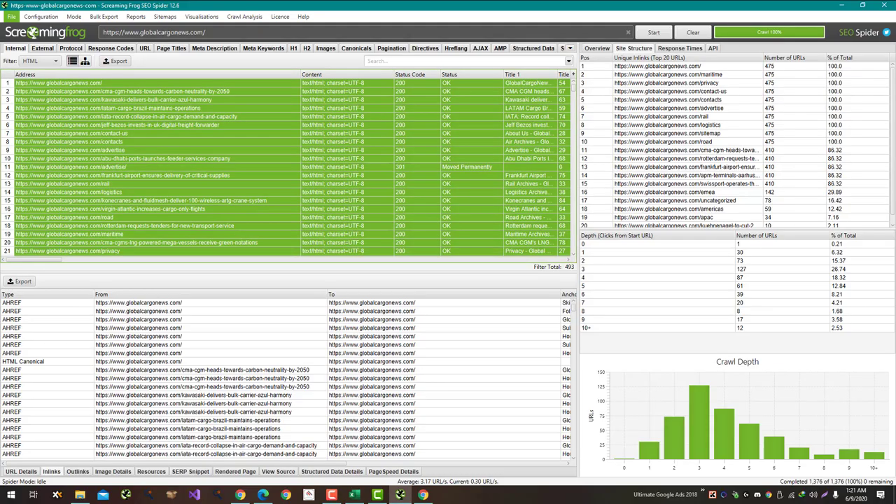
{"action": "key", "text": "alt+Tab"}
{"action": "key", "text": "alt+Tab"}
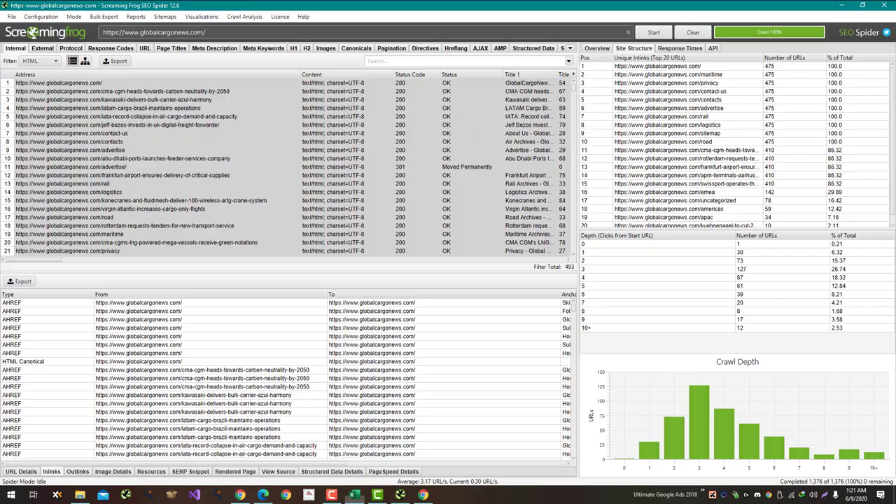
{"action": "key", "text": "alt+Tab"}
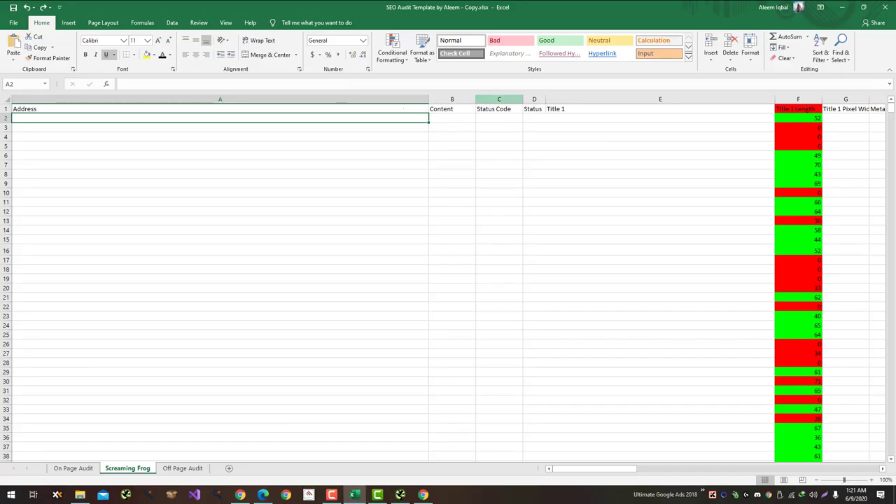
{"action": "key", "text": "alt+Tab"}
{"action": "key", "text": "alt+Tab"}
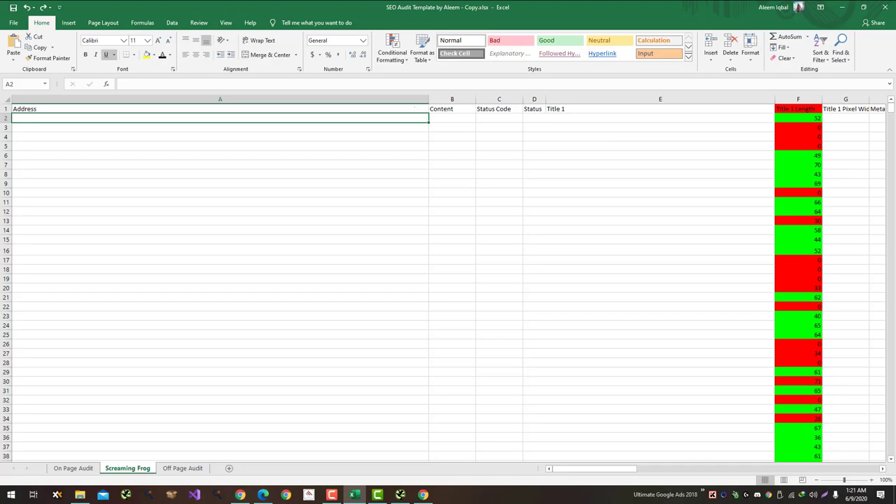
Step: Widen the Status column (D) of the Screaming Frog sheet
{"action": "left_click_drag", "start_coordinate": [657, 109], "coordinate": [532, 165]}
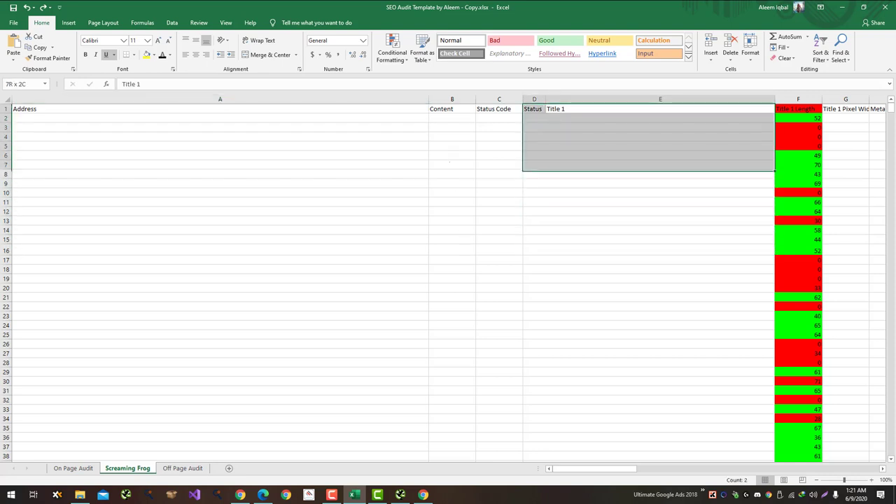
{"action": "left_click_drag", "start_coordinate": [545, 99], "coordinate": [553, 109]}
{"action": "left_click", "coordinate": [553, 109]}
{"action": "right_click", "coordinate": [578, 99]}
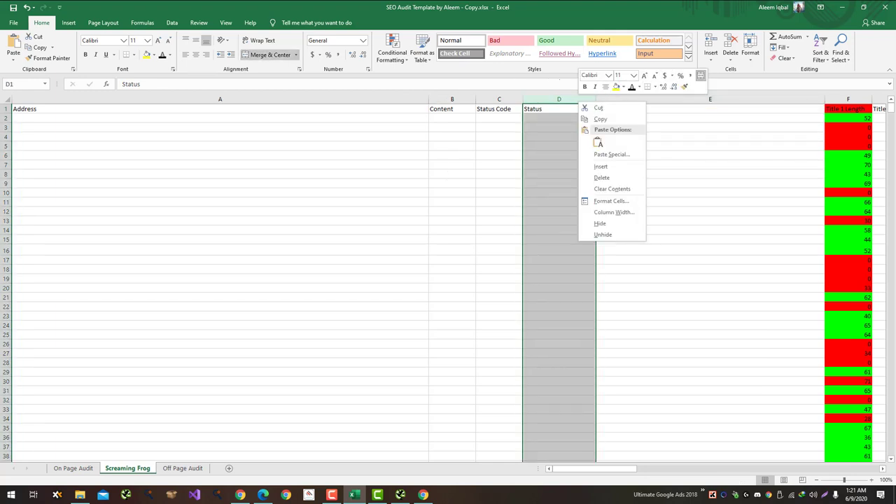
{"action": "left_click", "coordinate": [700, 76]}
{"action": "key", "text": "shift+Right"}
{"action": "left_click", "coordinate": [709, 155]}
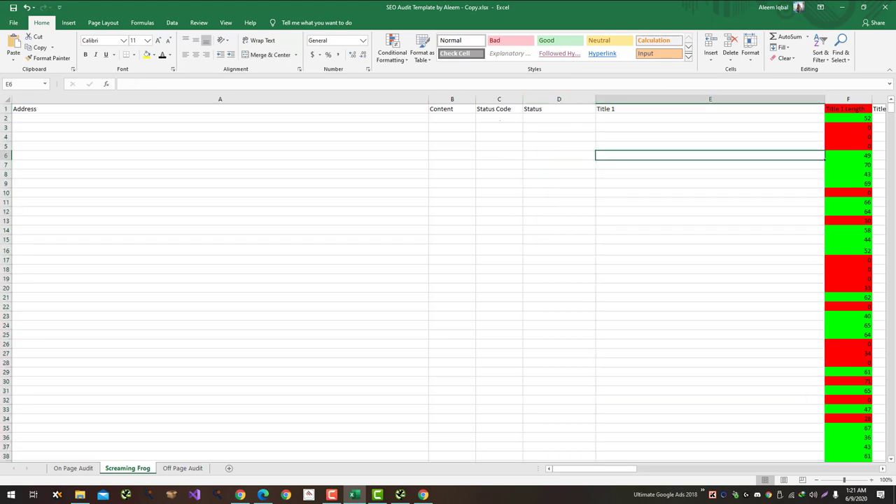
{"action": "left_click", "coordinate": [710, 118]}
{"action": "left_click", "coordinate": [559, 109]}
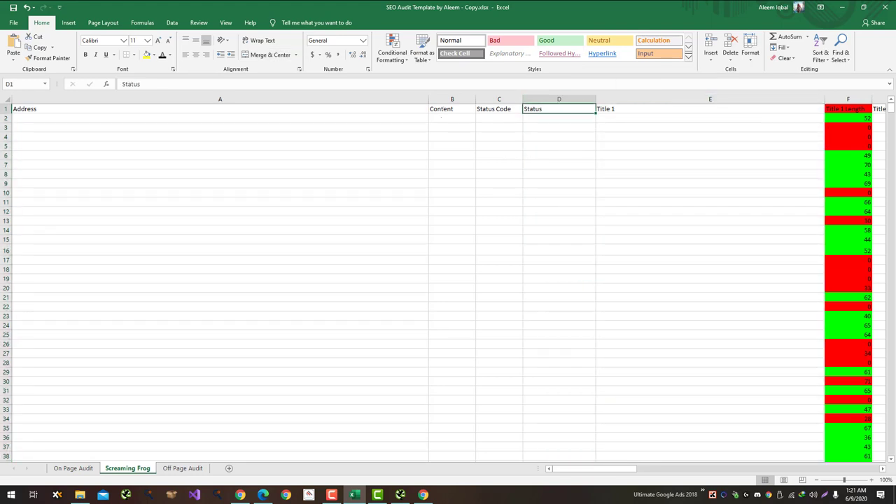
{"action": "left_click_drag", "start_coordinate": [558, 109], "coordinate": [558, 164]}
{"action": "left_click", "coordinate": [710, 145]}
Step: Widen the Title 1 Pixel Width column (G), comparing against the crawler's columns
{"action": "key", "text": "alt+Tab"}
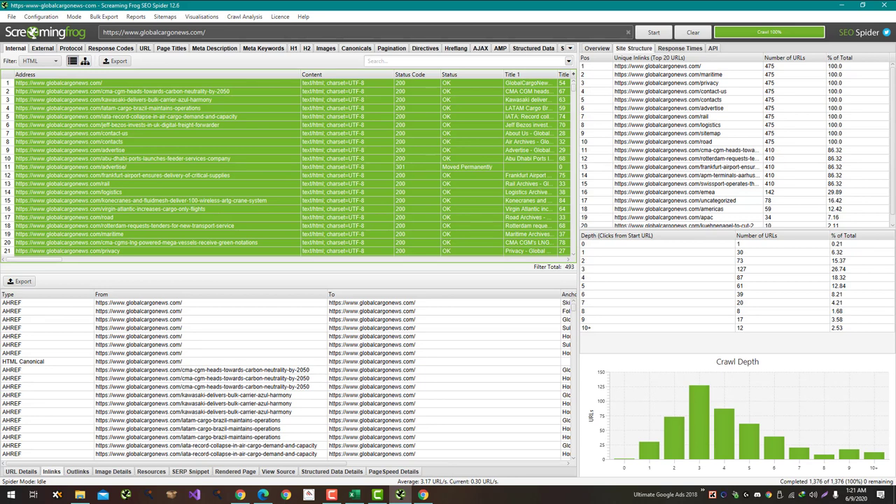
{"action": "left_click_drag", "start_coordinate": [34, 259], "coordinate": [67, 259]}
{"action": "key", "text": "alt+Tab"}
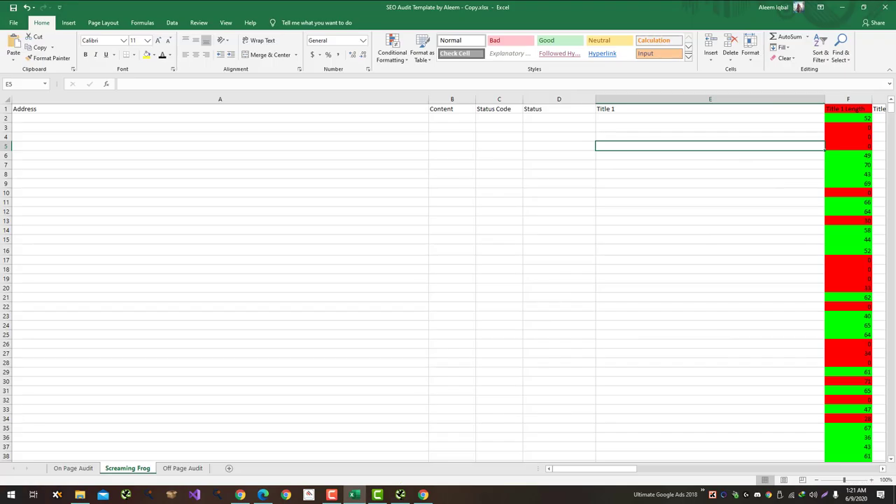
{"action": "key", "text": "alt+Tab"}
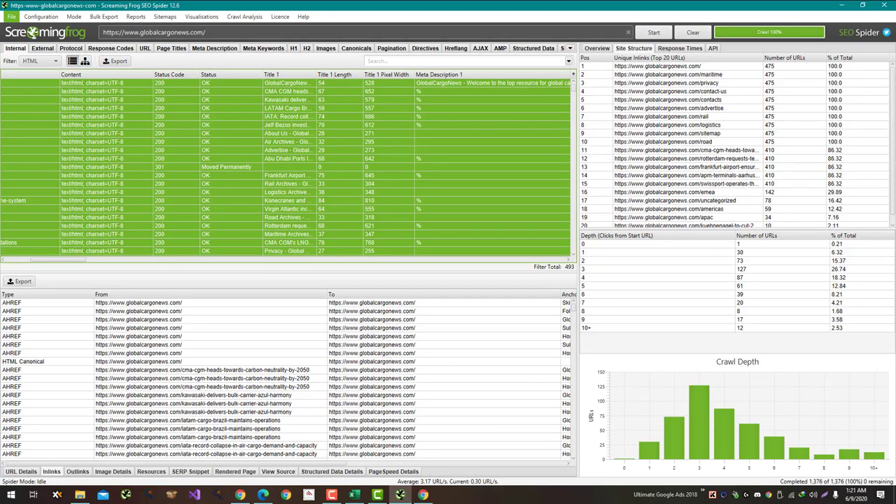
{"action": "key", "text": "alt+Tab"}
{"action": "left_click_drag", "start_coordinate": [581, 468], "coordinate": [586, 468]}
{"action": "left_click_drag", "start_coordinate": [502, 99], "coordinate": [580, 98]}
{"action": "key", "text": "alt+Tab"}
{"action": "left_click_drag", "start_coordinate": [58, 260], "coordinate": [108, 259]}
{"action": "key", "text": "alt+Tab"}
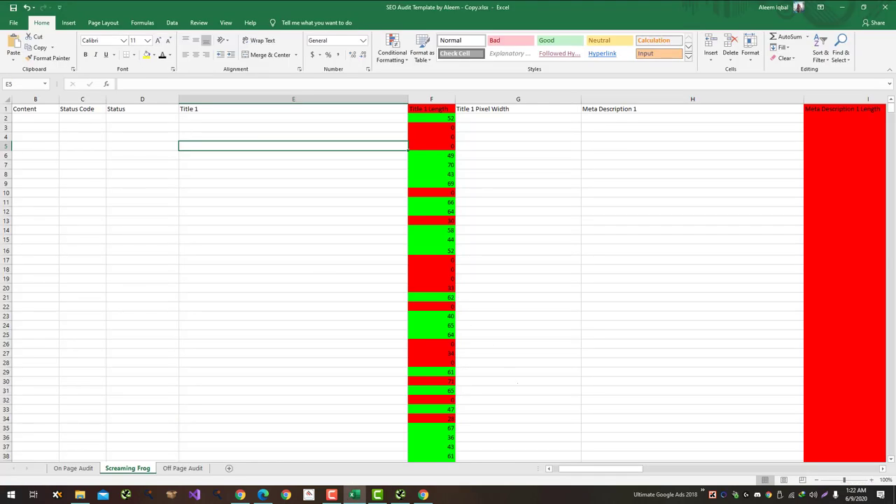
{"action": "left_click_drag", "start_coordinate": [602, 469], "coordinate": [631, 468]}
{"action": "key", "text": "alt+Tab"}
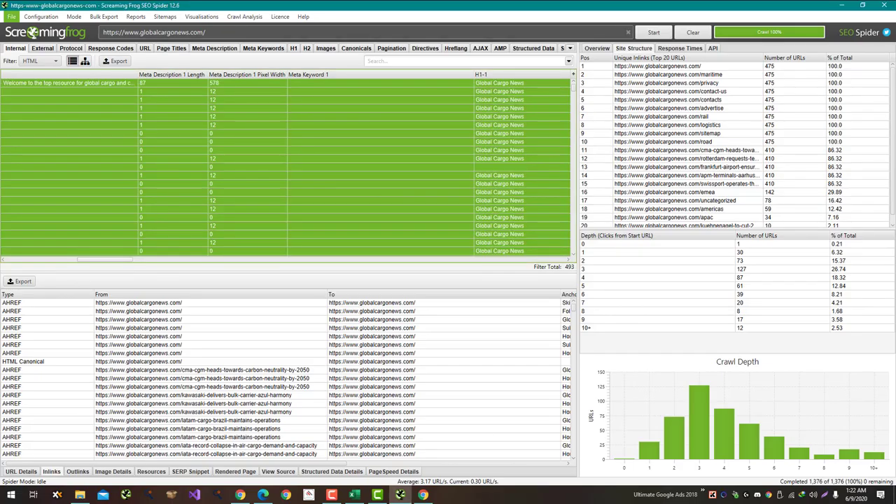
{"action": "left_click_drag", "start_coordinate": [105, 259], "coordinate": [126, 259]}
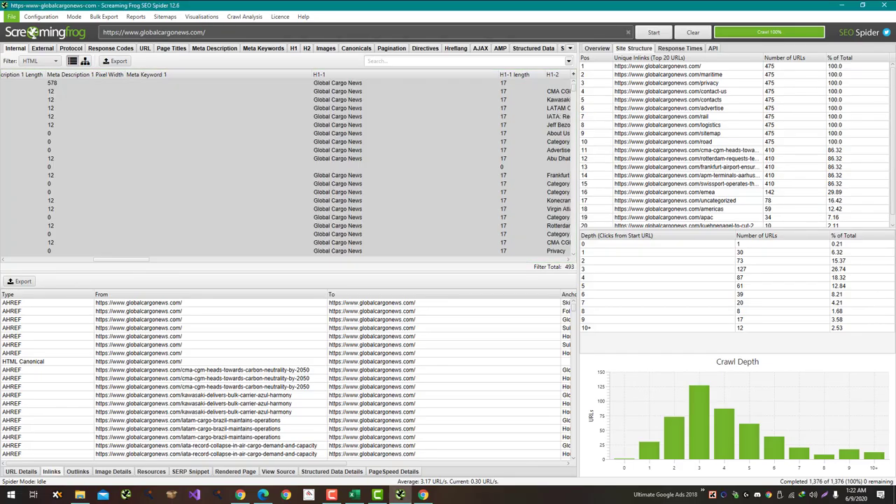
{"action": "key", "text": "alt+Tab"}
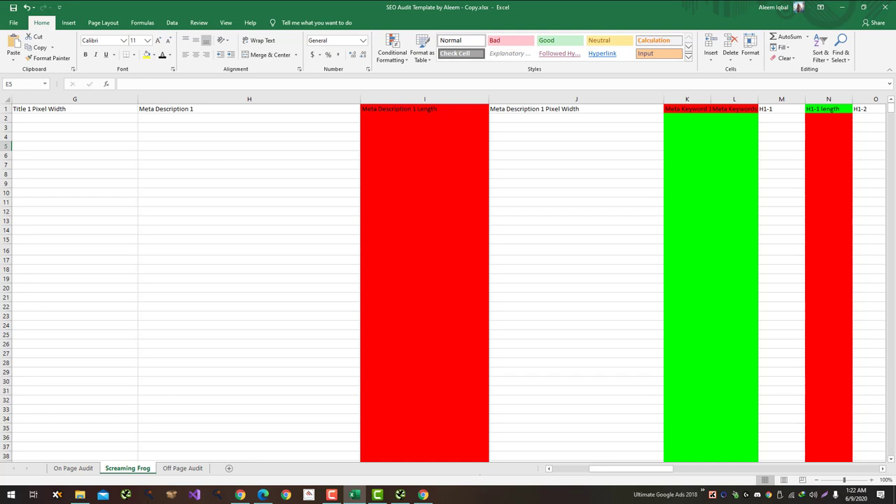
Step: Widen the Meta Keyword 1 and Meta Keywords 1 Length columns (K and L)
{"action": "left_click", "coordinate": [75, 145]}
{"action": "left_click_drag", "start_coordinate": [686, 109], "coordinate": [686, 229]}
{"action": "left_click_drag", "start_coordinate": [710, 99], "coordinate": [750, 99]}
{"action": "key", "text": "alt+Tab"}
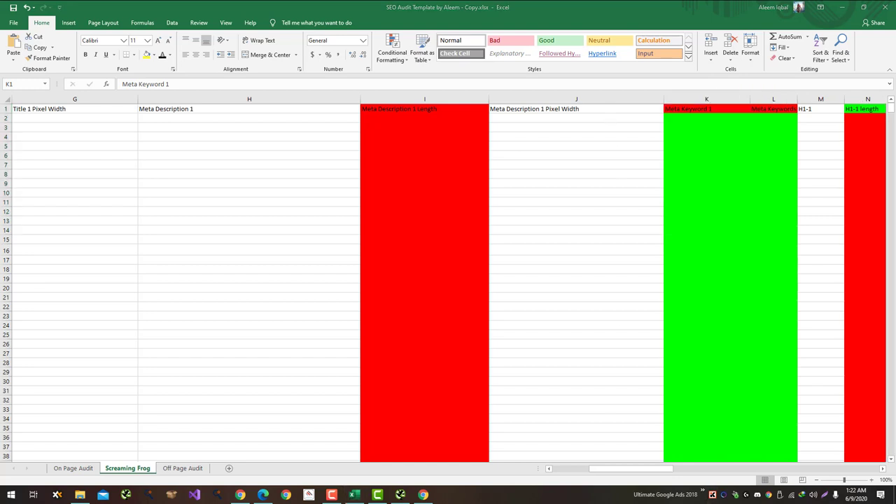
{"action": "key", "text": "alt+Tab"}
{"action": "left_click", "coordinate": [774, 109]}
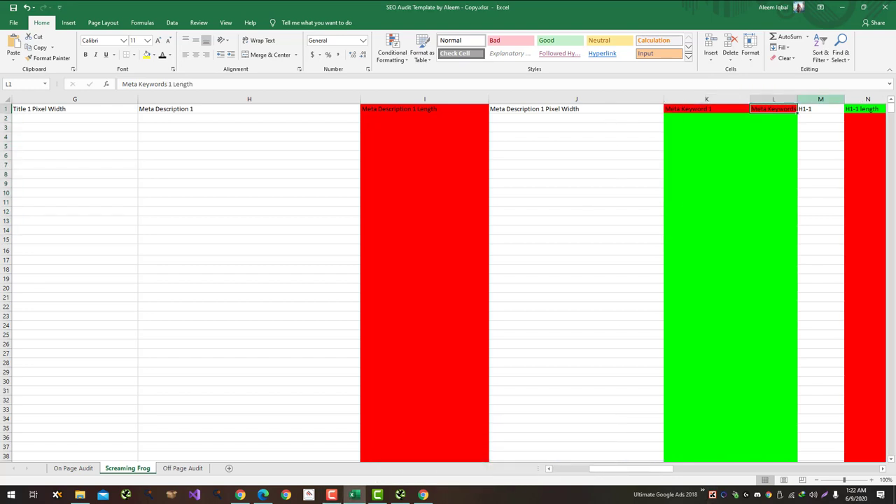
{"action": "left_click_drag", "start_coordinate": [797, 99], "coordinate": [834, 98]}
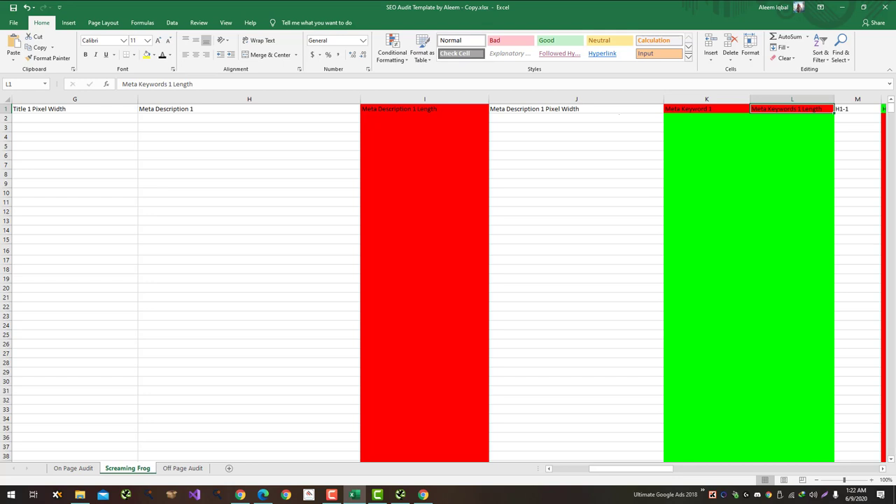
{"action": "key", "text": "alt+Tab"}
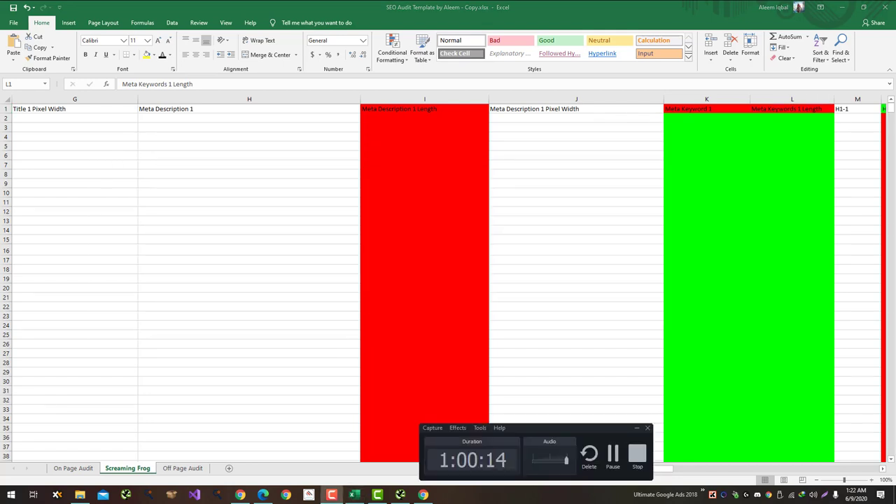
Step: Drag Meta Keywords 1 Length left to sit directly beside Meta Keyword 1
{"action": "key", "text": "alt+Tab"}
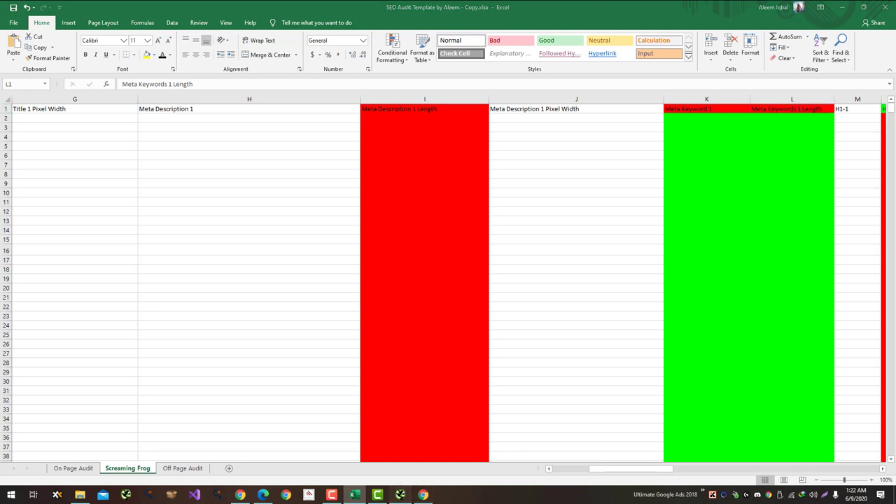
{"action": "left_click", "coordinate": [400, 494]}
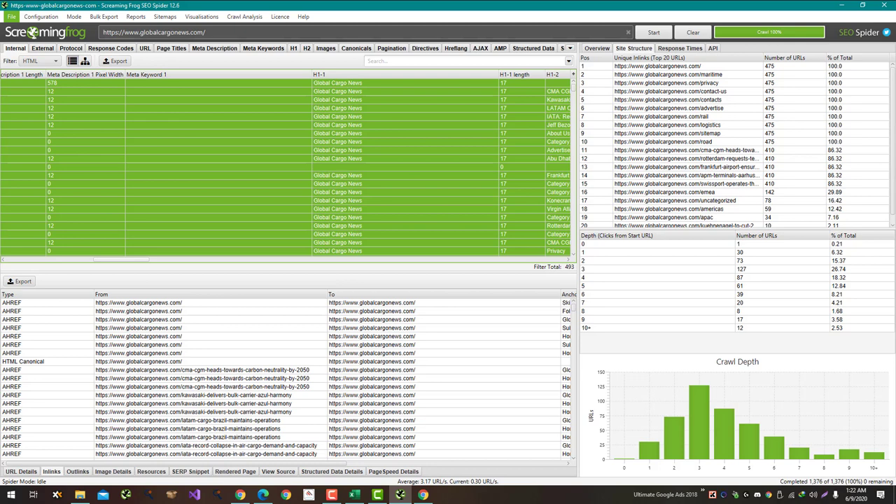
{"action": "key", "text": "alt+Tab"}
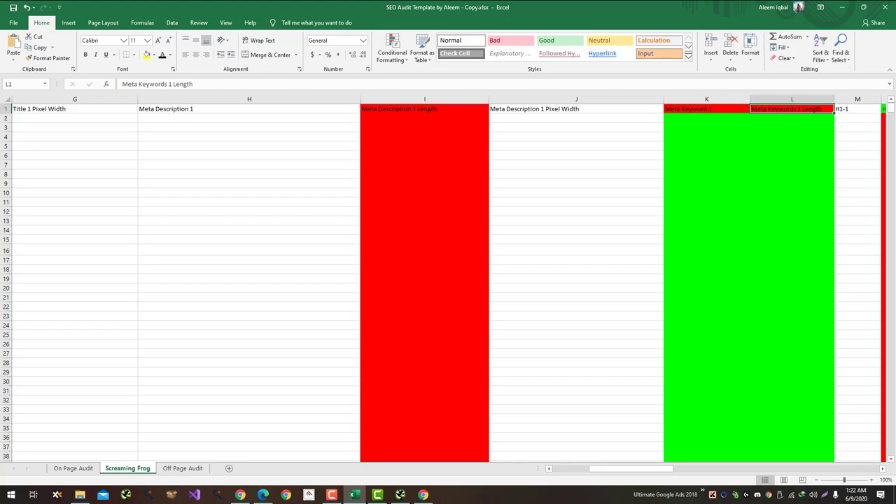
{"action": "key", "text": "alt+Tab"}
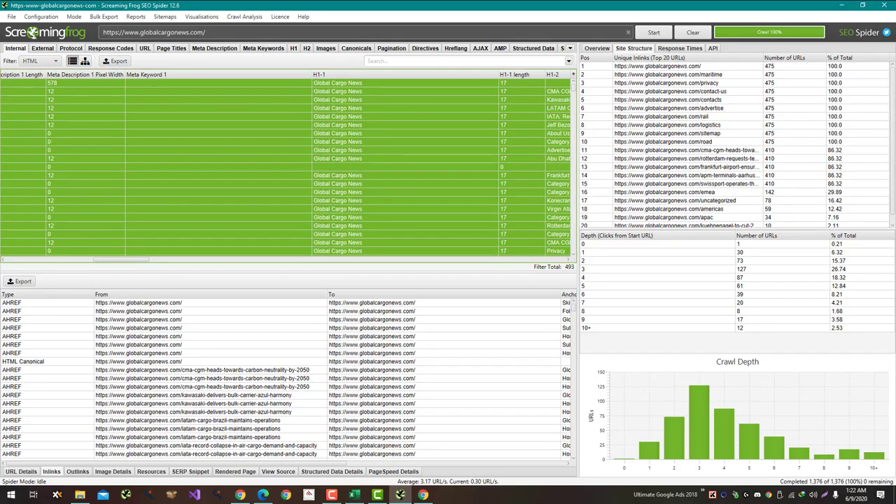
{"action": "scroll", "coordinate": [333, 164], "scroll_direction": "right", "scroll_amount": 5}
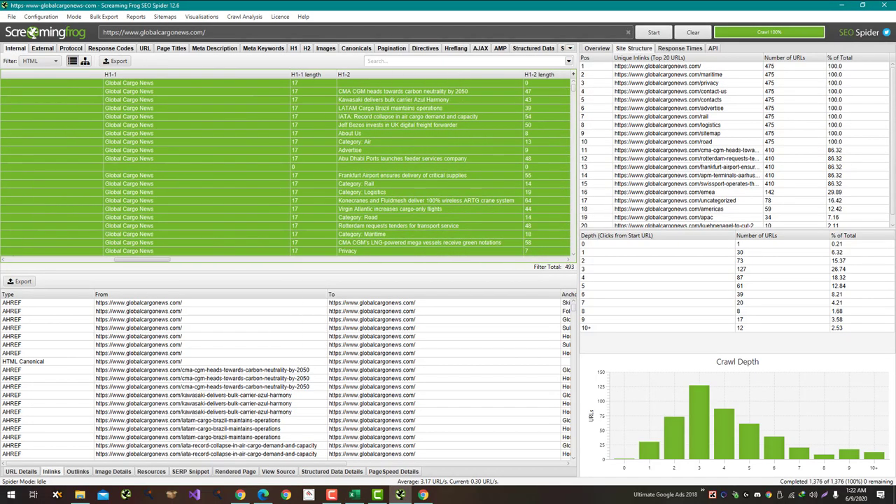
{"action": "scroll", "coordinate": [285, 163], "scroll_direction": "right", "scroll_amount": 8}
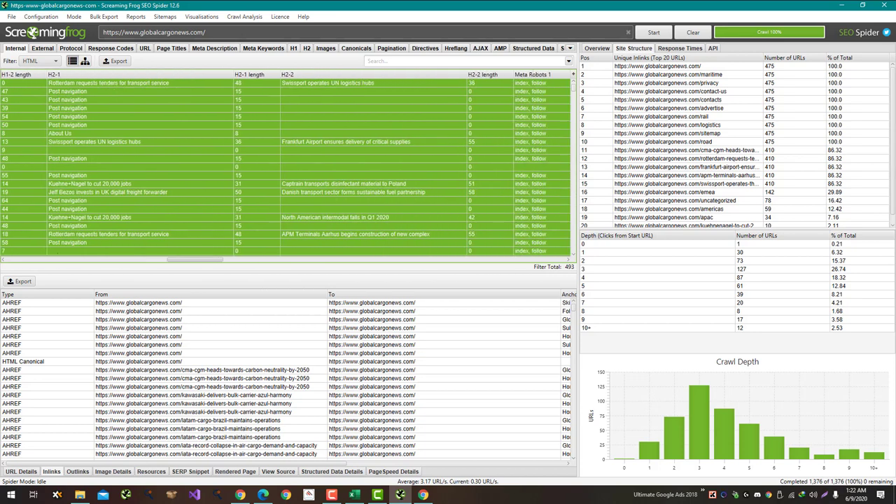
{"action": "scroll", "coordinate": [285, 164], "scroll_direction": "right", "scroll_amount": 8}
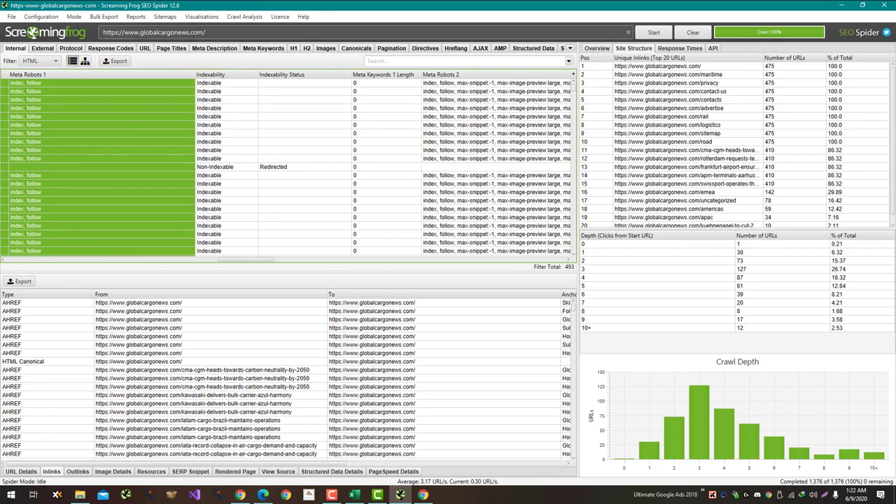
{"action": "left_click_drag", "start_coordinate": [381, 74], "coordinate": [20, 74]}
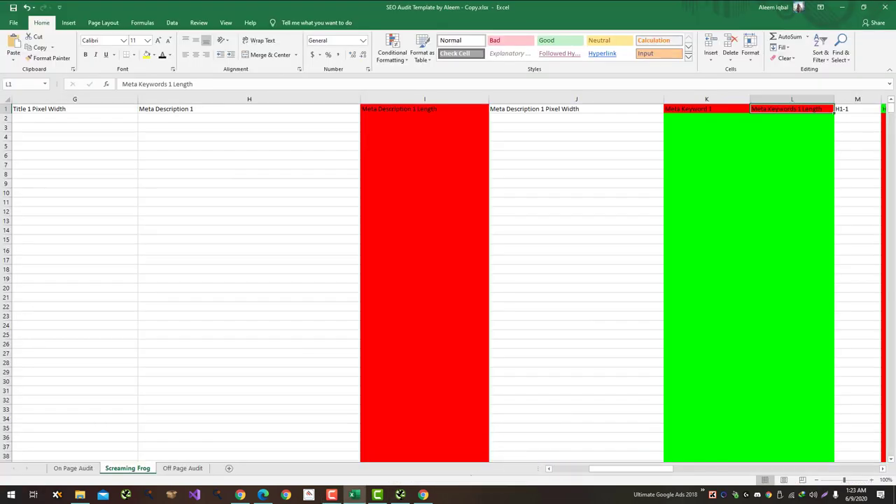
{"action": "left_click_drag", "start_coordinate": [631, 468], "coordinate": [643, 469]}
{"action": "key", "text": "alt+Tab"}
{"action": "key", "text": "alt+Tab"}
{"action": "key", "text": "Tab"}
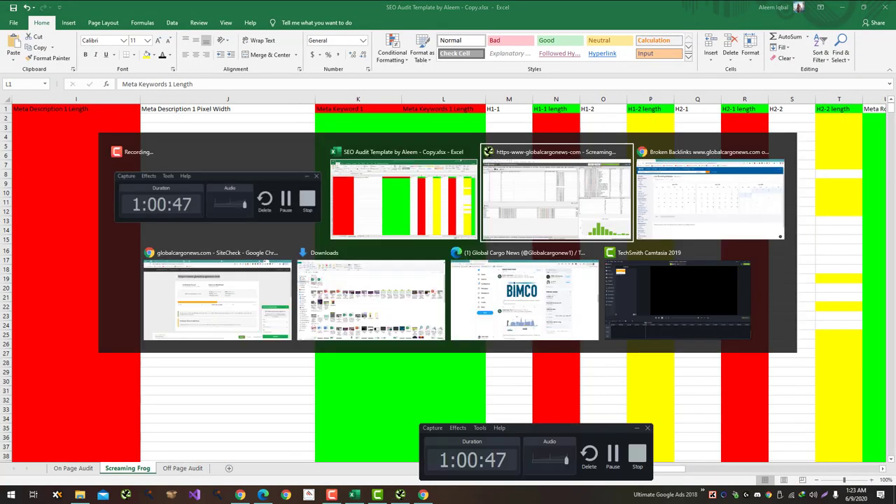
{"action": "scroll", "coordinate": [286, 166], "scroll_direction": "right", "scroll_amount": 5}
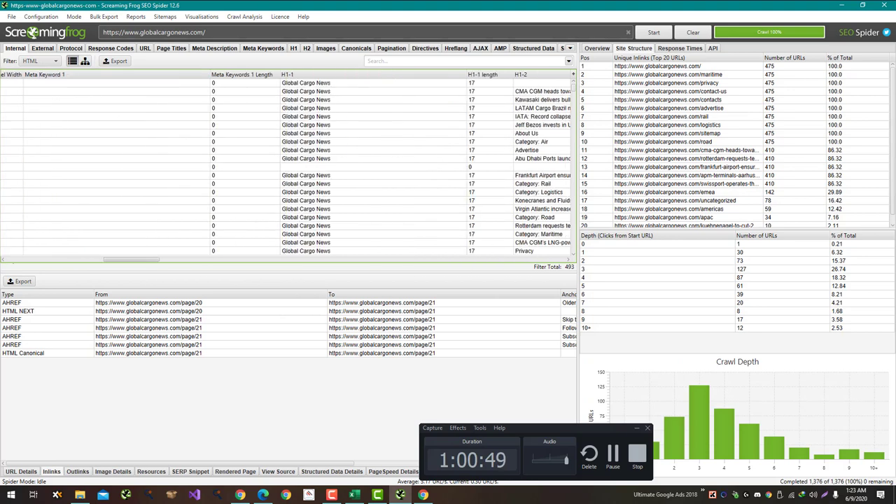
{"action": "key", "text": "alt+Tab"}
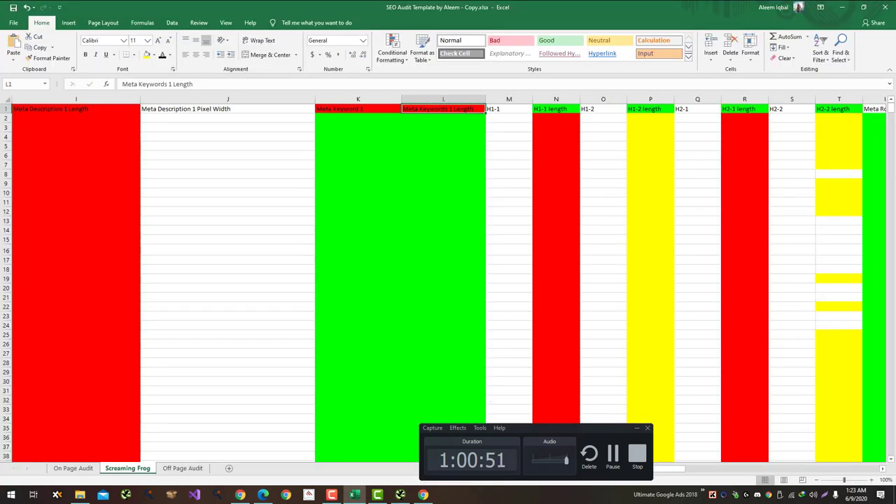
{"action": "scroll", "coordinate": [447, 280], "scroll_direction": "right", "scroll_amount": 4}
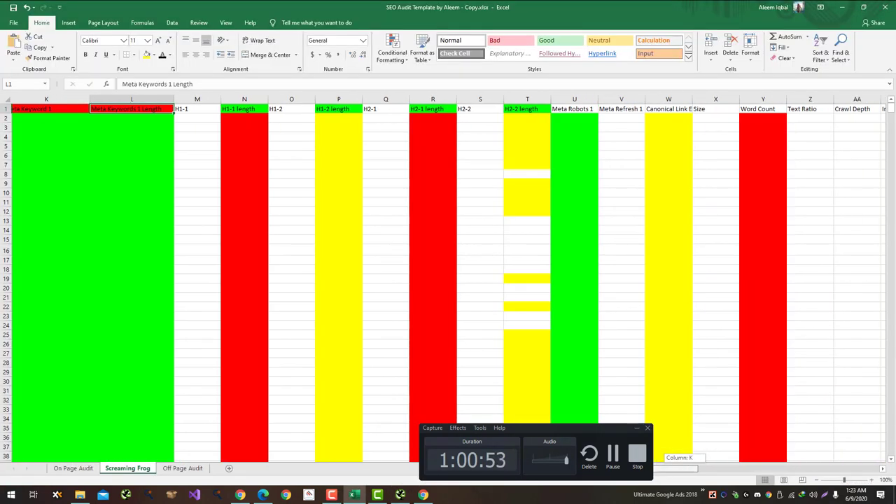
{"action": "key", "text": "alt+Tab"}
{"action": "key", "text": "alt+Tab"}
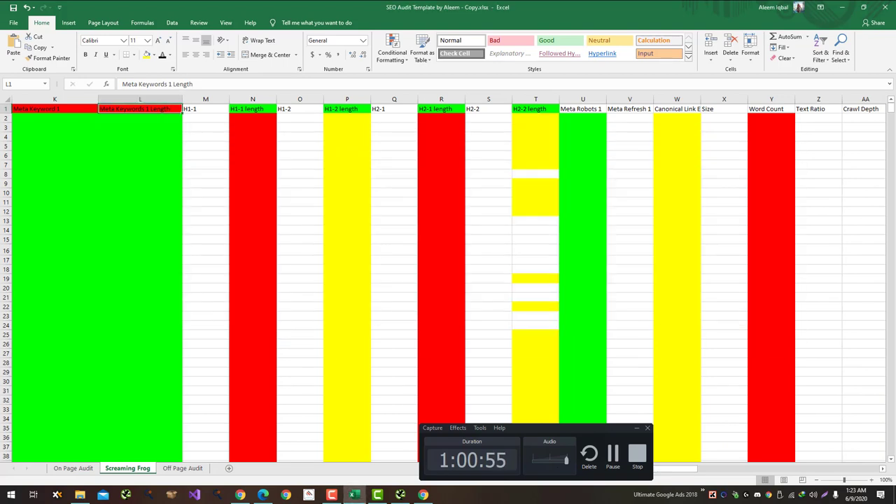
{"action": "key", "text": "alt+Tab"}
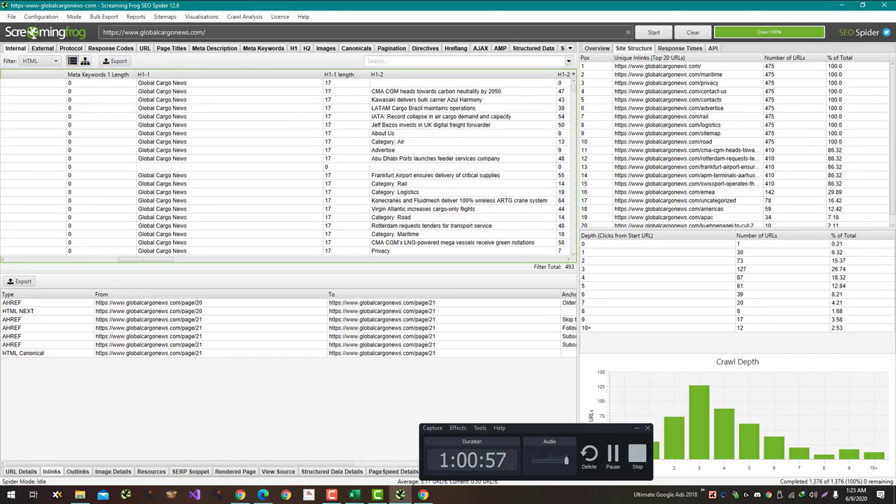
{"action": "scroll", "coordinate": [287, 165], "scroll_direction": "right", "scroll_amount": 5}
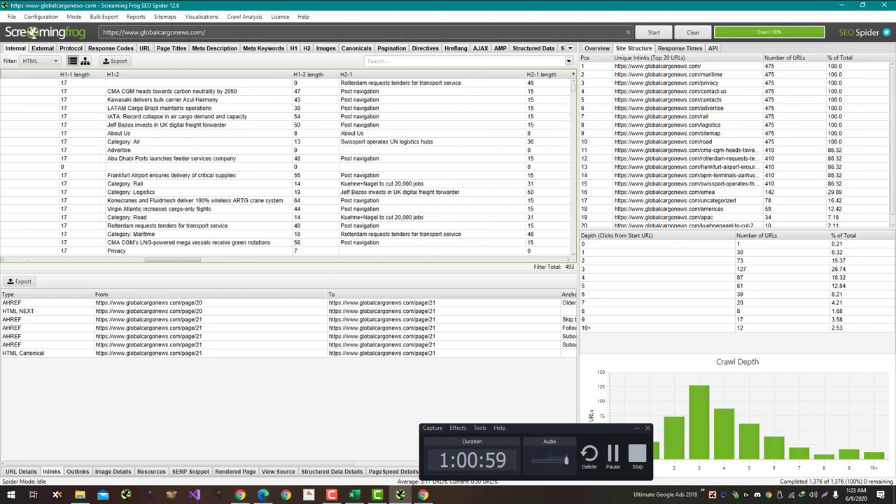
{"action": "scroll", "coordinate": [287, 164], "scroll_direction": "right", "scroll_amount": 1}
{"action": "key", "text": "alt+Tab"}
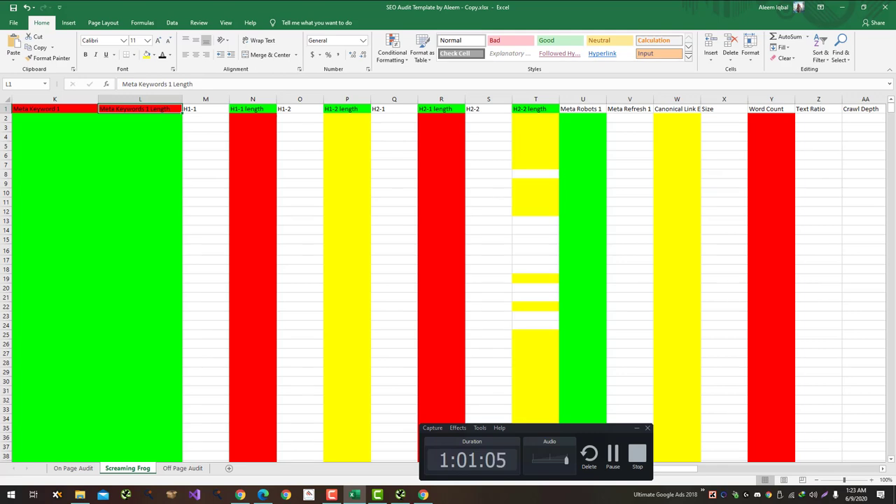
{"action": "key", "text": "alt+Tab"}
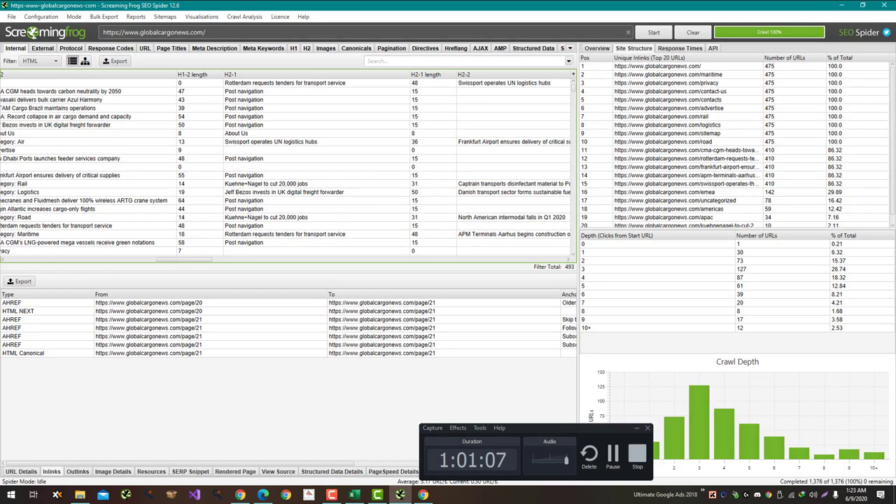
{"action": "key", "text": "alt+Tab"}
{"action": "key", "text": "alt+Tab"}
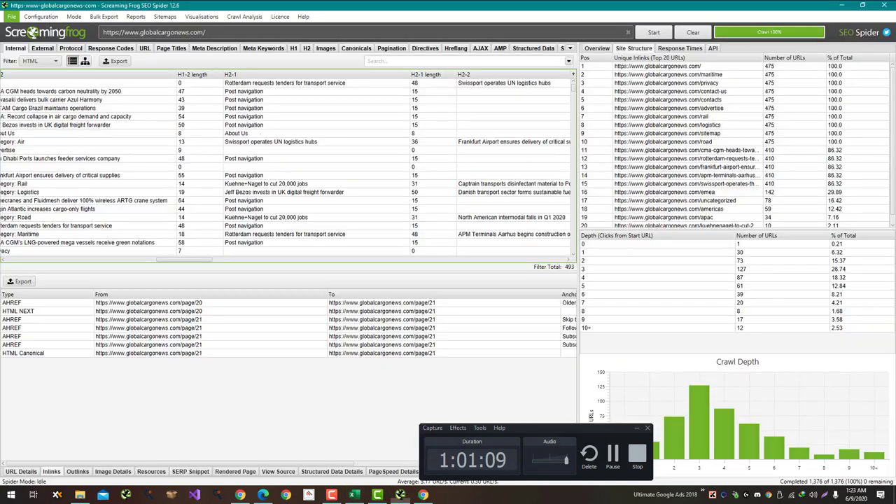
{"action": "scroll", "coordinate": [285, 163], "scroll_direction": "right", "scroll_amount": 5}
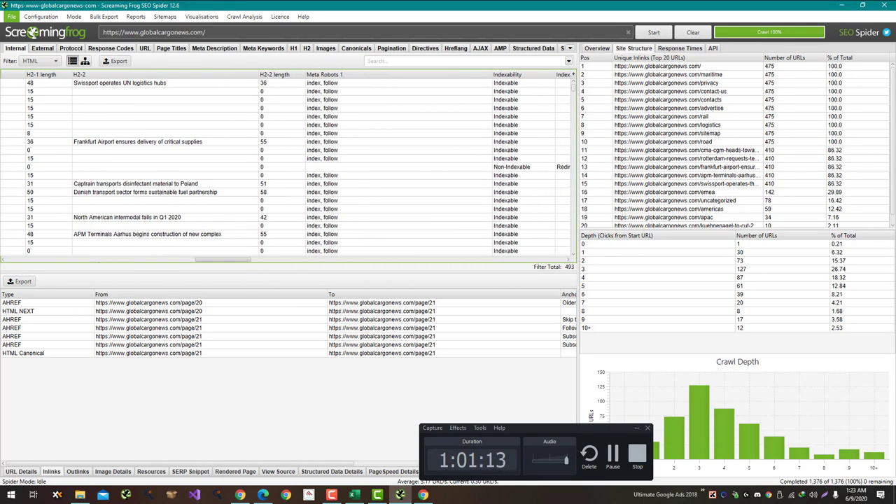
{"action": "scroll", "coordinate": [286, 163], "scroll_direction": "right", "scroll_amount": 1}
{"action": "key", "text": "alt+Tab"}
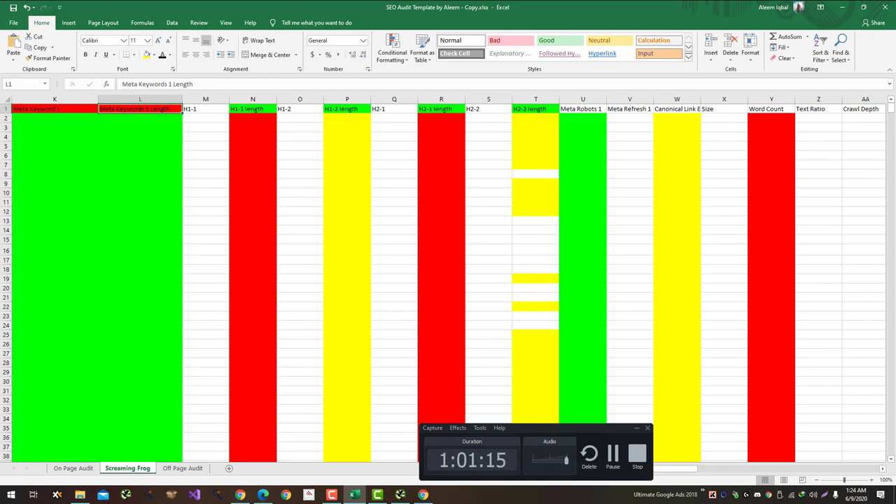
{"action": "key", "text": "alt+Tab"}
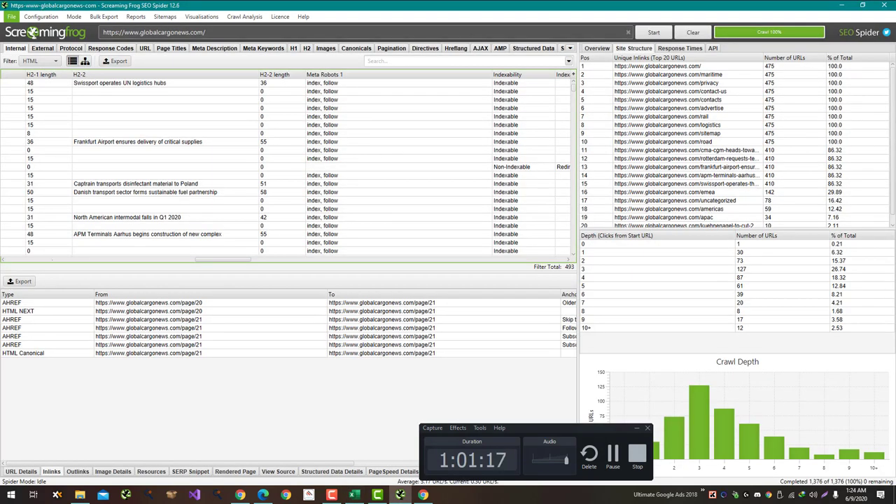
{"action": "scroll", "coordinate": [287, 168], "scroll_direction": "right", "scroll_amount": 3}
{"action": "key", "text": "alt+Tab"}
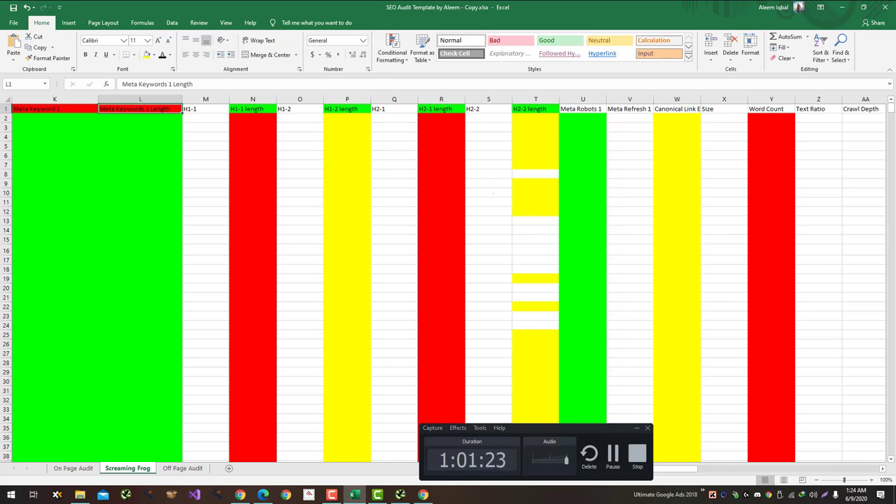
{"action": "key", "text": "alt+Tab"}
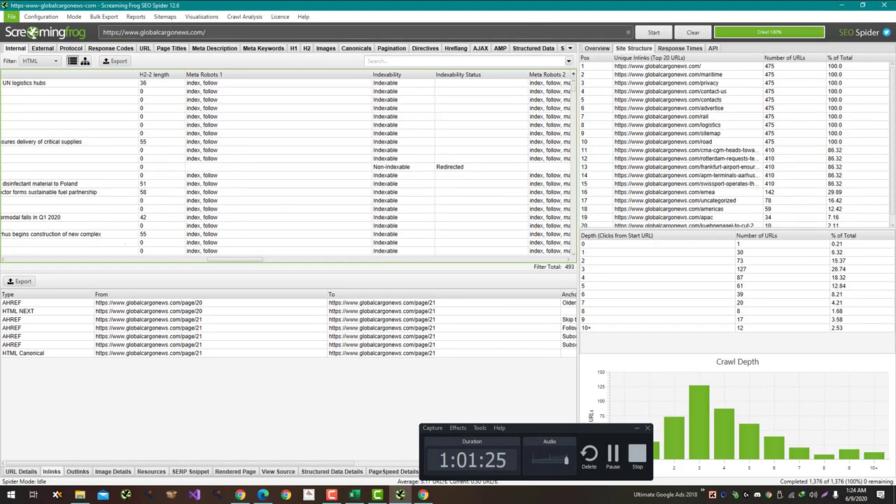
Step: Move the Meta Refresh 1 column so it sits right after Meta Robots 1
{"action": "scroll", "coordinate": [286, 164], "scroll_direction": "right", "scroll_amount": 10}
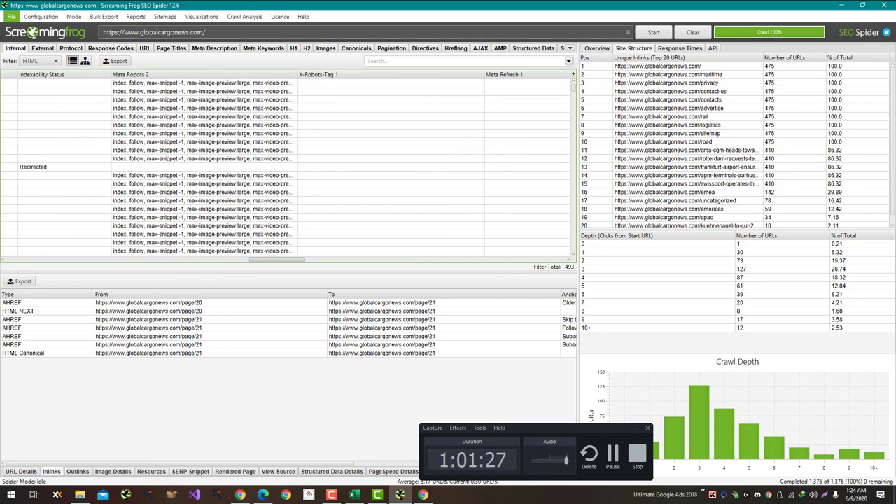
{"action": "scroll", "coordinate": [287, 165], "scroll_direction": "right", "scroll_amount": 3}
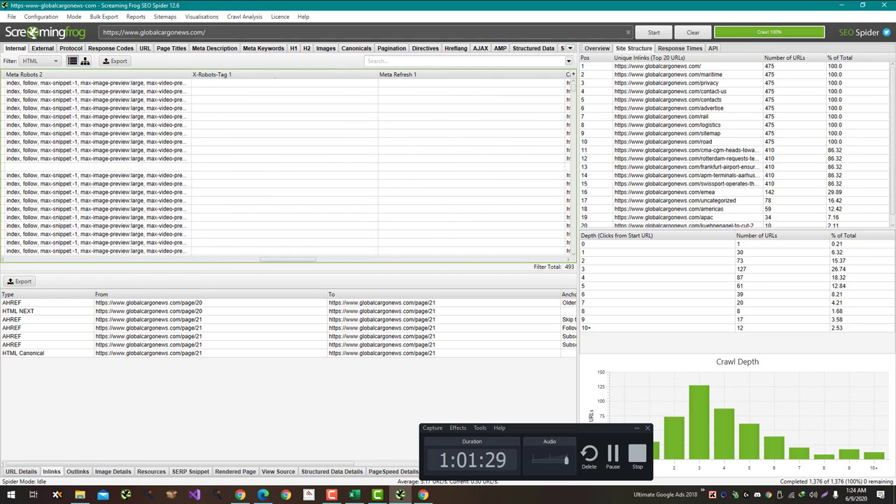
{"action": "left_click_drag", "start_coordinate": [412, 74], "coordinate": [84, 74]}
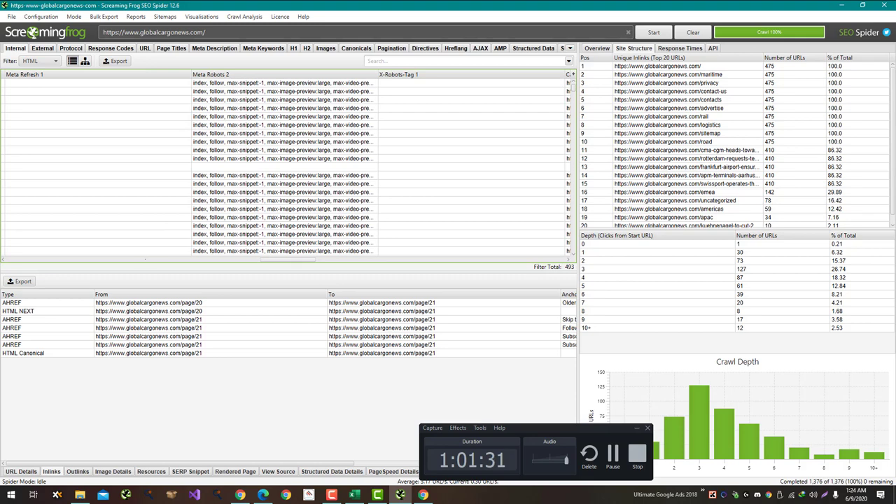
{"action": "scroll", "coordinate": [287, 165], "scroll_direction": "left", "scroll_amount": 5}
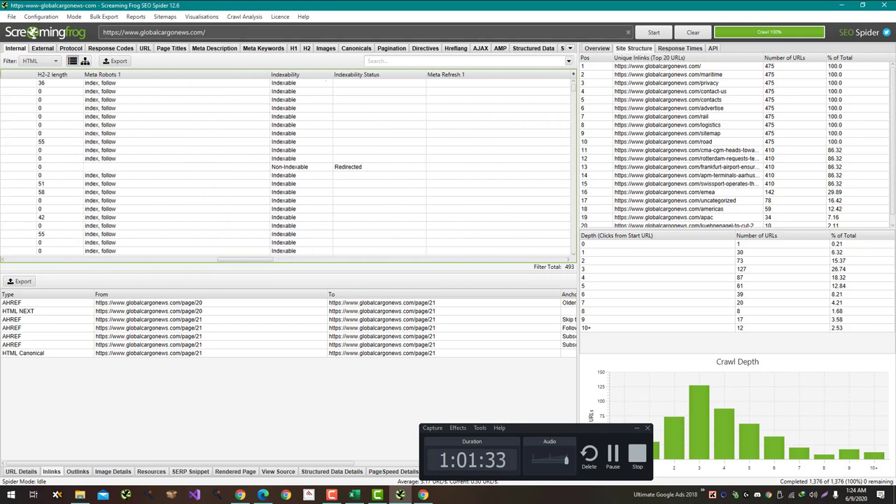
{"action": "left_click_drag", "start_coordinate": [446, 74], "coordinate": [273, 74]}
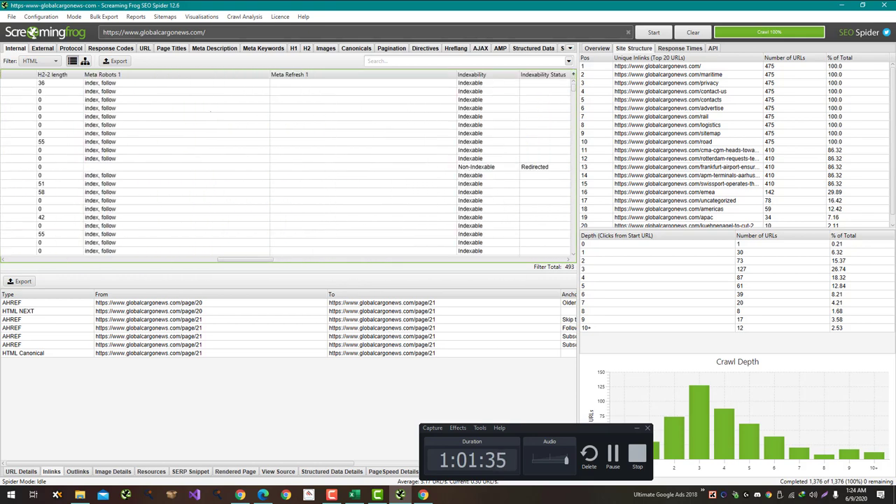
Step: In the Excel template, widen column W to show the Canonical Link Element 1 header
{"action": "key", "text": "alt+Tab"}
{"action": "left_click_drag", "start_coordinate": [676, 468], "coordinate": [681, 468]}
{"action": "left_click_drag", "start_coordinate": [614, 99], "coordinate": [658, 98]}
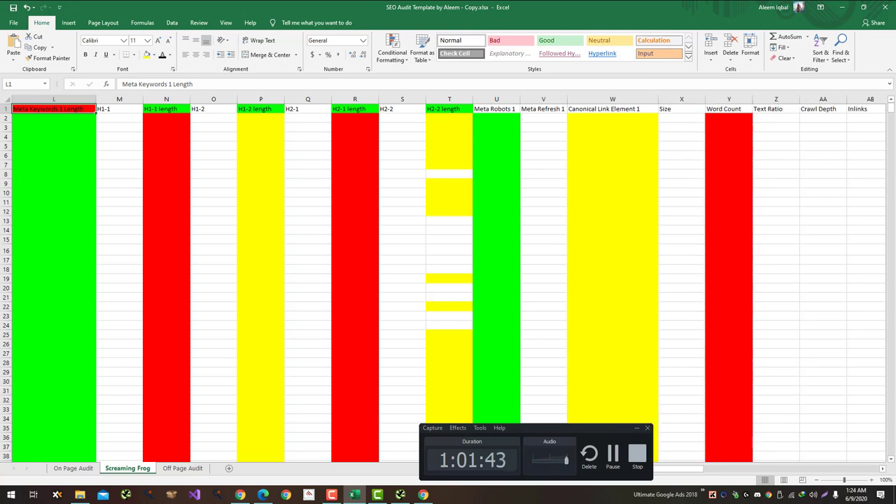
Step: Move the Canonical Link Element 1 column ahead of Indexability in the Internal table
{"action": "key", "text": "alt+Tab"}
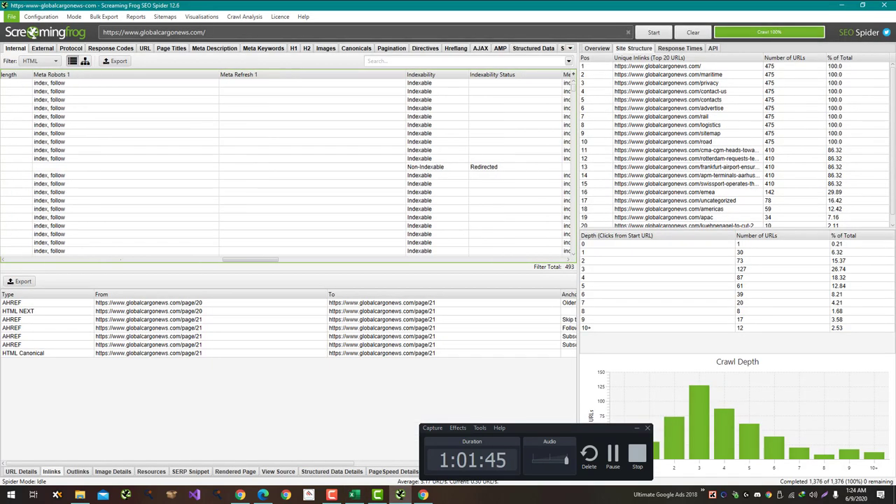
{"action": "scroll", "coordinate": [286, 164], "scroll_direction": "right", "scroll_amount": 6}
{"action": "scroll", "coordinate": [286, 163], "scroll_direction": "right", "scroll_amount": 5}
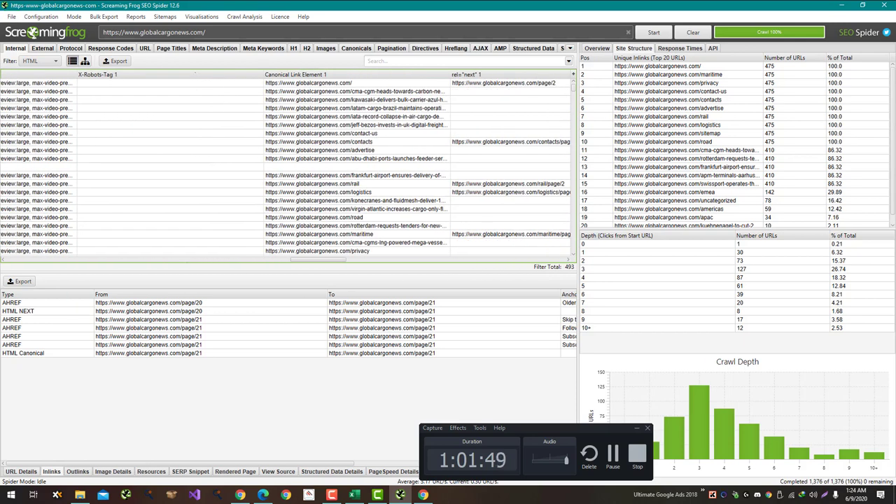
{"action": "left_click_drag", "start_coordinate": [295, 74], "coordinate": [133, 74]}
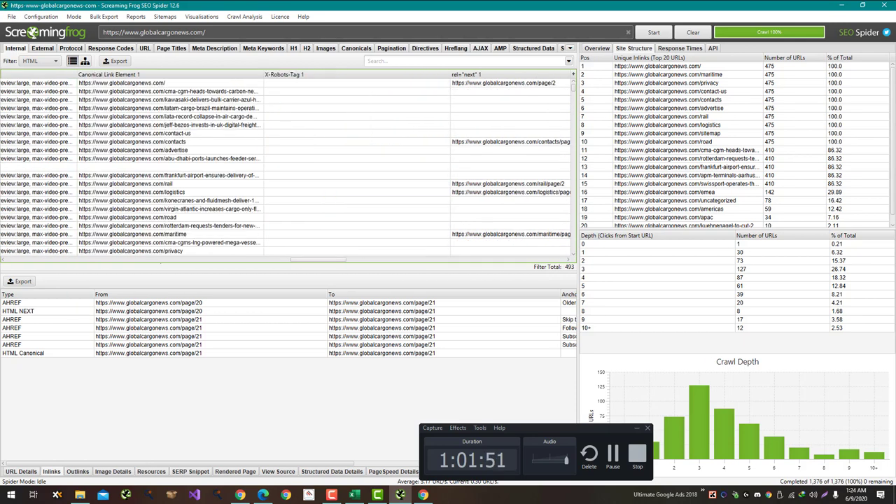
{"action": "scroll", "coordinate": [285, 164], "scroll_direction": "left", "scroll_amount": 6}
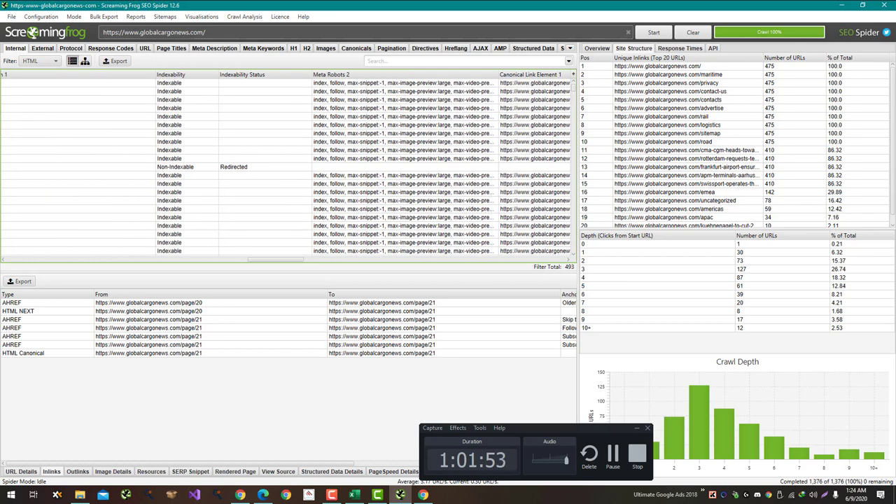
{"action": "left_click_drag", "start_coordinate": [532, 74], "coordinate": [167, 75]}
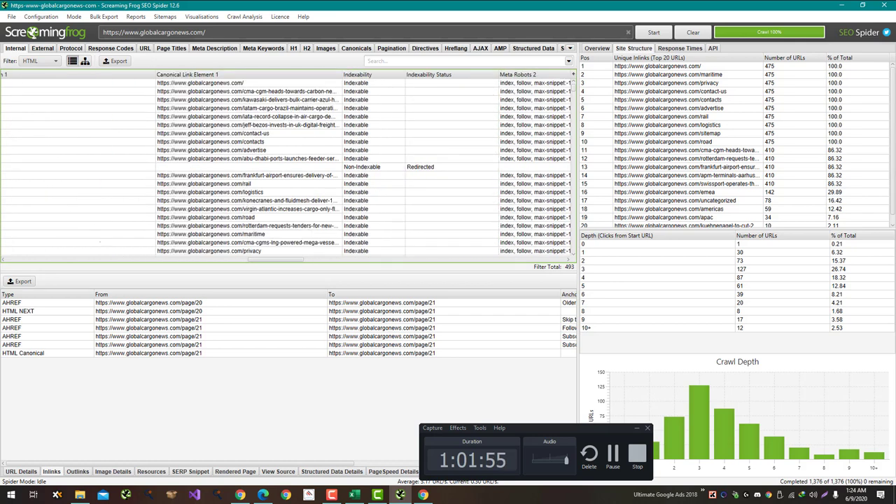
Step: Drag the Size and Word Count columns leftward toward the start of the table
{"action": "scroll", "coordinate": [286, 164], "scroll_direction": "left", "scroll_amount": 3}
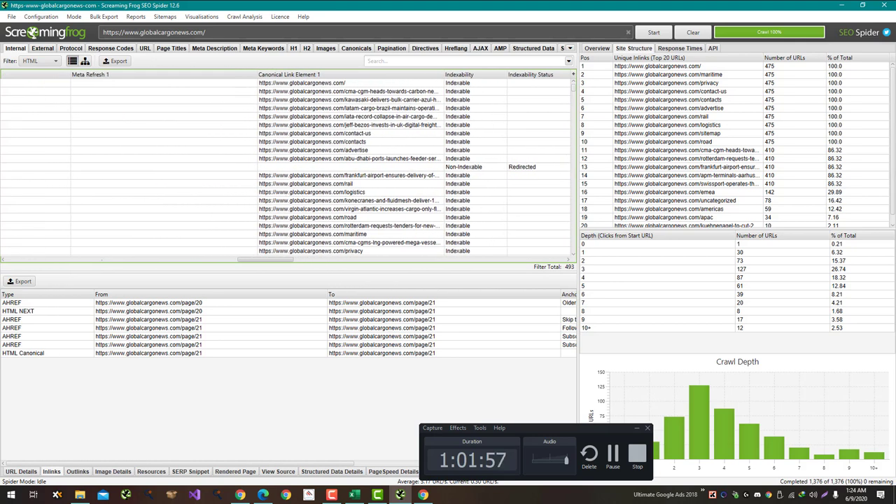
{"action": "scroll", "coordinate": [285, 163], "scroll_direction": "right", "scroll_amount": 6}
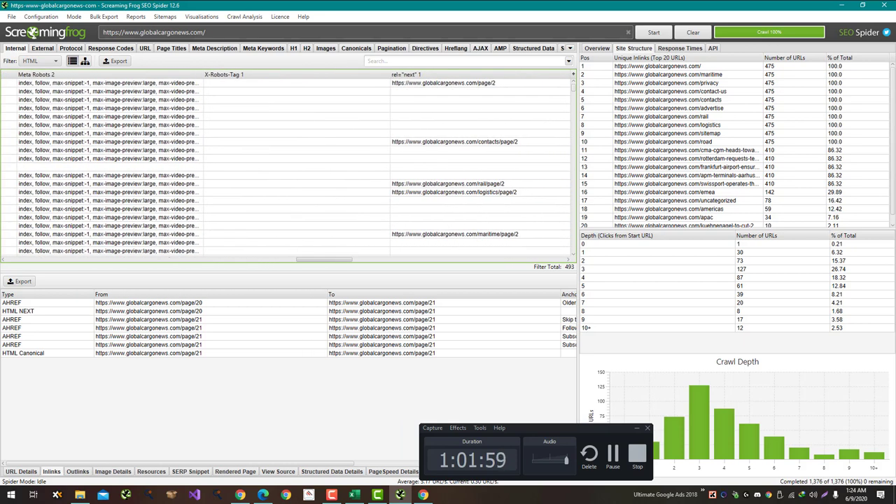
{"action": "scroll", "coordinate": [286, 163], "scroll_direction": "right", "scroll_amount": 8}
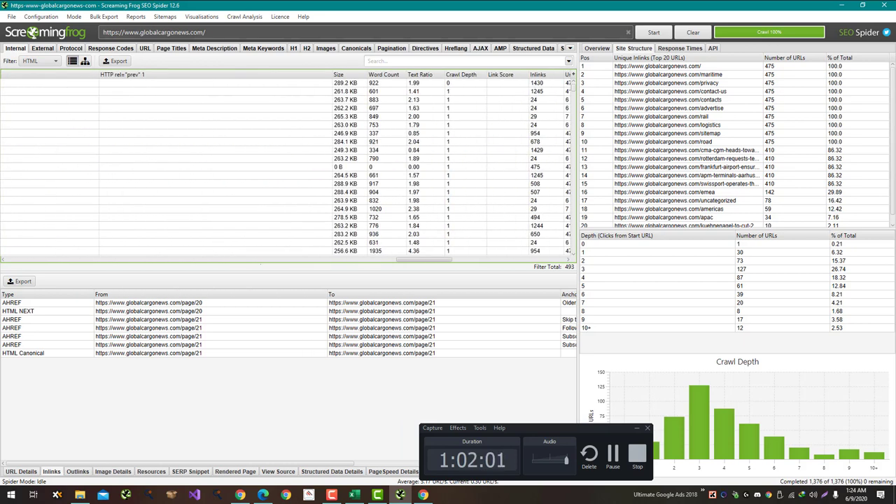
{"action": "left_click_drag", "start_coordinate": [343, 75], "coordinate": [116, 74]}
{"action": "left_click_drag", "start_coordinate": [382, 74], "coordinate": [148, 74]}
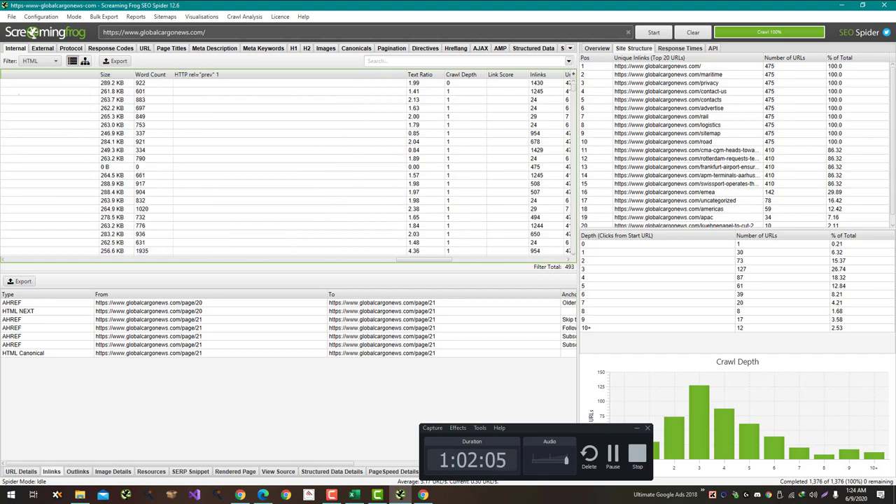
{"action": "scroll", "coordinate": [287, 164], "scroll_direction": "left", "scroll_amount": 5}
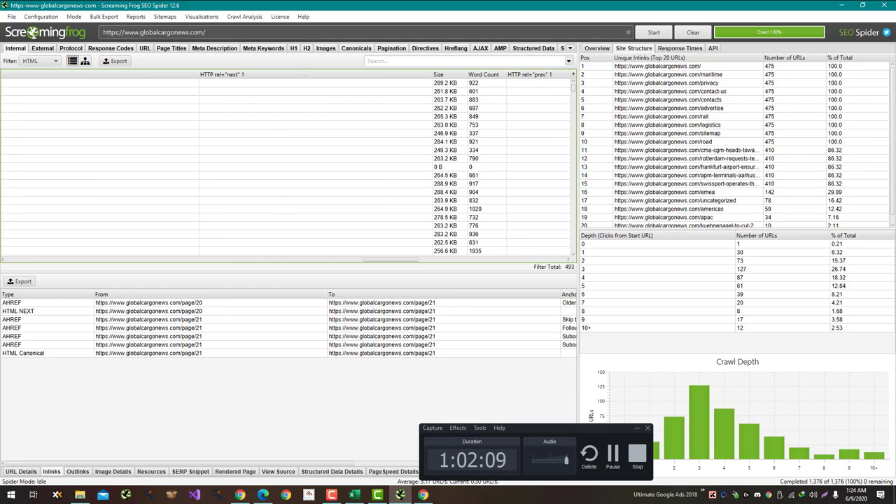
{"action": "left_click_drag", "start_coordinate": [447, 74], "coordinate": [14, 74]}
{"action": "left_click_drag", "start_coordinate": [486, 74], "coordinate": [11, 75]}
Step: Place Size directly after Address, with Word Count right after Size
{"action": "scroll", "coordinate": [230, 245], "scroll_direction": "left", "scroll_amount": 5}
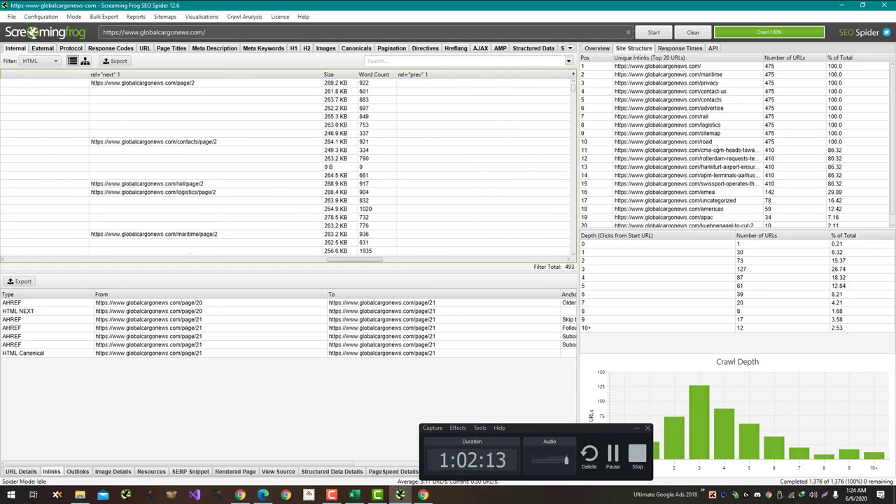
{"action": "scroll", "coordinate": [230, 168], "scroll_direction": "left", "scroll_amount": 3}
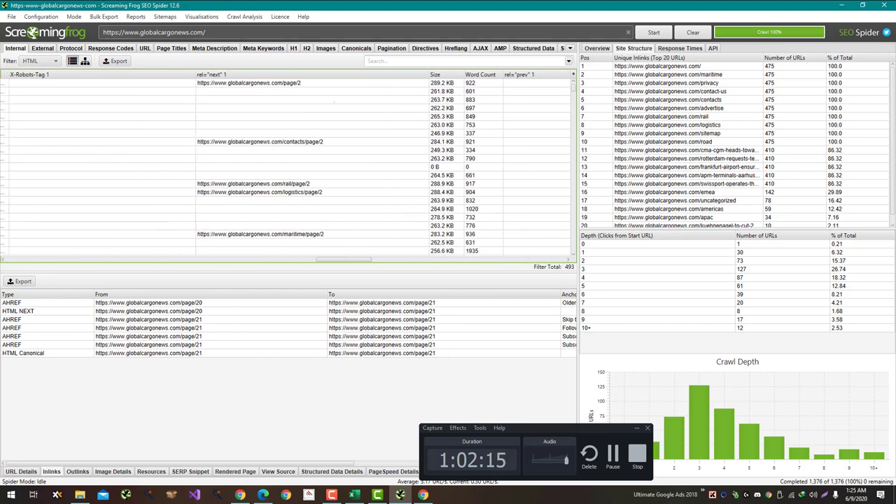
{"action": "left_click_drag", "start_coordinate": [435, 74], "coordinate": [8, 74]}
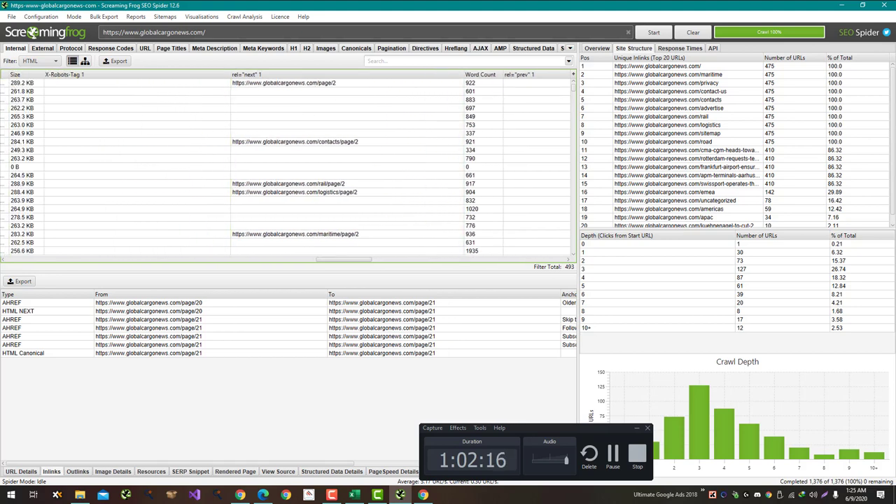
{"action": "left_click_drag", "start_coordinate": [480, 75], "coordinate": [62, 74]}
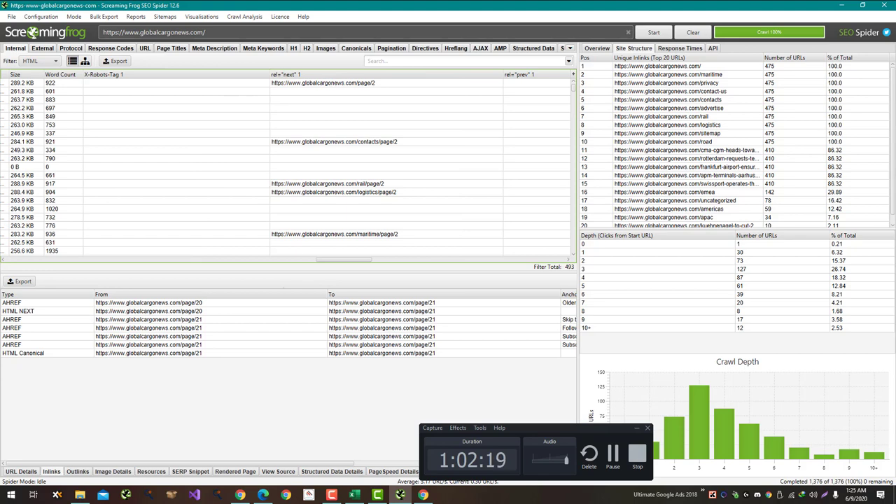
{"action": "scroll", "coordinate": [209, 259], "scroll_direction": "left", "scroll_amount": 10}
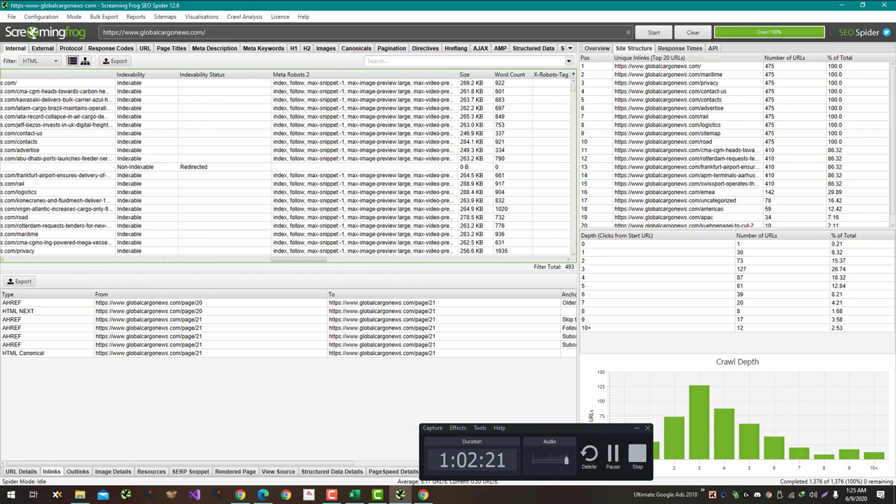
{"action": "scroll", "coordinate": [287, 168], "scroll_direction": "left", "scroll_amount": 1}
{"action": "left_click_drag", "start_coordinate": [482, 75], "coordinate": [140, 74]}
{"action": "left_click_drag", "start_coordinate": [523, 74], "coordinate": [168, 74]}
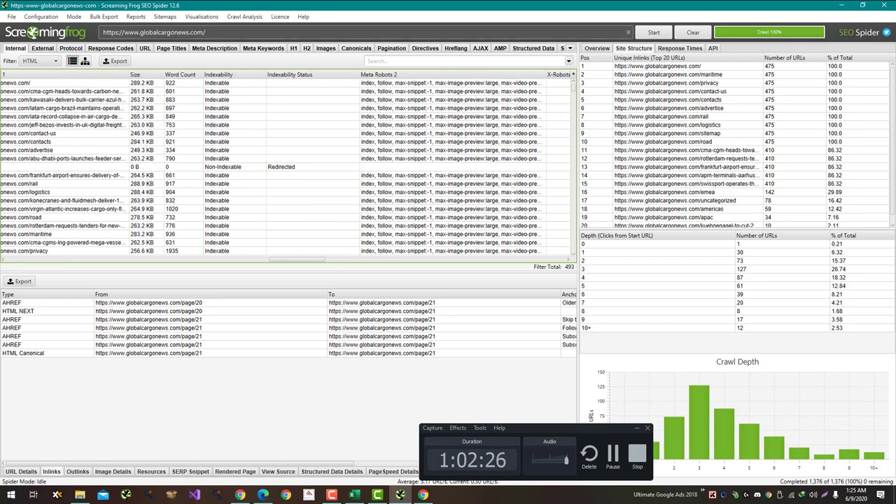
{"action": "key", "text": "alt+Tab"}
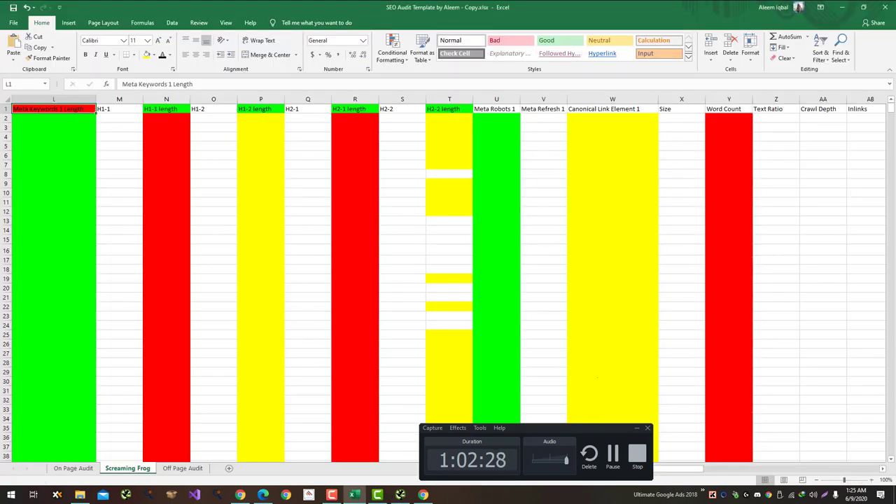
Step: Scroll across the Excel sheet's colour-coded headers, then go back to the crawl results
{"action": "left_click_drag", "start_coordinate": [677, 468], "coordinate": [736, 469]}
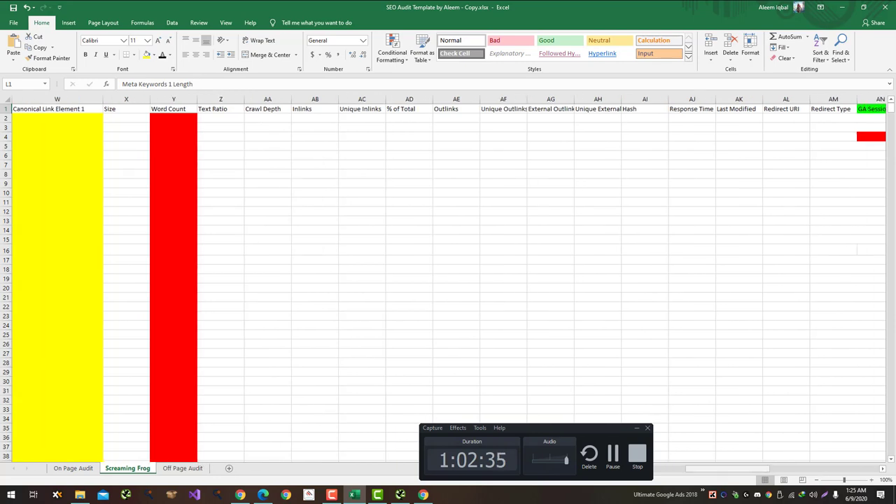
{"action": "scroll", "coordinate": [447, 279], "scroll_direction": "left", "scroll_amount": 3}
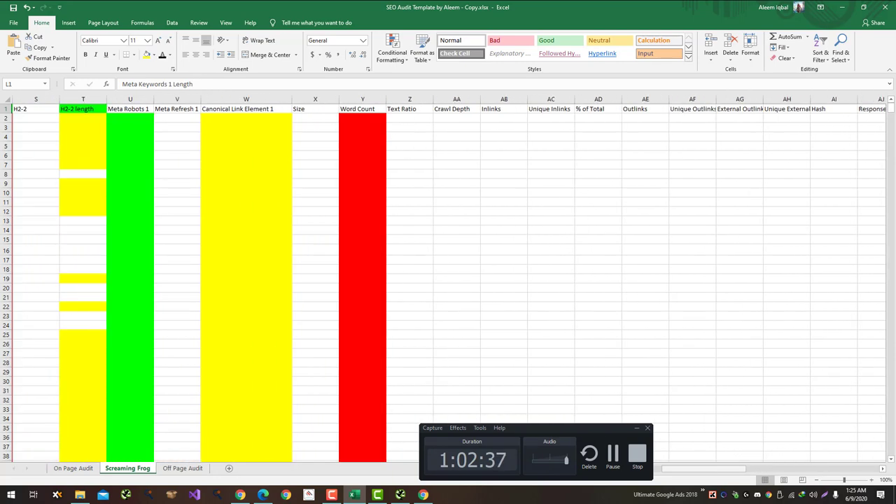
{"action": "left_click", "coordinate": [399, 495]}
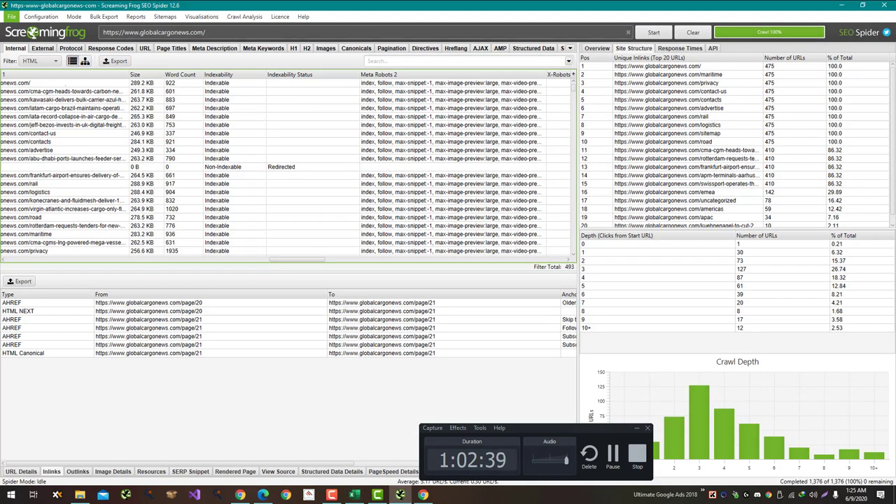
Step: Select all 493 Internal table rows and copy them for pasting into Excel
{"action": "left_click", "coordinate": [70, 82]}
{"action": "key", "text": "shift+Down"}
{"action": "key", "text": "shift+Down"}
{"action": "key", "text": "shift+Down"}
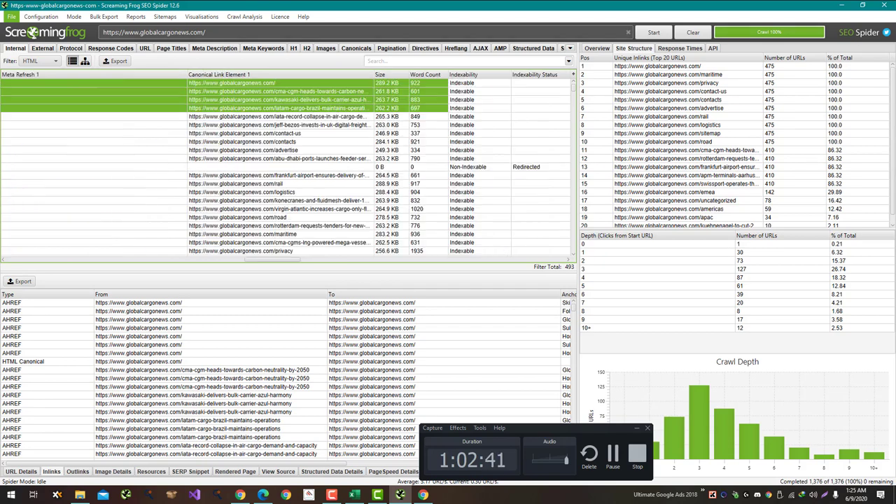
{"action": "scroll", "coordinate": [286, 168], "scroll_direction": "right", "scroll_amount": 5}
{"action": "scroll", "coordinate": [287, 168], "scroll_direction": "left", "scroll_amount": 6}
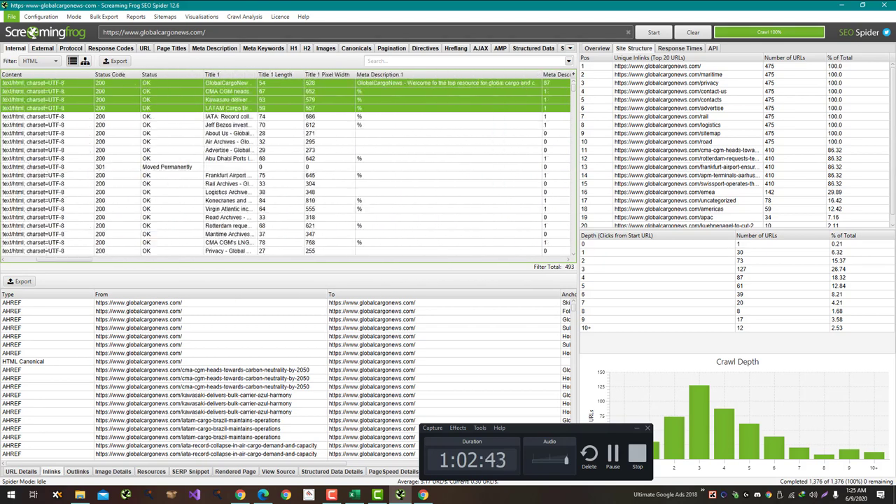
{"action": "key", "text": "shift+Down"}
{"action": "key", "text": "shift+Down"}
{"action": "key", "text": "shift+Down"}
{"action": "key", "text": "shift+Down"}
{"action": "key", "text": "shift+Down"}
{"action": "key", "text": "shift+Down"}
{"action": "key", "text": "shift+Down"}
{"action": "key", "text": "shift+Down"}
{"action": "key", "text": "shift+Down"}
{"action": "key", "text": "shift+Down"}
{"action": "key", "text": "shift+Down"}
{"action": "key", "text": "shift+Down"}
{"action": "key", "text": "shift+Down"}
{"action": "key", "text": "shift+Down"}
{"action": "key", "text": "shift+Down"}
{"action": "key", "text": "shift+Down"}
{"action": "key", "text": "shift+Down"}
{"action": "key", "text": "shift+Down"}
{"action": "key", "text": "shift+Down"}
{"action": "key", "text": "shift+Down"}
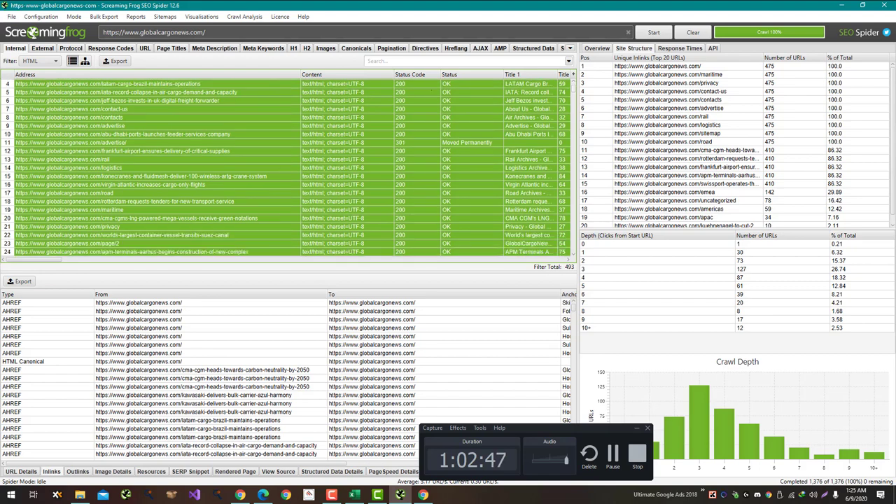
{"action": "key", "text": "ctrl+End"}
{"action": "key", "text": "ctrl+a"}
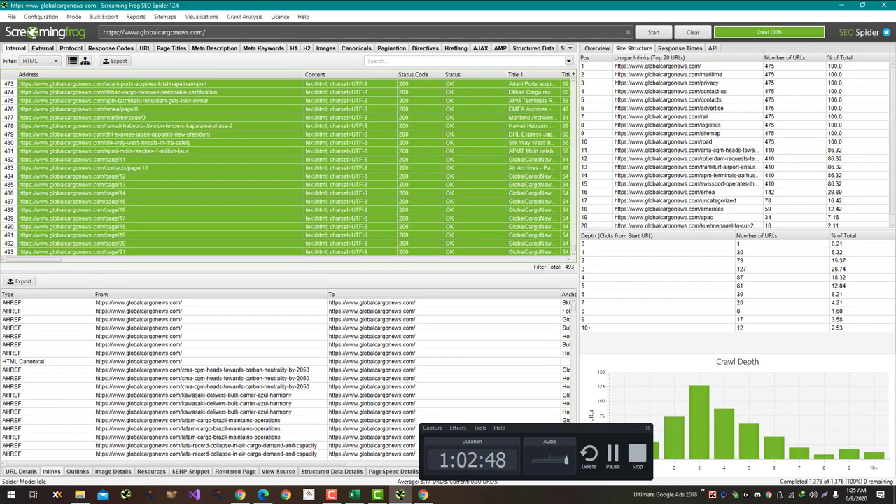
{"action": "right_click", "coordinate": [147, 219]}
{"action": "key", "text": "alt+Tab"}
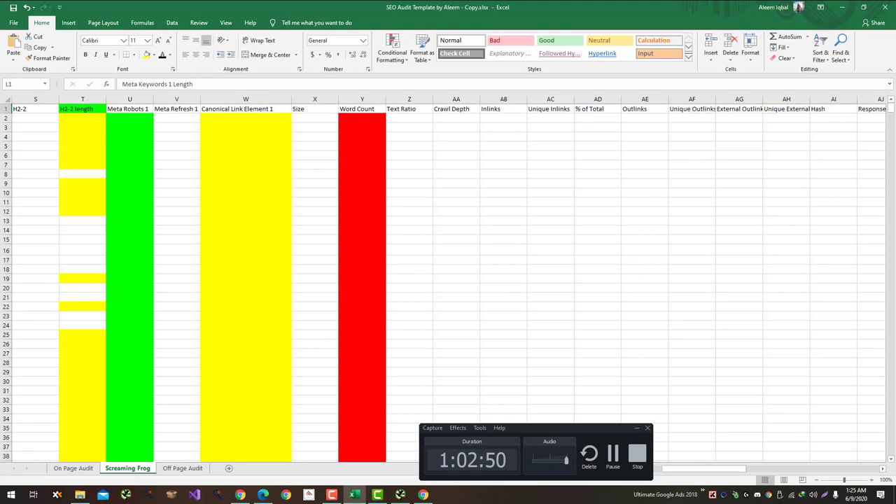
Step: Paste the crawl rows at A2 and scroll through them to review the red-flagged word counts
{"action": "left_click_drag", "start_coordinate": [703, 469], "coordinate": [672, 468]}
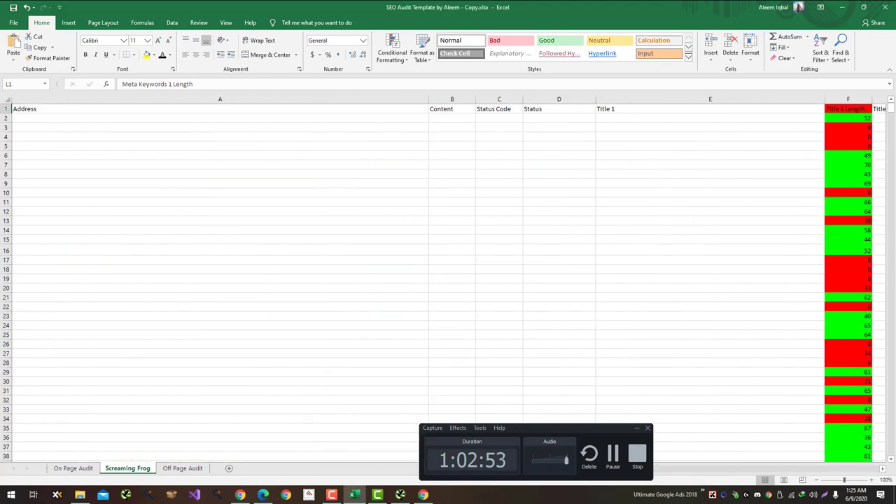
{"action": "key", "text": "ctrl+v"}
{"action": "left_click", "coordinate": [183, 192]}
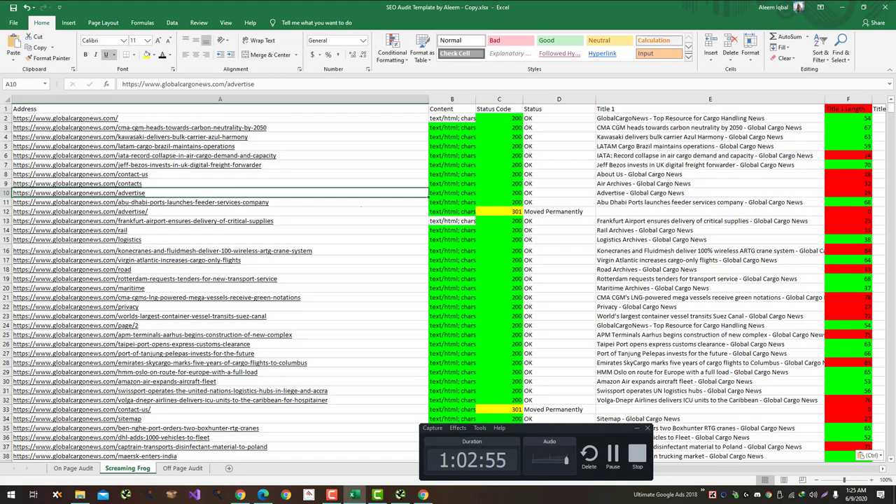
{"action": "left_click_drag", "start_coordinate": [616, 468], "coordinate": [693, 468]}
{"action": "scroll", "coordinate": [448, 280], "scroll_direction": "down", "scroll_amount": 20}
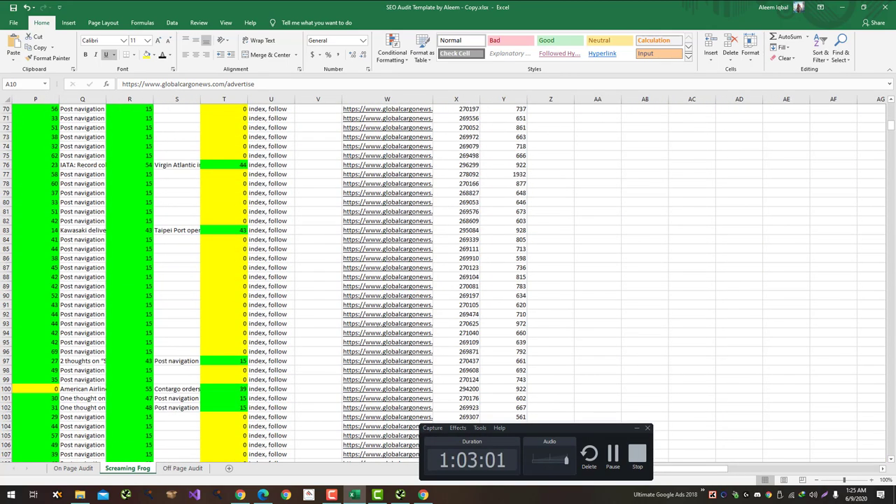
{"action": "scroll", "coordinate": [448, 280], "scroll_direction": "up", "scroll_amount": 6}
{"action": "scroll", "coordinate": [448, 280], "scroll_direction": "down", "scroll_amount": 20}
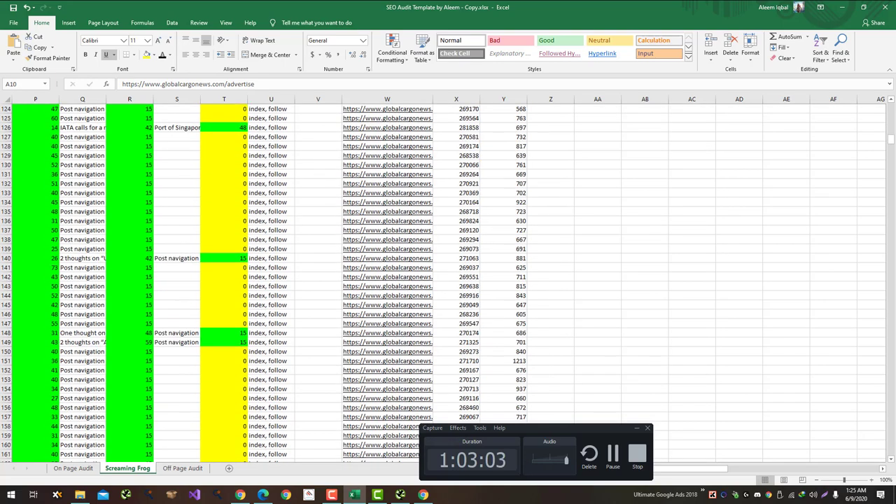
{"action": "scroll", "coordinate": [447, 280], "scroll_direction": "up", "scroll_amount": 13}
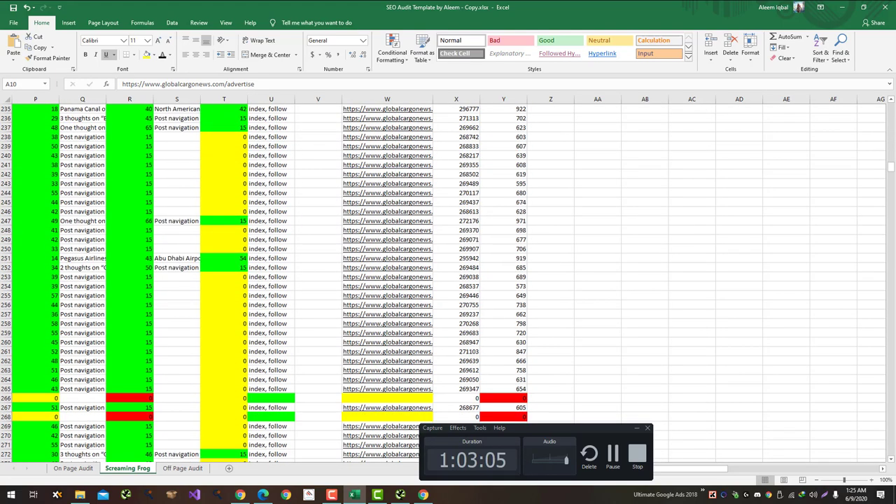
{"action": "scroll", "coordinate": [448, 280], "scroll_direction": "up", "scroll_amount": 20}
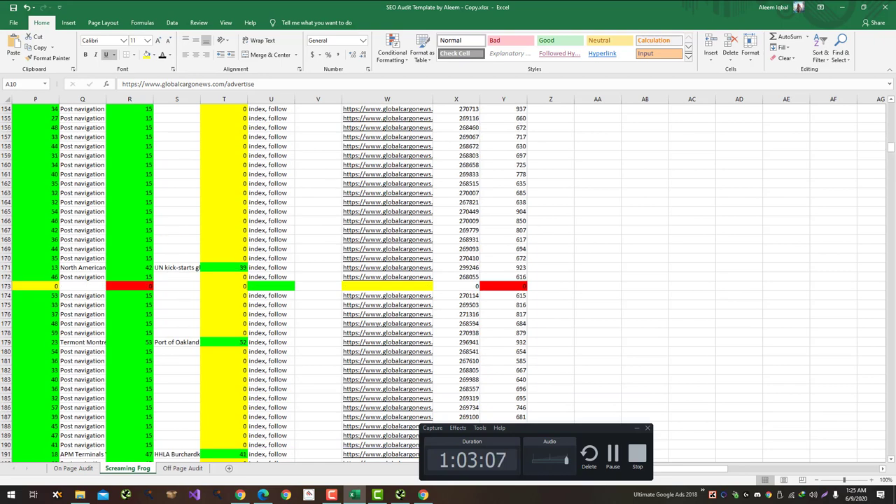
{"action": "scroll", "coordinate": [448, 279], "scroll_direction": "up", "scroll_amount": 15}
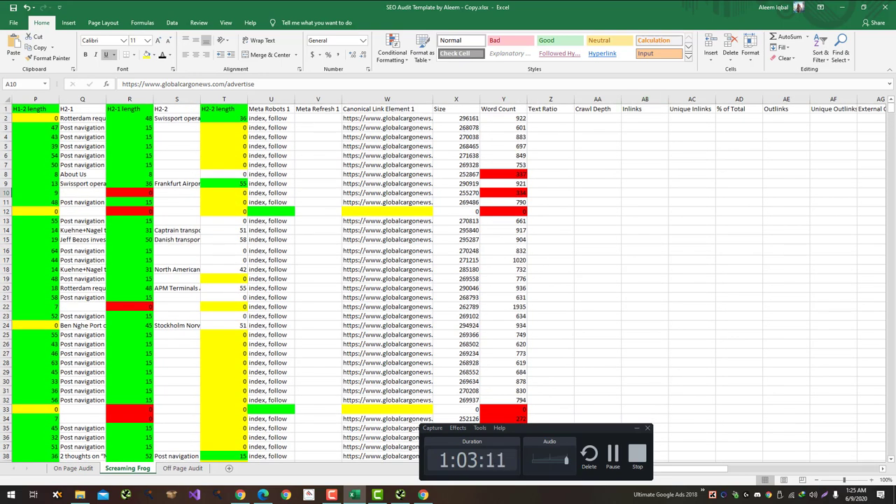
{"action": "key", "text": "alt+Tab"}
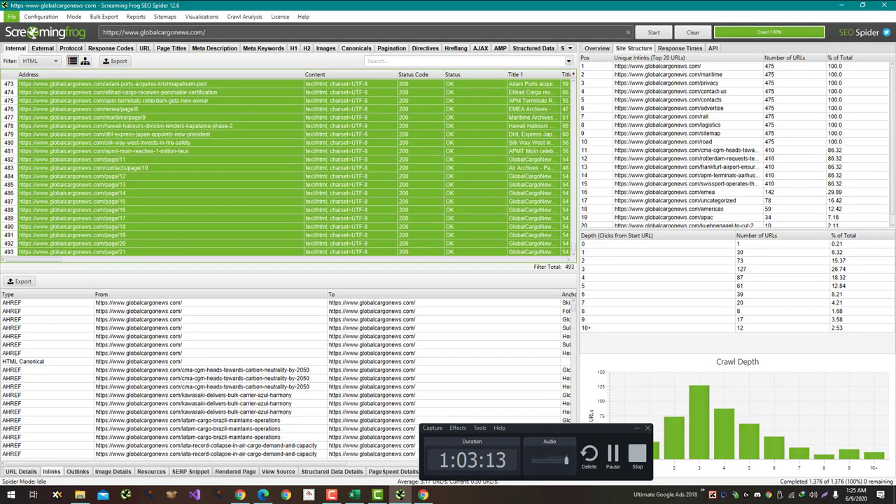
Step: Remove all 493 crawled URLs, then start a new crawl from the Overview tab
{"action": "left_click_drag", "start_coordinate": [34, 259], "coordinate": [413, 259]}
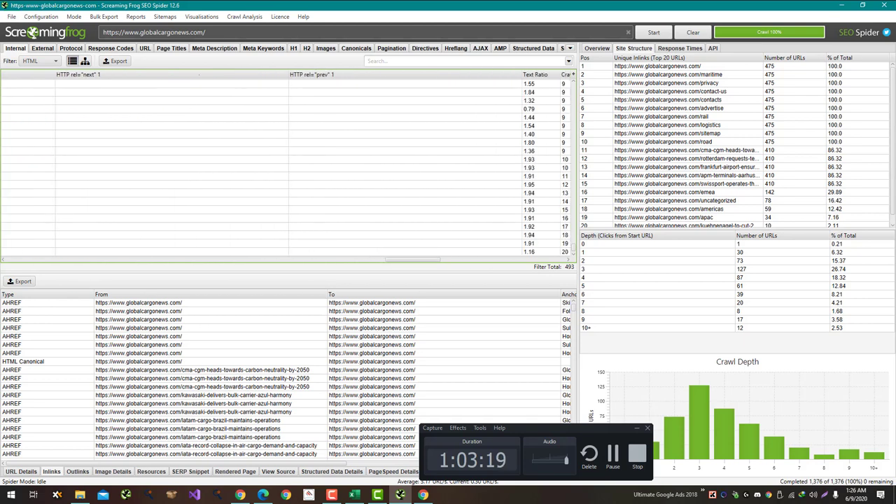
{"action": "right_click", "coordinate": [339, 78]}
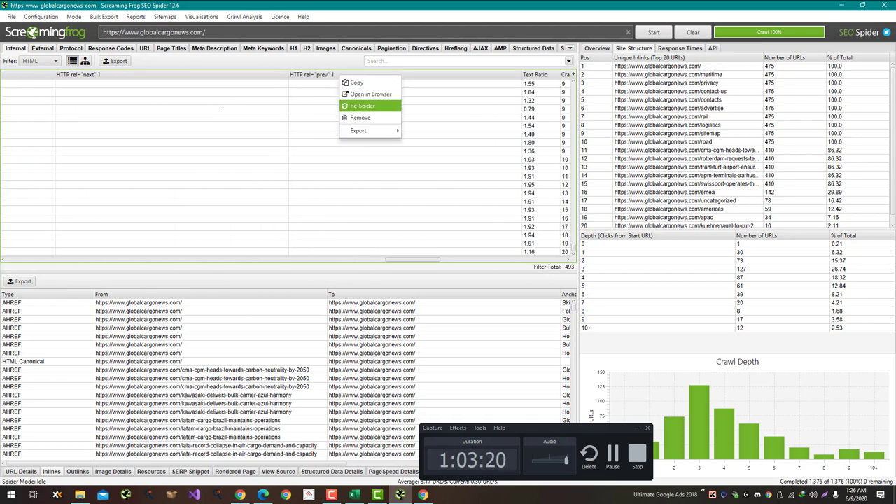
{"action": "left_click", "coordinate": [361, 117]}
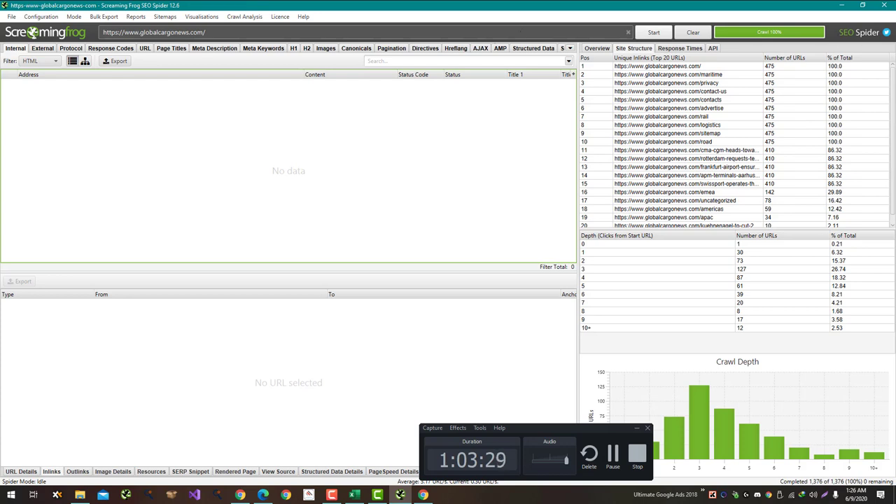
{"action": "left_click", "coordinate": [596, 47]}
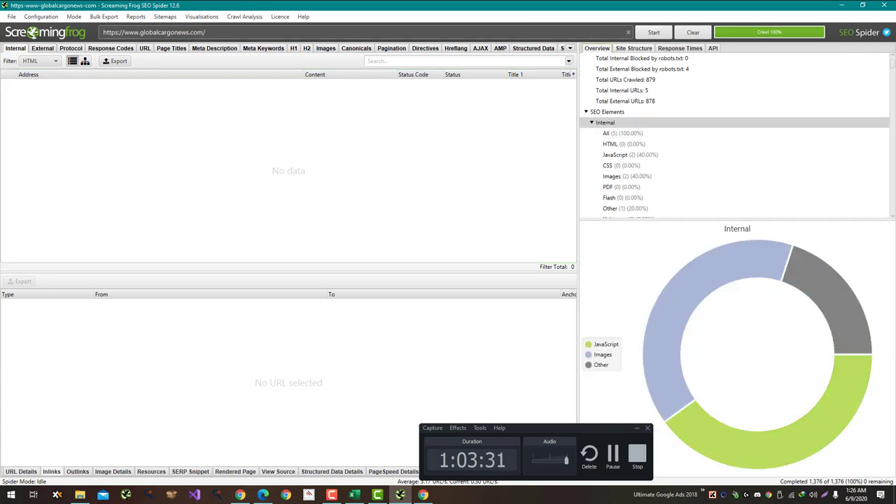
{"action": "left_click", "coordinate": [653, 33]}
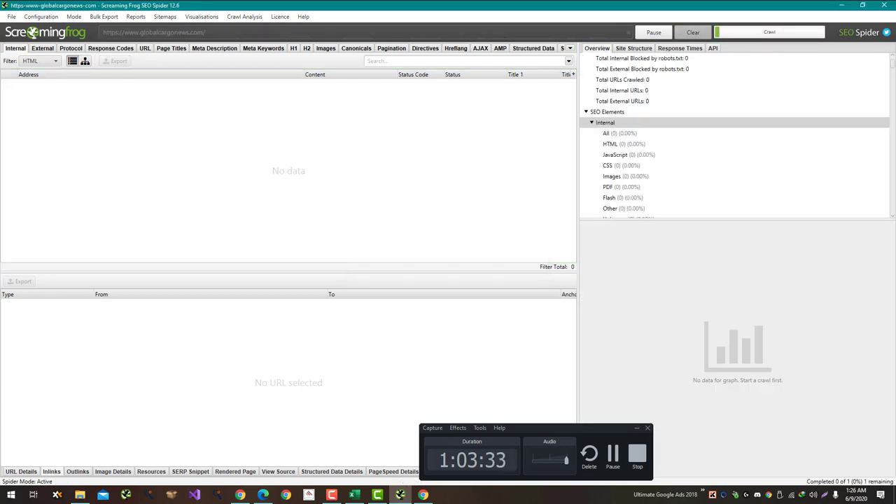